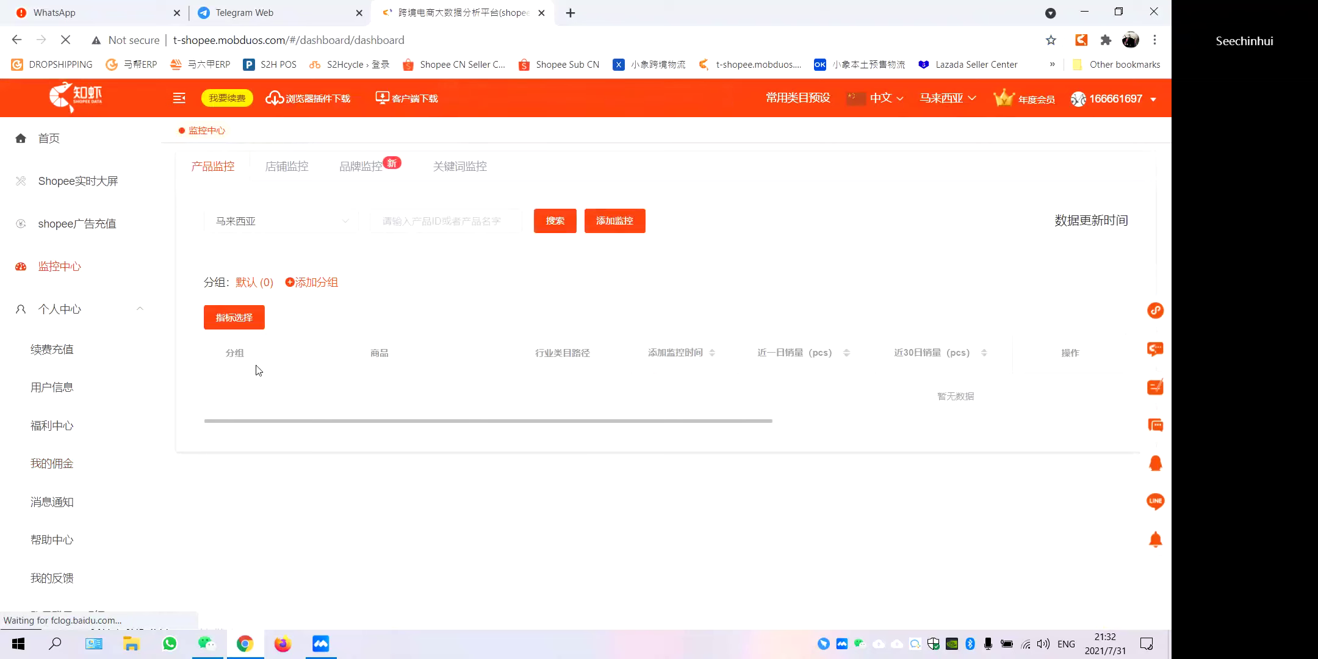
Expand 站点分析 in the sidebar to list 产品分析, 店铺分析 and 行业分析, then go to the renewal page.
scroll(58, 365, "down", 1)
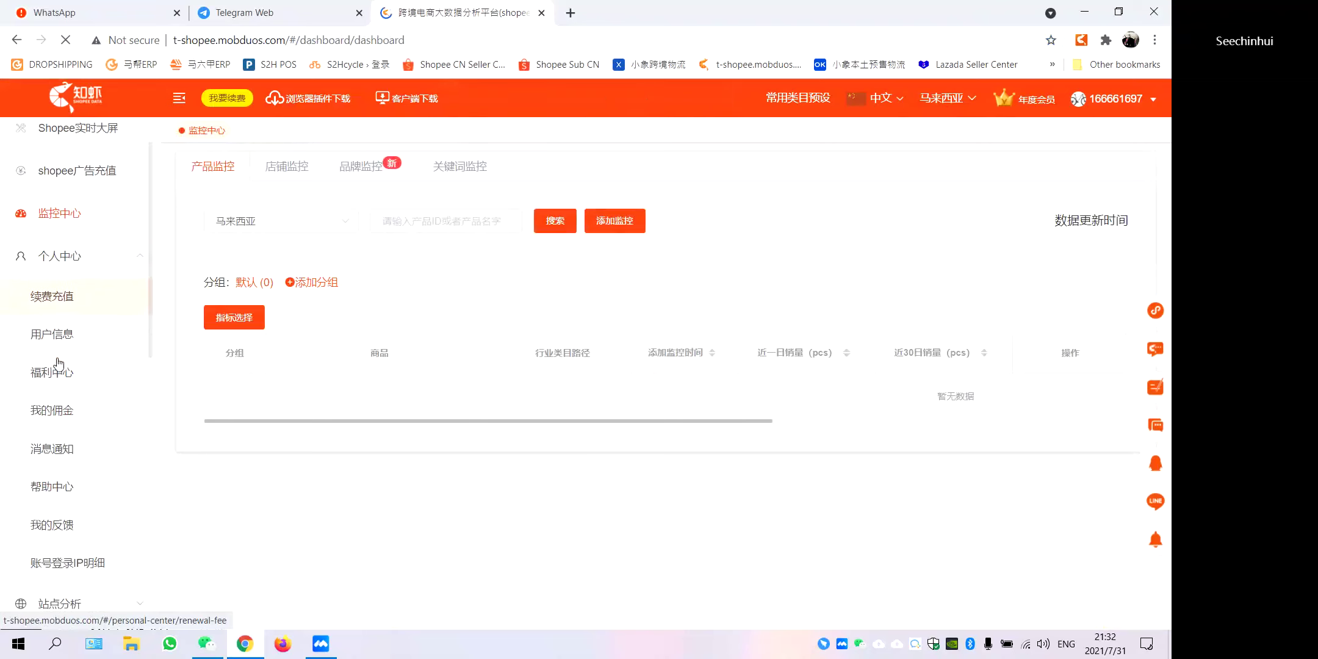
scroll(64, 266, "down", 3)
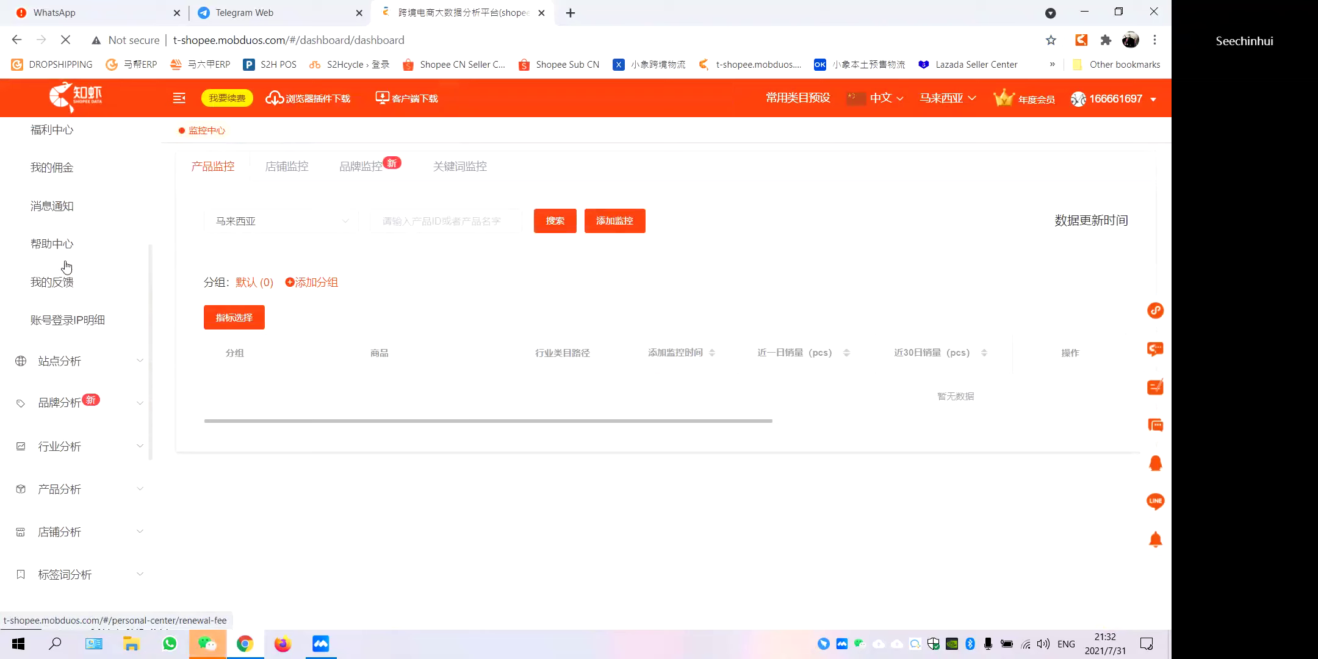
left_click(76, 362)
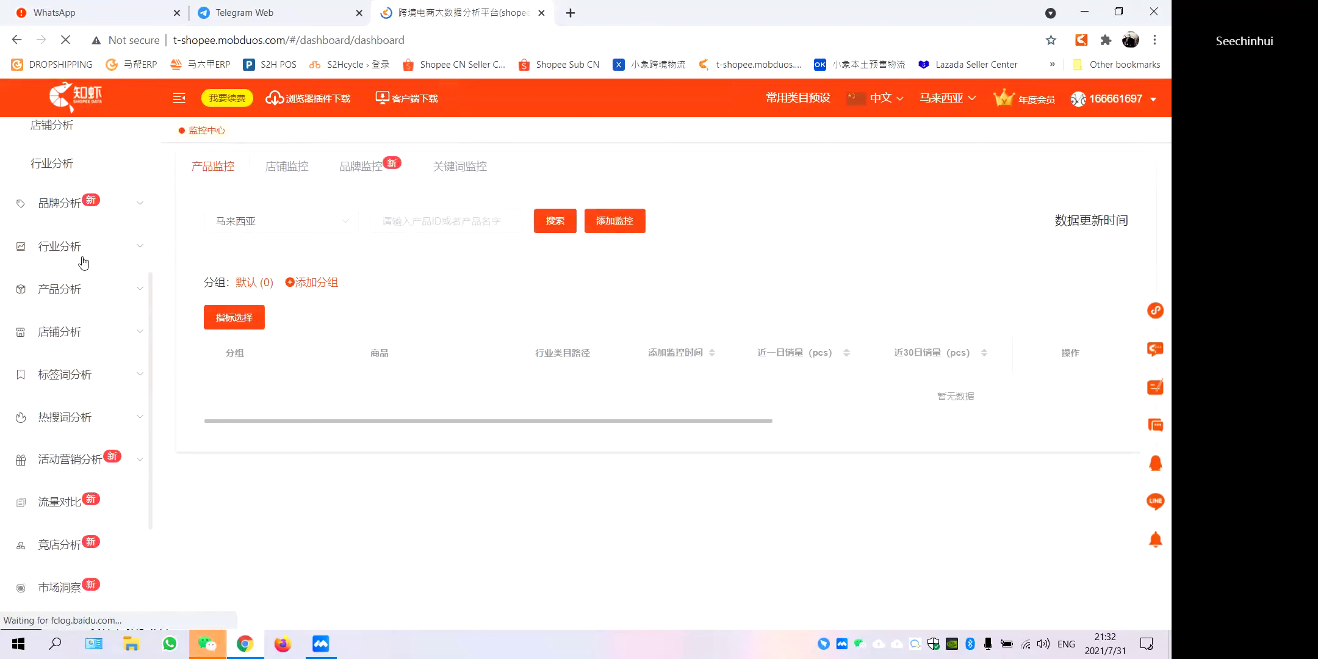
scroll(82, 354, "up", 3)
scroll(81, 353, "down", 2)
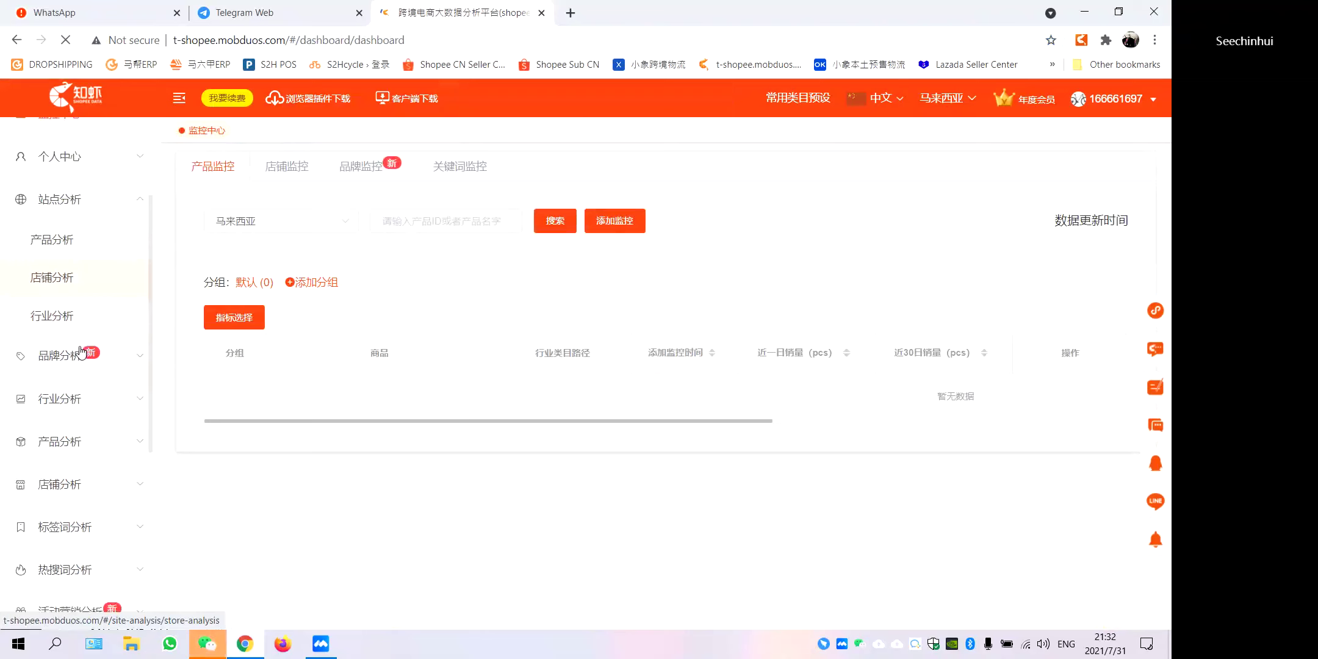
scroll(80, 353, "up", 3)
left_click(81, 352)
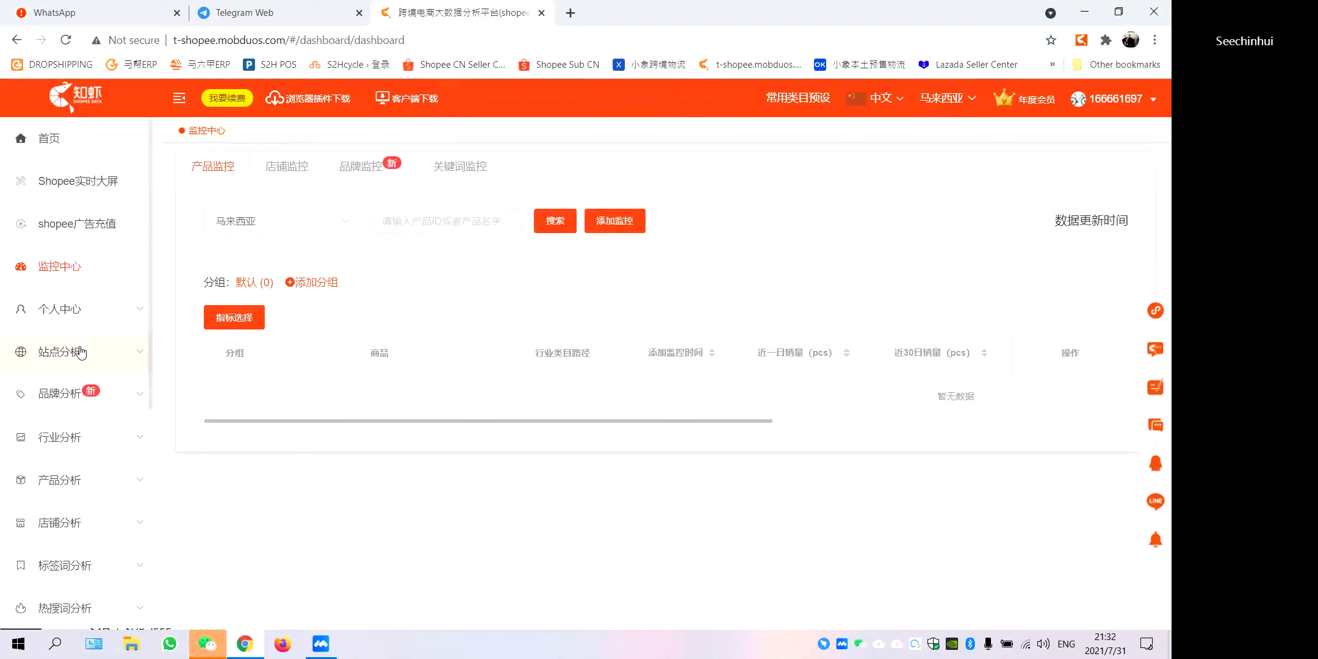
left_click(81, 353)
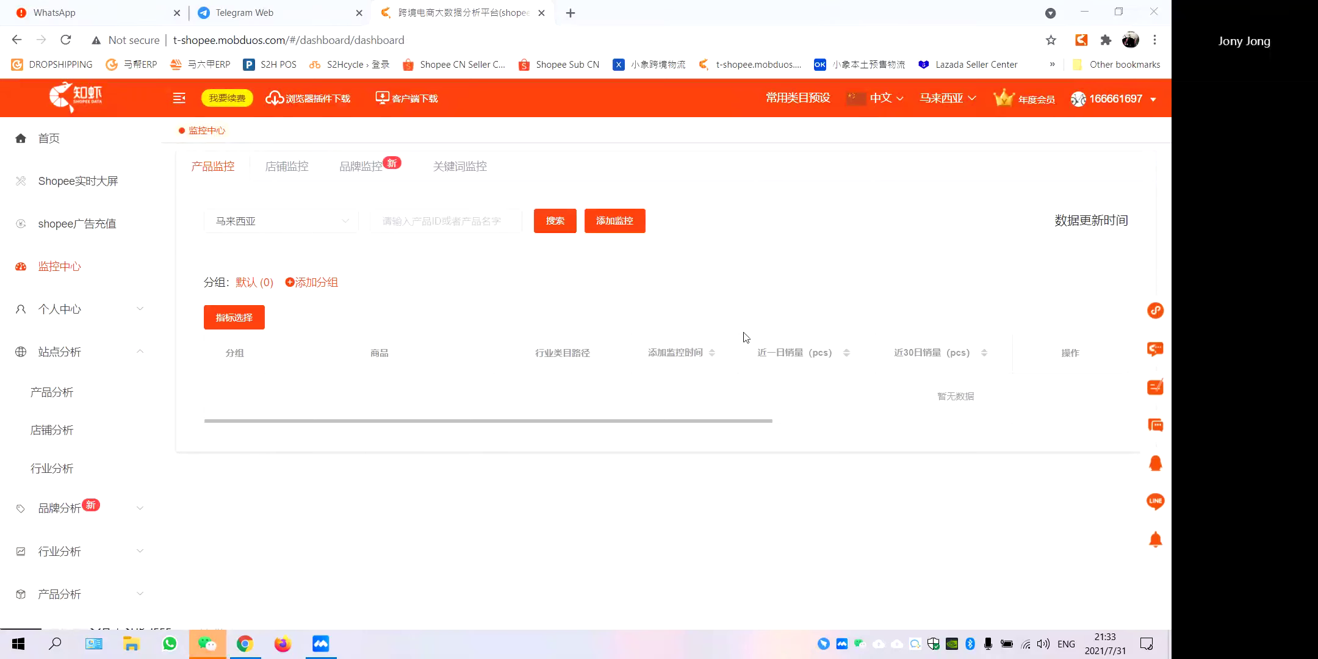
left_click(237, 105)
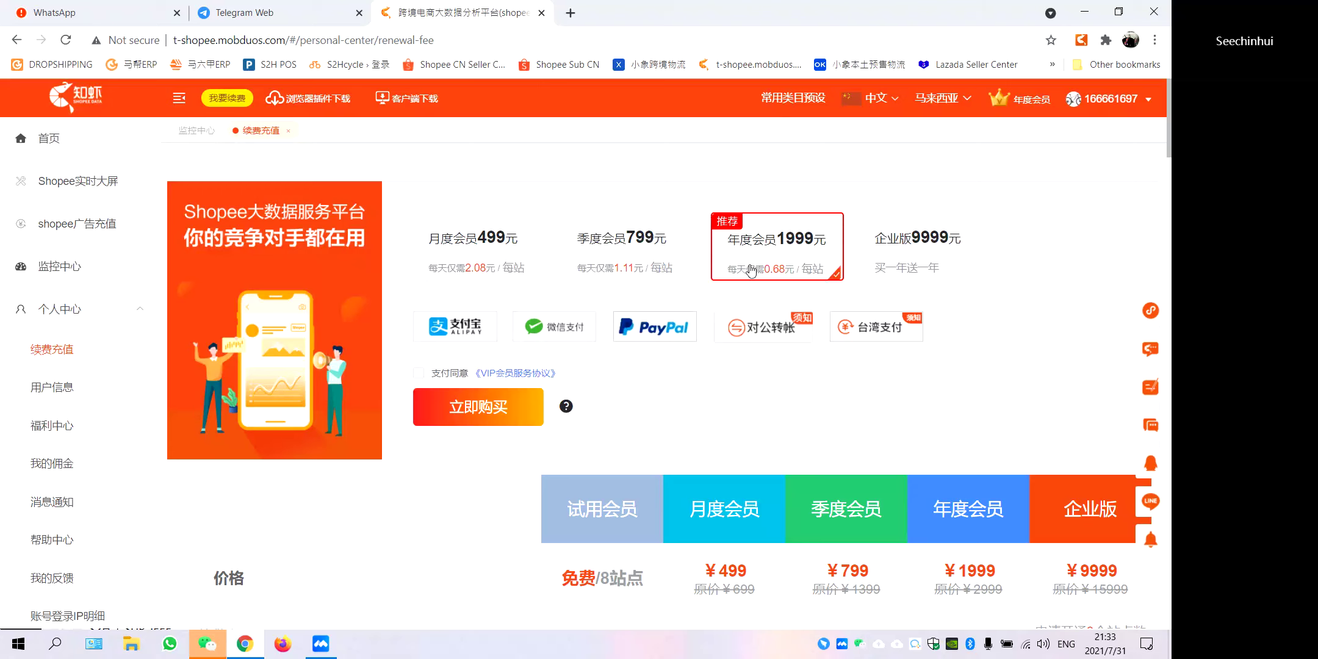
Review the plan cards (499, 799, 1999, 9999 yuan) and the feature comparison table.
scroll(750, 272, "down", 3)
scroll(754, 270, "up", 3)
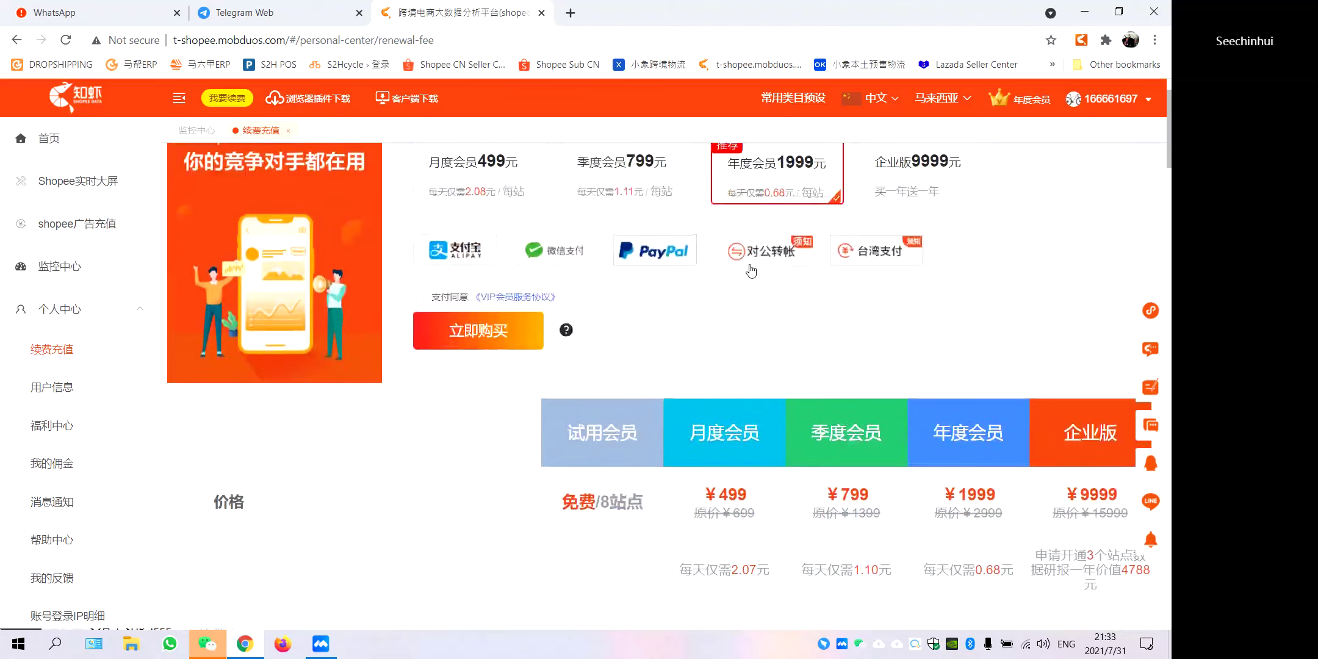
scroll(855, 317, "down", 2)
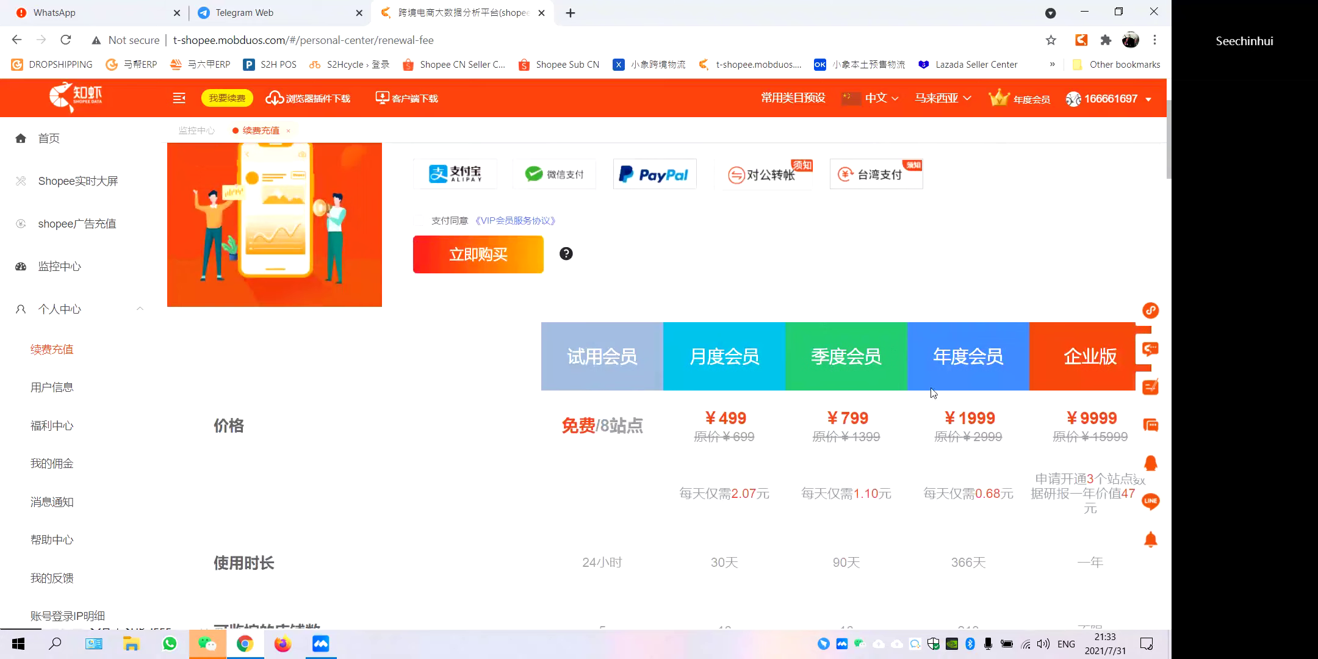
scroll(915, 396, "down", 1)
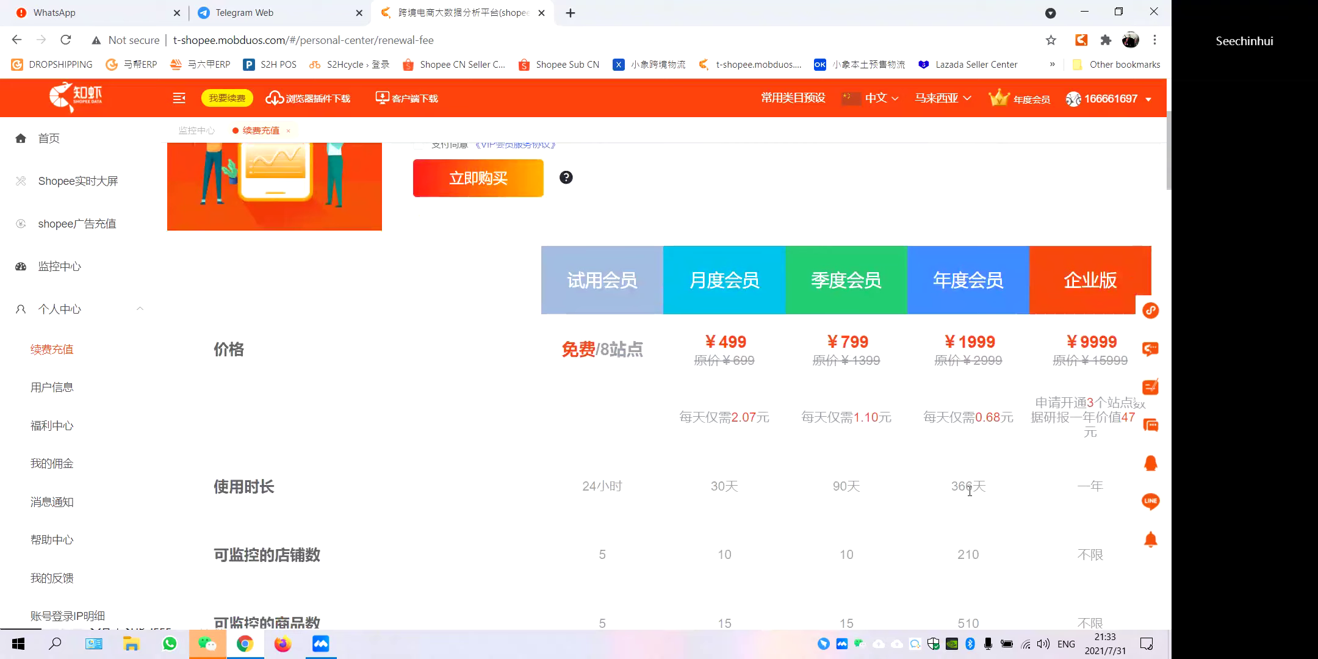
scroll(974, 464, "down", 1)
scroll(986, 400, "up", 4)
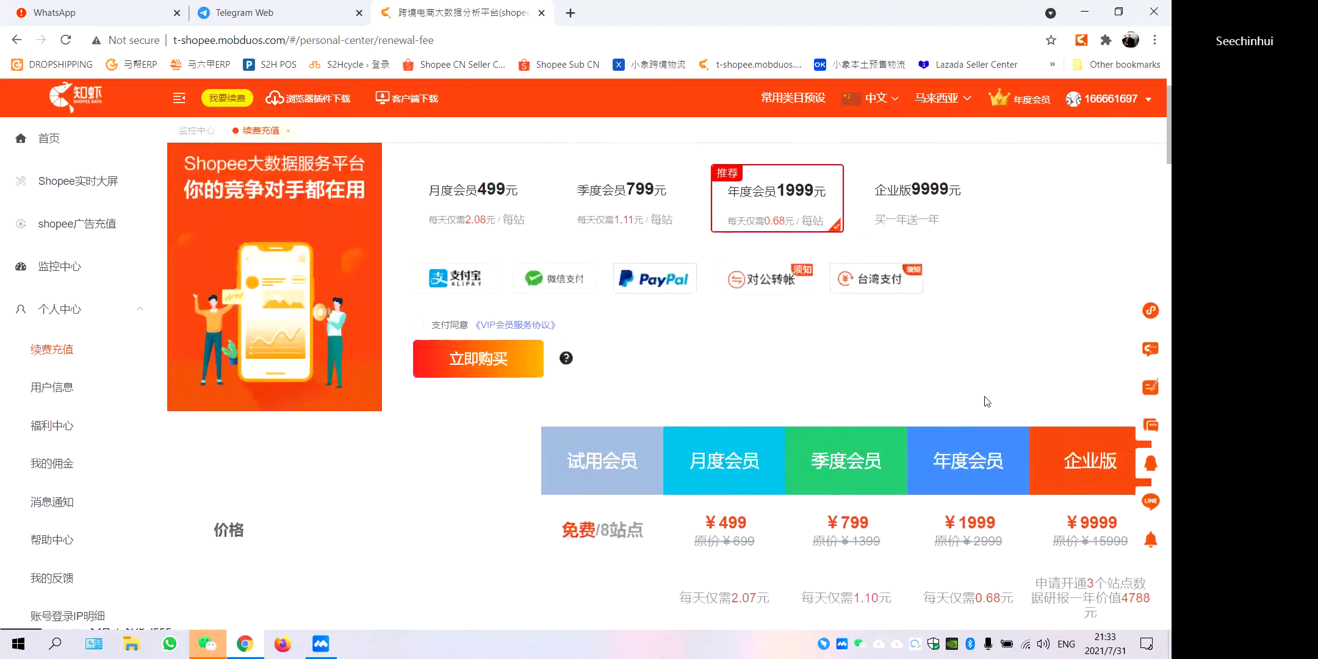
scroll(981, 407, "down", 2)
scroll(982, 403, "up", 2)
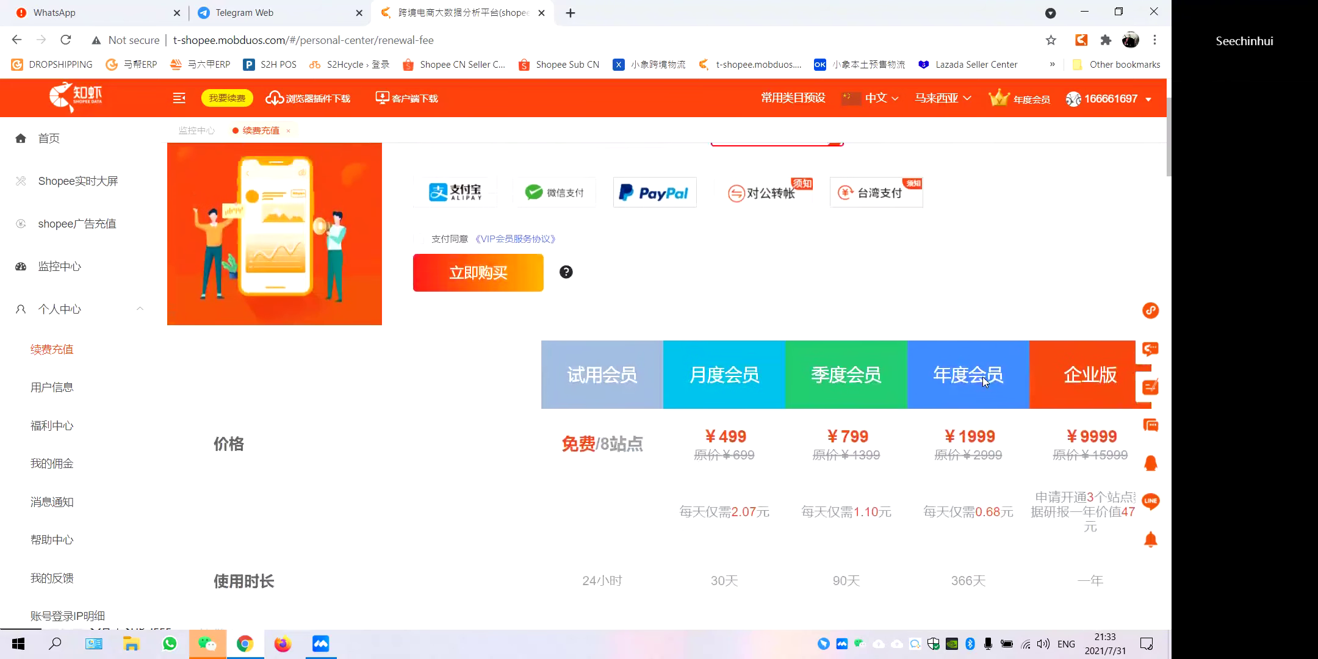
scroll(821, 247, "down", 2)
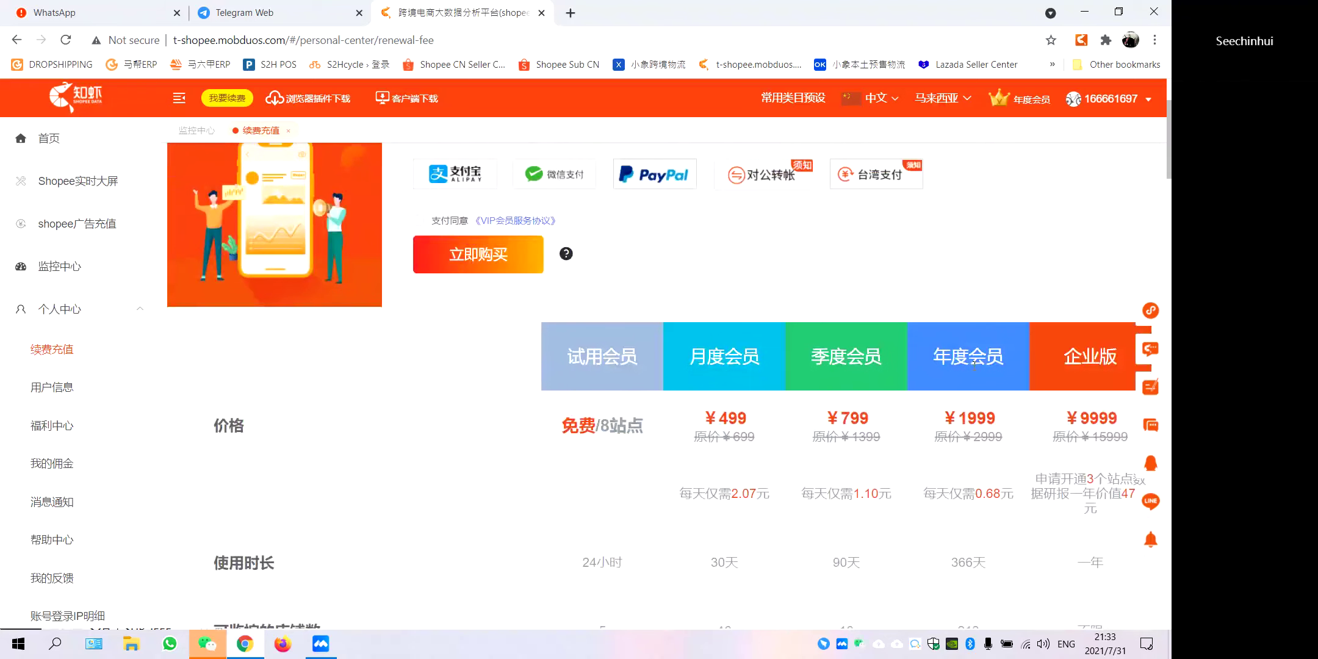
scroll(833, 316, "up", 2)
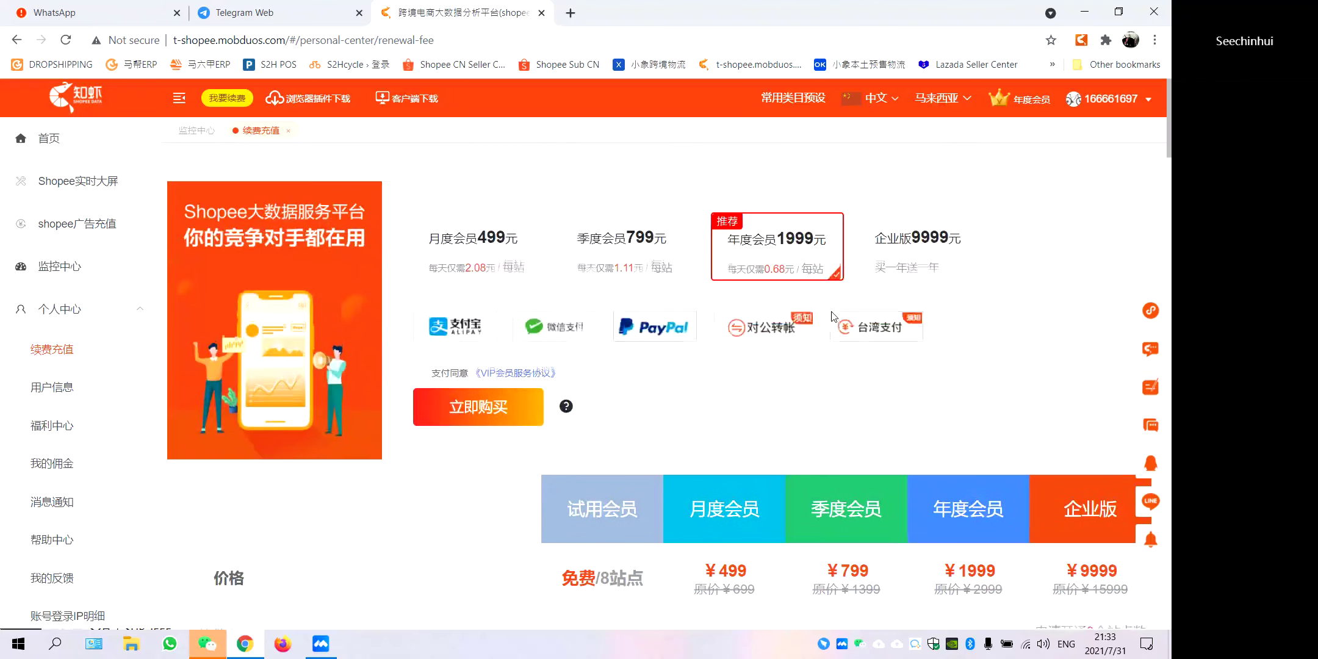
scroll(1001, 415, "down", 2)
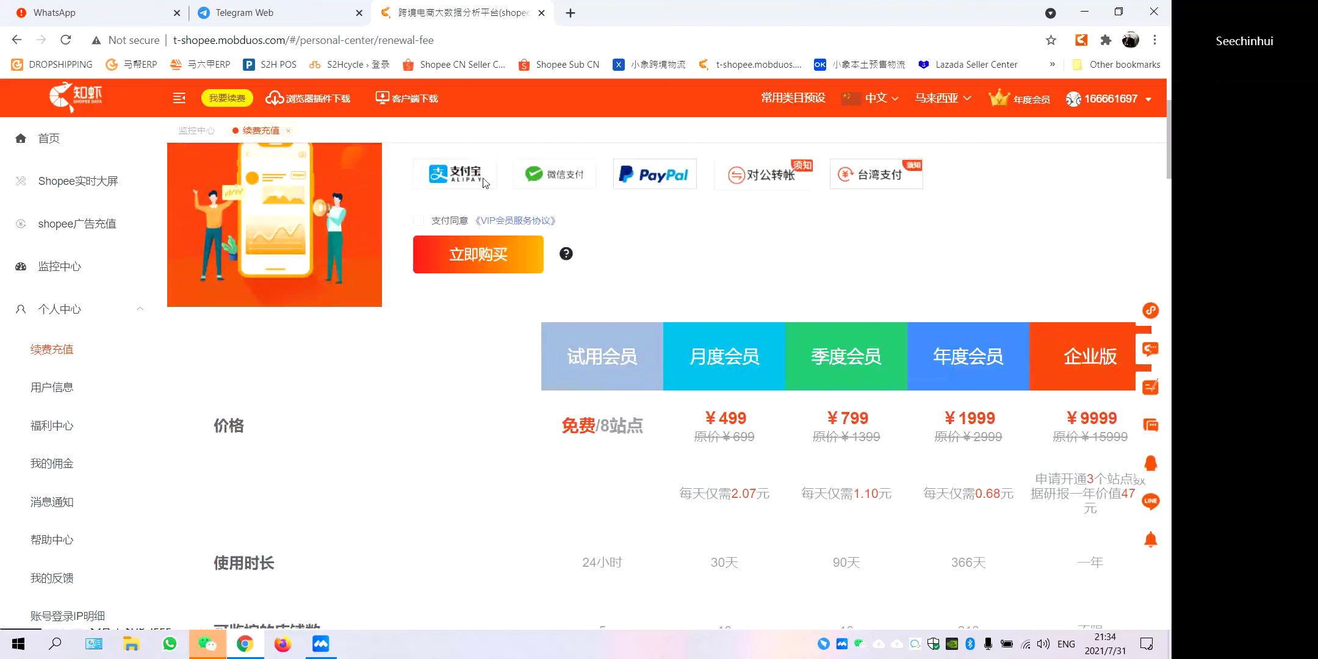
Collapse the 个人中心 section in the sidebar.
left_click(70, 322)
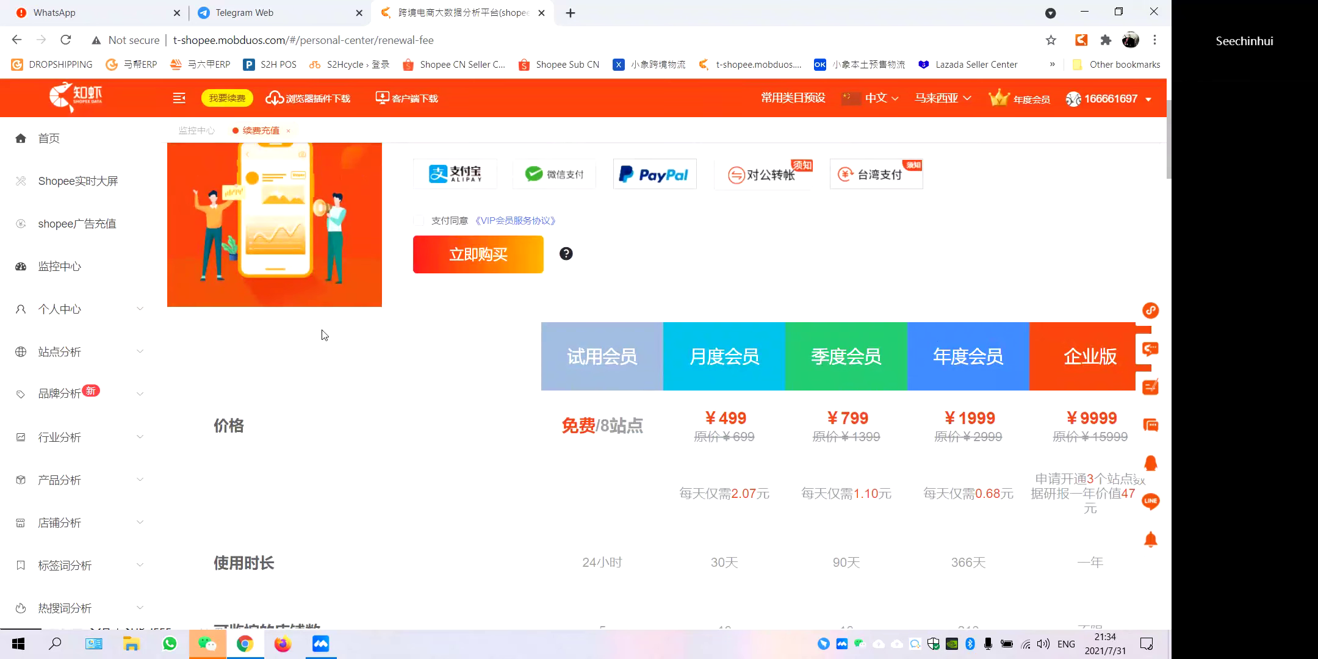
scroll(728, 302, "up", 2)
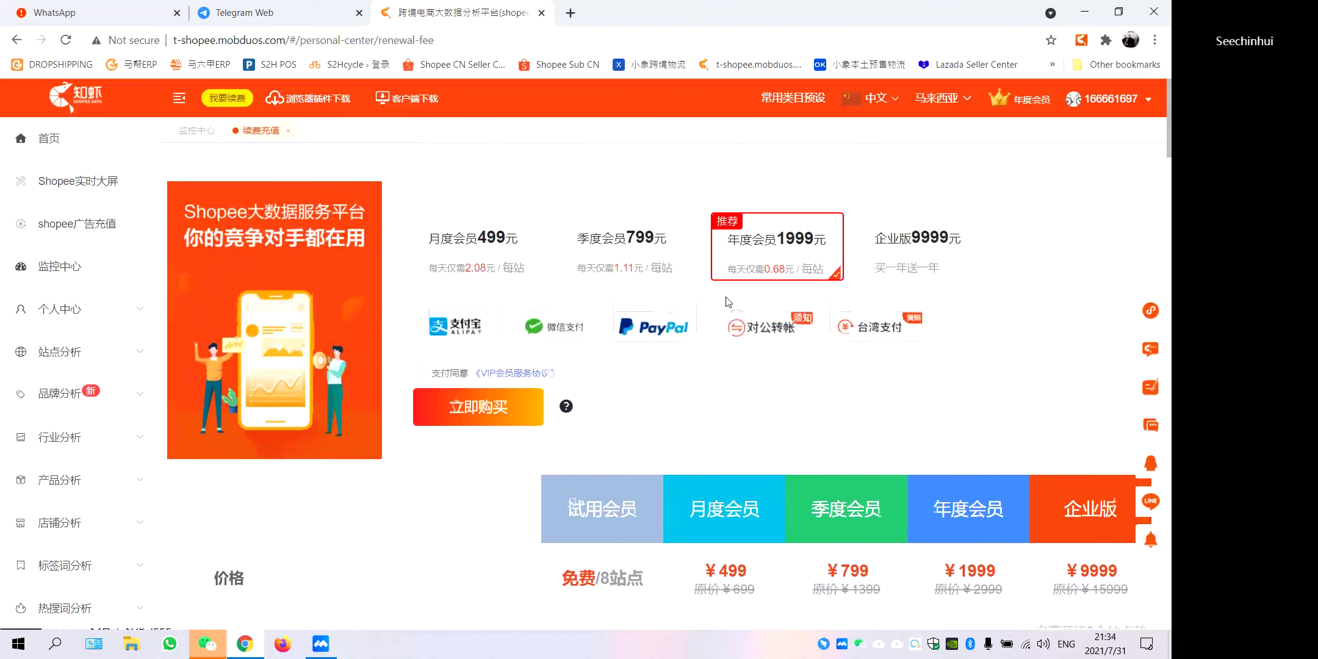
scroll(406, 373, "down", 3)
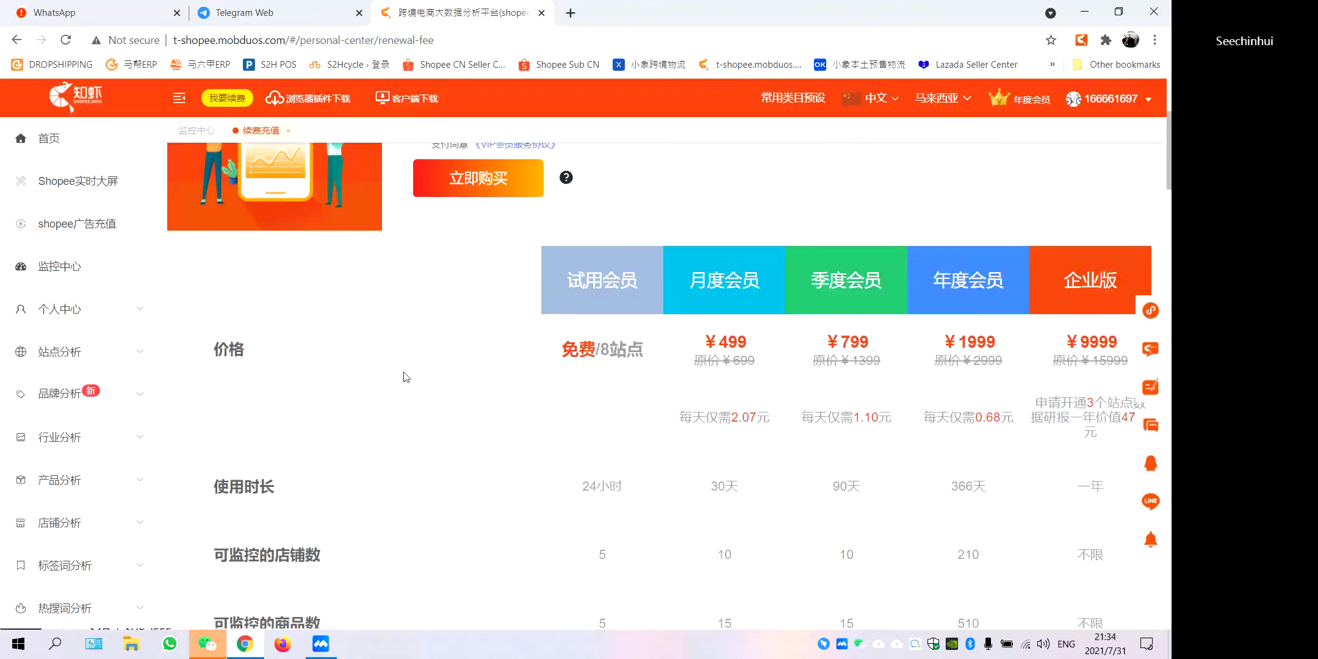
Expand 产品分析 and view 热销产品, the daily top-500 Makanan & Minuman ranking.
left_click(89, 477)
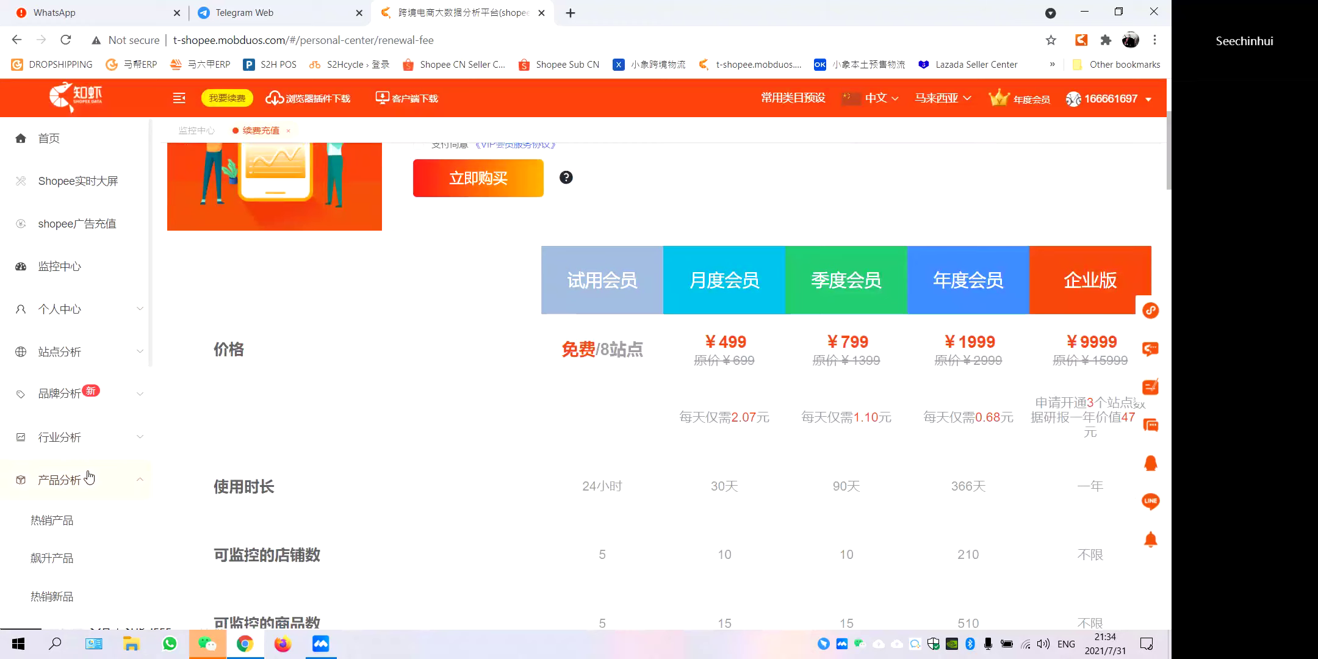
scroll(85, 470, "down", 2)
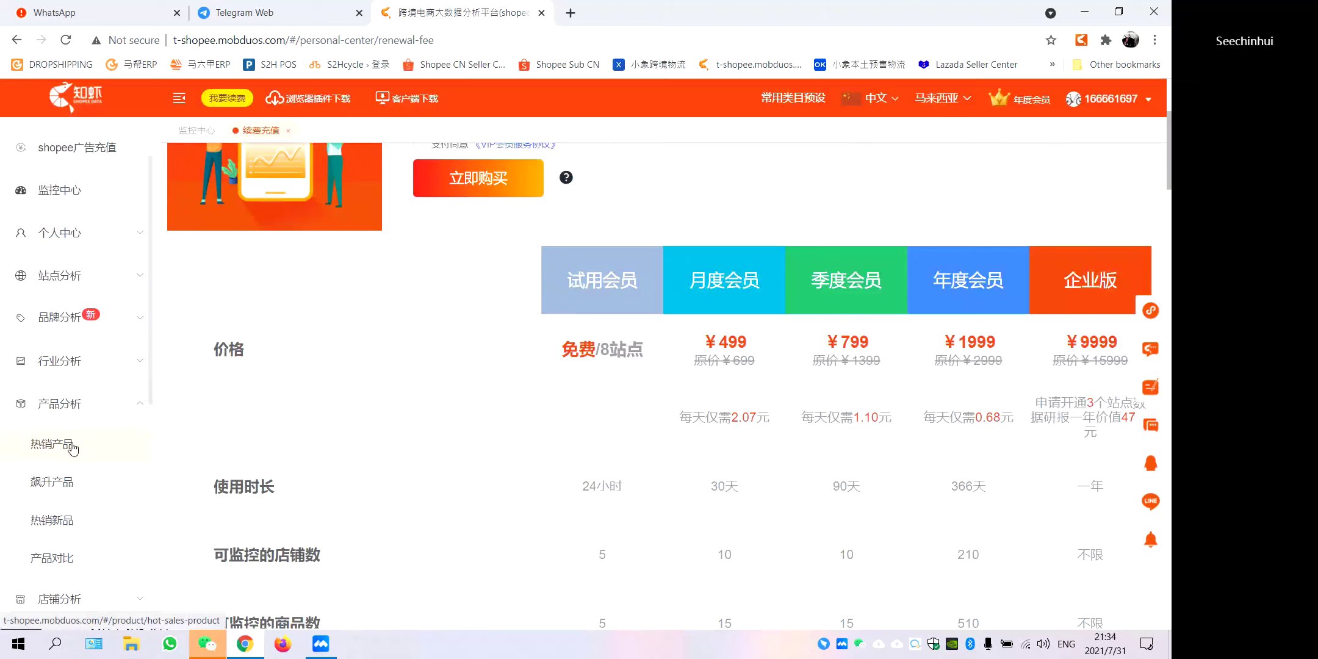
left_click(72, 449)
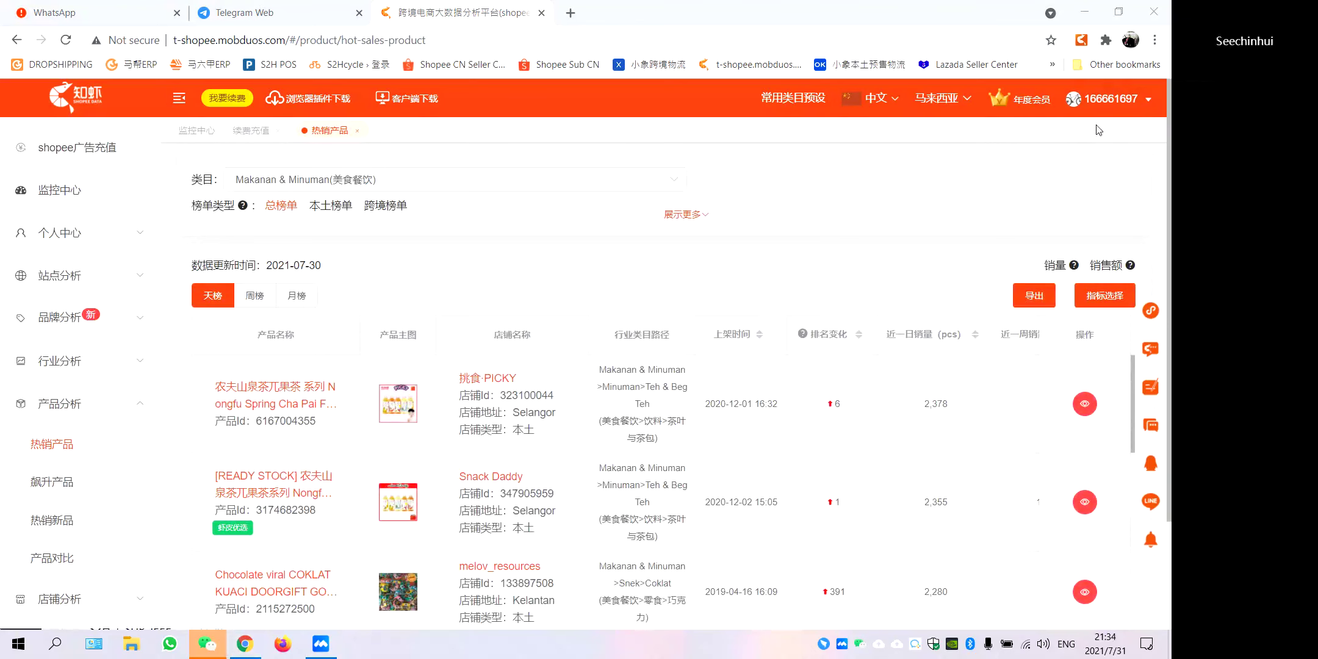
scroll(602, 230, "down", 3)
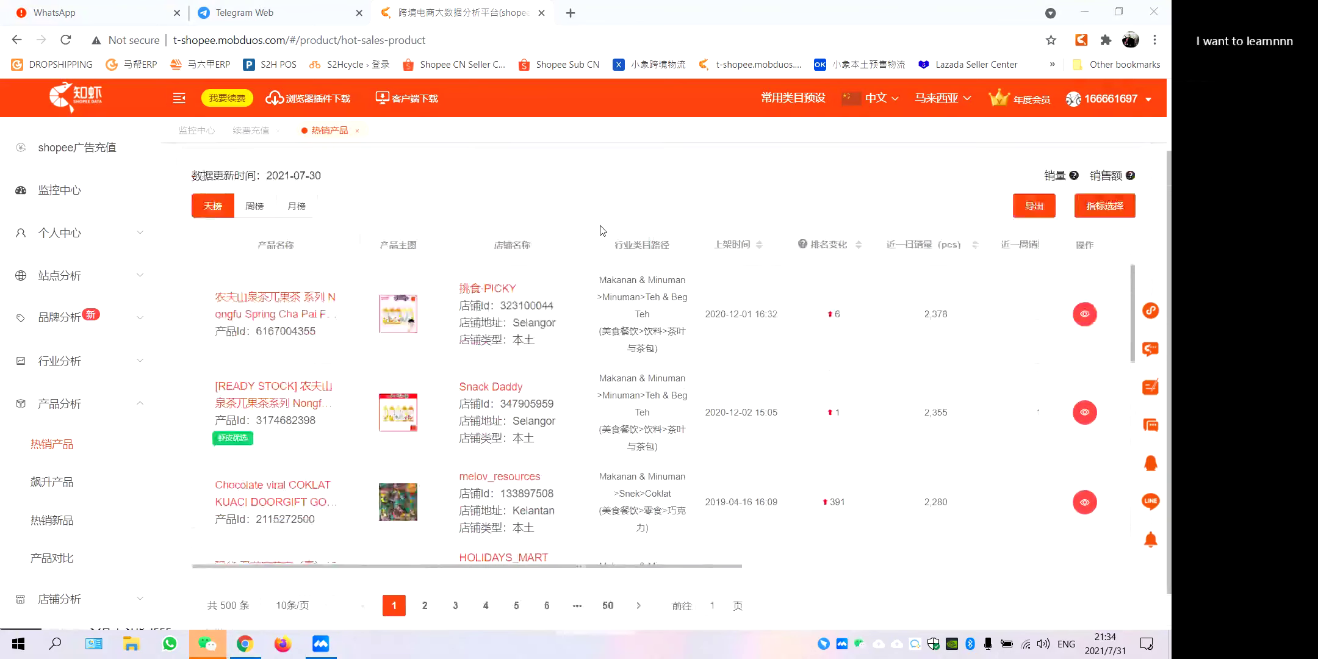
scroll(603, 230, "up", 3)
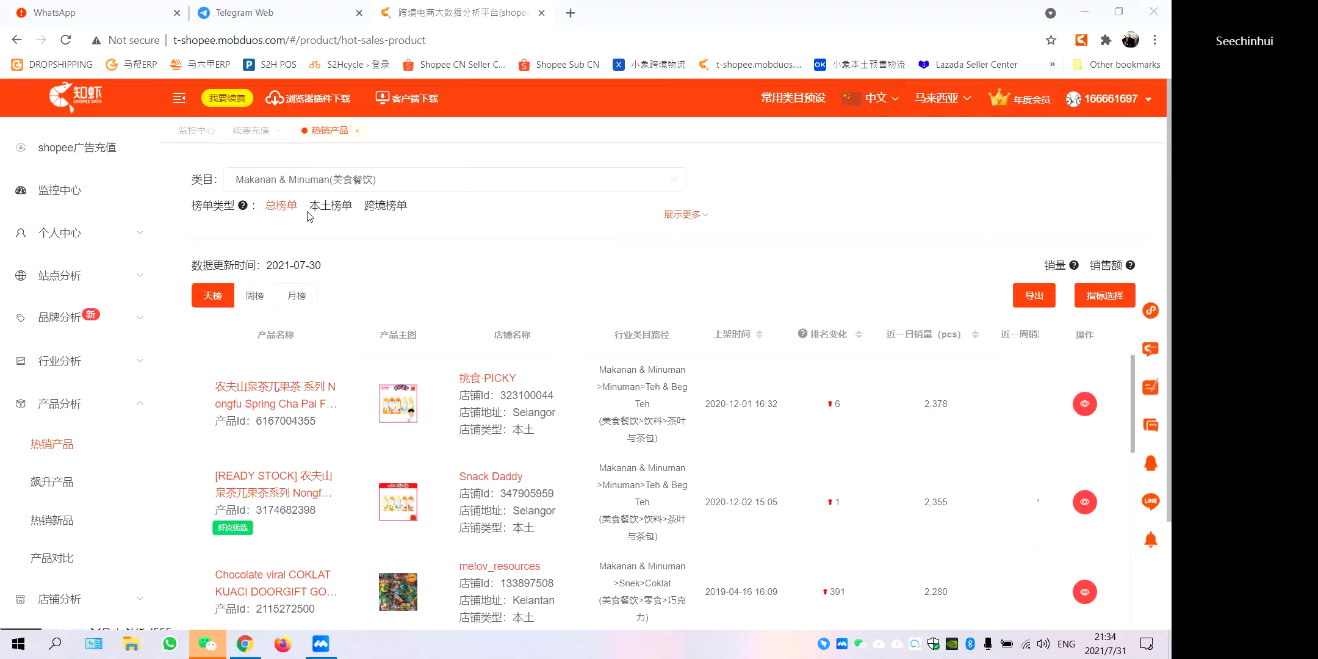
scroll(391, 519, "down", 2)
scroll(437, 359, "up", 2)
scroll(34, 357, "down", 4)
scroll(35, 357, "up", 4)
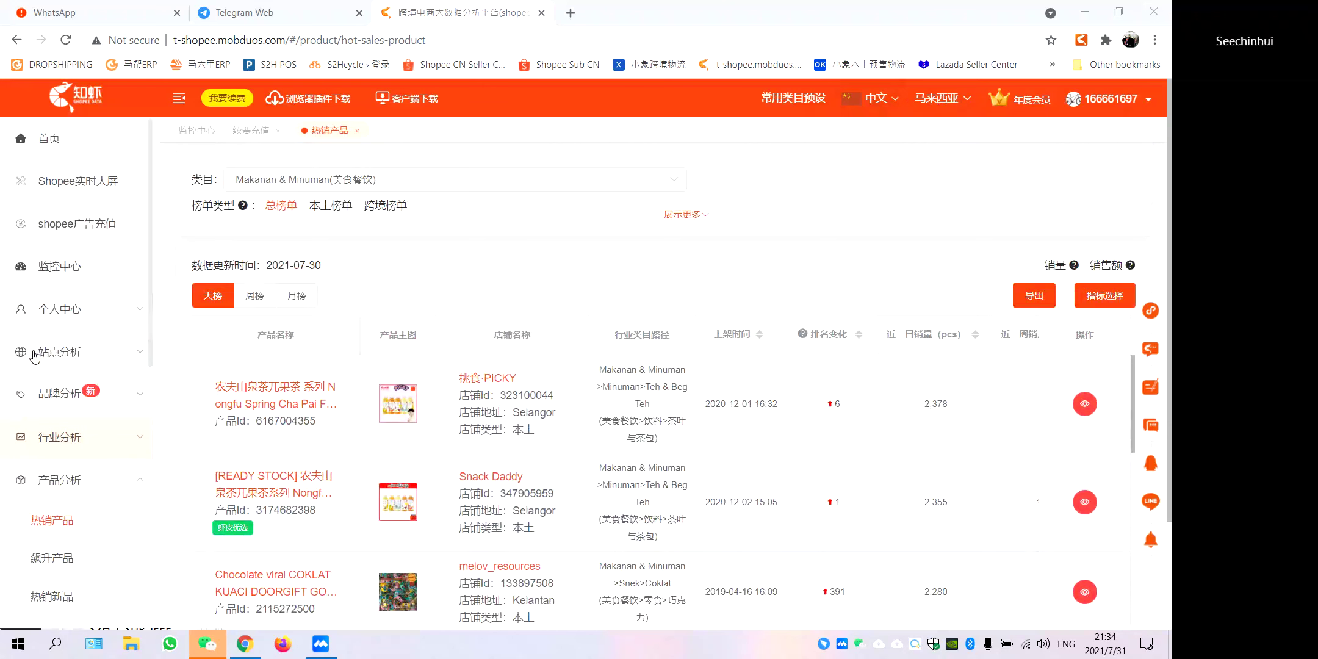
Filter the hot-selling ranking by the Peralatan Rumah (家用电器) category.
left_click(389, 179)
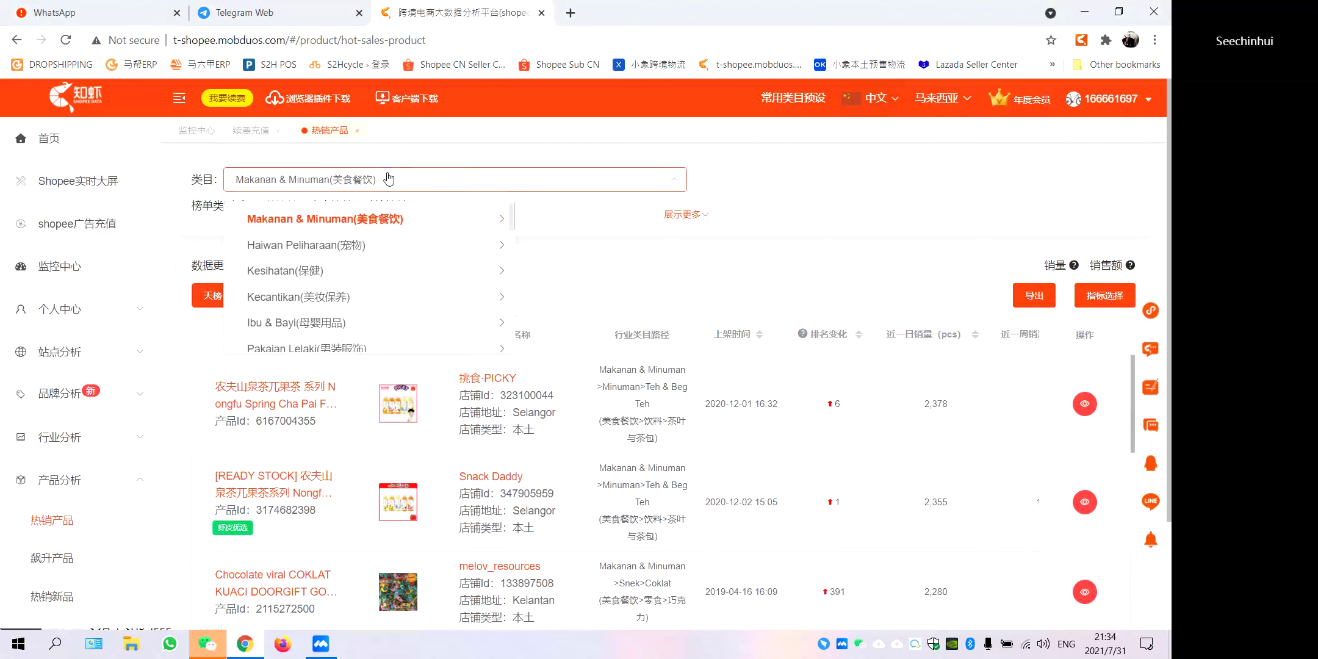
left_click(383, 221)
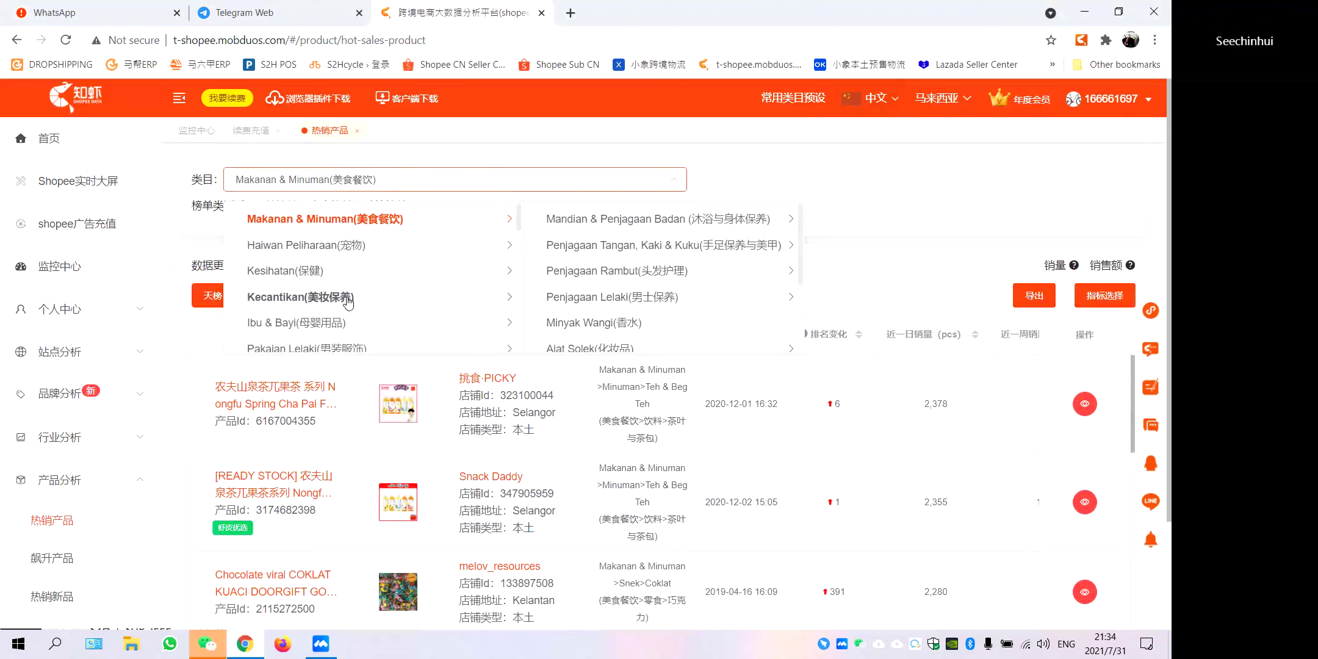
scroll(347, 302, "down", 3)
scroll(349, 301, "down", 2)
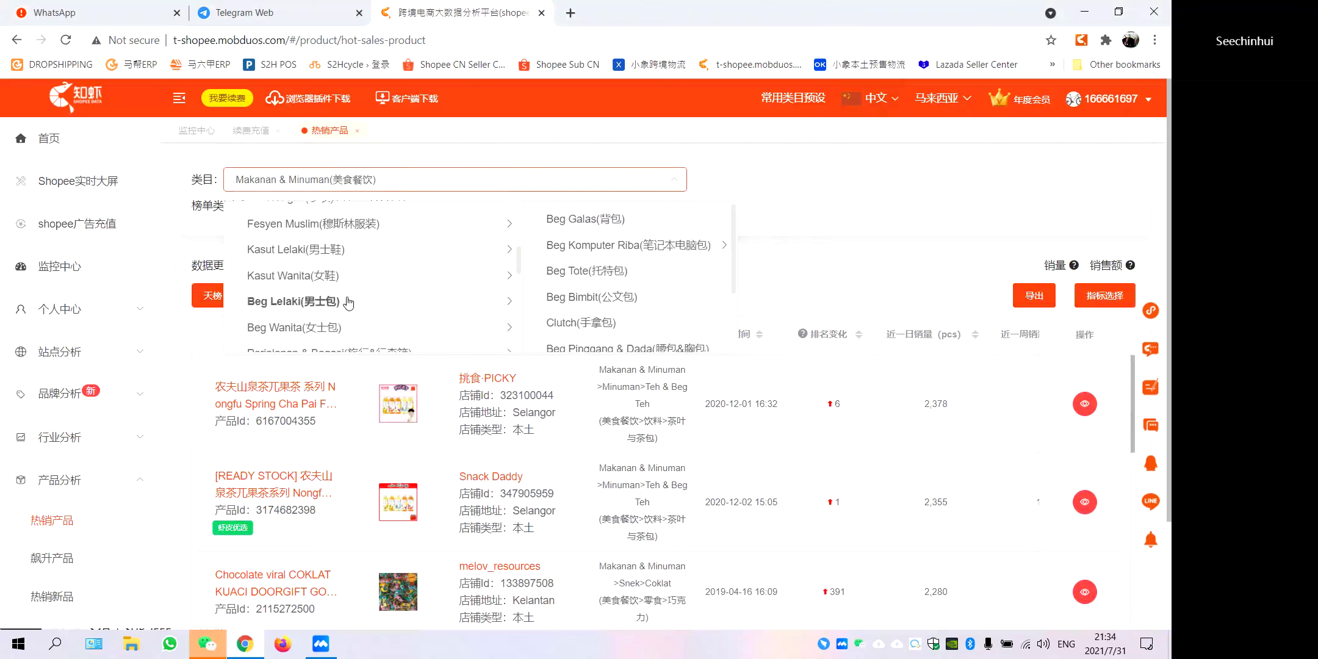
mouse_move(346, 249)
scroll(348, 244, "down", 3)
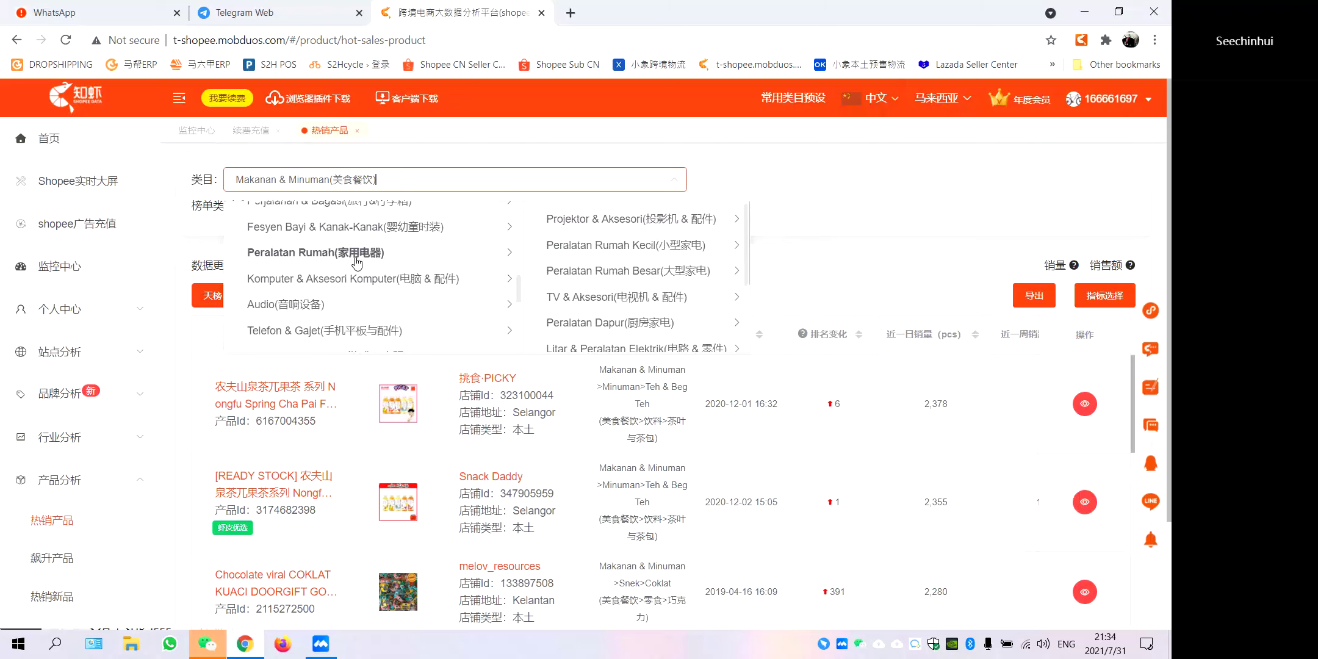
left_click(356, 261)
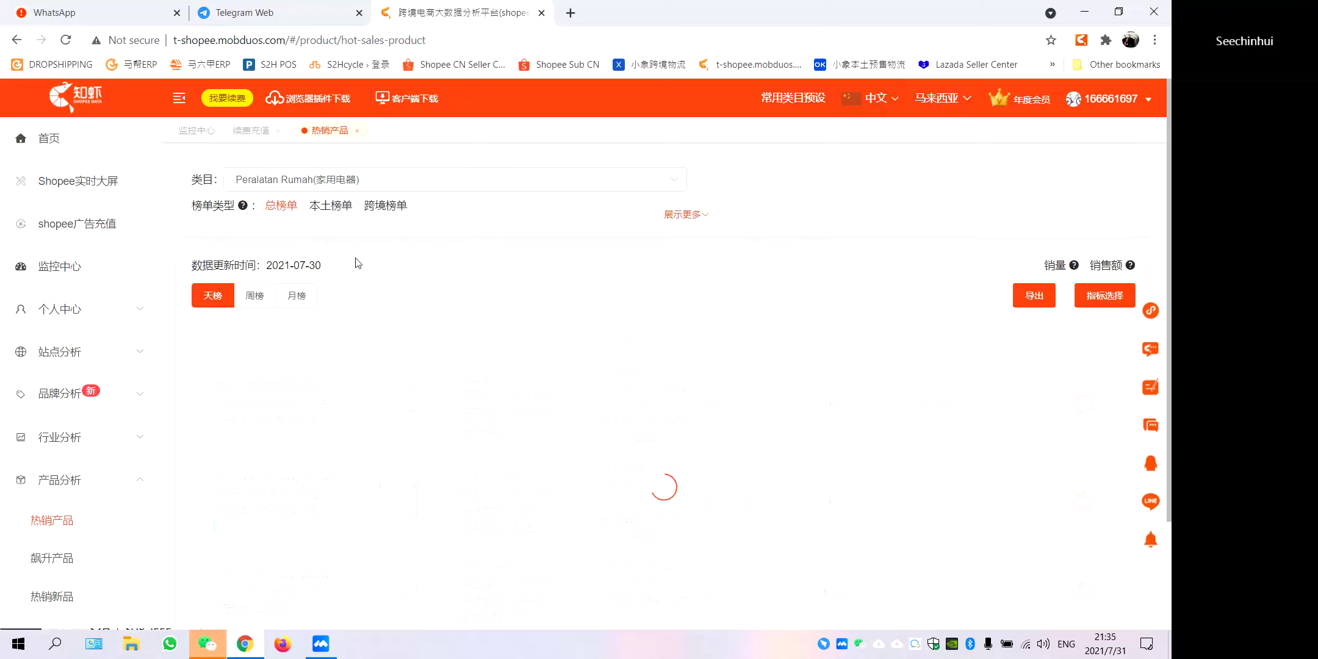
Narrow the category to Peralatan Dapur > Pengadun (搅拌机) mixers.
left_click(374, 179)
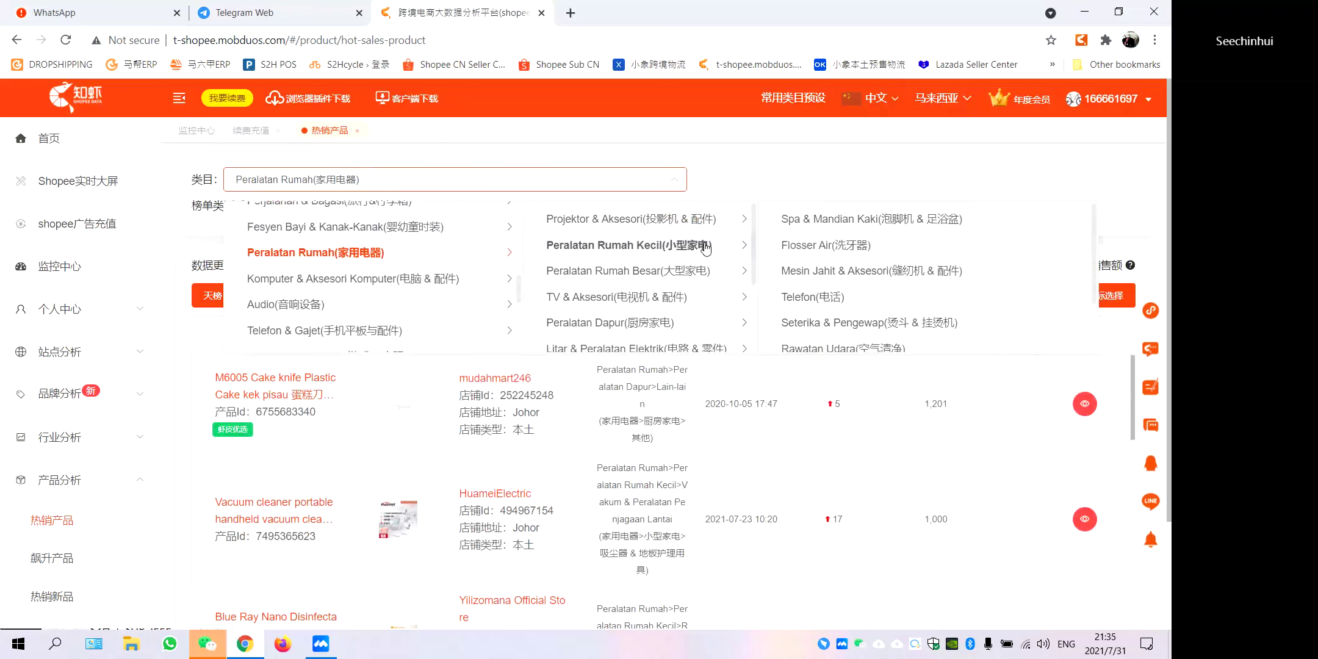
mouse_move(671, 327)
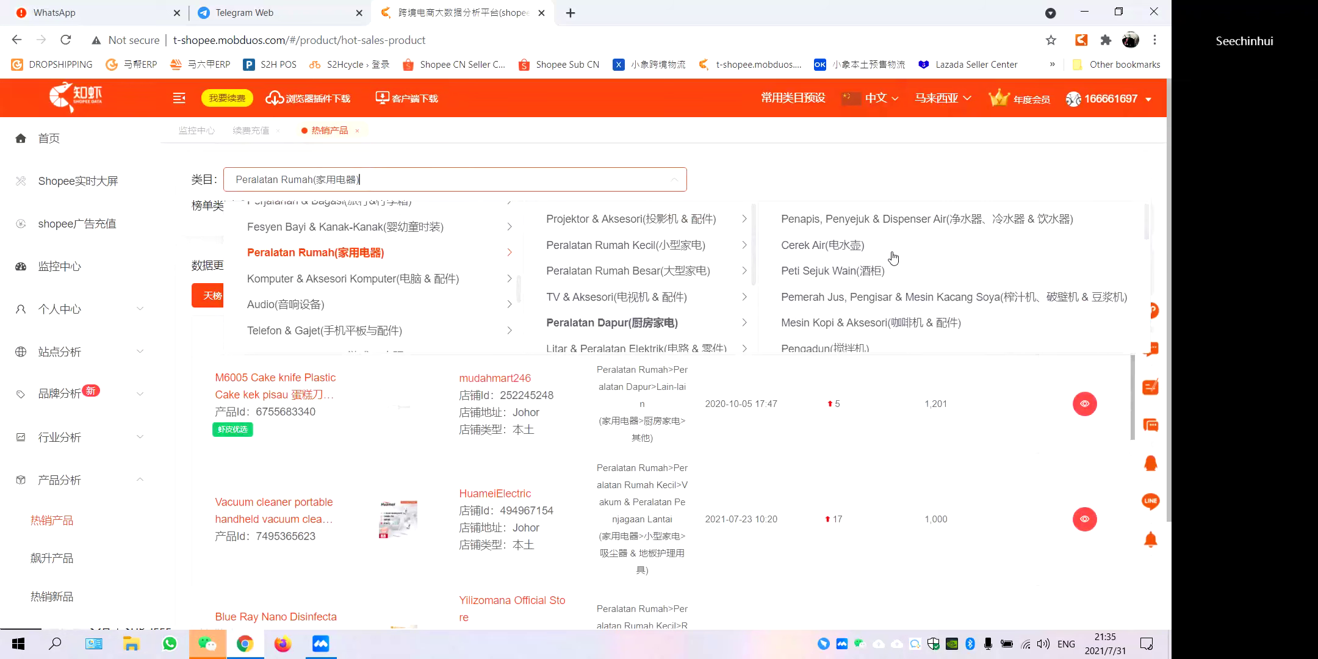
scroll(893, 257, "down", 2)
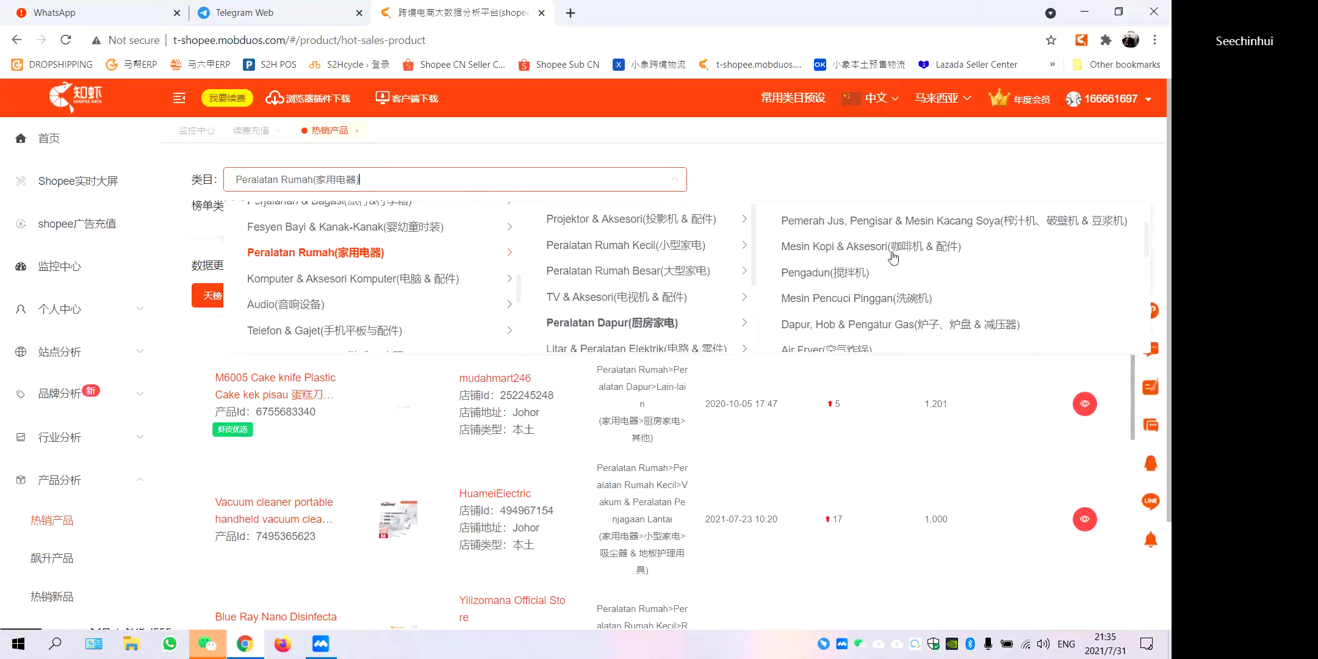
left_click(877, 277)
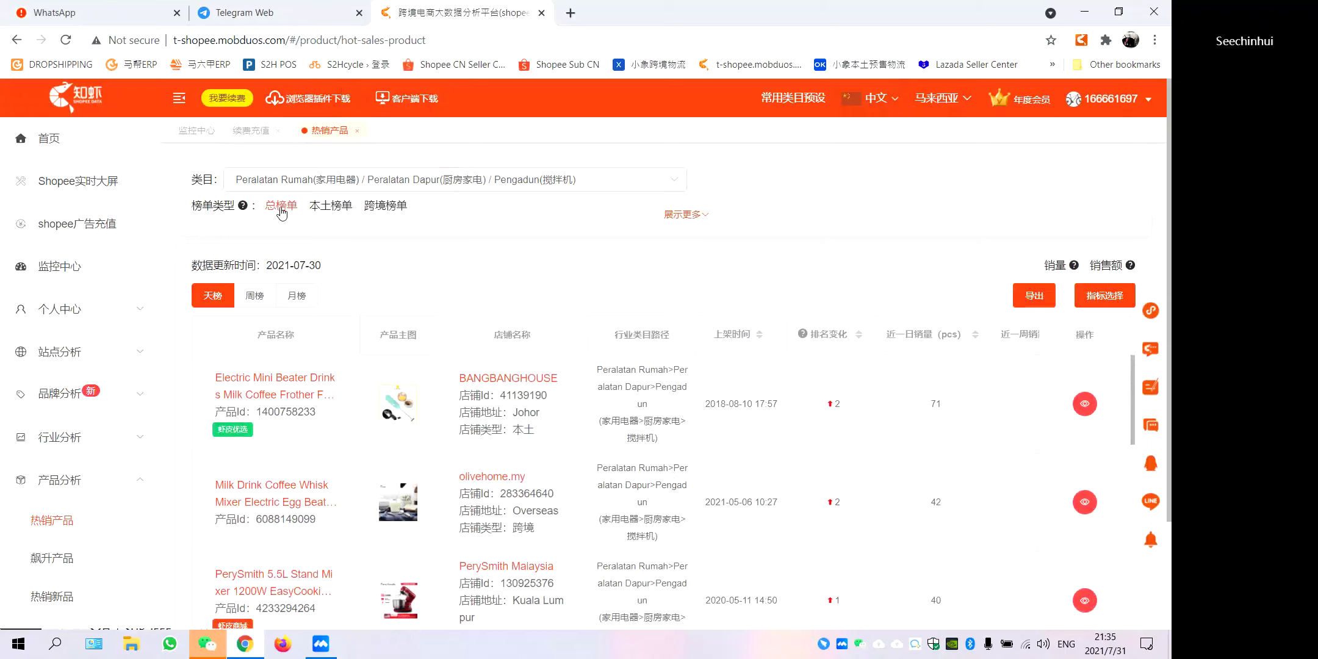
Browse the Pengadun ranking and open the BANGBANGHOUSE shop details in a new tab.
scroll(570, 269, "down", 1)
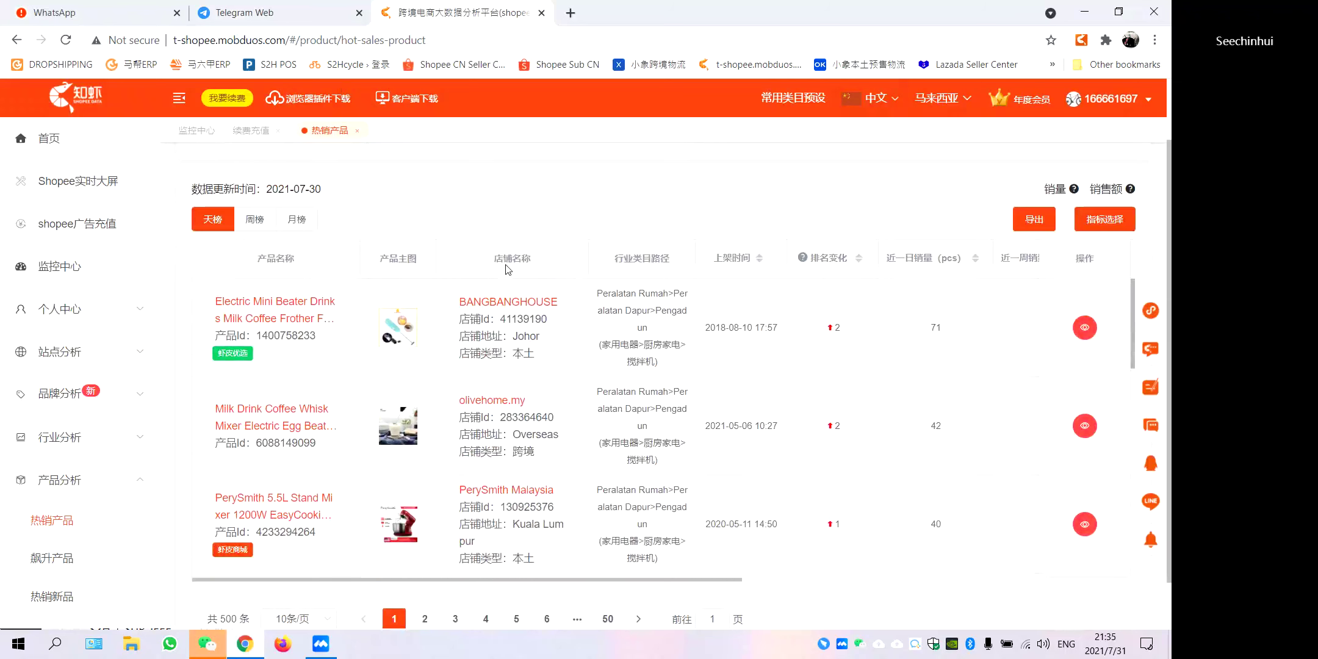
scroll(918, 282, "down", 1)
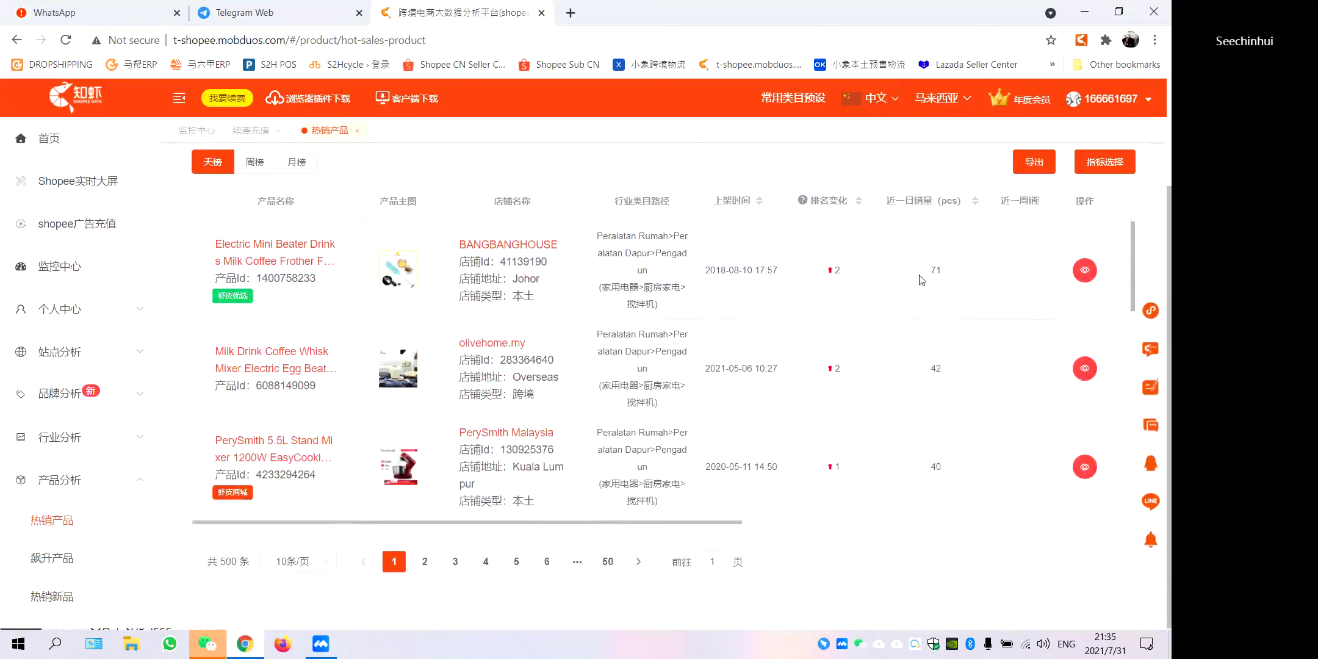
scroll(891, 291, "up", 1)
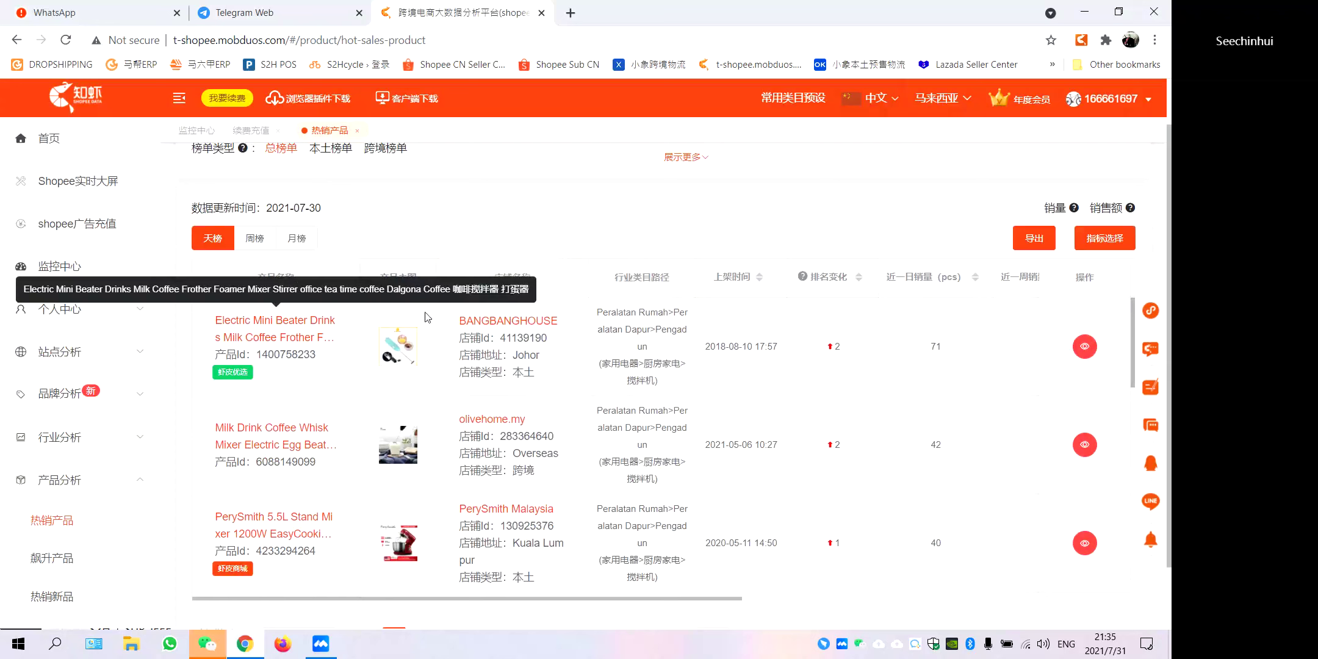
scroll(856, 352, "down", 1)
scroll(856, 352, "up", 1)
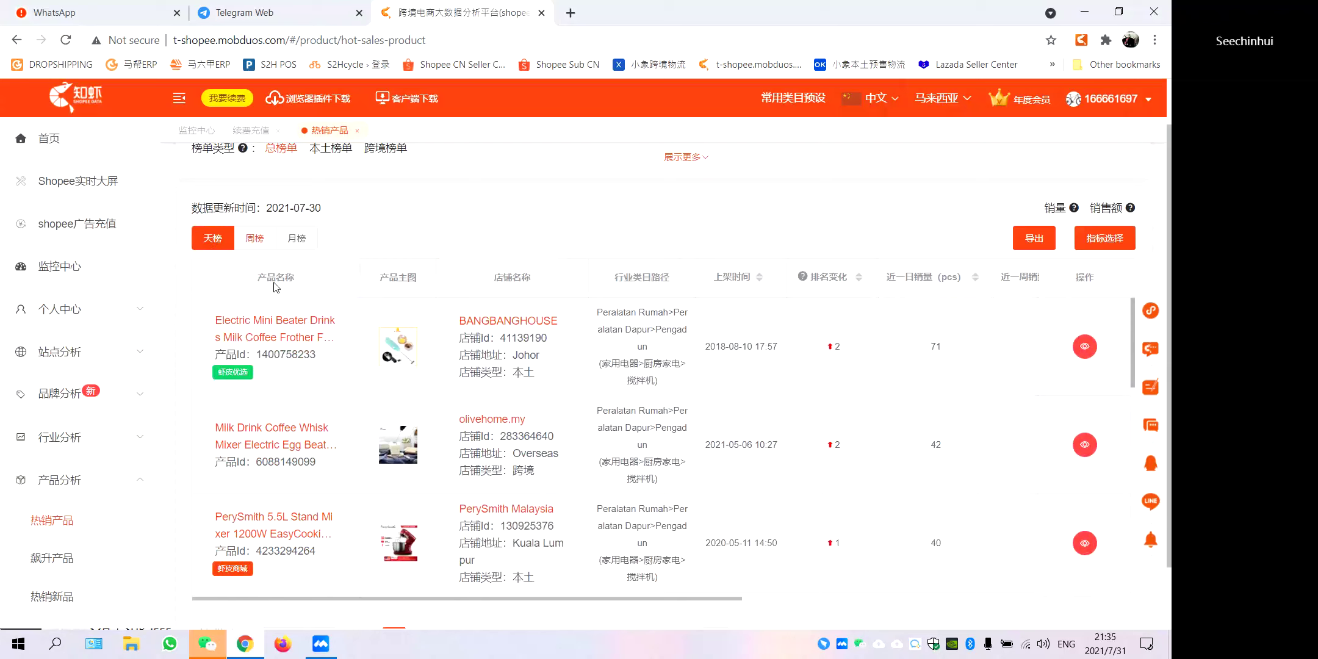
mouse_move(398, 346)
left_click(512, 321)
Open the Electric Mini Beater's detail page and review its trend chart and daily sales table.
left_click(461, 12)
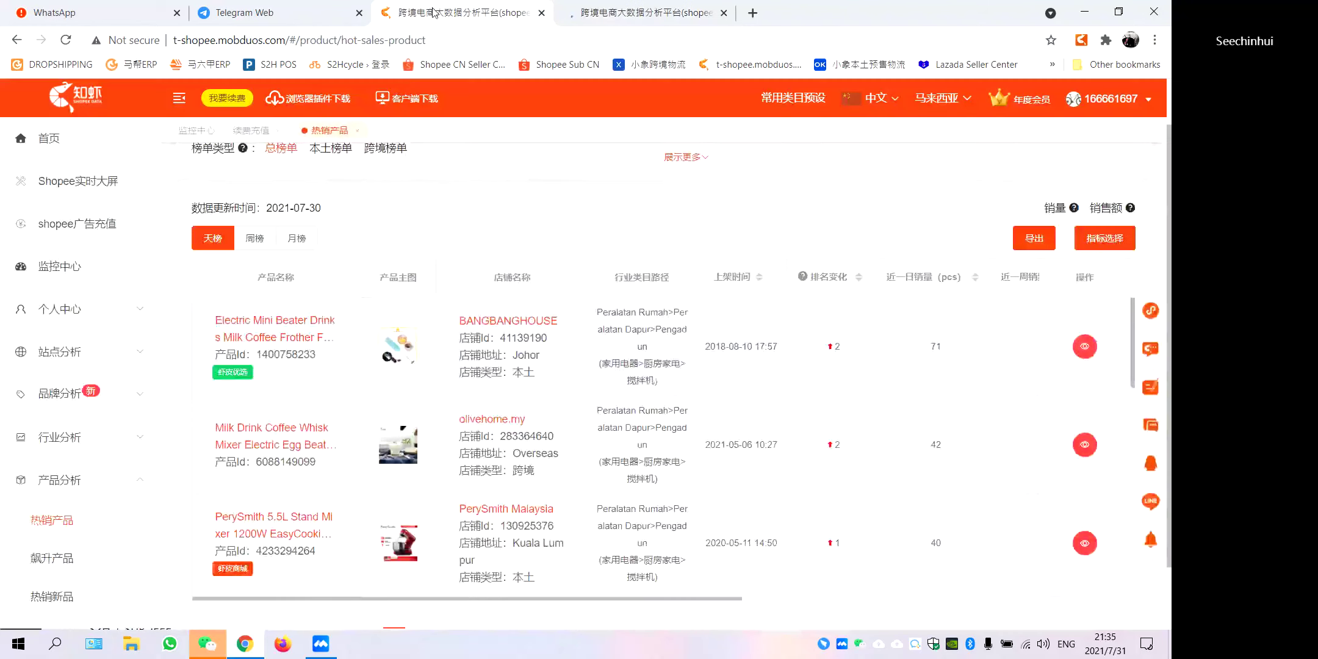
left_click(292, 318)
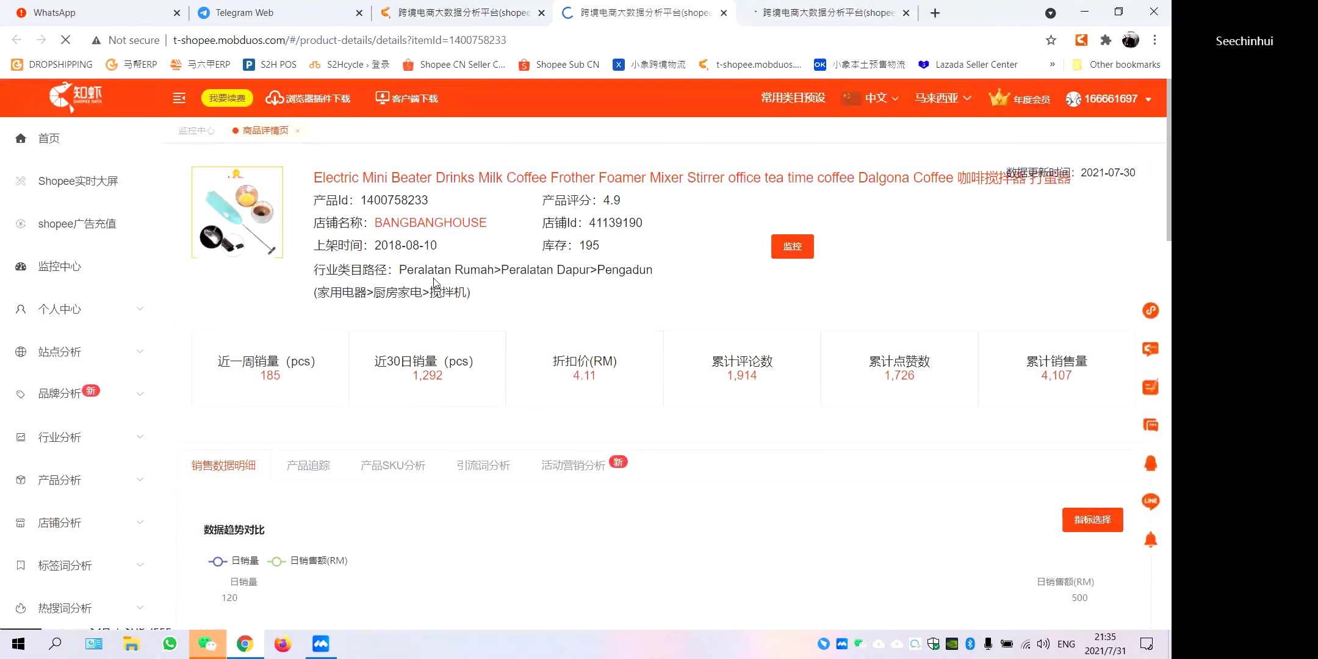
scroll(256, 388, "down", 5)
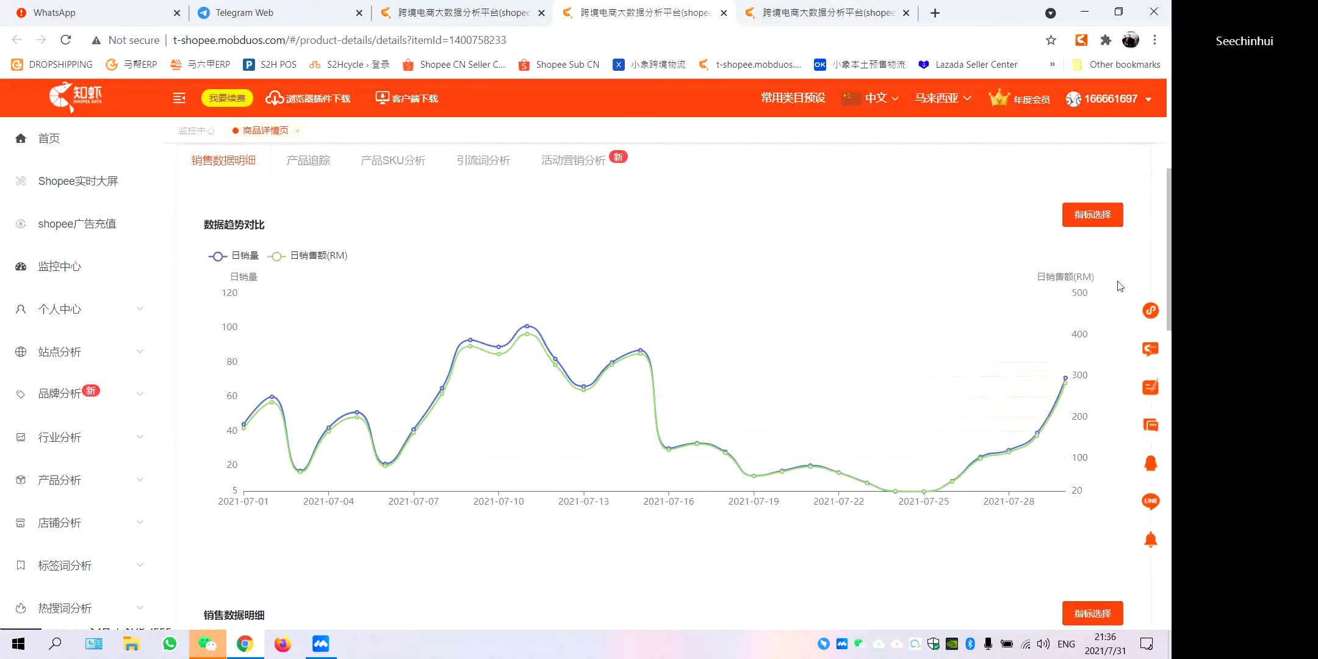
scroll(1082, 301, "down", 5)
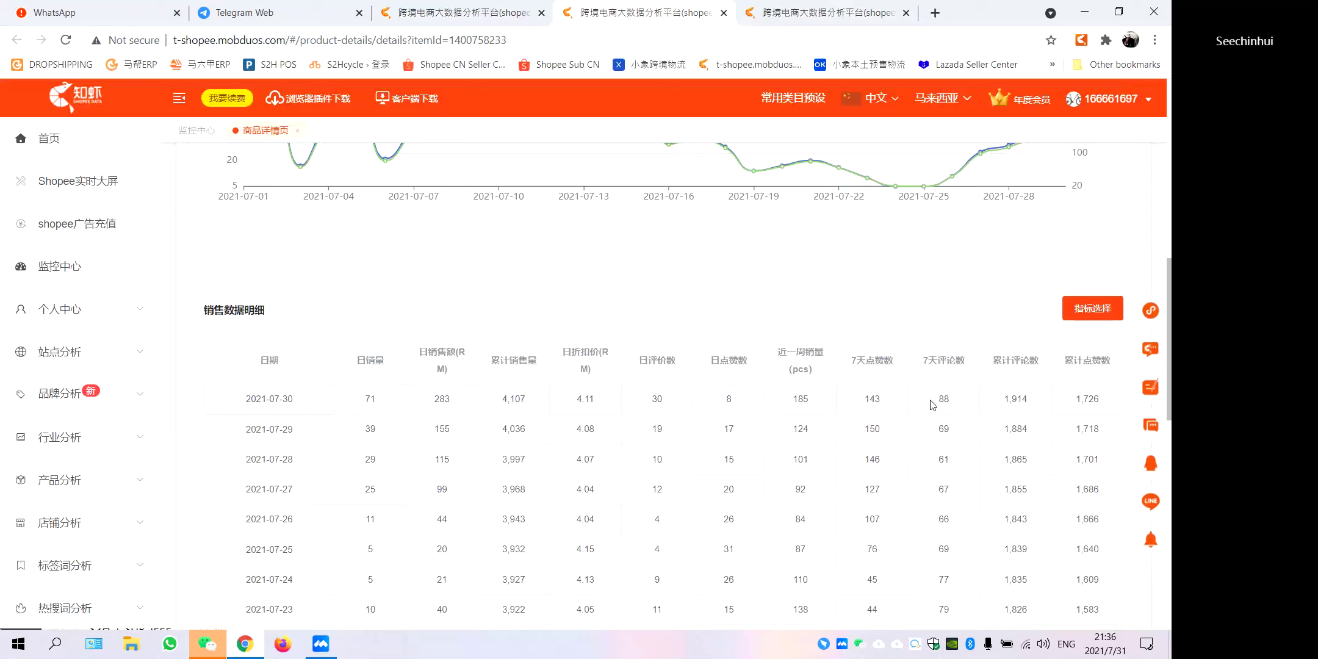
scroll(1108, 418, "down", 1)
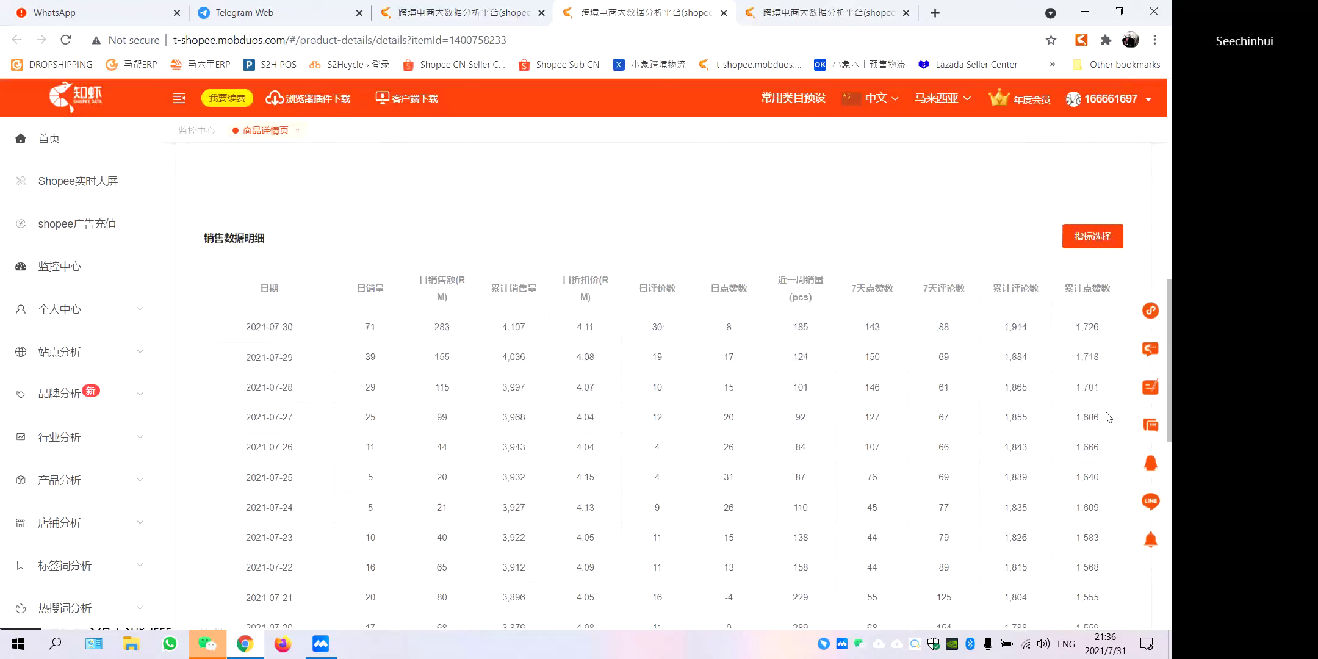
scroll(1108, 418, "up", 8)
Look through the frother's 产品追踪 tracking history.
left_click(298, 313)
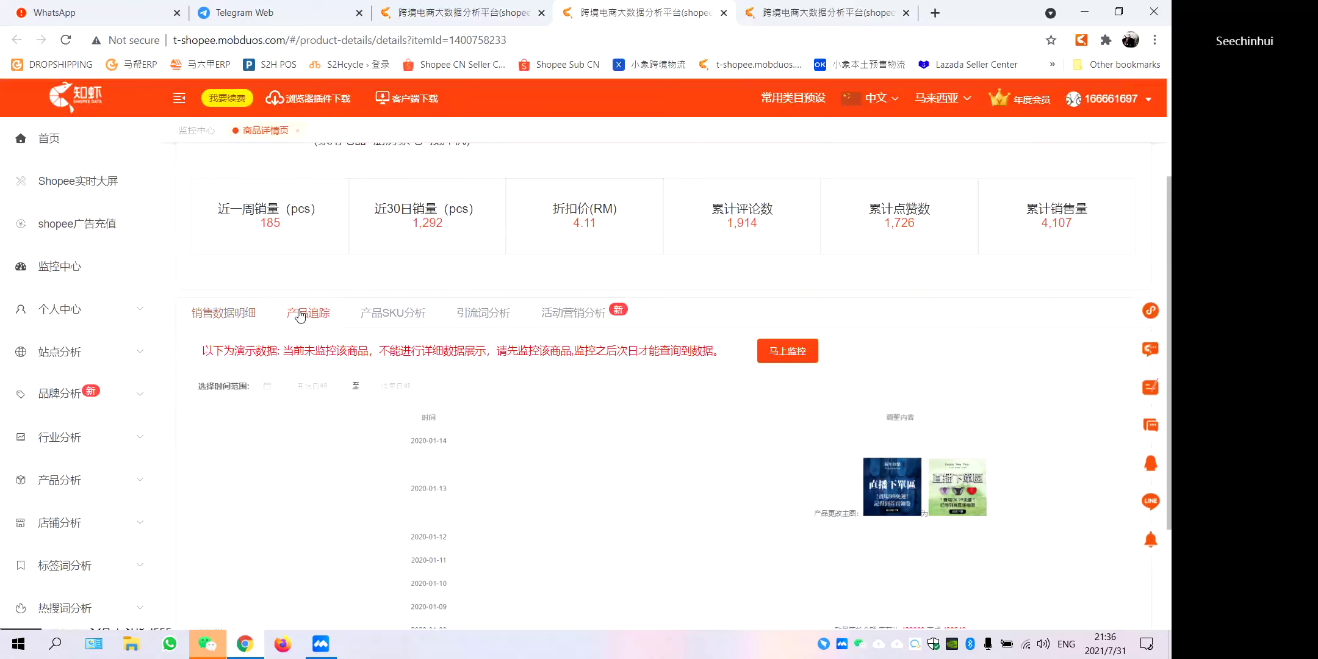
scroll(589, 405, "down", 1)
scroll(588, 404, "down", 1)
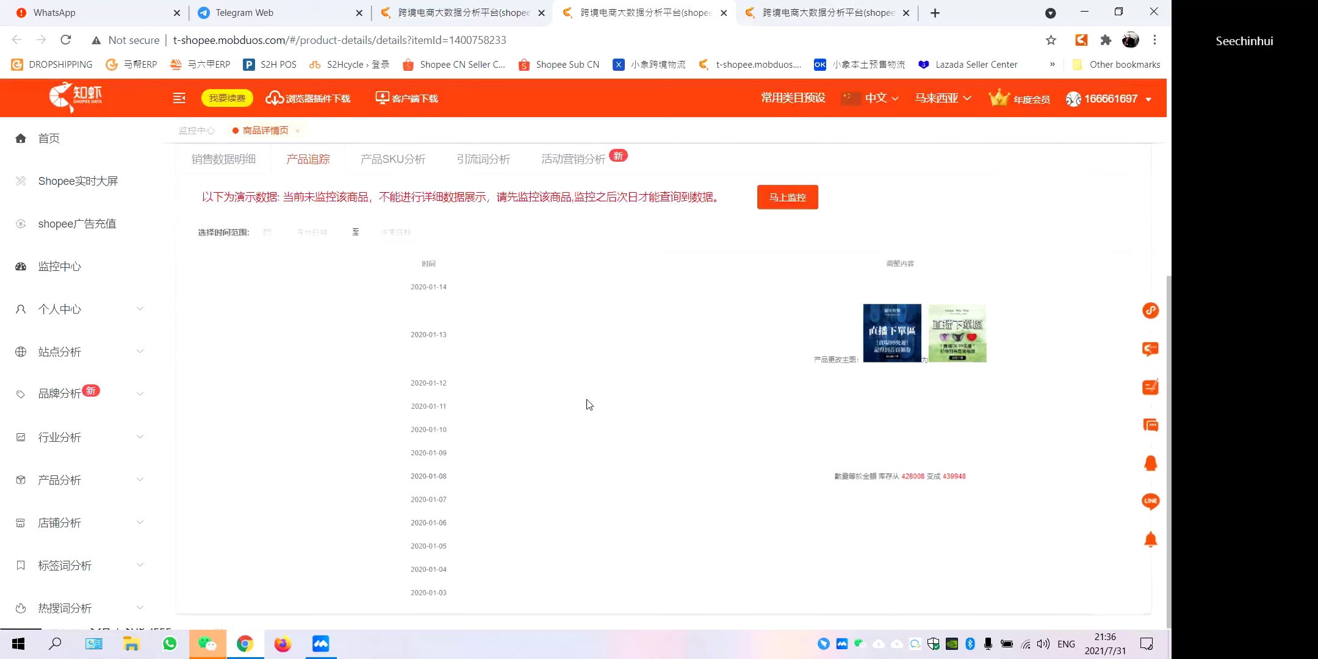
scroll(471, 355, "up", 4)
scroll(730, 426, "down", 3)
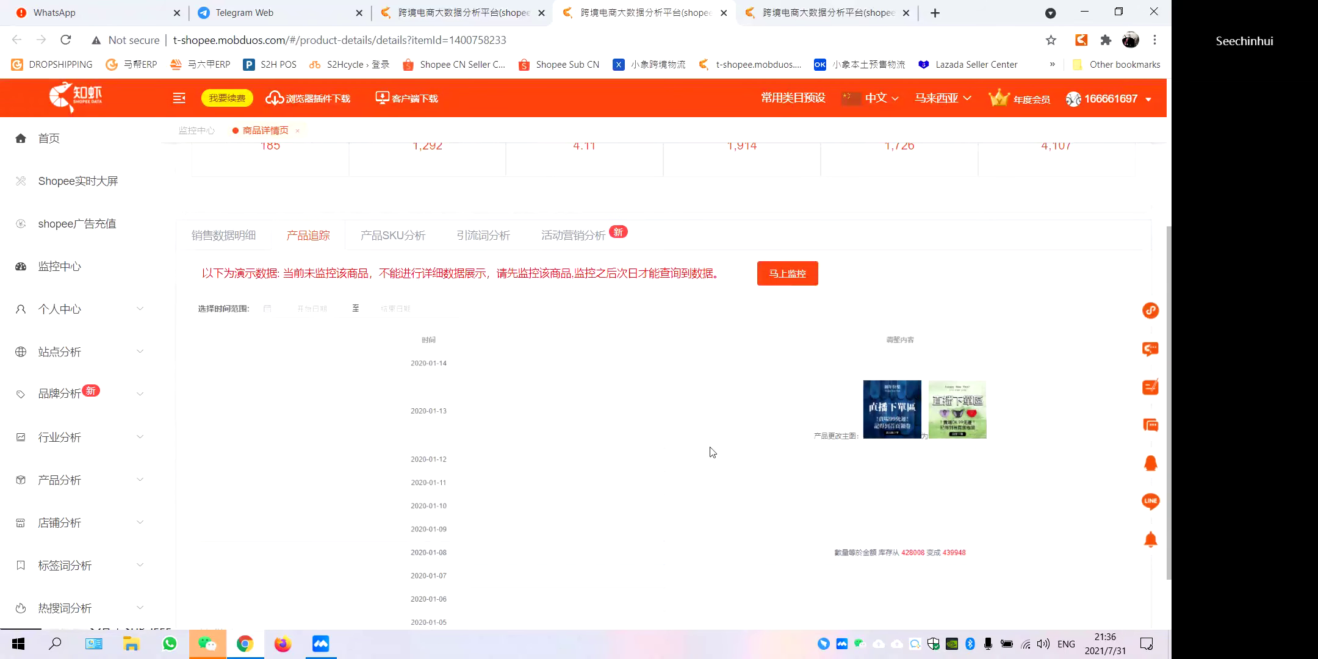
scroll(412, 415, "up", 1)
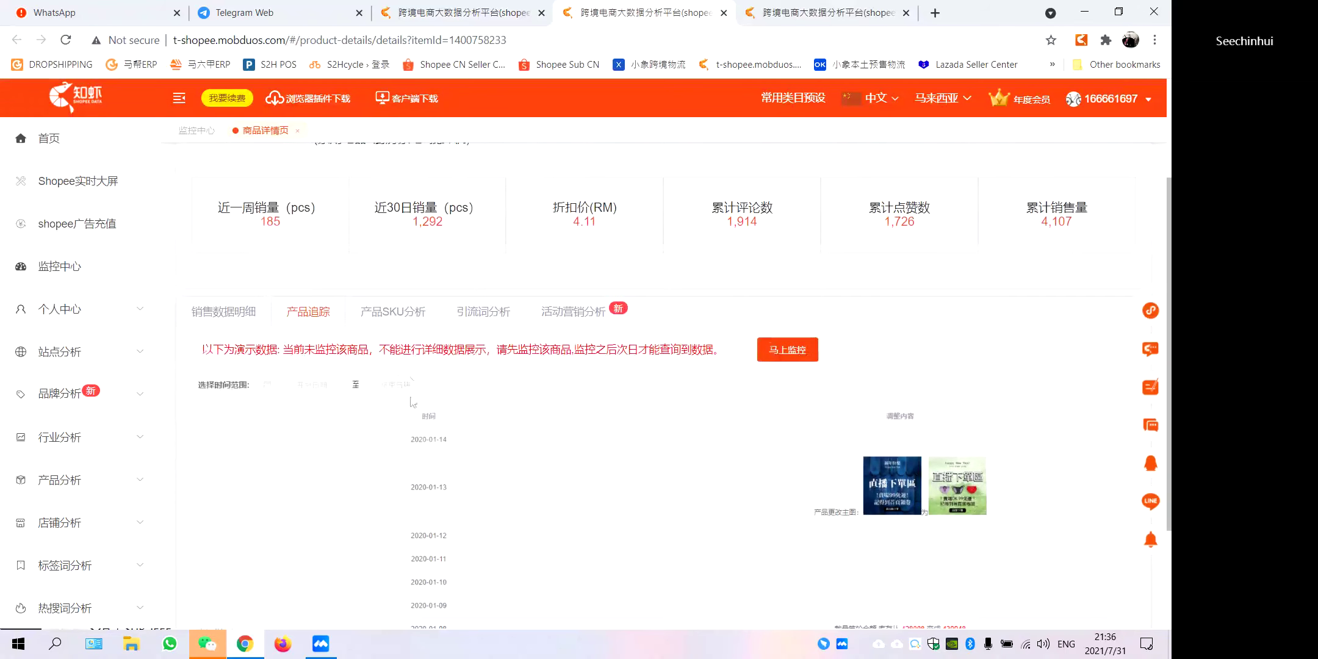
Show the 产品SKU分析 sales-share pie chart and daily SKU sales trend.
left_click(400, 314)
scroll(567, 477, "down", 8)
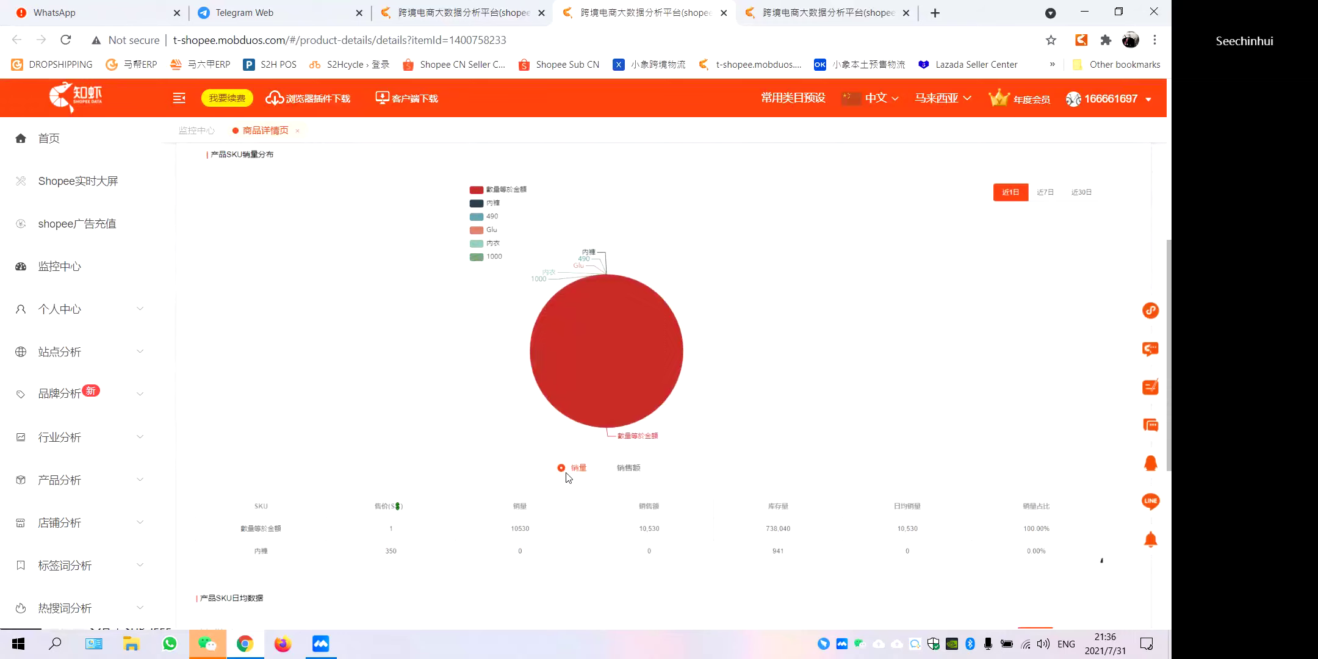
scroll(568, 478, "down", 1)
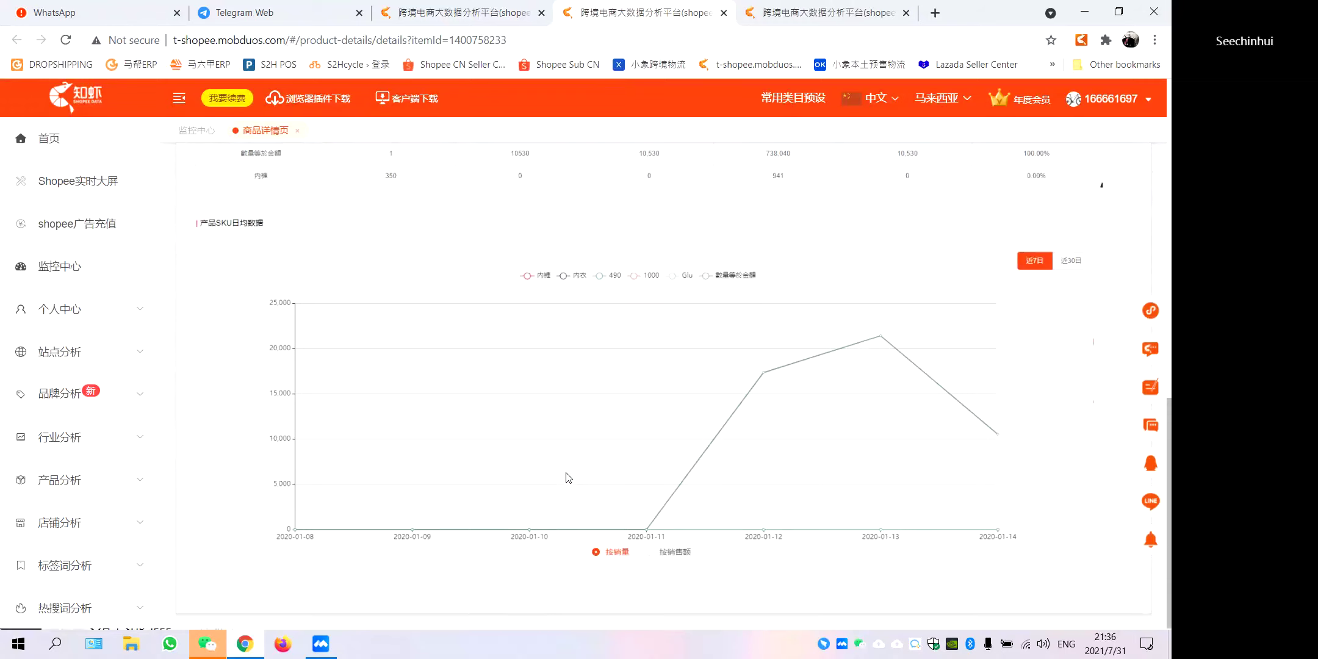
scroll(567, 477, "up", 10)
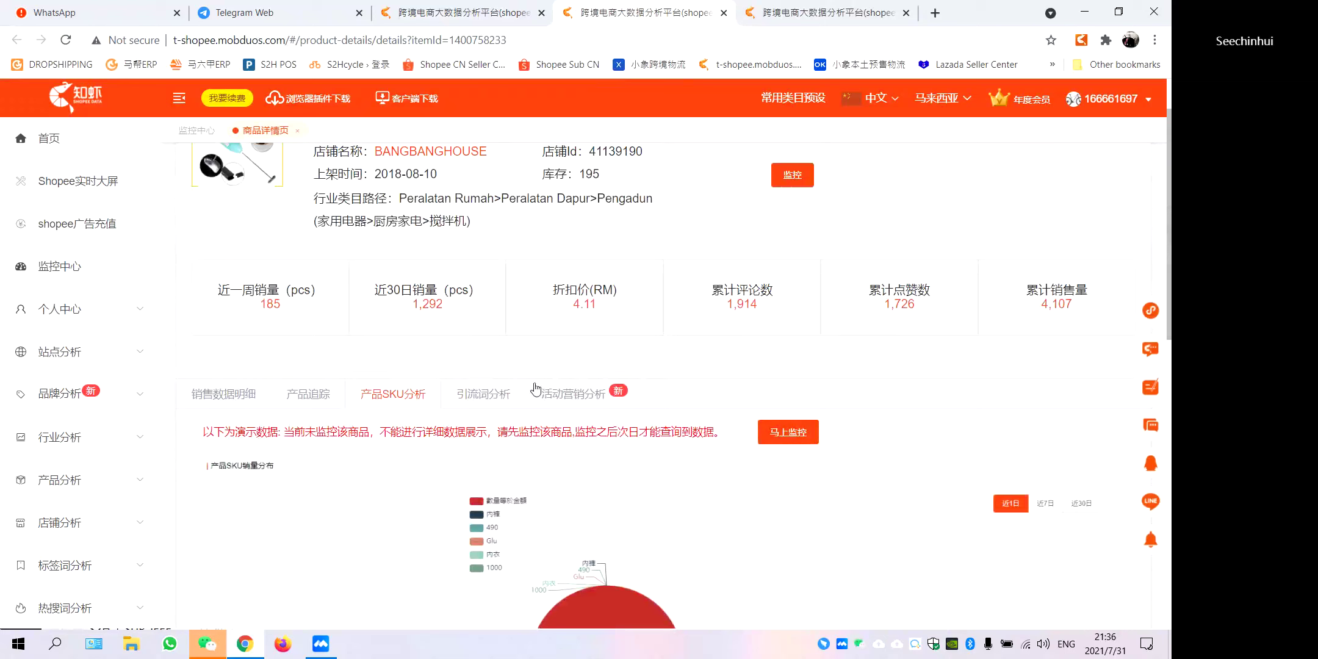
Show the 引流词分析 keyword ranking chart and 详细数据 table for the frother.
left_click(483, 392)
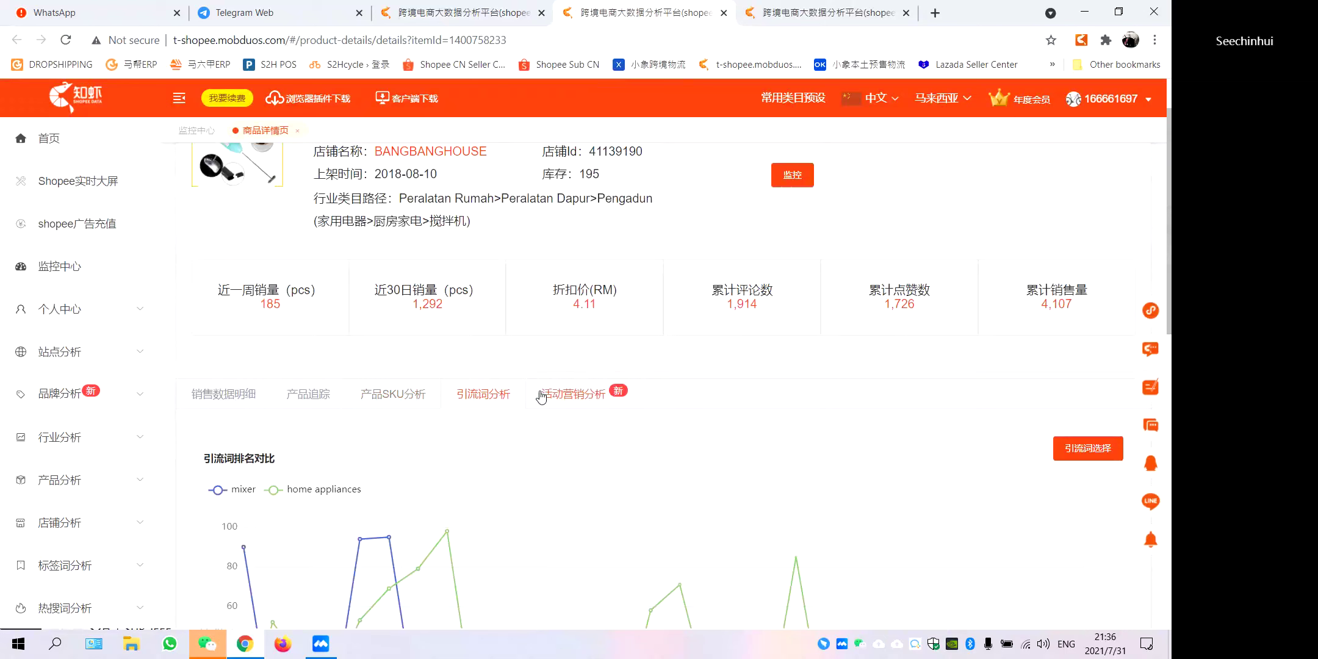
scroll(408, 457, "down", 3)
scroll(408, 457, "down", 2)
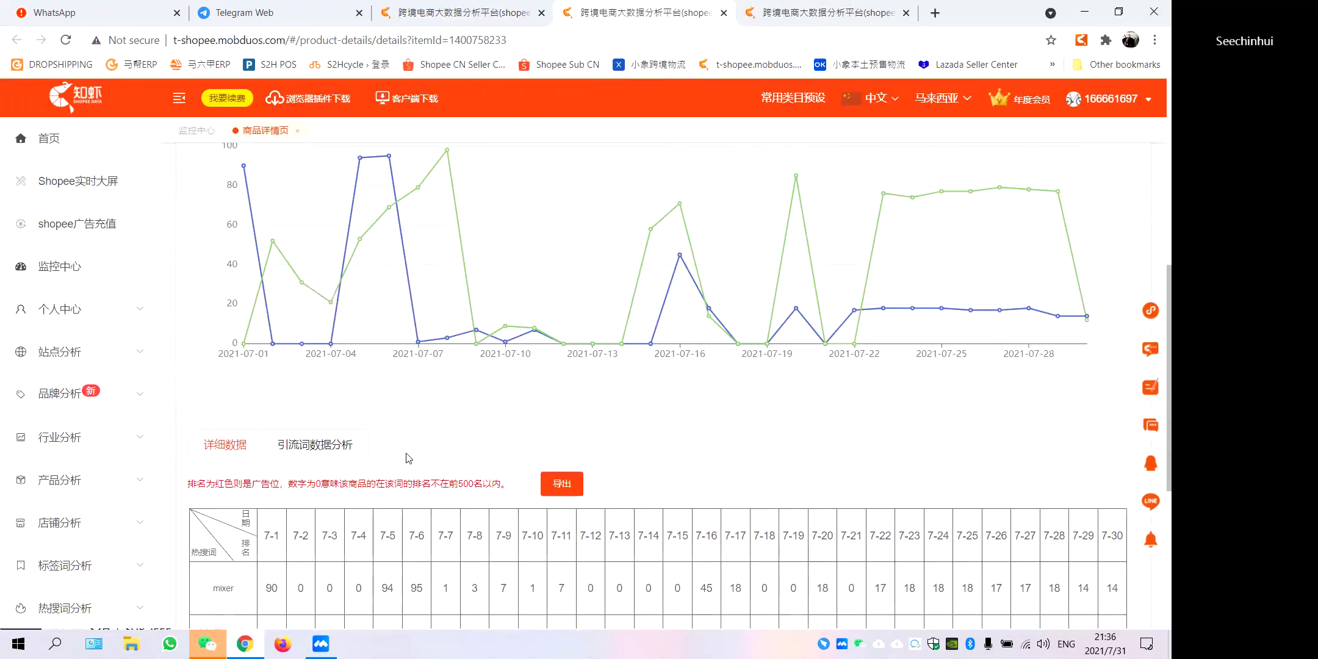
scroll(408, 458, "down", 3)
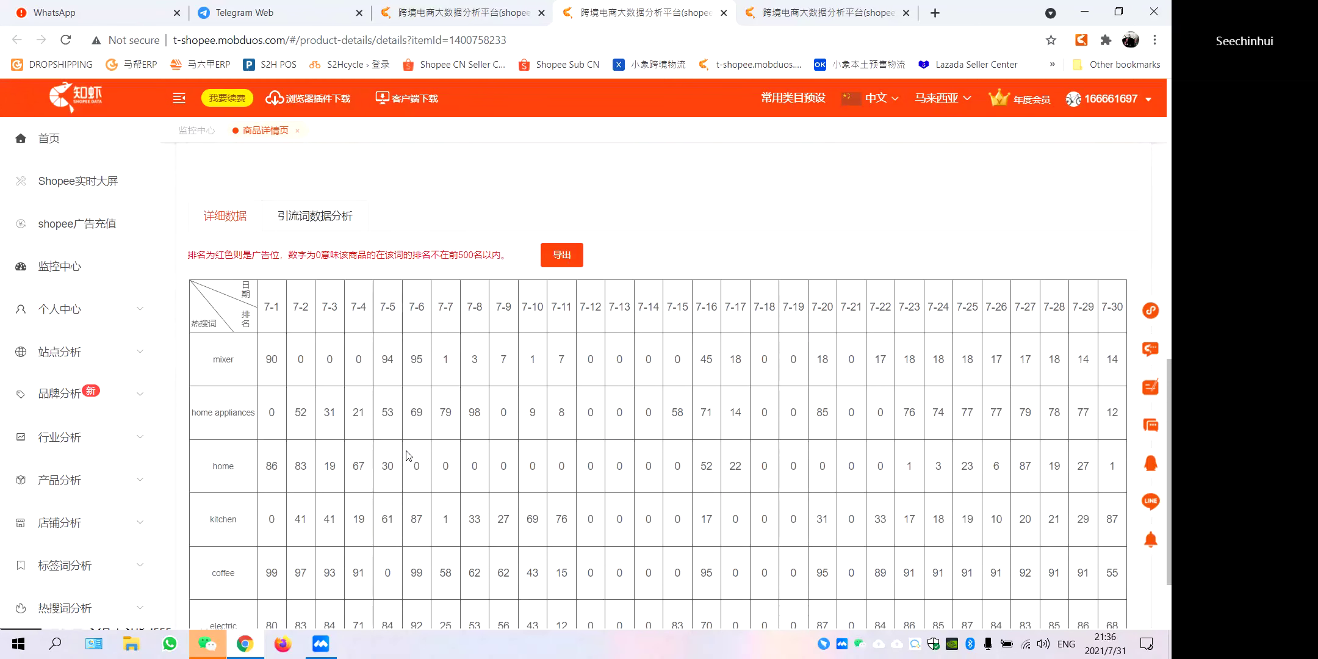
scroll(408, 456, "up", 10)
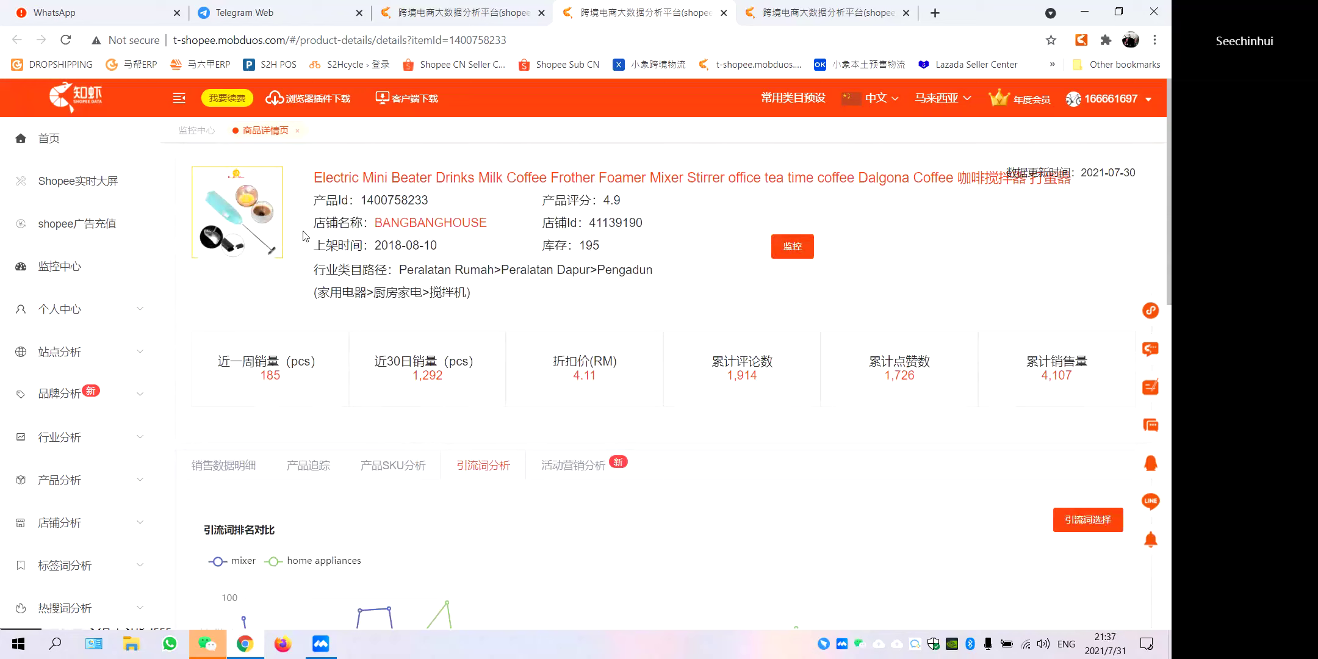
scroll(282, 247, "down", 3)
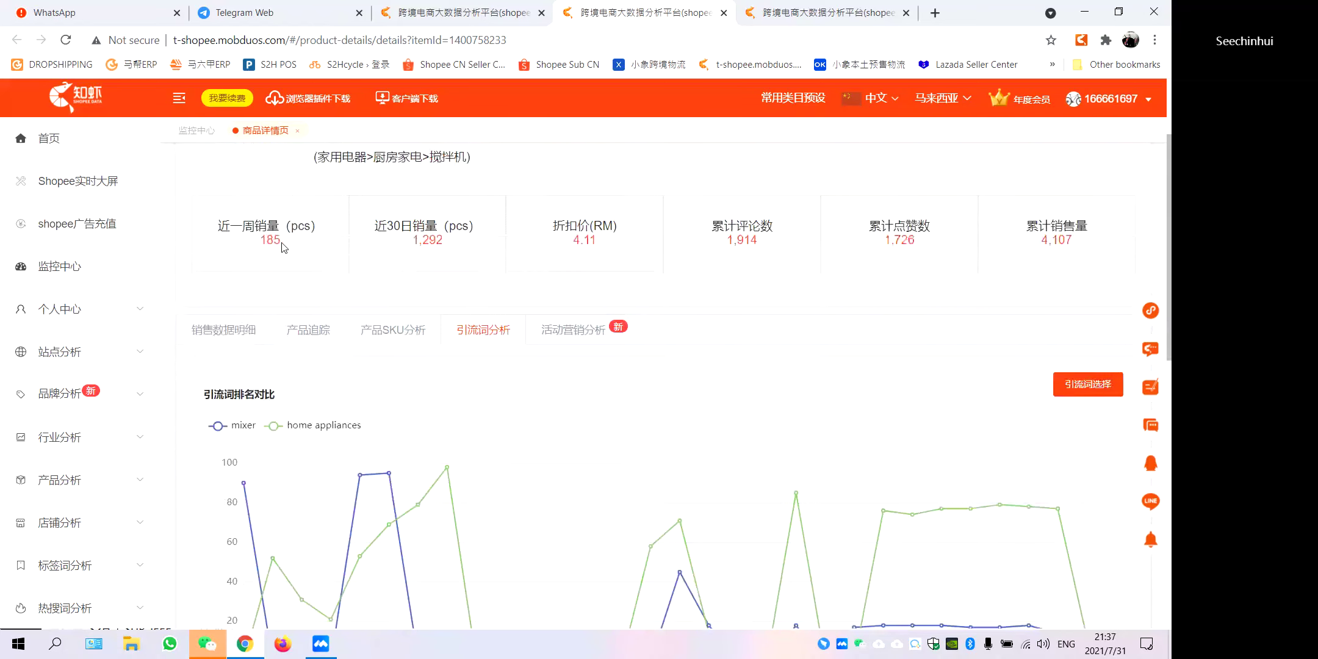
scroll(283, 248, "up", 3)
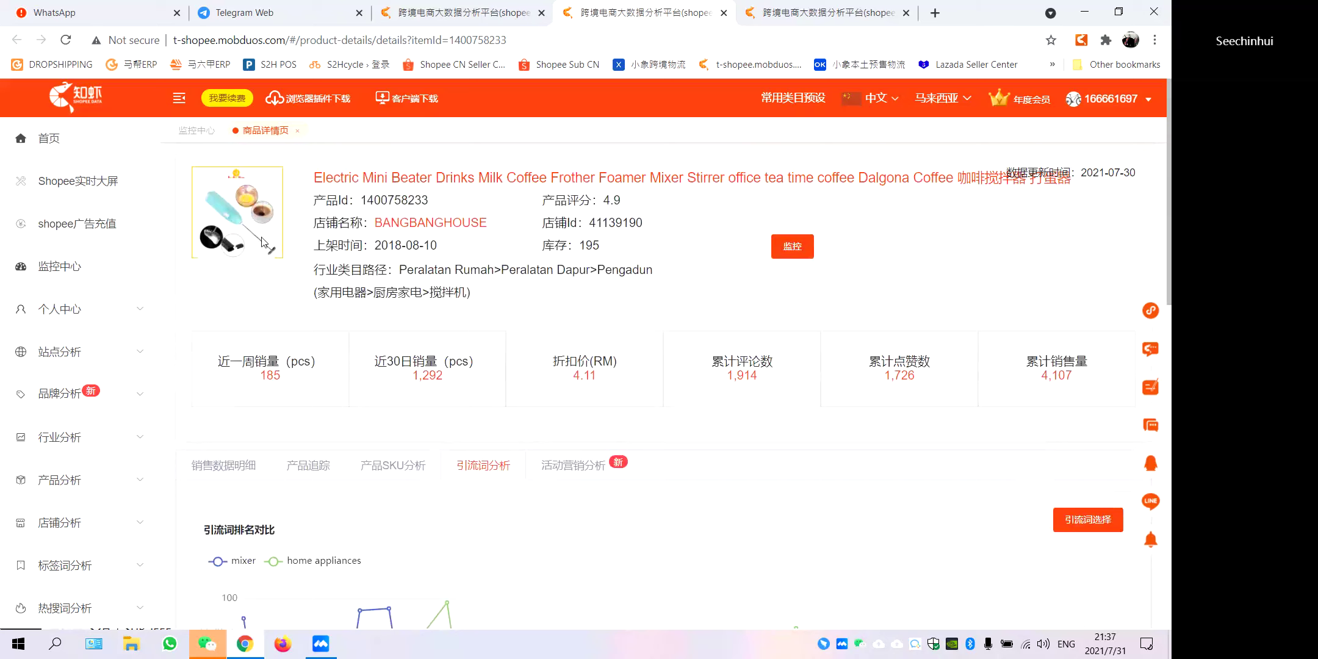
scroll(531, 369, "down", 10)
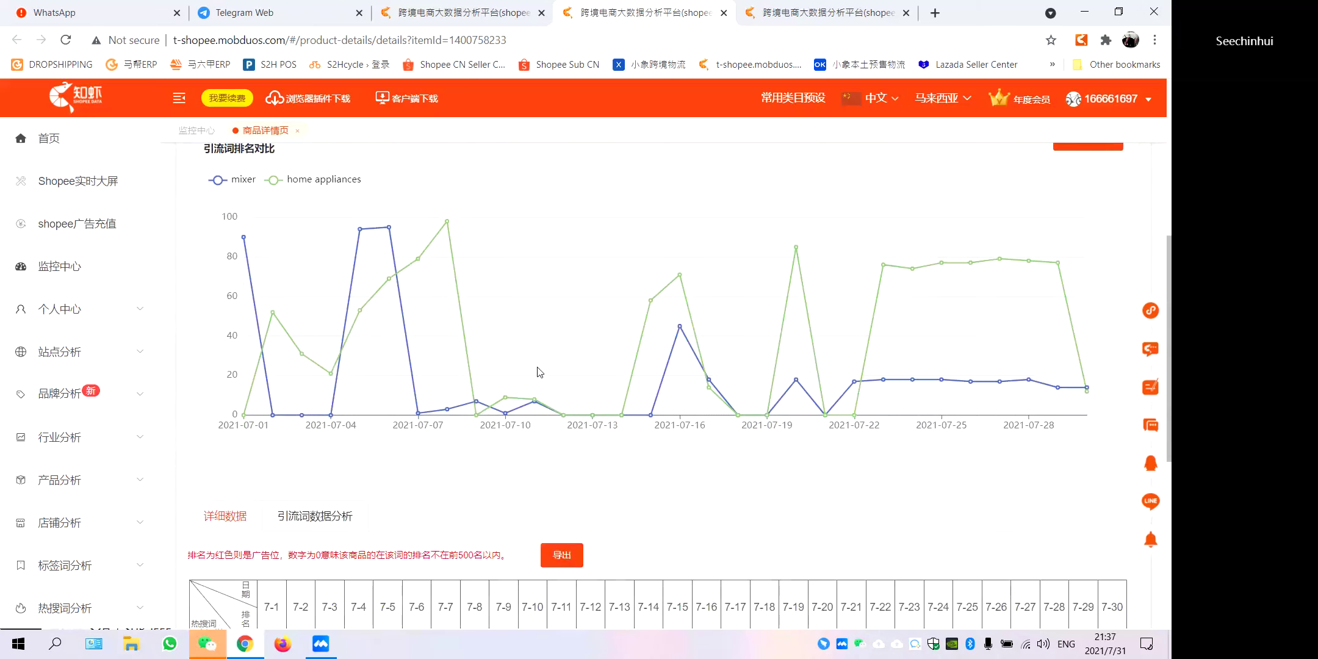
scroll(538, 371, "down", 4)
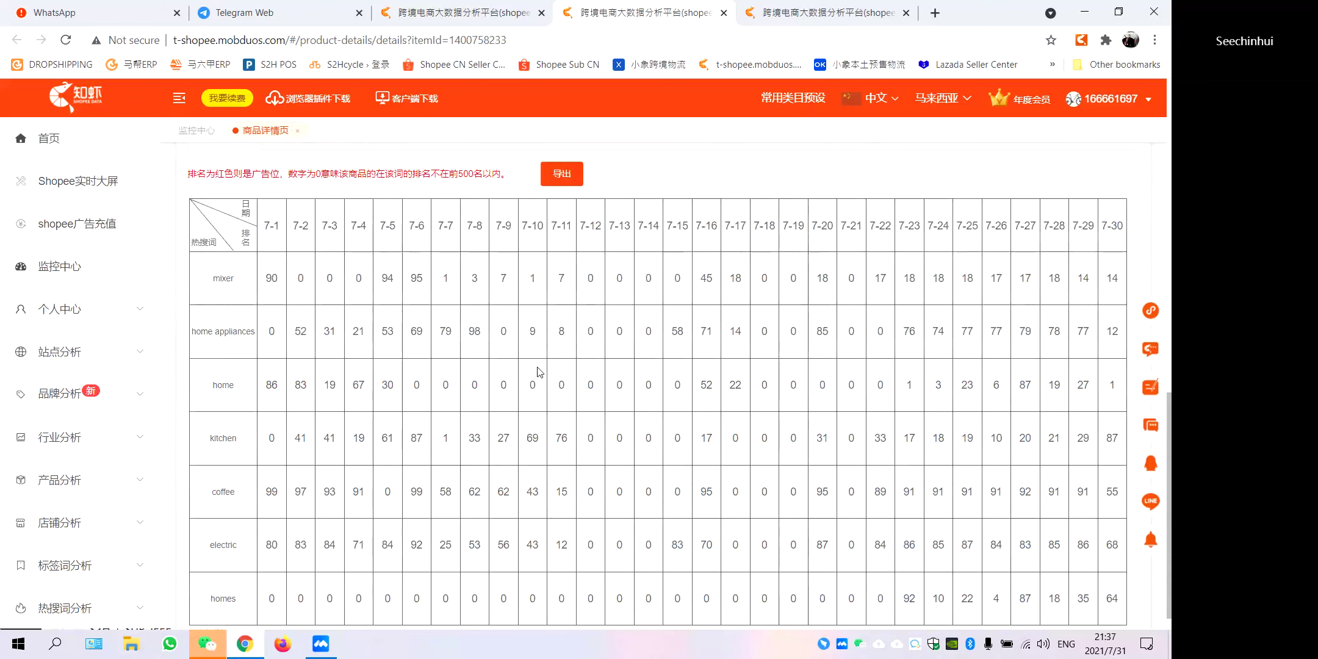
Select the keyword 'mixer' and the product title text, then clear the selection.
left_click_drag(233, 279, 209, 280)
scroll(983, 336, "down", 1)
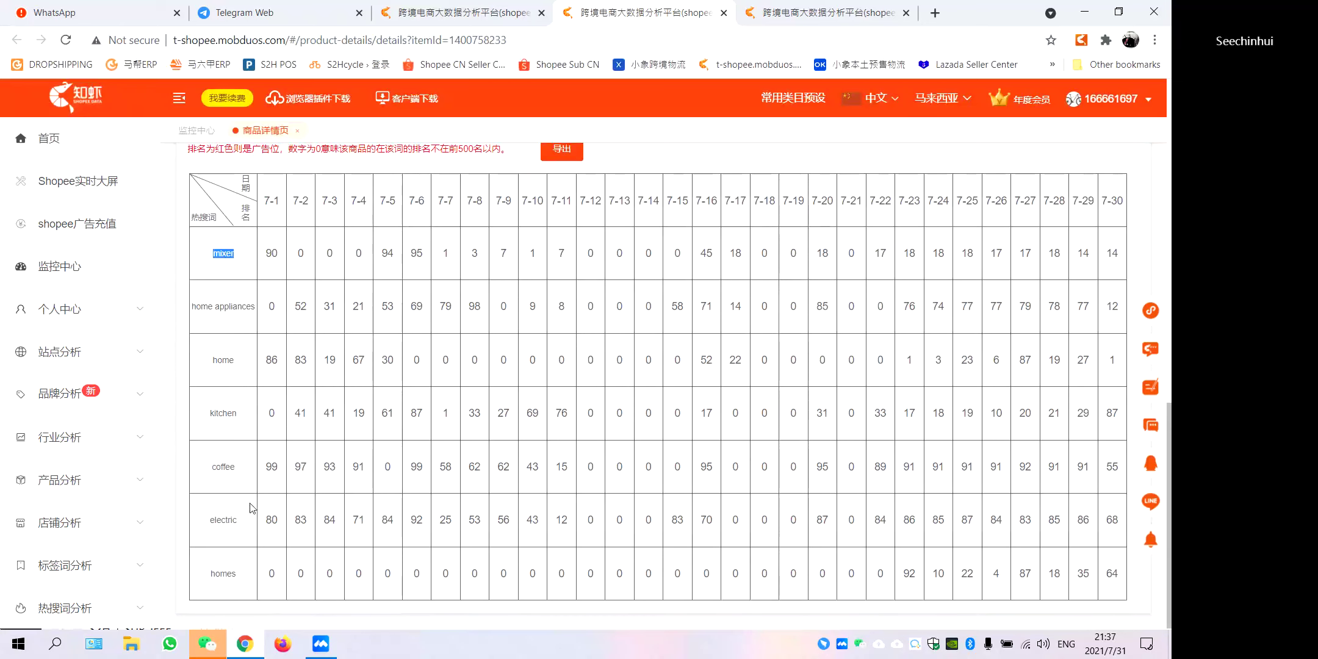
scroll(275, 354, "up", 10)
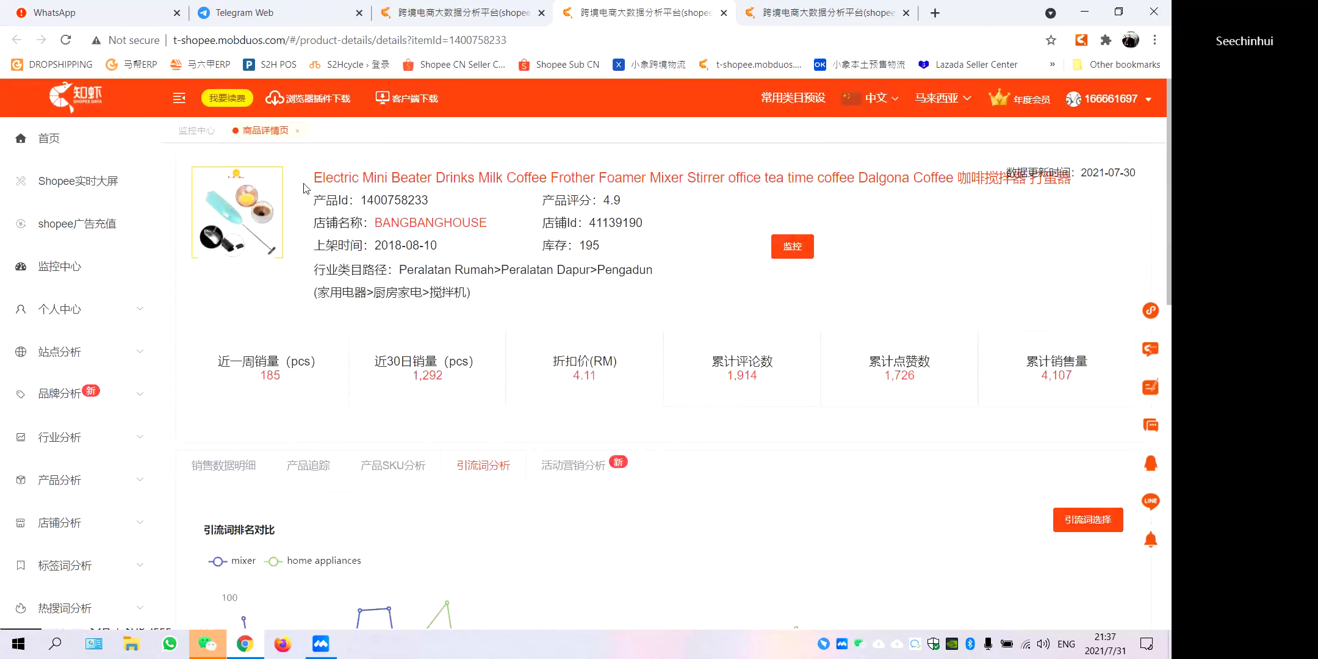
left_click_drag(304, 177, 374, 248)
left_click(677, 256)
Switch to the 引流词数据分析 keyword table with 30-day sales and search volumes.
scroll(650, 439, "down", 3)
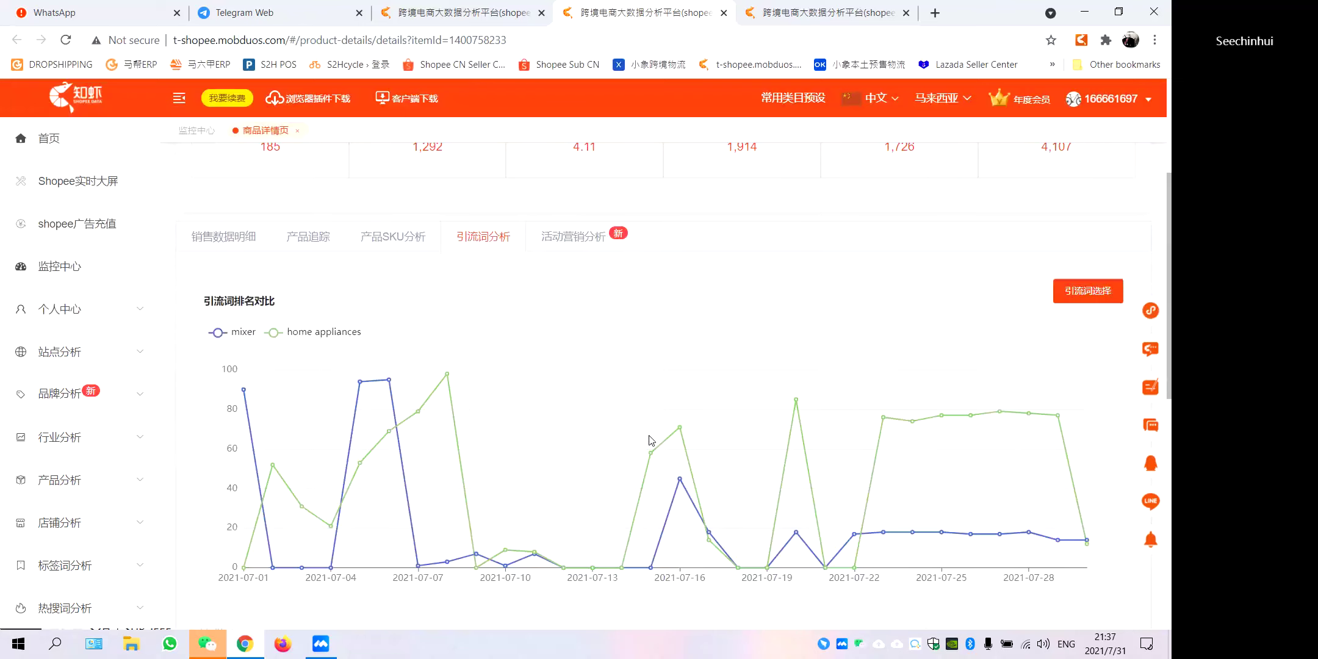
scroll(650, 439, "down", 1)
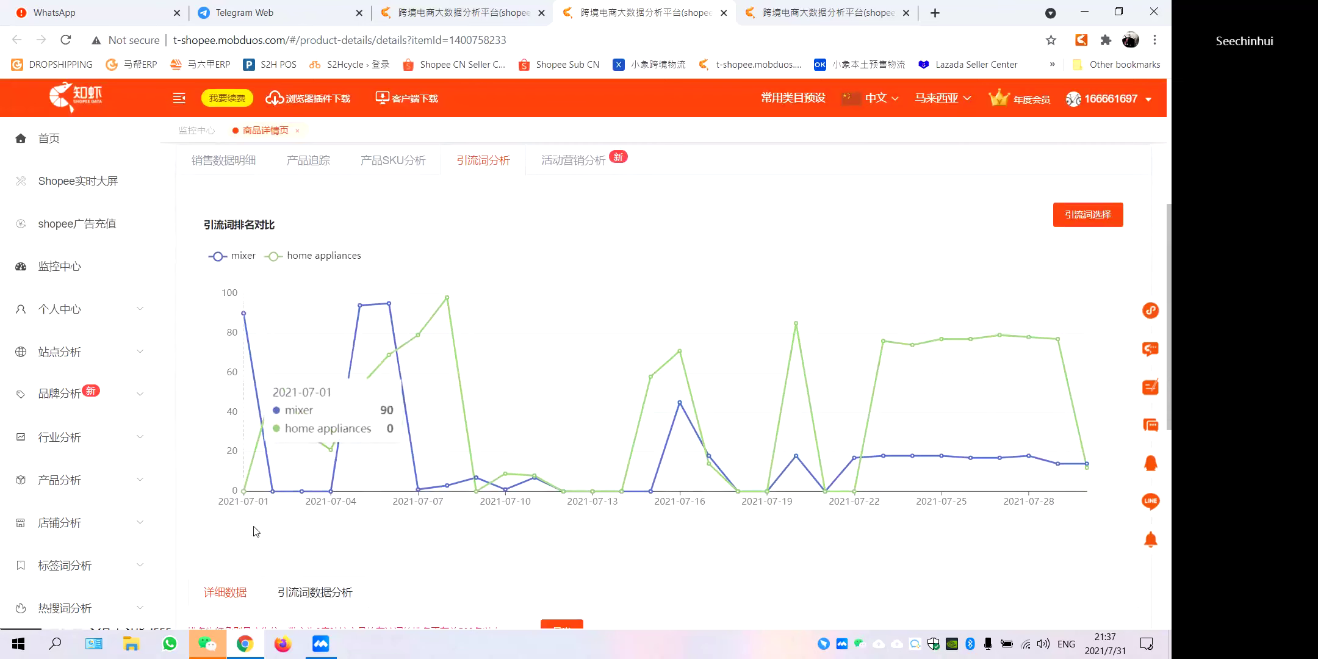
scroll(255, 536, "down", 2)
scroll(256, 536, "down", 3)
left_click(322, 221)
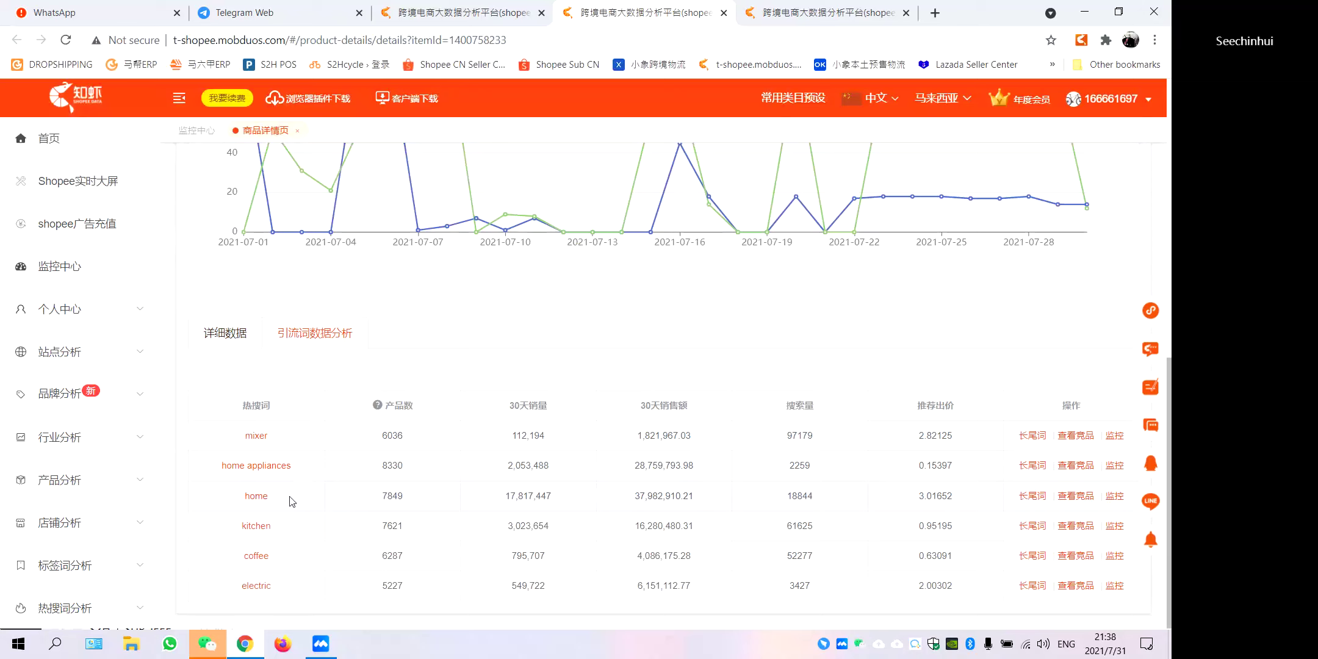
Revisit the keyword chart and sales table, then open the 活动营销分析 promotion analysis.
scroll(256, 500, "up", 10)
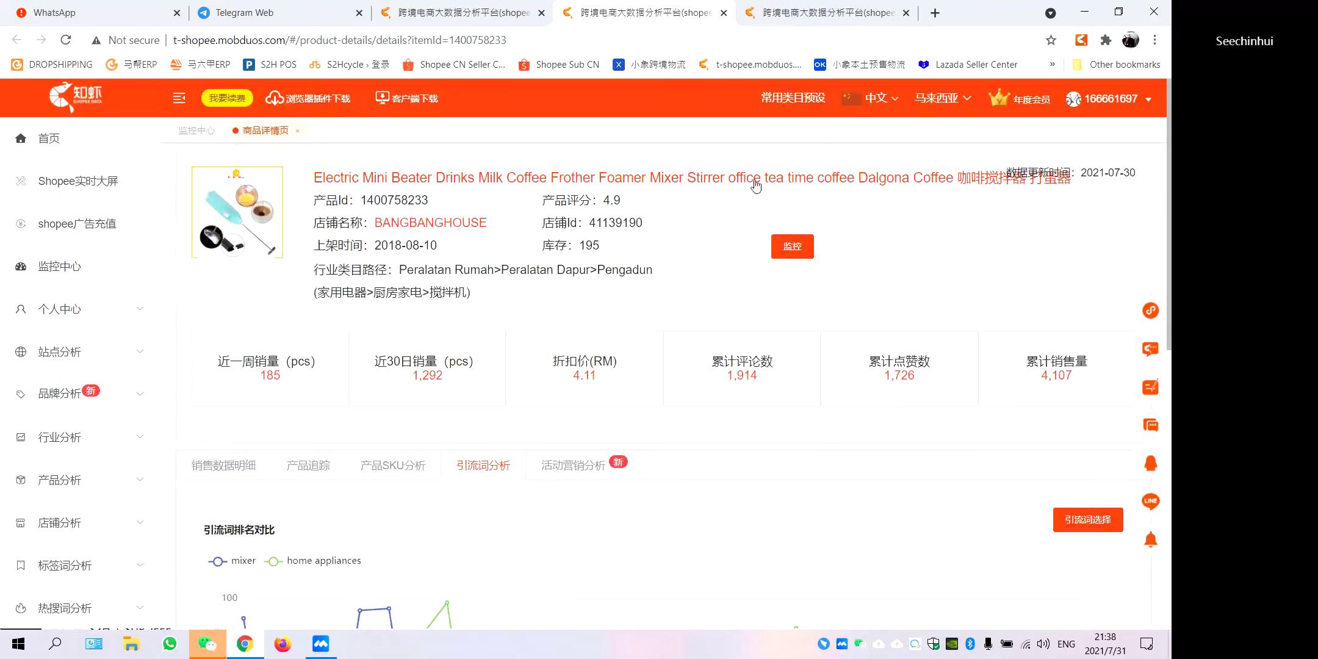
scroll(349, 465, "down", 10)
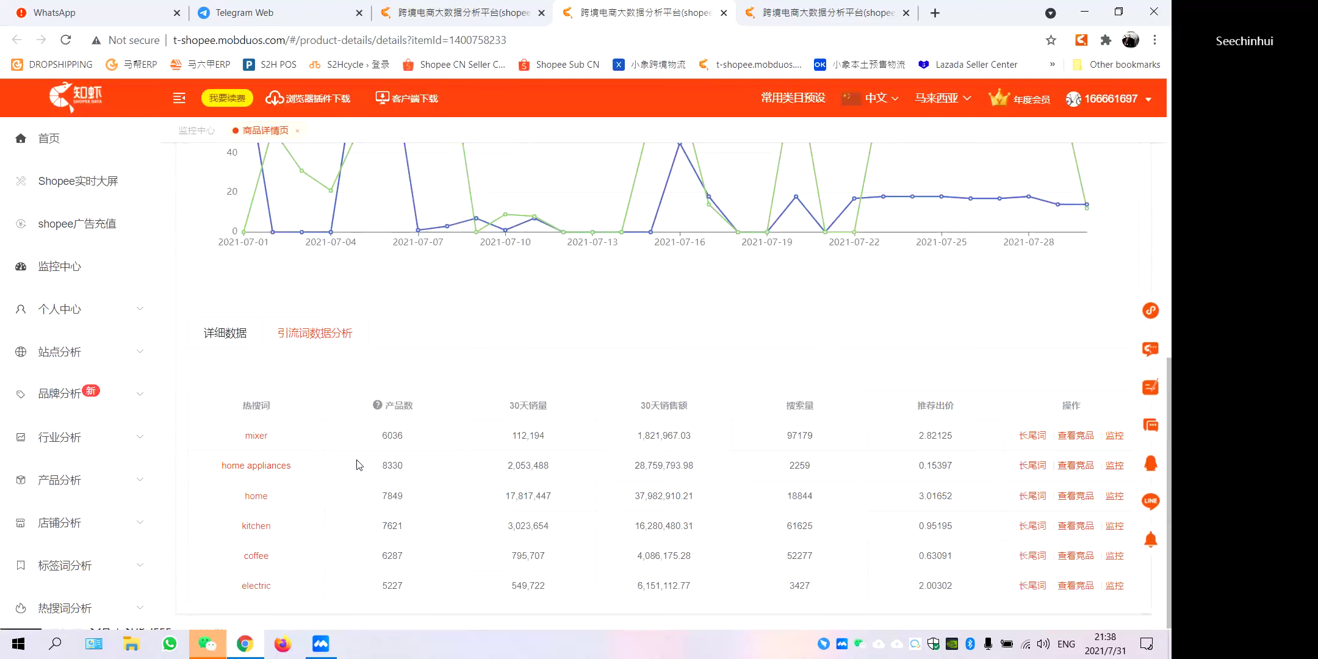
scroll(359, 465, "up", 8)
scroll(364, 464, "down", 5)
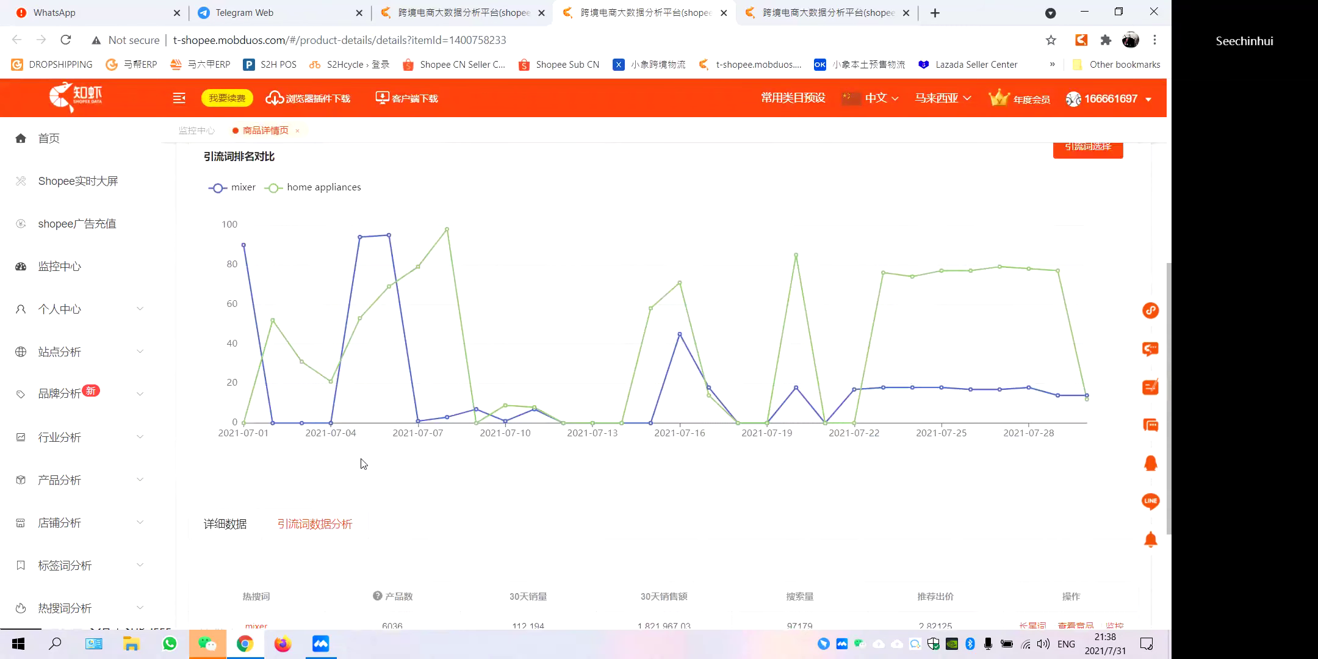
scroll(364, 464, "down", 3)
scroll(362, 464, "up", 9)
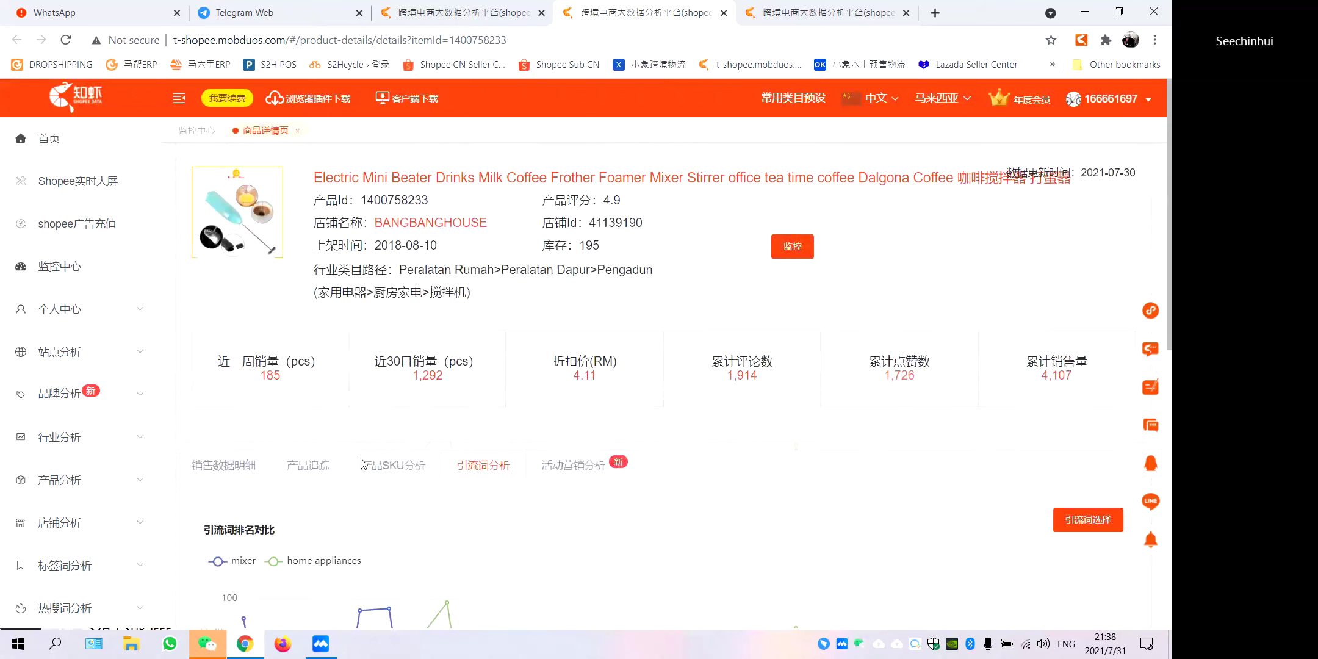
left_click(577, 474)
Confirm the promotion table is empty, then switch to the BANGBANGHOUSE store details.
scroll(772, 447, "down", 2)
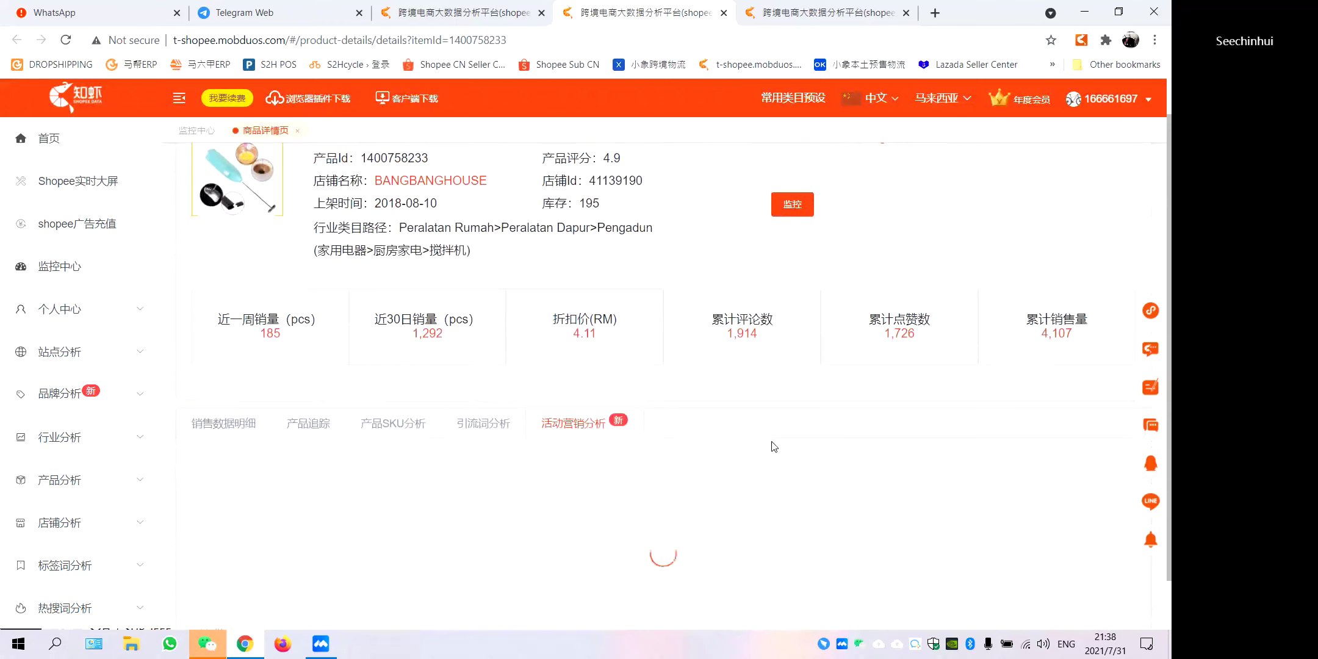
scroll(774, 446, "down", 1)
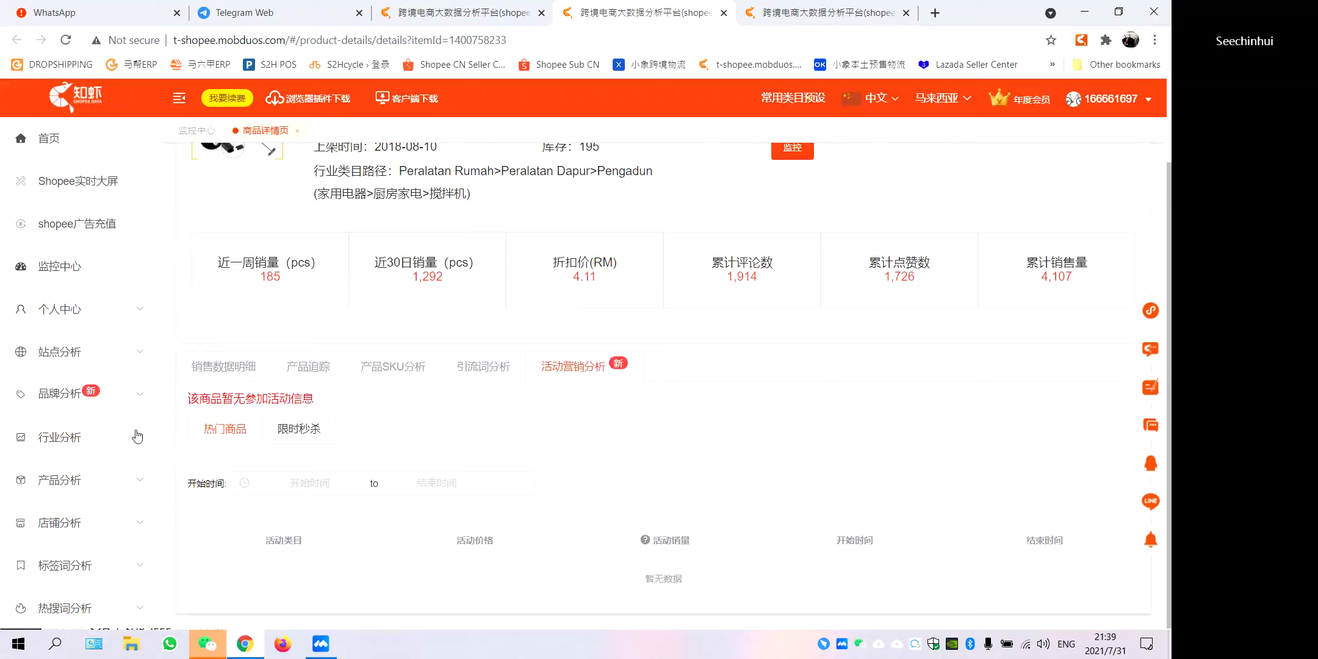
scroll(131, 437, "up", 2)
scroll(128, 432, "down", 3)
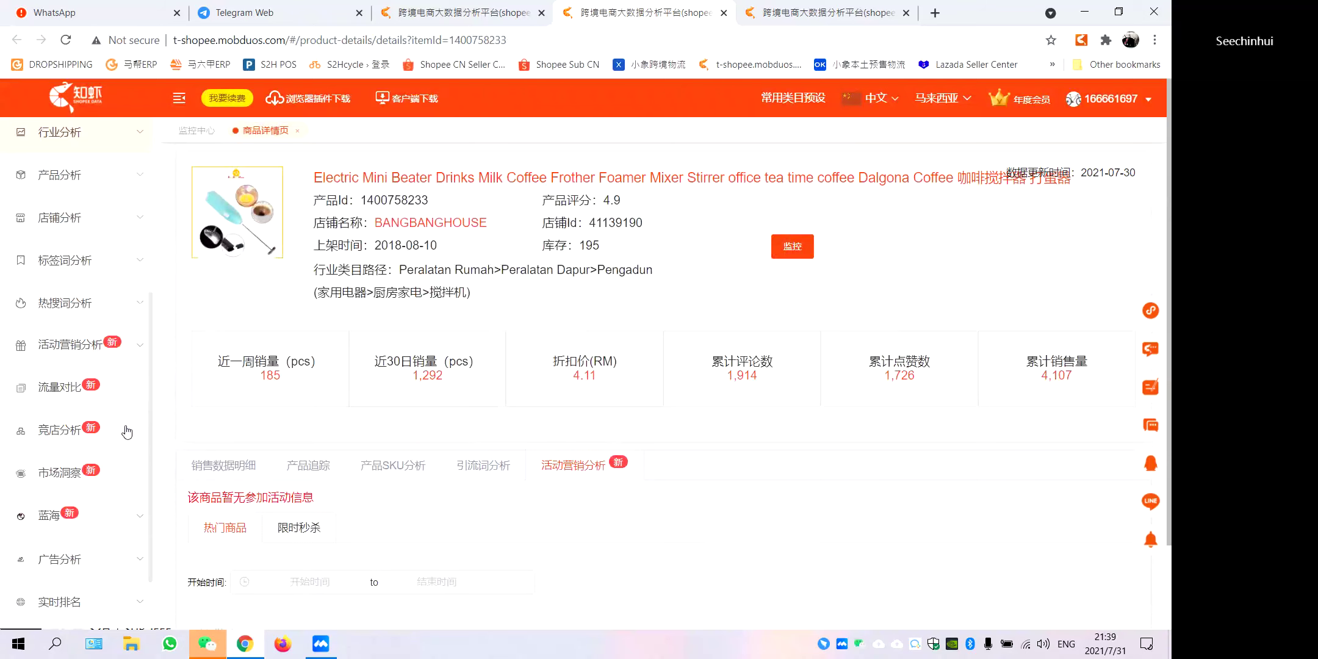
scroll(123, 348, "up", 3)
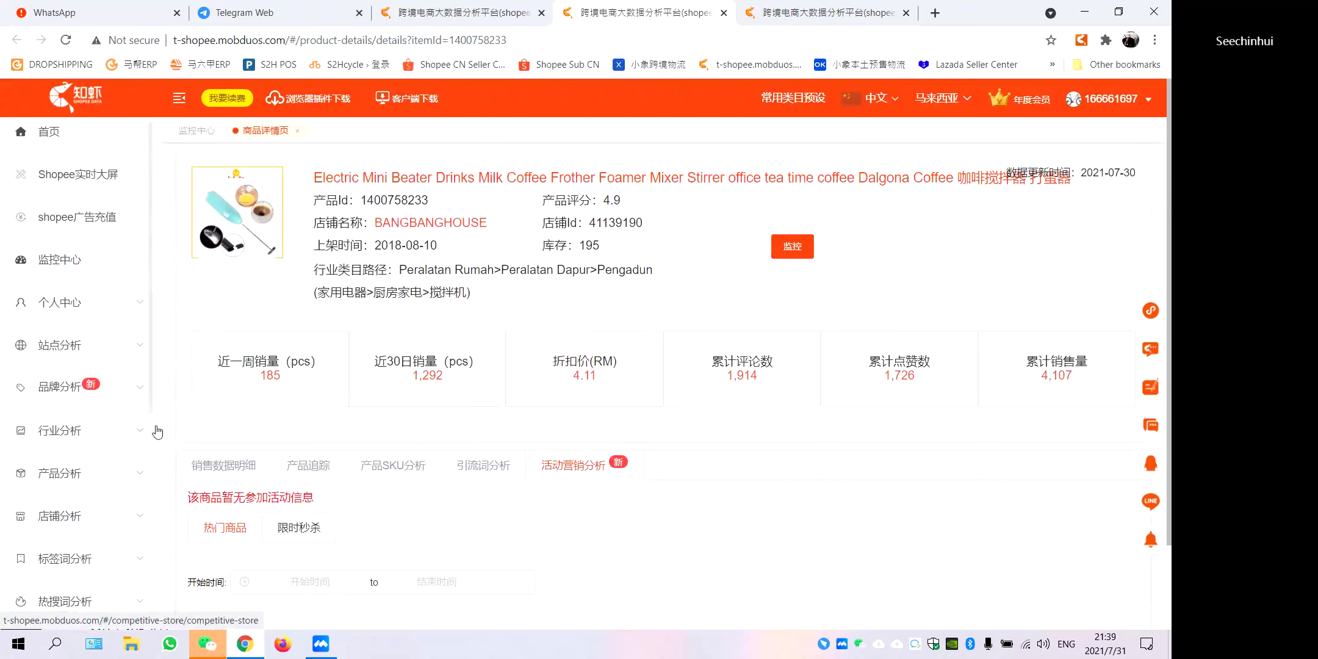
left_click(800, 14)
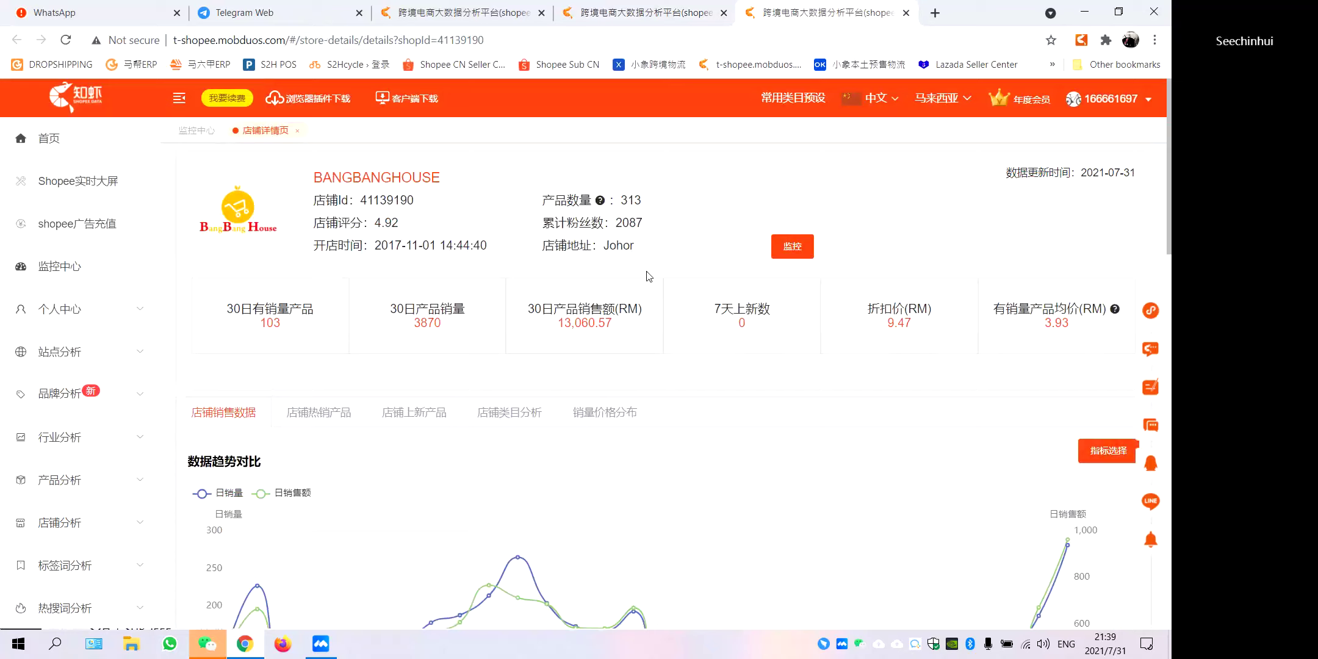
Flip through BANGBANGHOUSE's new-product, hot-selling and sales-trend tabs and scroll the hot-selling product list.
scroll(647, 276, "down", 4)
left_click(403, 182)
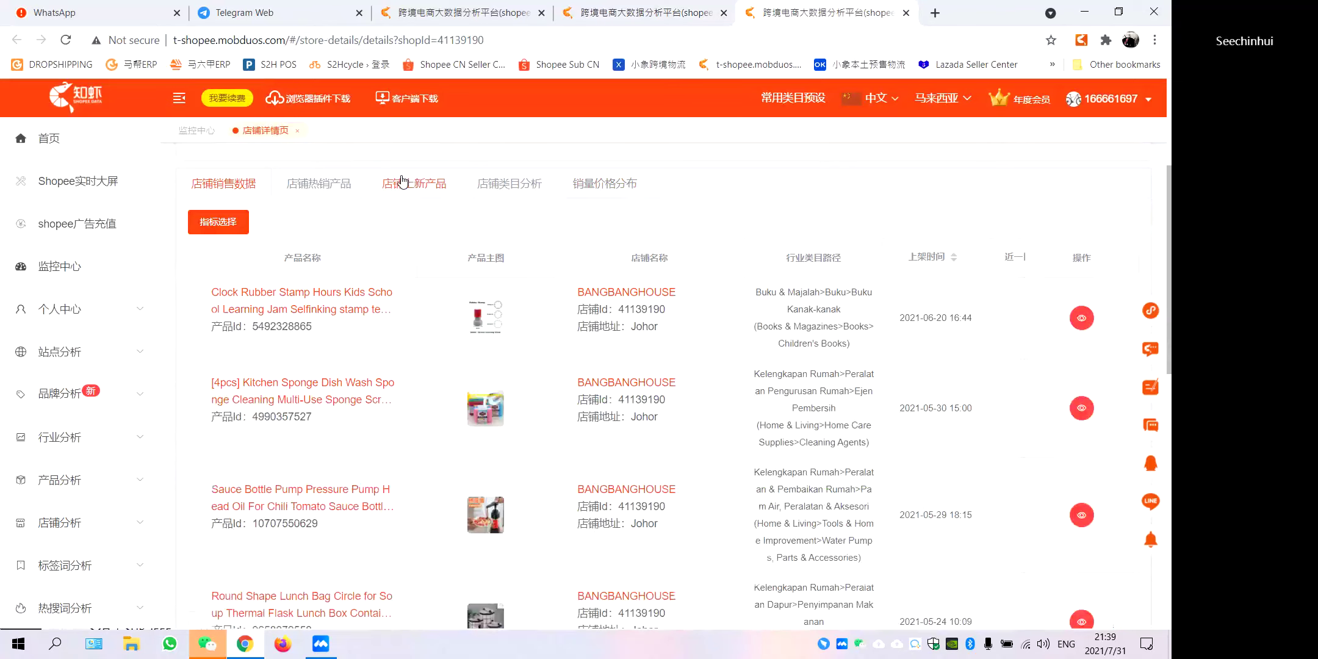
left_click(316, 185)
left_click(247, 185)
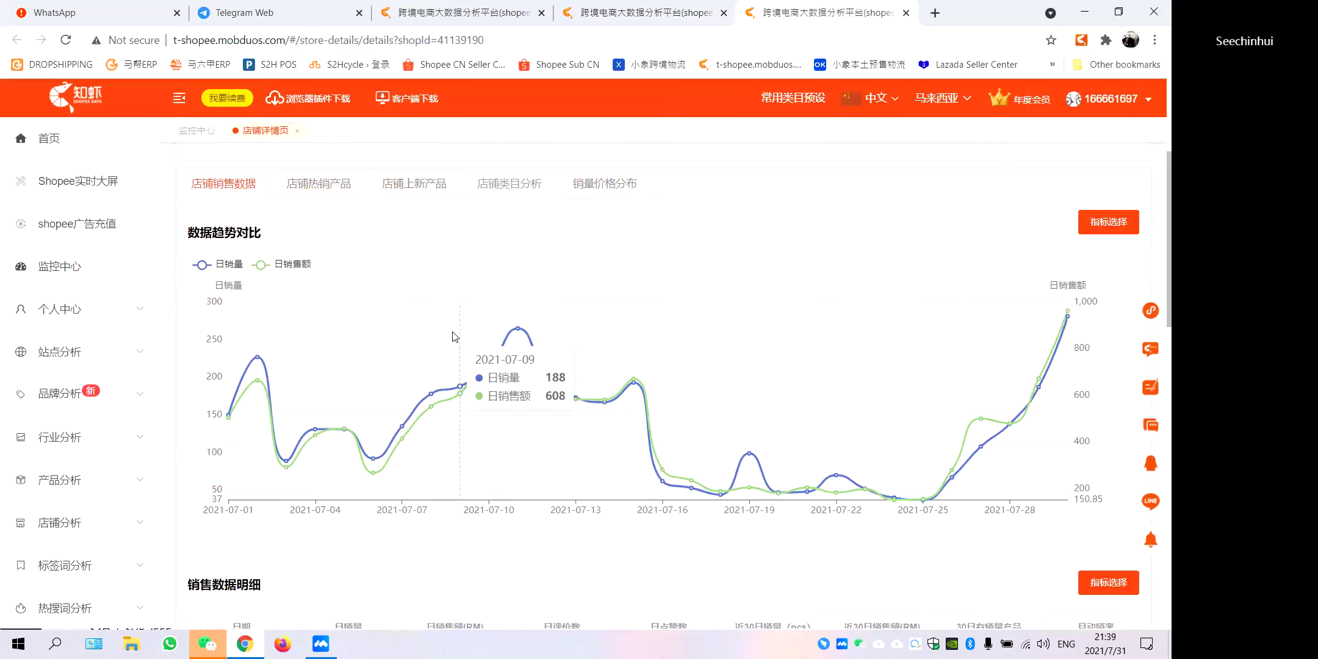
left_click(334, 189)
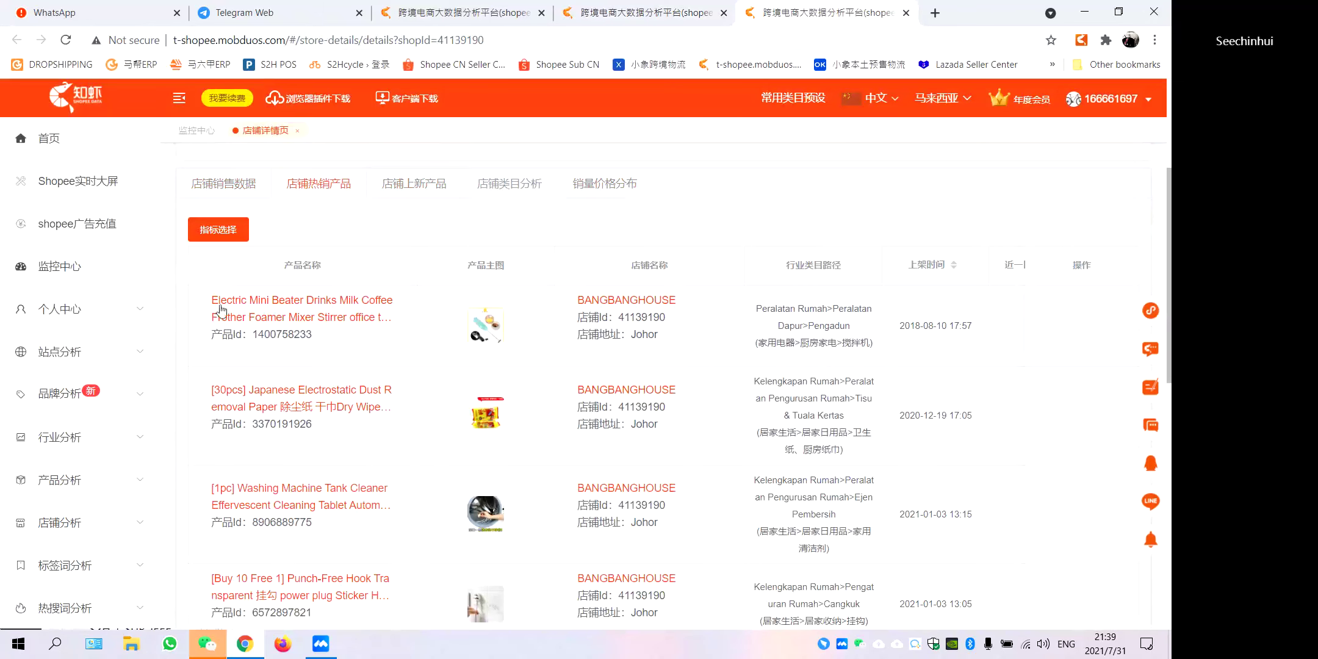
scroll(281, 327, "down", 1)
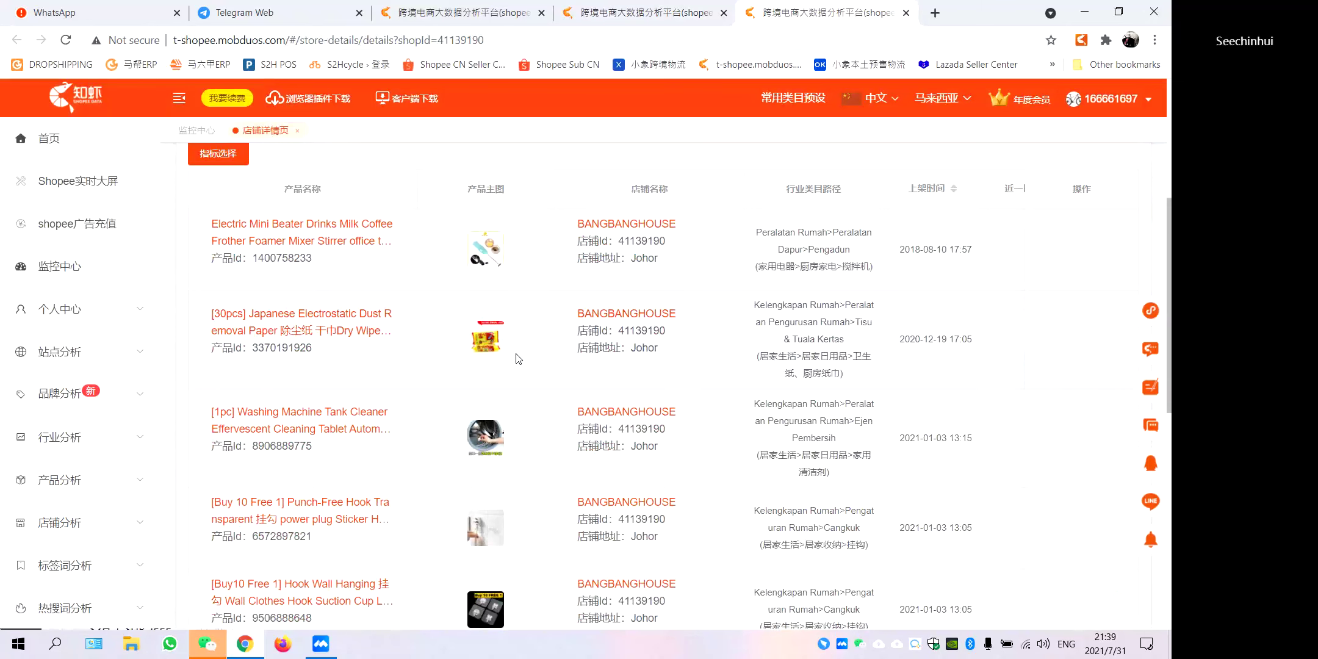
scroll(951, 336, "down", 4)
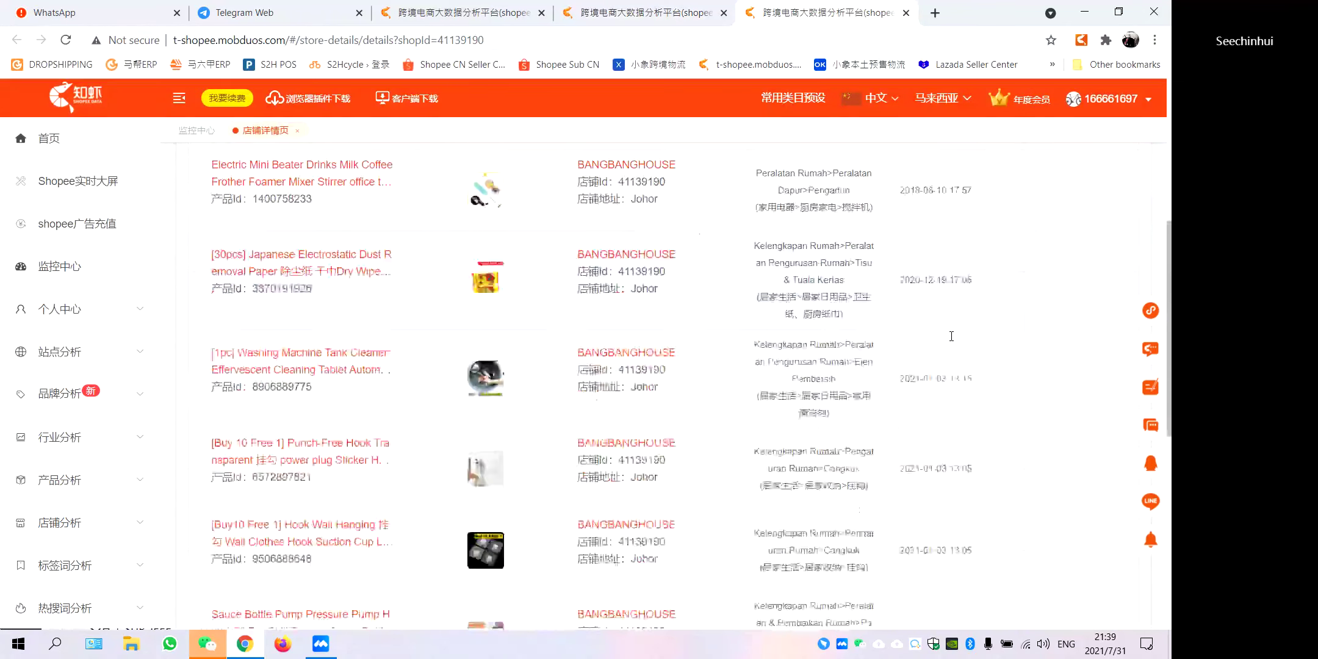
scroll(952, 337, "down", 3)
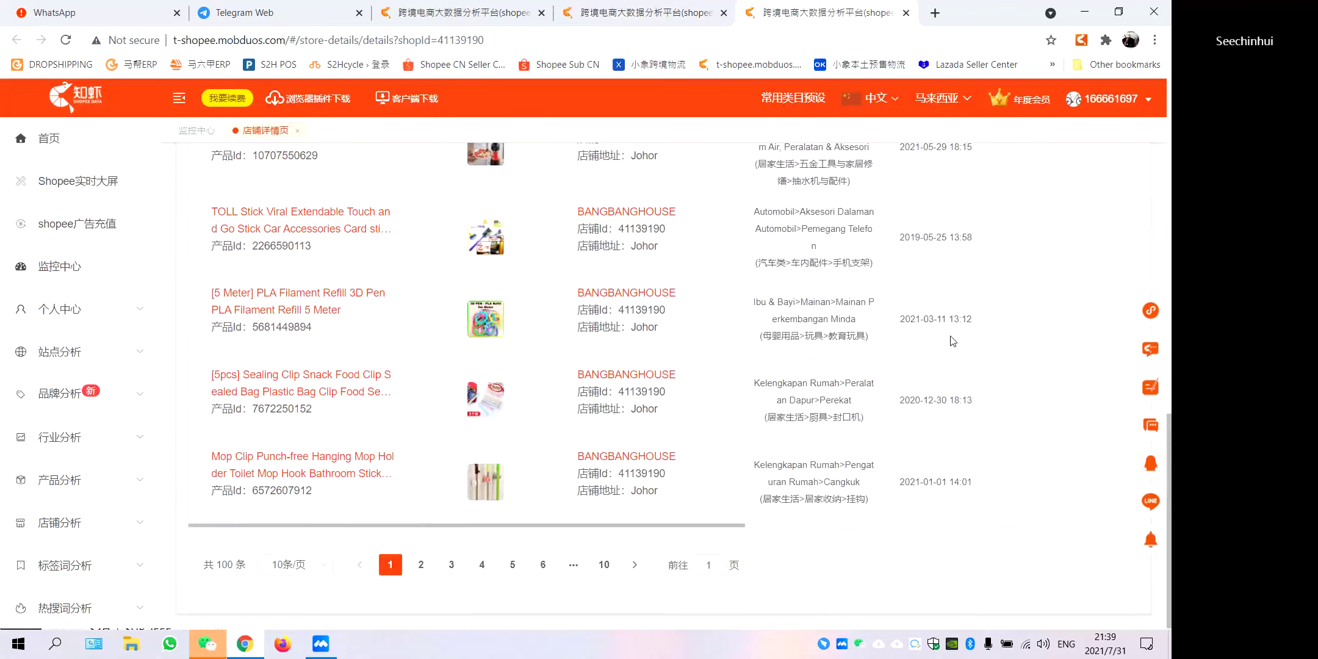
scroll(953, 341, "up", 1)
scroll(939, 339, "up", 10)
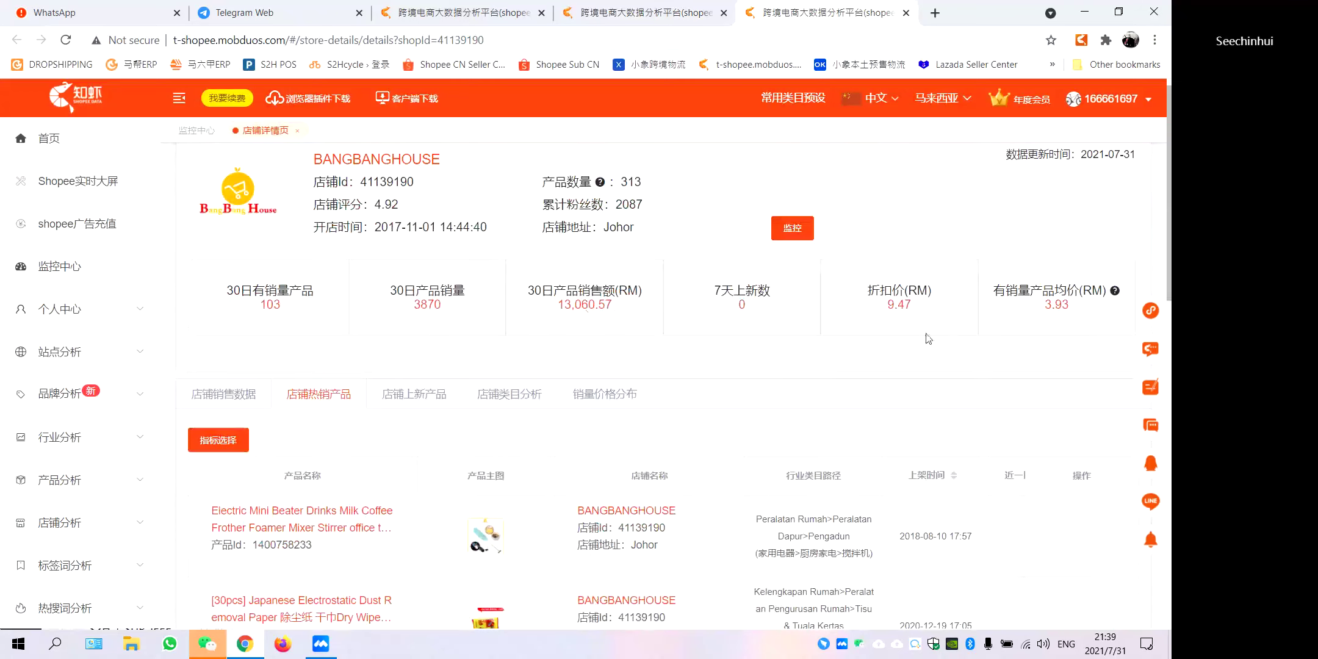
Review the newly listed products, led by the 2021-06-20 clock rubber stamp, then expand site analysis.
left_click(428, 393)
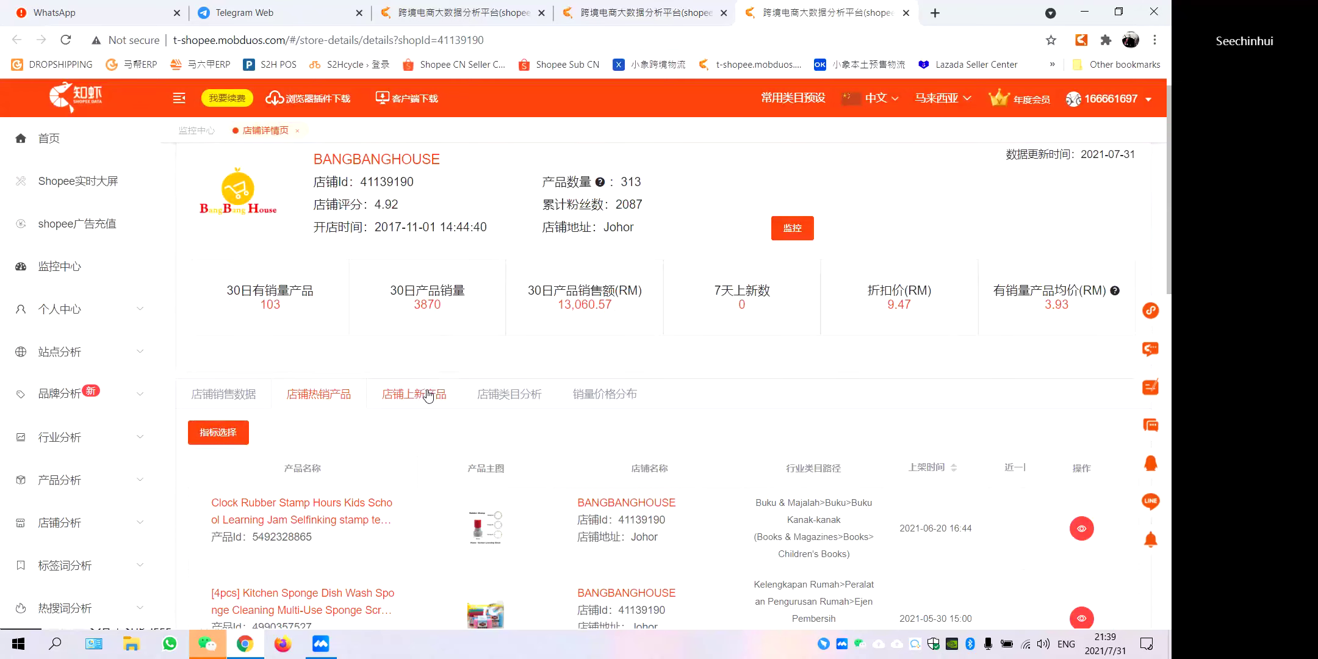
scroll(566, 394, "down", 3)
scroll(566, 394, "up", 3)
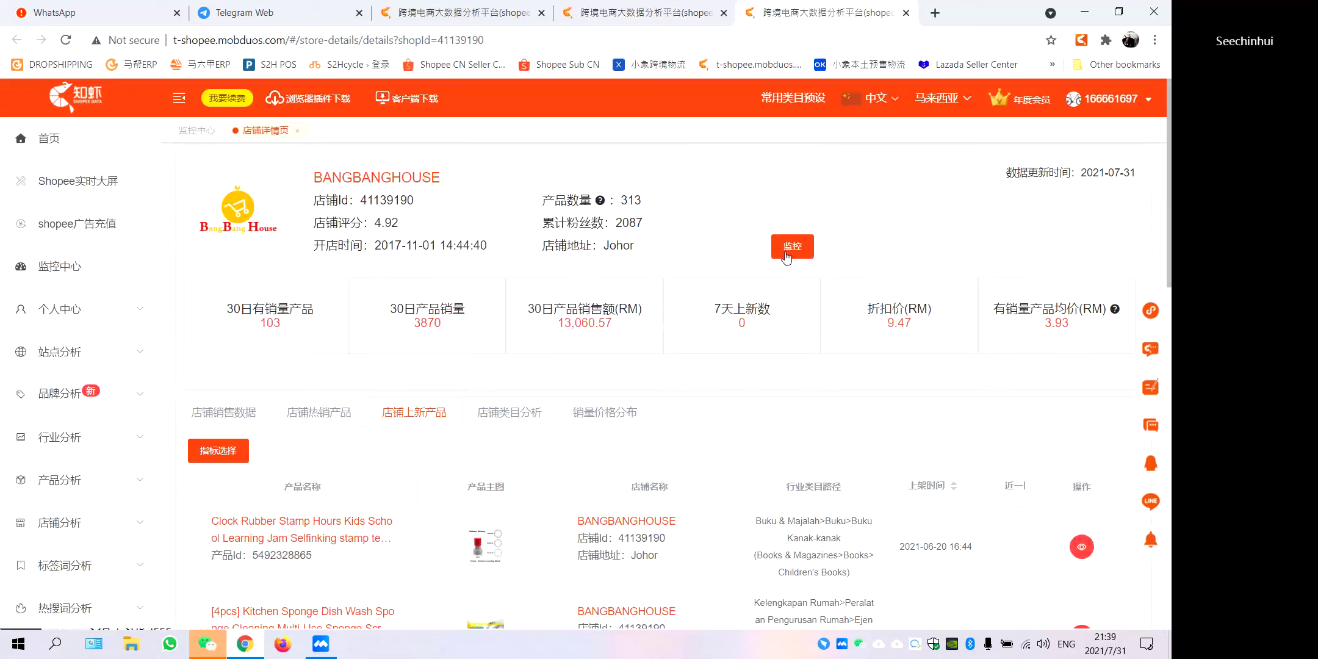
scroll(583, 464, "down", 2)
scroll(585, 427, "down", 2)
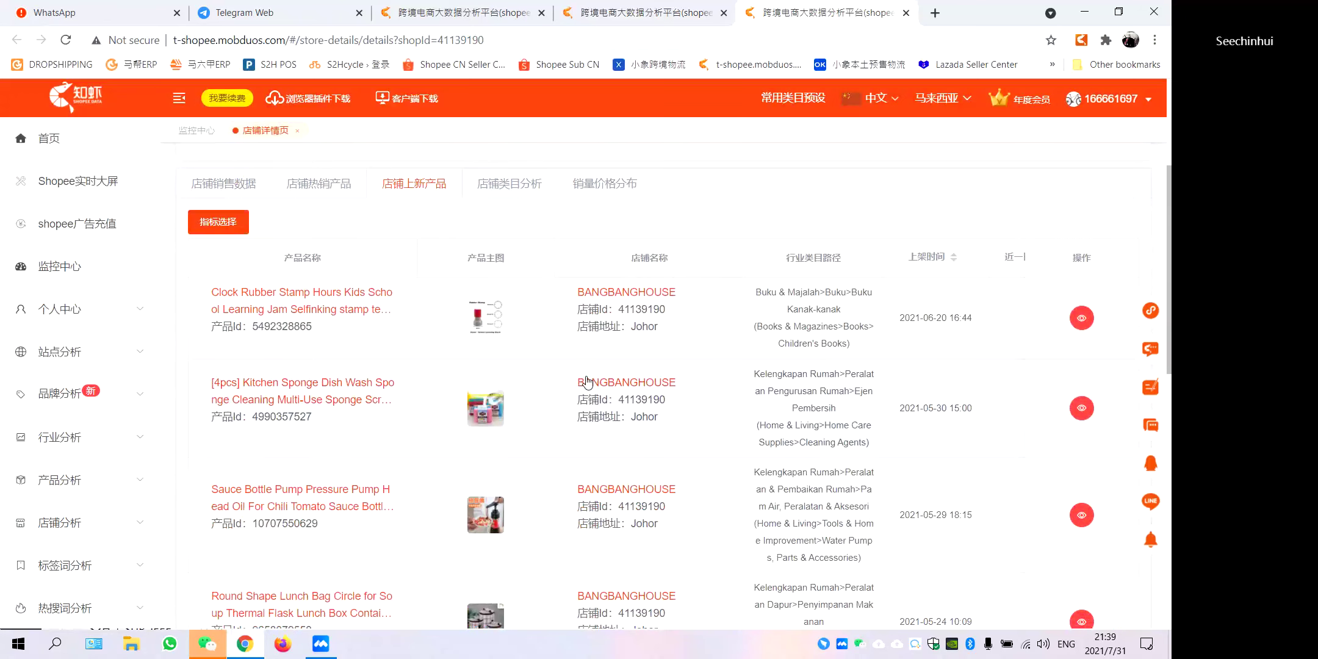
scroll(587, 382, "down", 4)
scroll(588, 383, "up", 3)
scroll(587, 383, "down", 2)
scroll(587, 383, "up", 2)
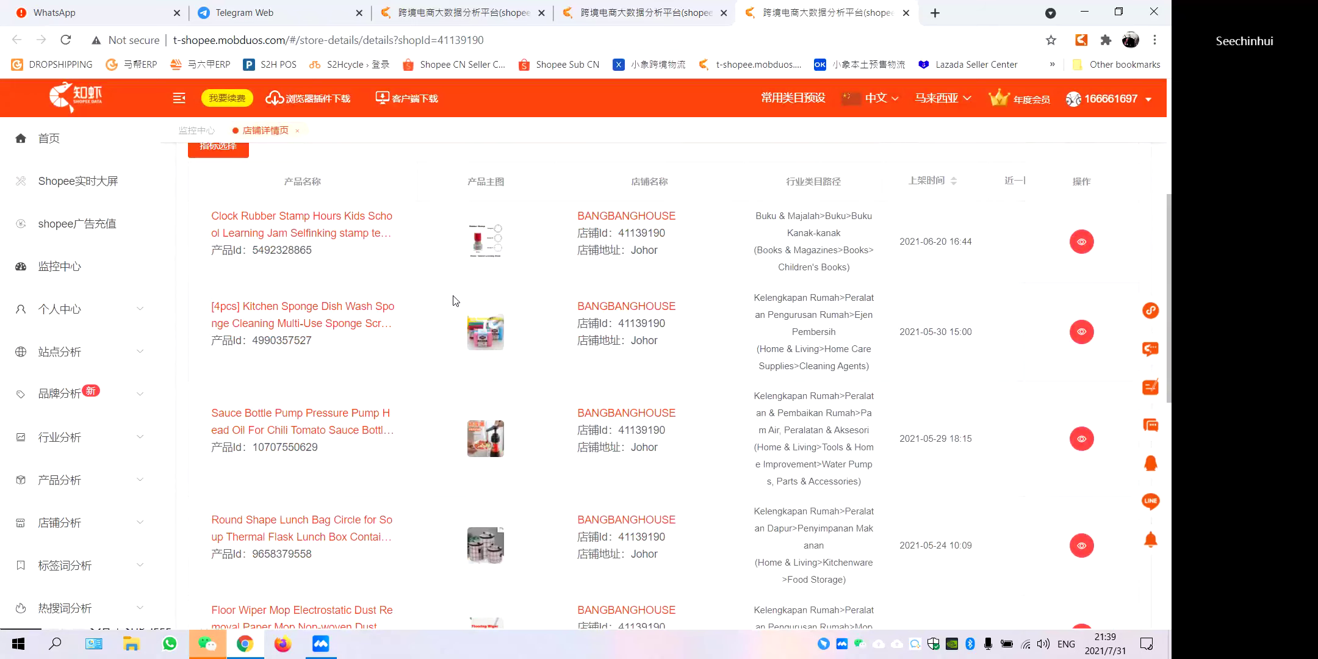
scroll(453, 300, "up", 5)
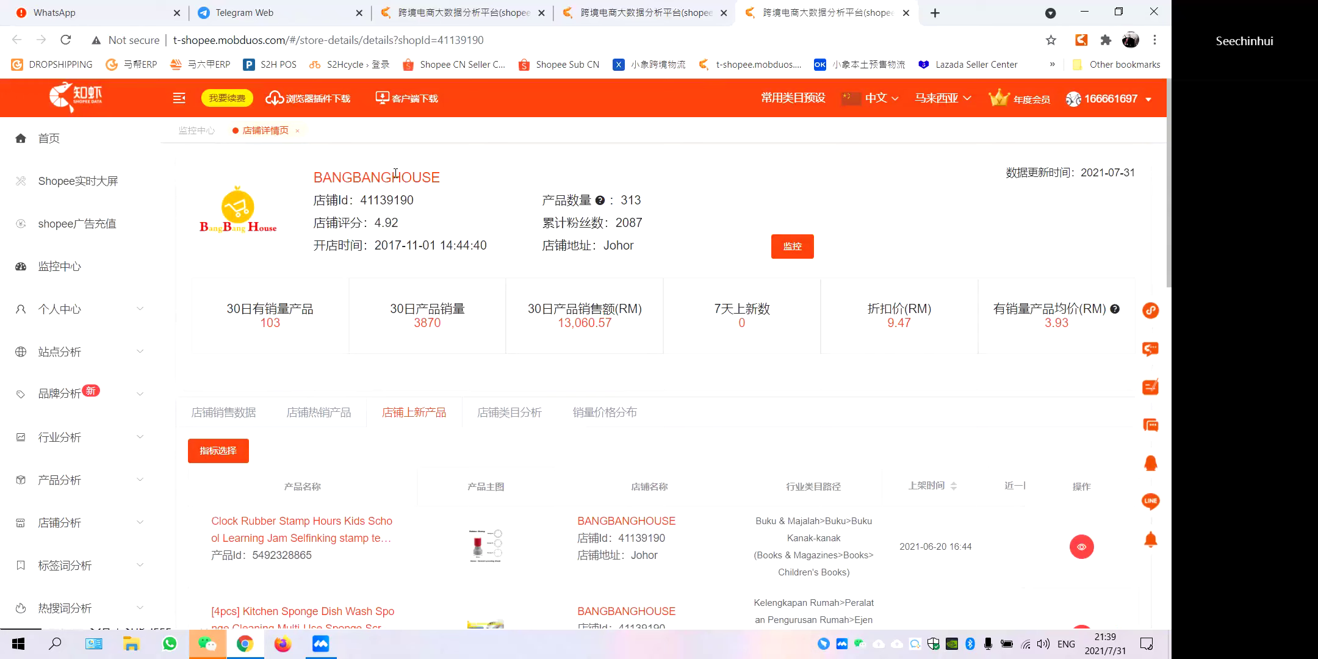
scroll(359, 241, "down", 4)
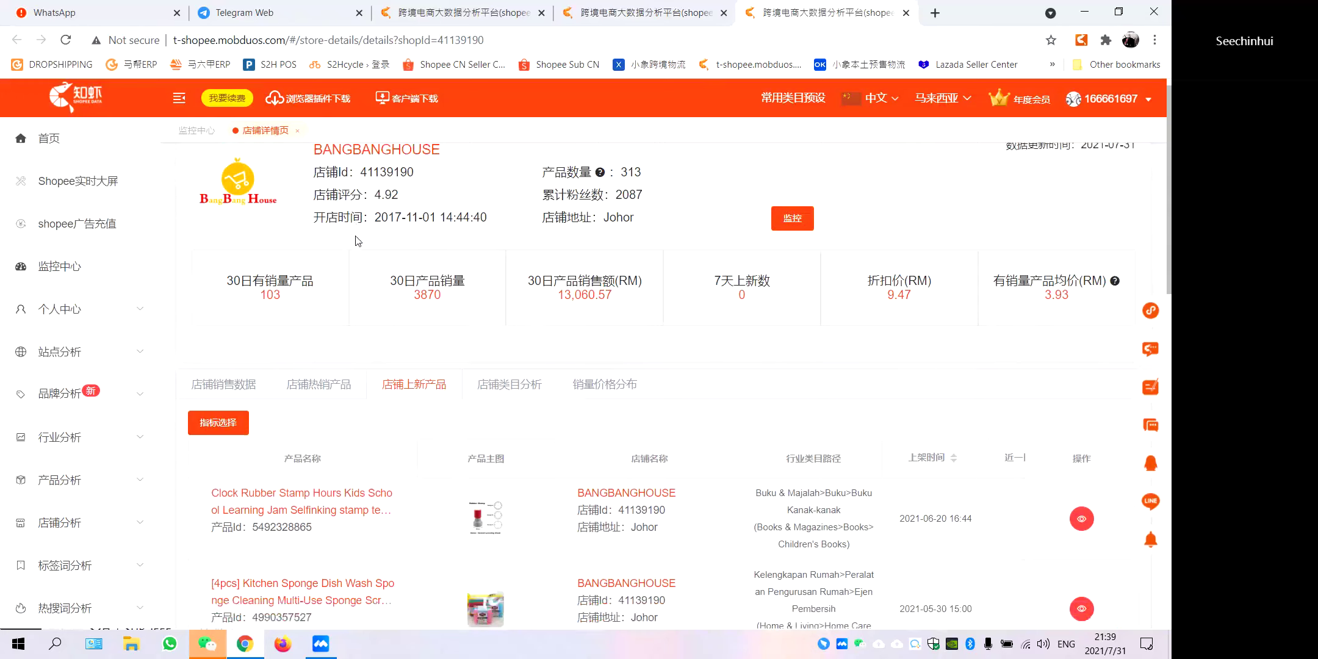
scroll(244, 293, "up", 4)
left_click(53, 353)
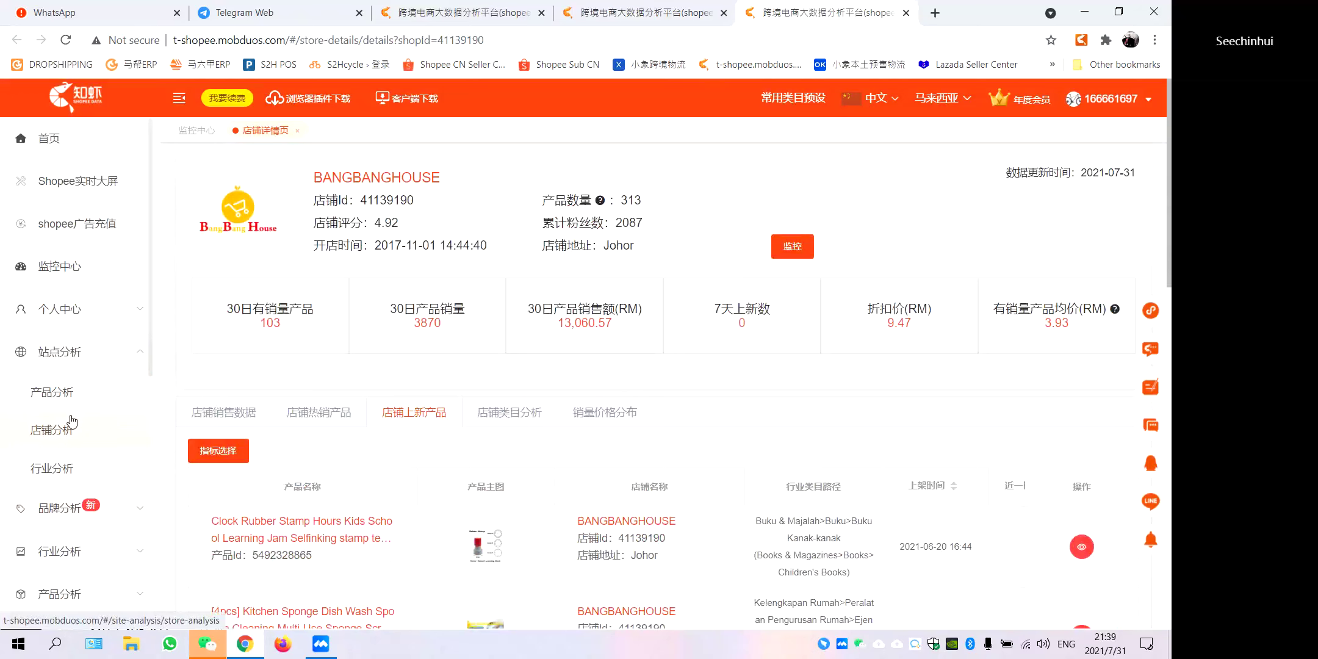
left_click(63, 393)
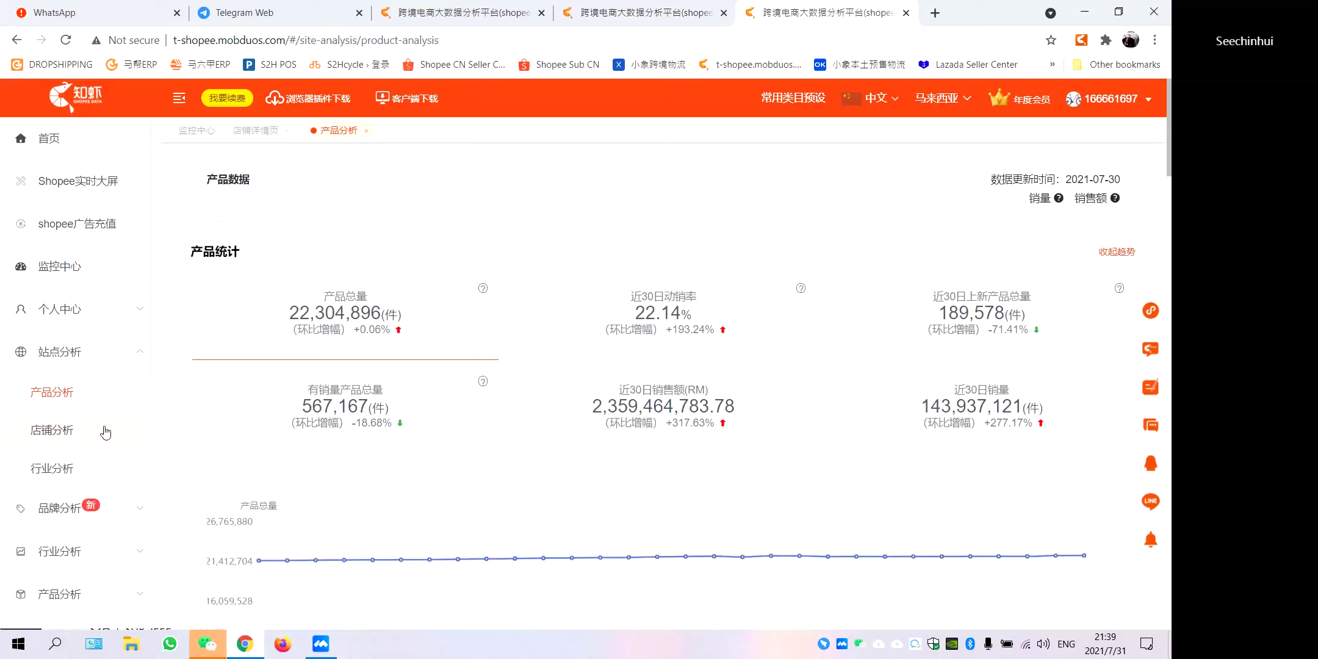
scroll(375, 329, "down", 3)
scroll(375, 330, "down", 6)
scroll(334, 350, "up", 5)
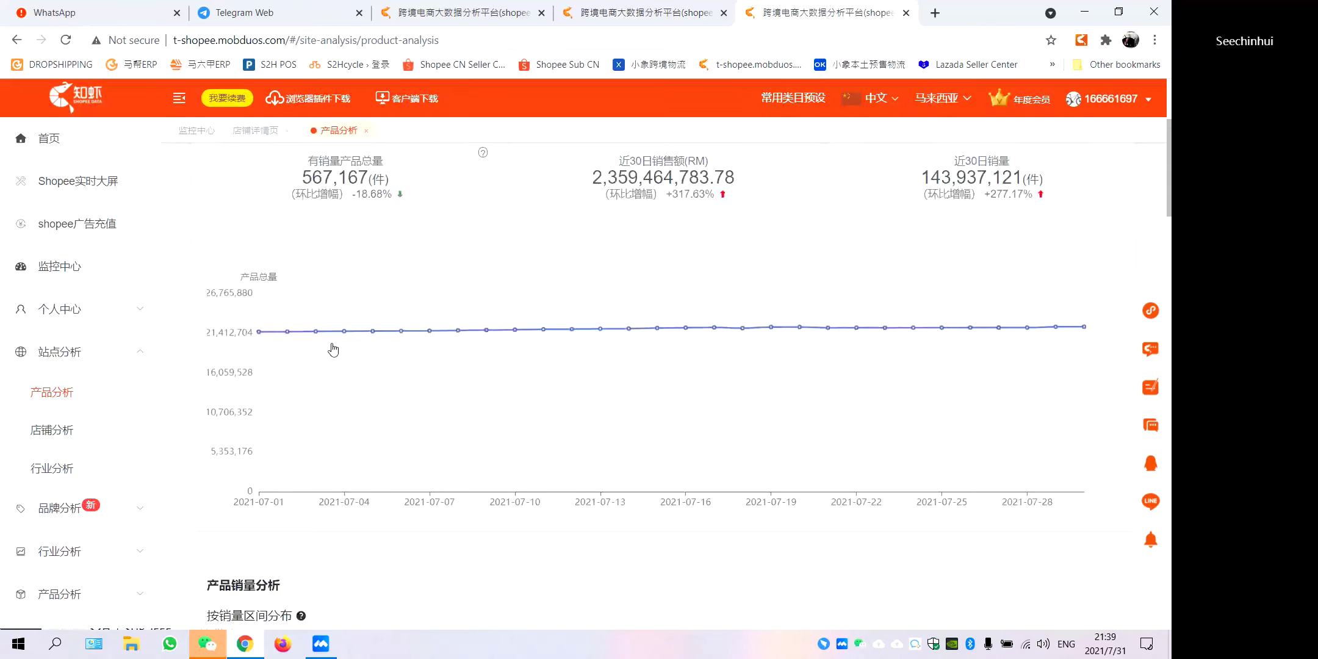
scroll(333, 350, "up", 5)
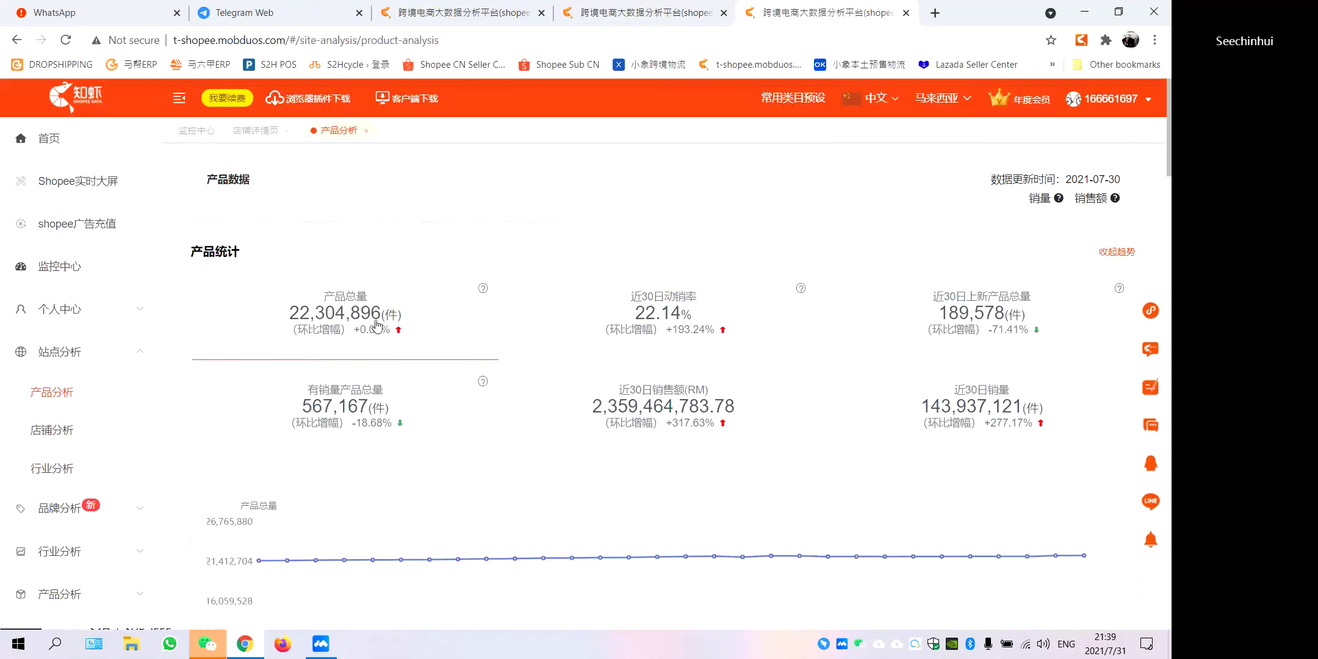
scroll(1049, 340, "down", 3)
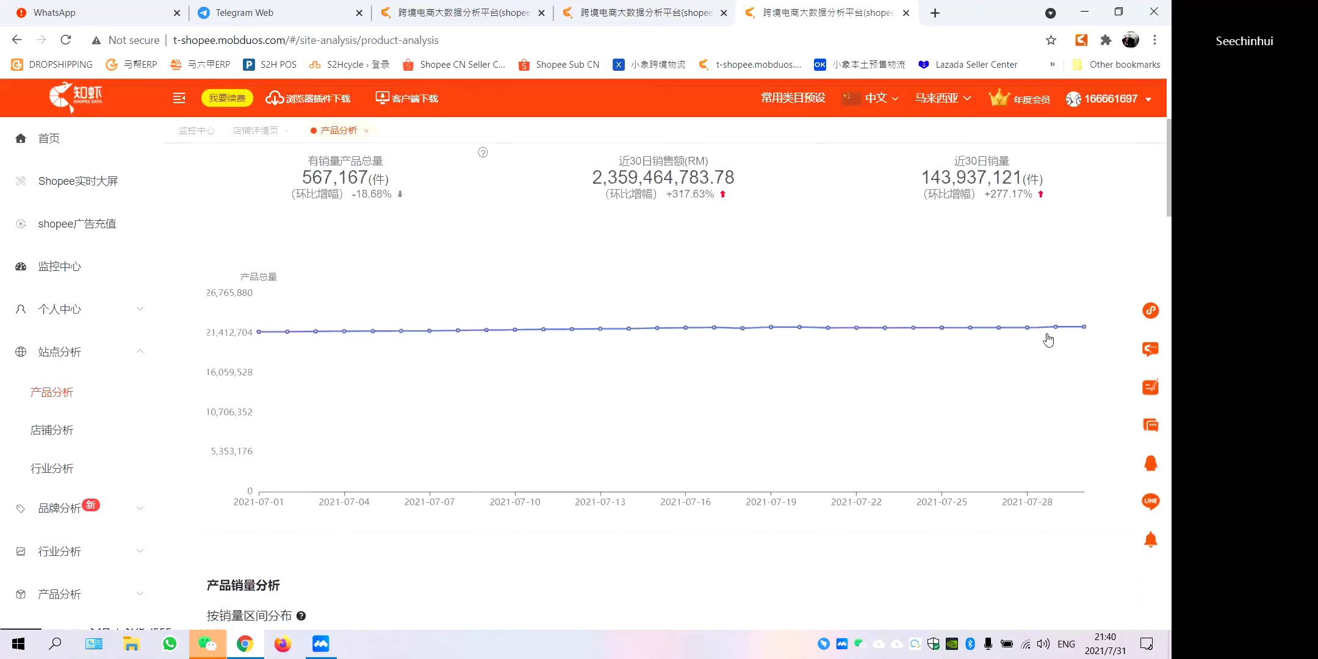
scroll(1049, 340, "down", 4)
mouse_move(412, 439)
scroll(412, 409, "down", 2)
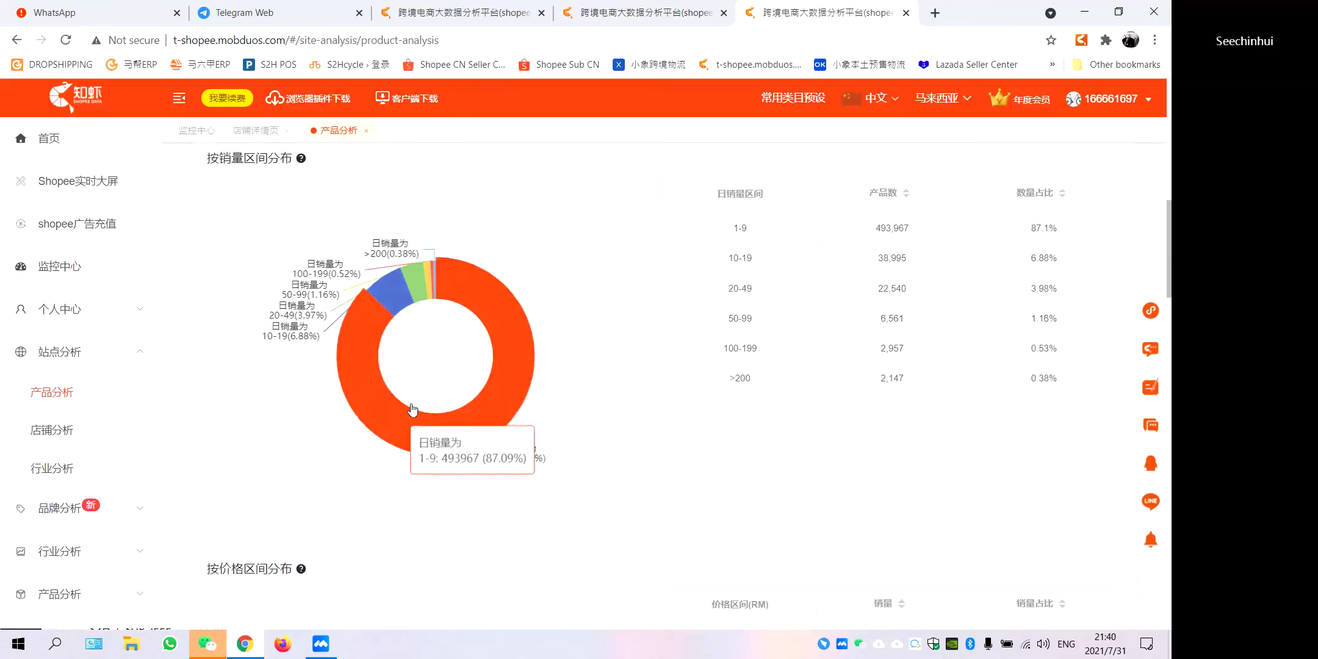
scroll(639, 494, "down", 10)
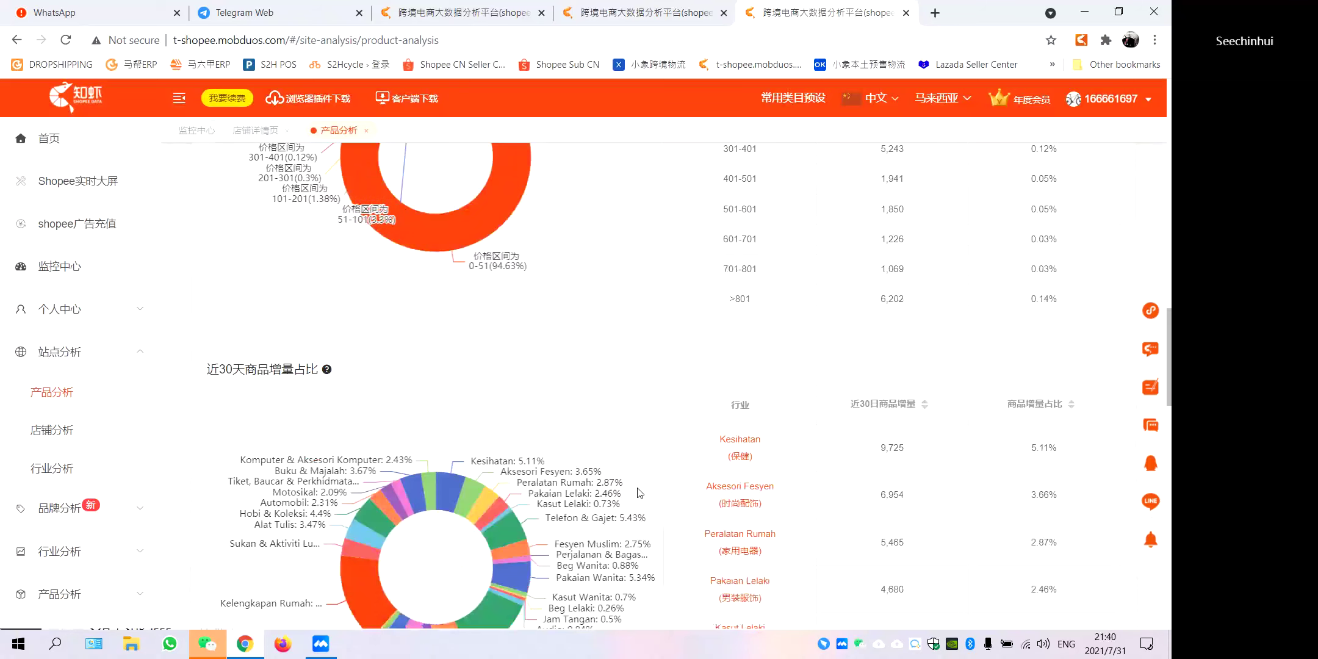
scroll(640, 493, "down", 3)
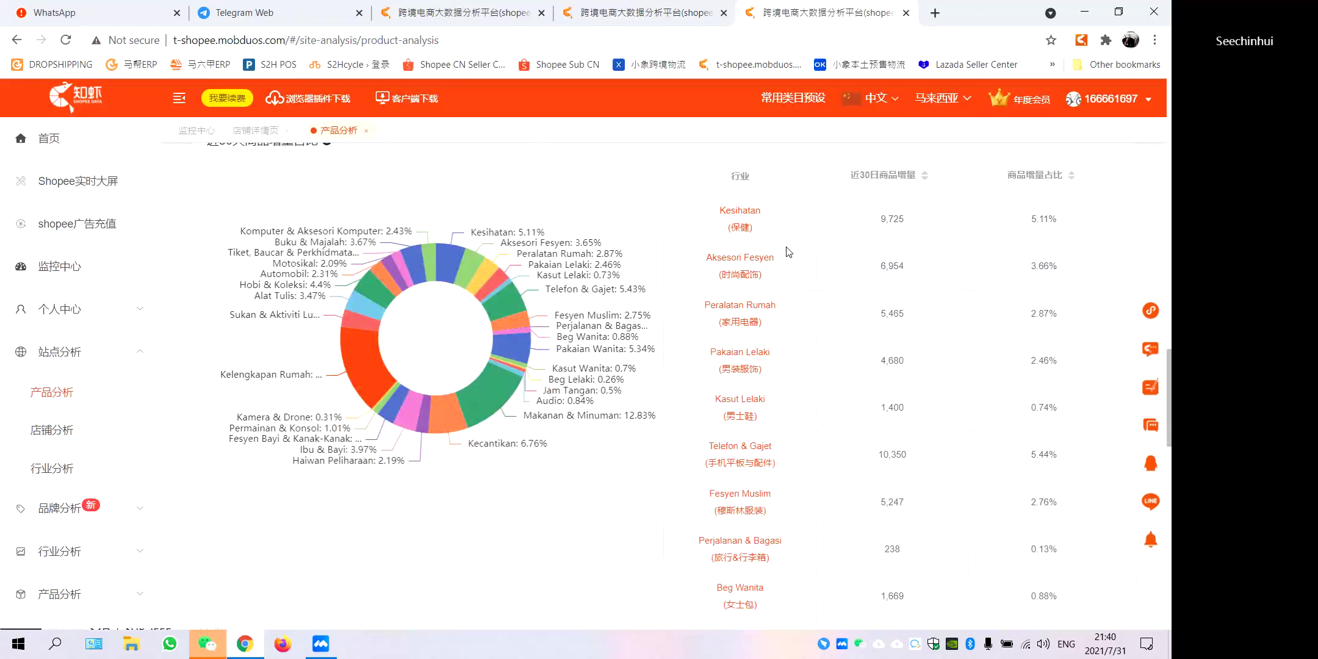
scroll(790, 252, "down", 1)
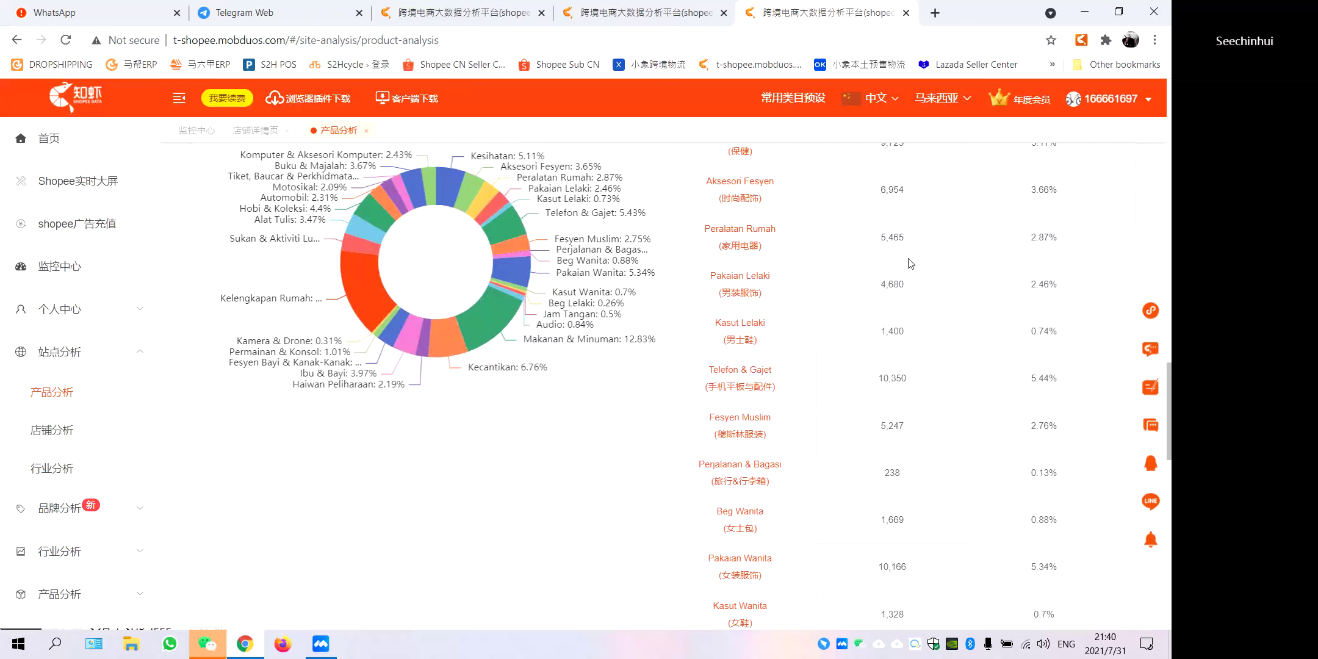
scroll(913, 275, "down", 1)
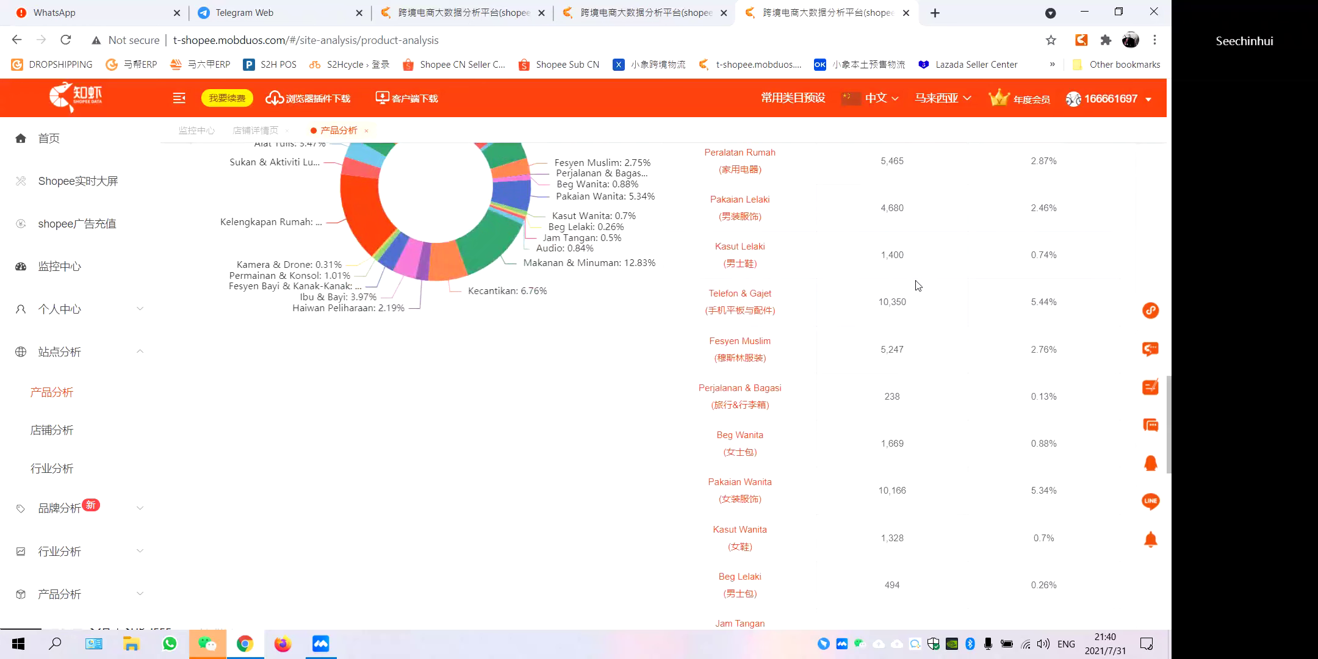
scroll(917, 285, "down", 3)
scroll(918, 285, "down", 3)
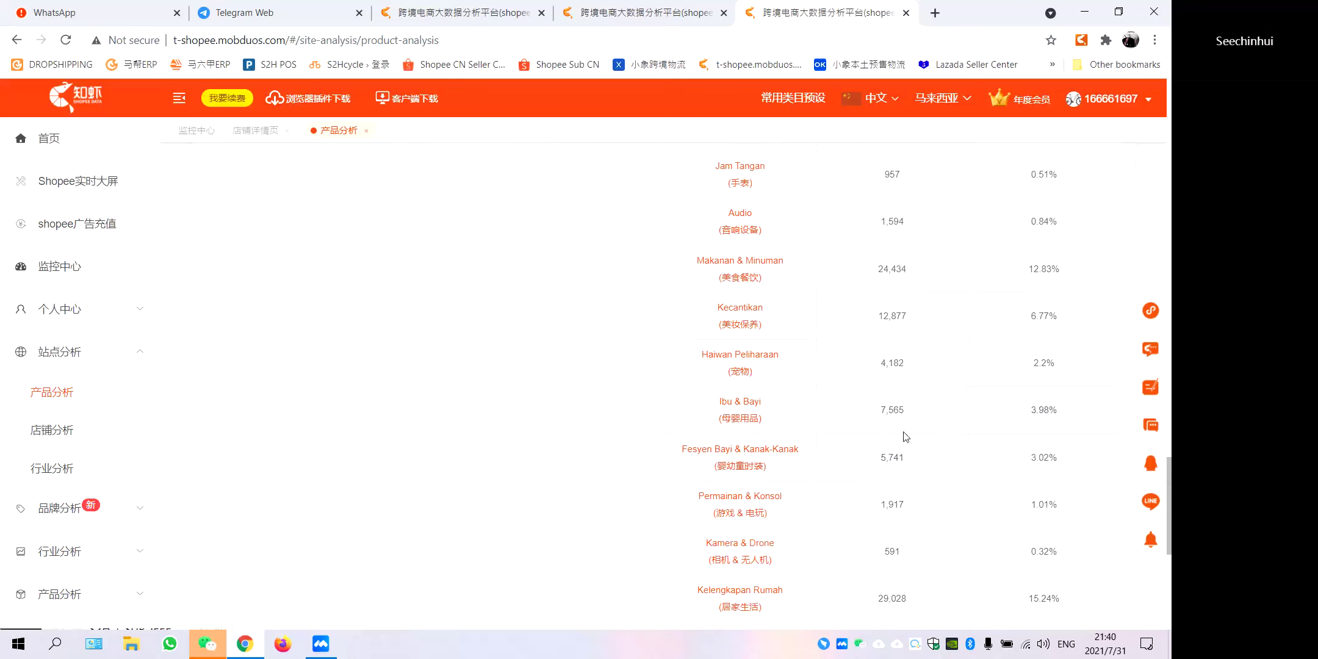
scroll(908, 349, "down", 2)
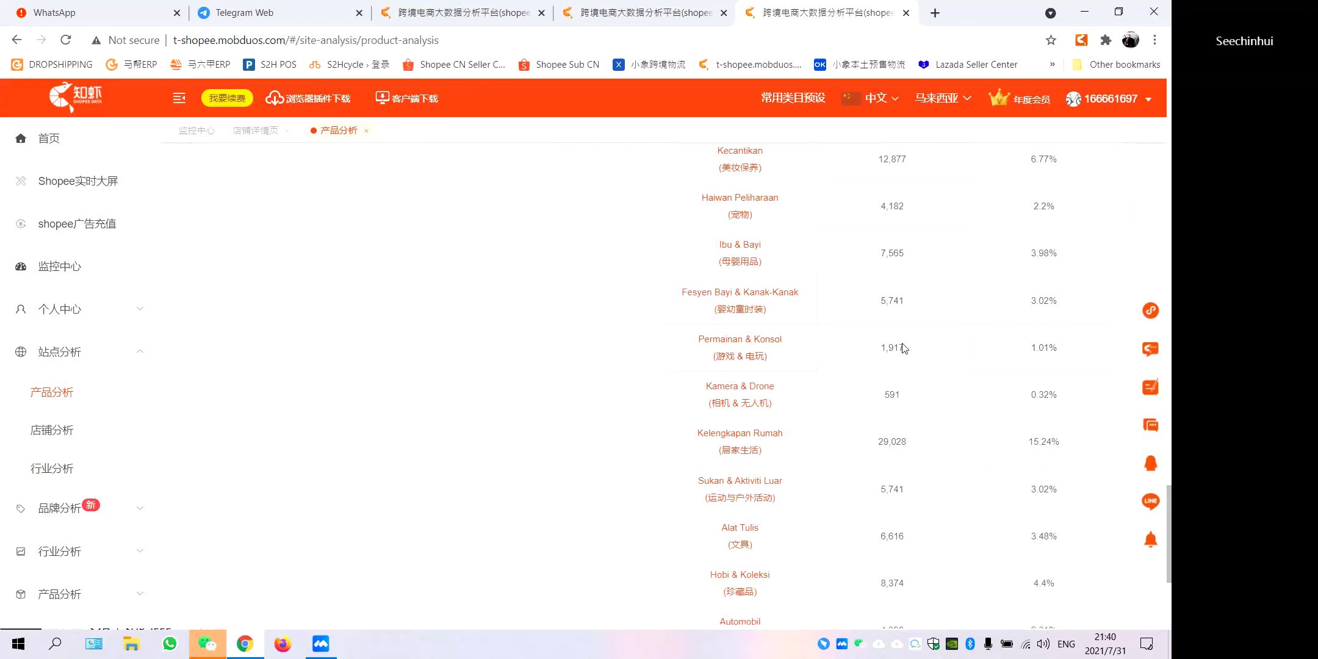
scroll(854, 360, "down", 1)
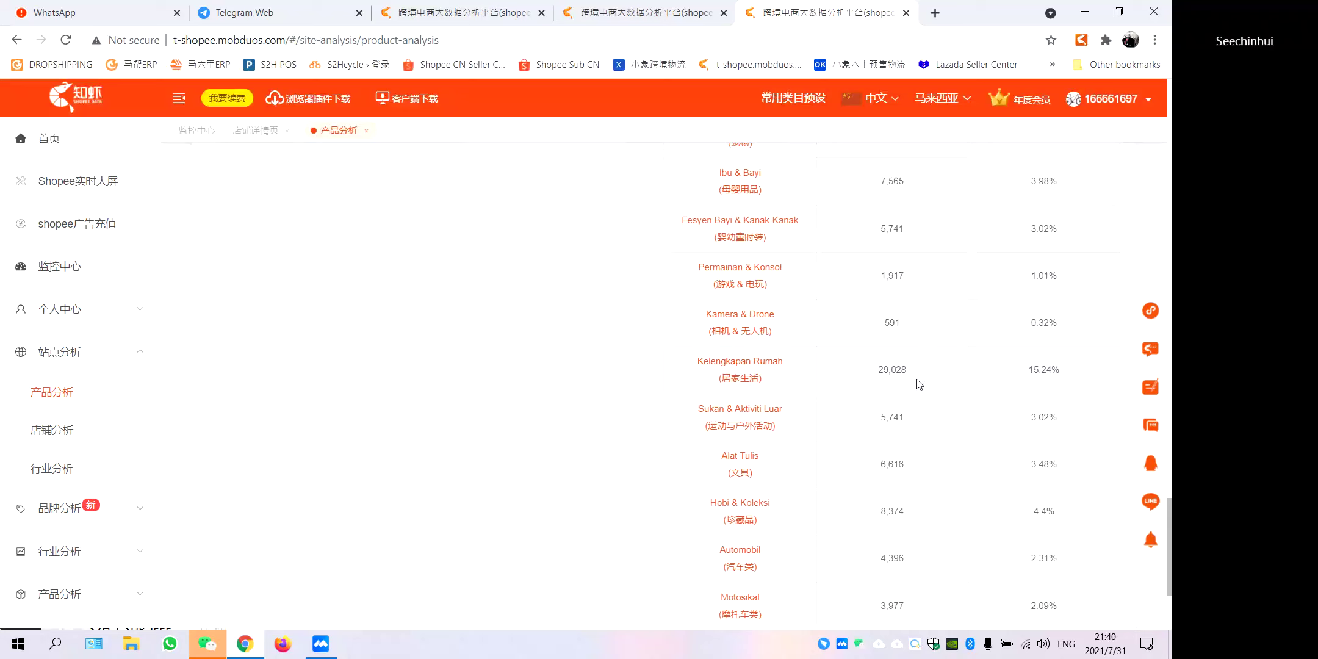
scroll(938, 374, "up", 10)
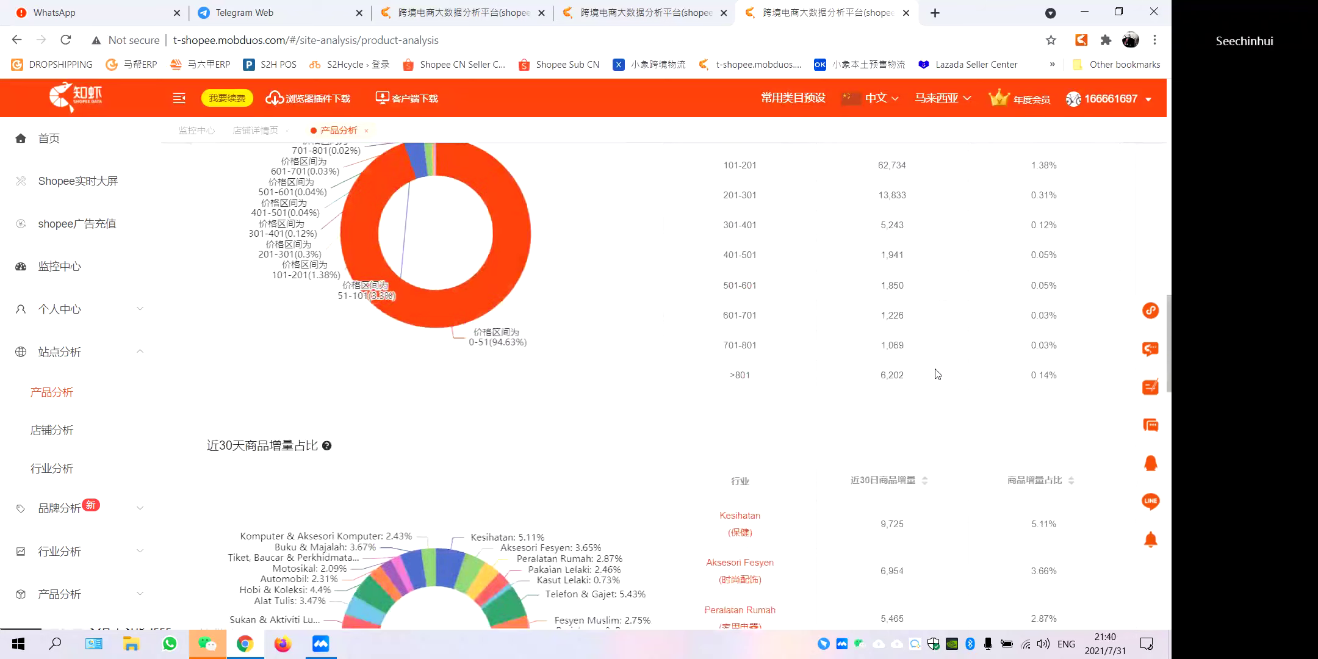
scroll(938, 374, "down", 10)
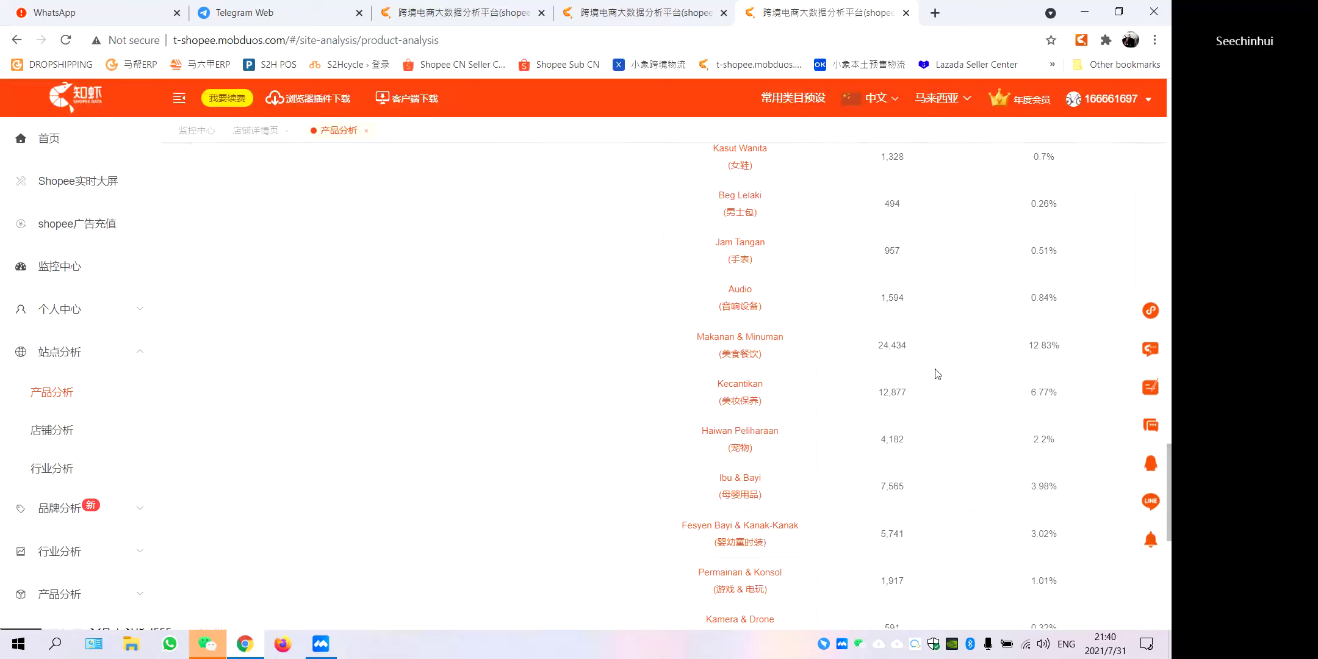
scroll(892, 524, "down", 7)
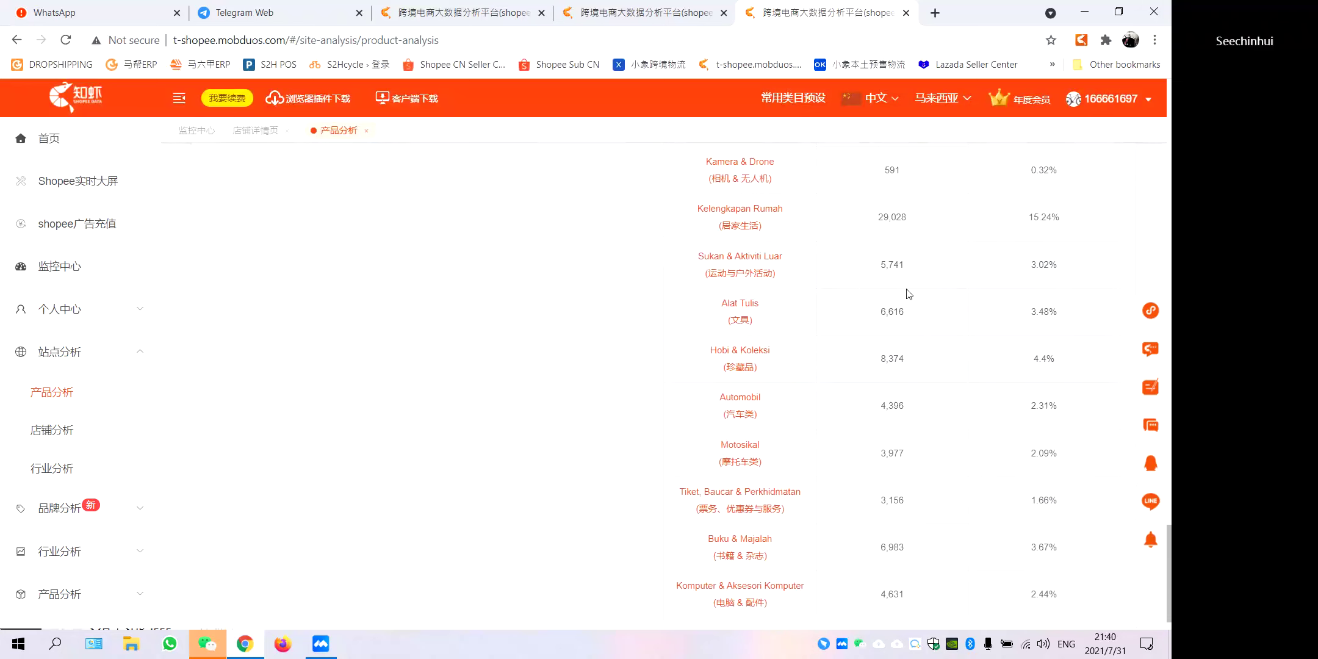
scroll(561, 355, "up", 10)
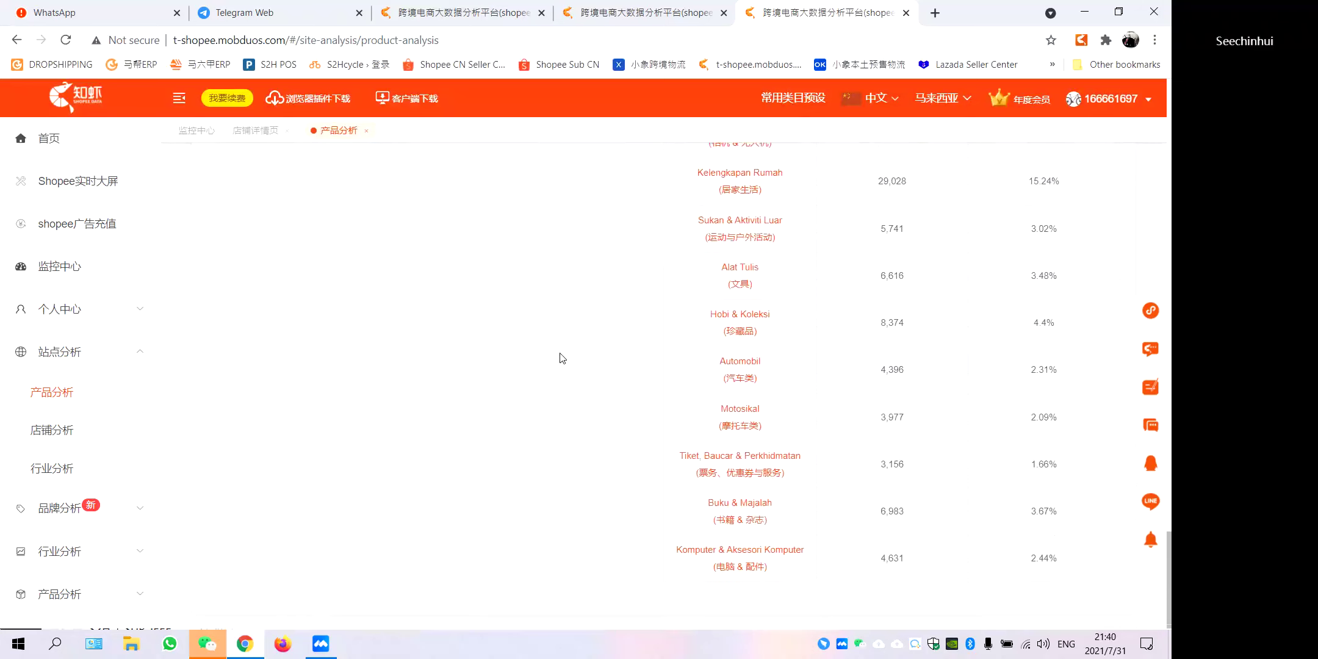
scroll(562, 358, "up", 10)
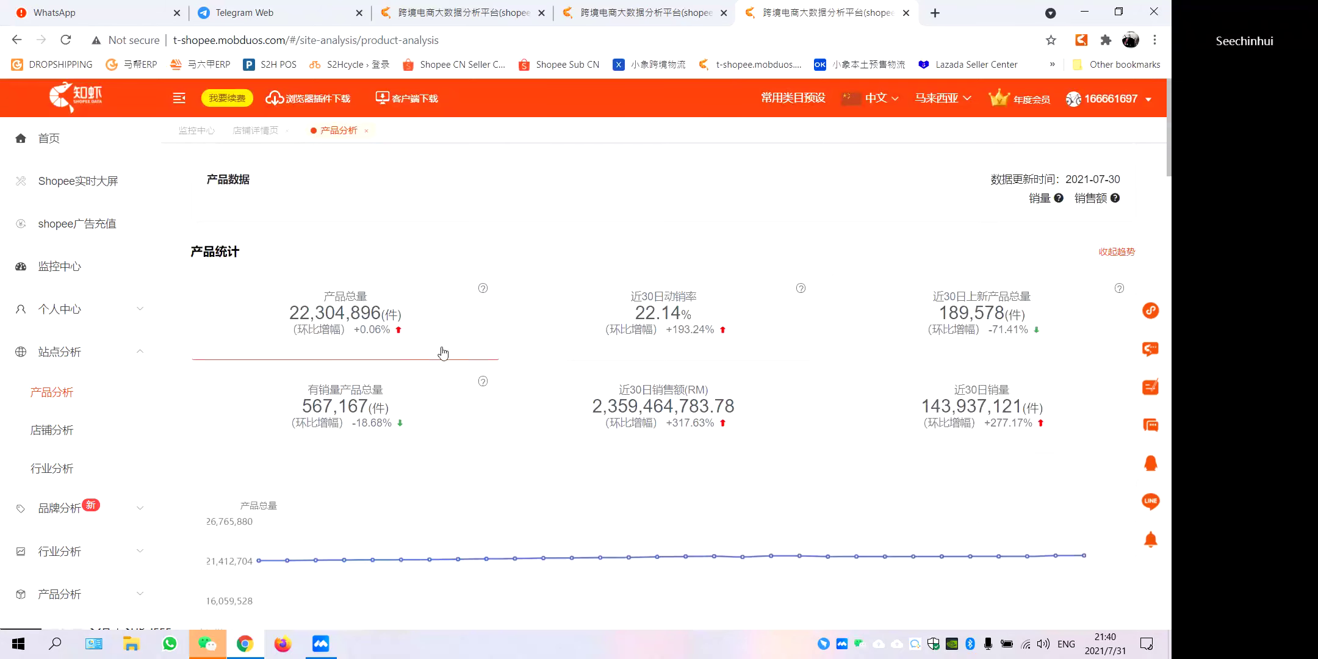
scroll(818, 359, "down", 3)
scroll(823, 358, "down", 1)
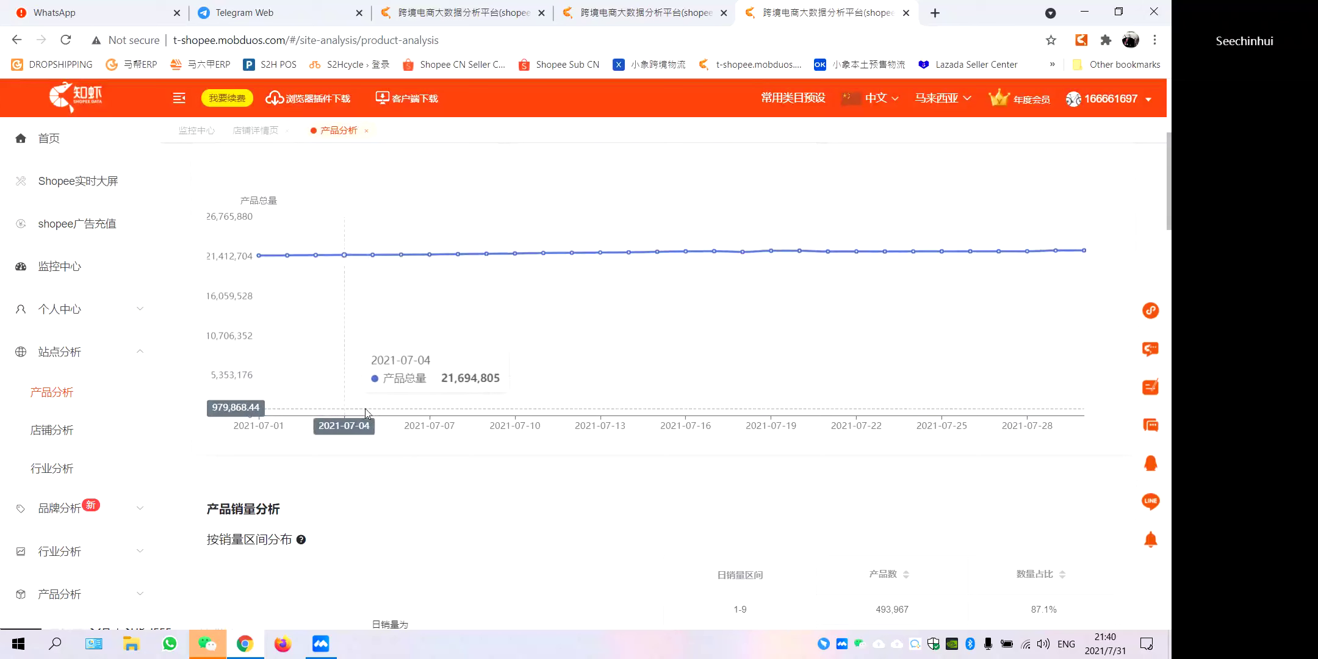
scroll(1088, 424, "down", 1)
scroll(1088, 424, "down", 5)
scroll(1089, 424, "up", 6)
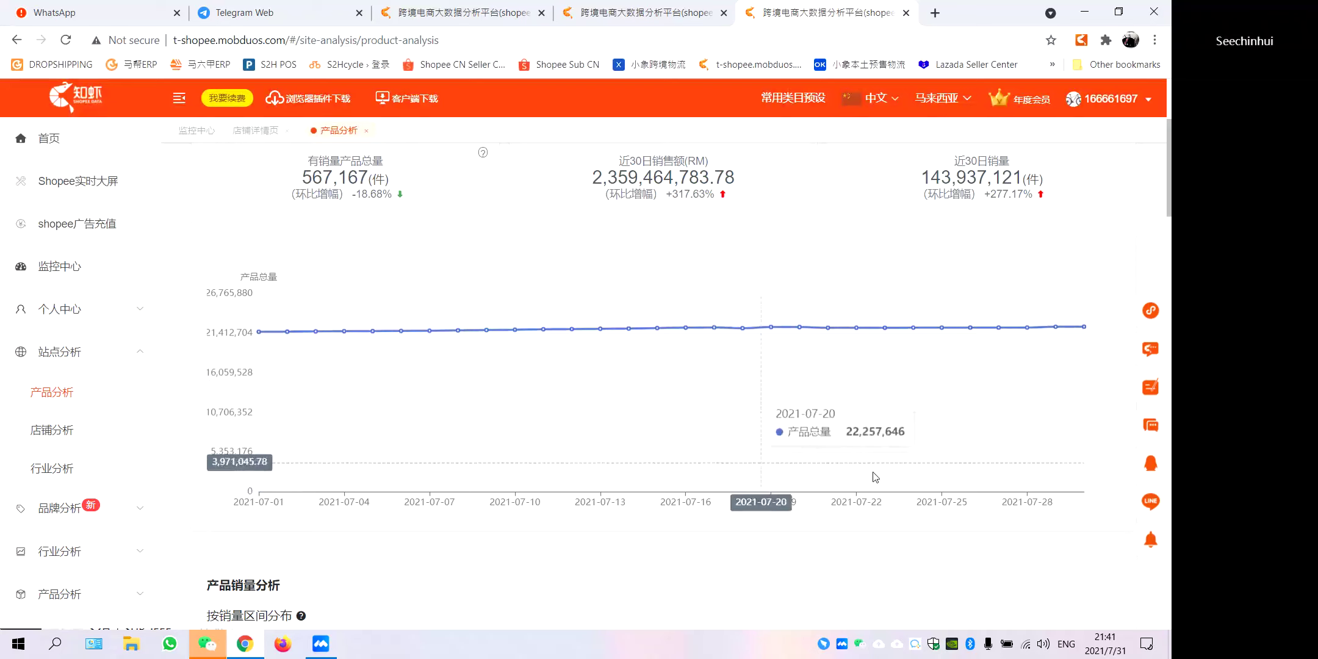
scroll(946, 488, "down", 3)
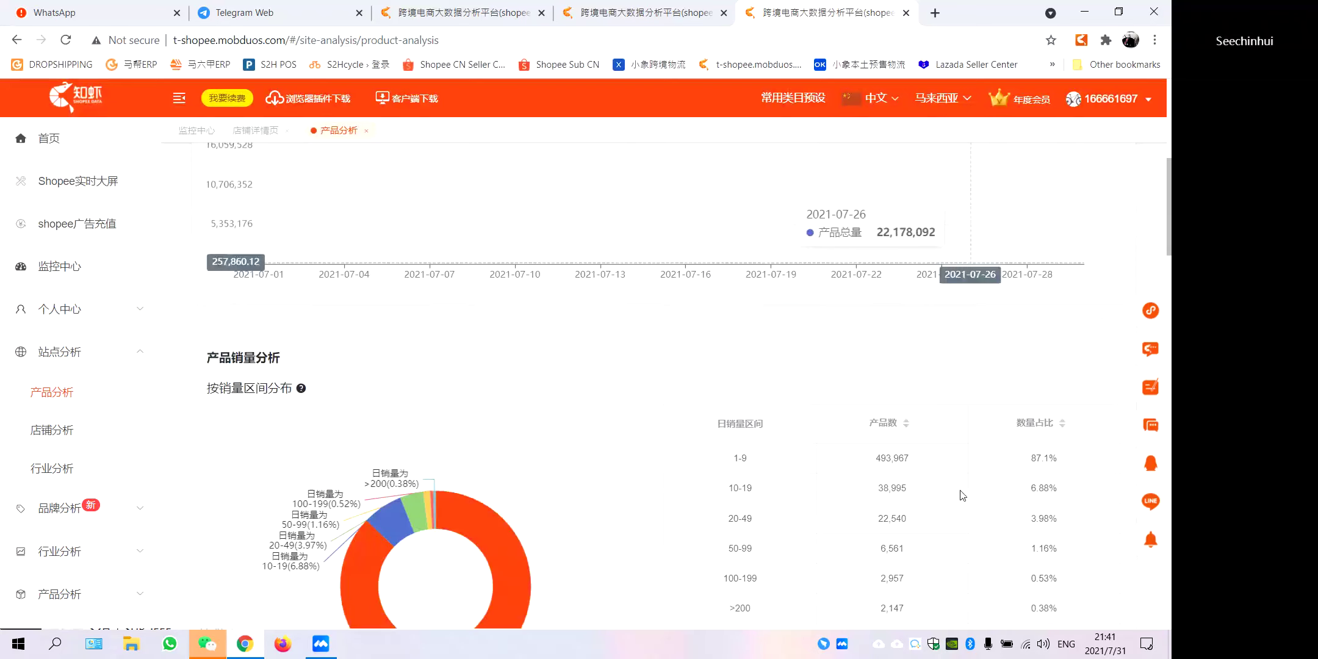
Switch to store analysis and back, then open BANGBANGHOUSE's store details page.
left_click(52, 430)
left_click(63, 399)
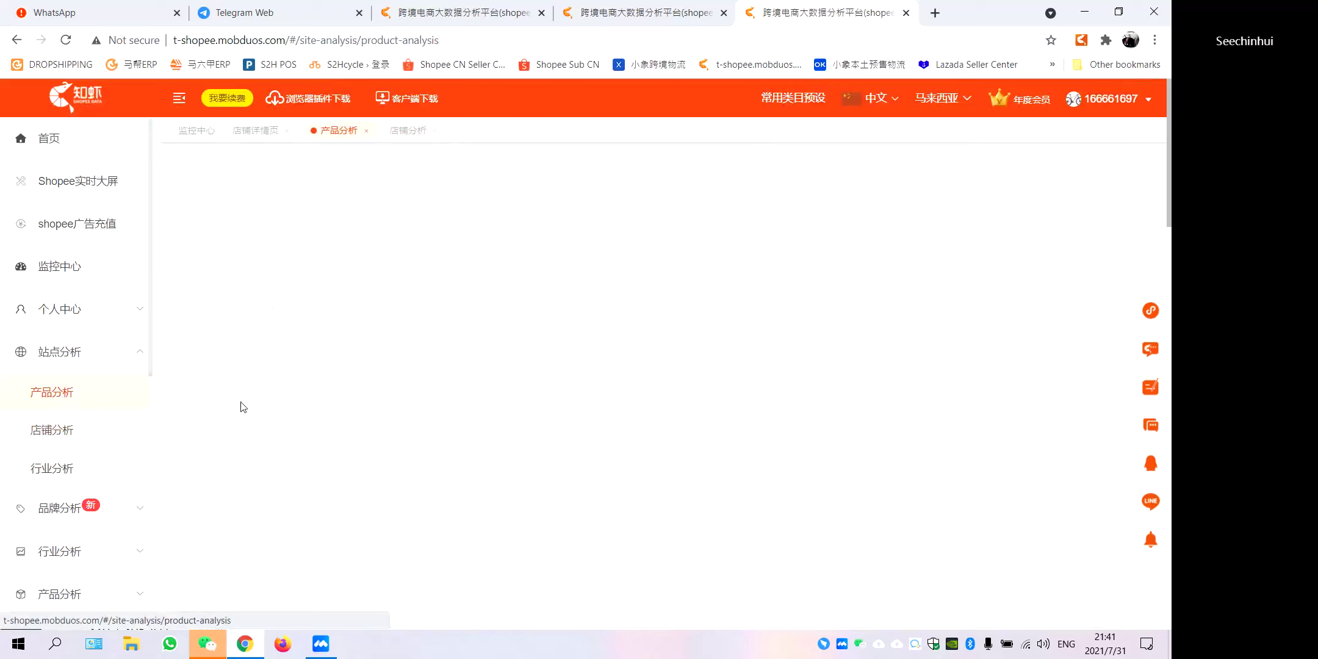
scroll(102, 500, "down", 3)
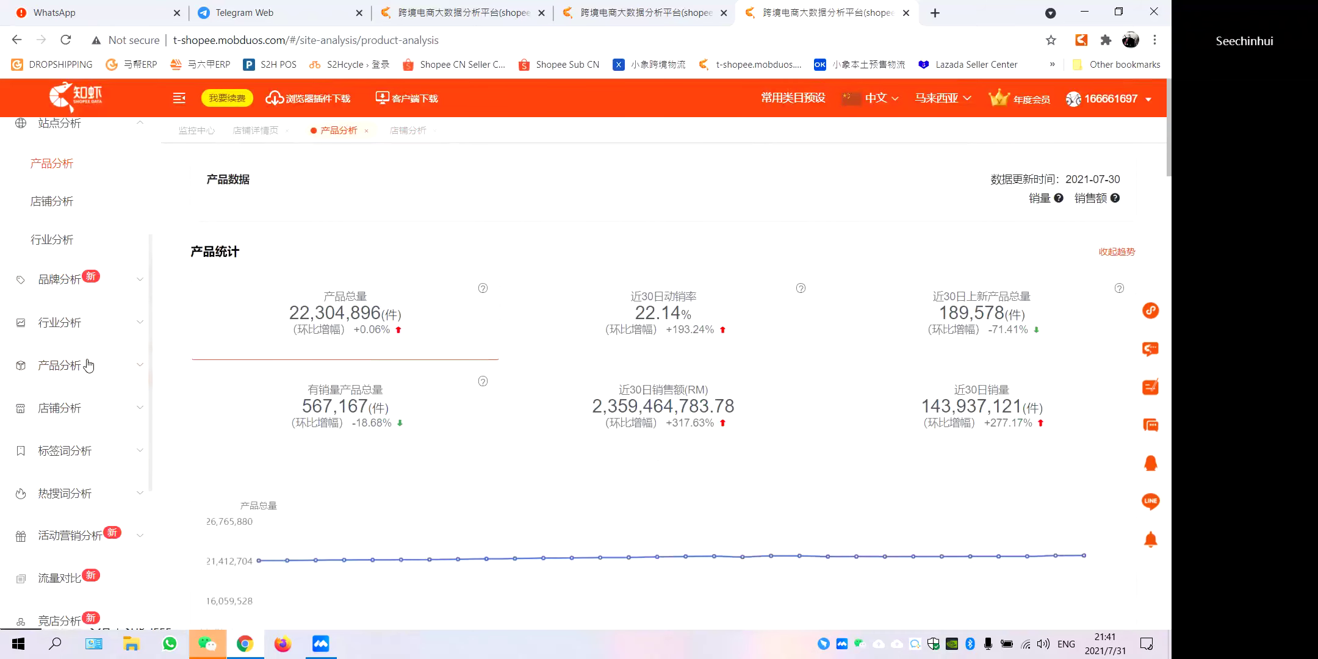
left_click(247, 131)
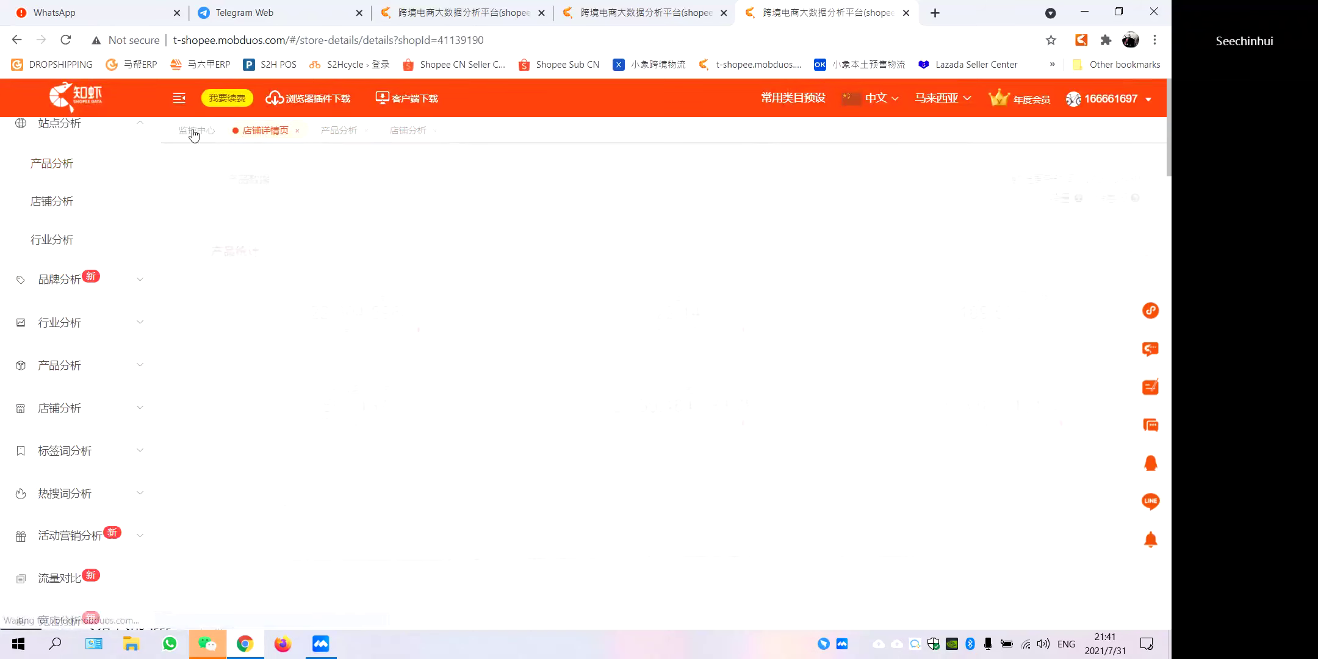
View the Makanan & Minuman hot-selling products ranking, then move to the hot-selling new products ranking.
left_click(80, 365)
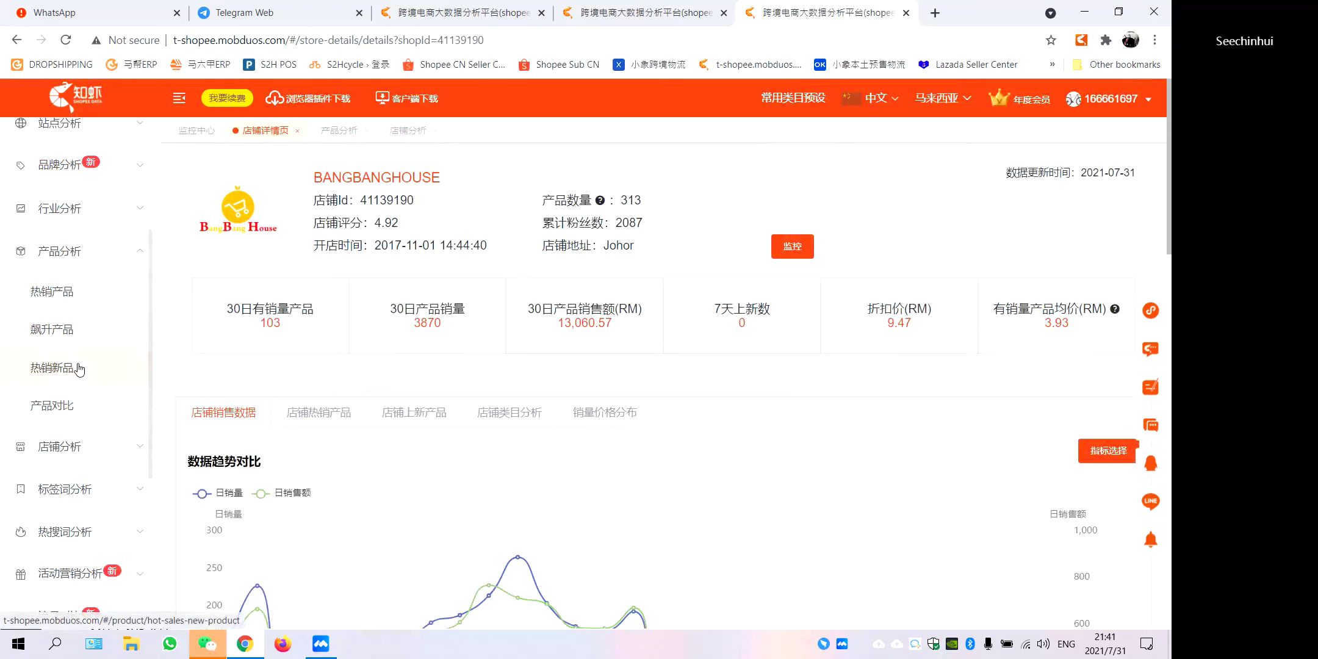
left_click(78, 298)
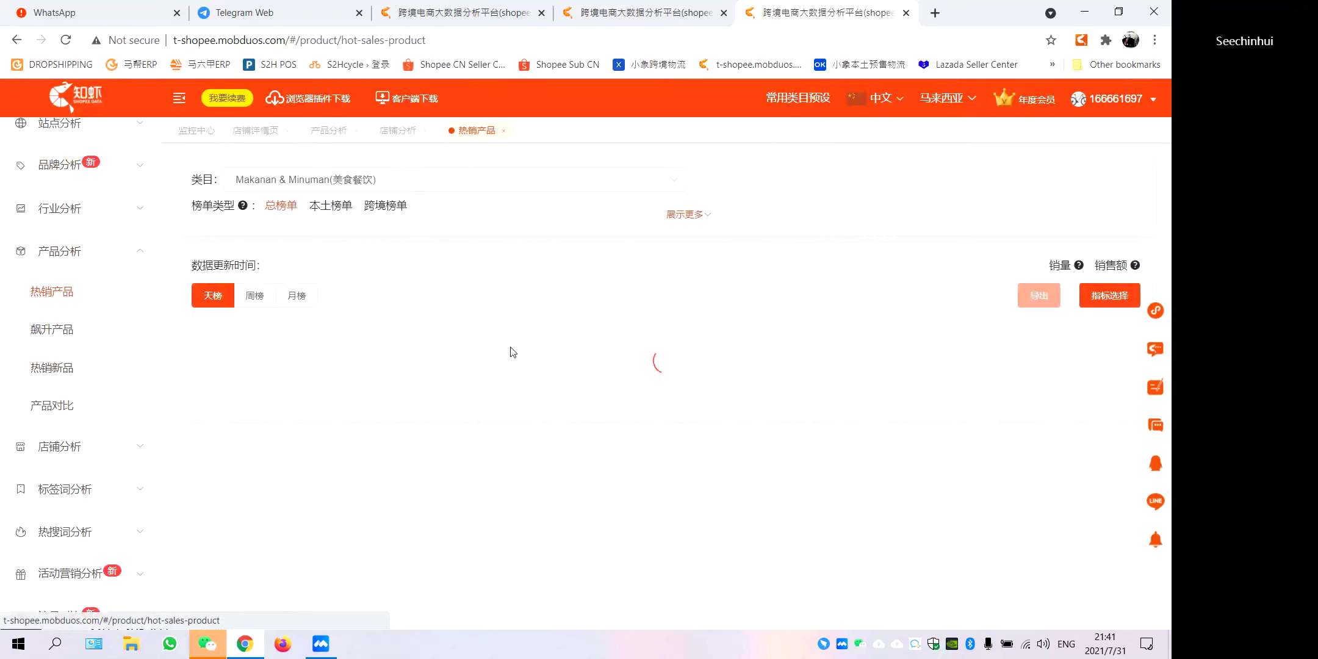
scroll(540, 435, "down", 2)
scroll(540, 435, "up", 2)
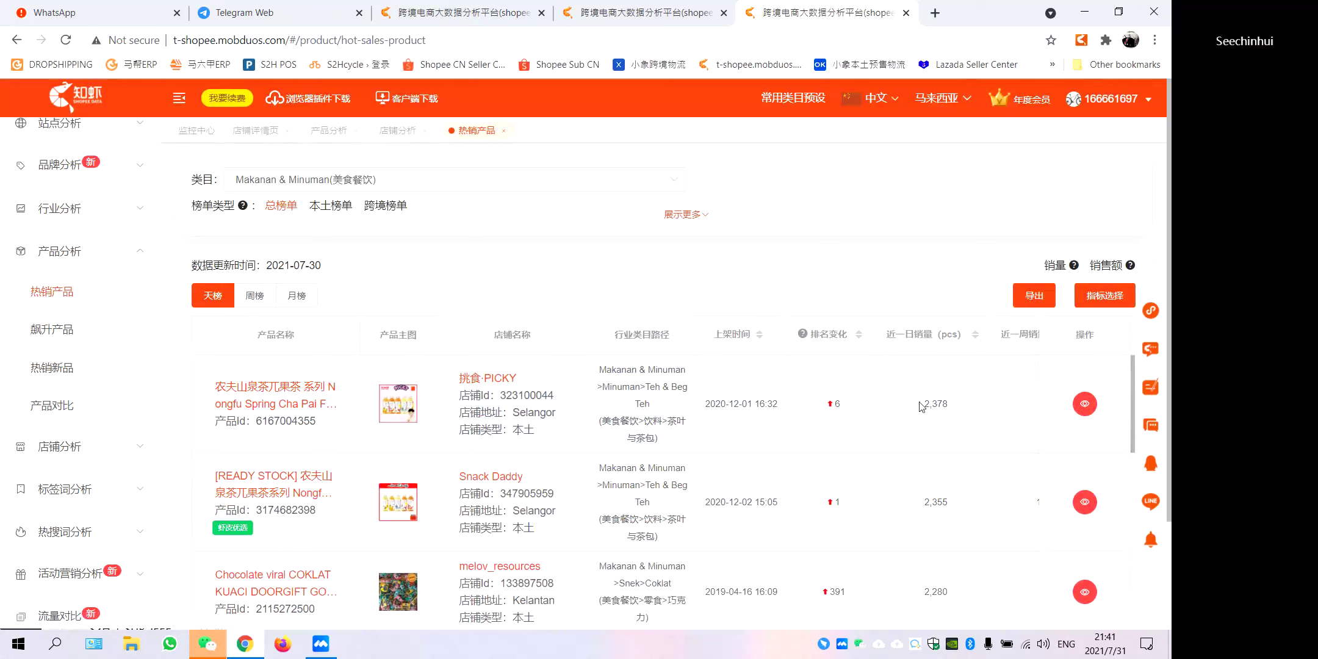
scroll(979, 461, "down", 3)
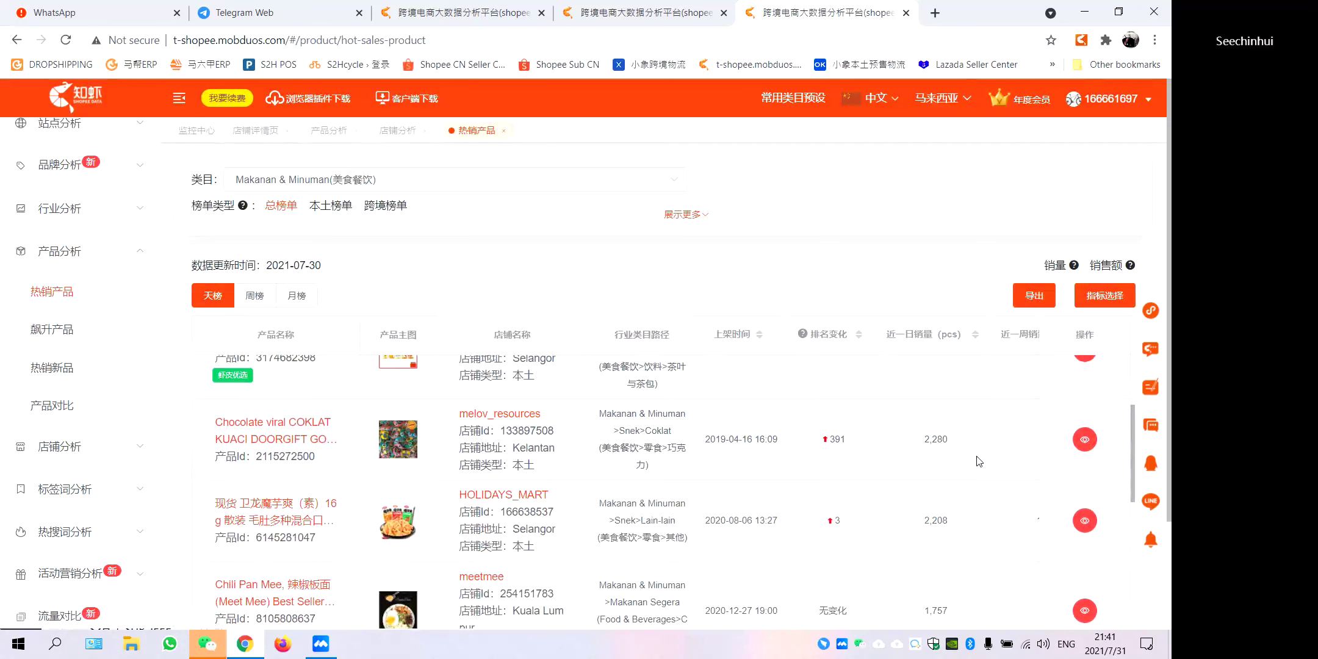
scroll(978, 461, "down", 3)
scroll(978, 461, "down", 2)
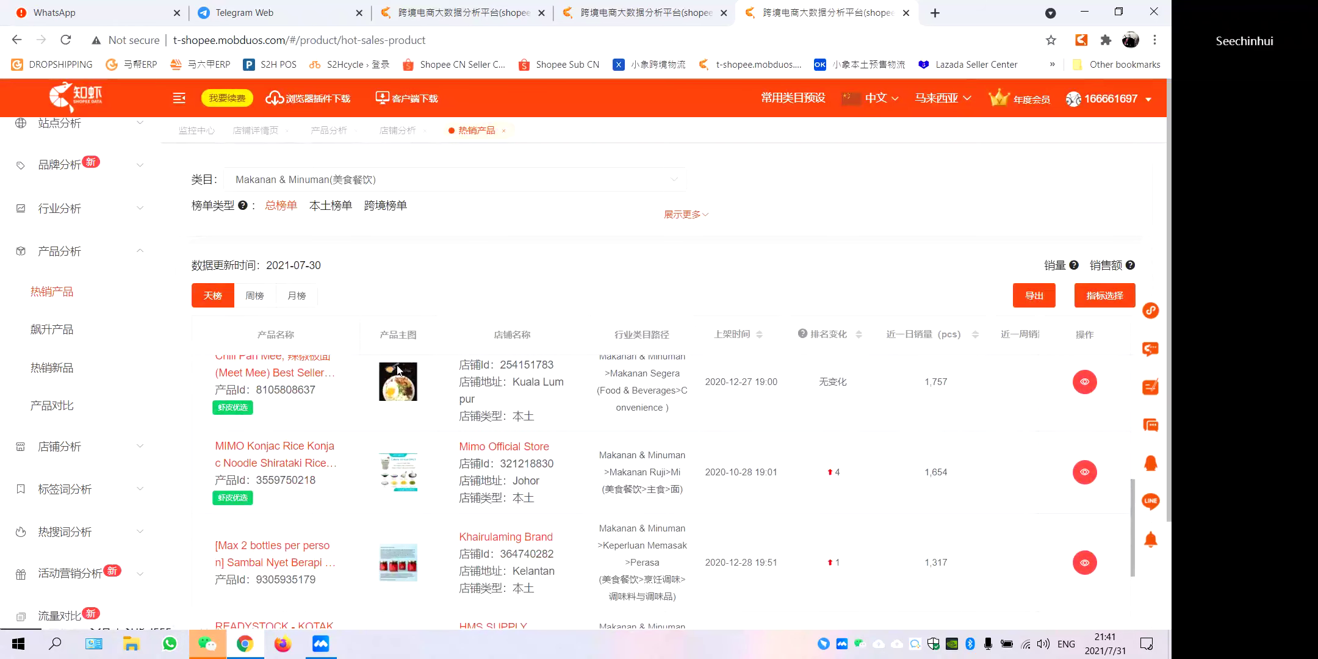
left_click(55, 369)
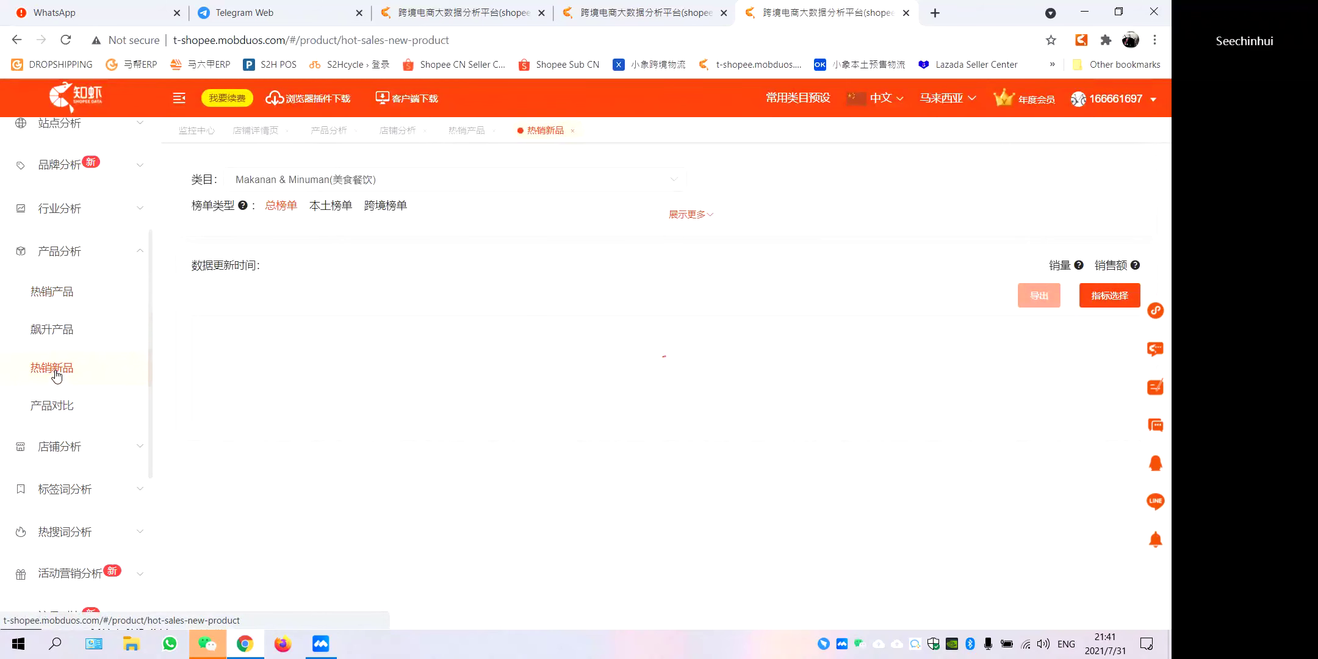
Scroll through the hot-selling new products table, led by a cake box selling 1,177 daily.
scroll(360, 377, "down", 1)
scroll(361, 378, "up", 1)
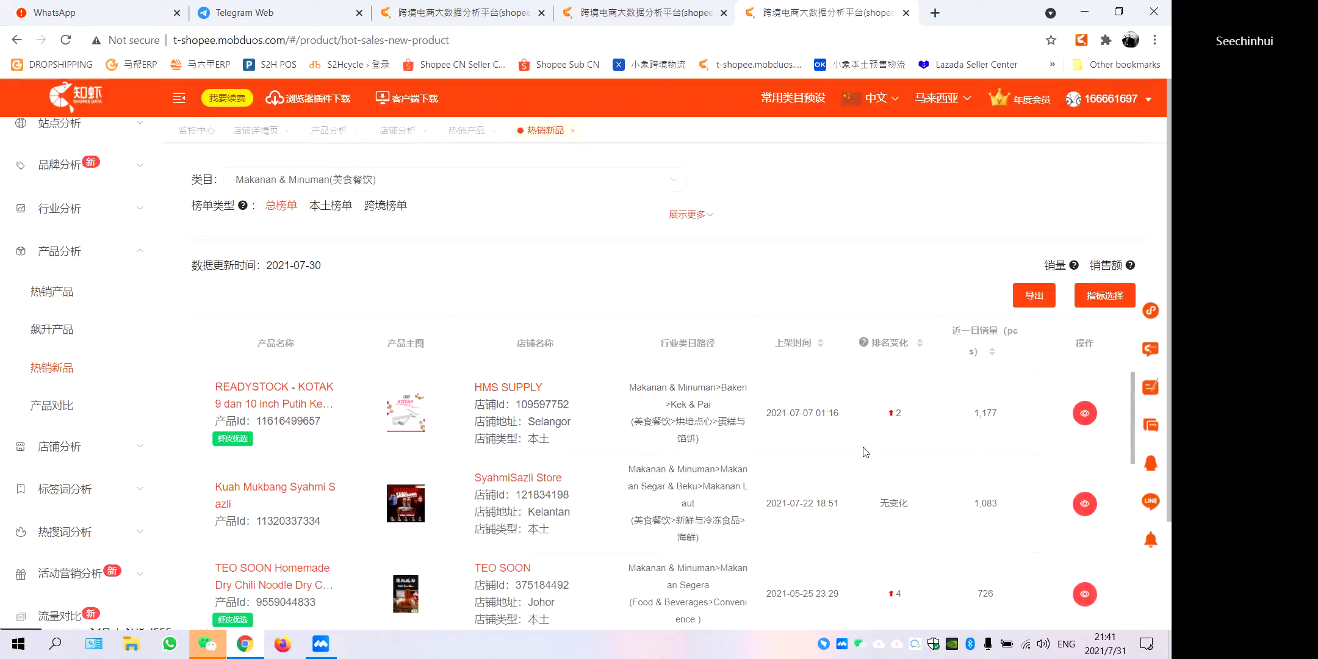
scroll(1004, 427, "down", 1)
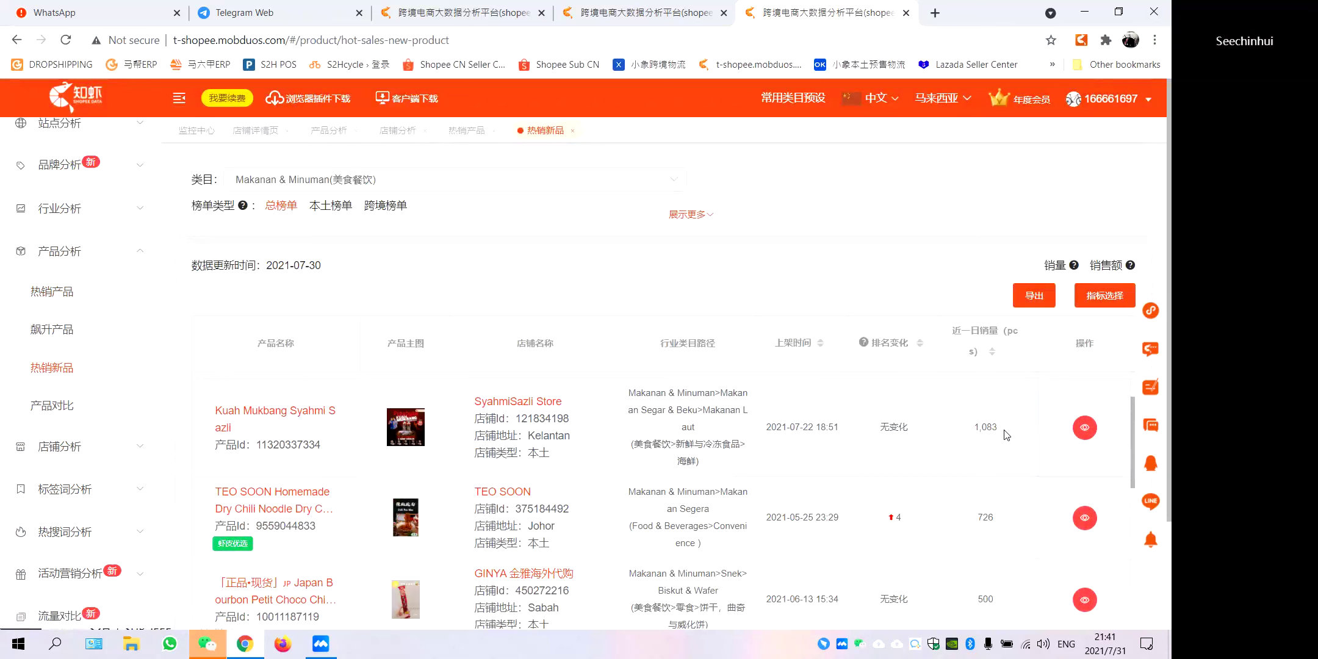
scroll(1006, 460, "down", 1)
scroll(1006, 465, "down", 1)
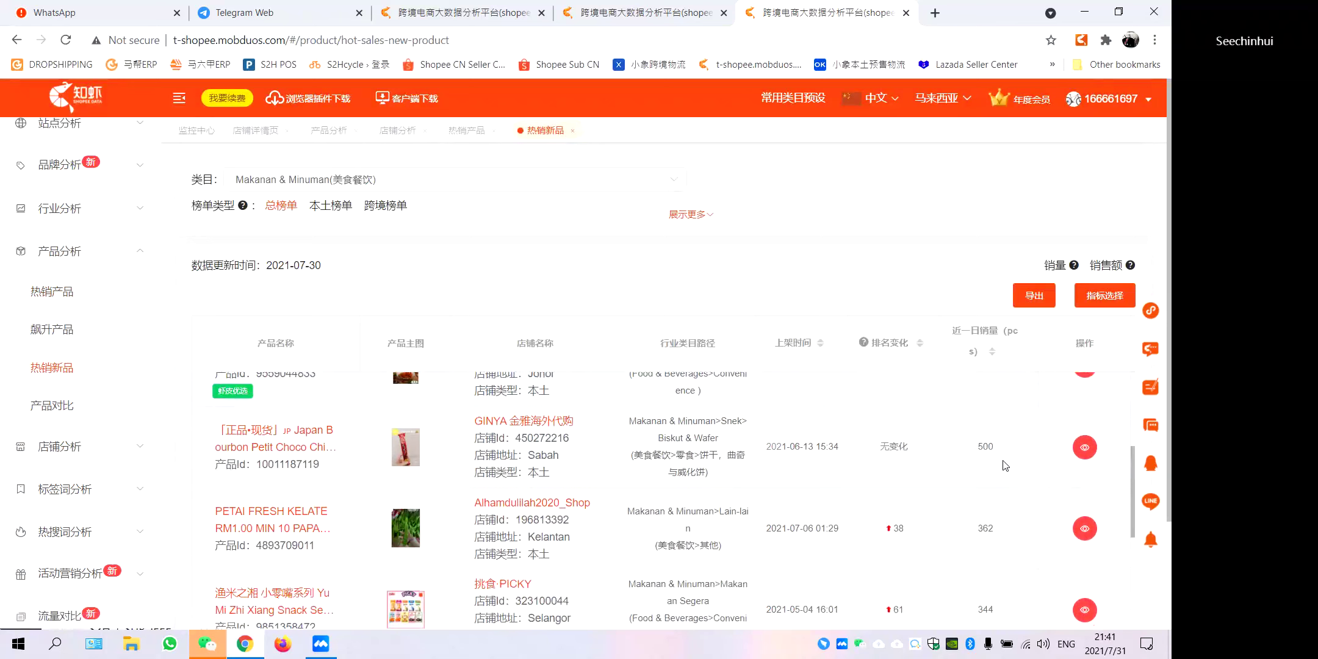
scroll(280, 462, "down", 2)
scroll(67, 375, "down", 3)
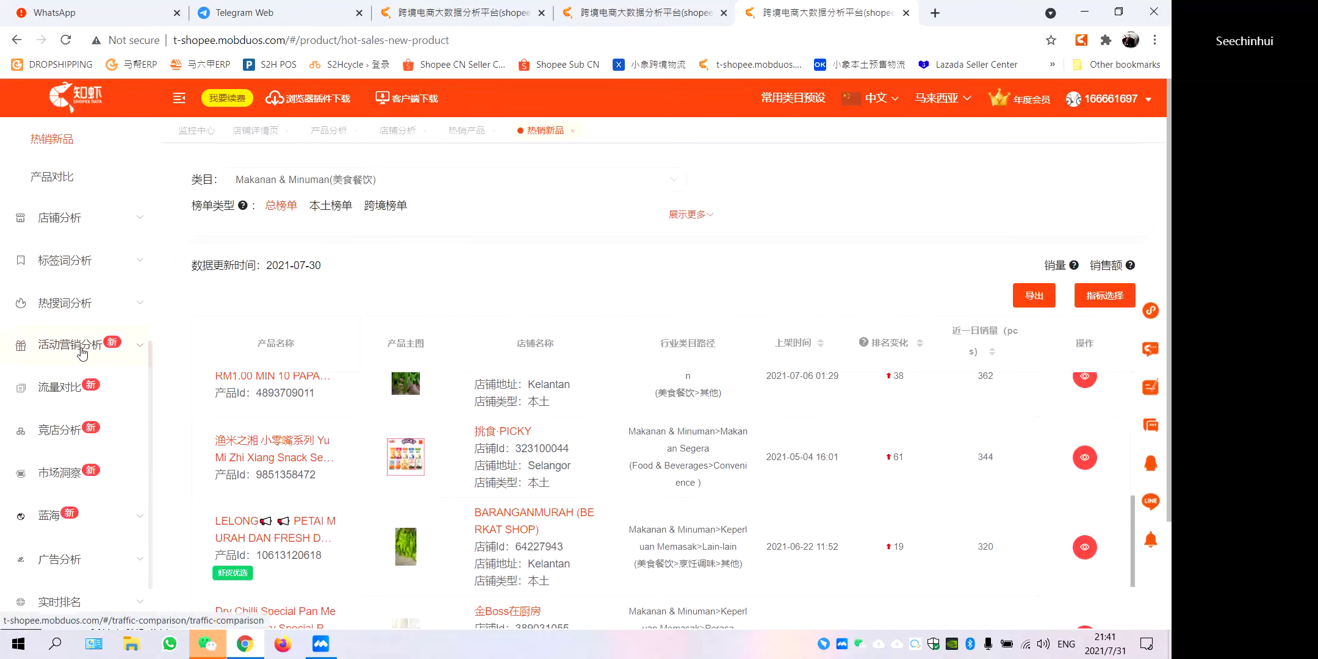
Open the hot-selling keywords ranking and scroll its 458 terms, led by food at 210,573 daily sales.
left_click(78, 310)
left_click(78, 310)
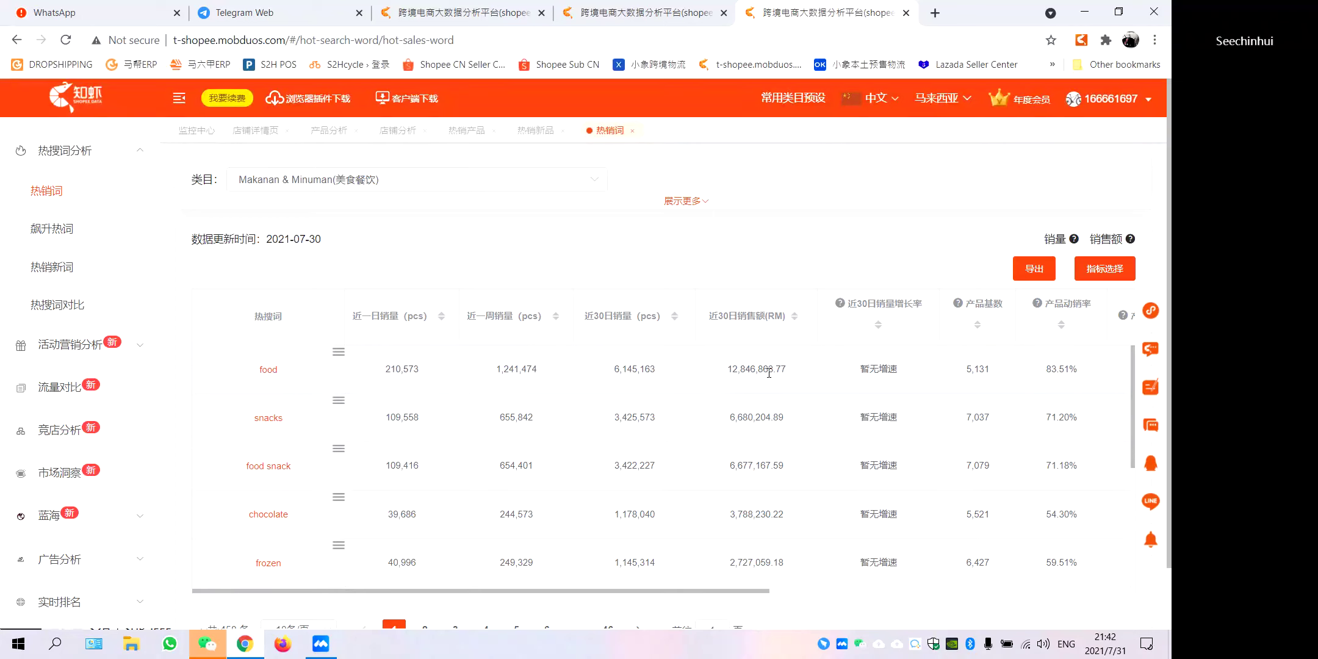
scroll(769, 372, "down", 2)
scroll(316, 421, "down", 2)
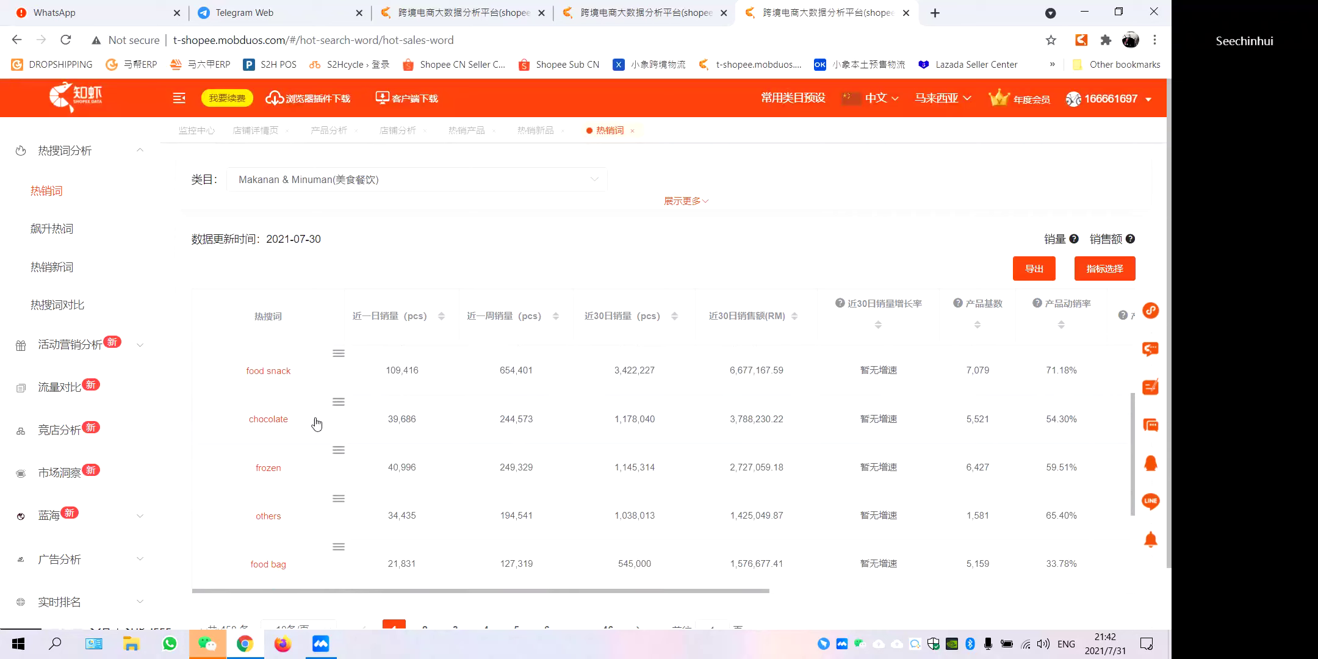
scroll(315, 427, "down", 2)
scroll(313, 436, "down", 2)
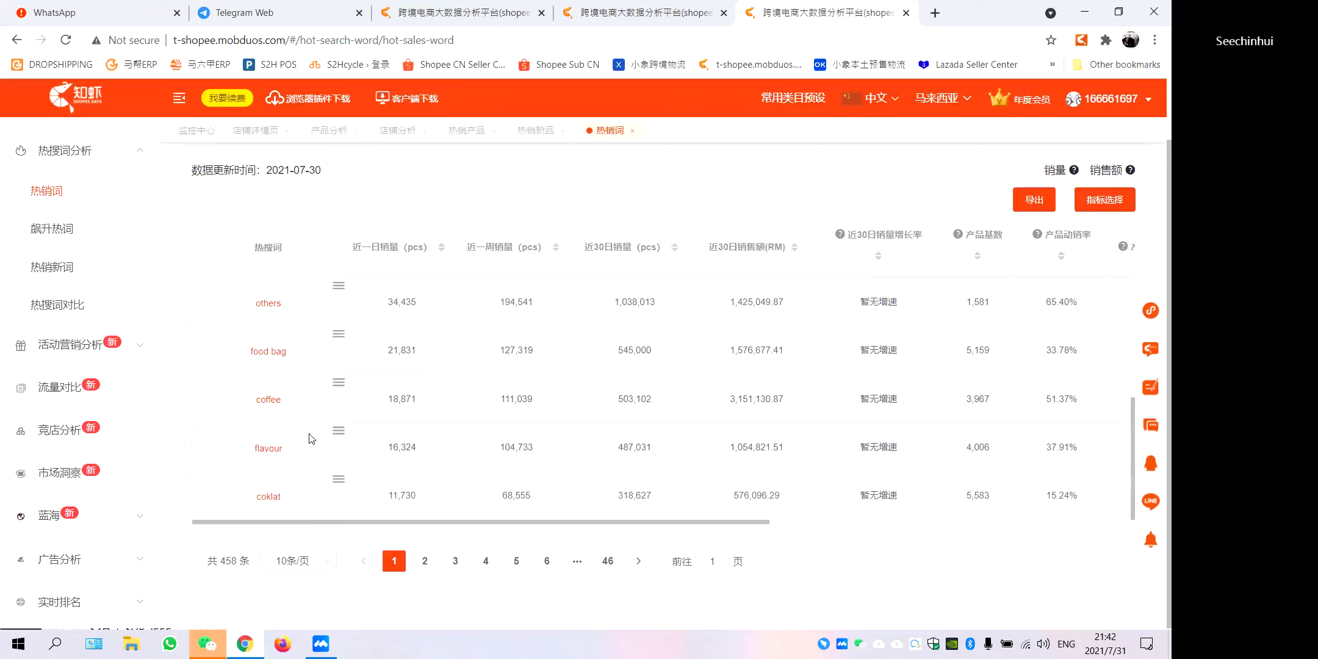
scroll(301, 427, "up", 1)
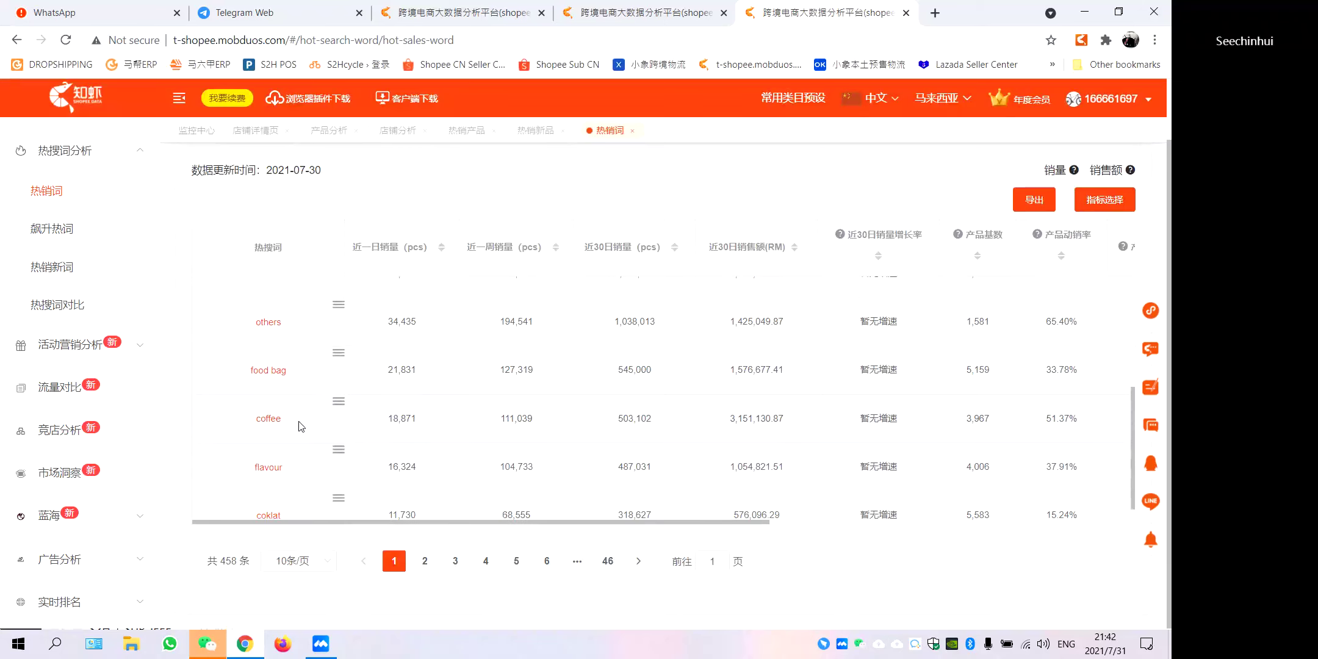
scroll(301, 426, "up", 1)
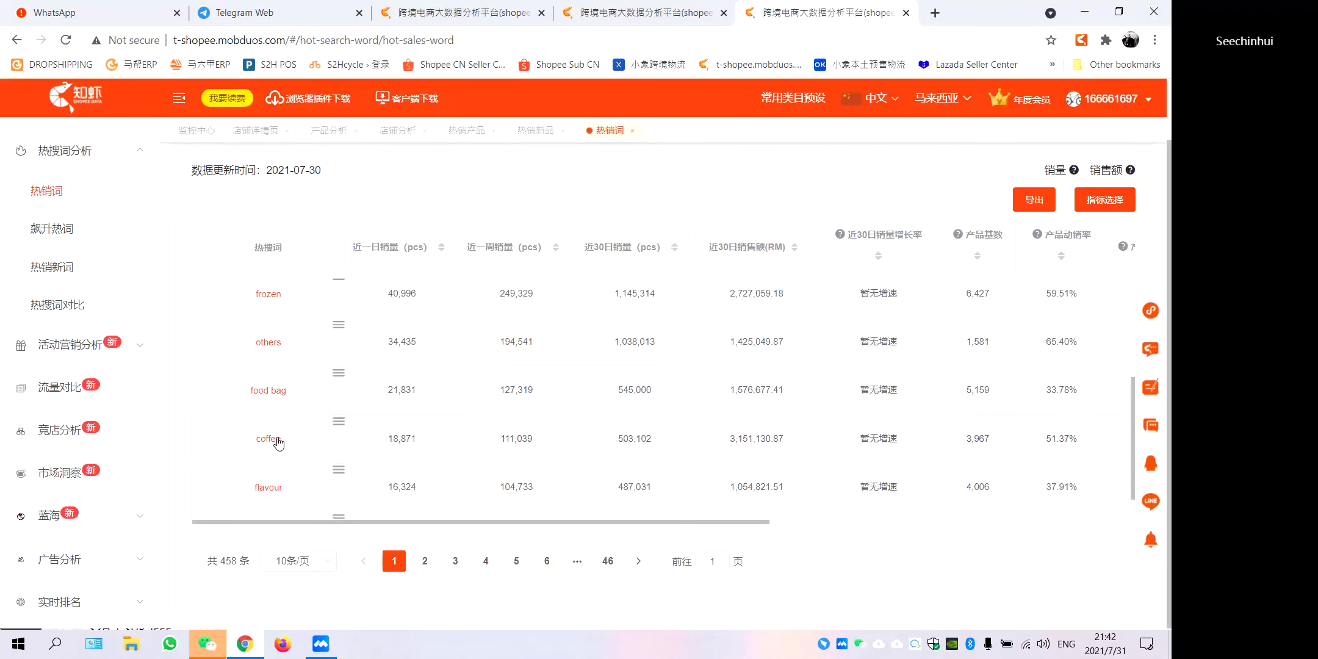
scroll(279, 445, "down", 1)
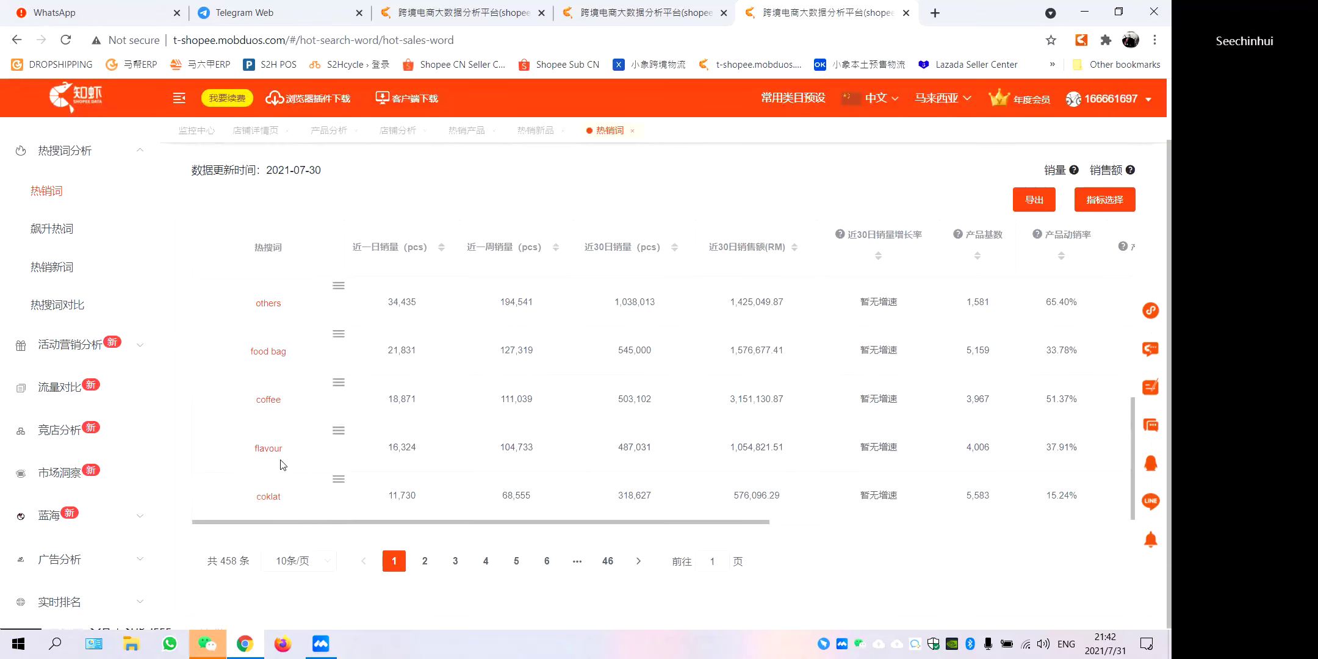
scroll(871, 490, "up", 2)
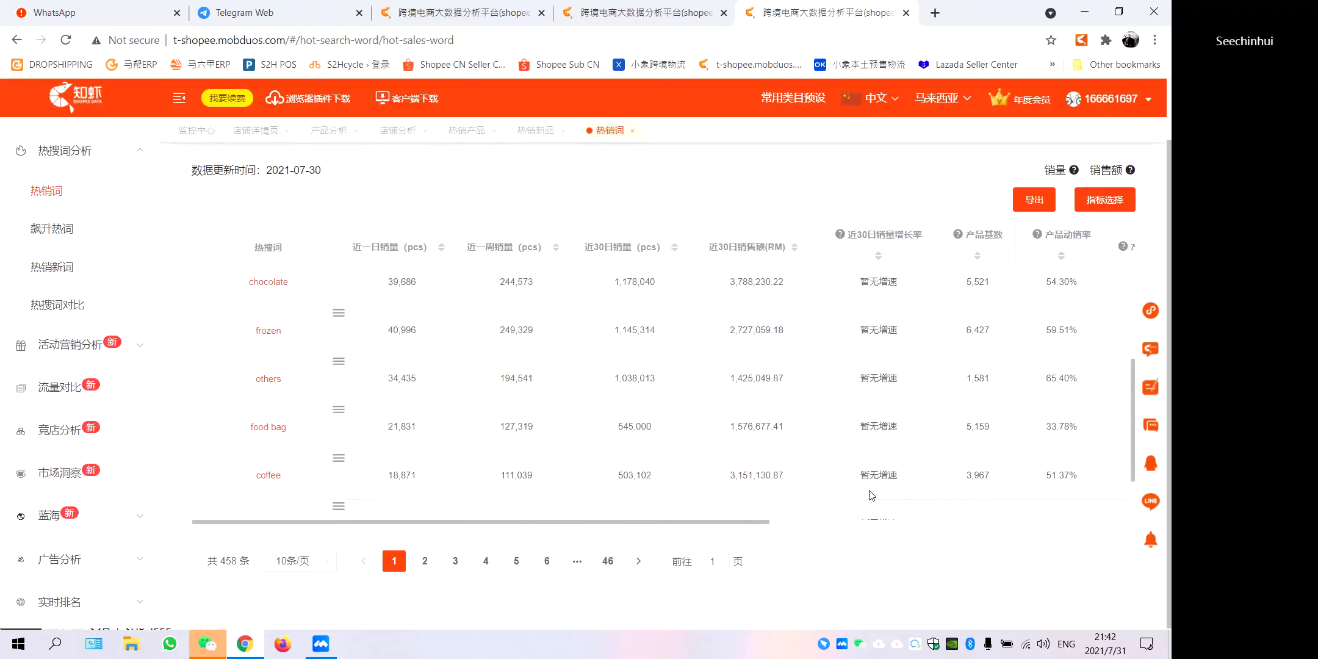
scroll(870, 494, "up", 2)
scroll(862, 499, "down", 1)
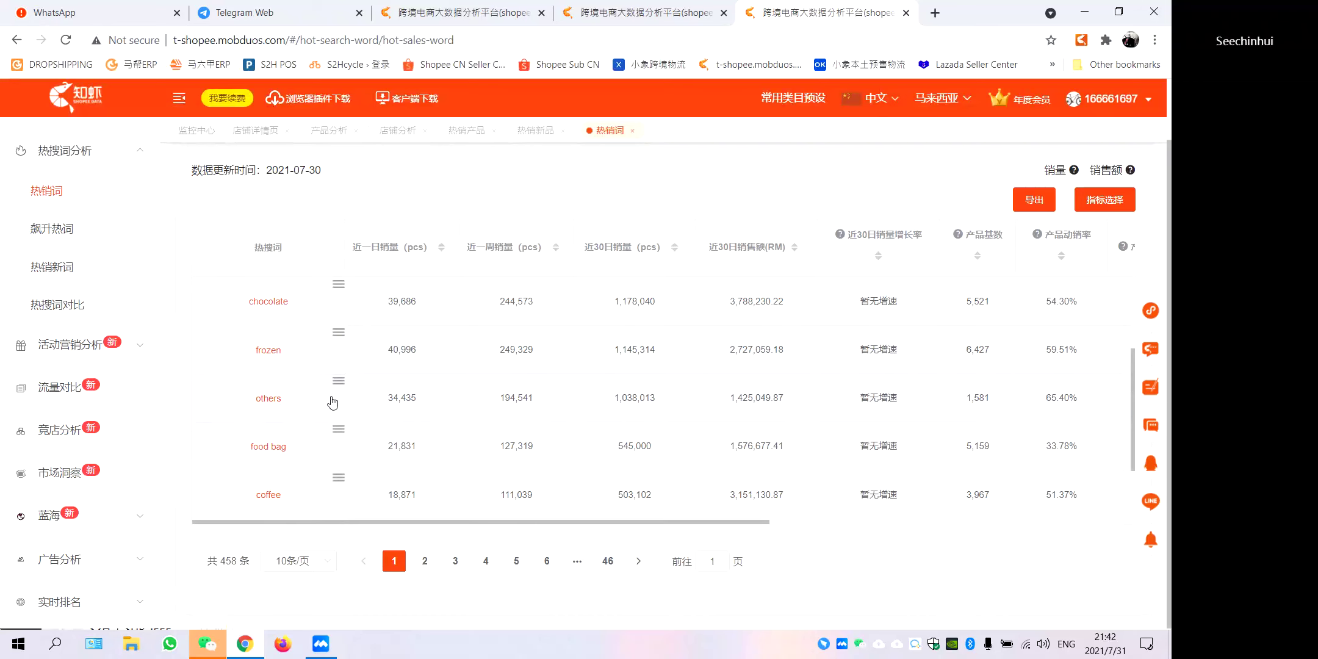
scroll(938, 368, "up", 2)
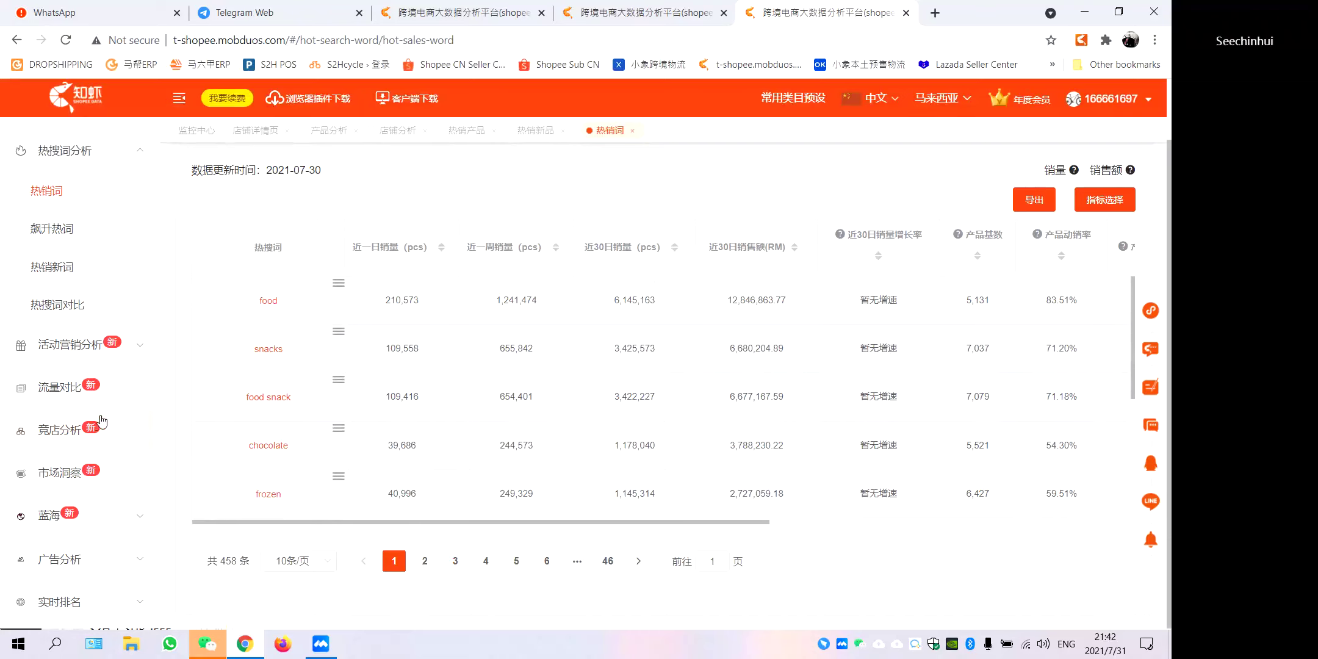
View the traffic comparison page, then scroll through the hot-search-word comparison page.
left_click(89, 396)
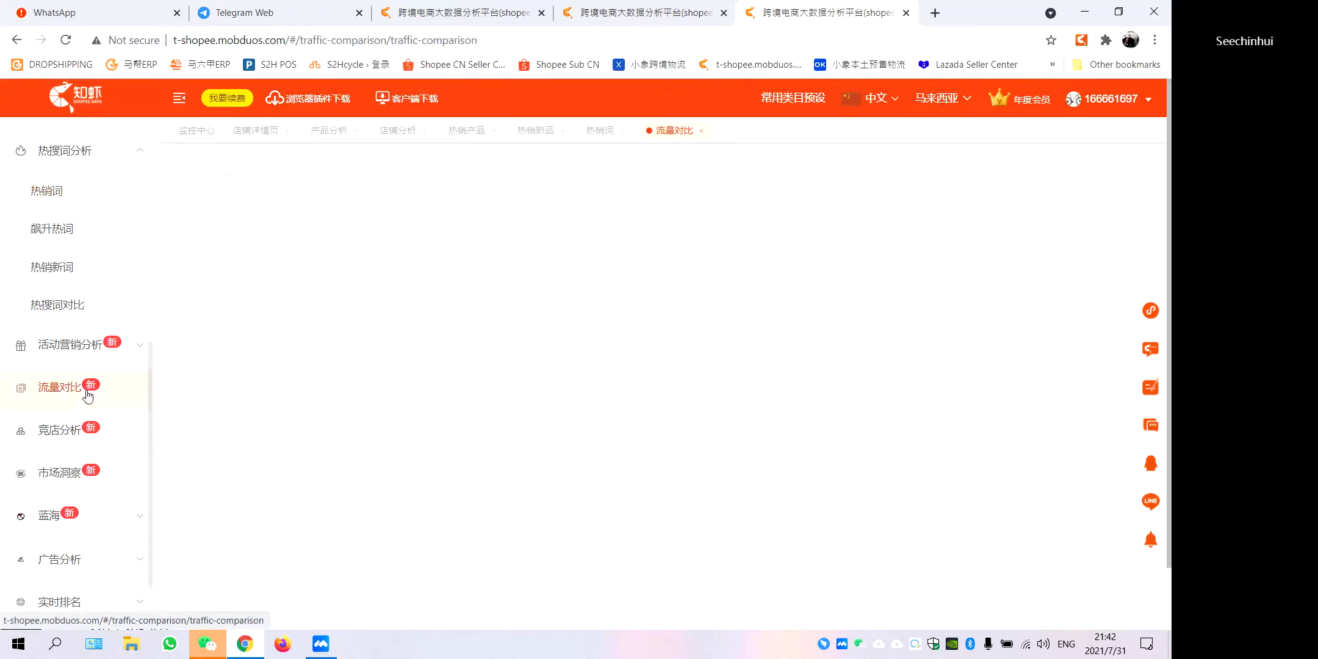
left_click(67, 317)
scroll(85, 427, "down", 1)
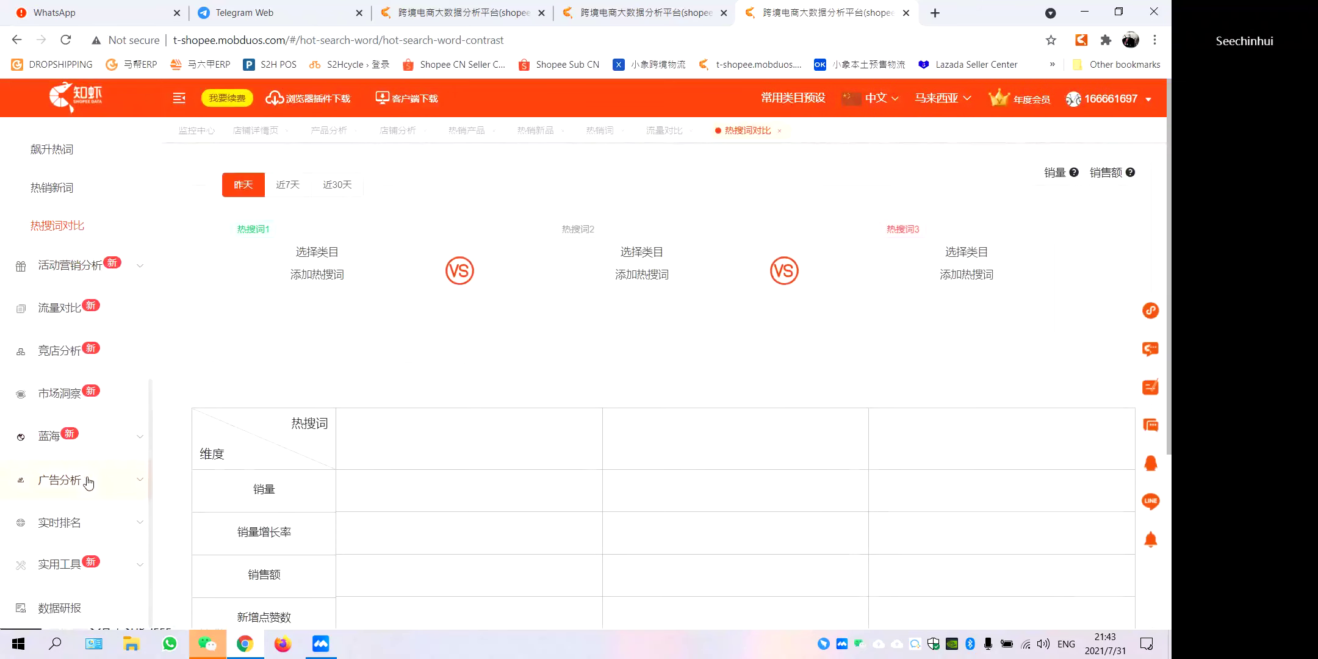
scroll(92, 580, "down", 4)
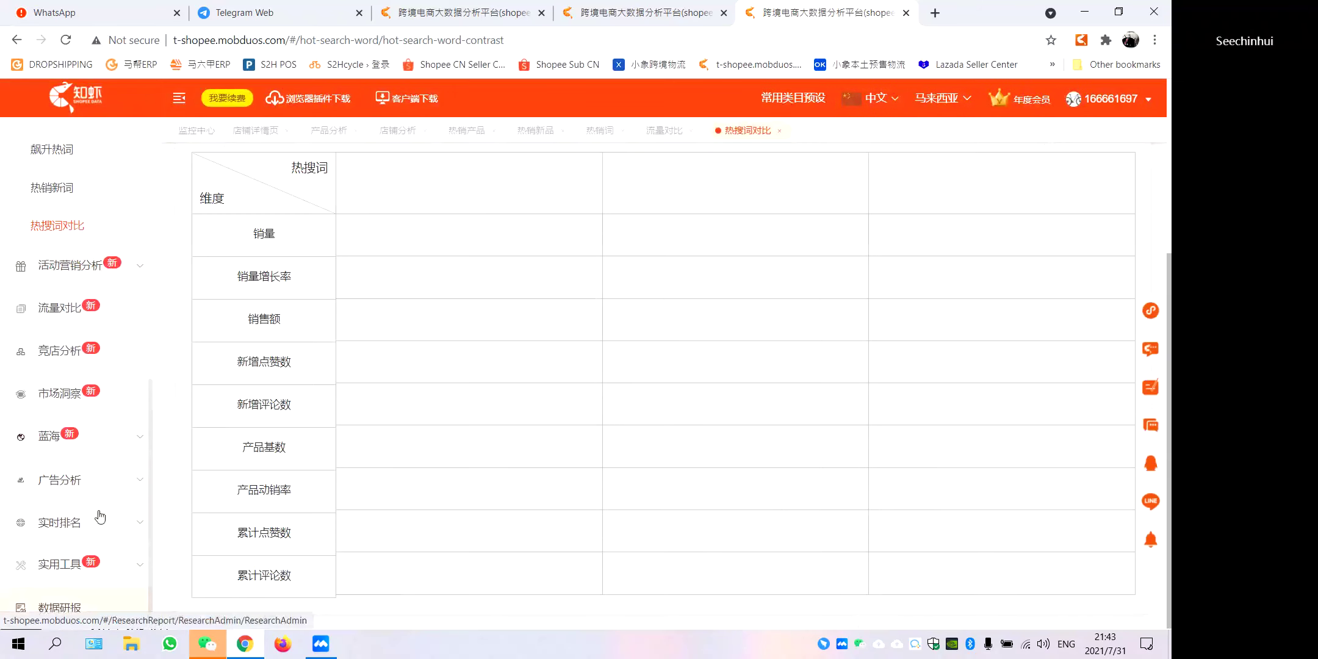
scroll(98, 428, "up", 6)
scroll(98, 395, "up", 1)
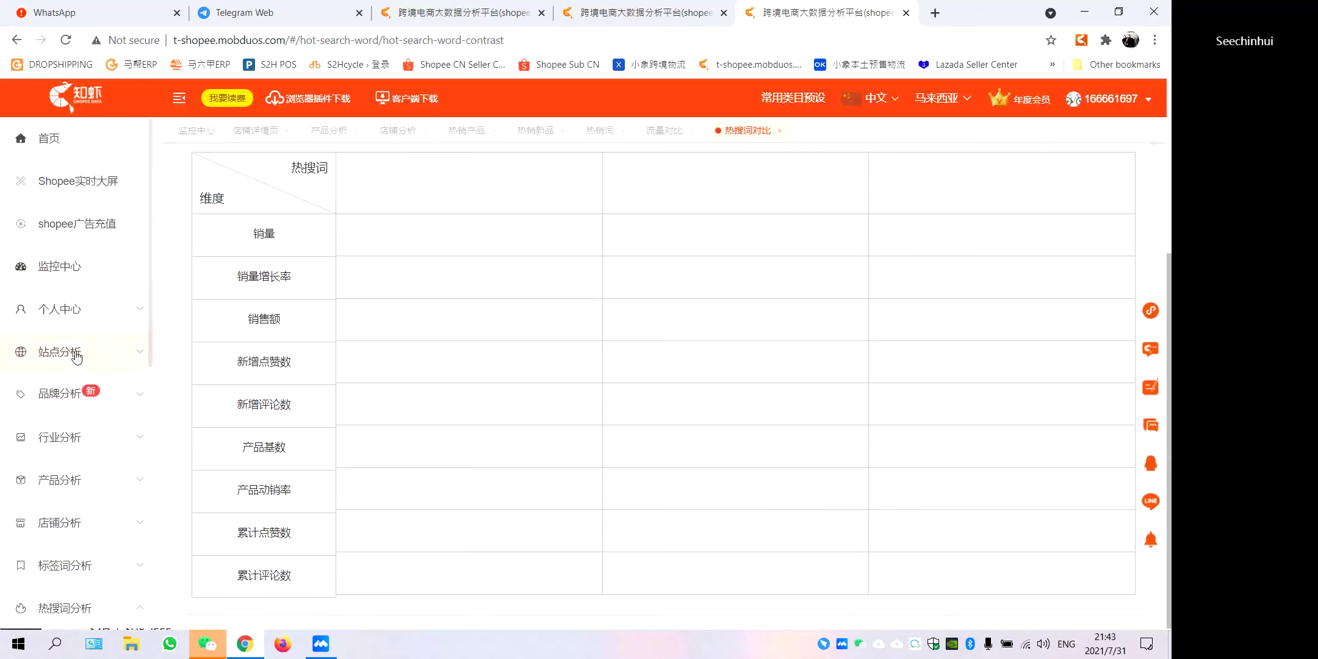
Browse the site-wide product analysis charts under site analysis, then return to the home page.
left_click(74, 351)
left_click(77, 393)
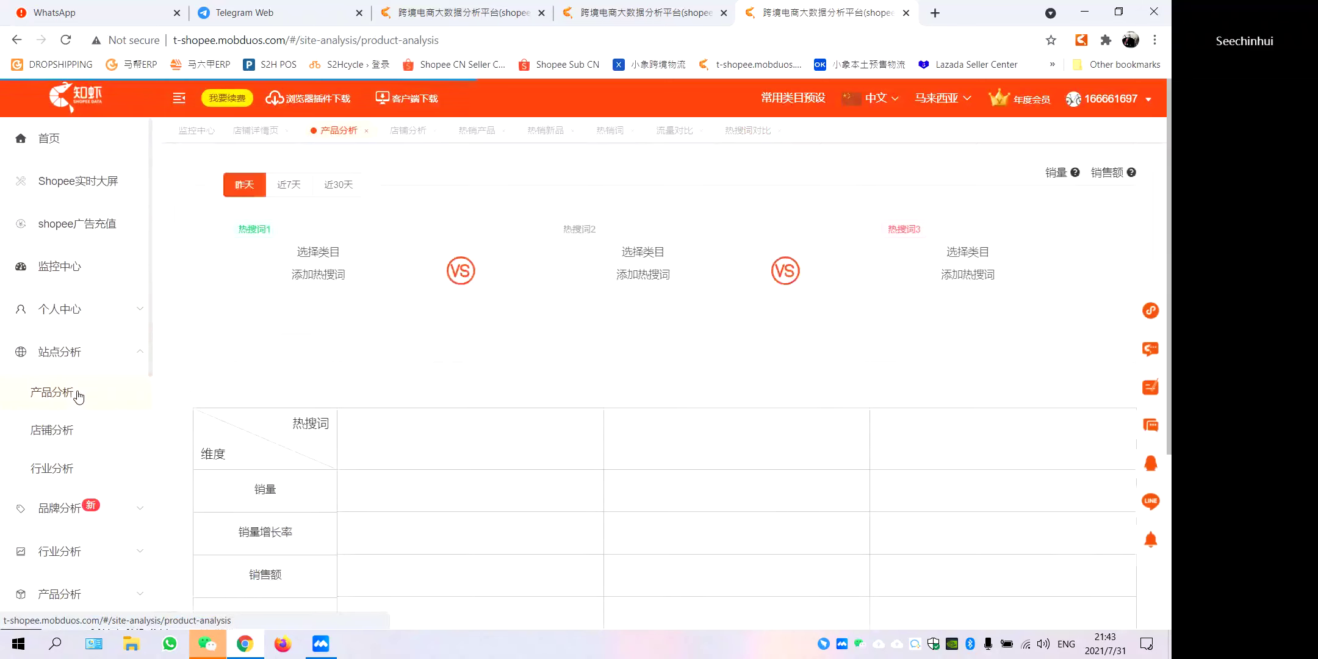
scroll(499, 339, "down", 5)
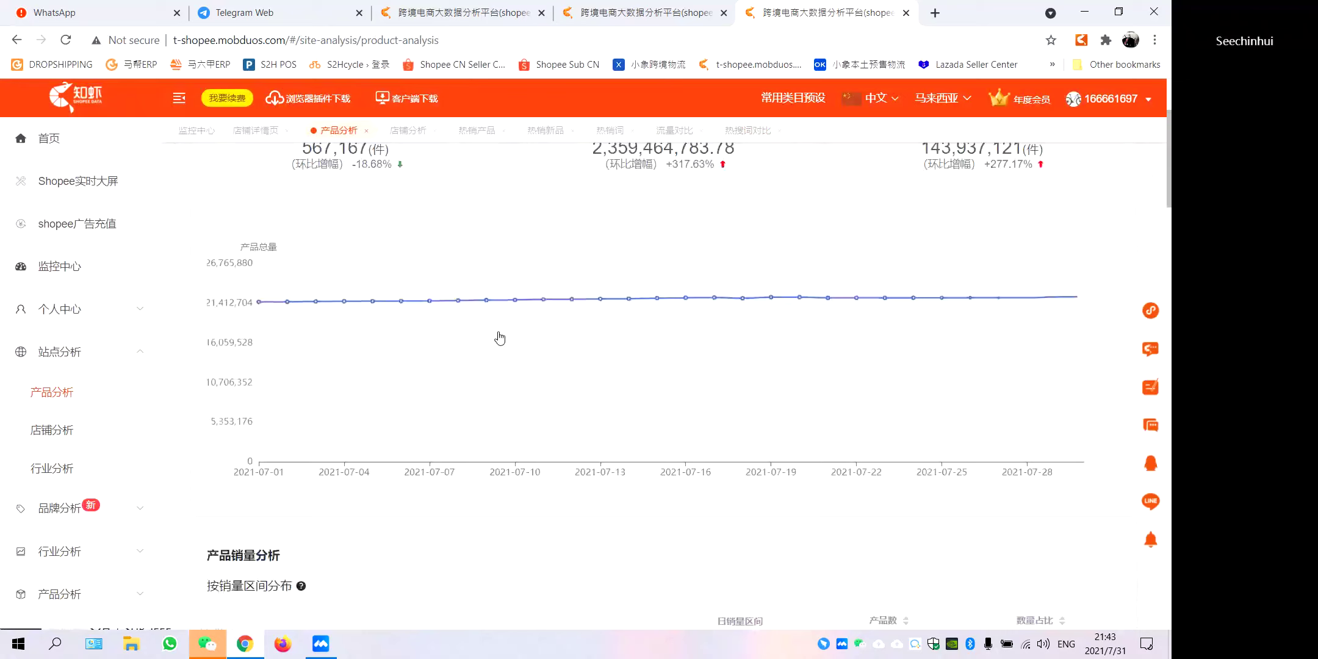
scroll(500, 338, "down", 8)
scroll(332, 333, "up", 5)
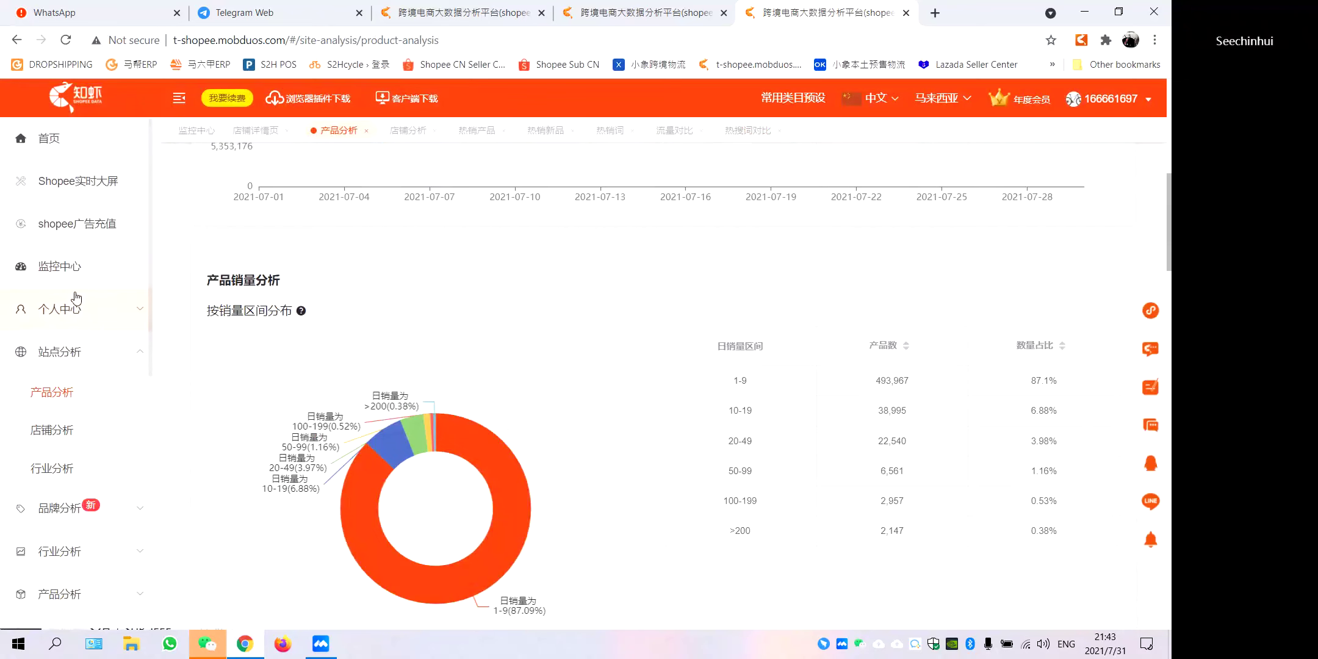
left_click(52, 141)
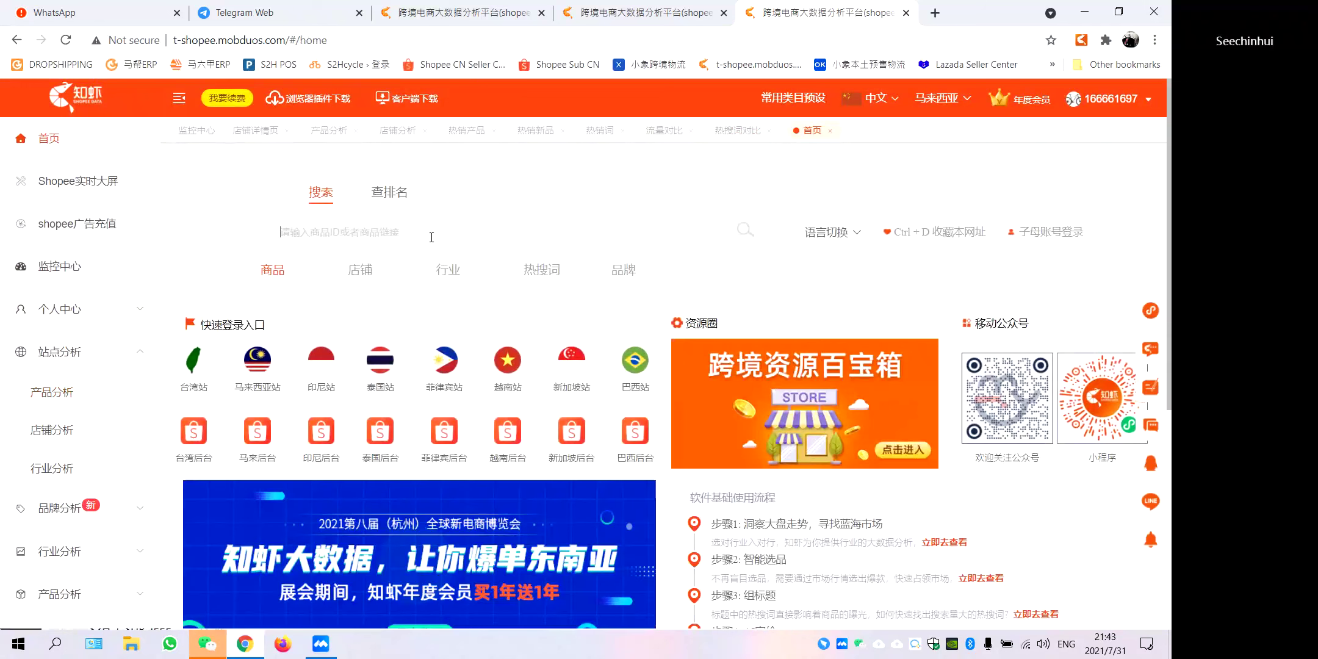
Show the home page product search's recent searches, then open a new browser tab to enter an address.
left_click(431, 237)
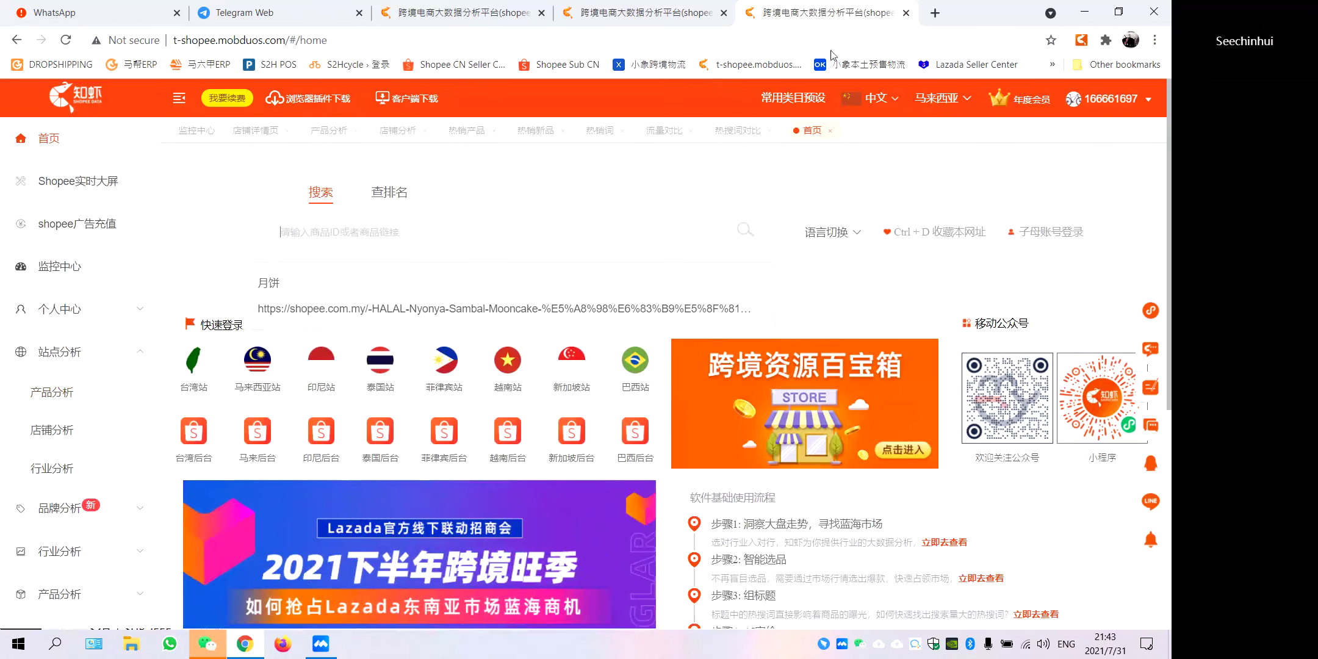
left_click(935, 13)
left_click(769, 41)
Load shopee.com.my in Simplified Chinese and dismiss the Shopee Shake popup.
type("www")
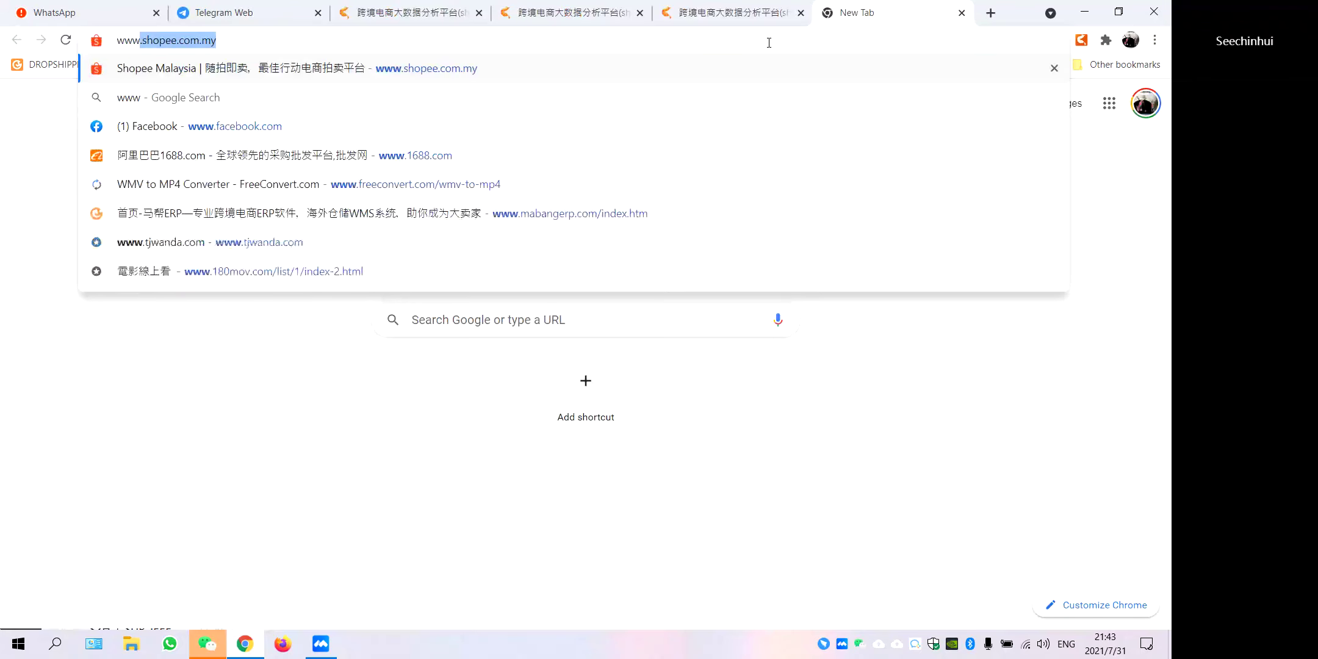
type(".shopee")
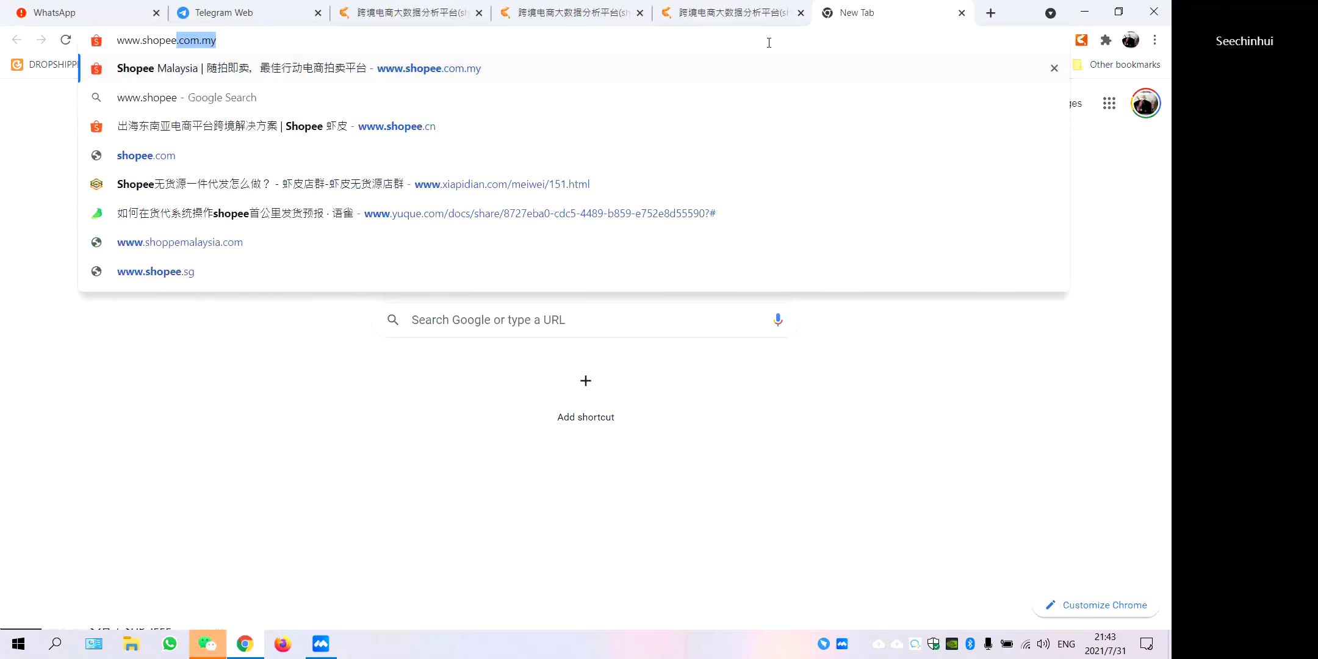
key("Return")
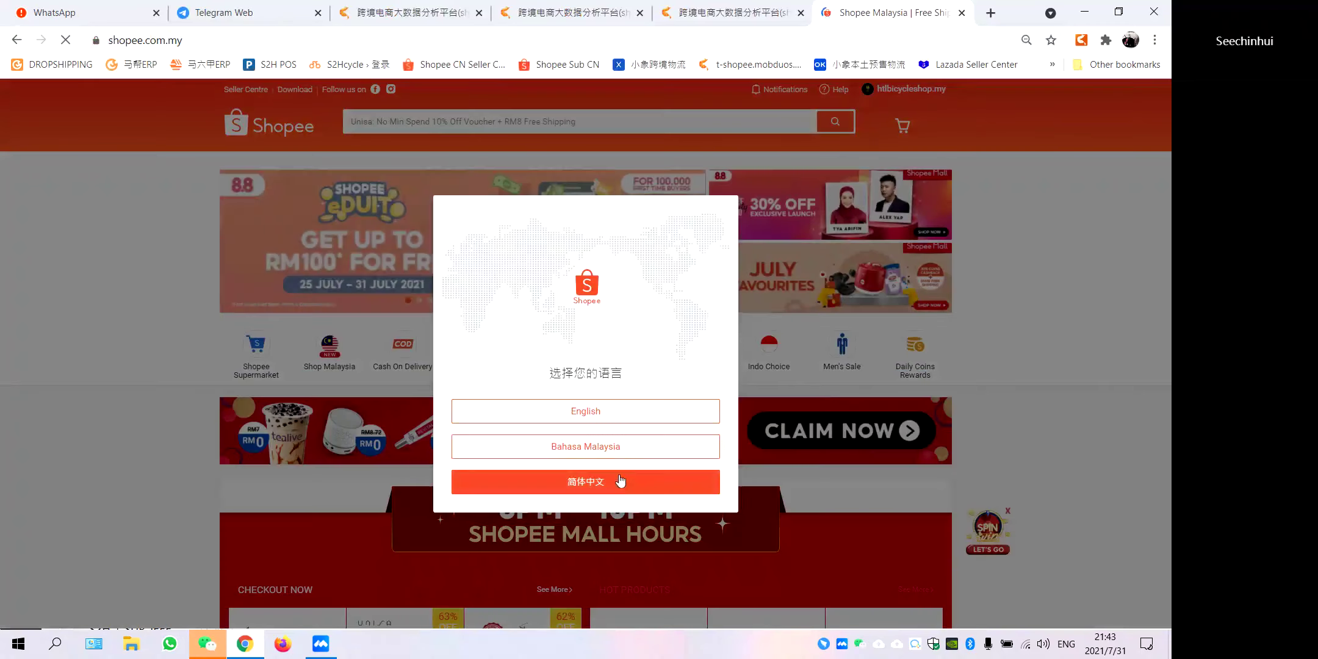
left_click(623, 479)
scroll(509, 296, "down", 1)
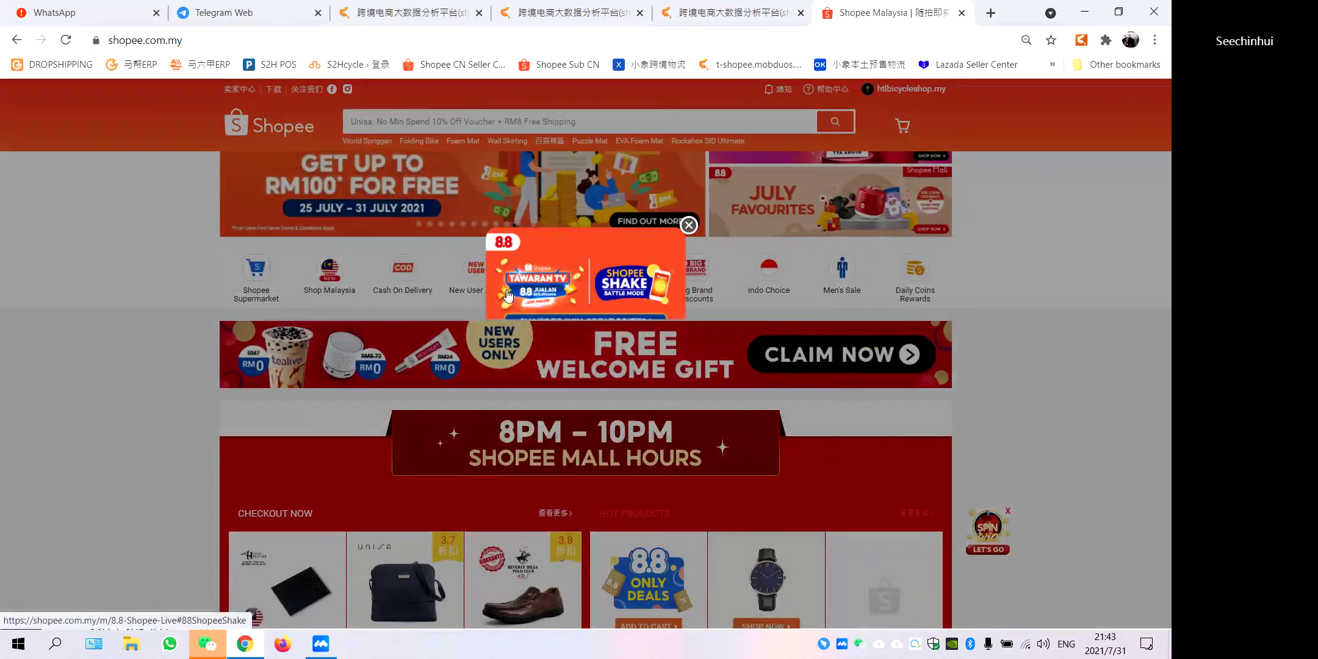
left_click(690, 230)
scroll(435, 368, "down", 5)
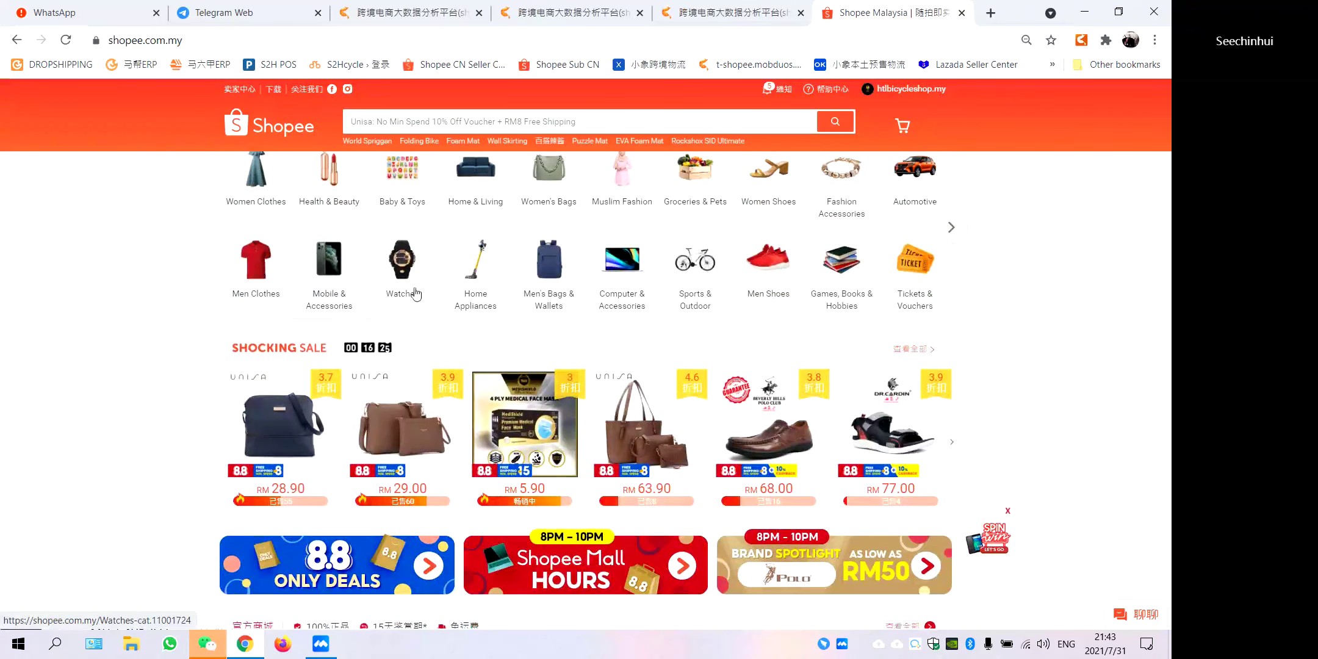
In Home & Living, sort by best-selling (最热销) and open the top Bigbox carton box listing.
left_click(479, 202)
scroll(493, 398, "down", 5)
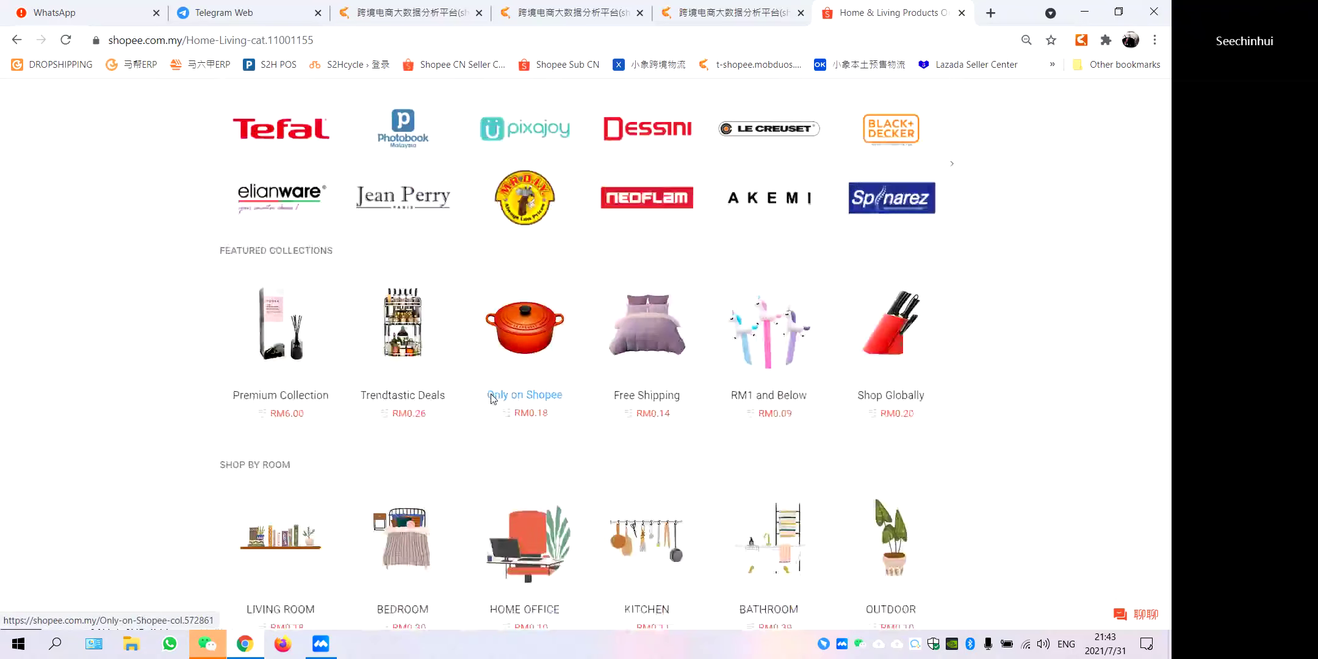
scroll(266, 523, "down", 1)
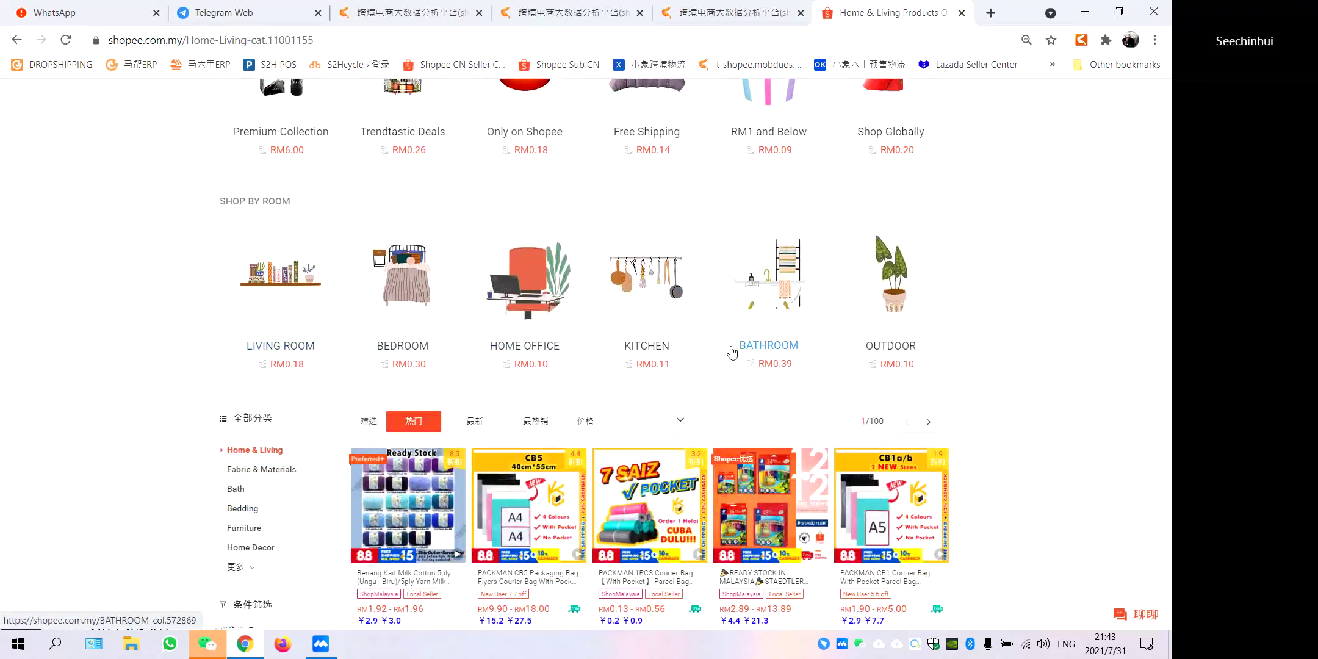
scroll(729, 350, "down", 3)
scroll(763, 269, "down", 2)
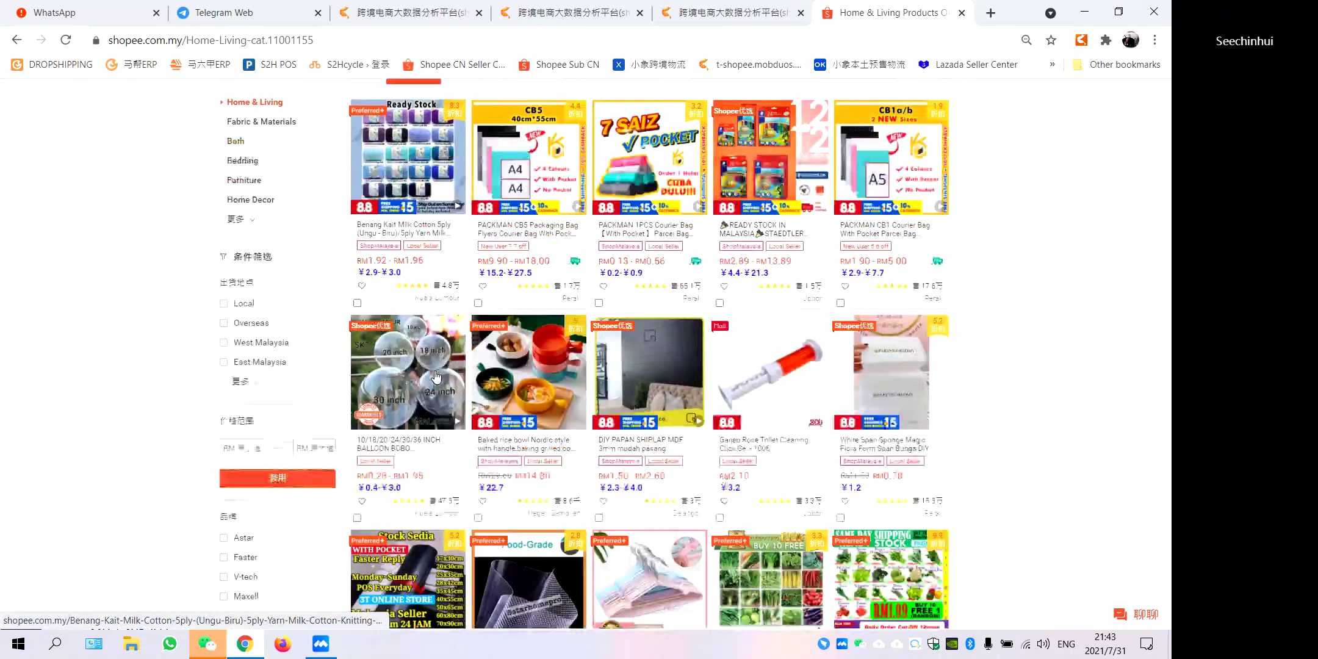
scroll(610, 287, "down", 1)
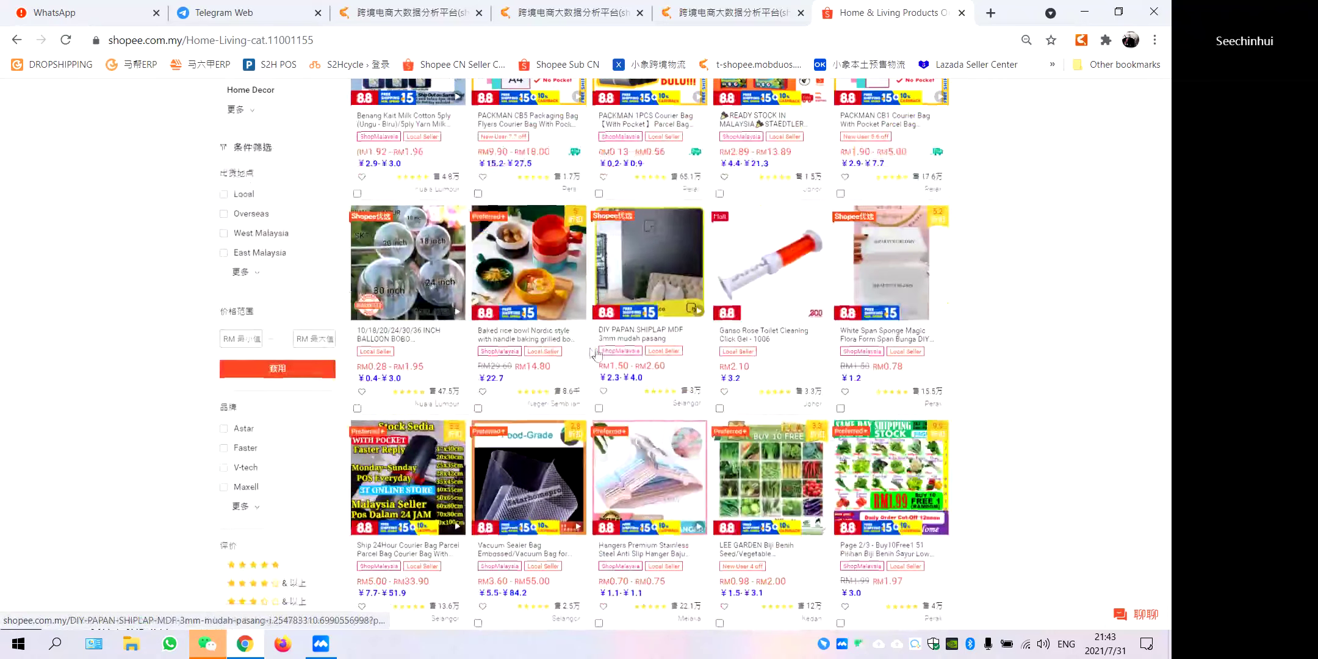
scroll(409, 338, "down", 2)
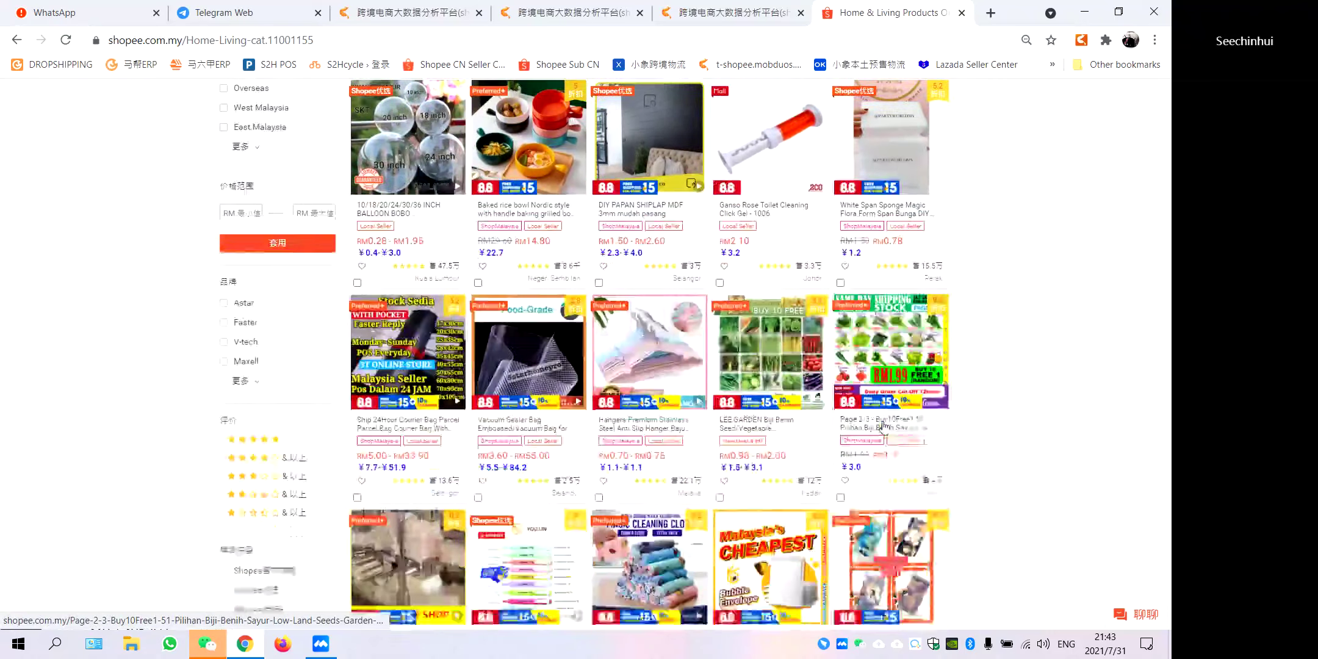
scroll(885, 426, "up", 3)
scroll(885, 426, "up", 2)
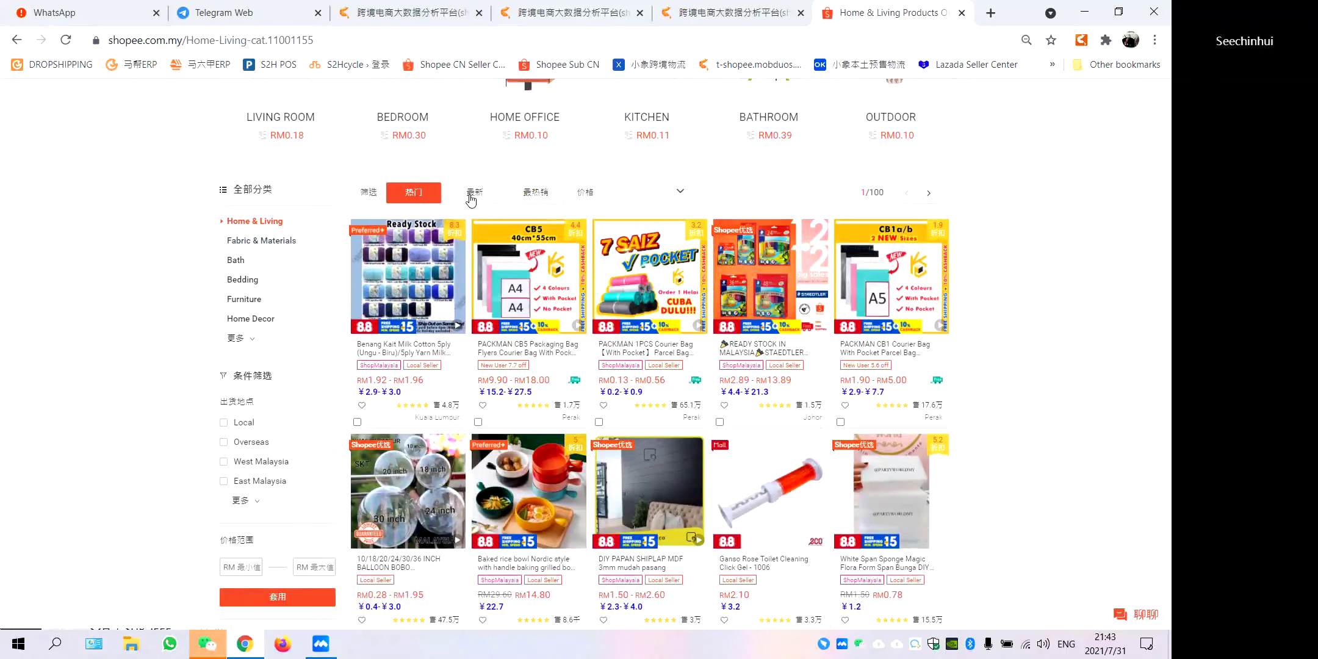
left_click(527, 192)
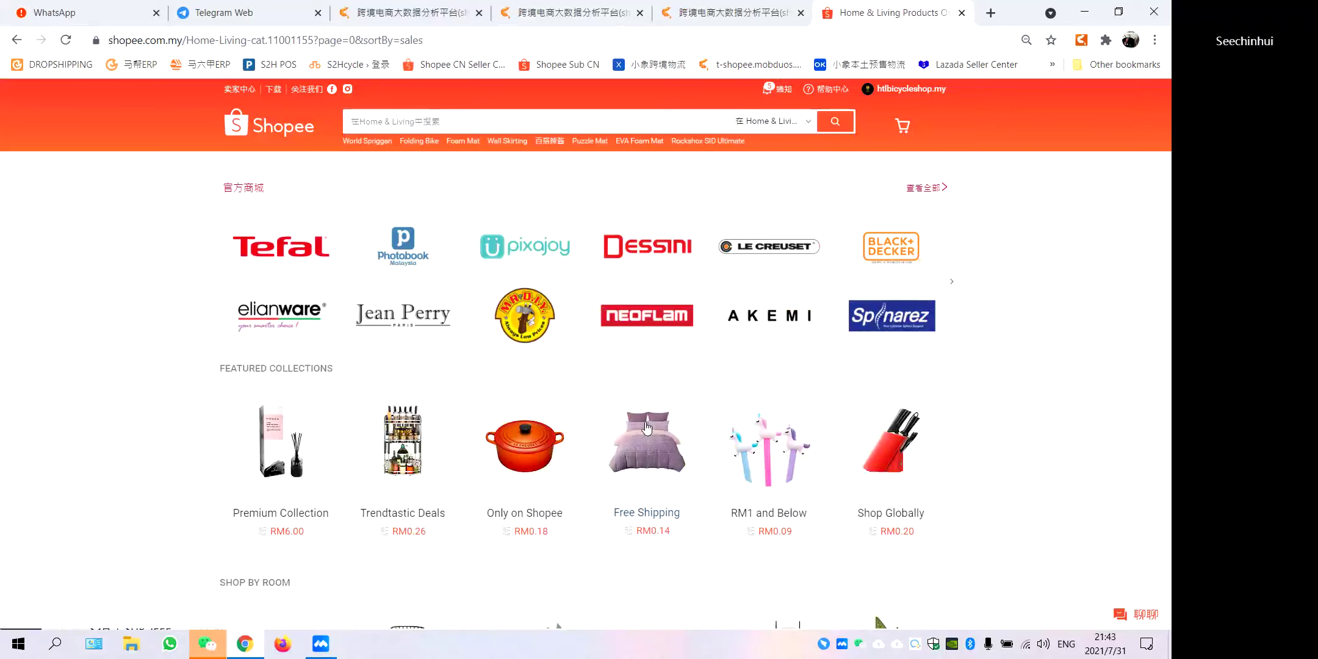
scroll(647, 429, "down", 5)
scroll(647, 428, "down", 5)
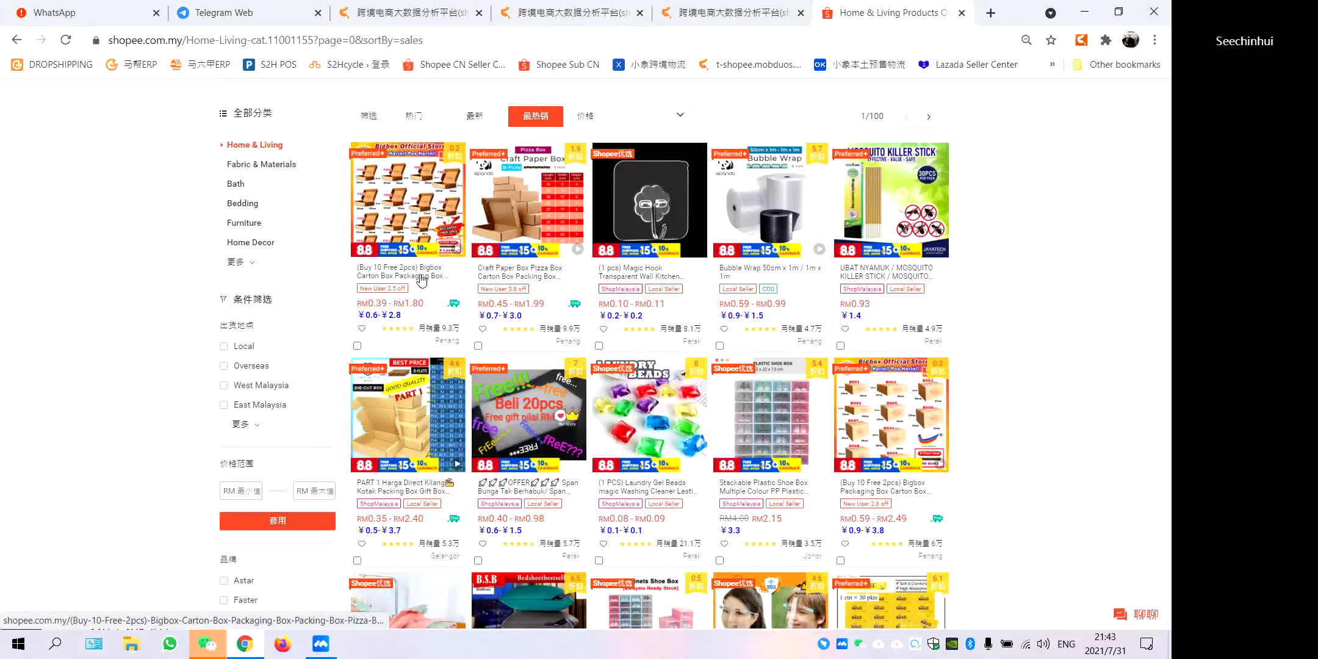
left_click(421, 281)
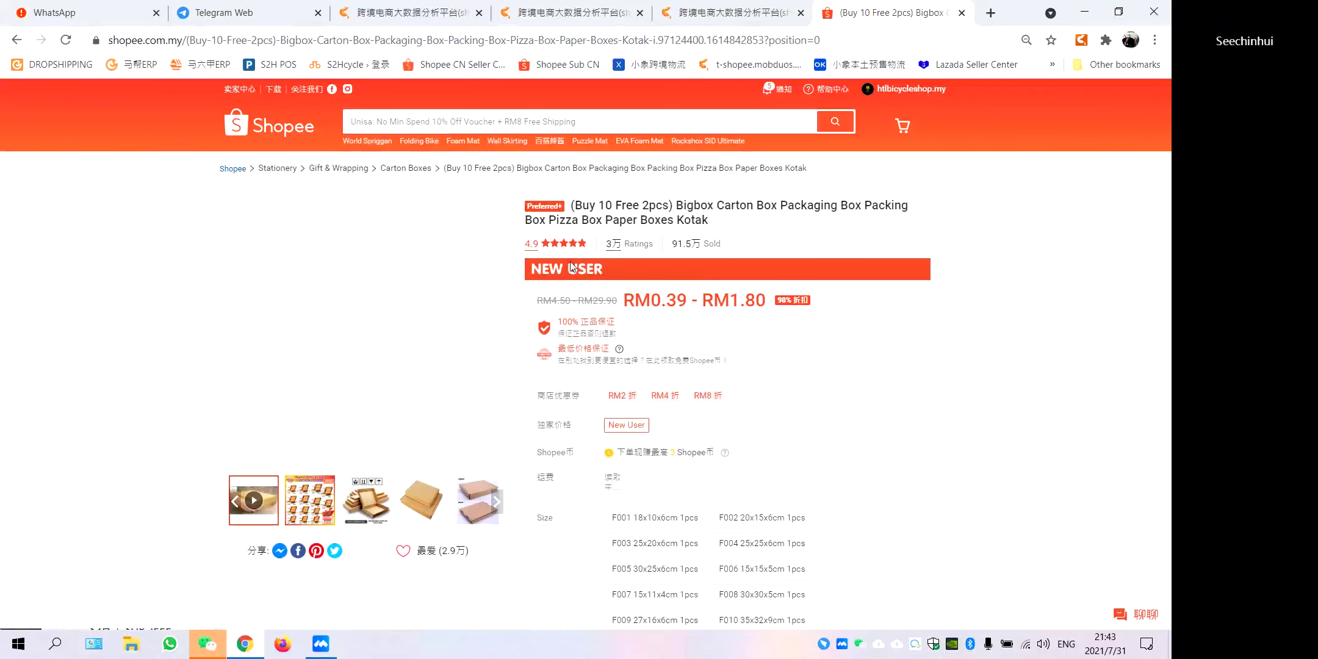
Copy the Bigbox carton box product URL and paste it into Zhixia's home page search box.
left_click_drag(708, 221, 571, 204)
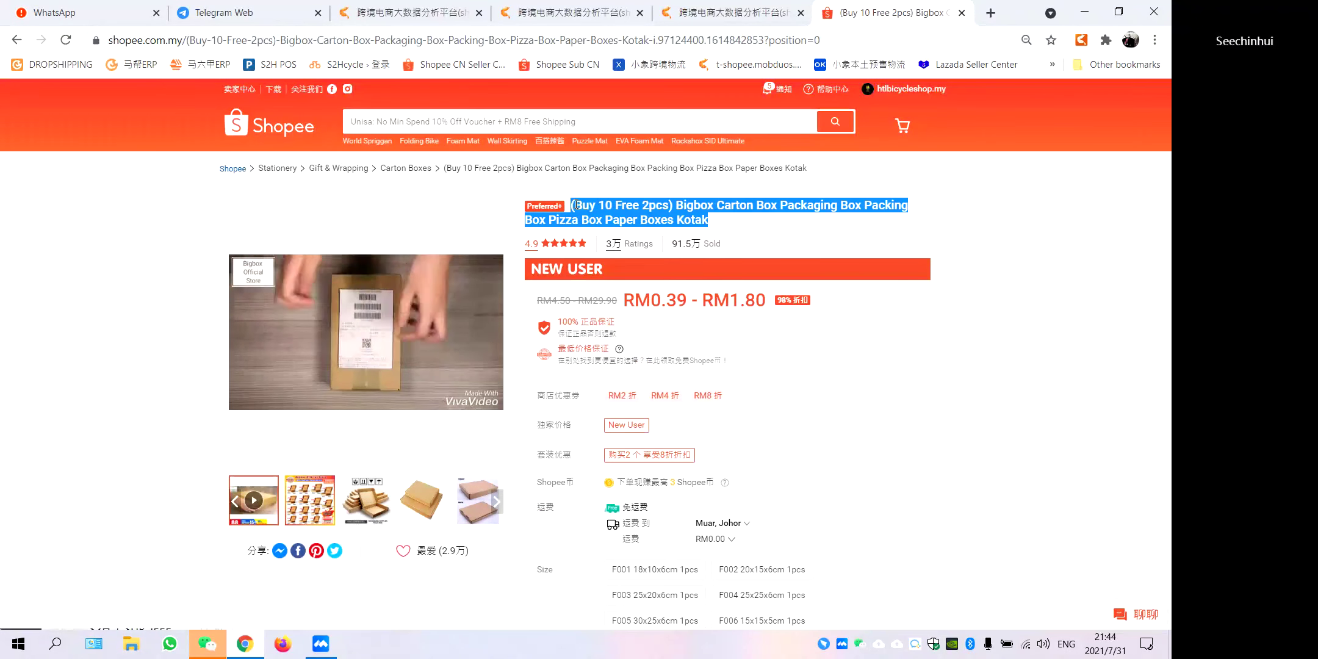
left_click(781, 42)
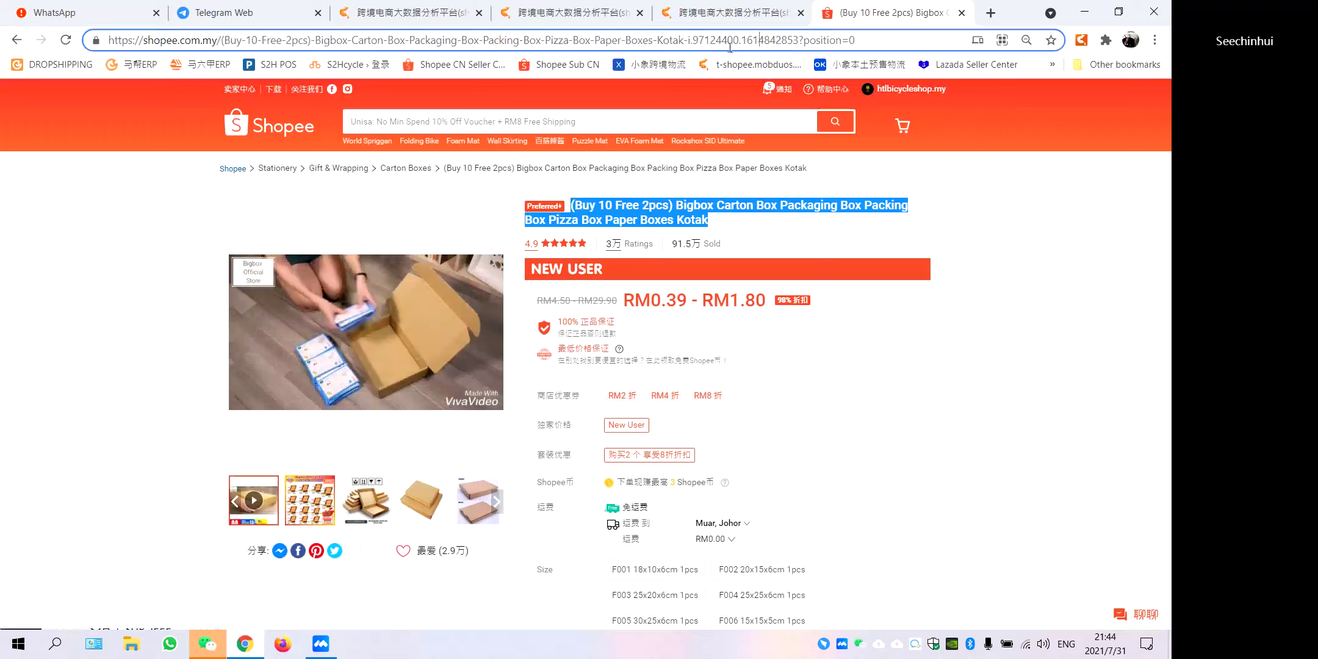
left_click(758, 42)
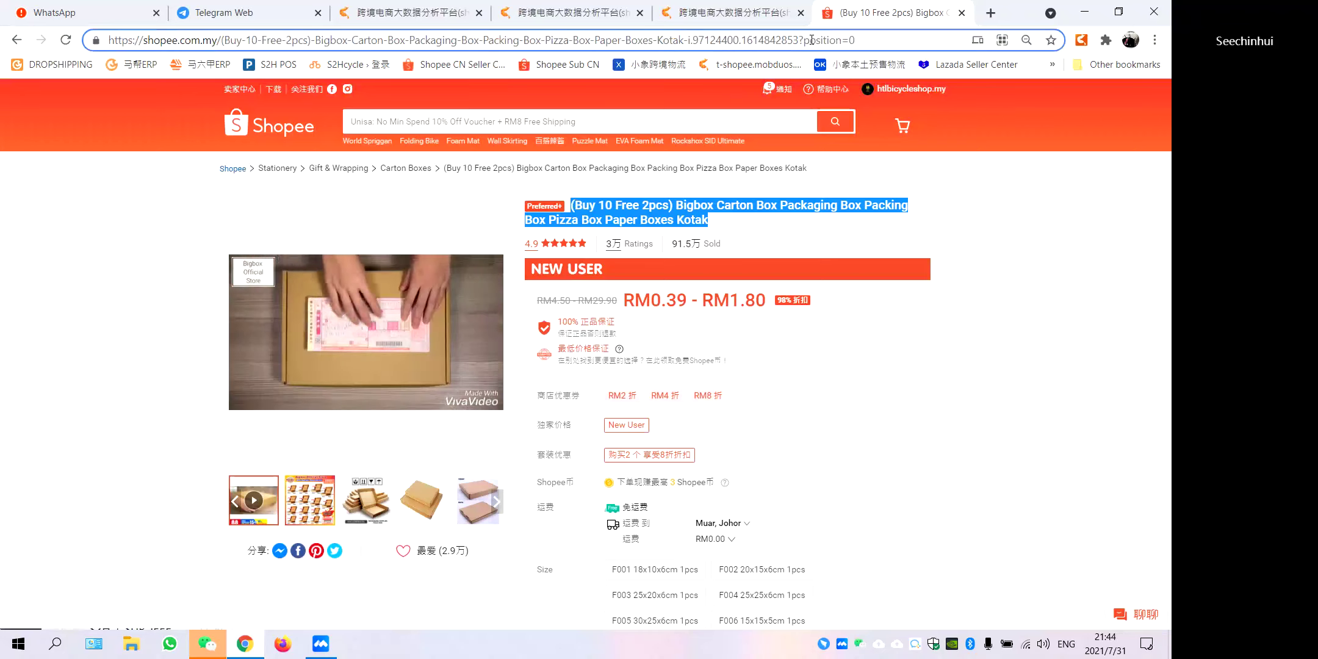
left_click_drag(870, 40, 80, 30)
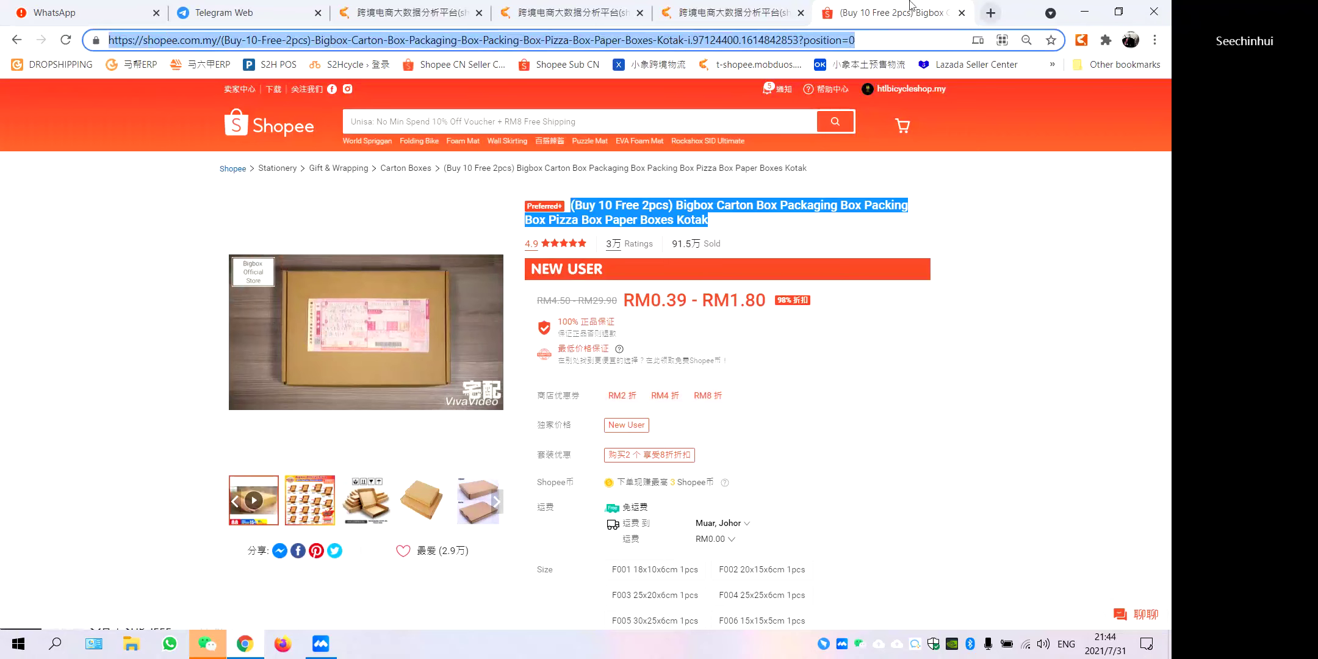
left_click(748, 13)
key("ctrl+v")
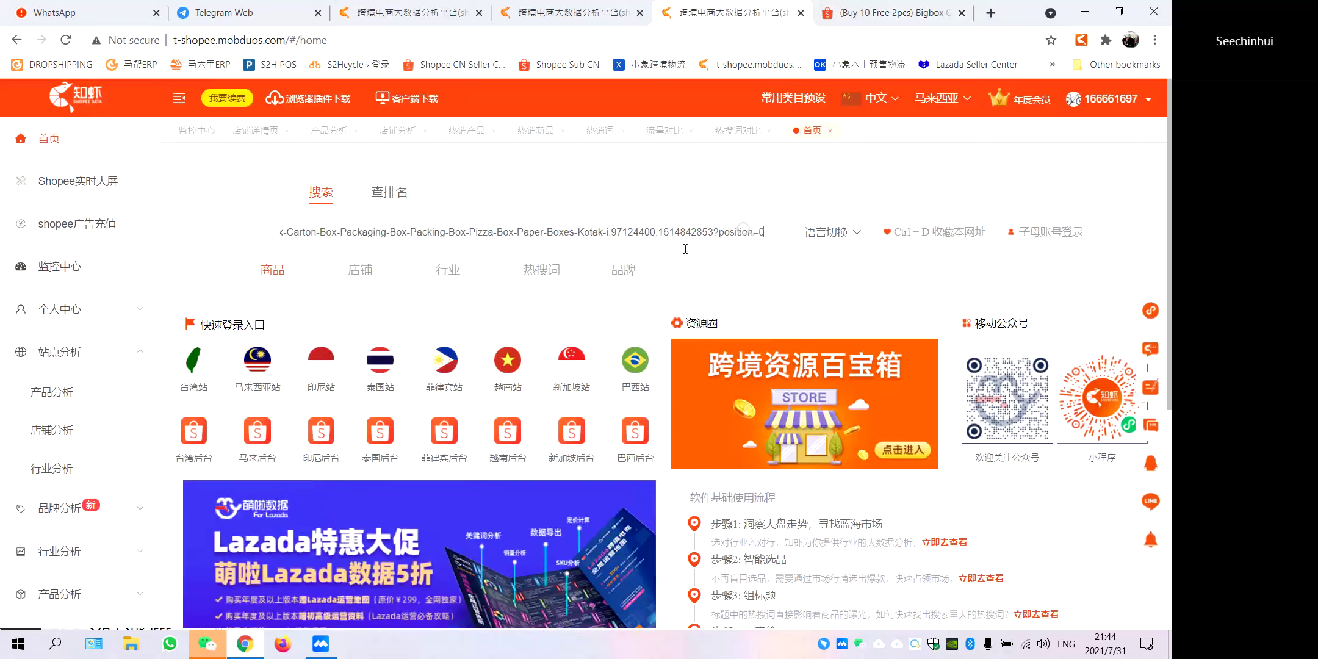
Look up the pasted product's sales details and select its shop ID 97124400.
left_click(743, 232)
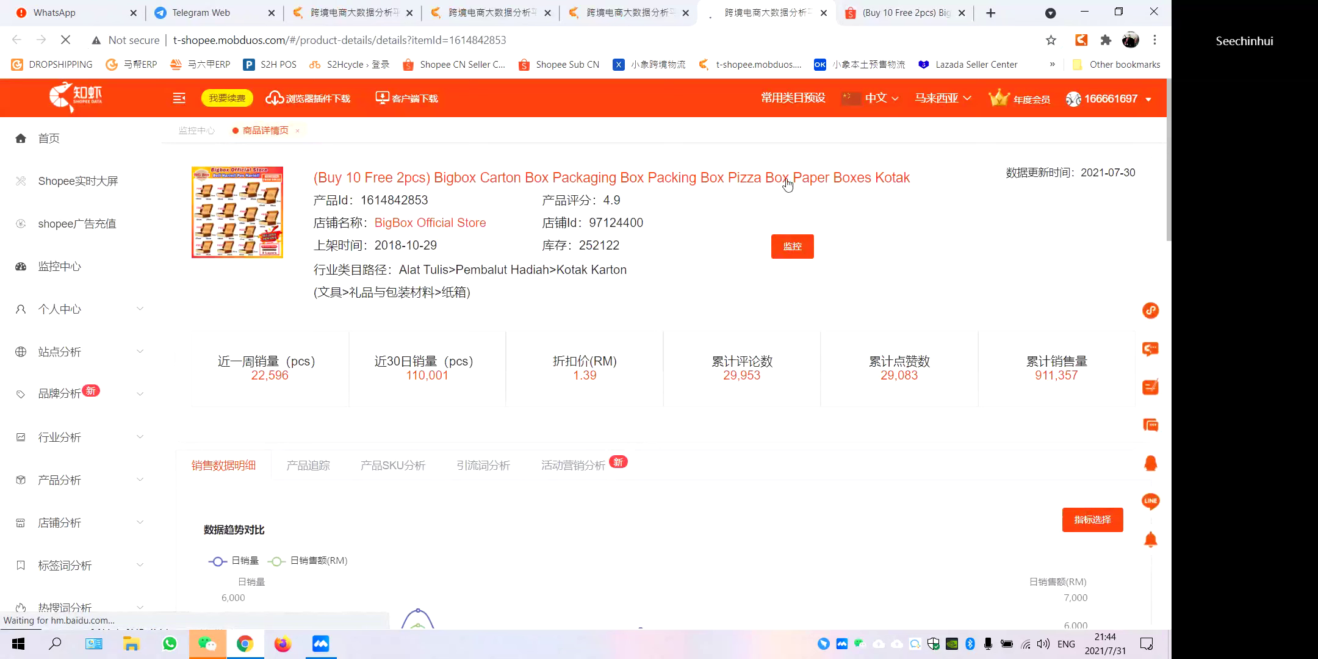
scroll(900, 188, "down", 3)
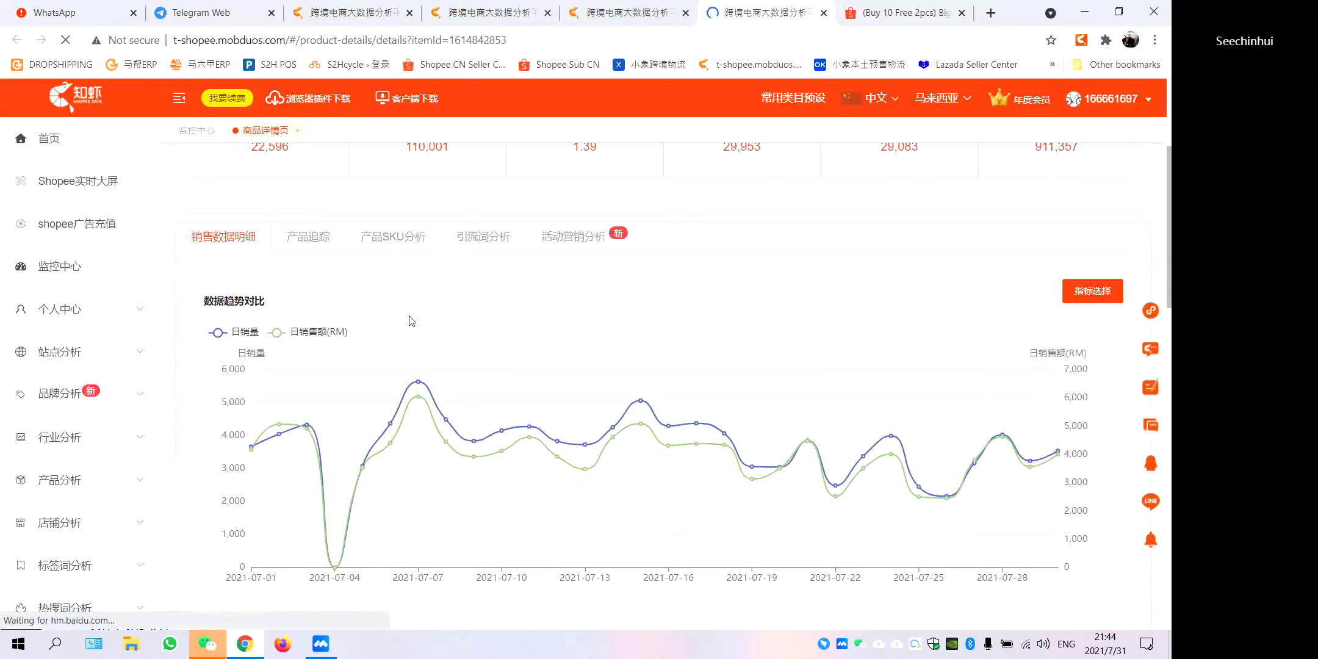
scroll(411, 321, "down", 1)
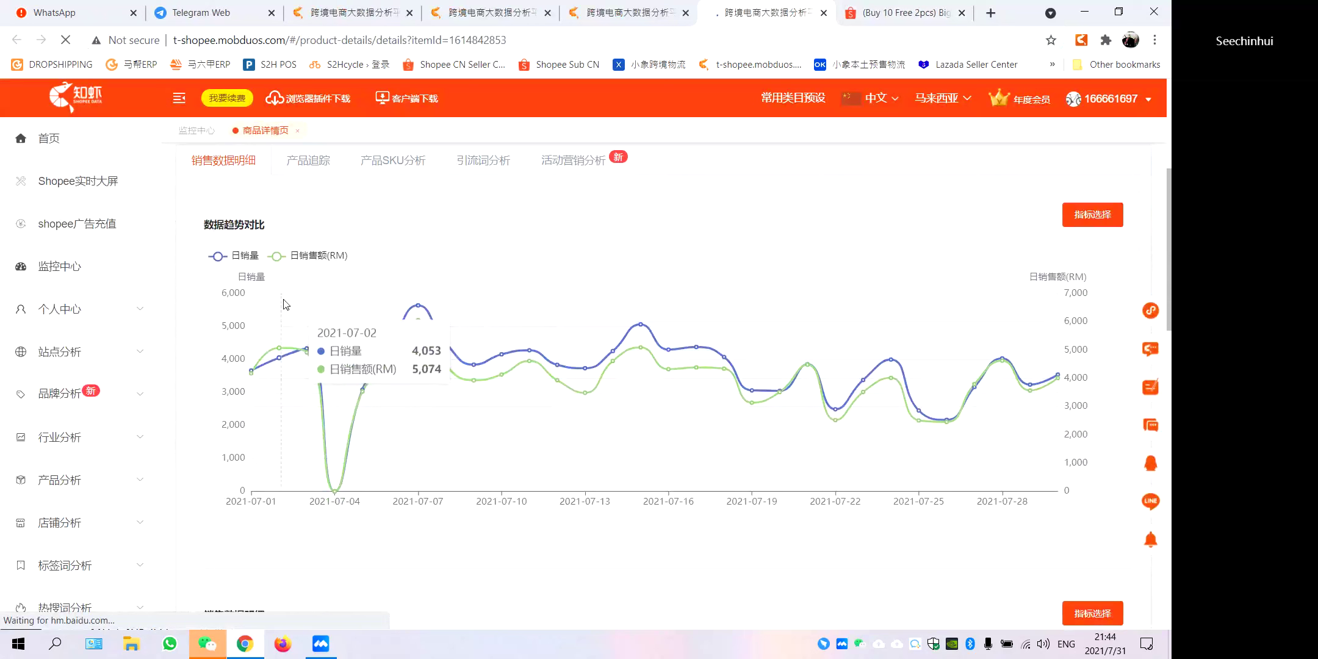
mouse_move(423, 315)
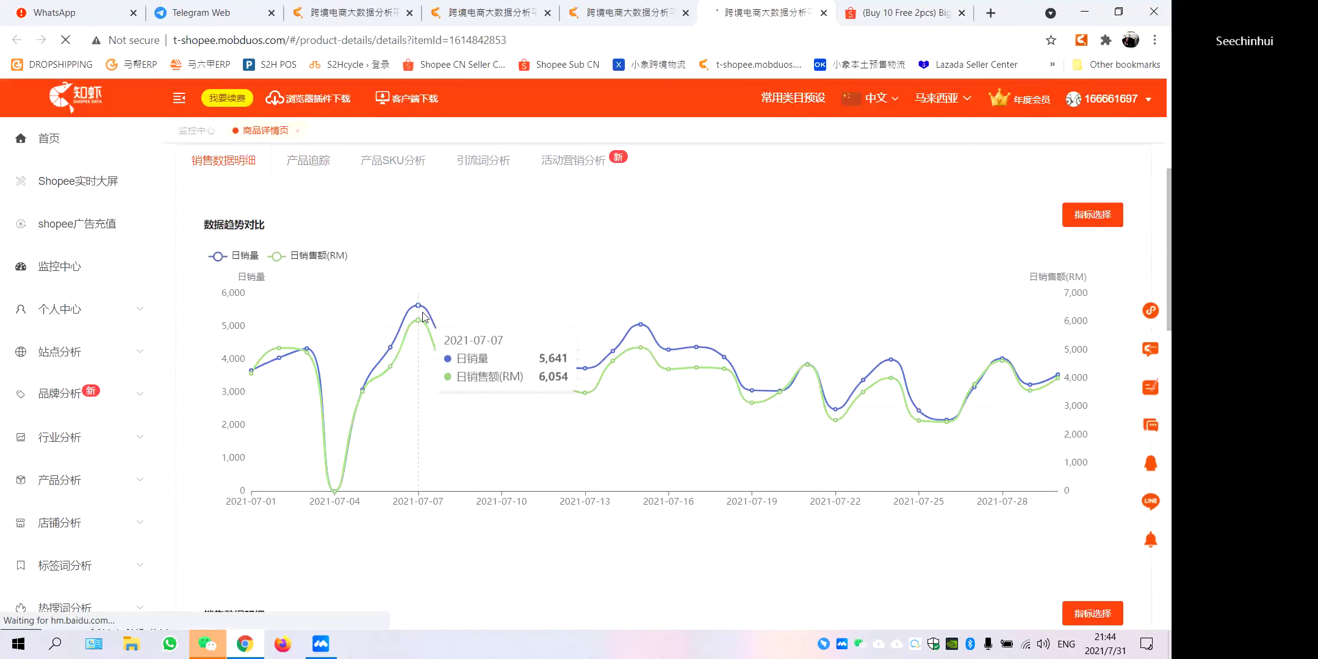
scroll(421, 322, "down", 5)
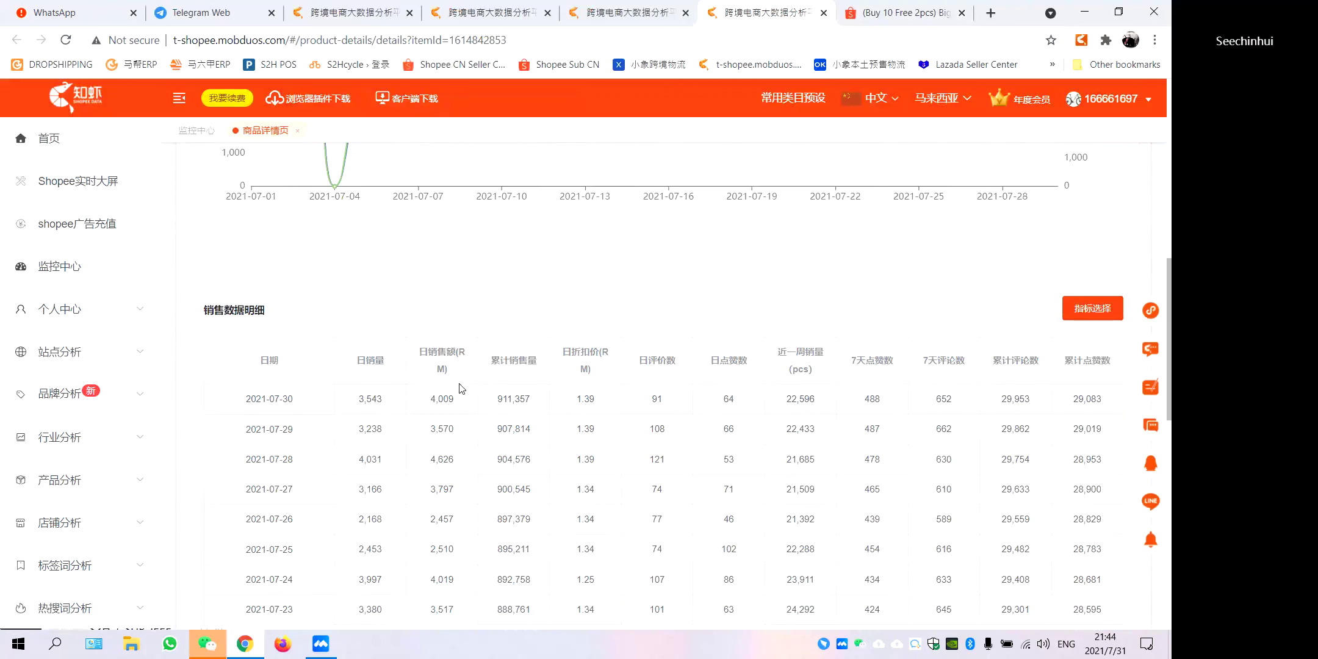
scroll(432, 400, "up", 15)
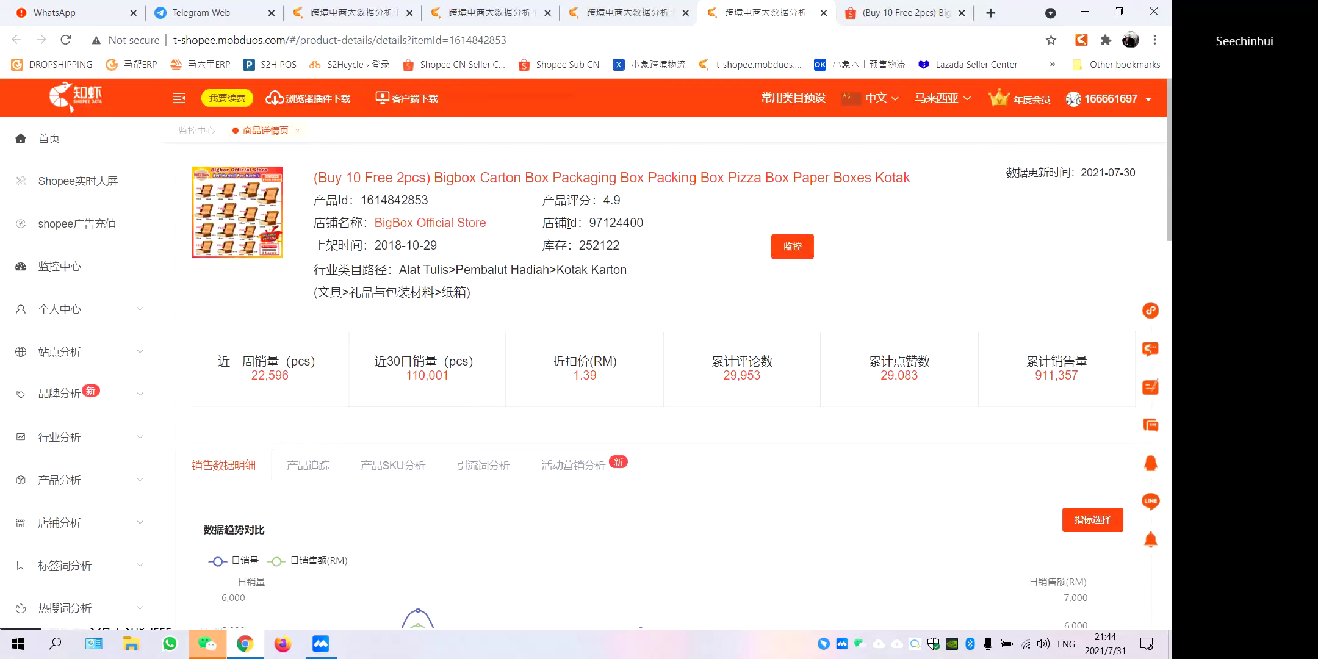
left_click_drag(643, 226, 588, 222)
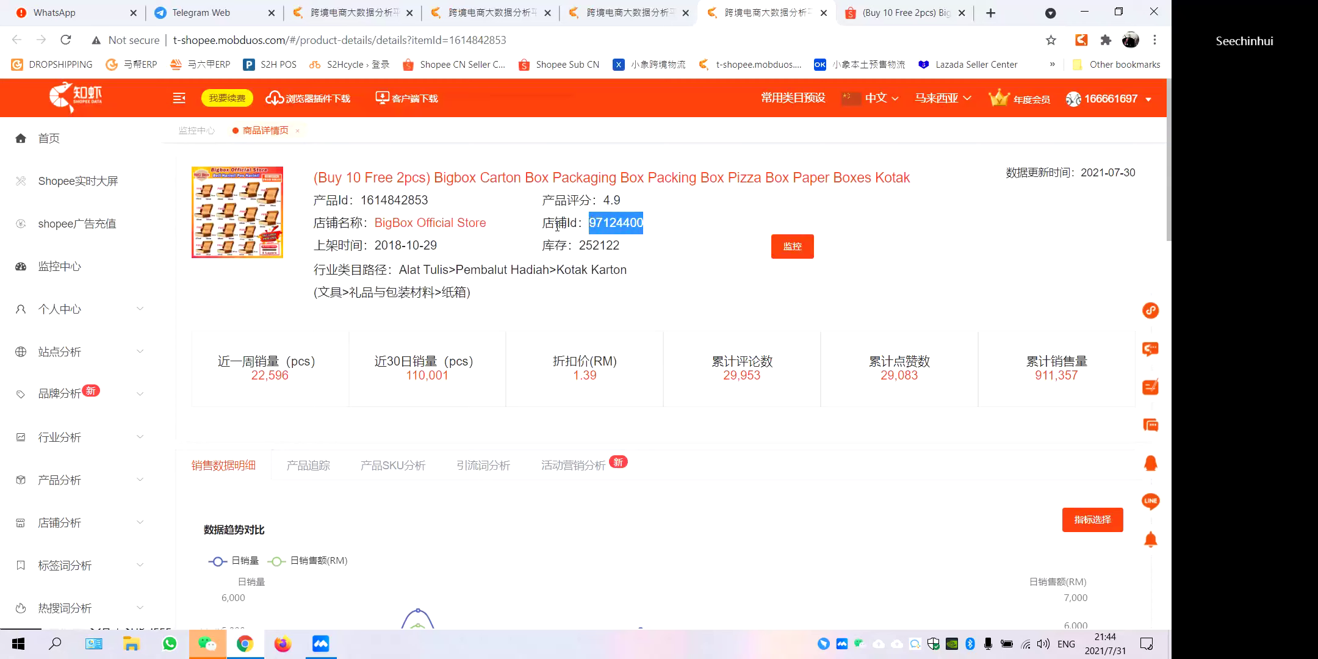
Close the product tab, replace the home search text with shop ID 97124400, and search it.
left_click(823, 12)
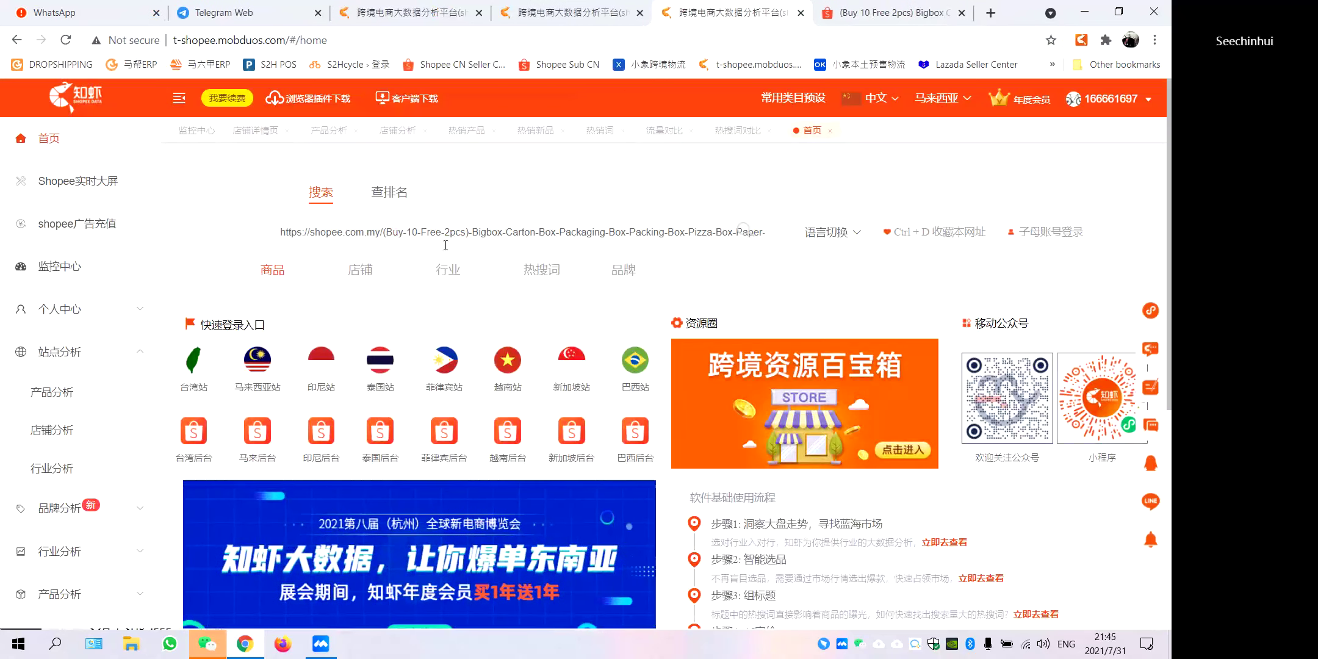
left_click(681, 237)
key("BackSpace")
key("BackSpace")
key("BackSpace")
key("BackSpace")
key("BackSpace")
key("BackSpace")
key("BackSpace")
key("BackSpace")
key("BackSpace")
key("BackSpace")
key("BackSpace")
key("BackSpace")
key("BackSpace")
key("BackSpace")
key("BackSpace")
key("BackSpace")
key("BackSpace")
key("BackSpace")
key("BackSpace")
key("BackSpace")
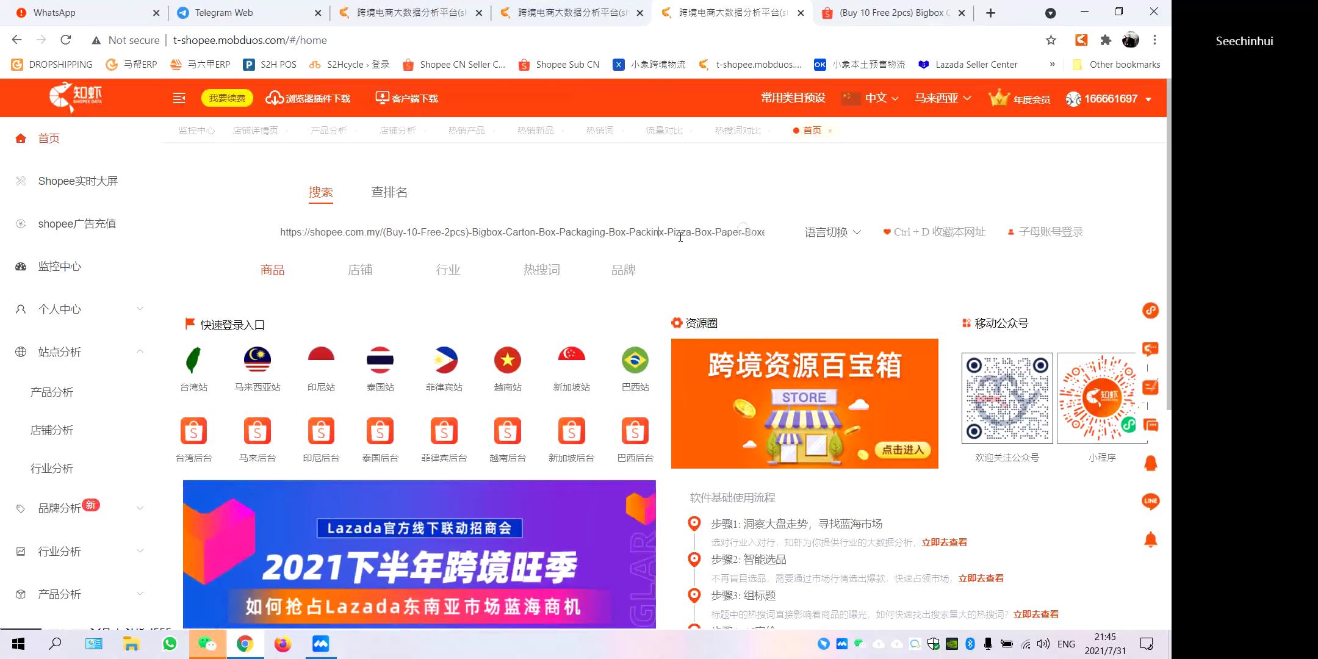
key("BackSpace")
key("BackSpace")
key("BackSpace")
key("BackSpace")
key("BackSpace")
key("BackSpace")
key("BackSpace")
key("BackSpace")
key("BackSpace")
key("BackSpace")
key("BackSpace")
key("BackSpace")
key("BackSpace")
key("BackSpace")
key("BackSpace")
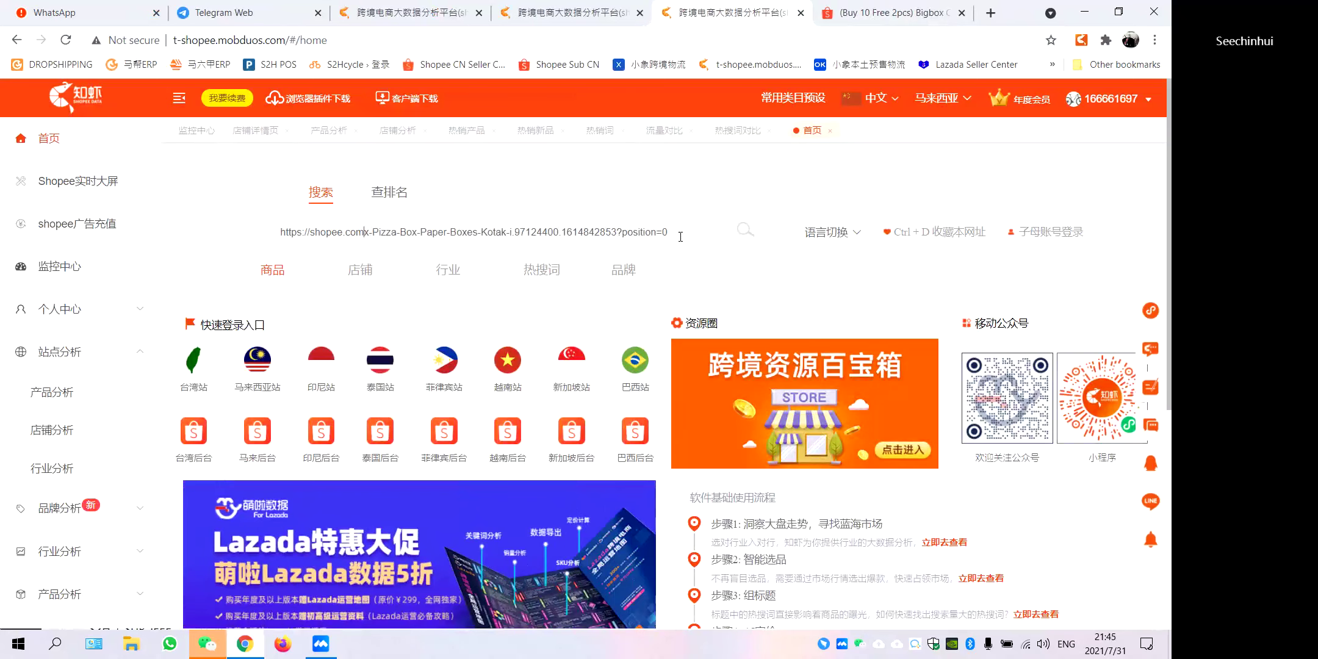
left_click_drag(682, 232, 278, 232)
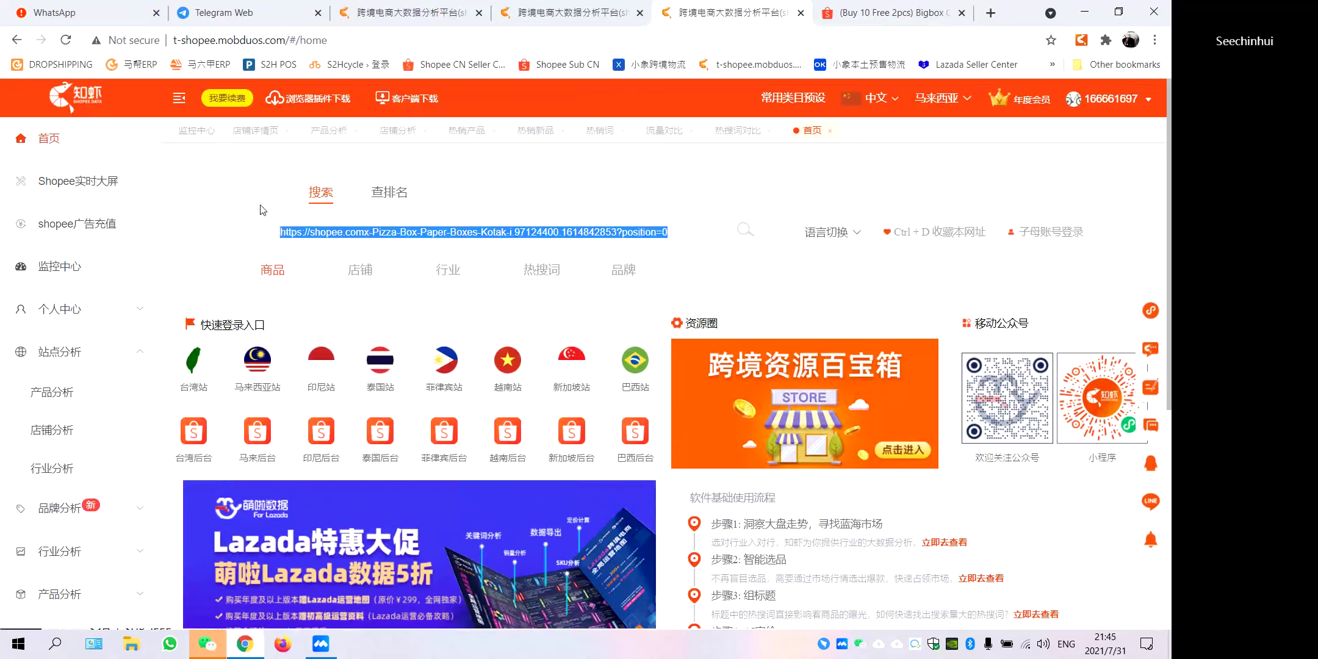
type("97124400")
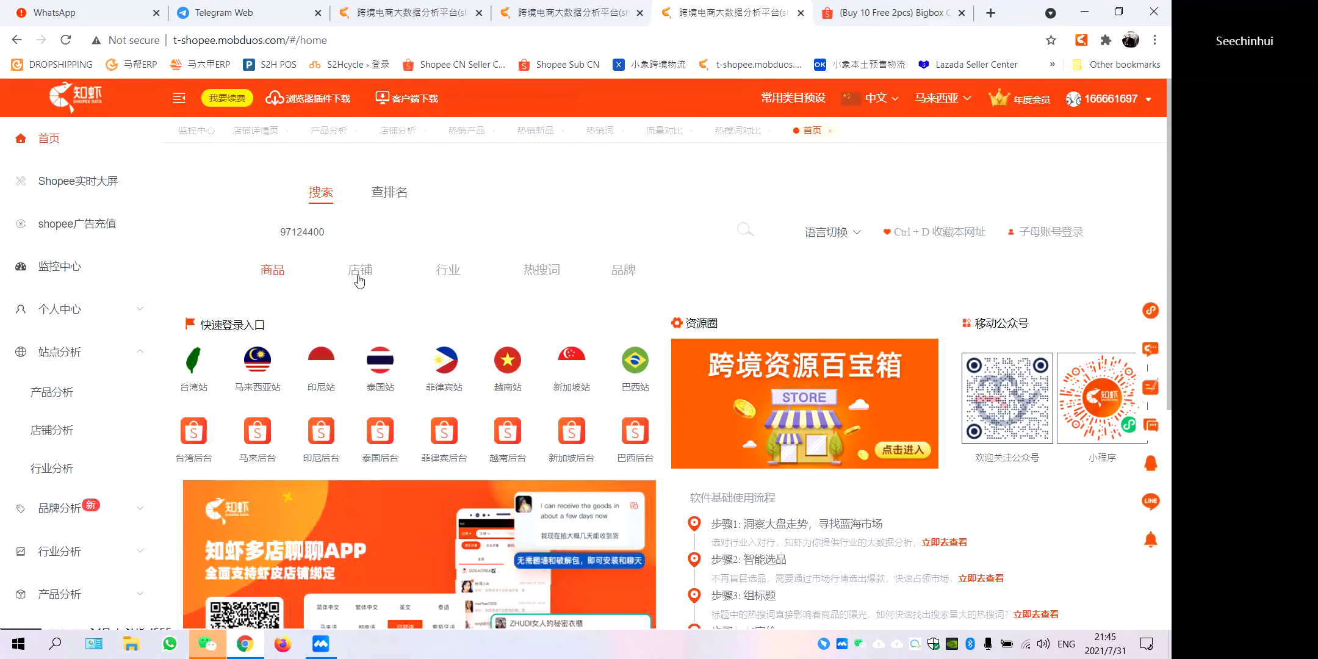
left_click(743, 234)
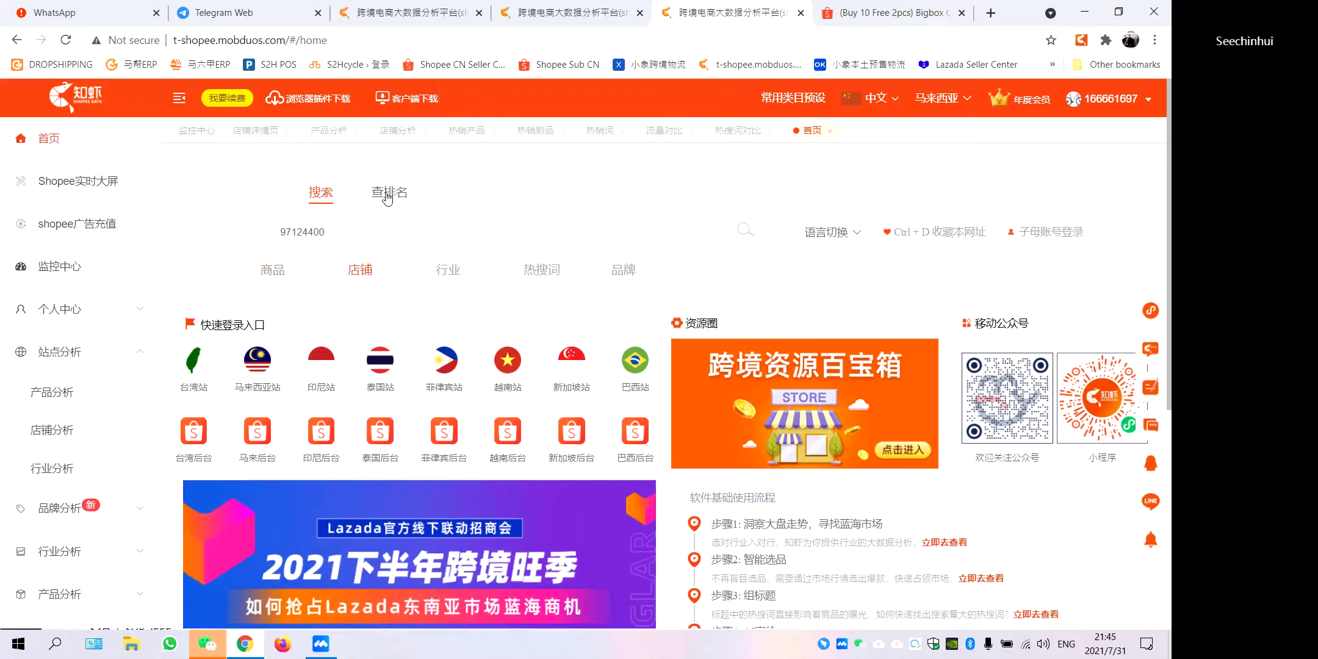
left_click_drag(356, 234, 255, 234)
Open BigBox Official Store's details, review its chart and table, then list its hot-selling products.
left_click(747, 237)
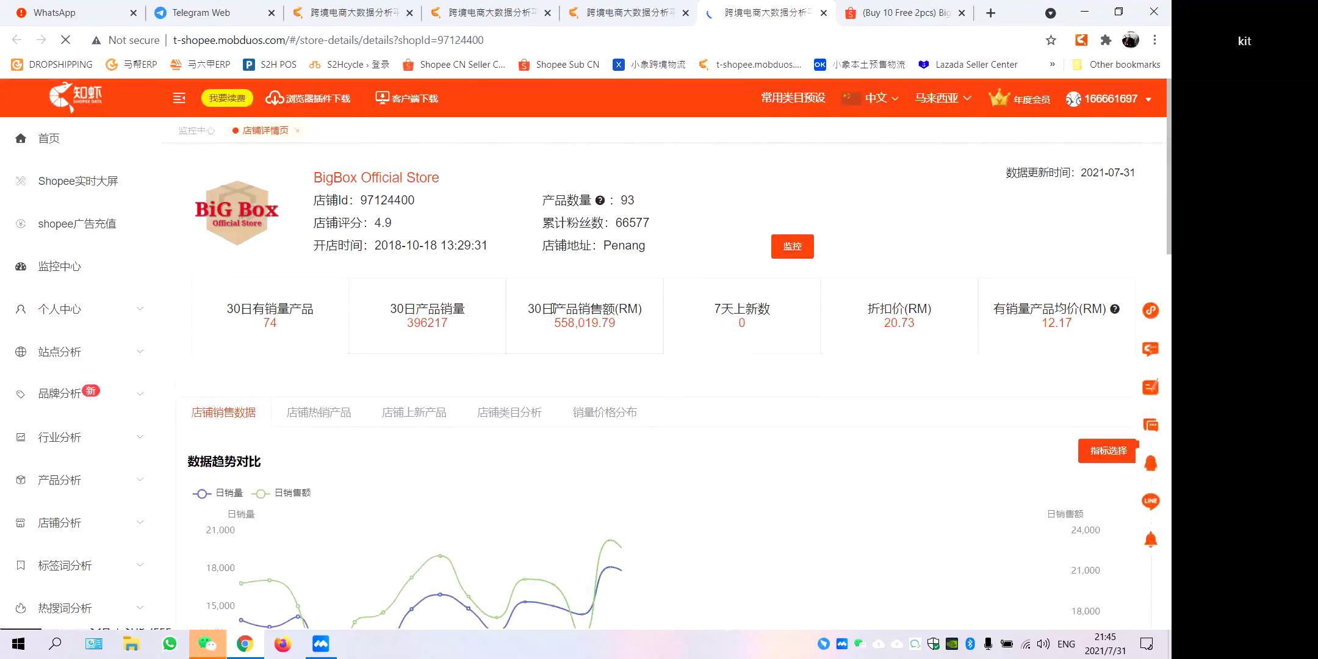
scroll(555, 313, "down", 5)
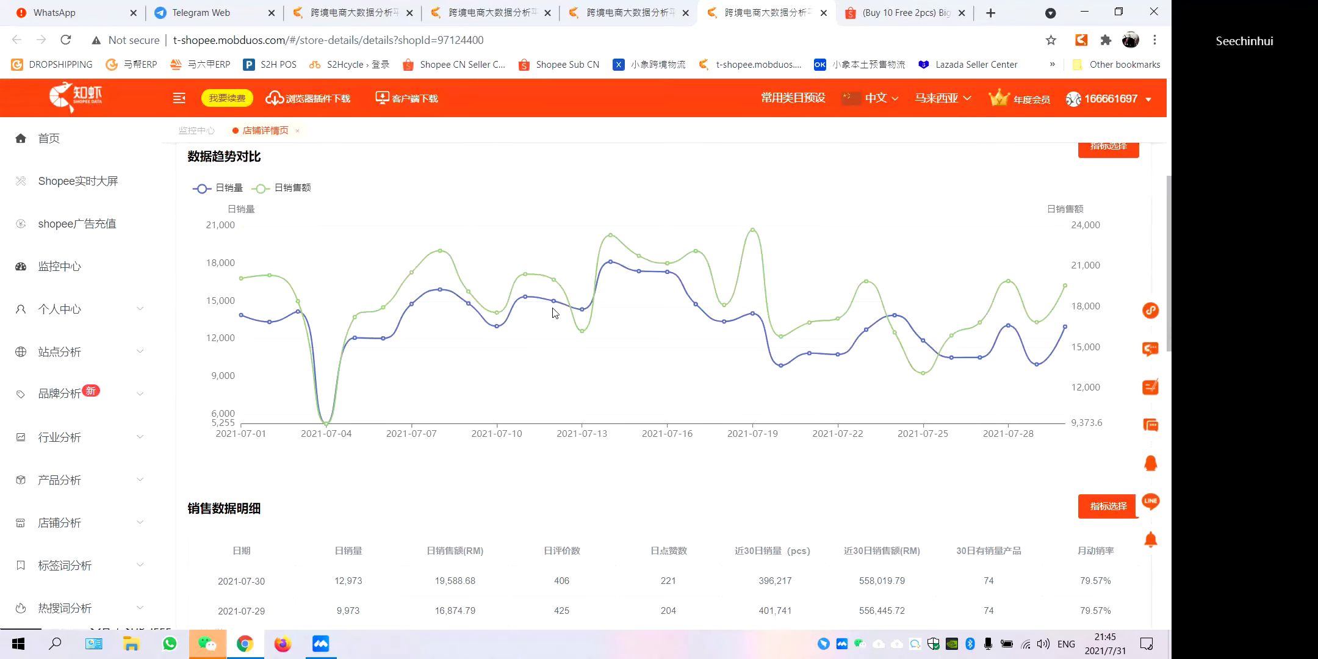
scroll(555, 313, "down", 3)
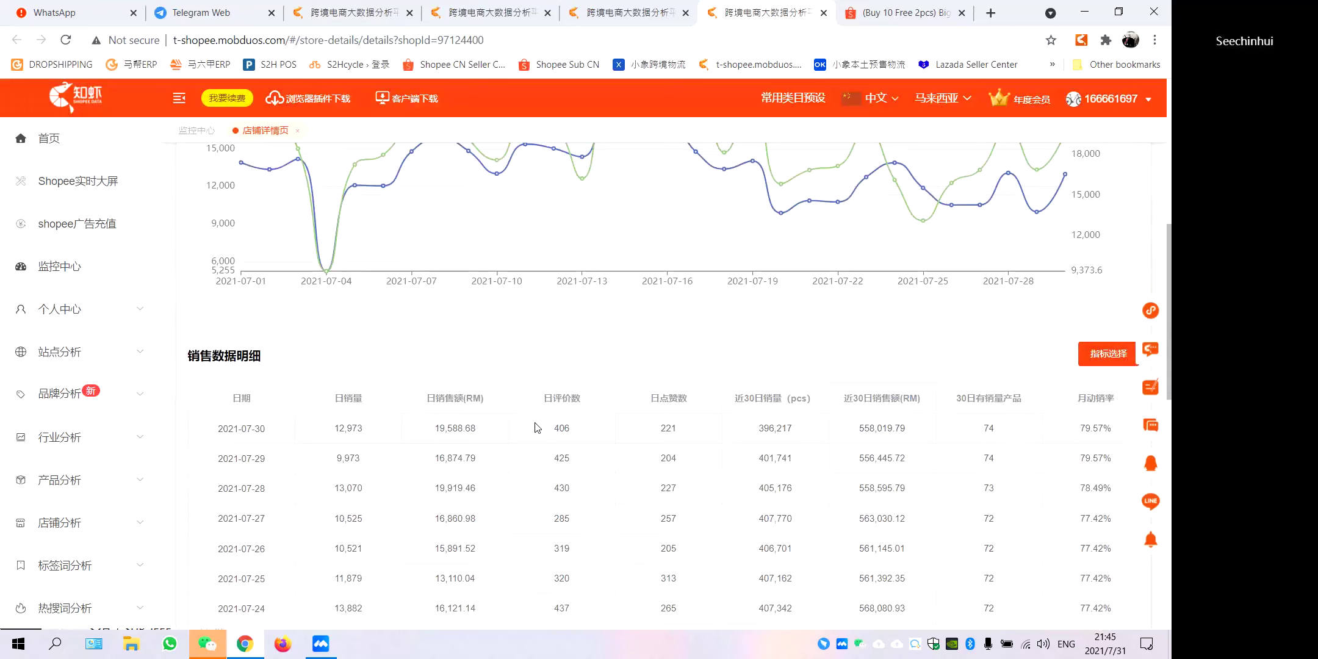
scroll(536, 427, "down", 8)
scroll(535, 440, "up", 11)
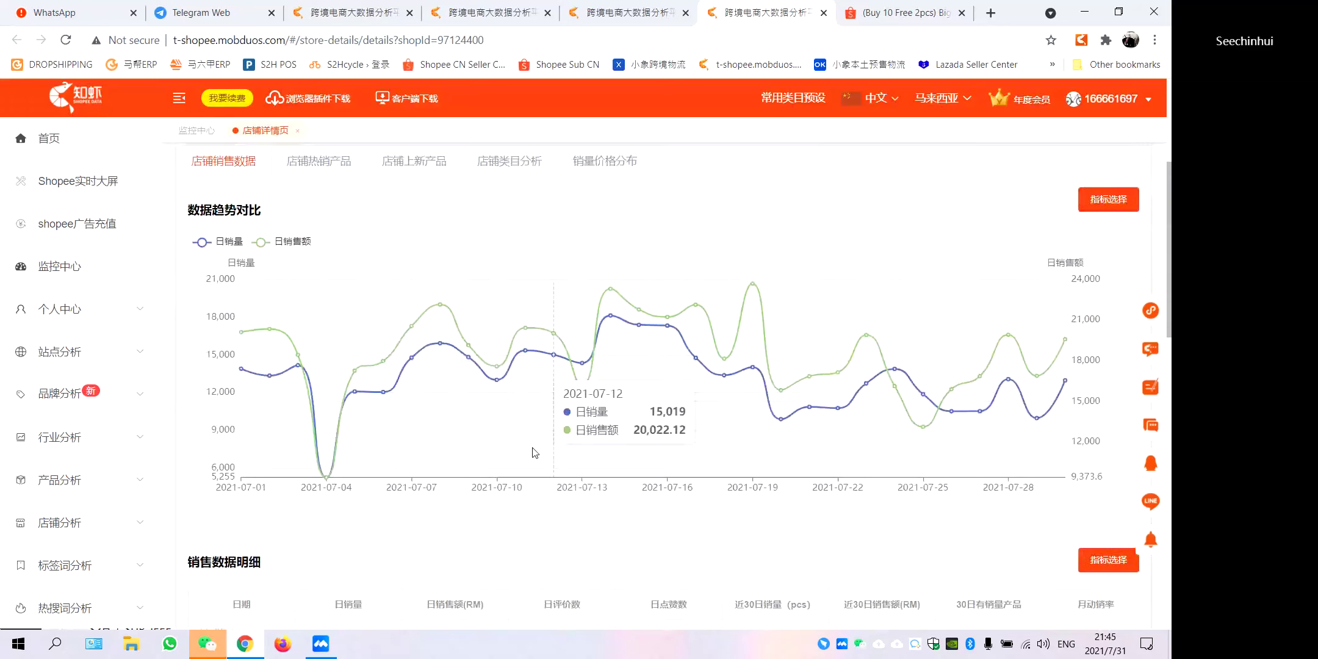
scroll(536, 452, "up", 4)
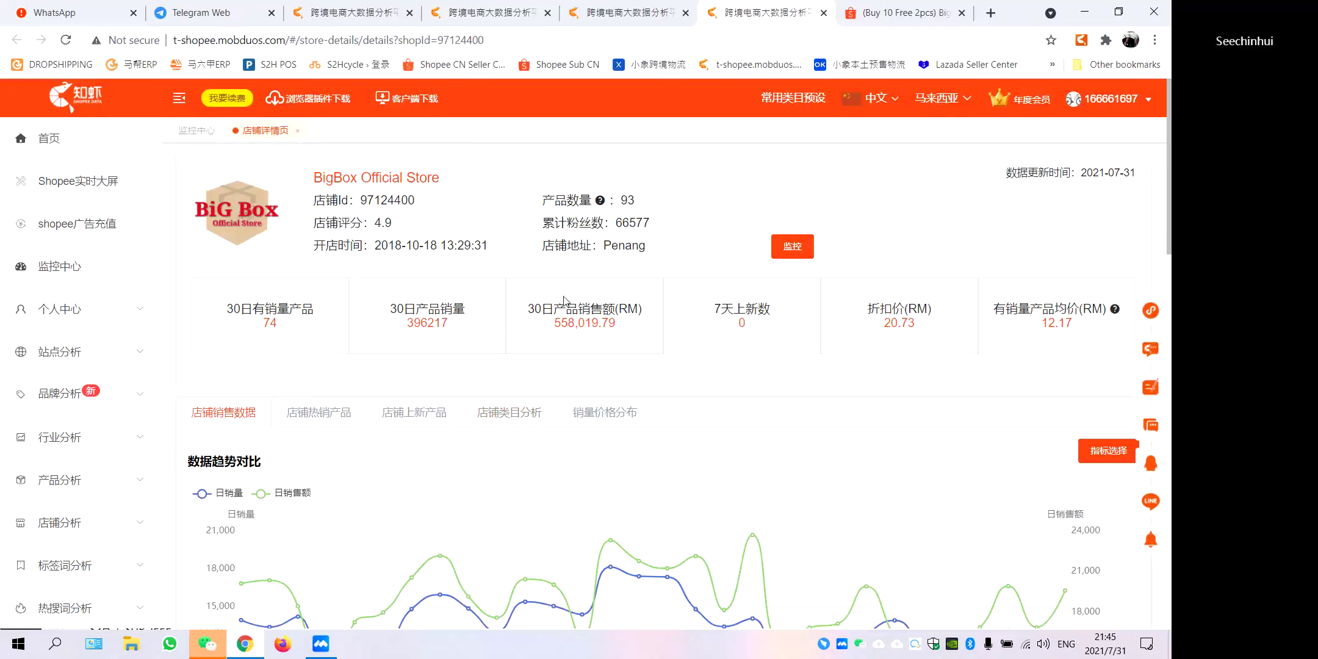
scroll(680, 283, "down", 1)
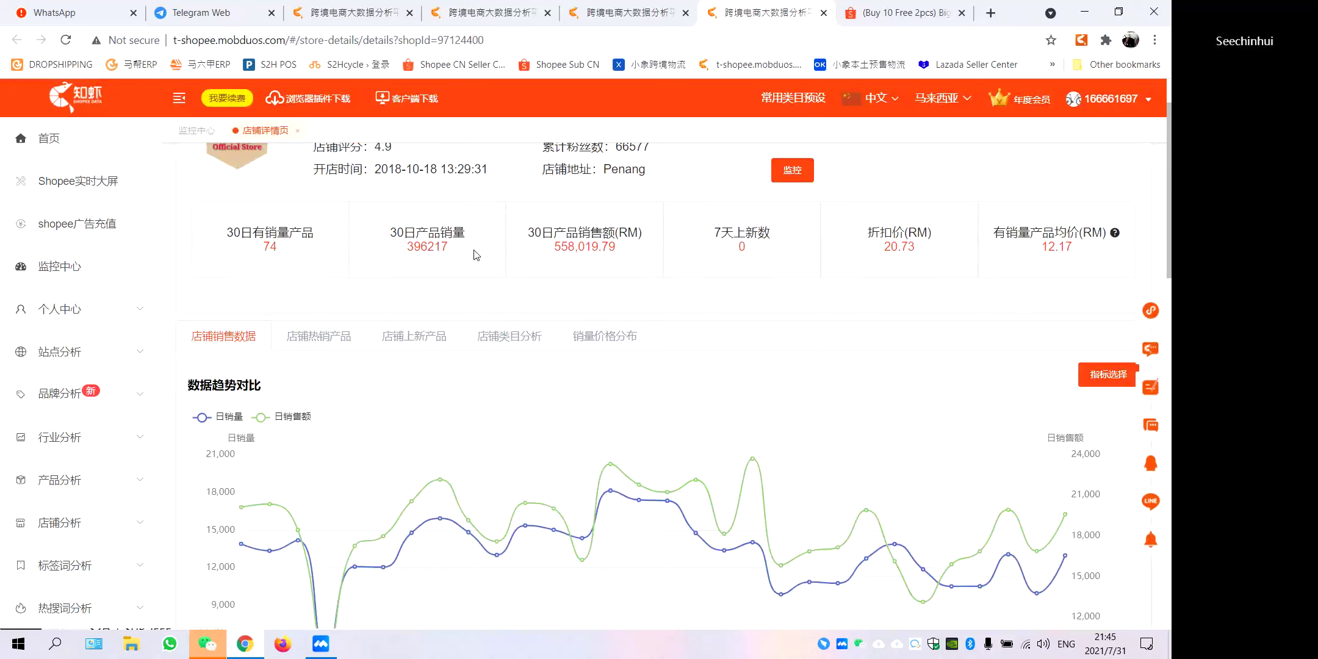
scroll(283, 254, "down", 4)
scroll(287, 255, "up", 3)
left_click(291, 255)
Go to page 2 of BigBox's 75 hot-selling products and highlight the 558,019.79 30-day sales.
scroll(445, 308, "down", 2)
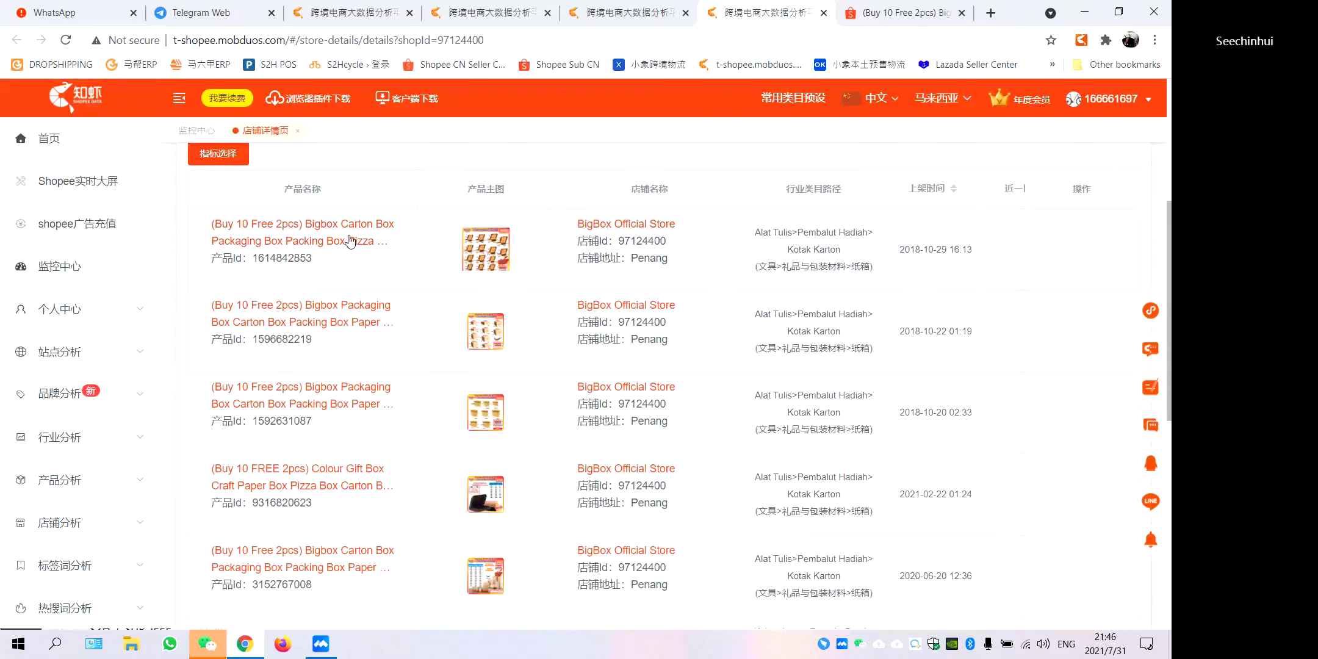
scroll(342, 275, "up", 1)
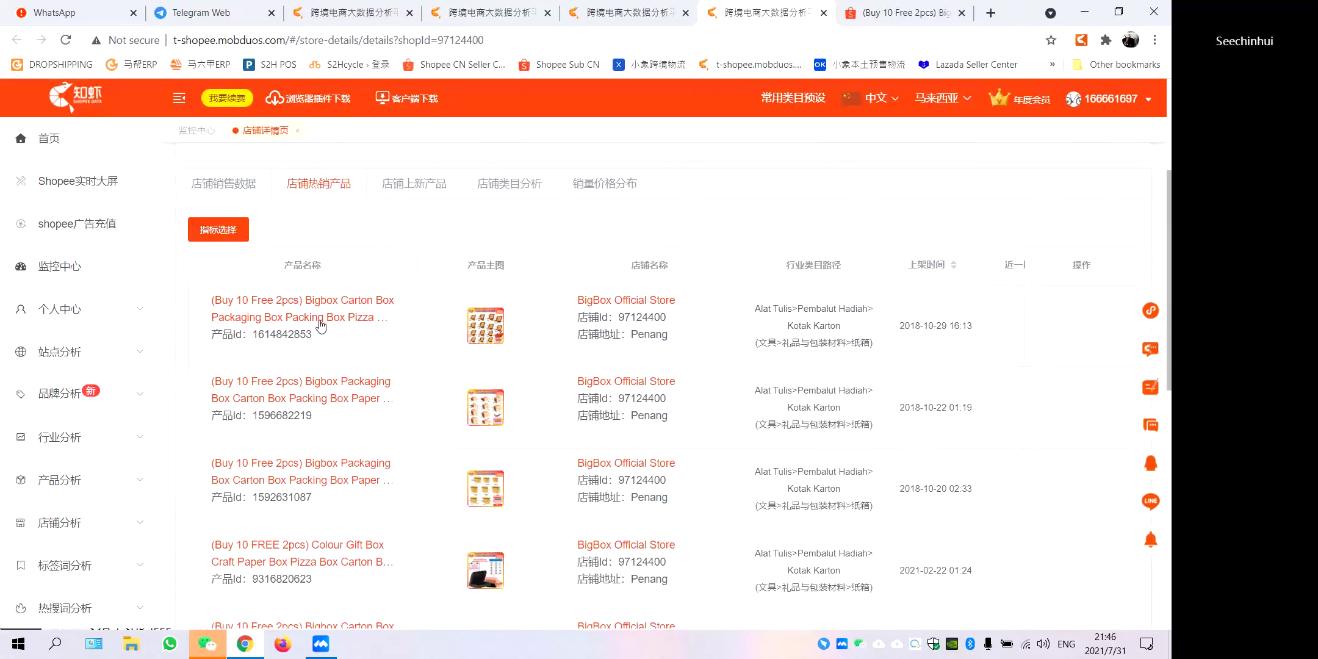
mouse_move(487, 335)
scroll(775, 346, "down", 5)
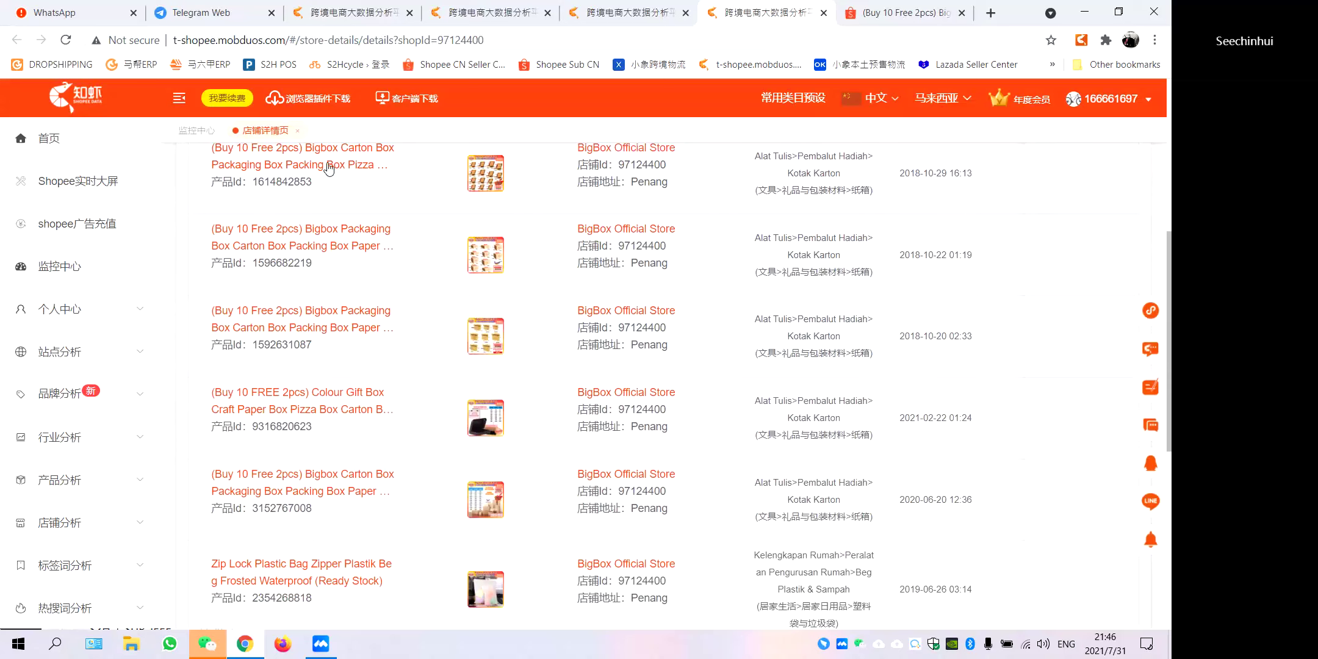
scroll(337, 195, "down", 7)
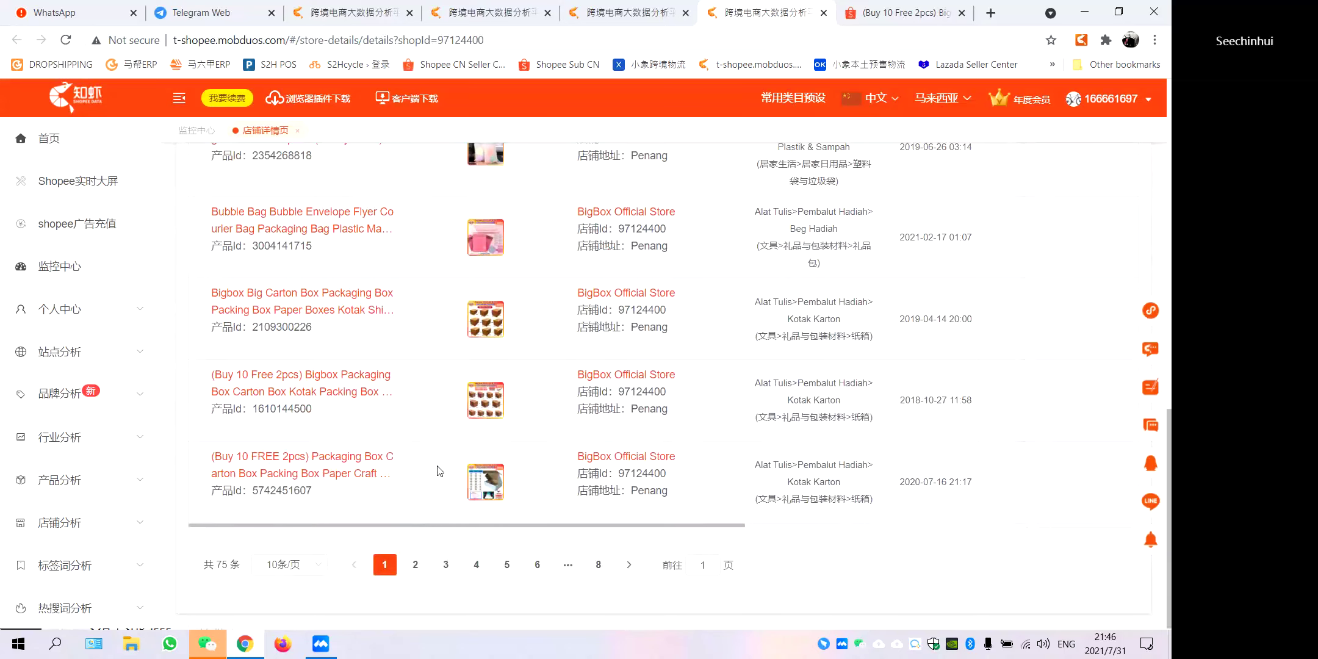
left_click(420, 569)
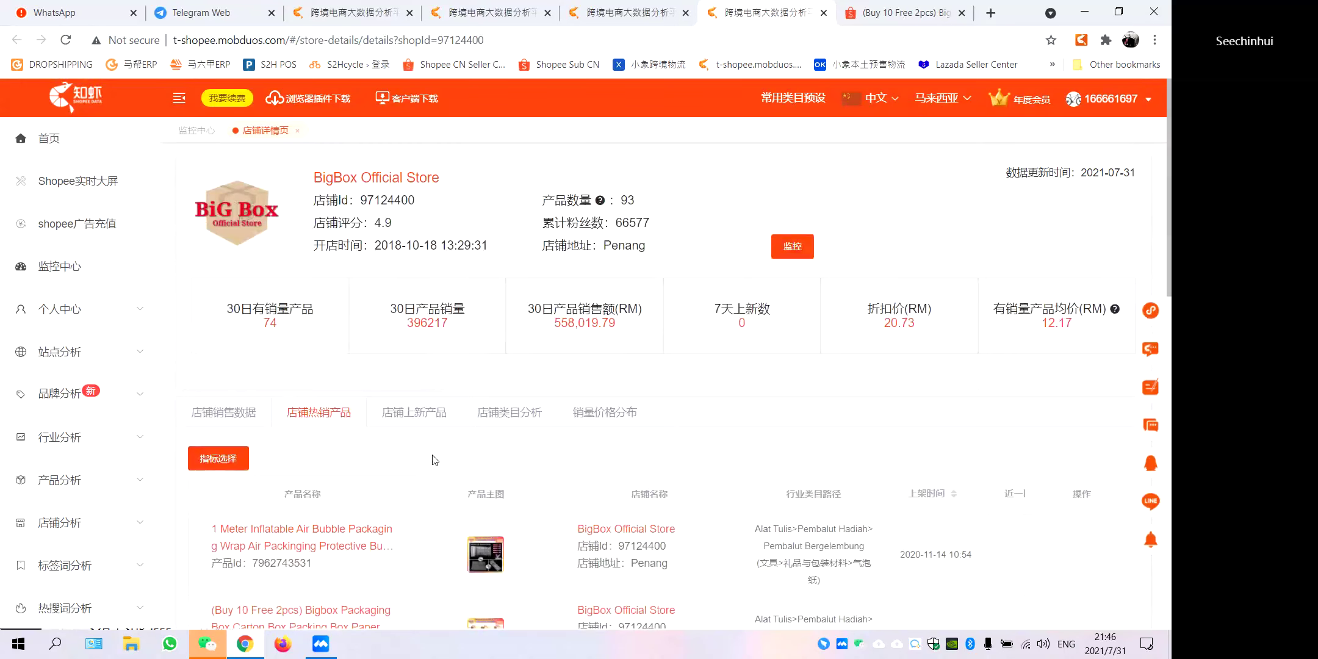
left_click_drag(619, 323, 609, 286)
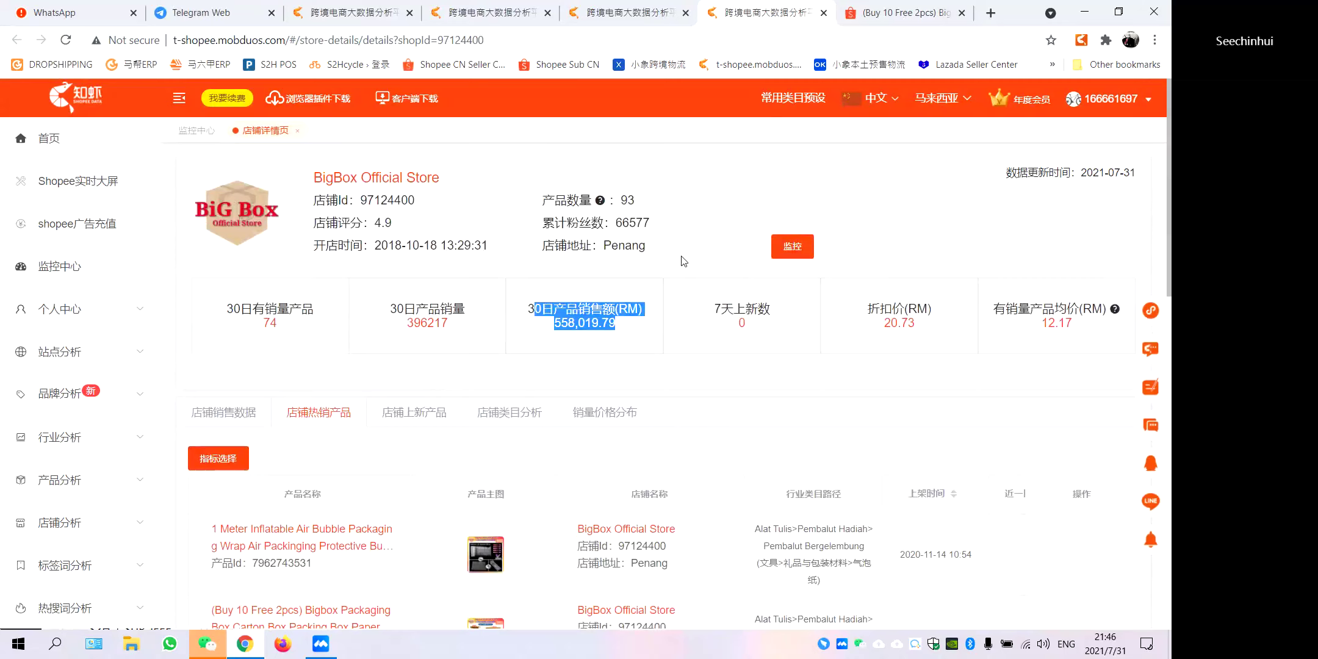
Open the 1 Meter Inflatable Air Bubble Packaging Wrap details and scroll to its 销售数据明细 table.
left_click(366, 540)
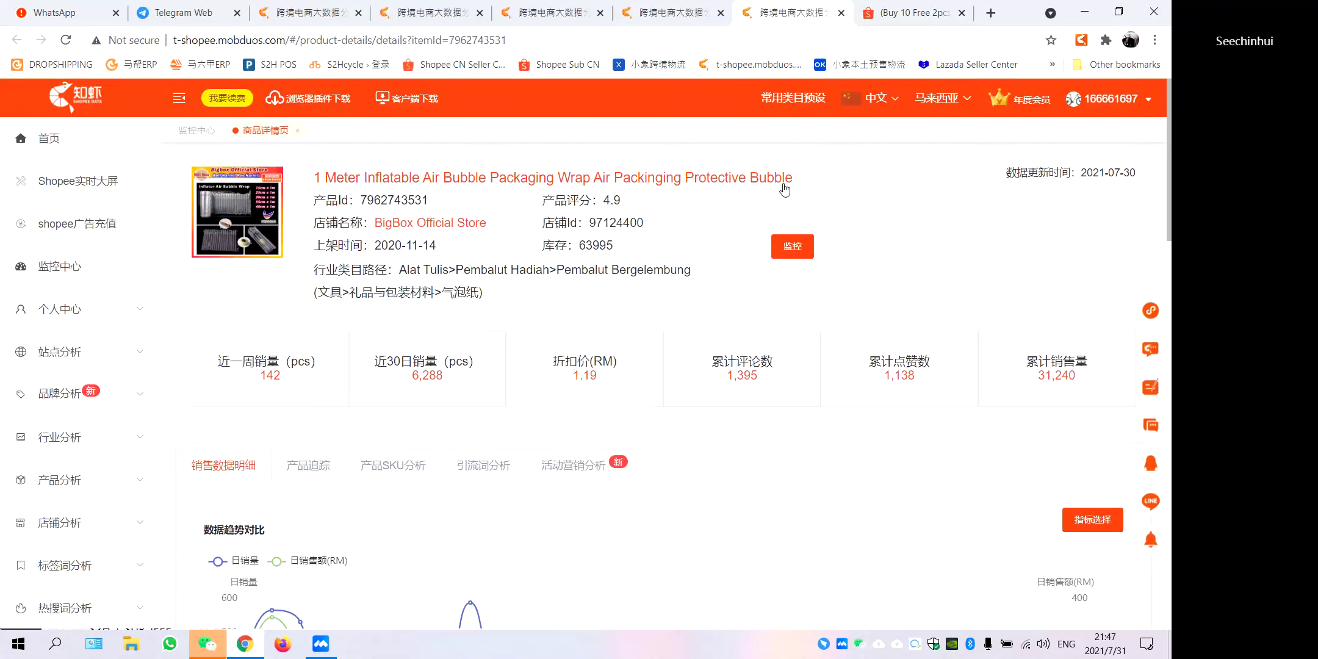
scroll(564, 195, "down", 4)
scroll(563, 196, "down", 8)
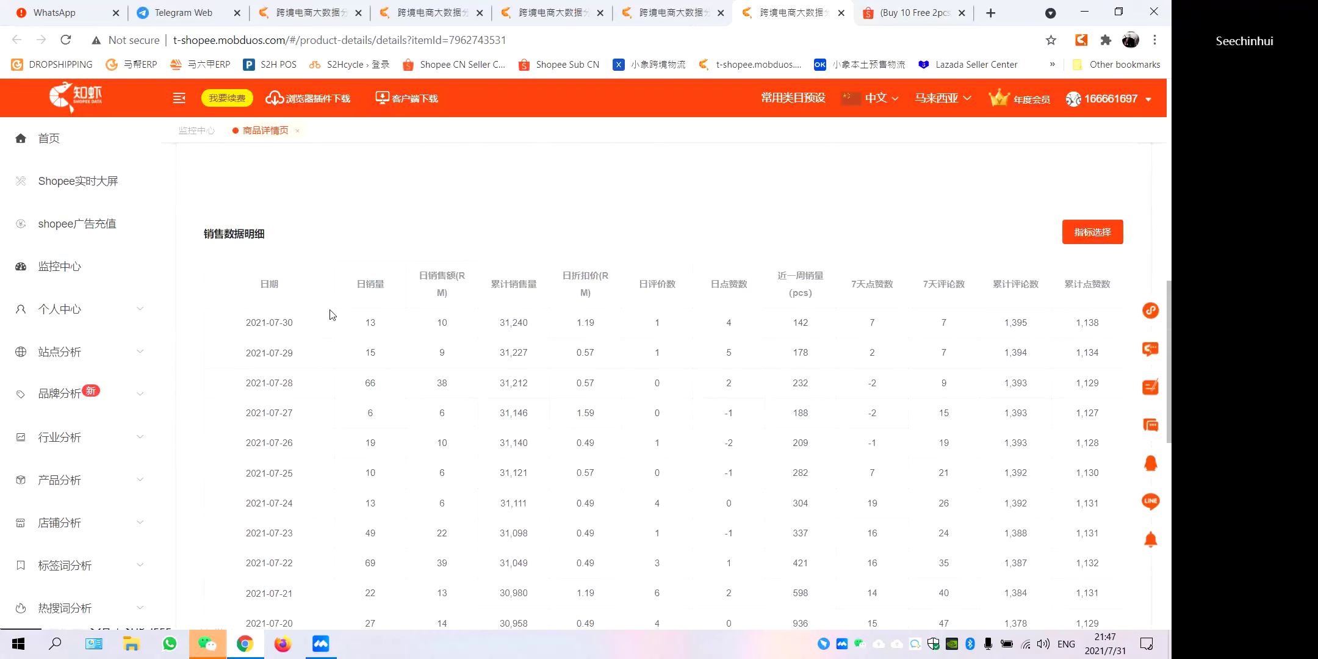
scroll(332, 317, "up", 10)
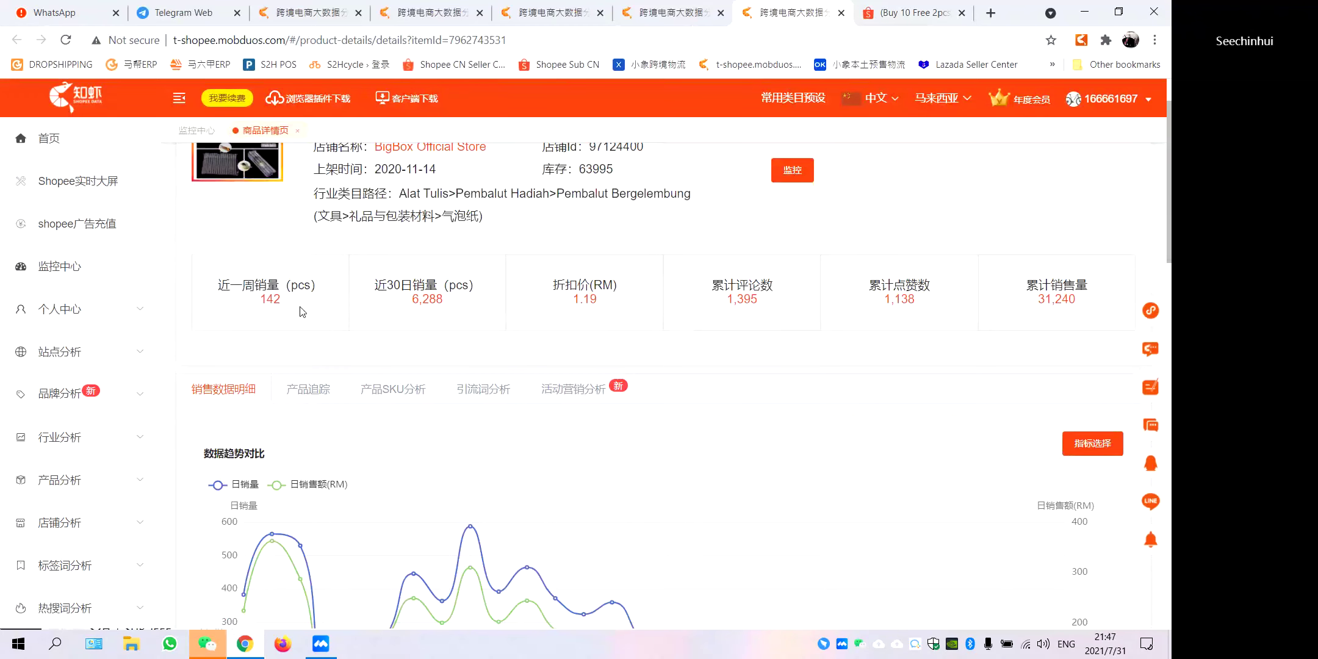
scroll(672, 326, "up", 1)
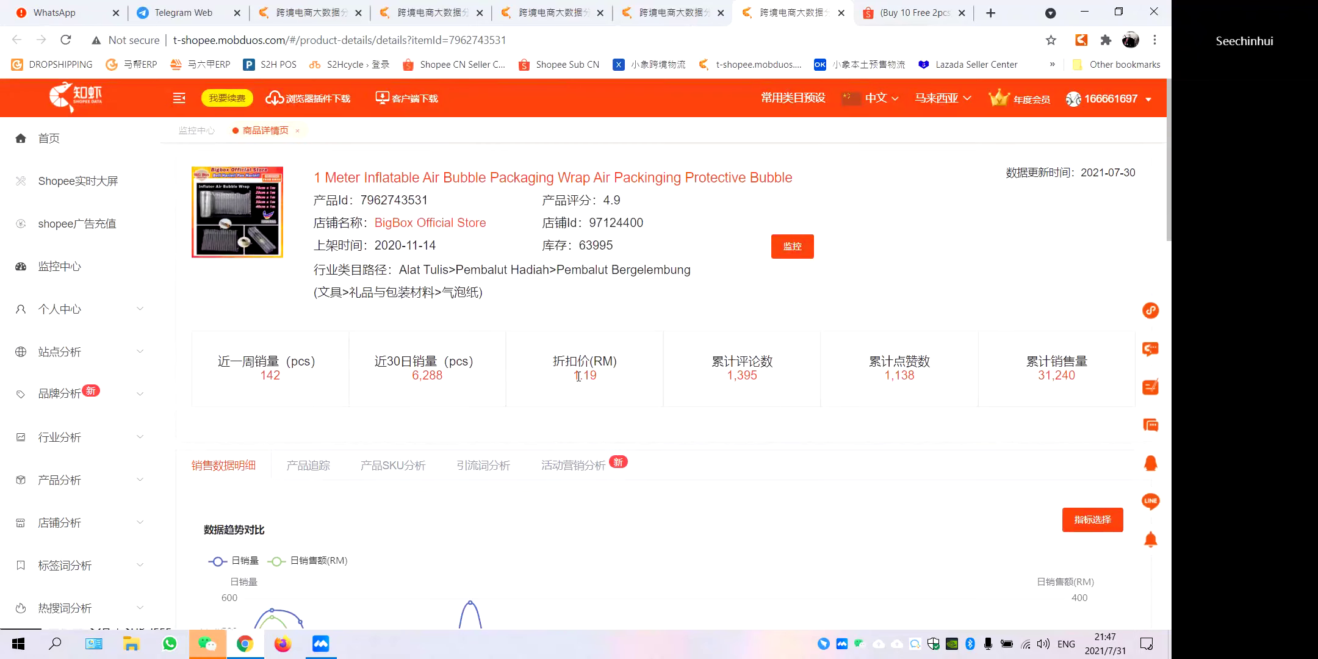
scroll(794, 390, "down", 1)
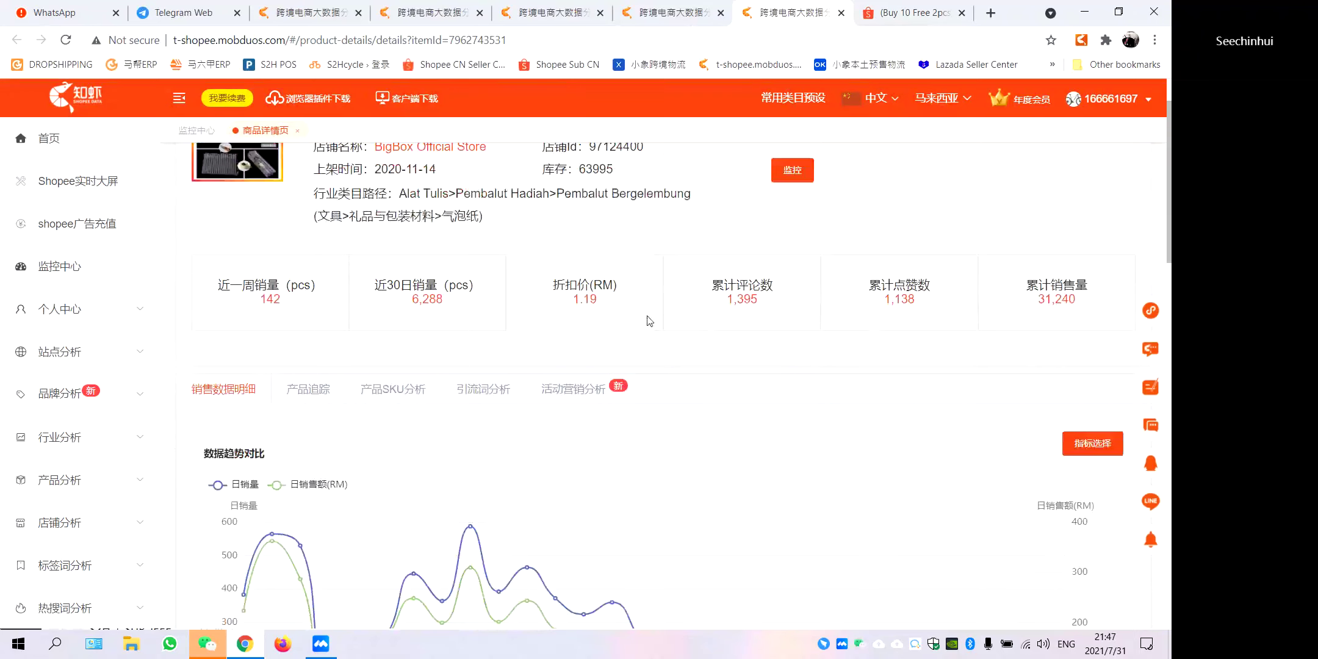
scroll(610, 314, "down", 2)
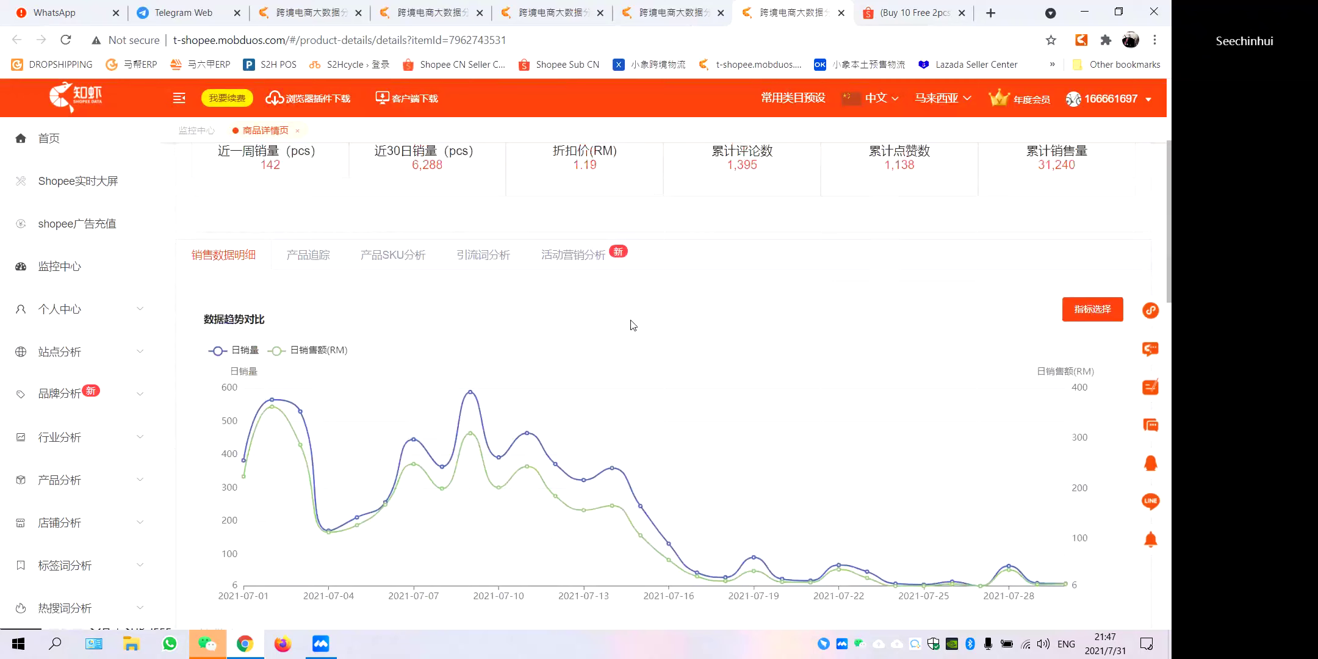
scroll(618, 317, "up", 2)
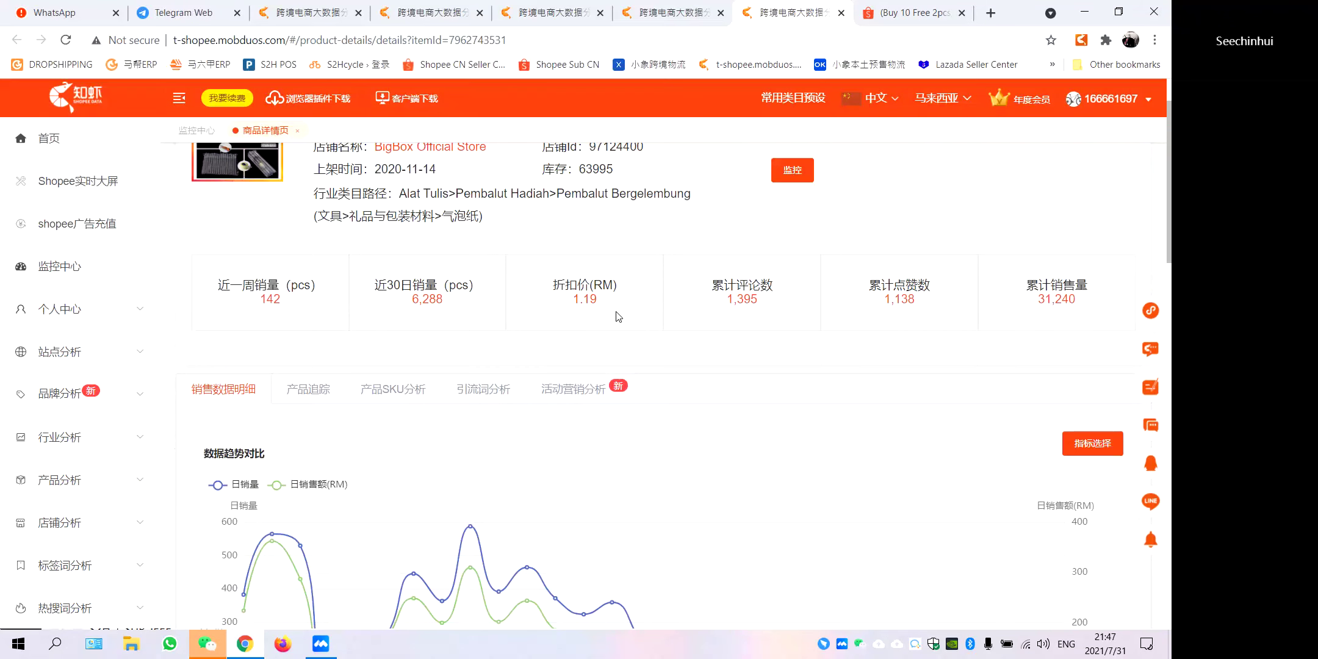
scroll(602, 310, "down", 3)
scroll(599, 307, "up", 2)
scroll(600, 307, "up", 1)
scroll(600, 307, "down", 4)
scroll(600, 307, "up", 3)
scroll(600, 307, "up", 3)
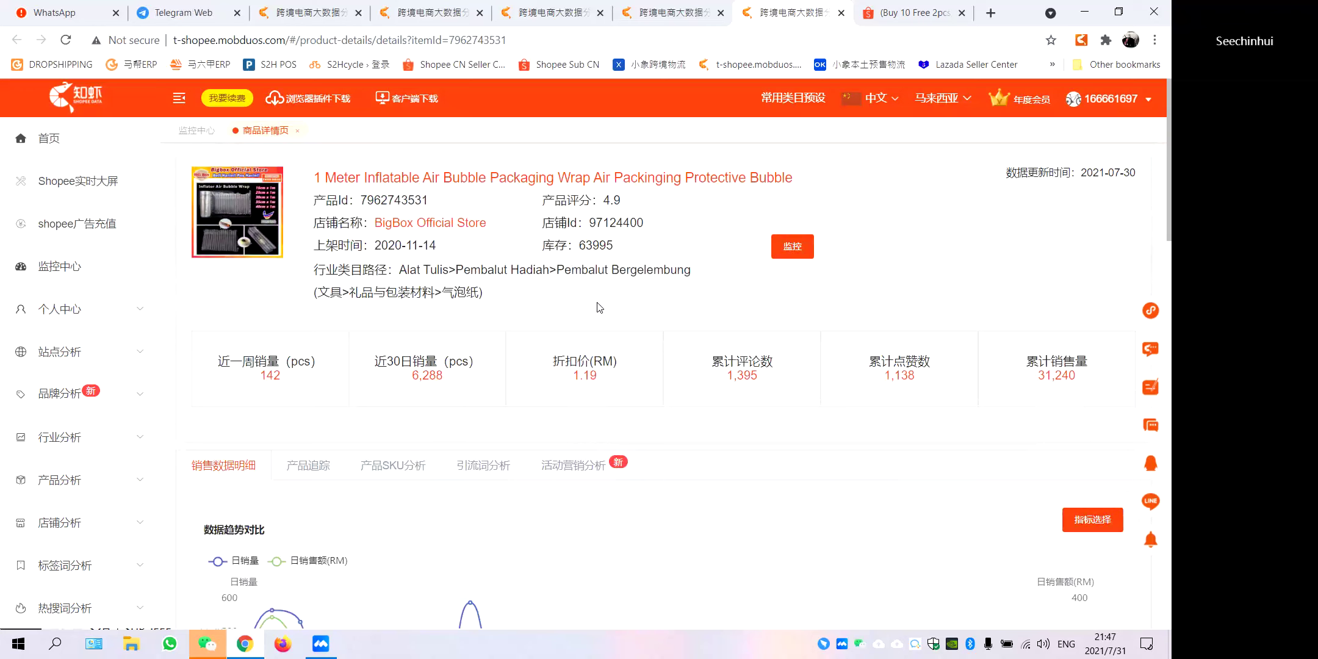
scroll(686, 237, "down", 8)
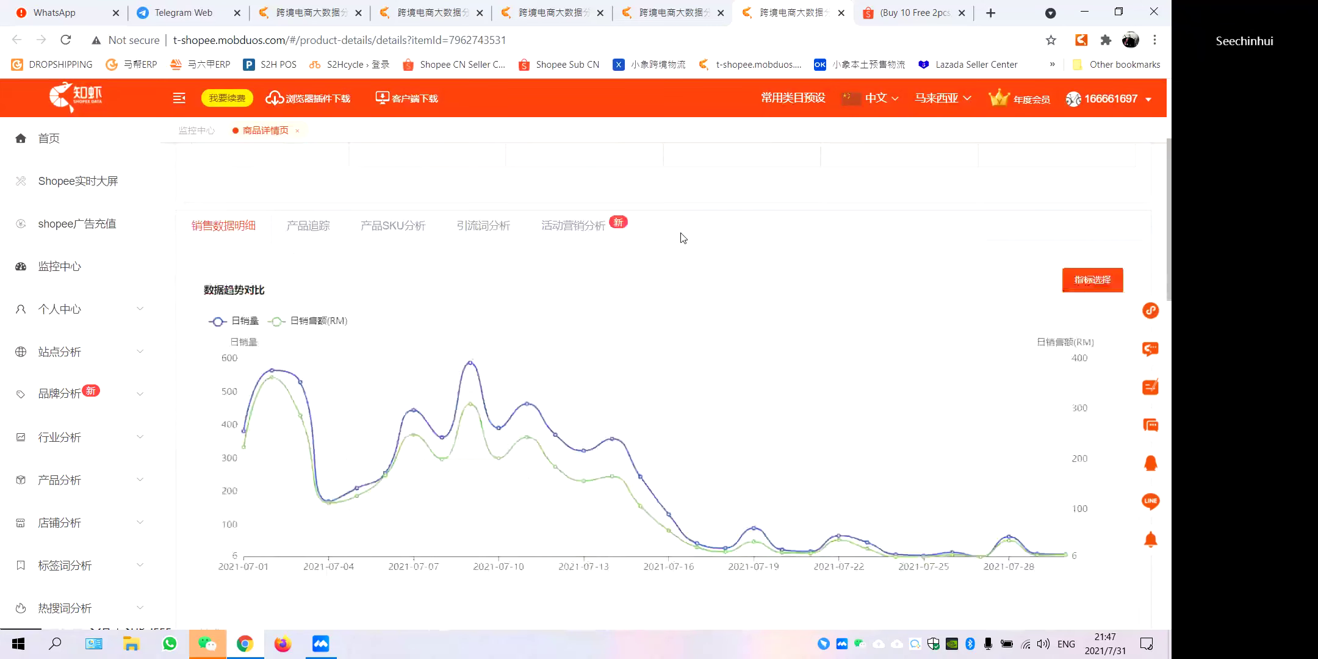
scroll(78, 398, "down", 4)
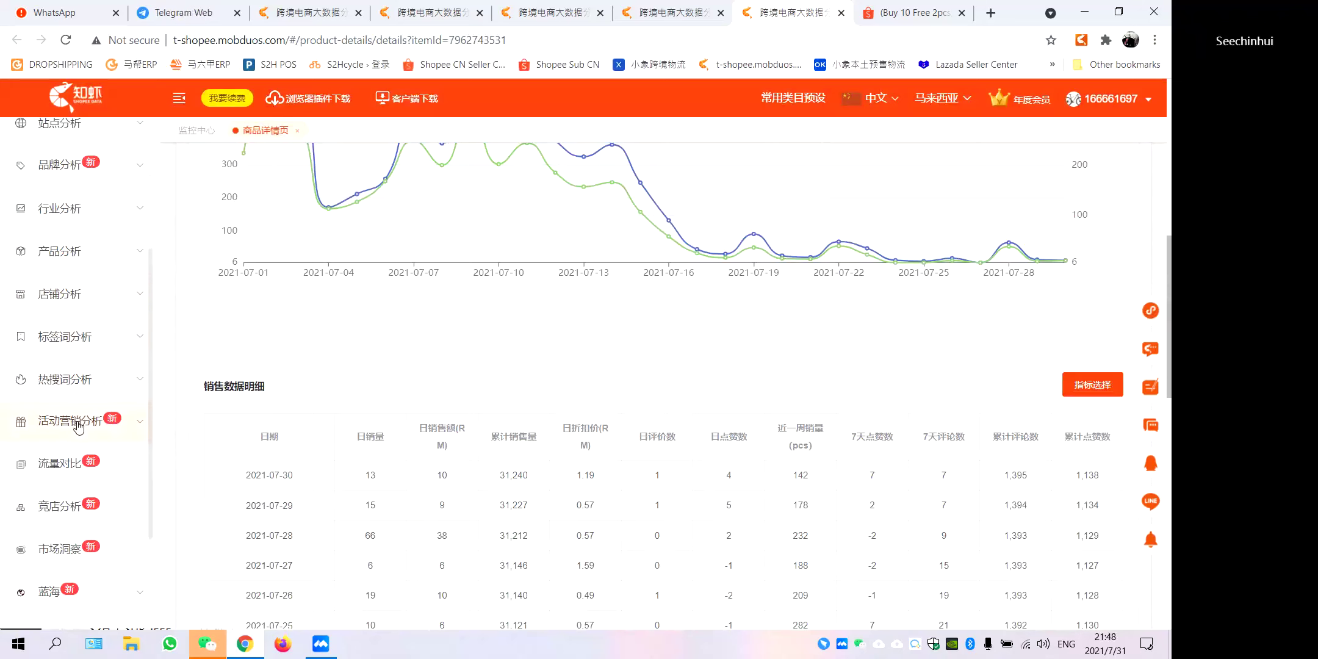
scroll(79, 427, "down", 3)
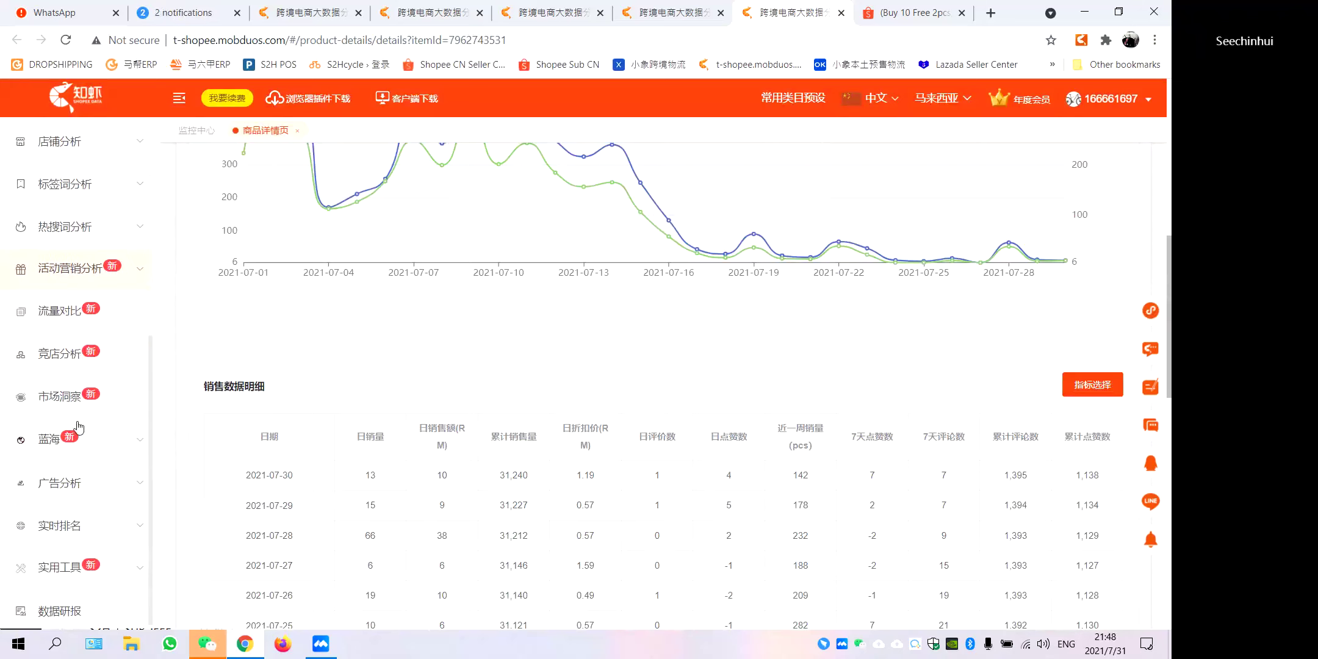
Open competitor store analysis and check the saved-store list without choosing a store.
left_click(80, 364)
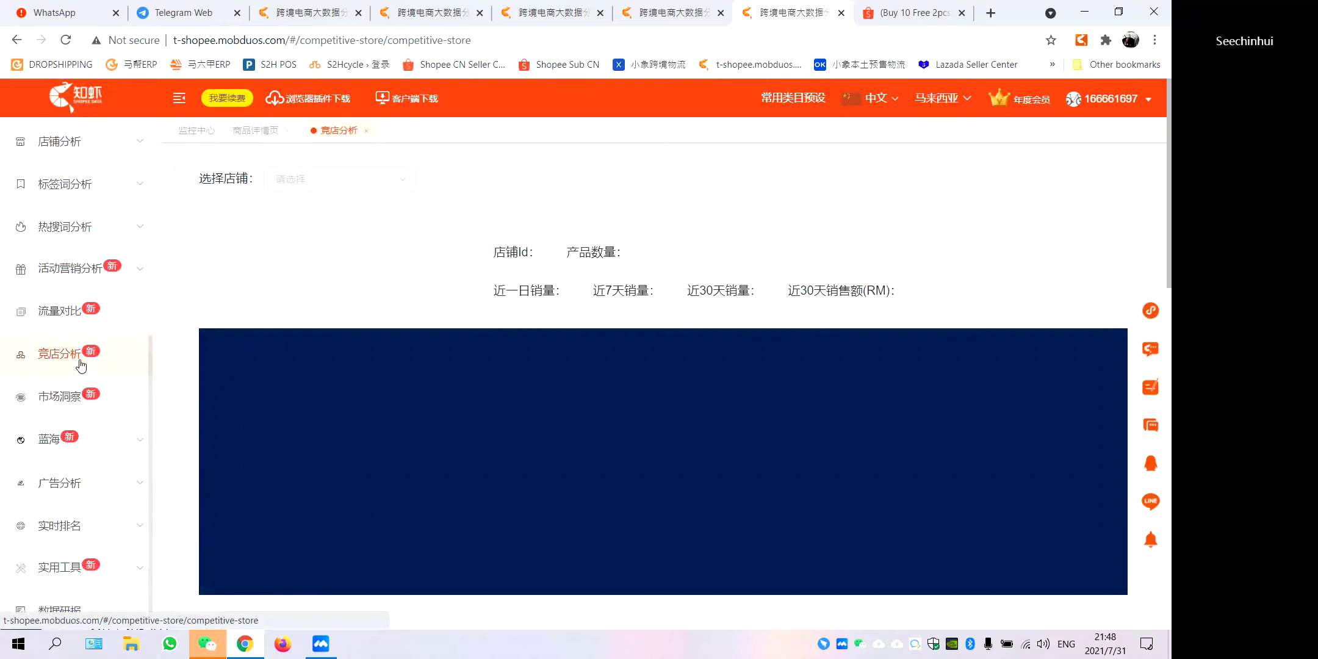
left_click(313, 180)
left_click(227, 212)
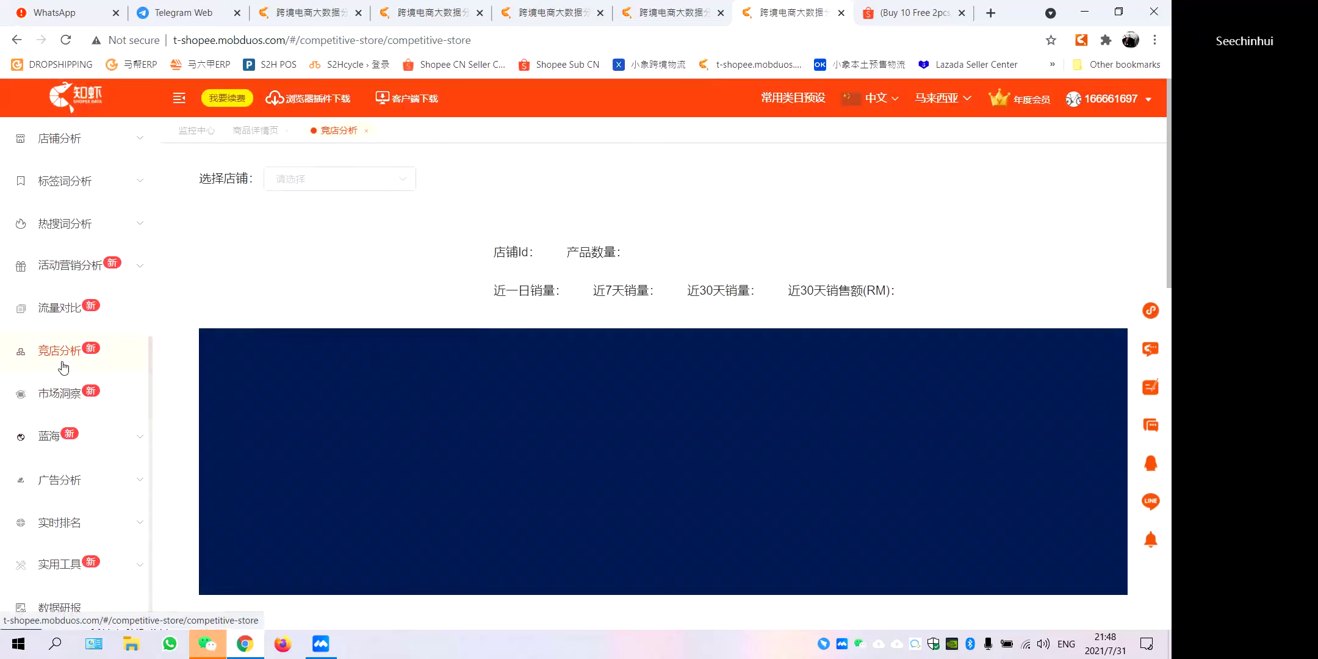
left_click(385, 182)
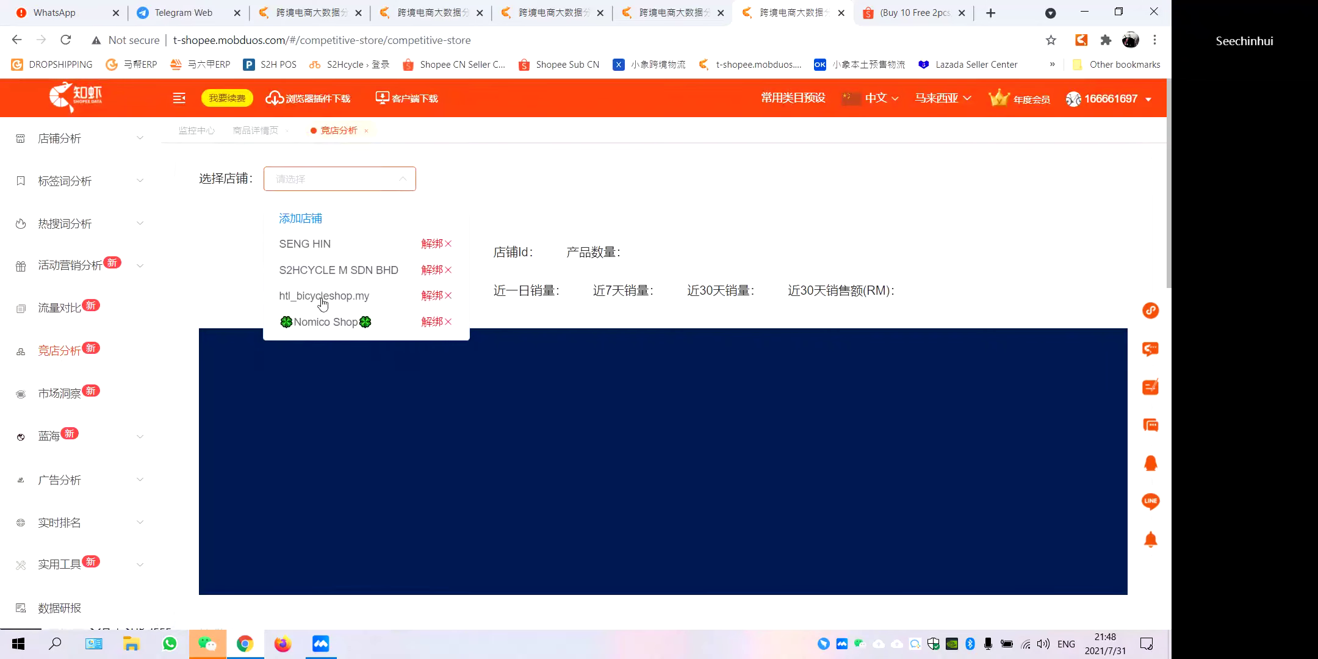
left_click(238, 283)
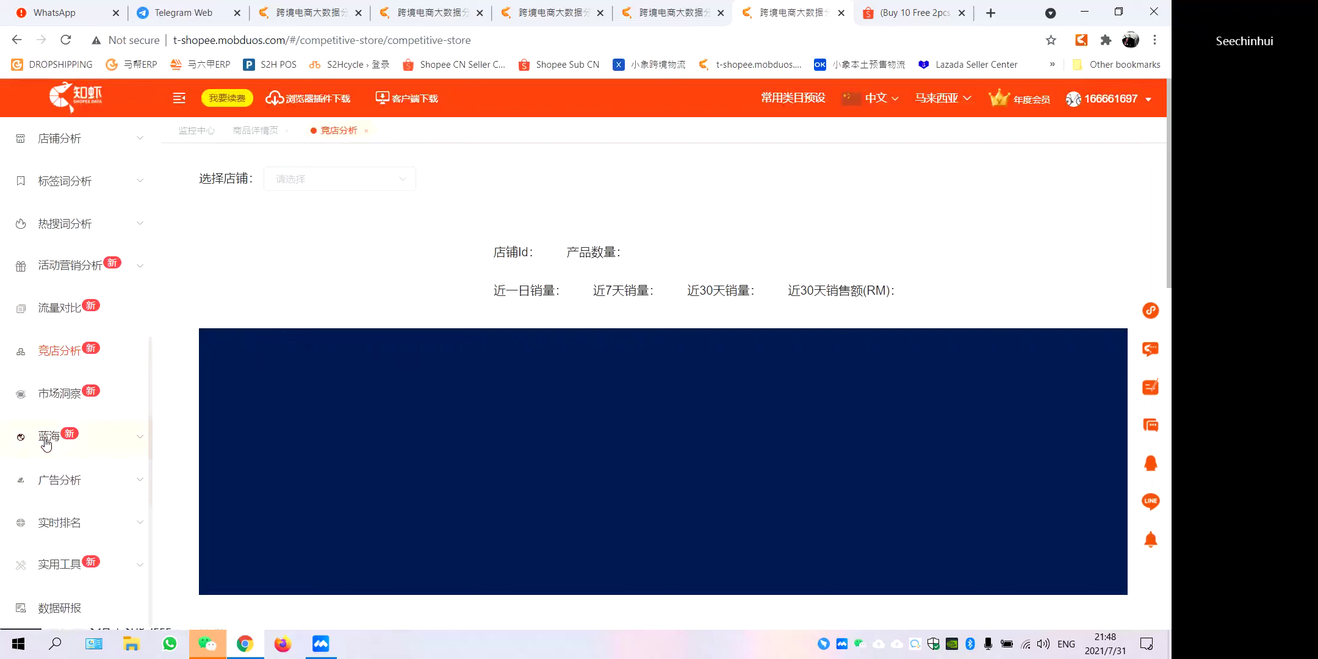
Expand the 品牌分析 and 行业分析 sections in the sidebar.
scroll(49, 439, "up", 6)
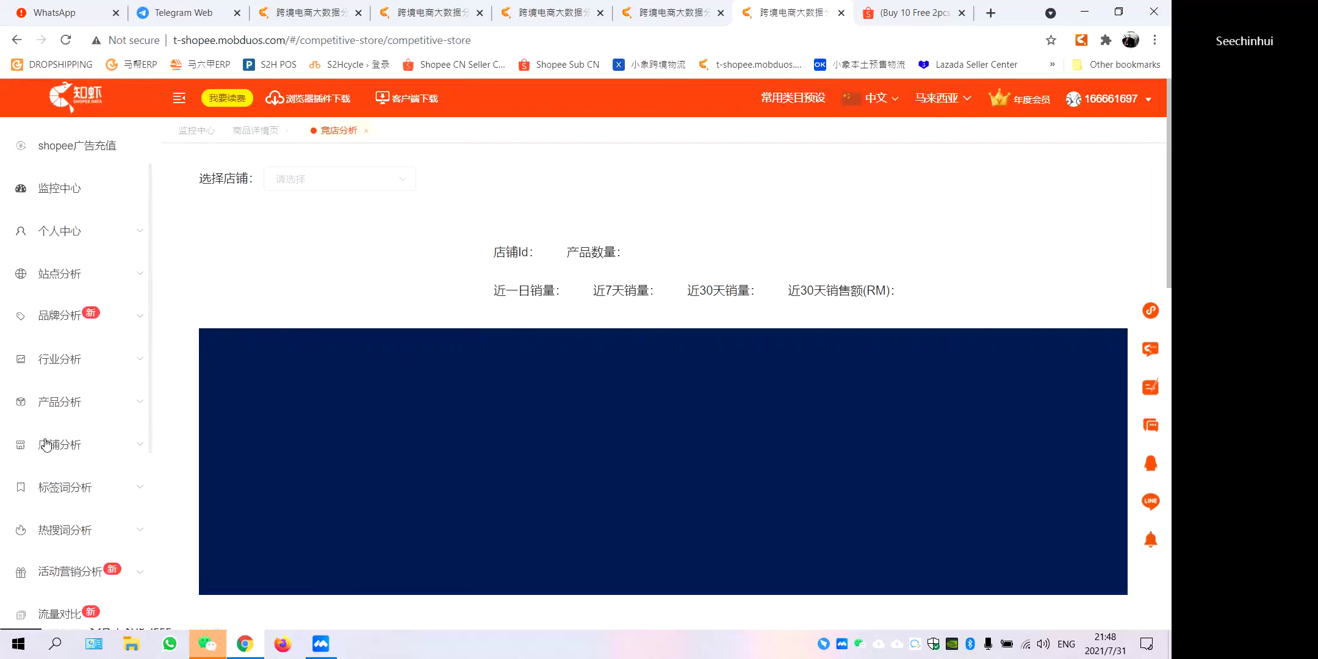
left_click(61, 395)
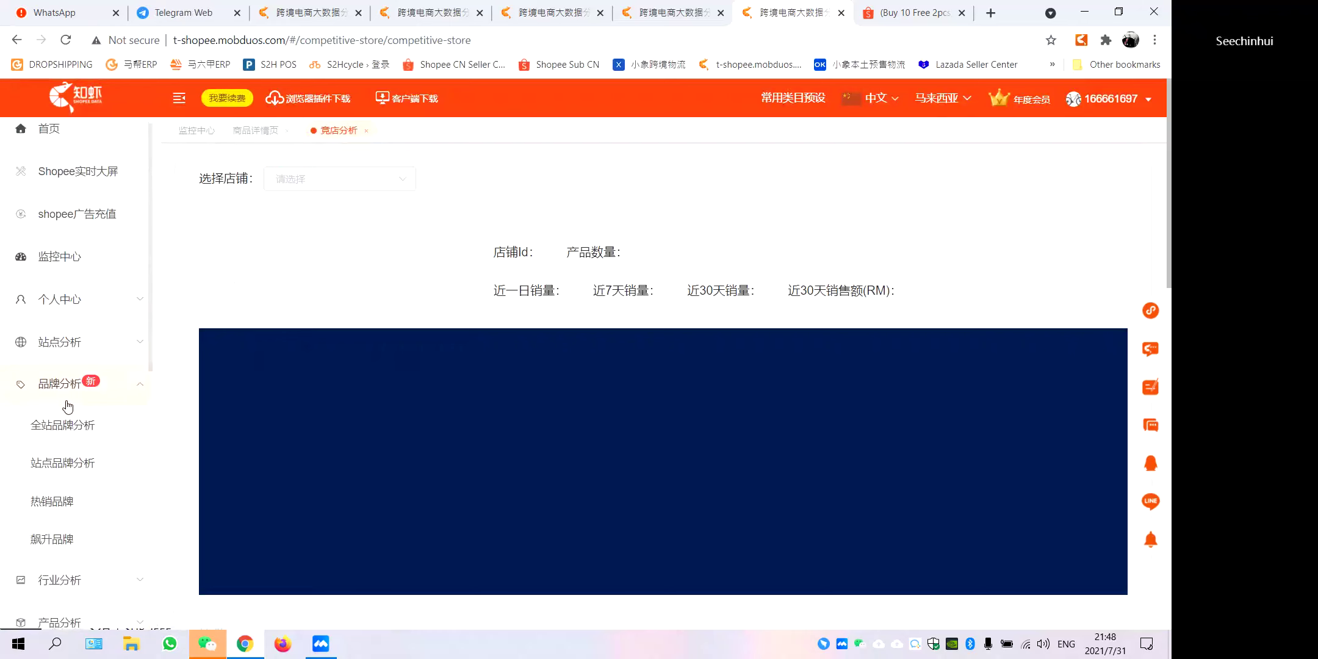
scroll(67, 400, "down", 4)
left_click(72, 369)
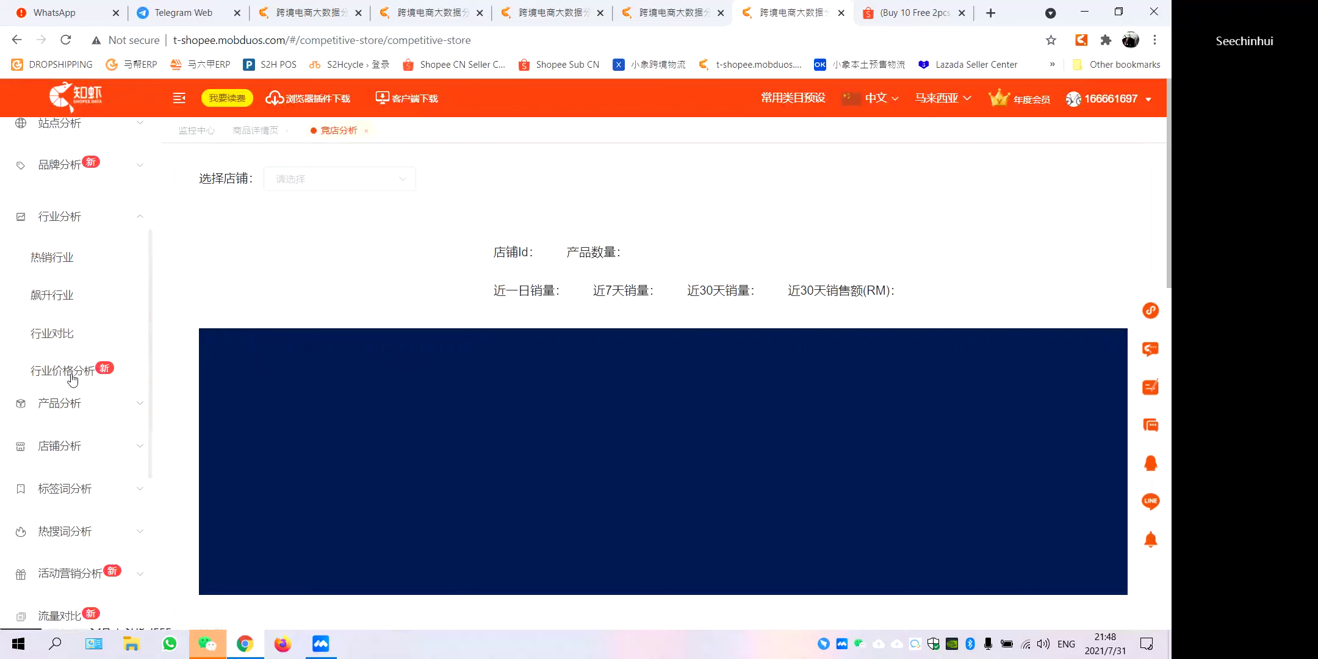
Open 热销行业, filter to Jam Tangan (手表) via 本土榜单, then return to 总榜单.
left_click(70, 251)
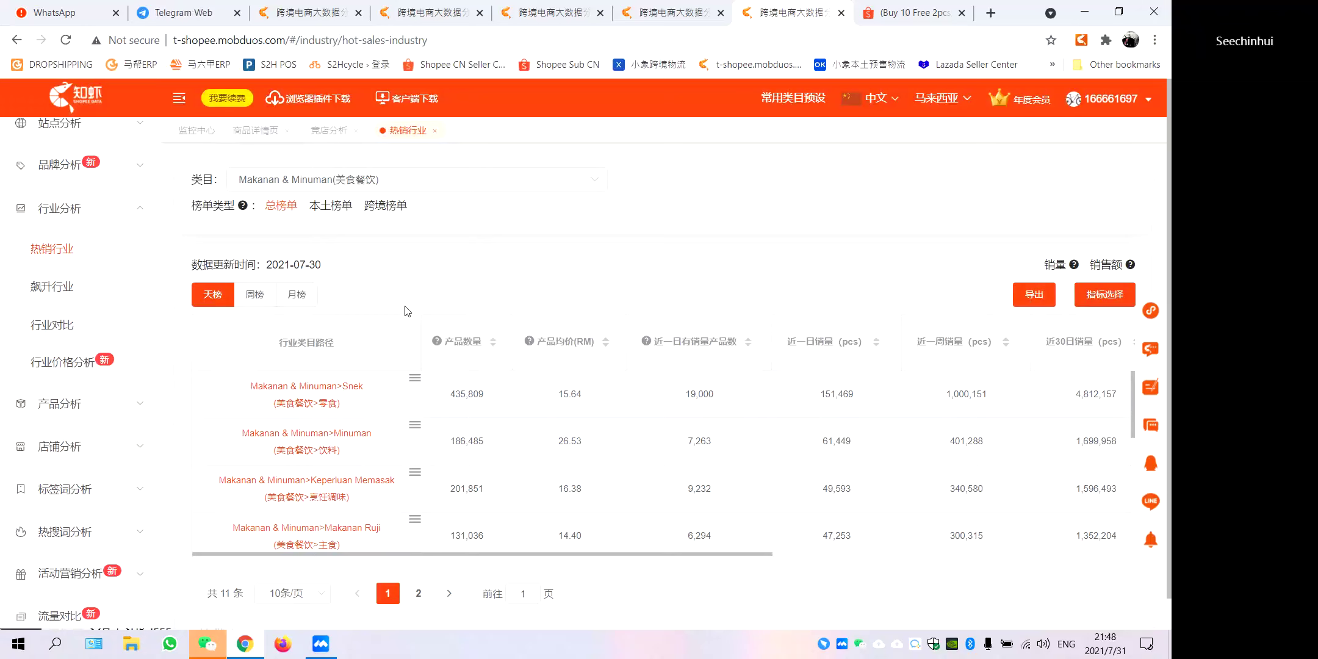
left_click(333, 207)
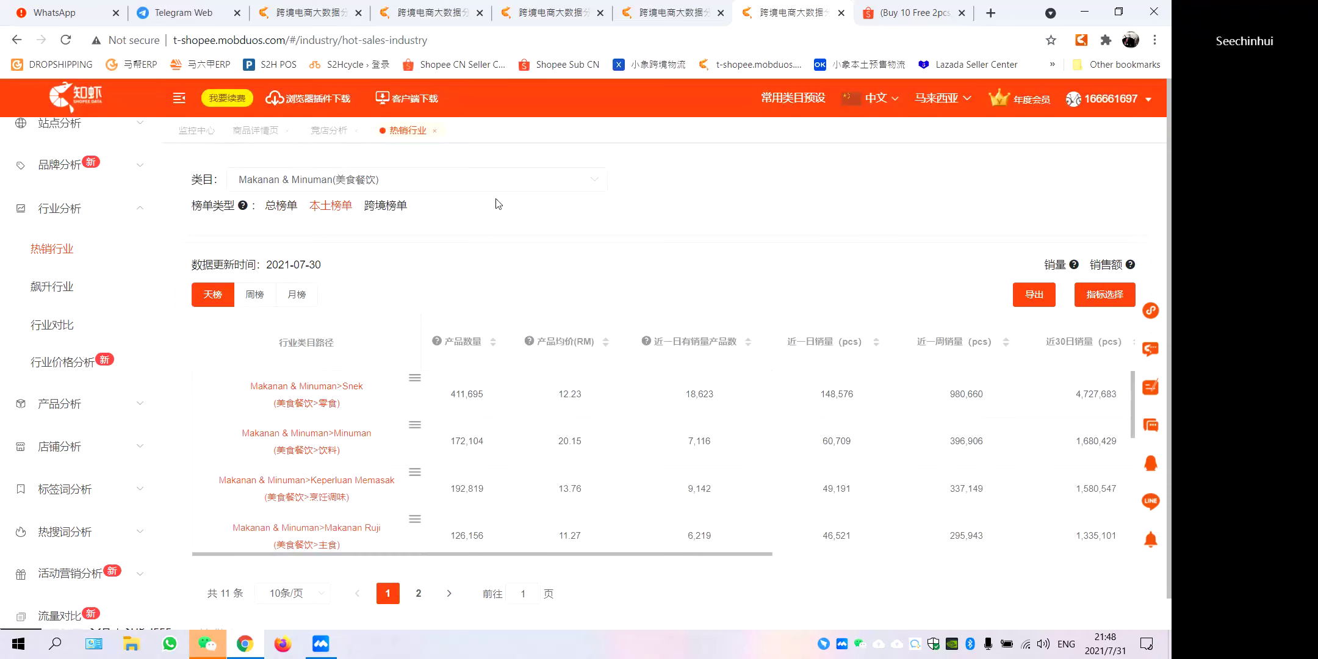
left_click(529, 185)
scroll(360, 317, "down", 3)
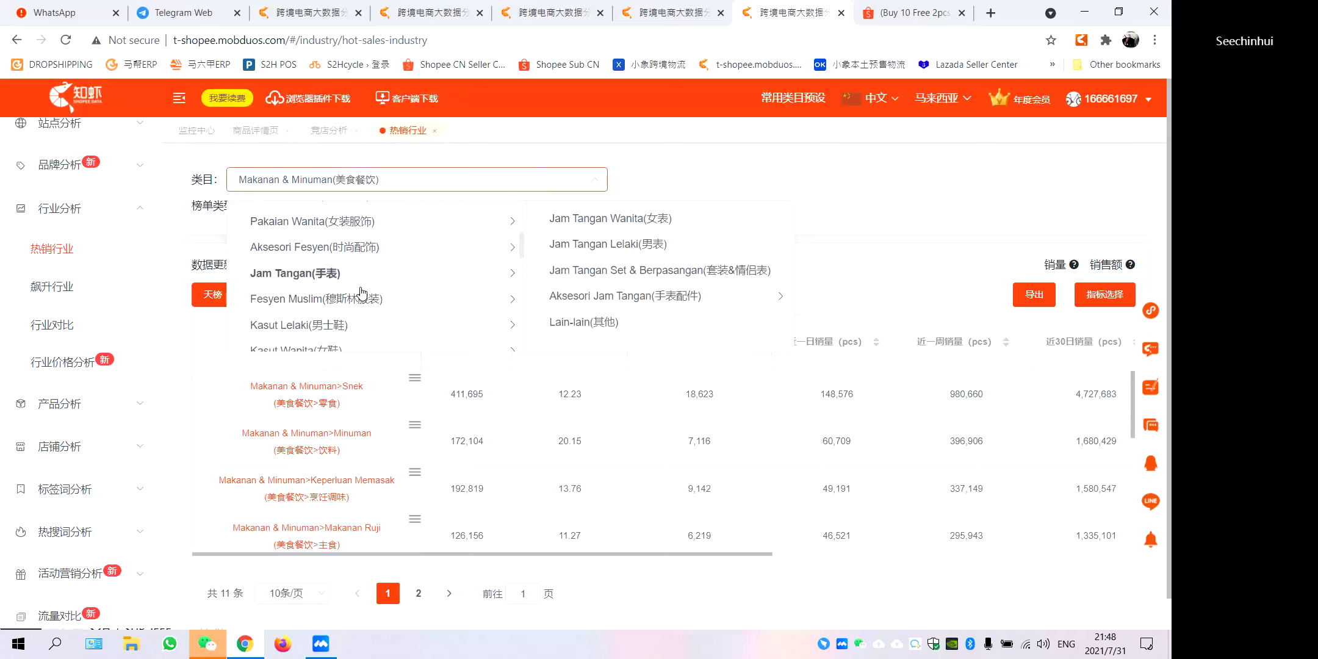
left_click(327, 276)
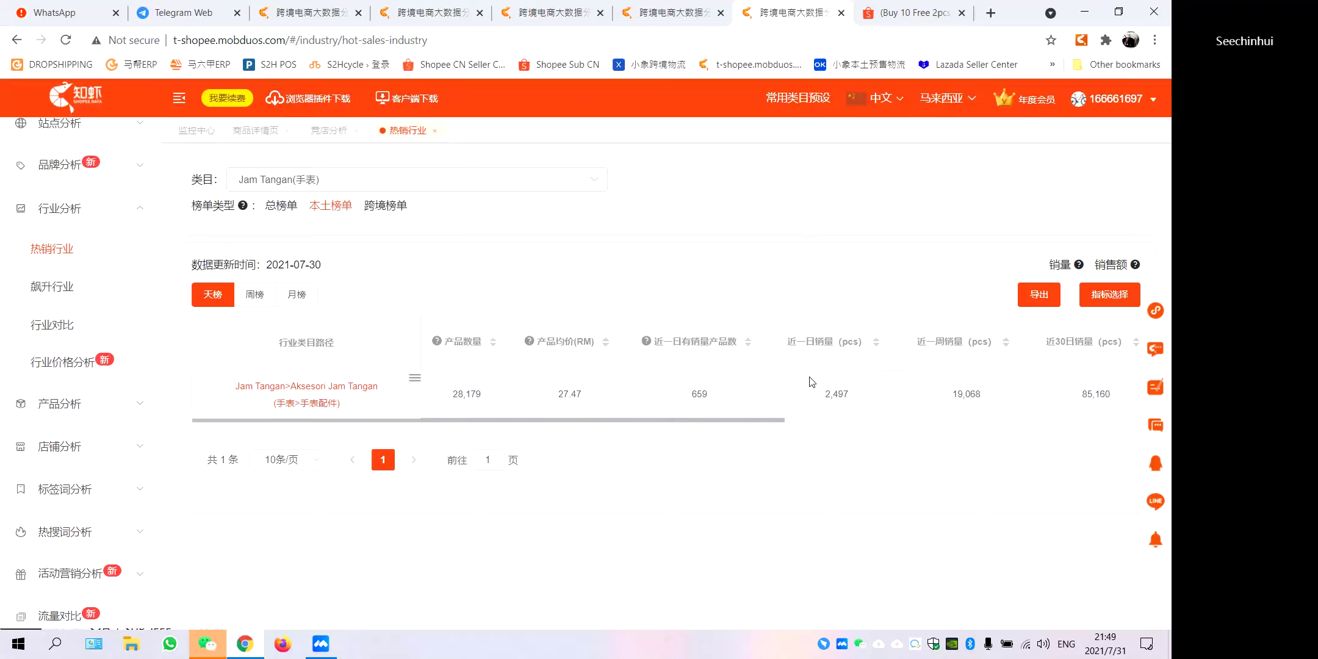
left_click(282, 206)
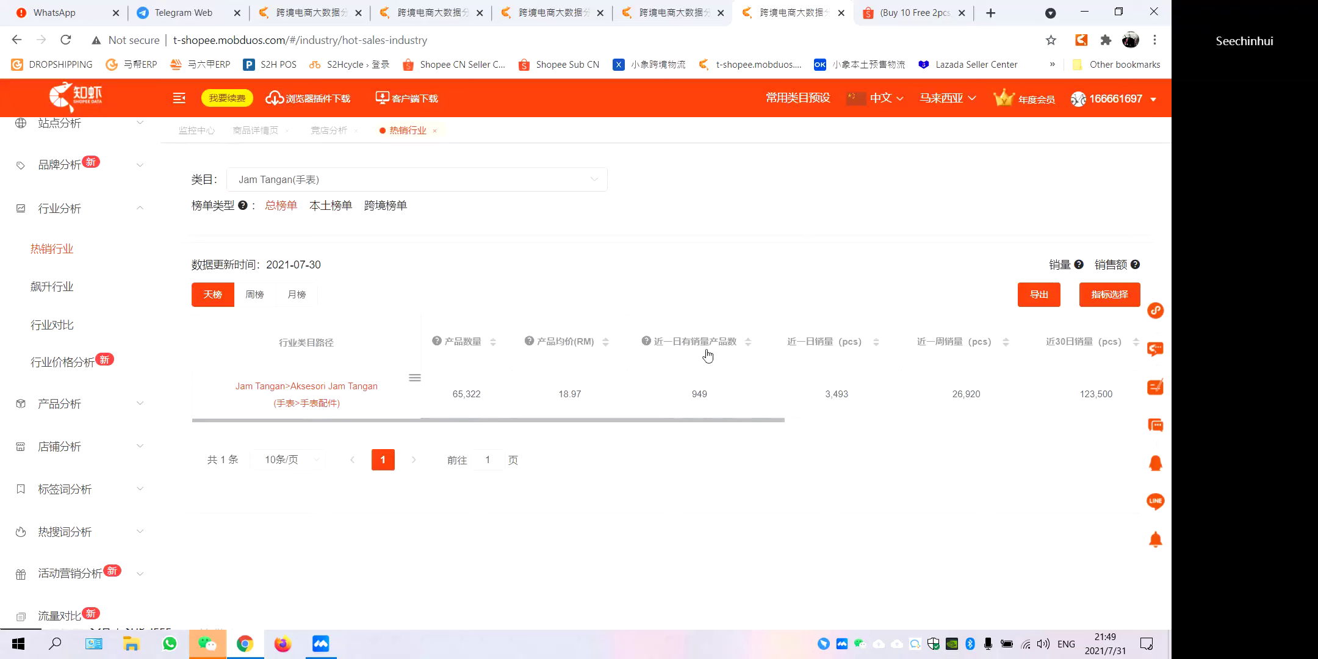
Pick Telefon & Gajet (手机平板与配件) in the ranking's 类目 selector.
left_click(342, 183)
scroll(344, 289, "down", 3)
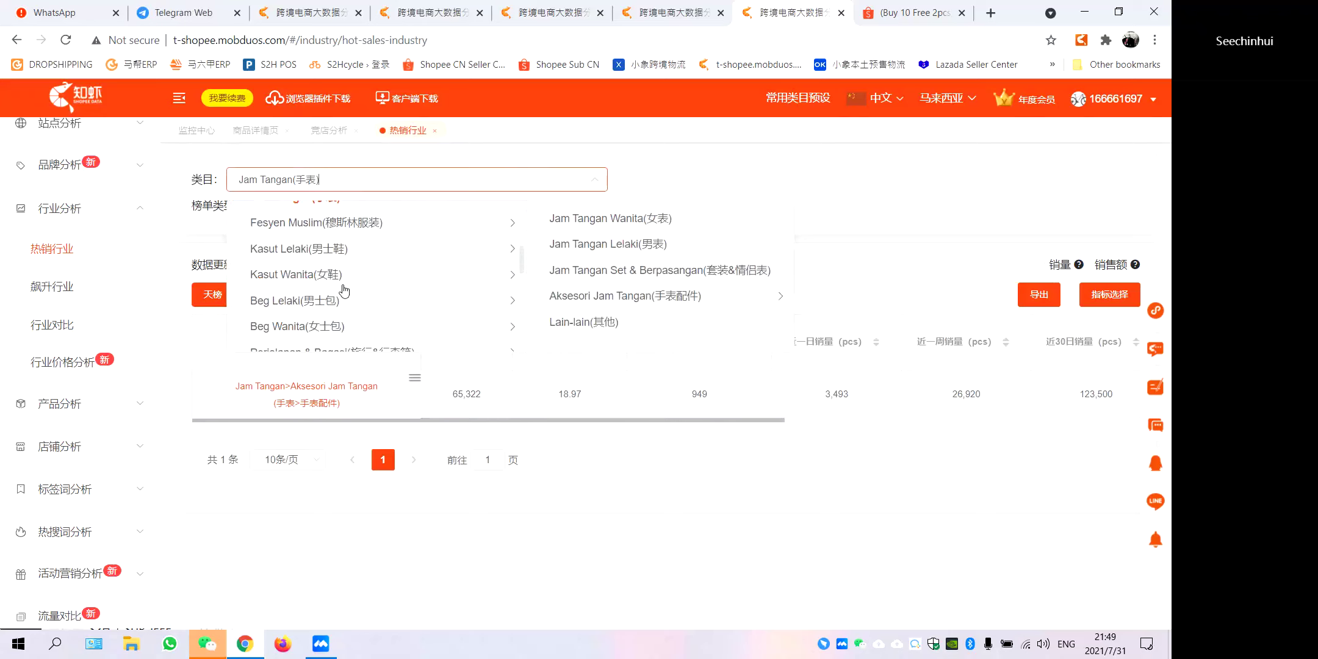
scroll(345, 290, "up", 1)
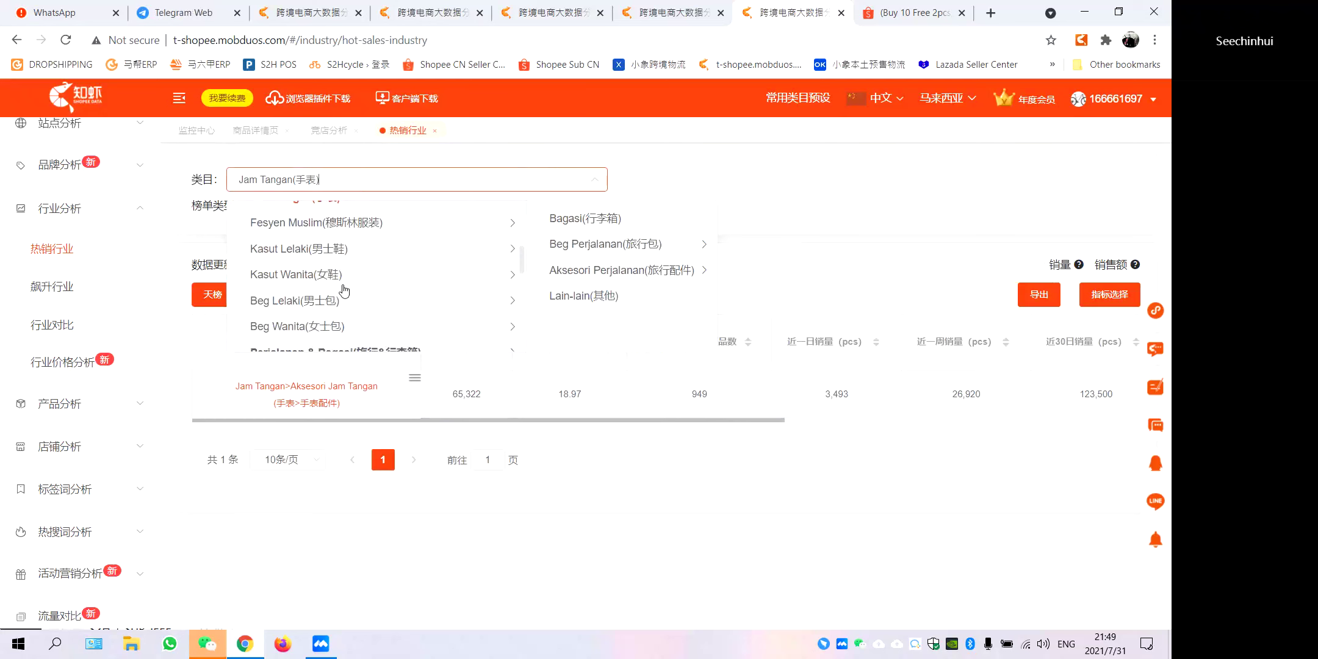
scroll(344, 290, "down", 3)
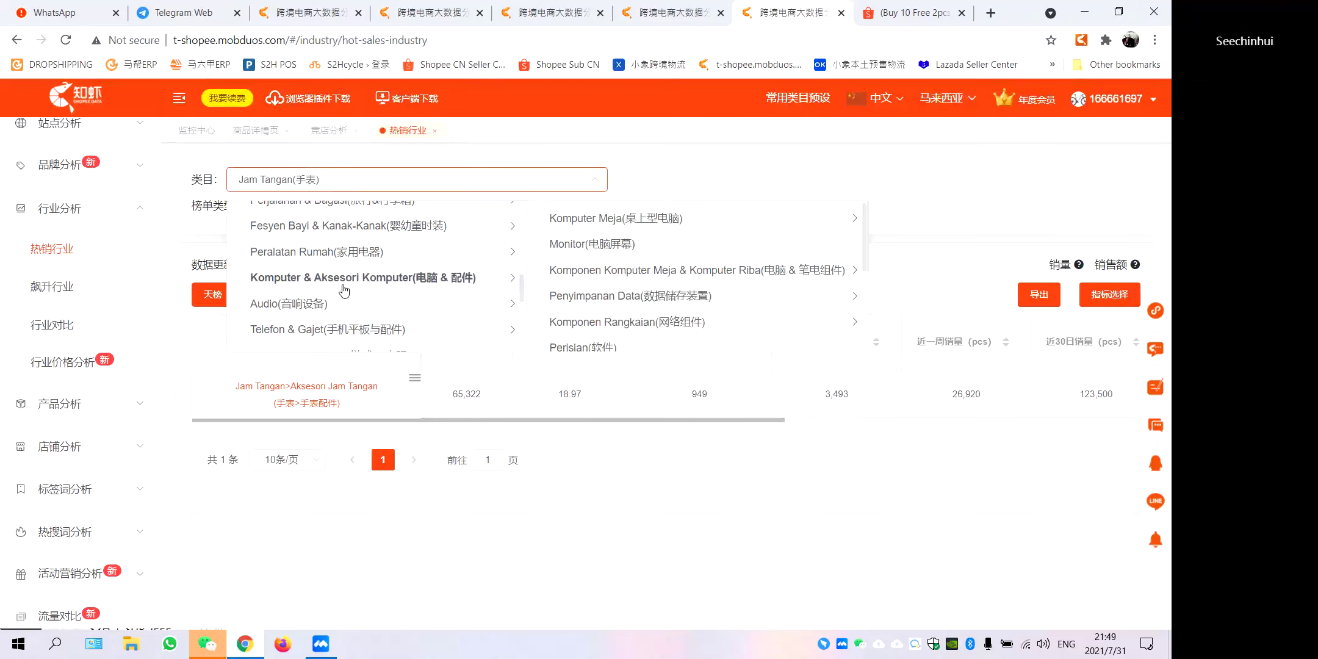
left_click(348, 330)
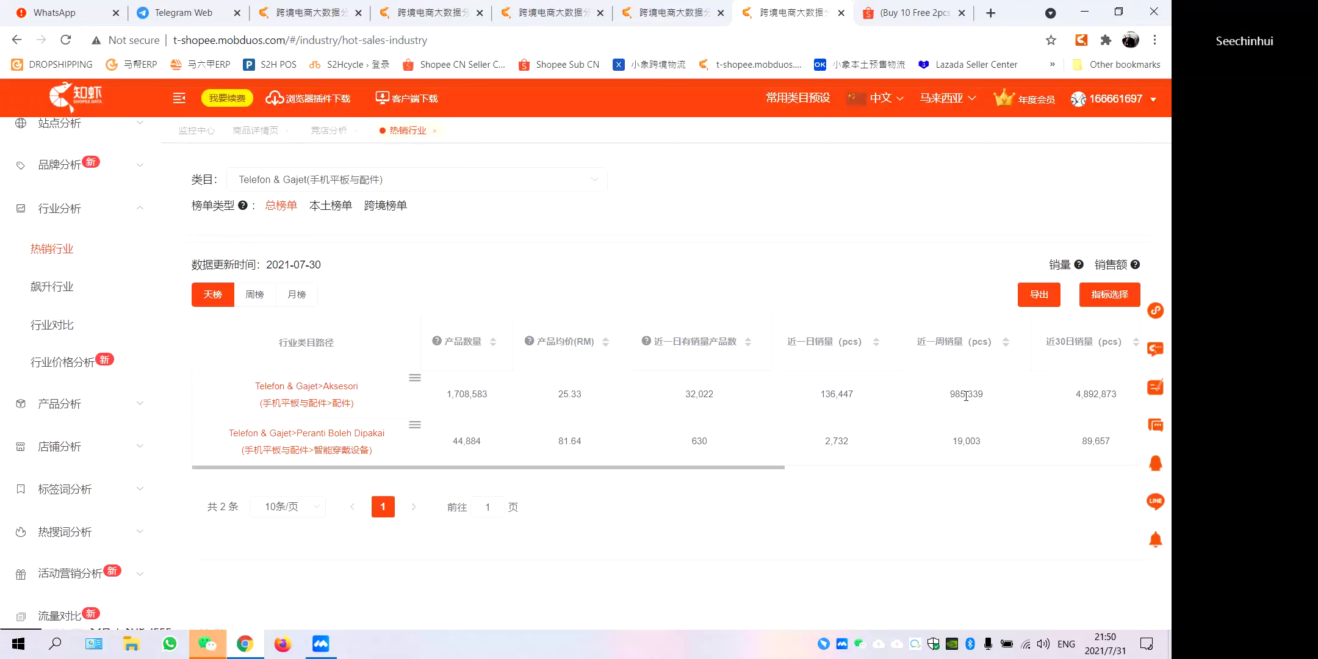
left_click_drag(780, 470, 1062, 477)
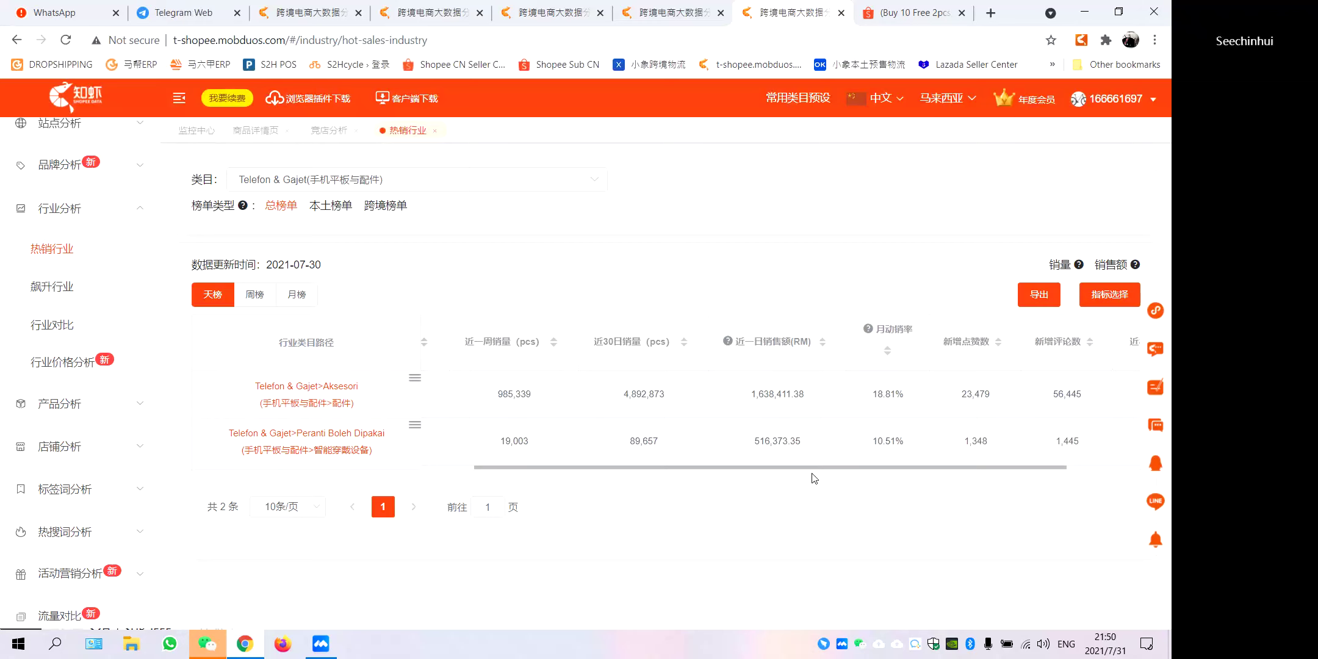
left_click_drag(823, 470, 466, 462)
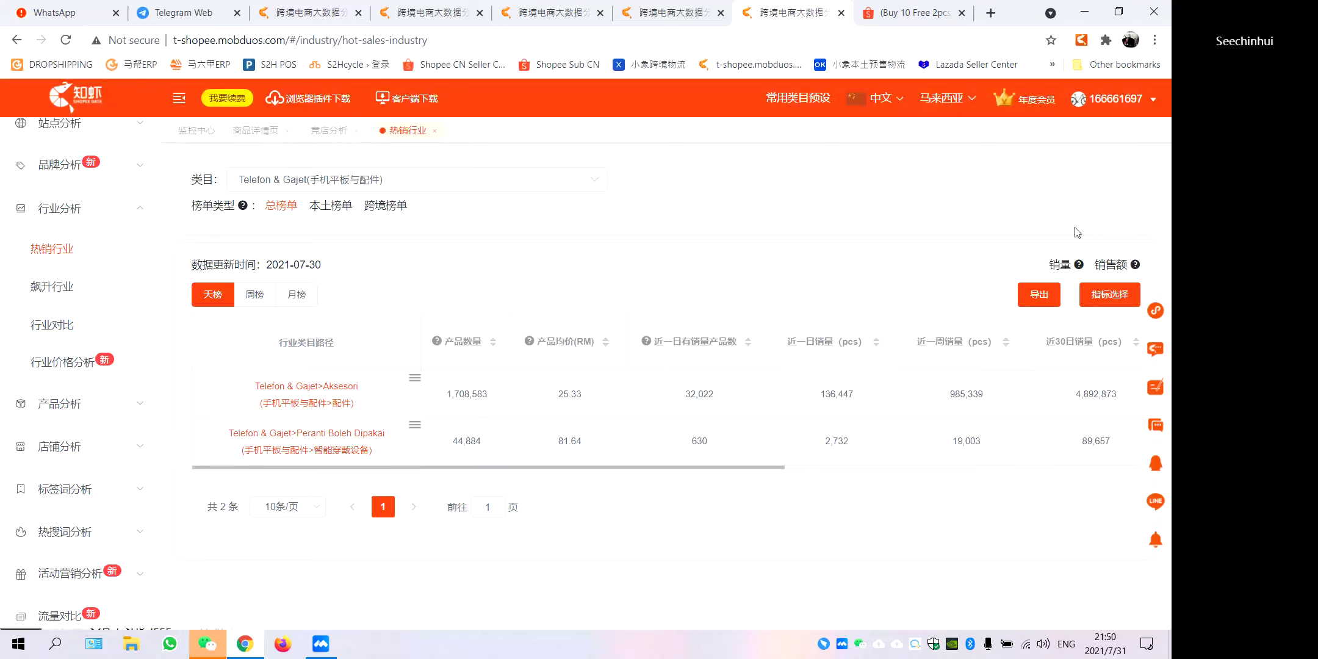
Pick Kelengkapan Rumah (居家生活) in the ranking's 类目 selector.
mouse_move(1156, 105)
left_click(395, 186)
scroll(357, 299, "down", 5)
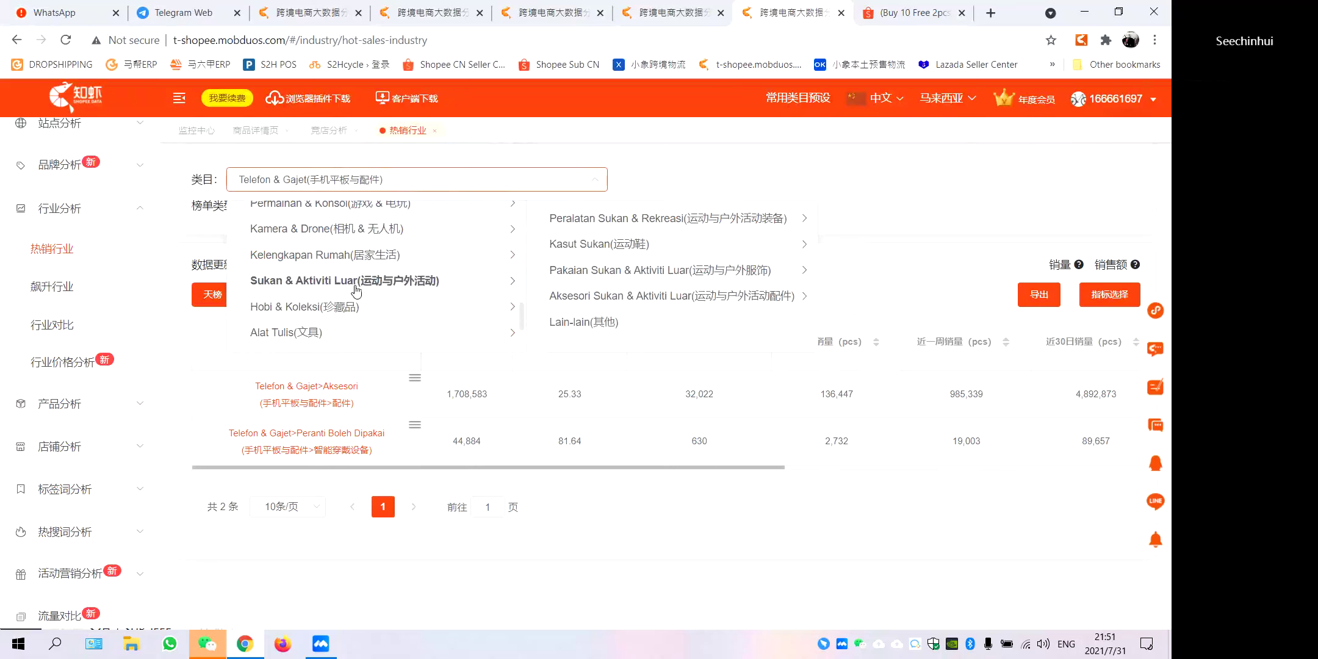
left_click(386, 255)
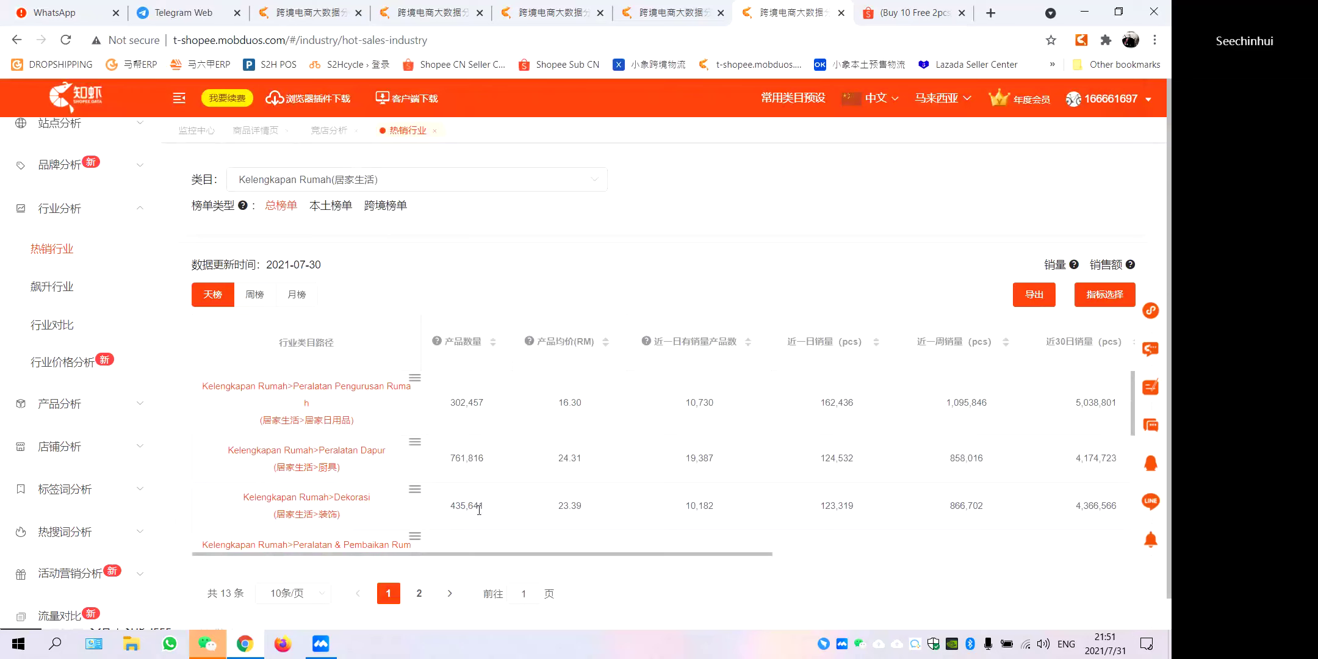
Browse the 13 subcategory rows and open the Peralatan Pengurusan Rumah detail page.
scroll(493, 512, "down", 1)
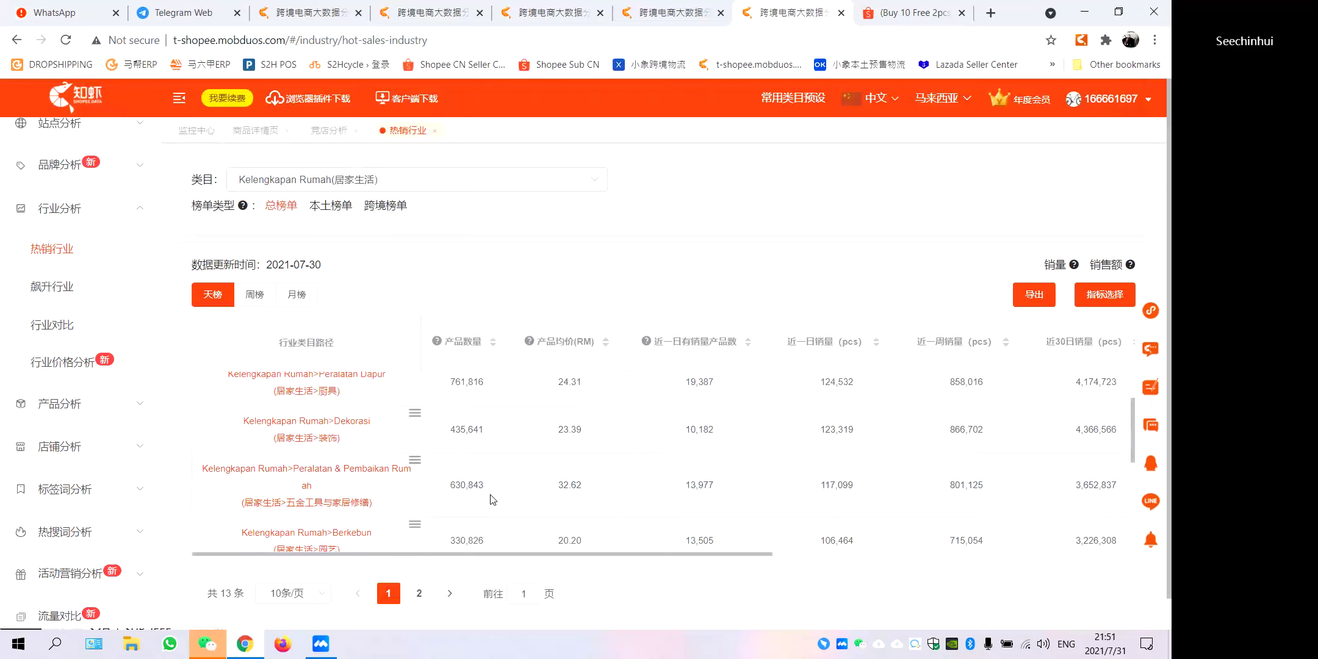
scroll(470, 481, "down", 1)
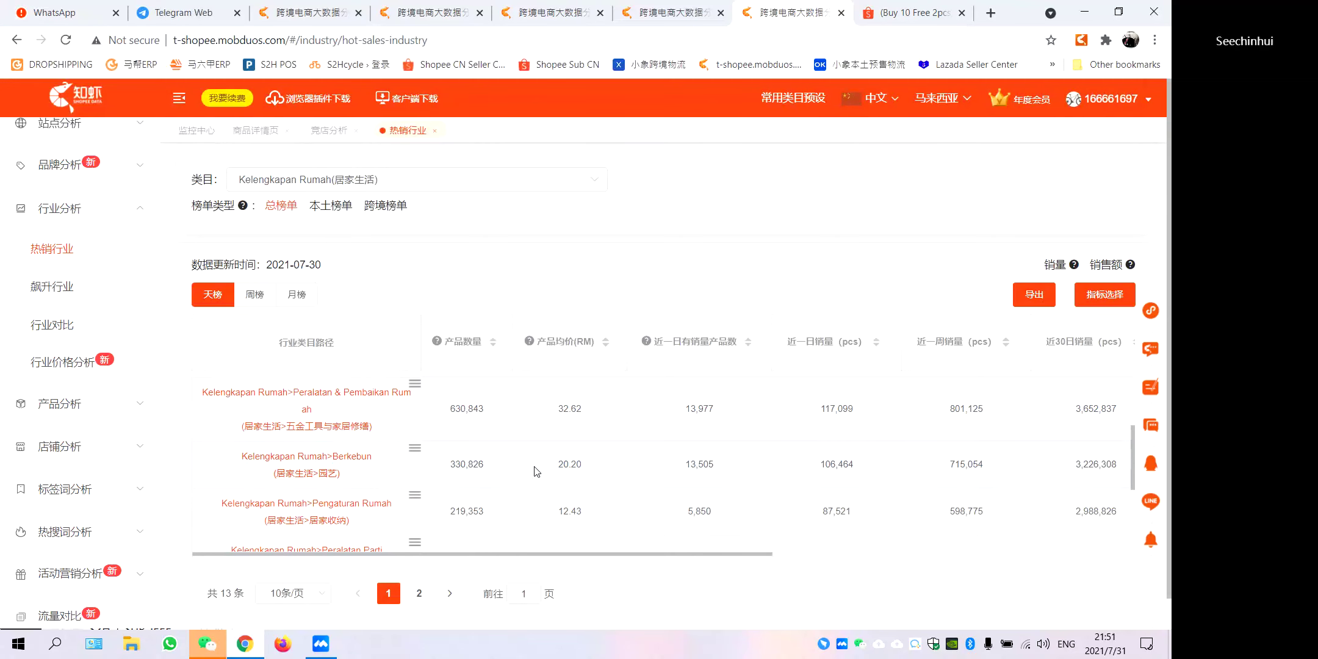
scroll(536, 471, "up", 3)
scroll(535, 471, "down", 4)
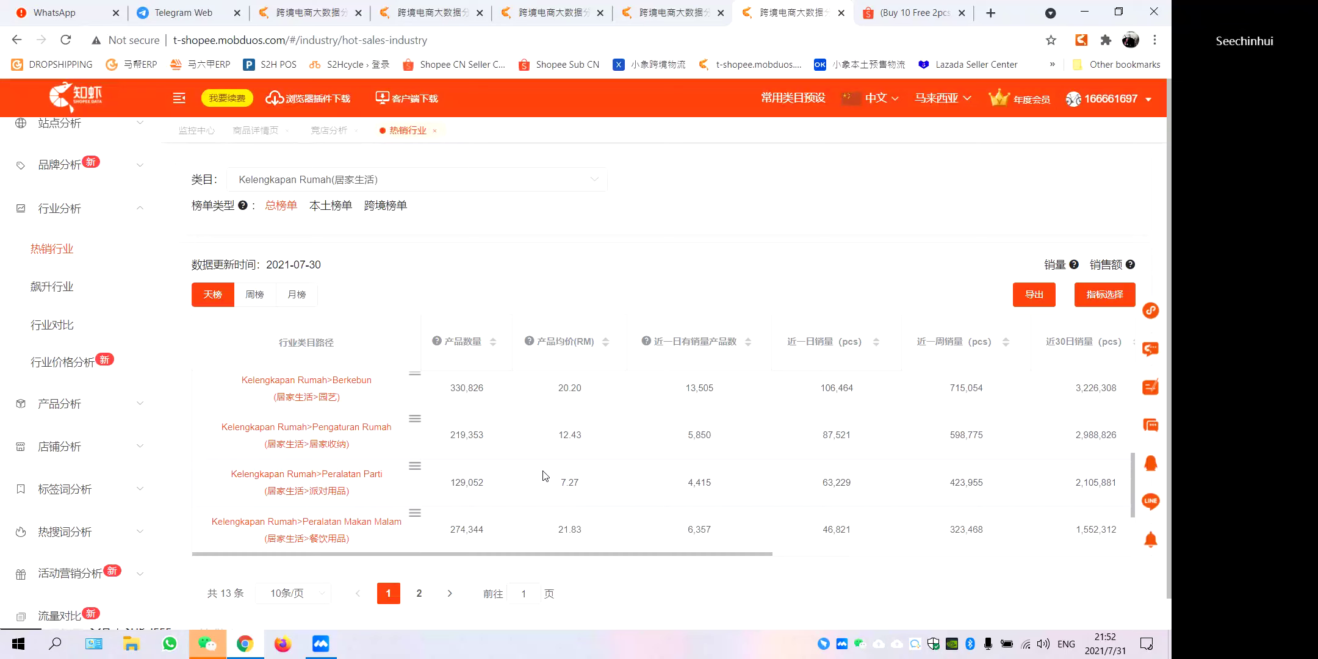
scroll(789, 470, "up", 3)
scroll(785, 476, "down", 1)
scroll(786, 477, "up", 1)
scroll(785, 476, "down", 5)
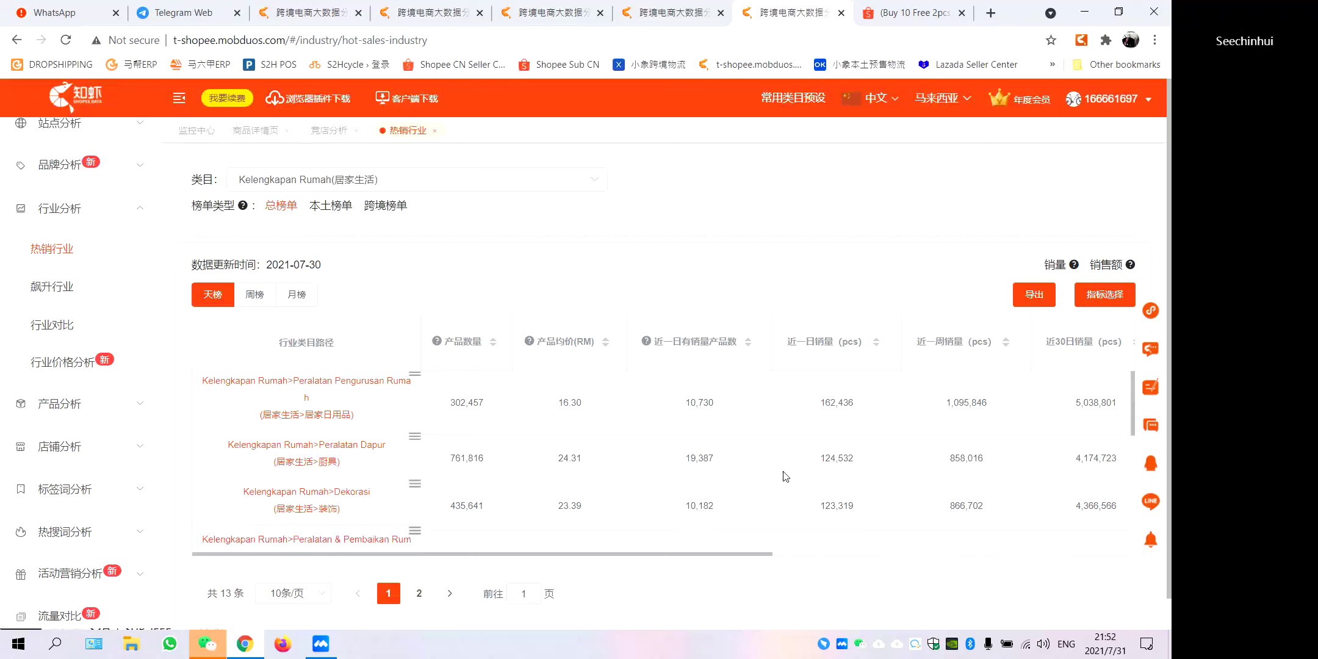
scroll(786, 476, "up", 5)
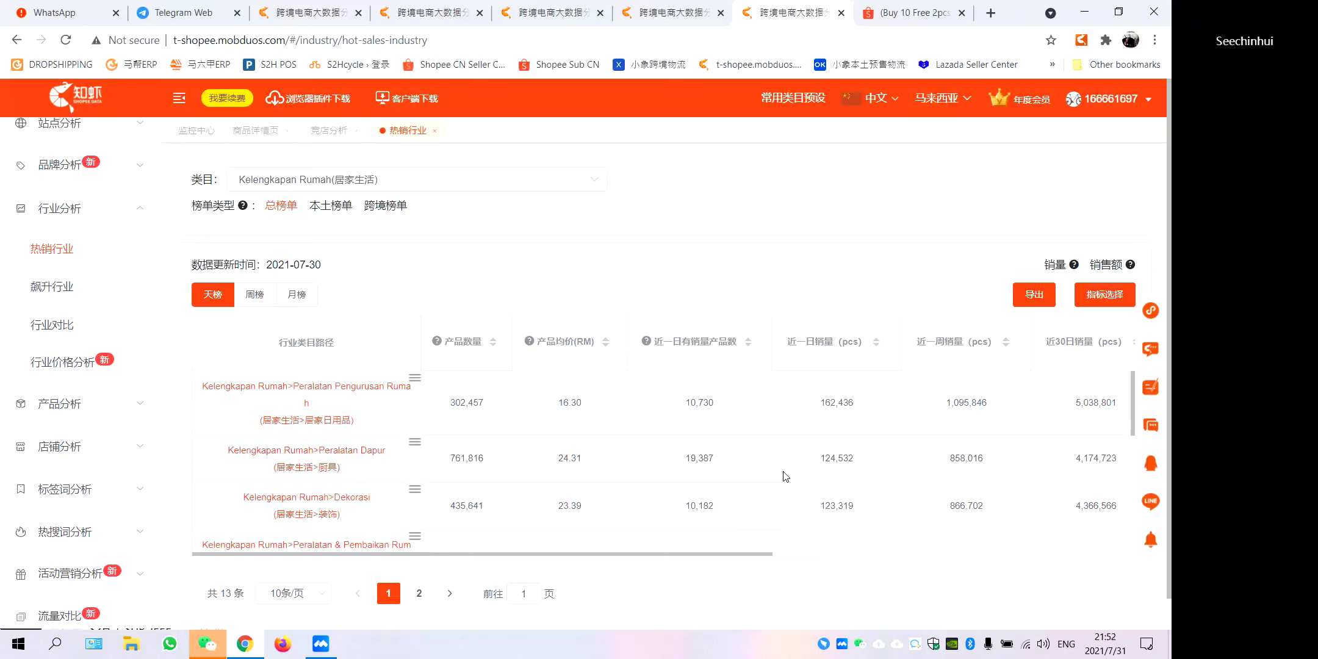
scroll(786, 477, "down", 1)
scroll(786, 477, "up", 1)
scroll(785, 477, "down", 1)
scroll(786, 477, "up", 1)
scroll(785, 476, "down", 2)
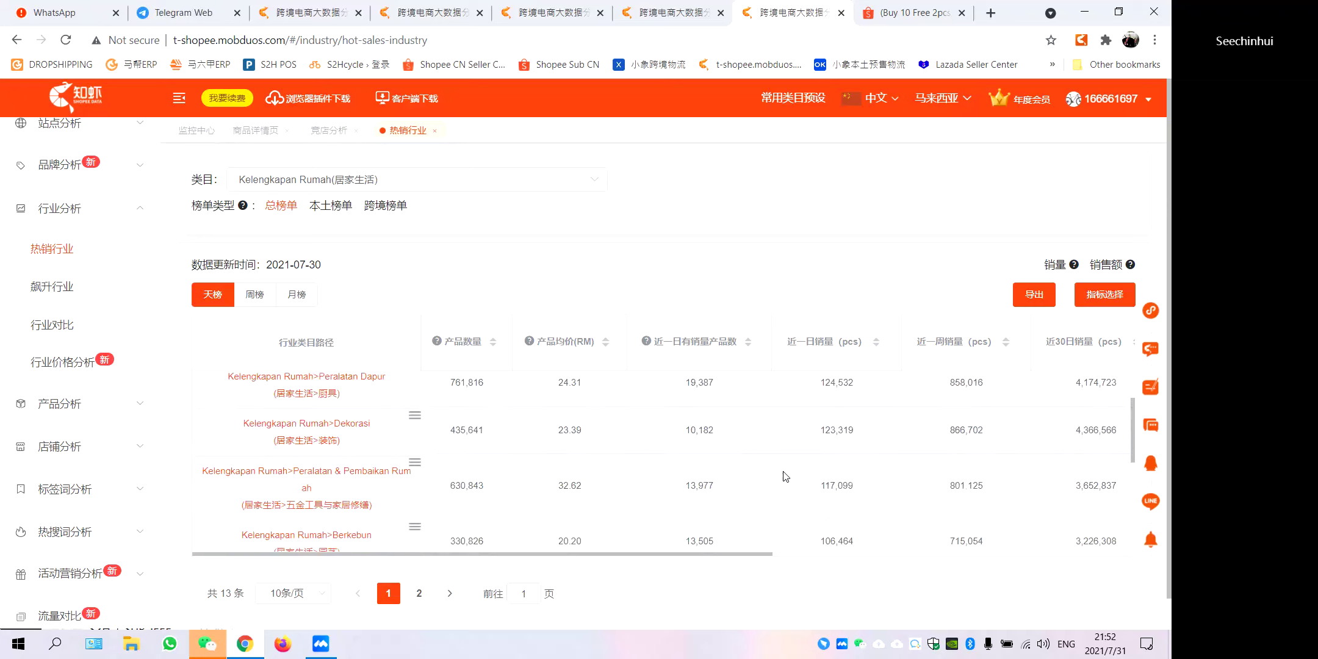
scroll(783, 473, "up", 2)
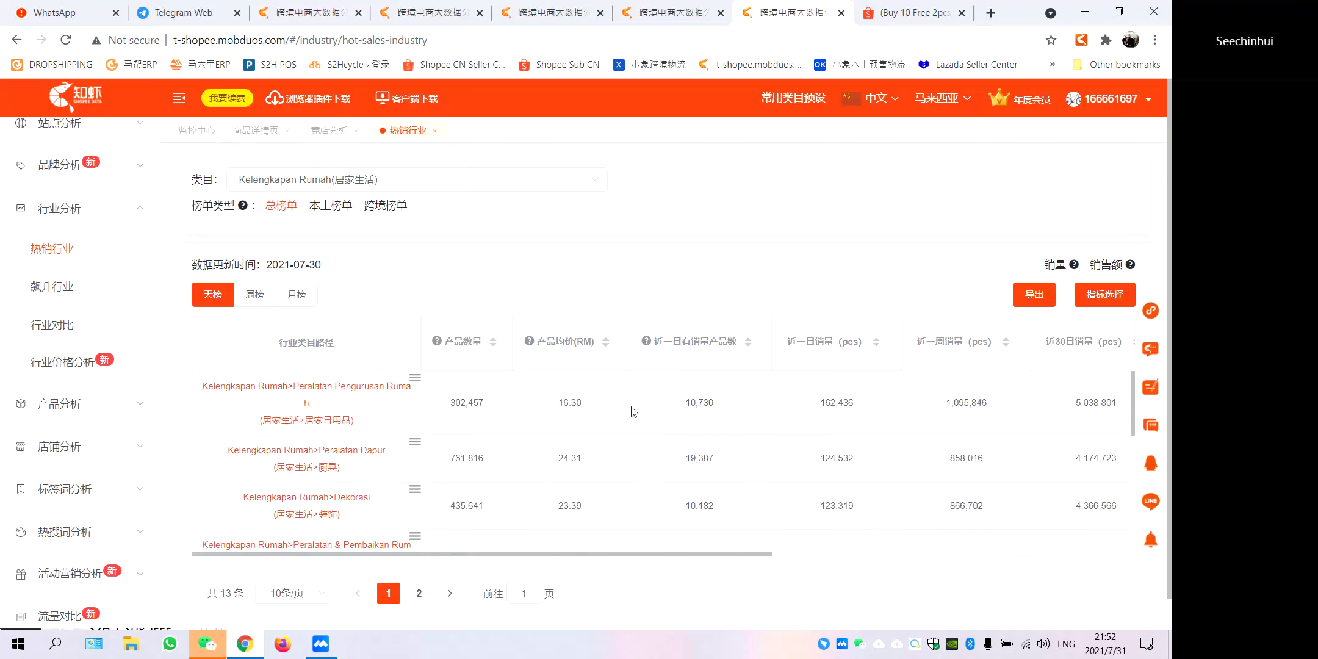
left_click(377, 391)
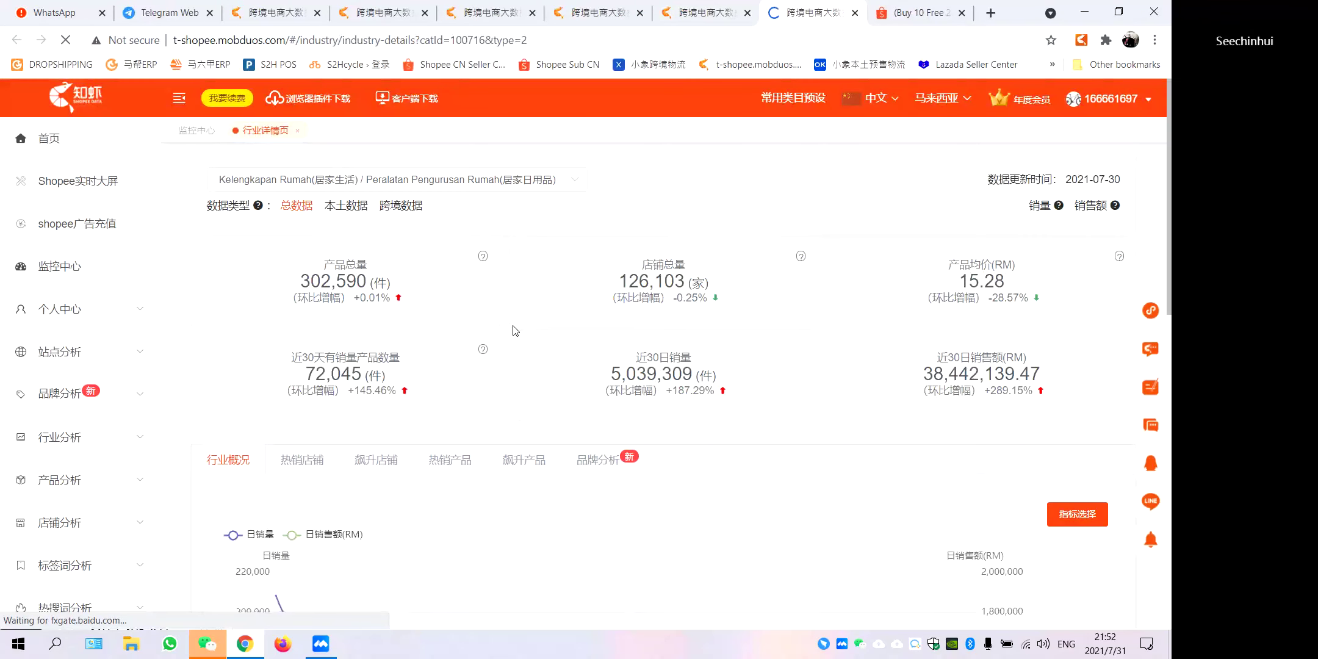
Scroll to the sub-industry table led by Berus Mencuci and briefly highlight row 3's 1,208 sales.
scroll(516, 330, "down", 1)
scroll(515, 331, "down", 4)
scroll(516, 330, "down", 10)
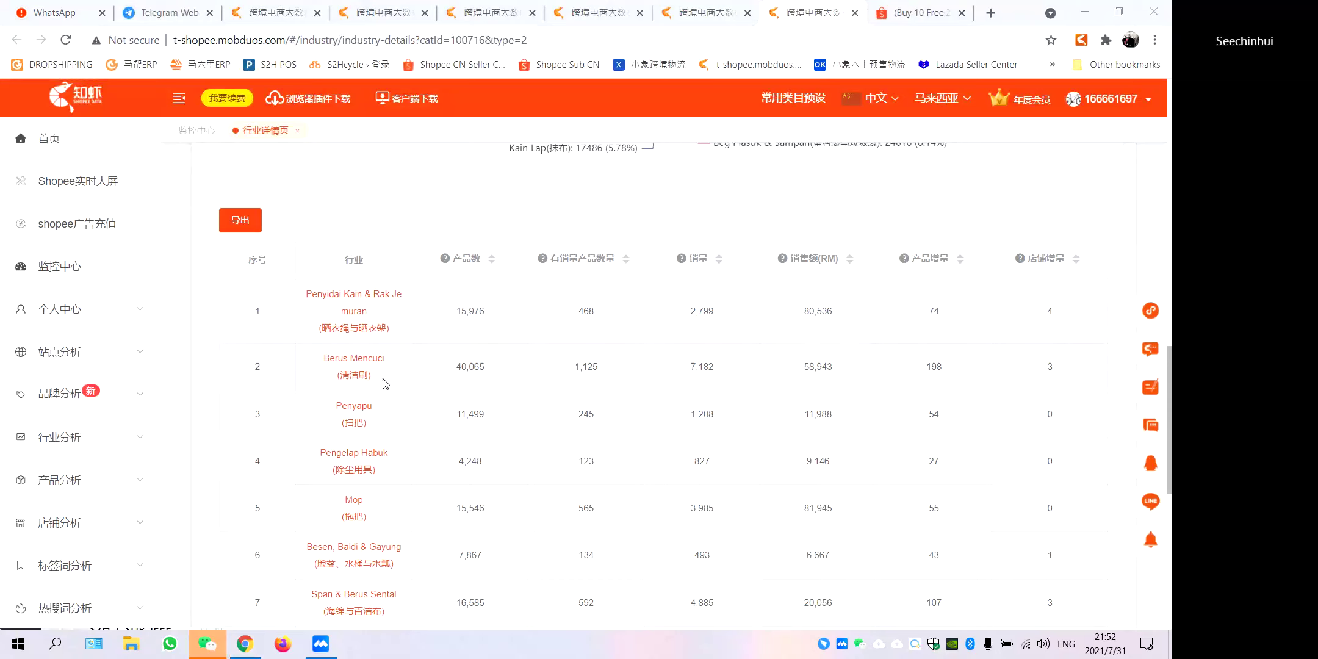
scroll(378, 367, "down", 1)
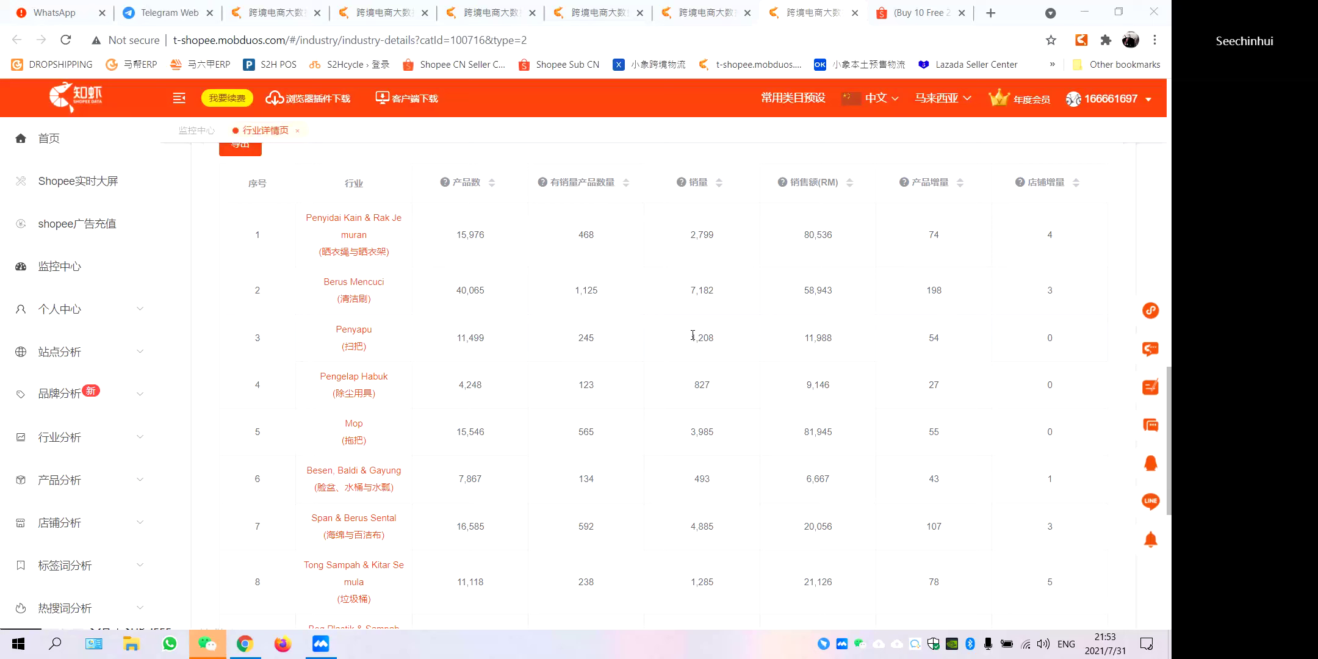
left_click_drag(693, 335, 721, 339)
left_click(731, 336)
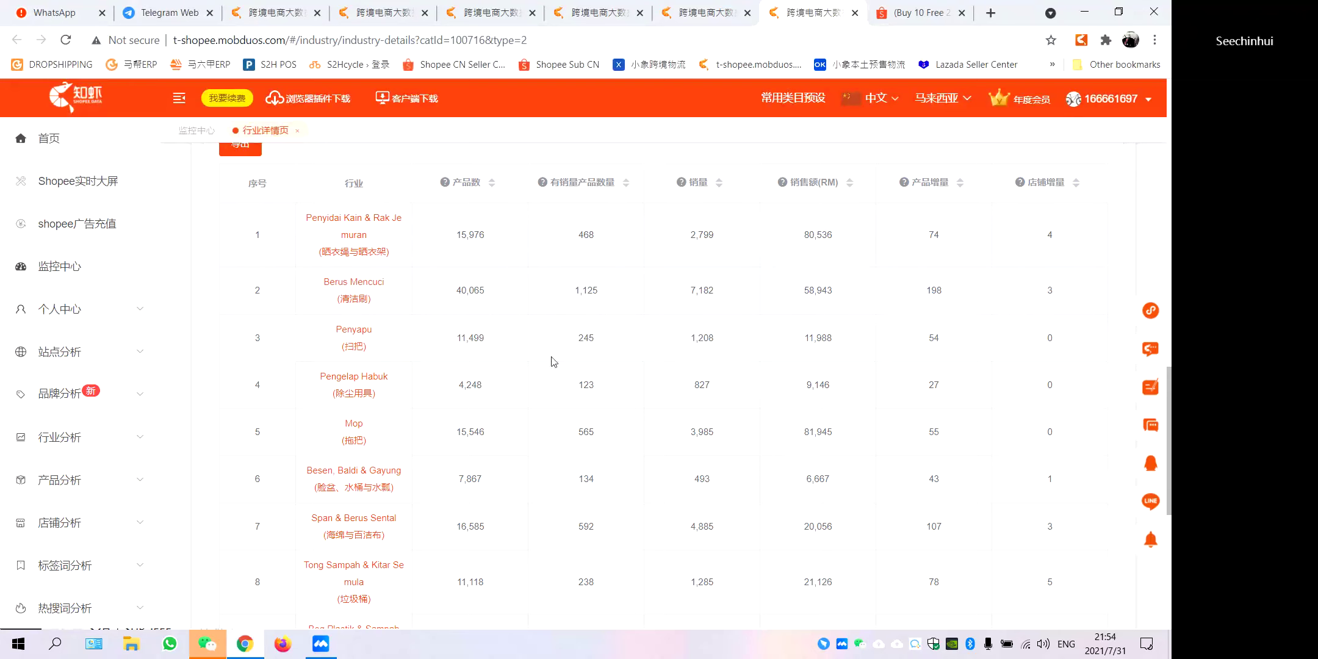
Switch the sub-industry donut chart from product count to sales revenue (RM) share.
scroll(568, 377, "down", 1)
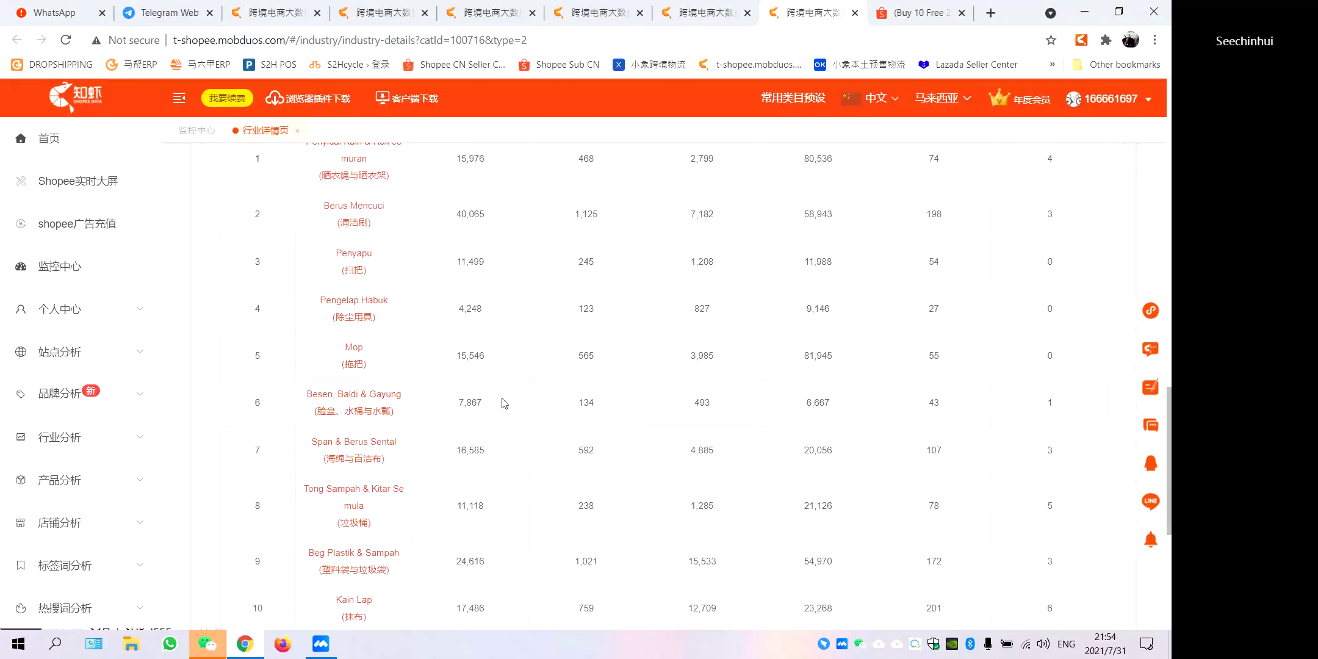
scroll(638, 402, "up", 1)
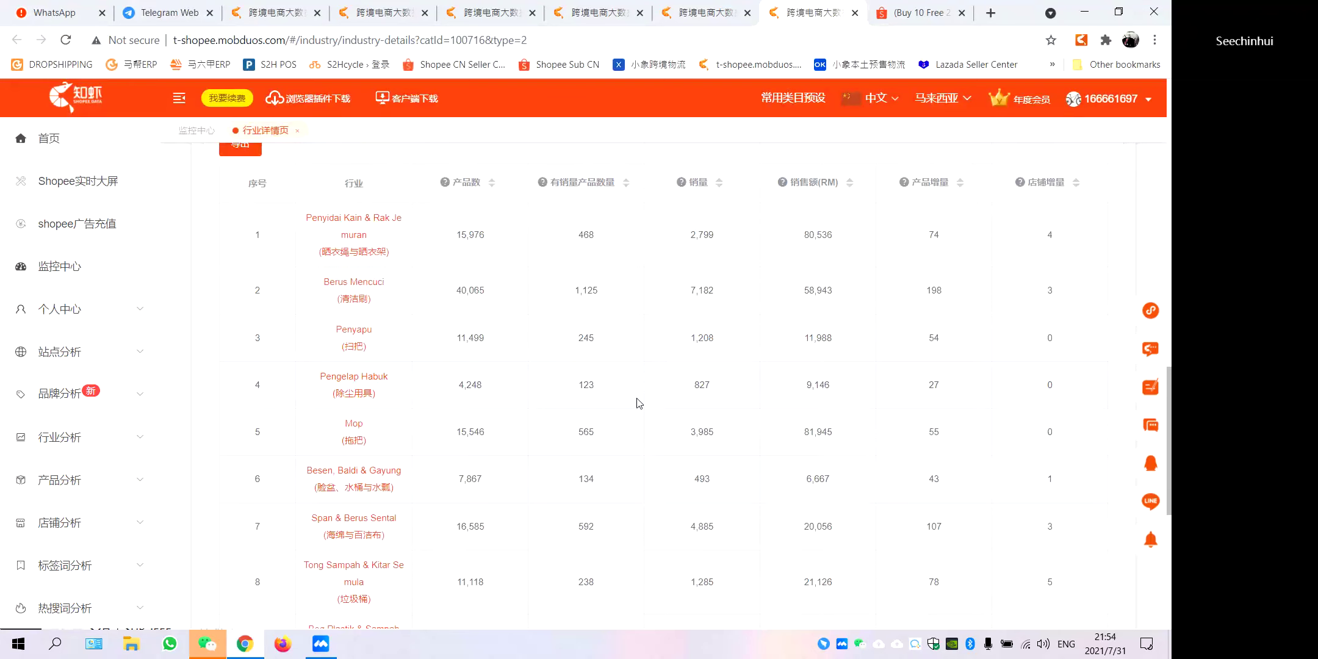
scroll(638, 403, "down", 3)
scroll(635, 400, "down", 1)
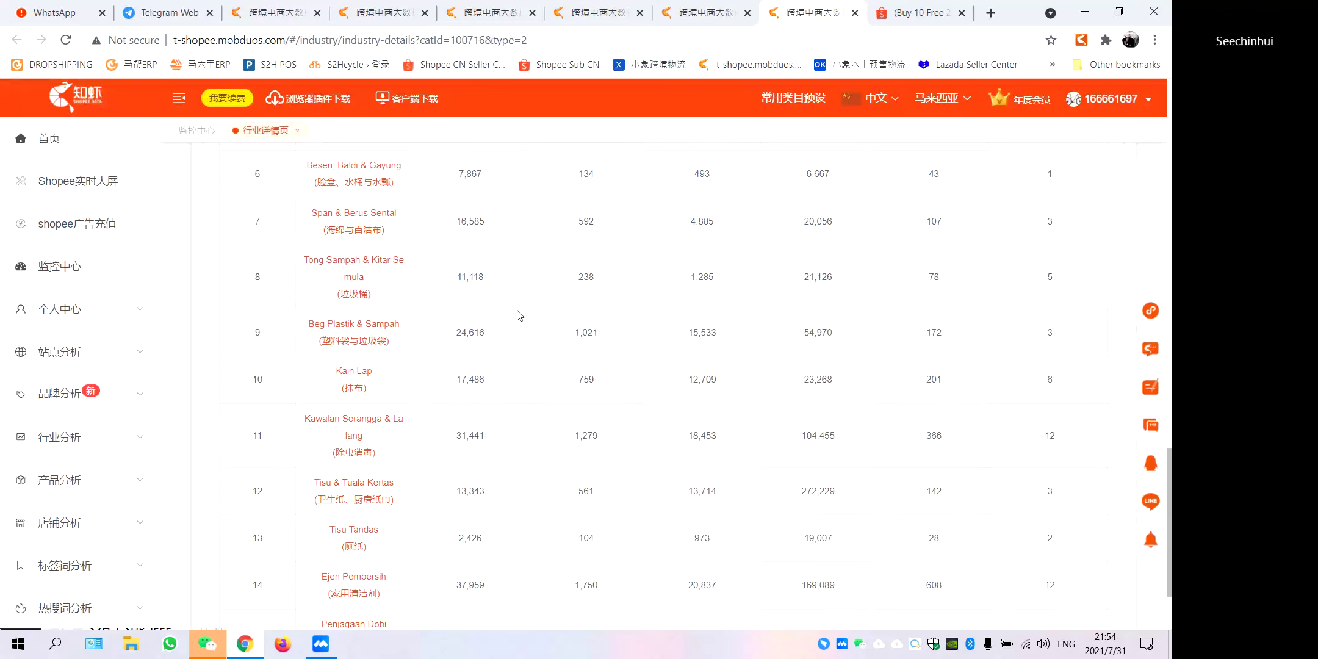
scroll(601, 297, "up", 1)
scroll(601, 297, "down", 2)
scroll(601, 297, "down", 1)
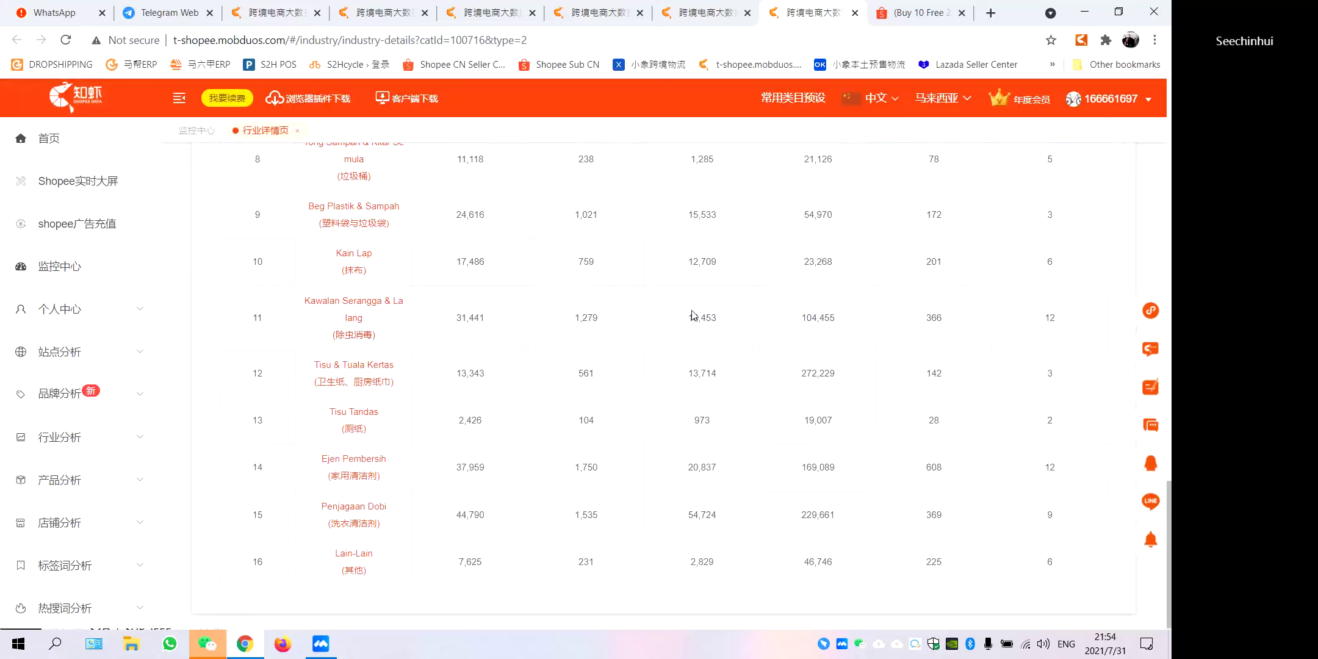
scroll(941, 356, "up", 10)
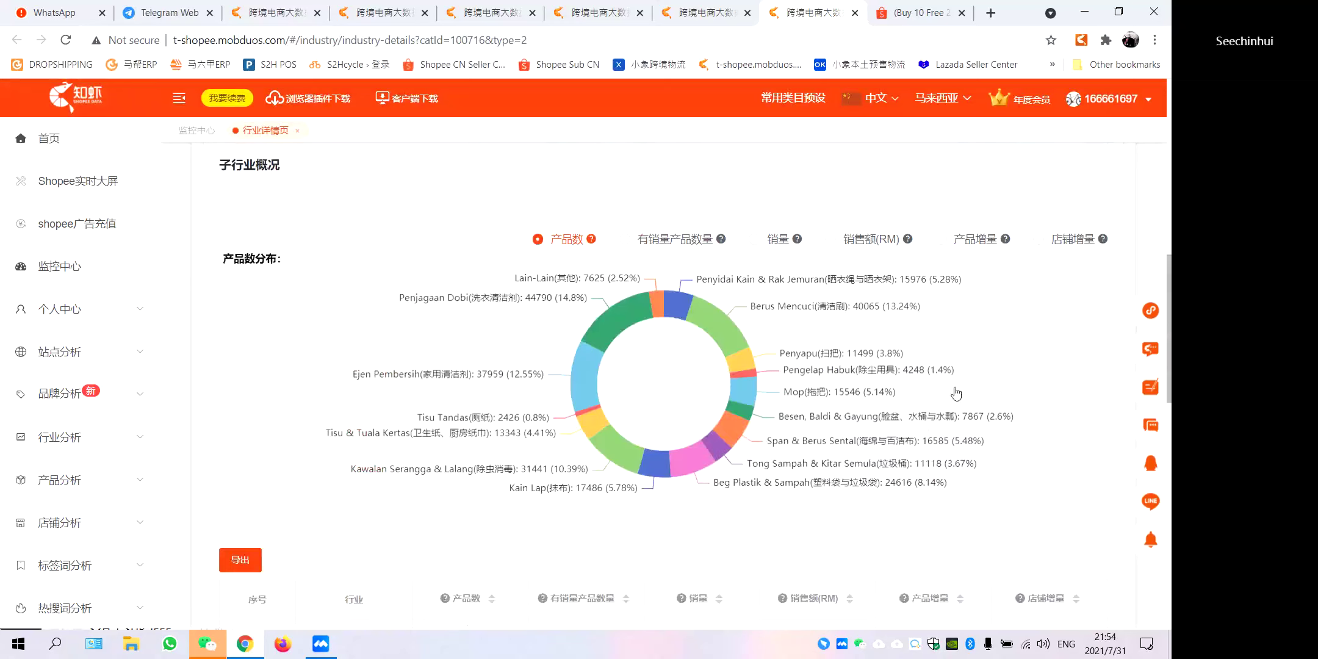
scroll(372, 299, "up", 4)
scroll(637, 272, "down", 1)
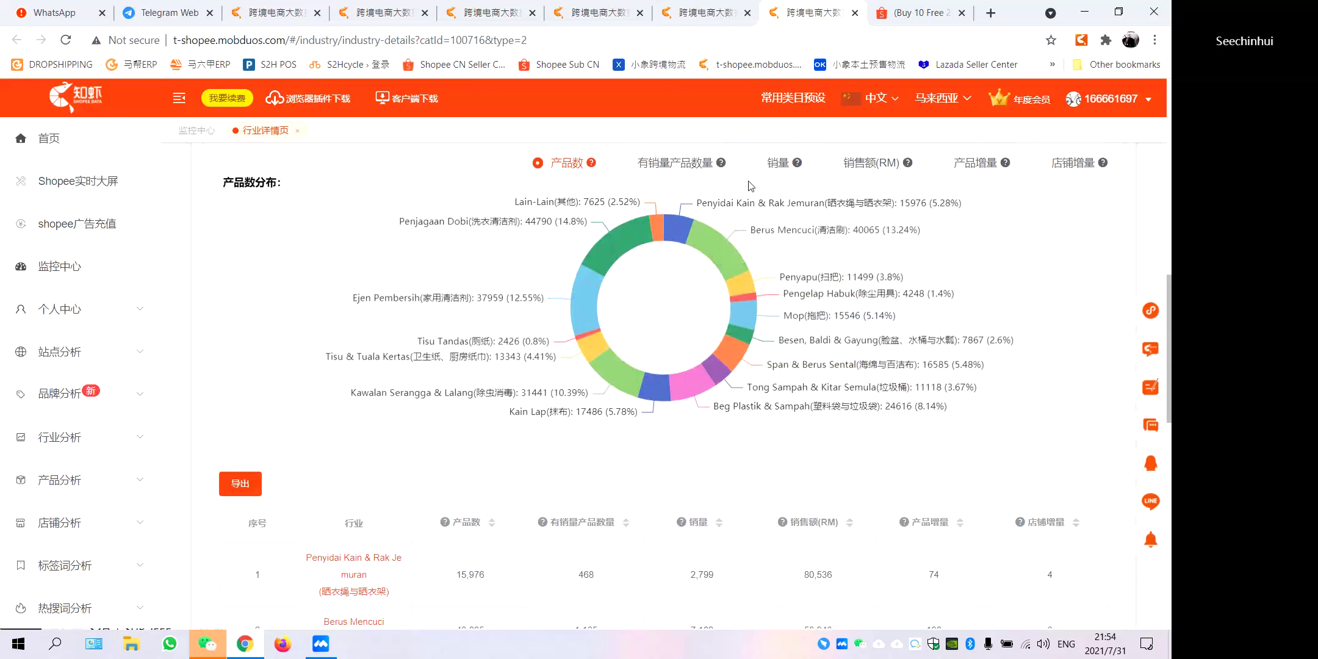
left_click(834, 165)
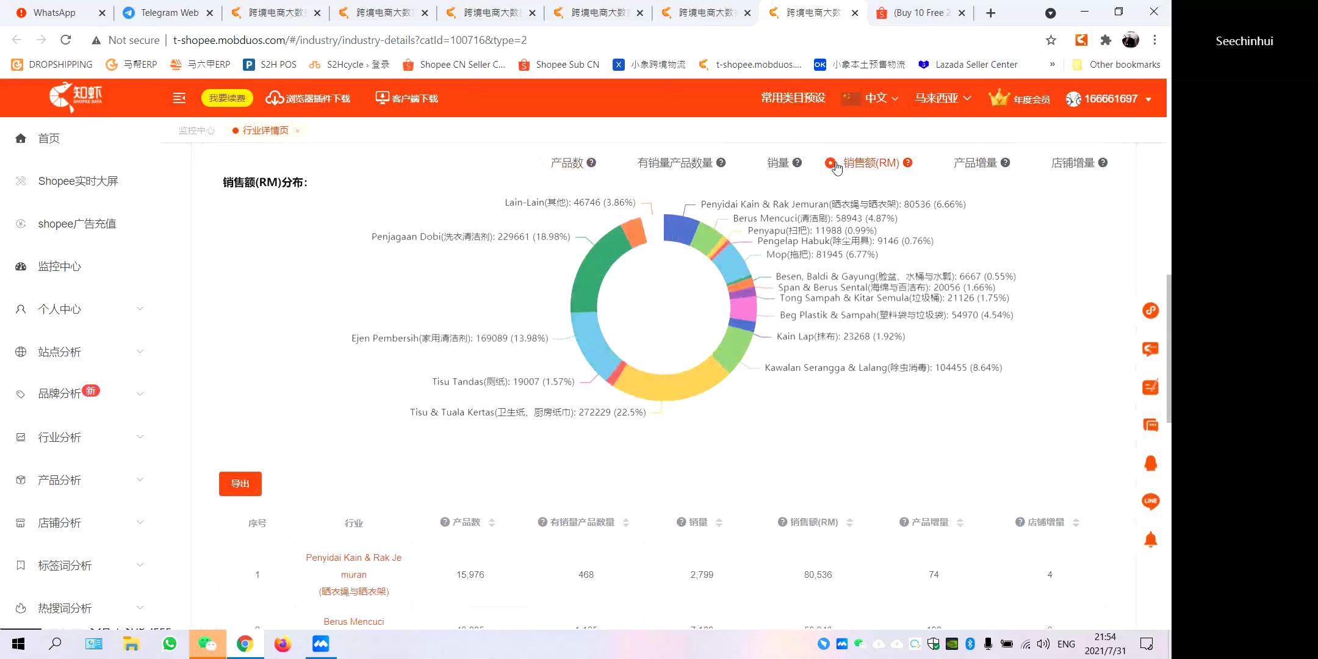
Scroll through the sub-industry table and open the Tisu & Tuala Kertas sub-category details.
scroll(839, 347, "down", 2)
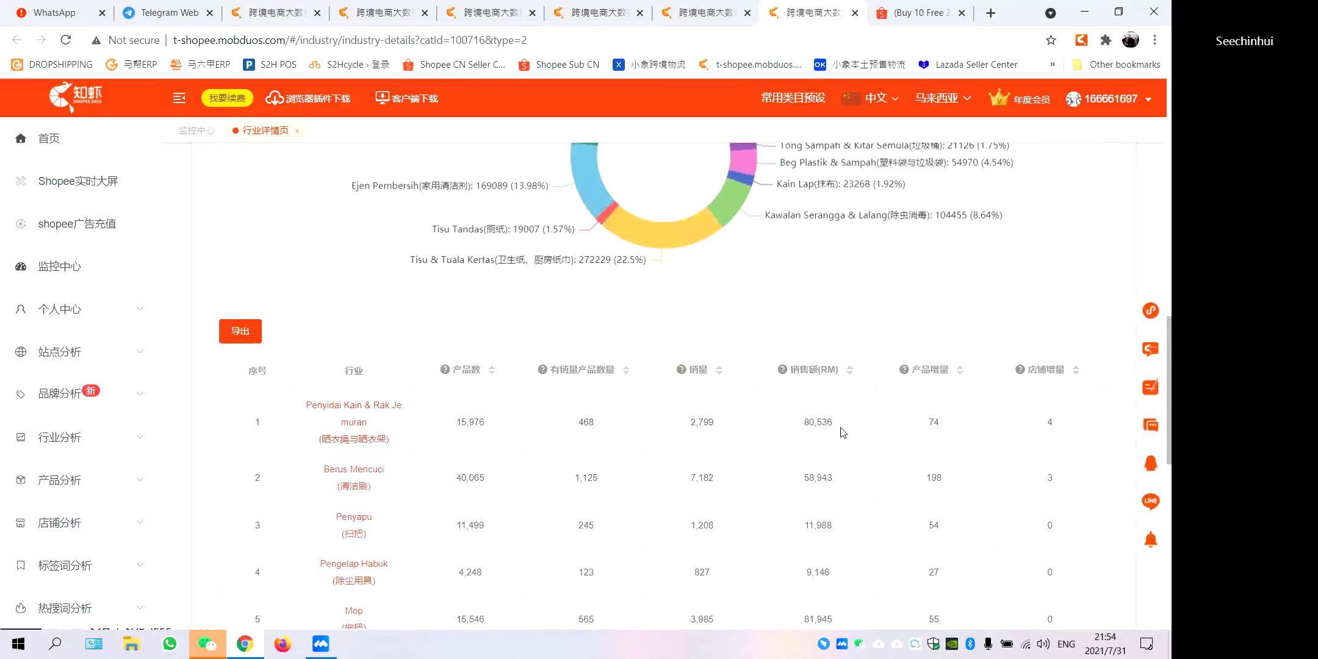
scroll(843, 432, "up", 4)
scroll(824, 382, "down", 6)
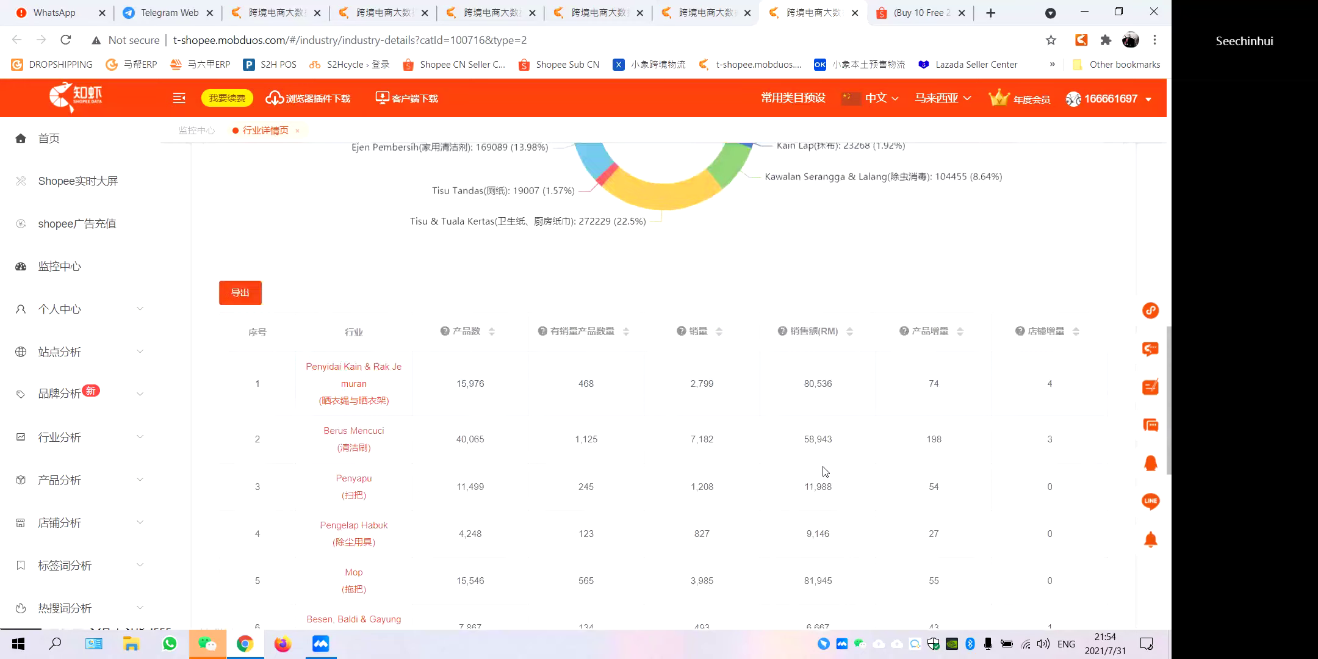
scroll(826, 362, "down", 3)
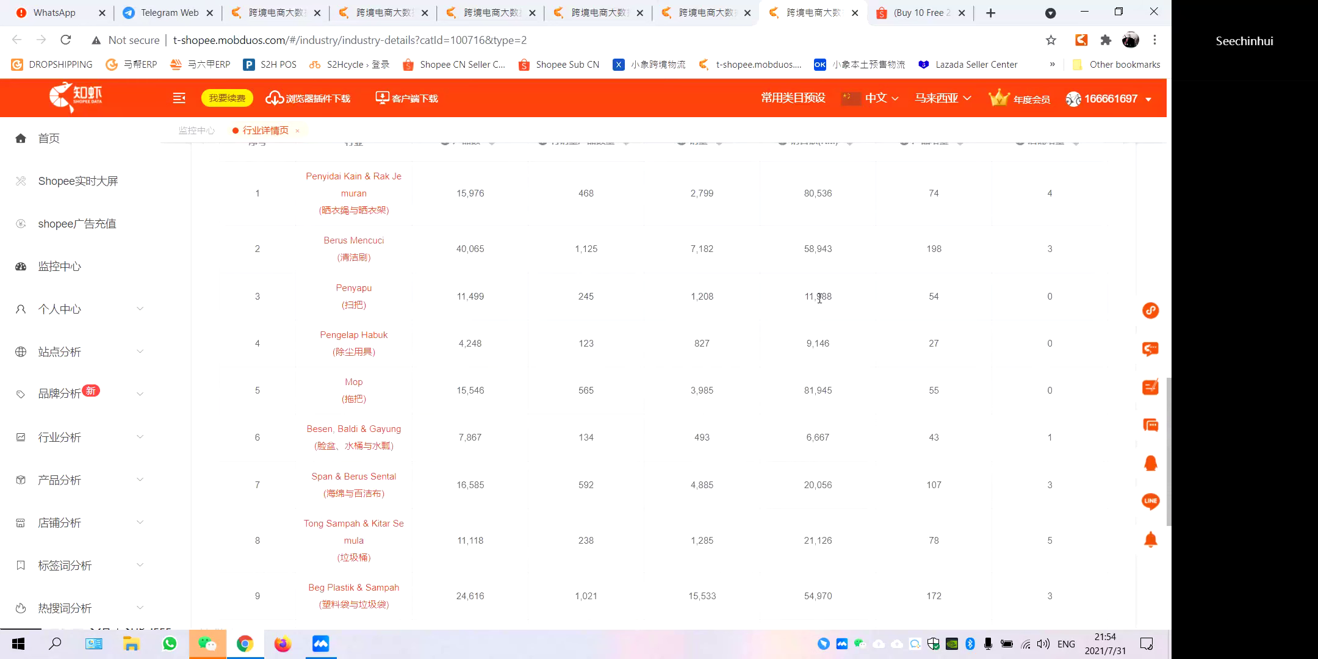
scroll(839, 296, "up", 5)
scroll(839, 296, "down", 4)
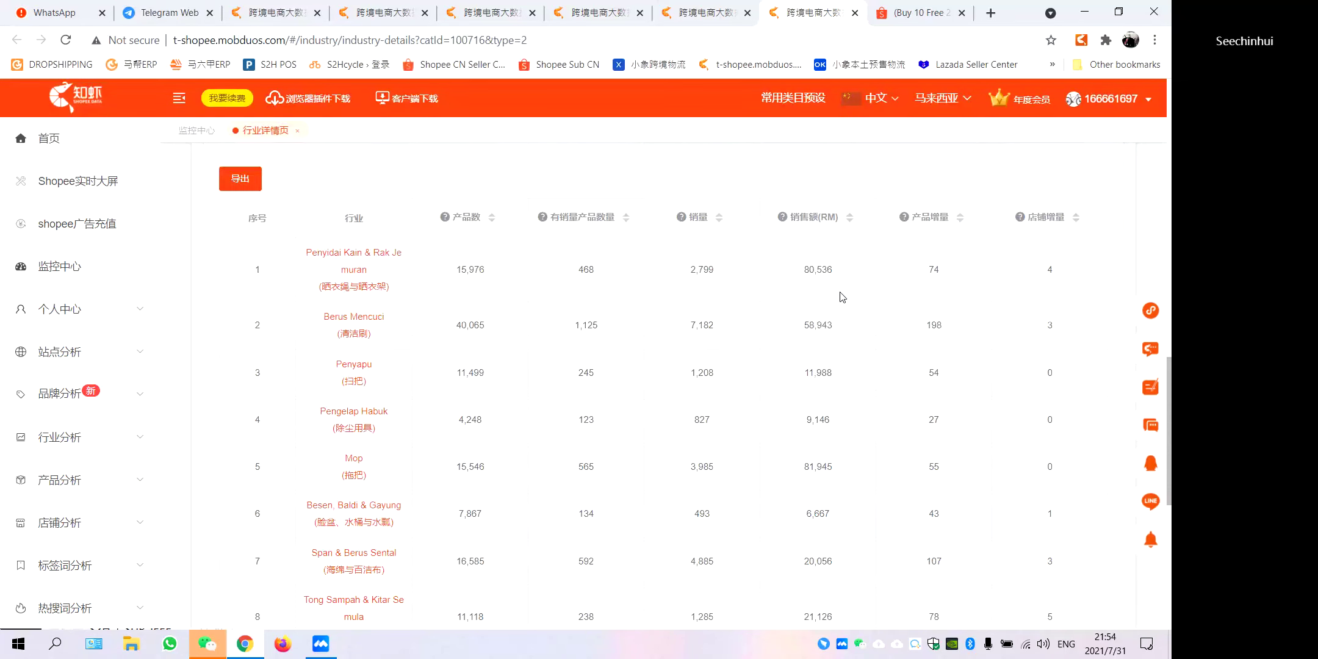
scroll(837, 383, "up", 5)
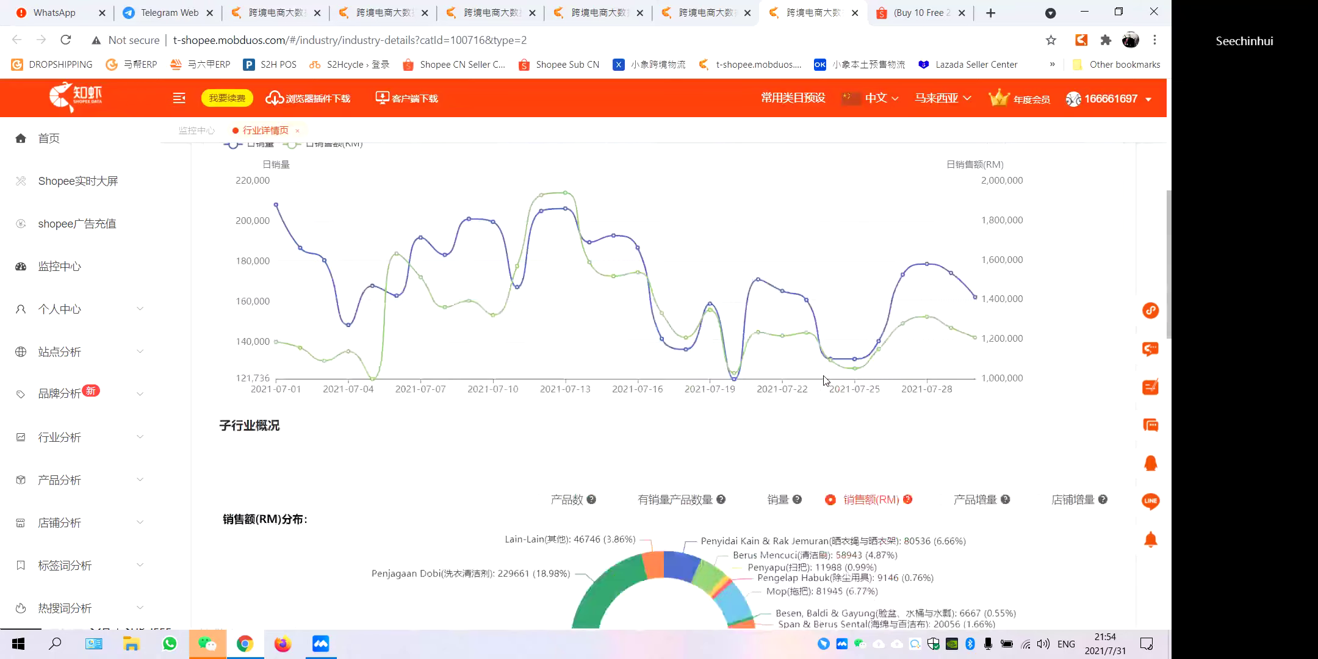
scroll(825, 381, "down", 7)
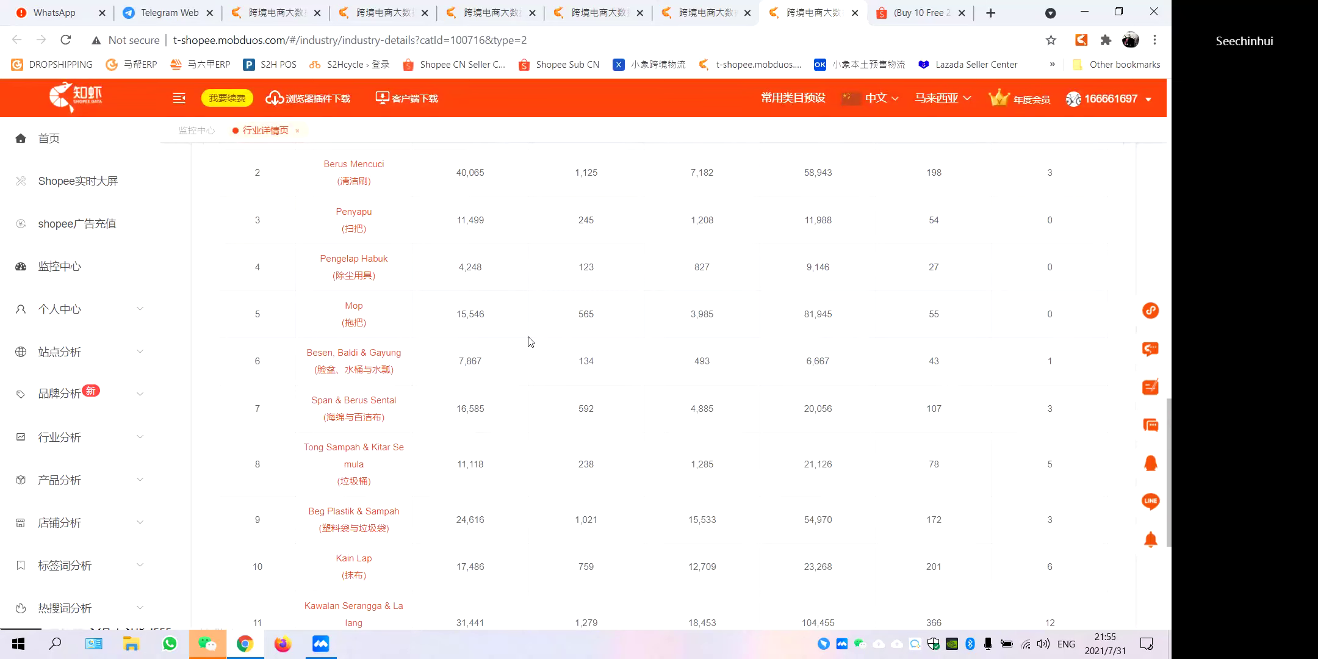
scroll(837, 331, "down", 1)
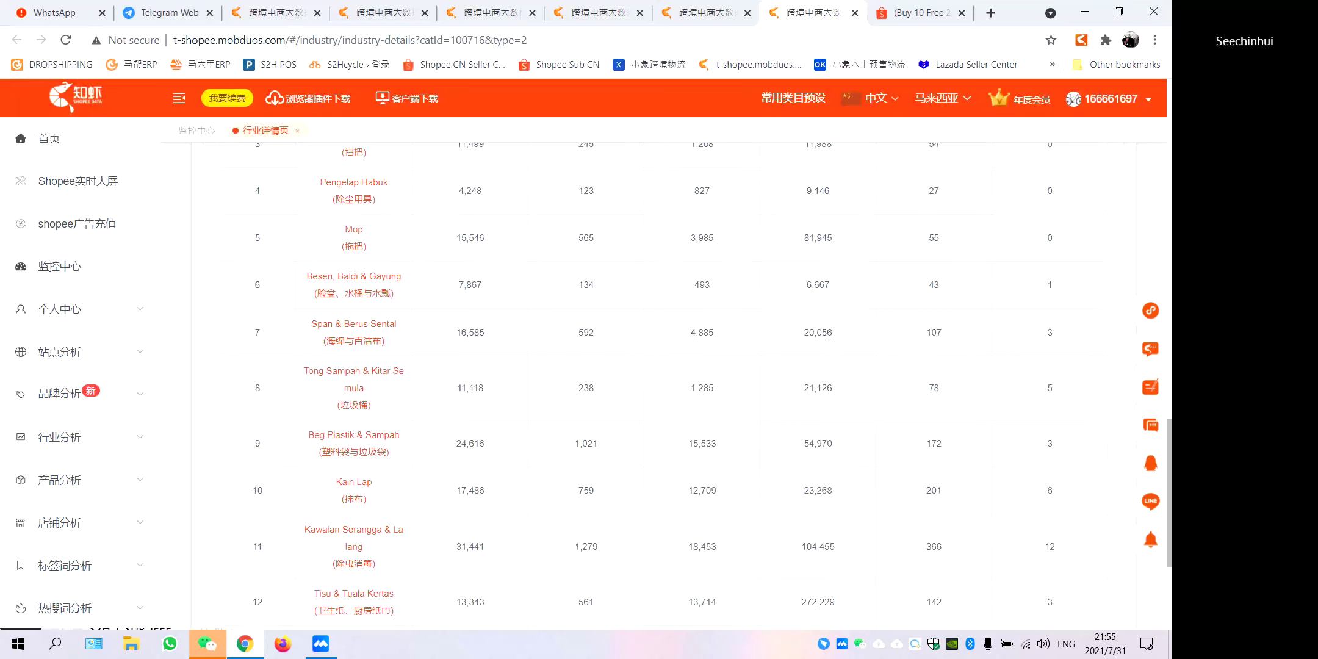
scroll(847, 269, "down", 2)
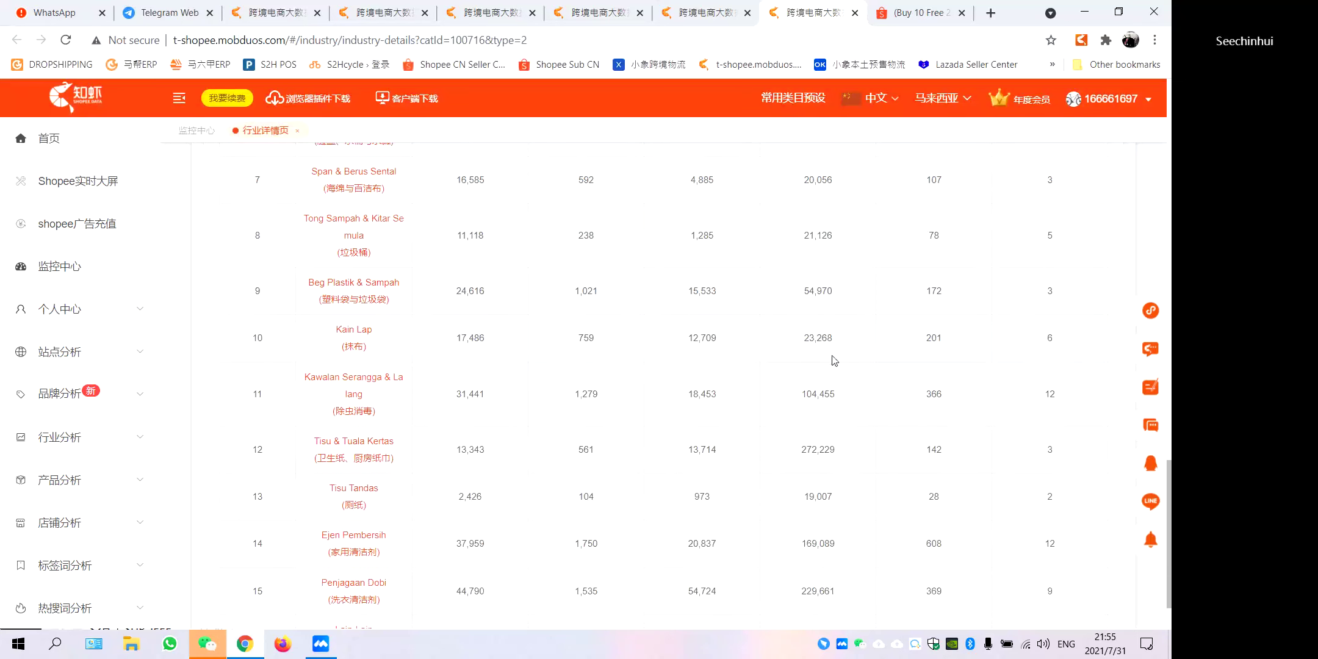
scroll(763, 428, "down", 1)
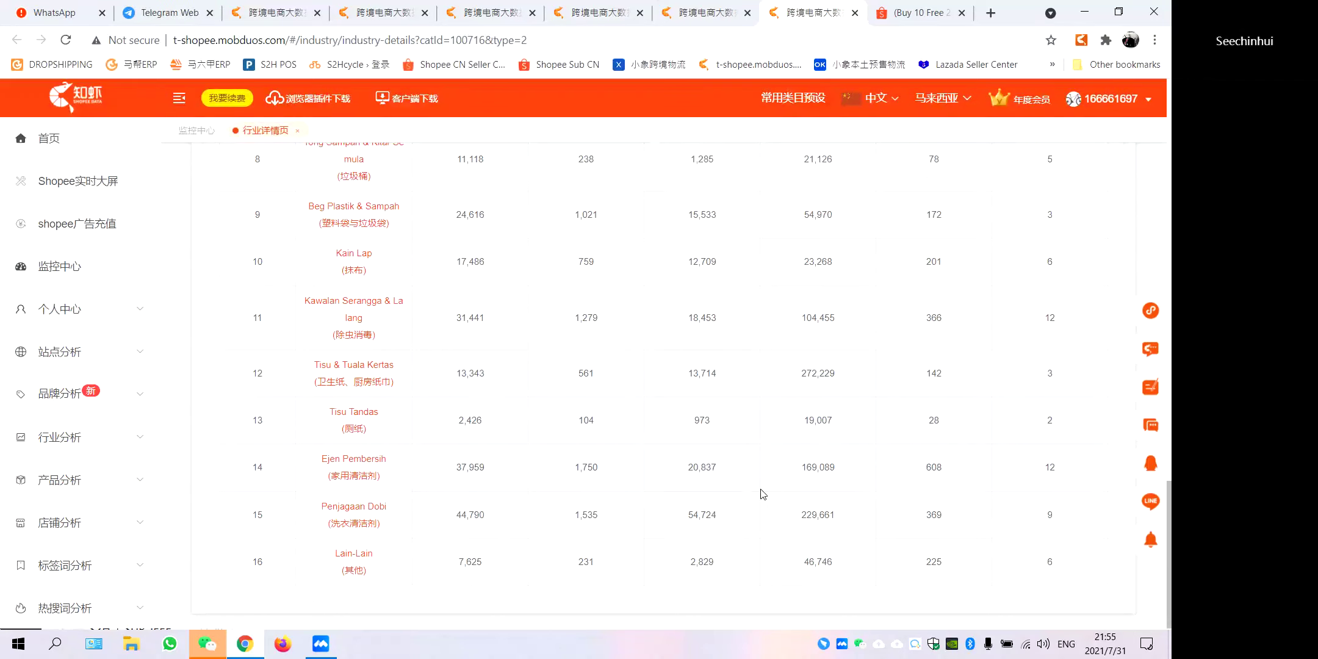
scroll(620, 529, "up", 10)
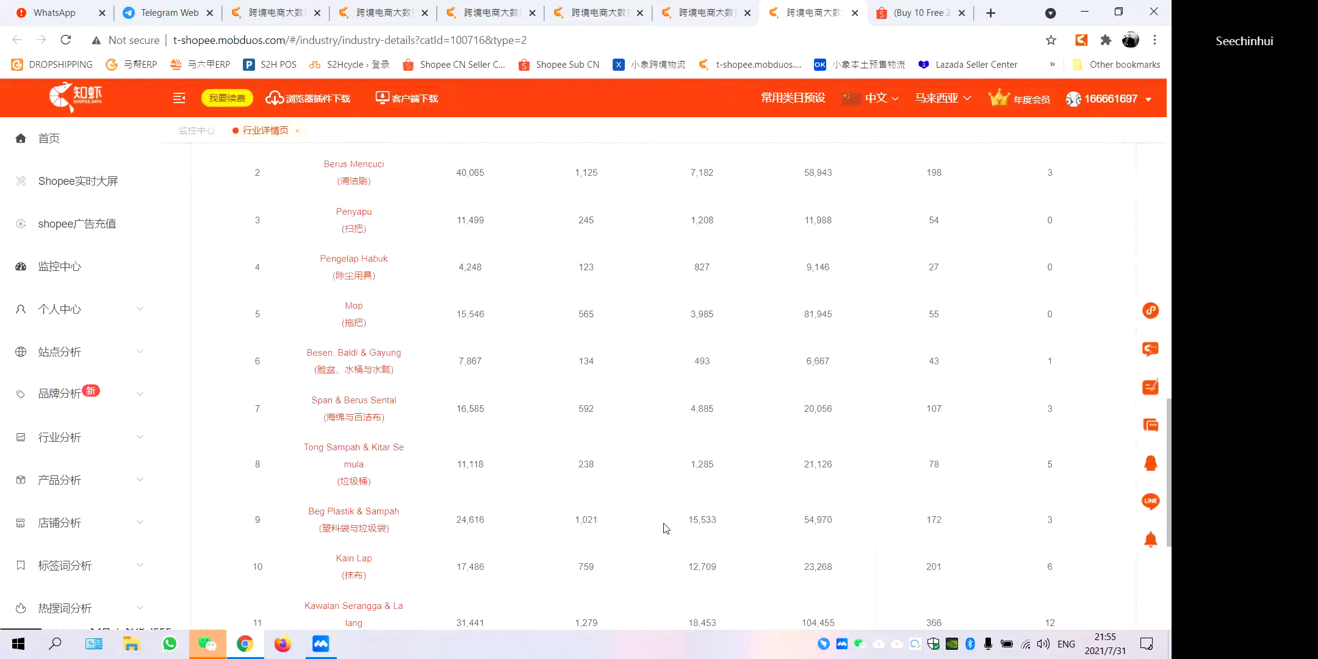
scroll(664, 529, "down", 10)
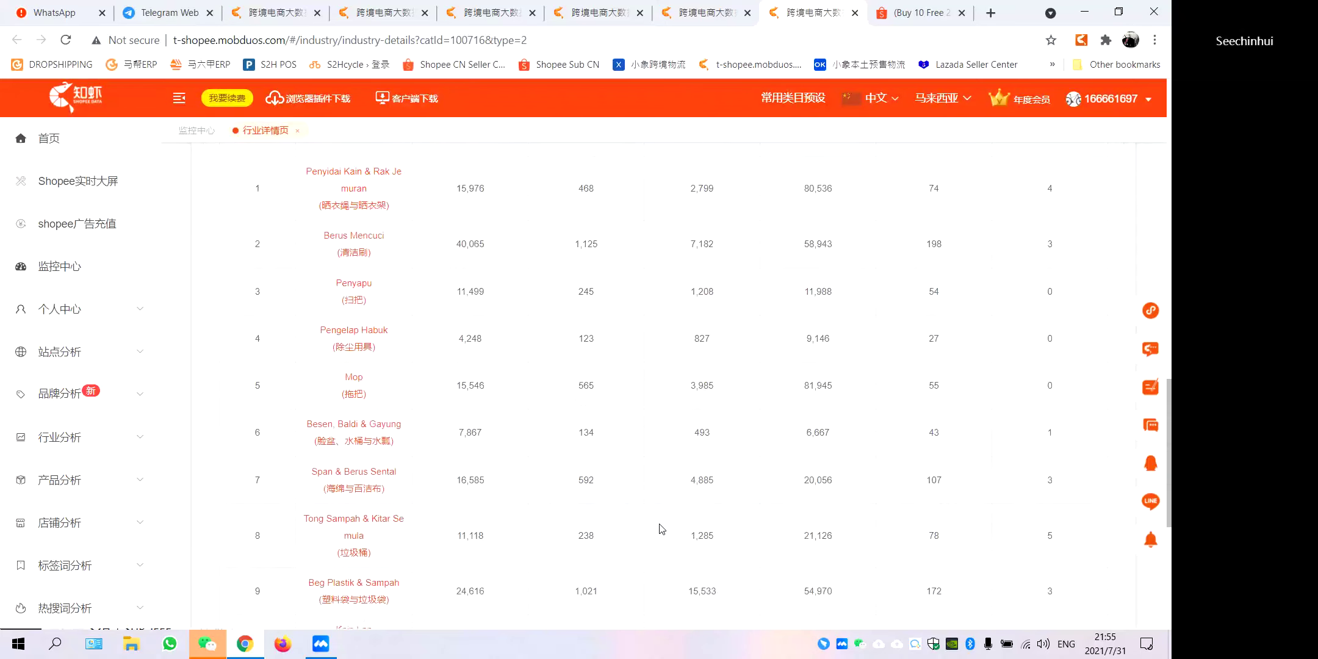
scroll(663, 527, "down", 4)
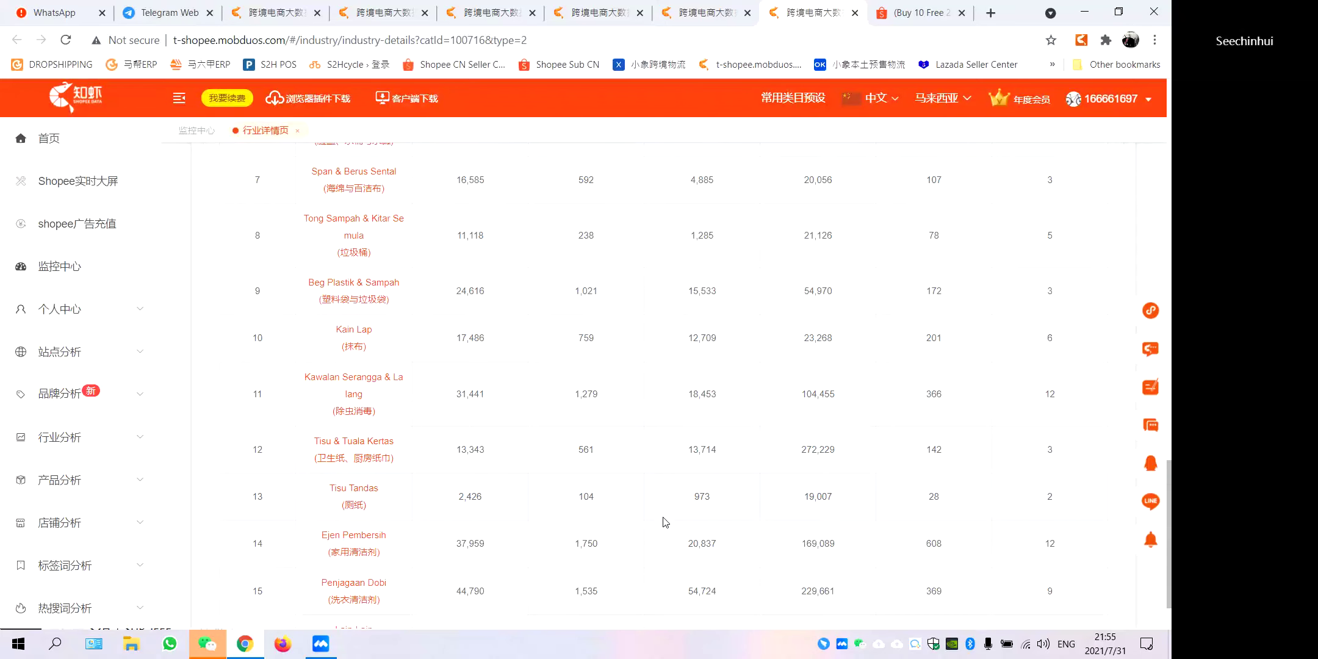
scroll(665, 523, "down", 2)
scroll(662, 522, "up", 6)
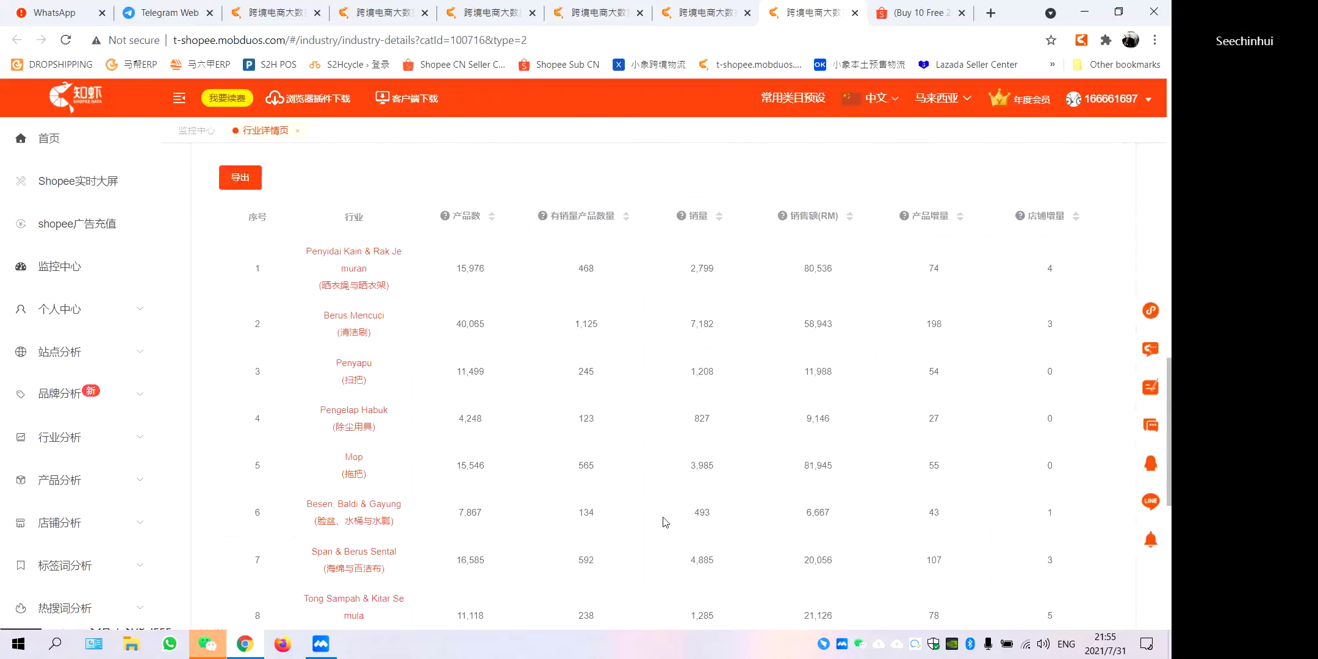
scroll(662, 522, "down", 8)
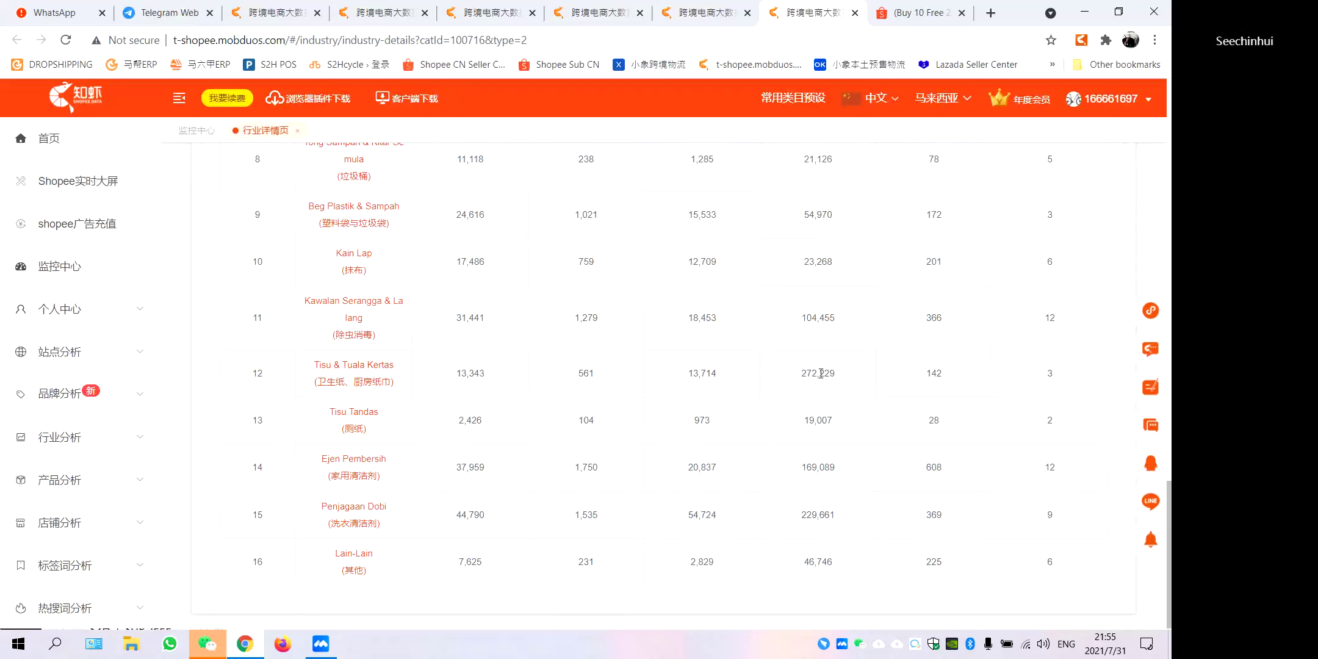
left_click(359, 382)
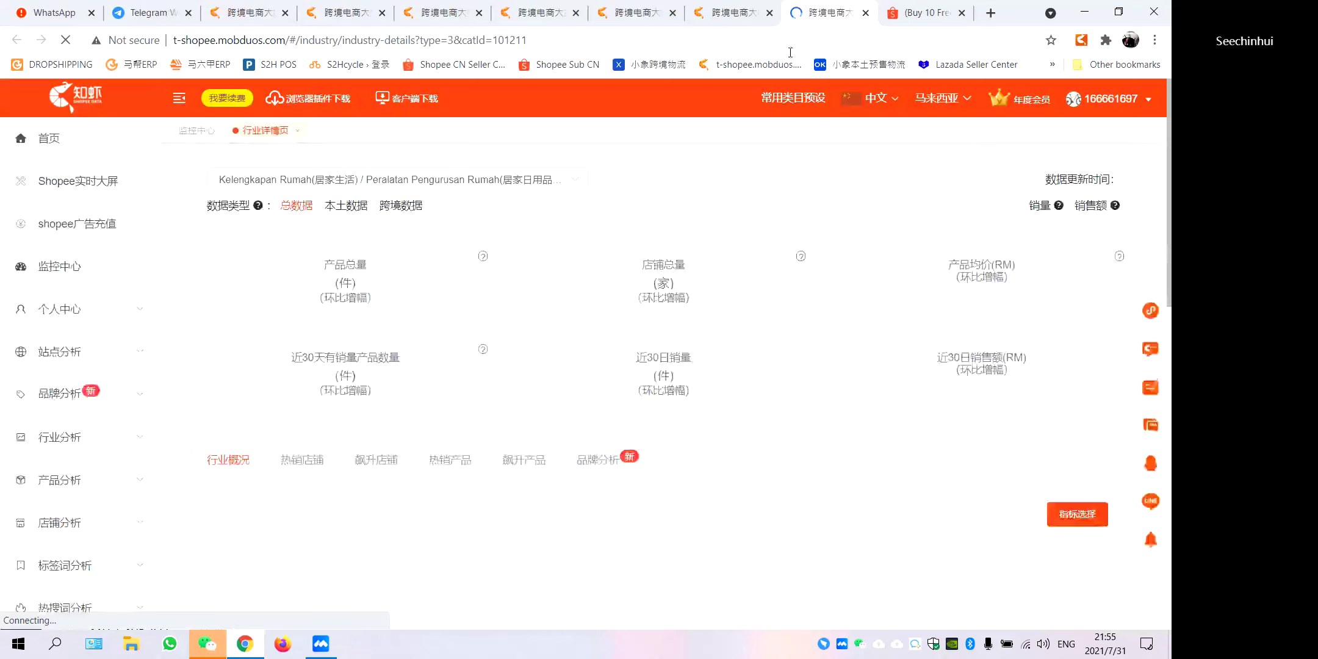
Browse the Tisu & Tuala Kertas price-range chart and summary stats (13,343 products, 5,802 shops).
scroll(420, 365, "down", 10)
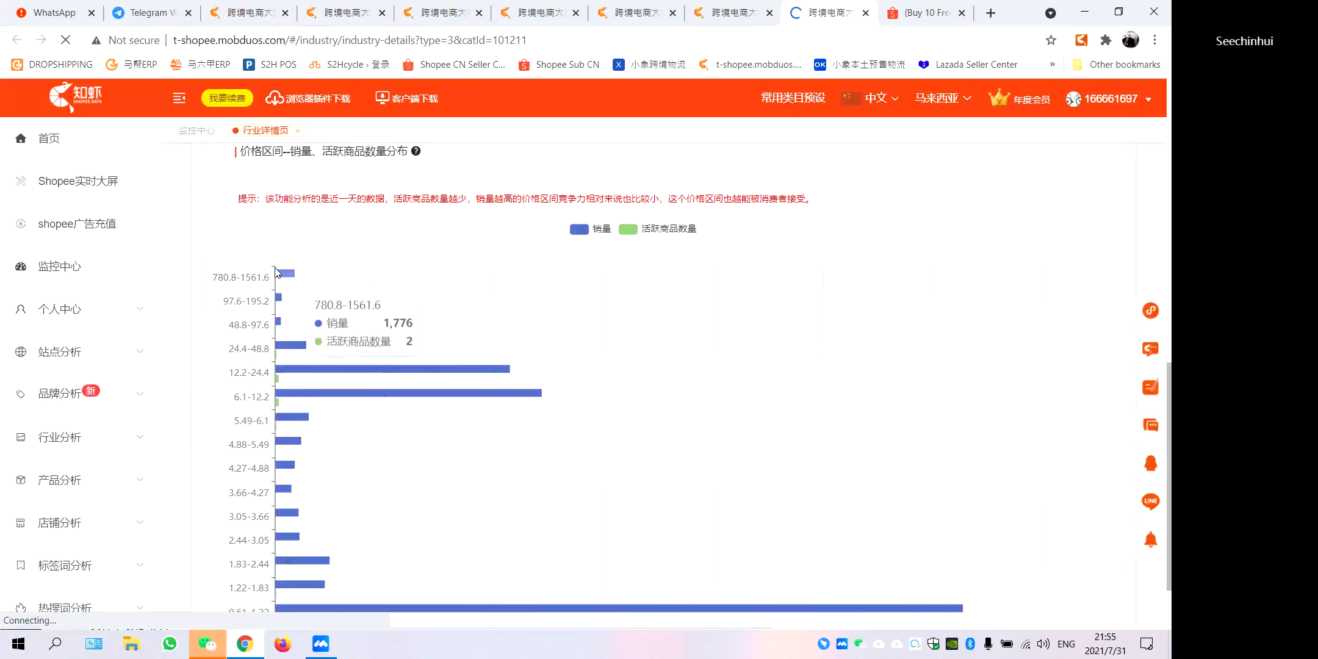
scroll(920, 189, "down", 1)
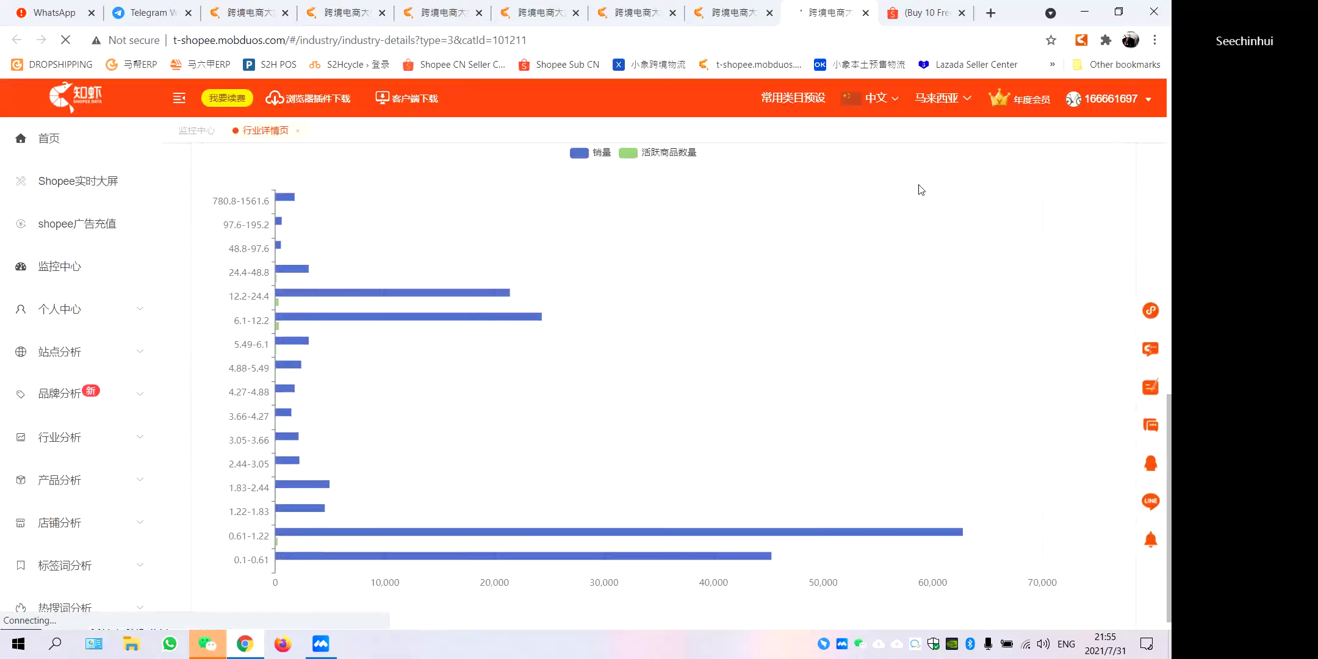
scroll(921, 189, "down", 1)
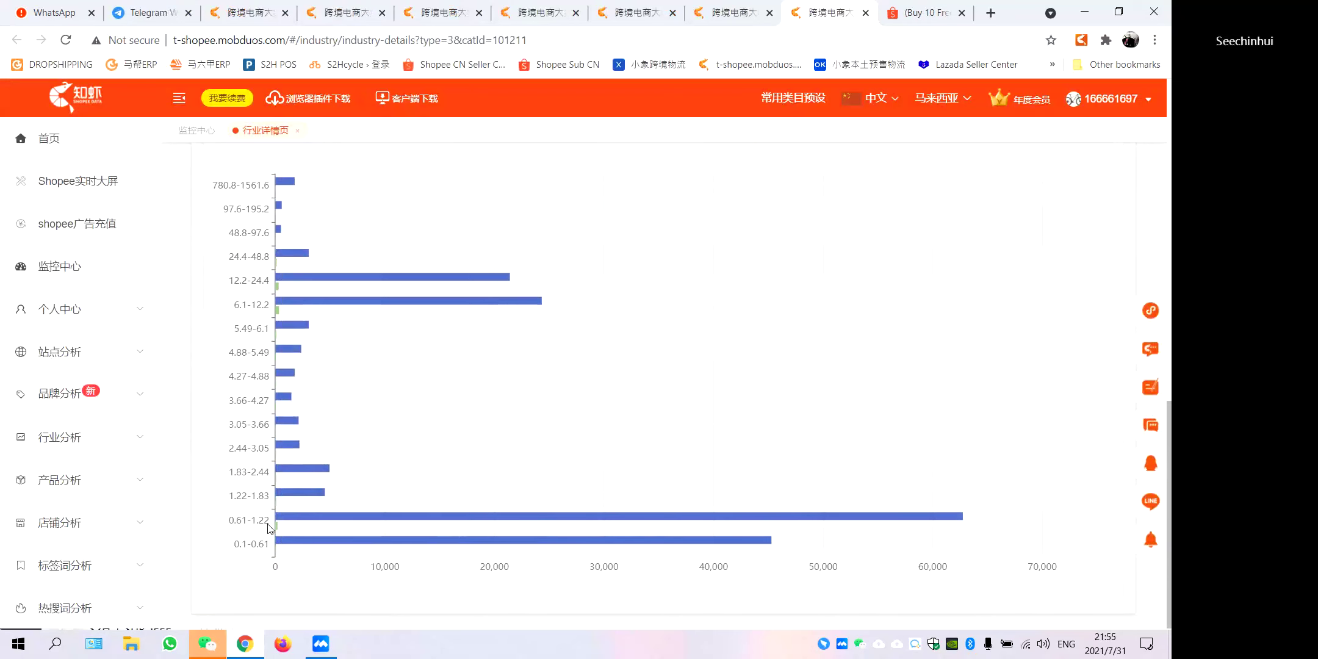
scroll(269, 528, "up", 3)
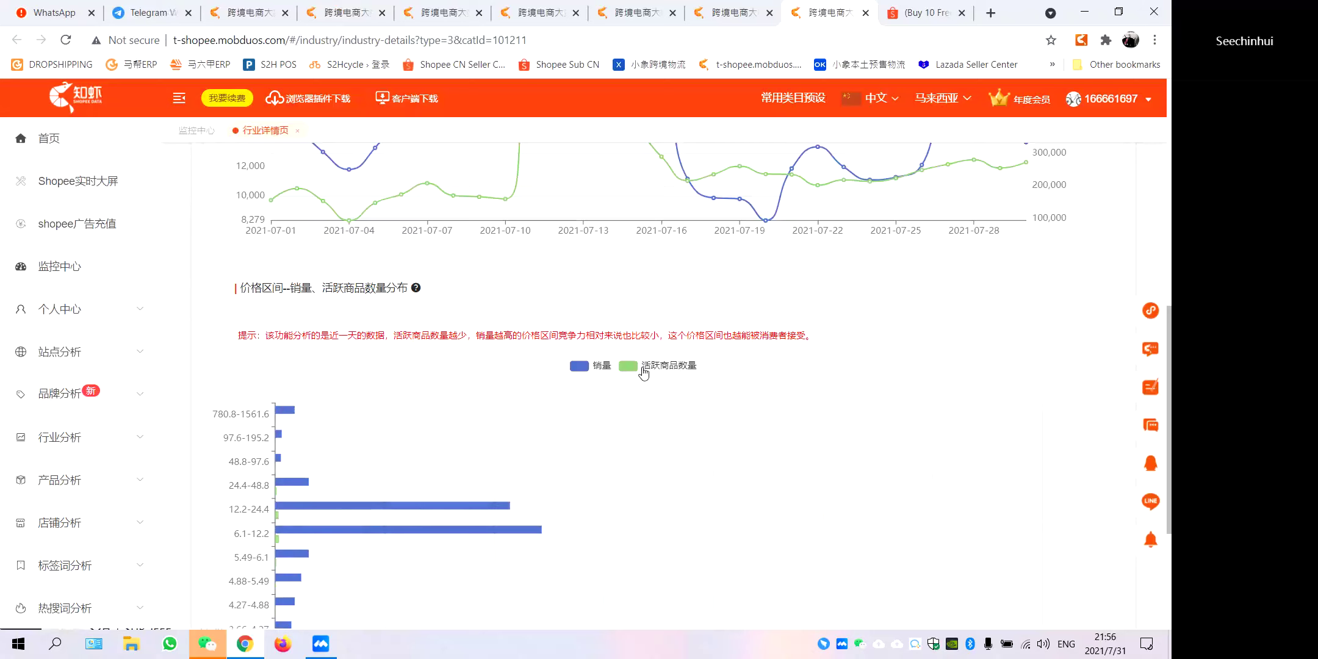
scroll(644, 372, "down", 3)
scroll(659, 385, "down", 2)
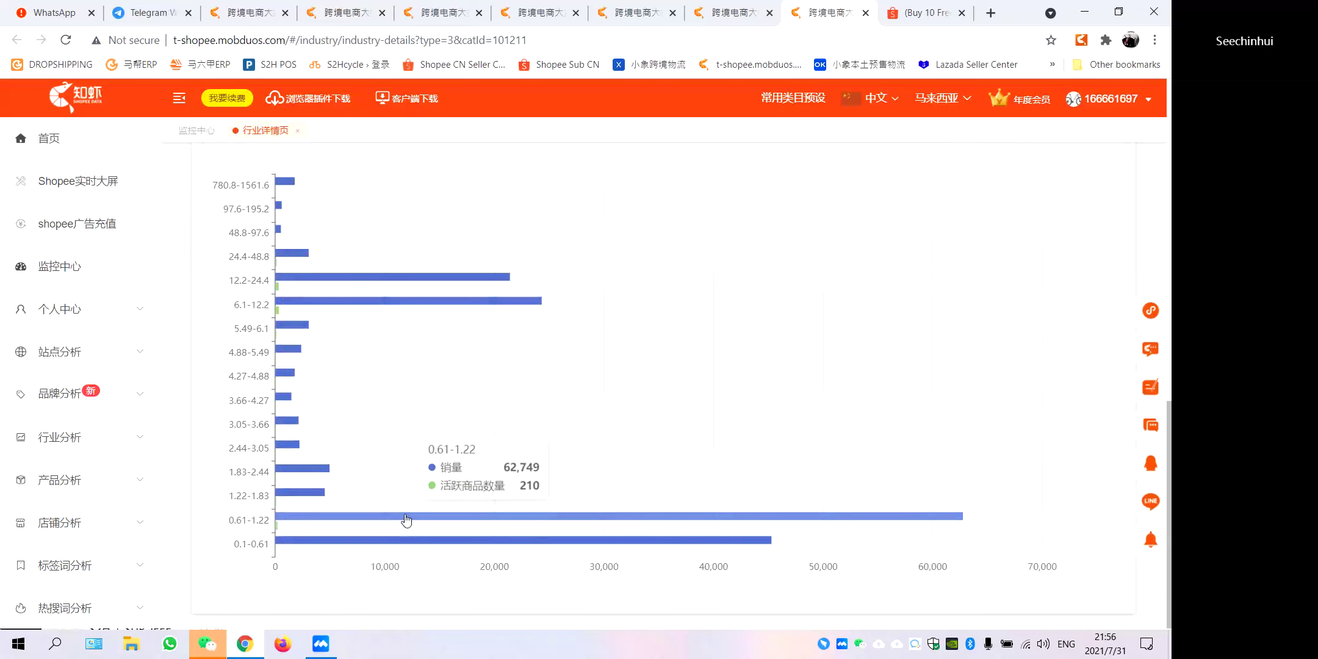
scroll(537, 427, "up", 15)
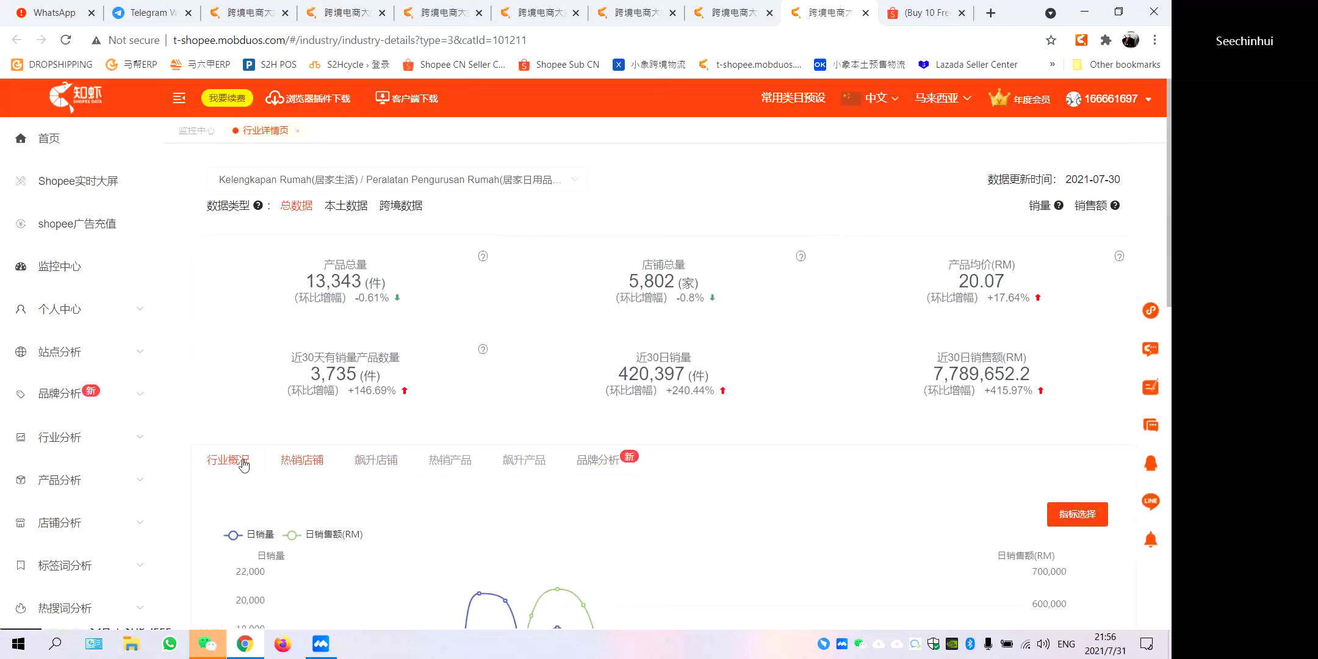
scroll(328, 264, "down", 2)
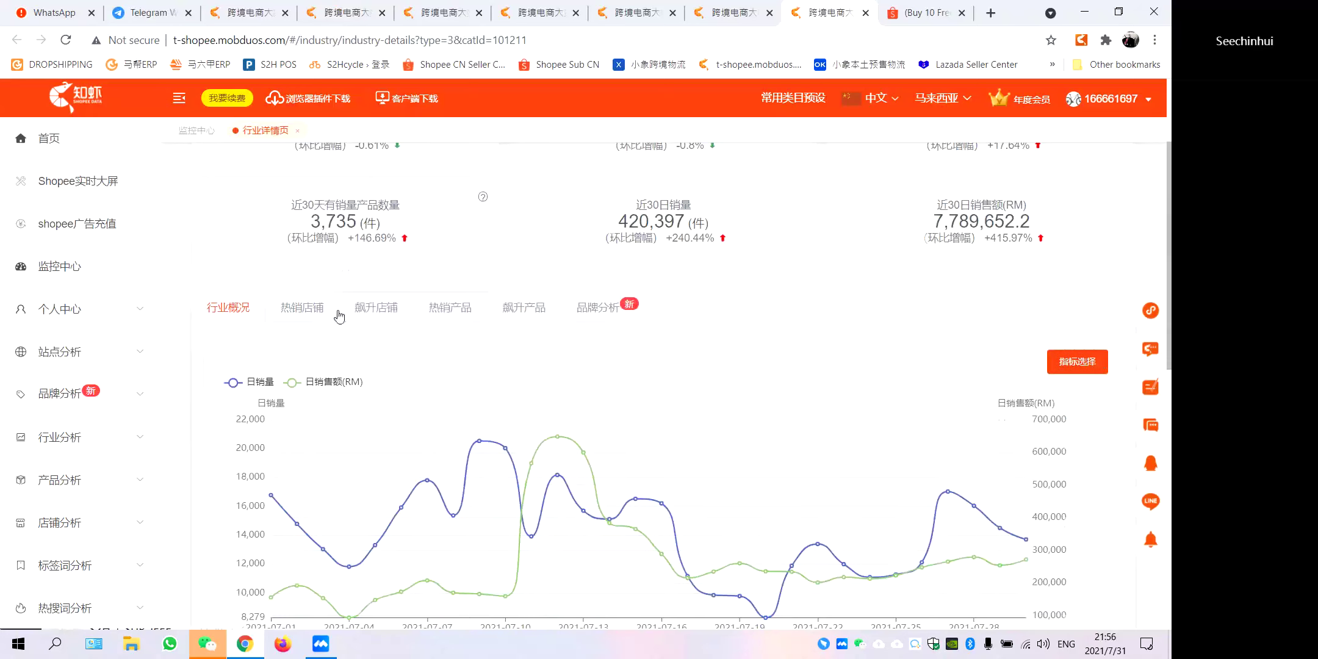
List the category's top-selling shops and go to page 2 of the table.
left_click(307, 310)
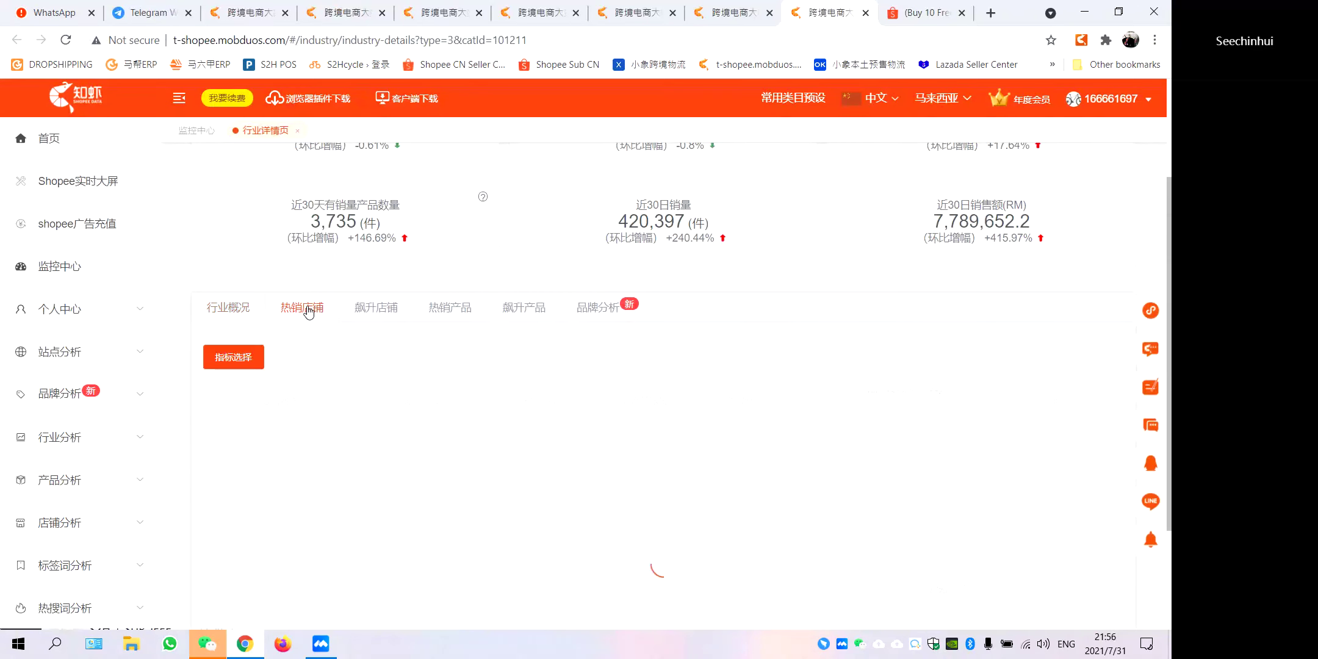
scroll(305, 330, "down", 1)
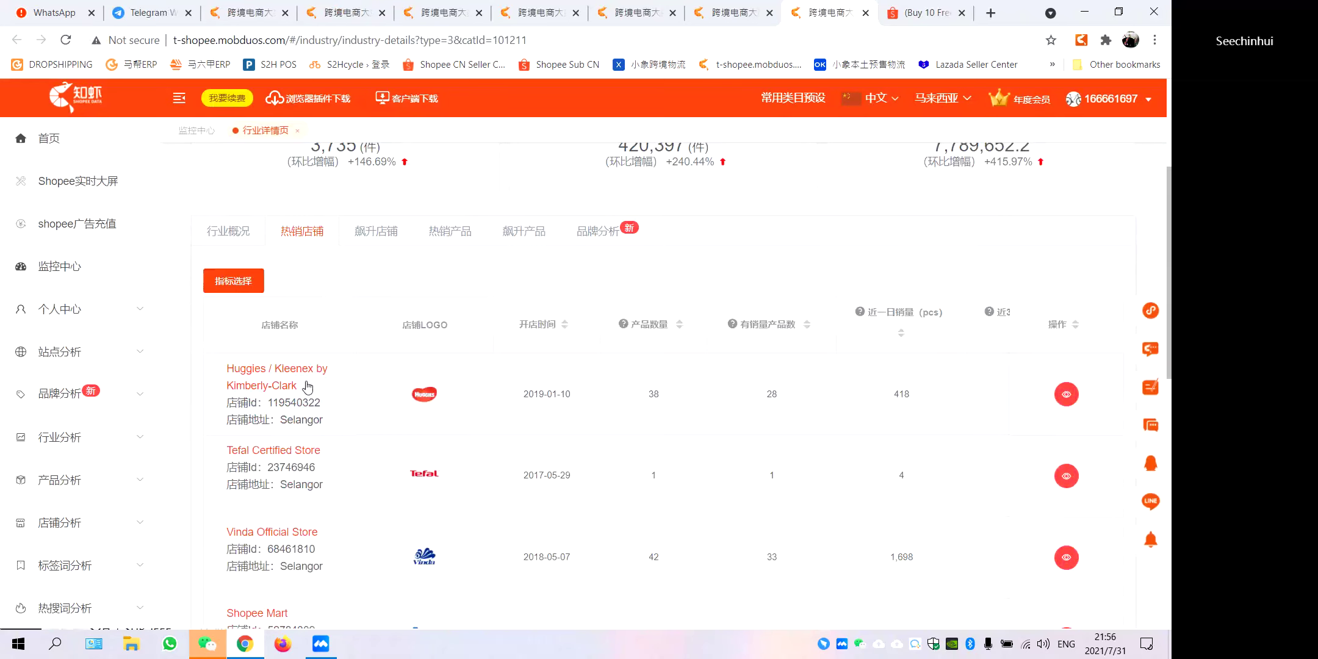
scroll(318, 380, "down", 1)
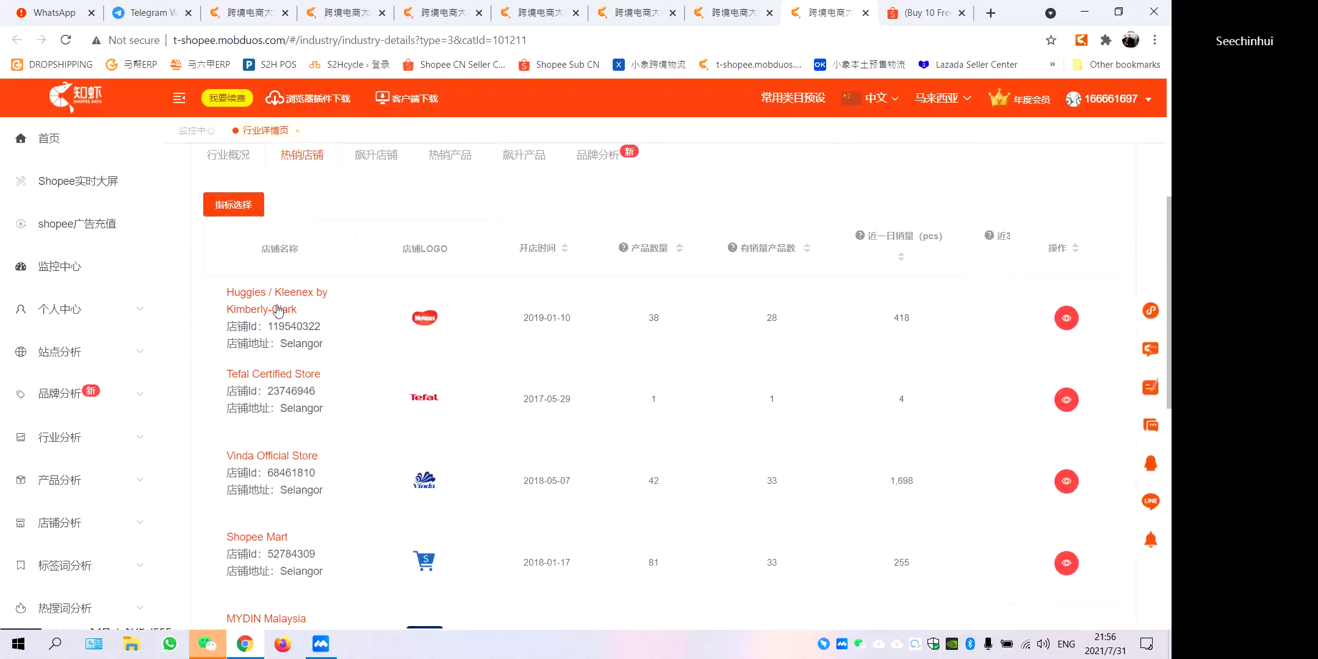
scroll(275, 318, "down", 1)
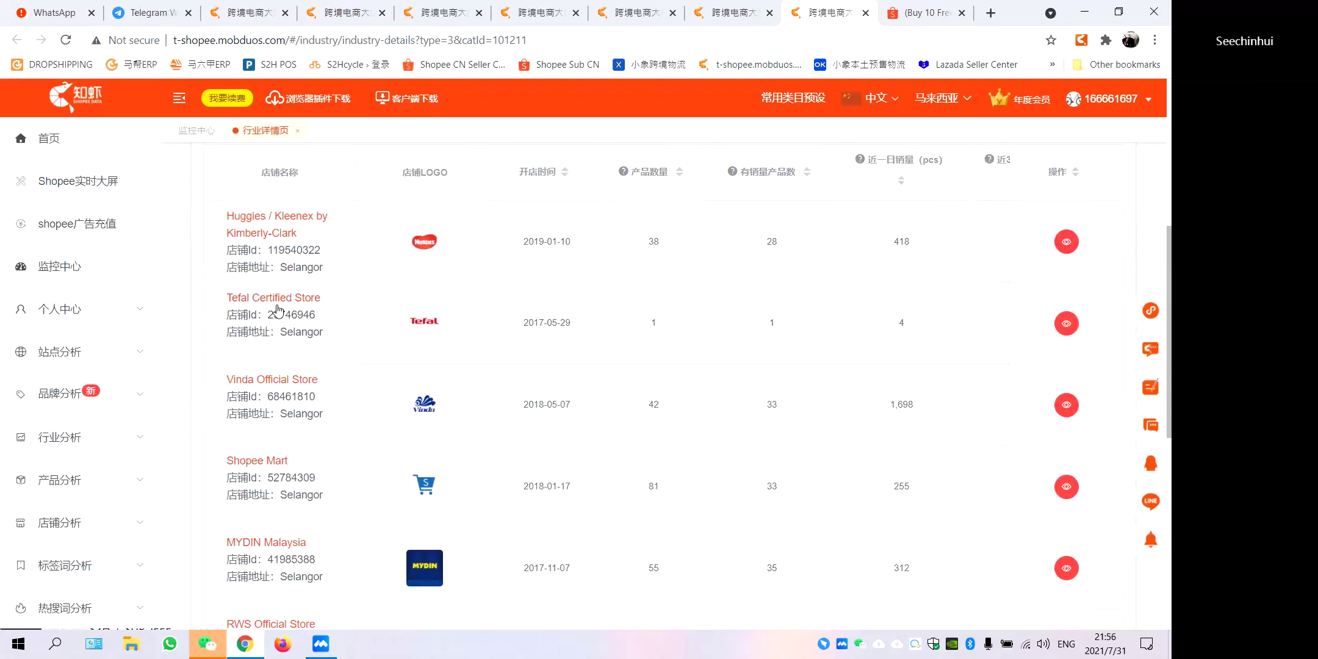
scroll(278, 311, "down", 1)
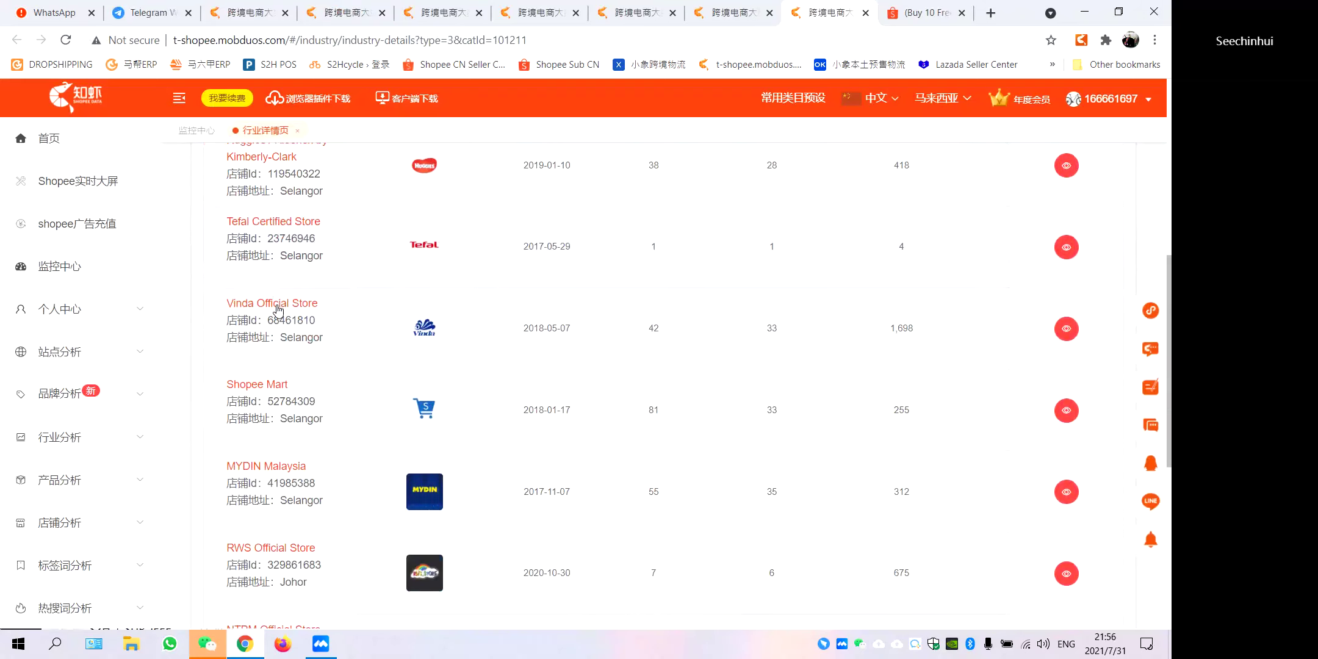
scroll(615, 342, "down", 1)
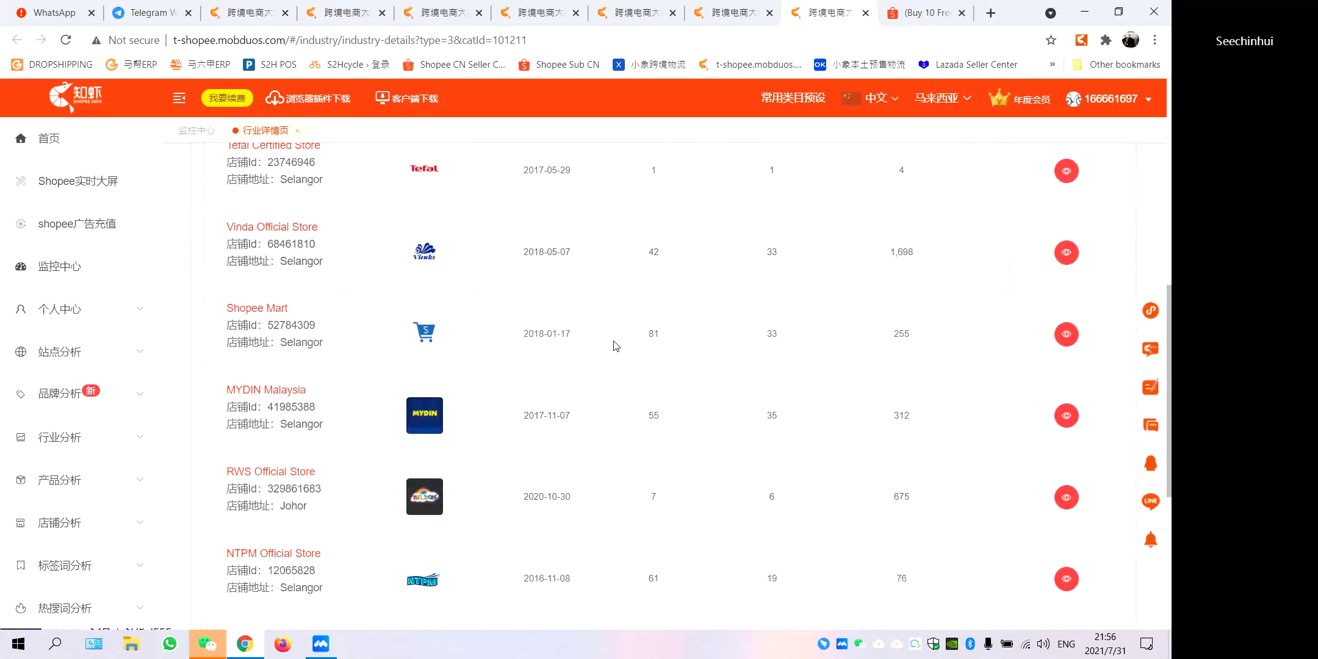
scroll(241, 312, "down", 3)
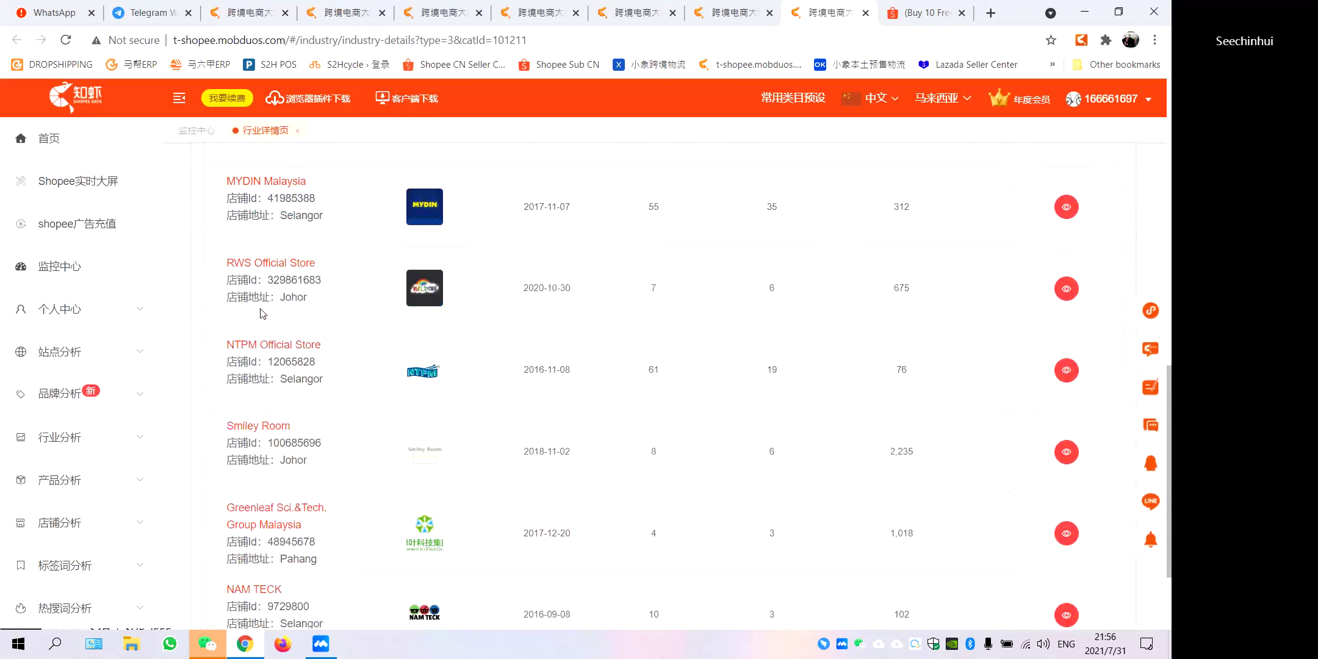
scroll(306, 354, "down", 2)
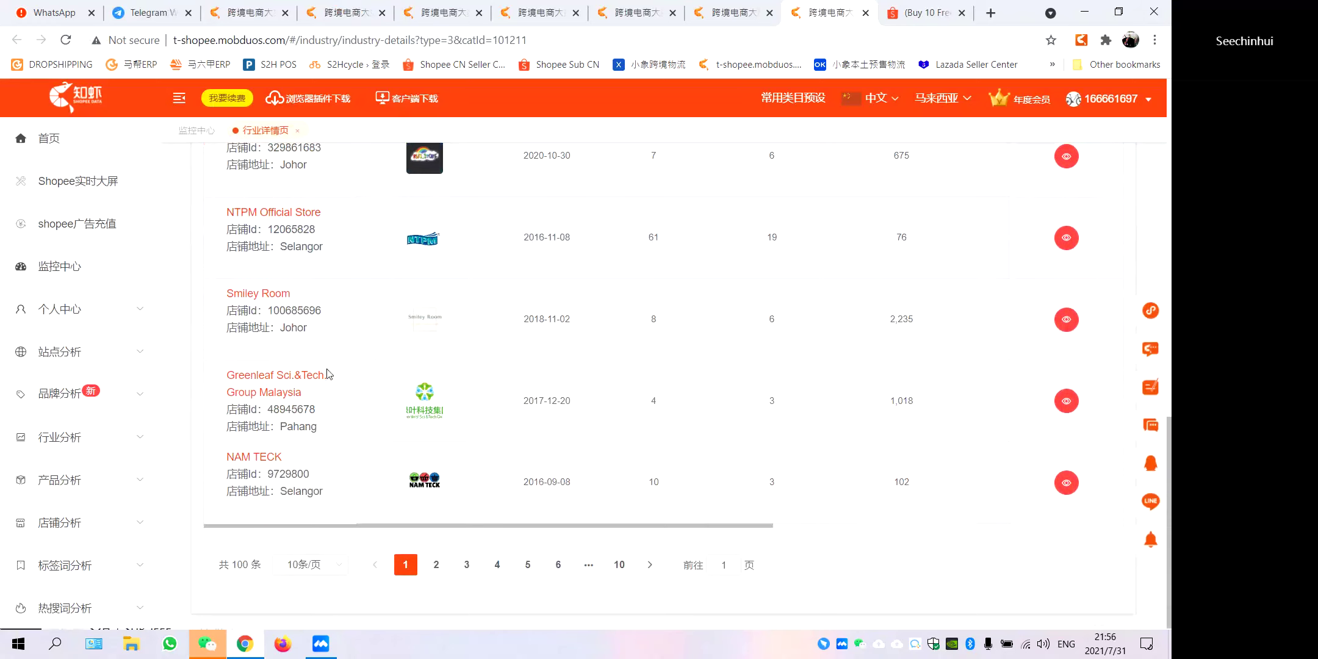
left_click(441, 569)
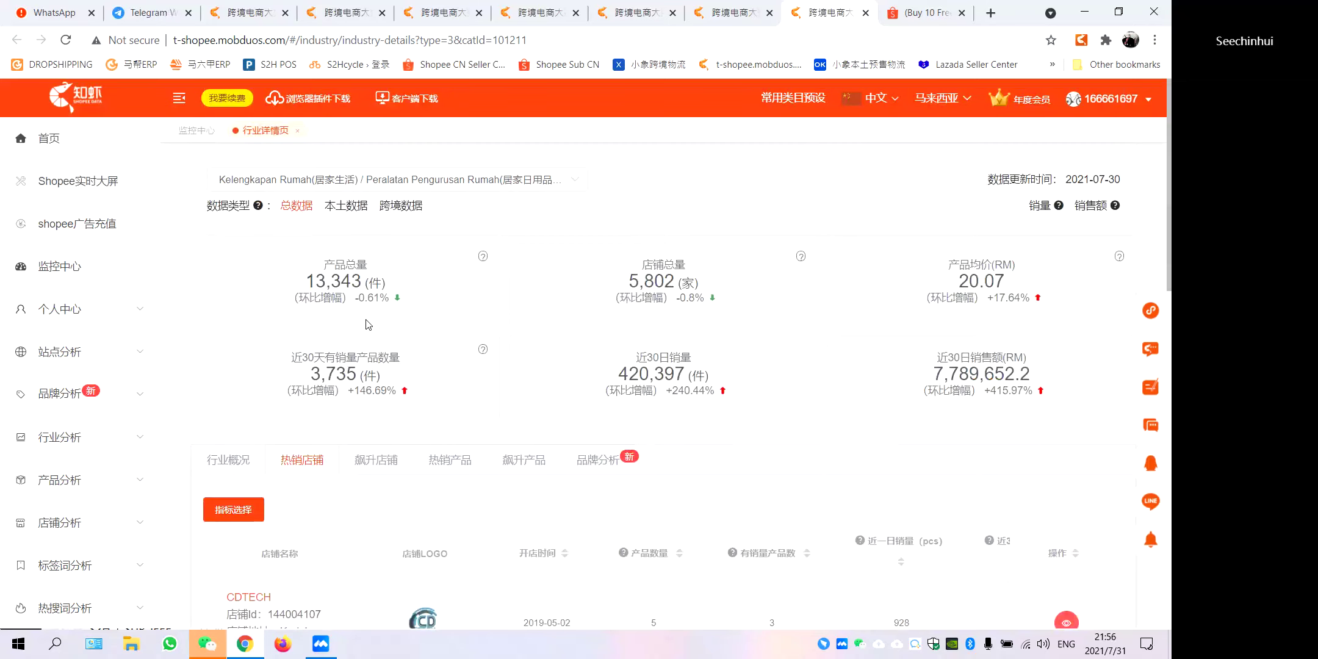
Switch the category view to its top-selling products list.
scroll(368, 324, "down", 7)
scroll(368, 325, "up", 4)
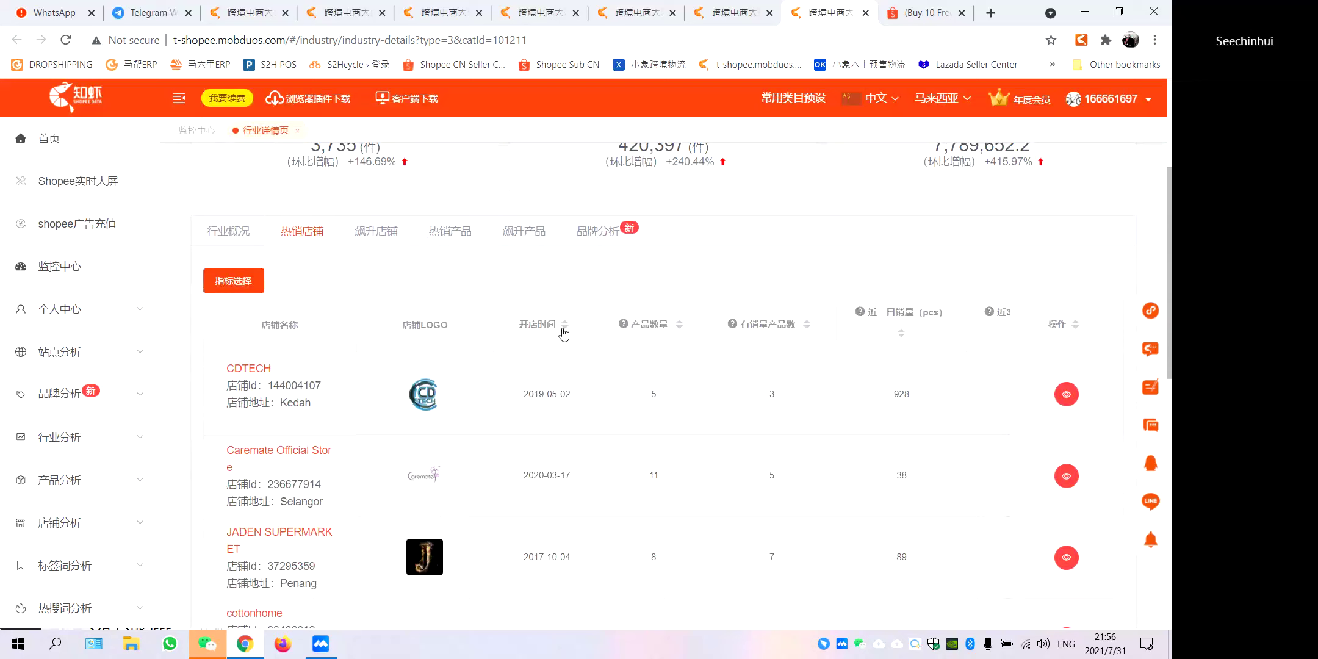
left_click(435, 238)
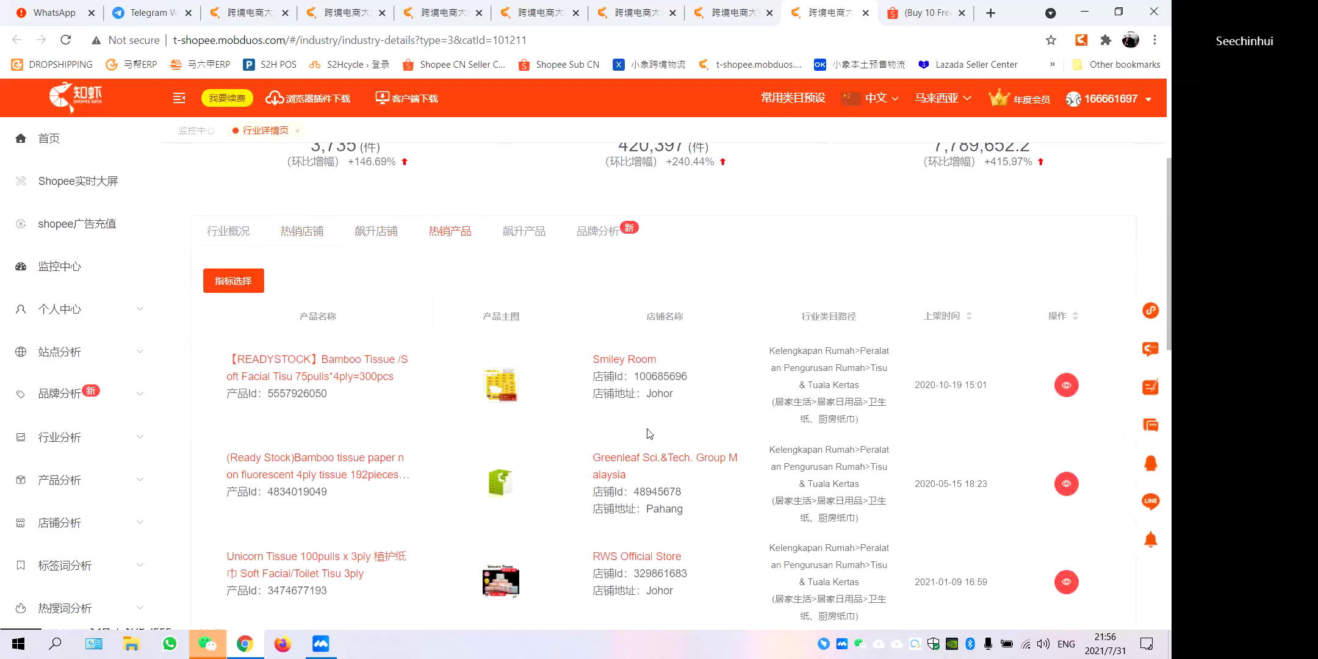
Scroll the hot-products rows, led by Smiley Room's bamboo tissue, and back to the category totals.
scroll(387, 364, "down", 1)
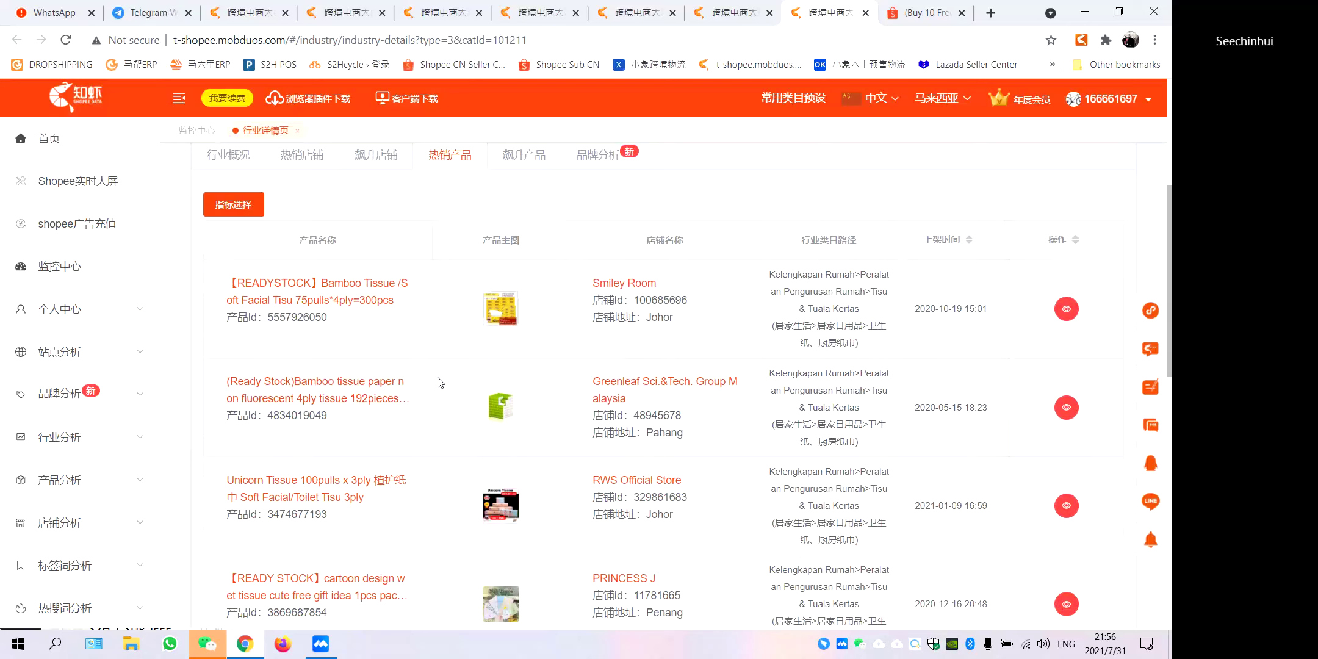
scroll(438, 382, "up", 5)
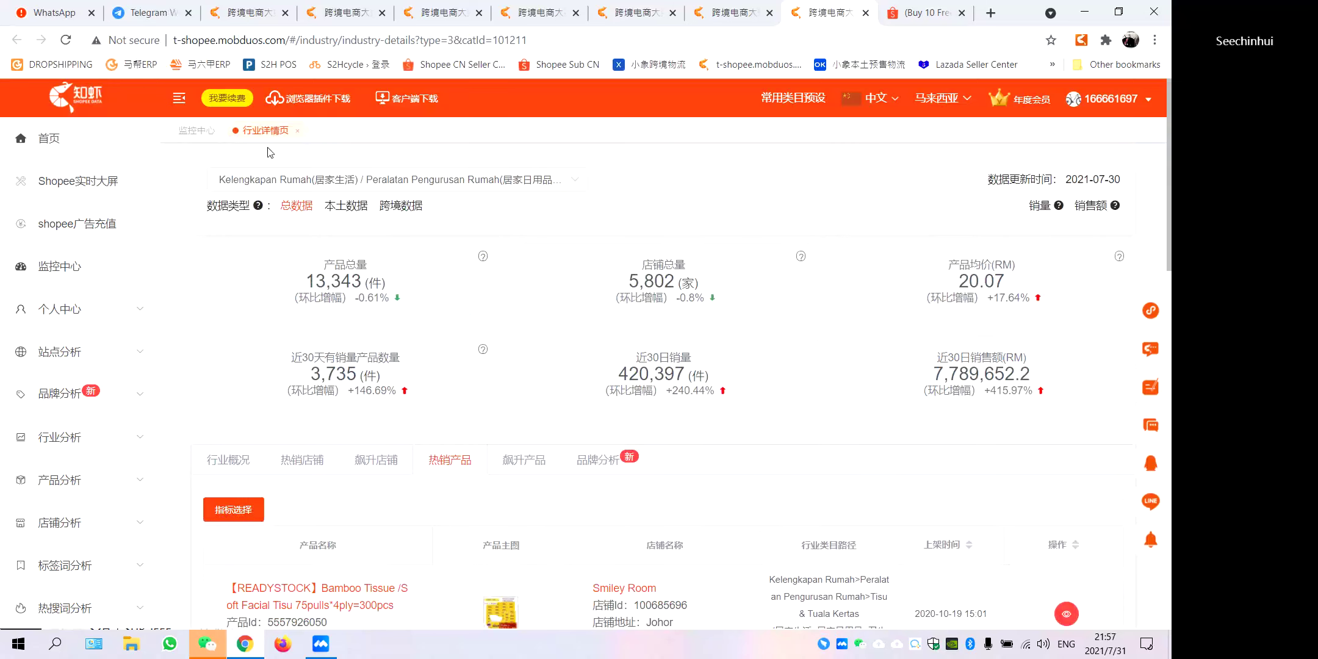
View the industry overview's daily sales chart, then return to the parent category's sub-industry table.
scroll(392, 386, "down", 2)
left_click(233, 386)
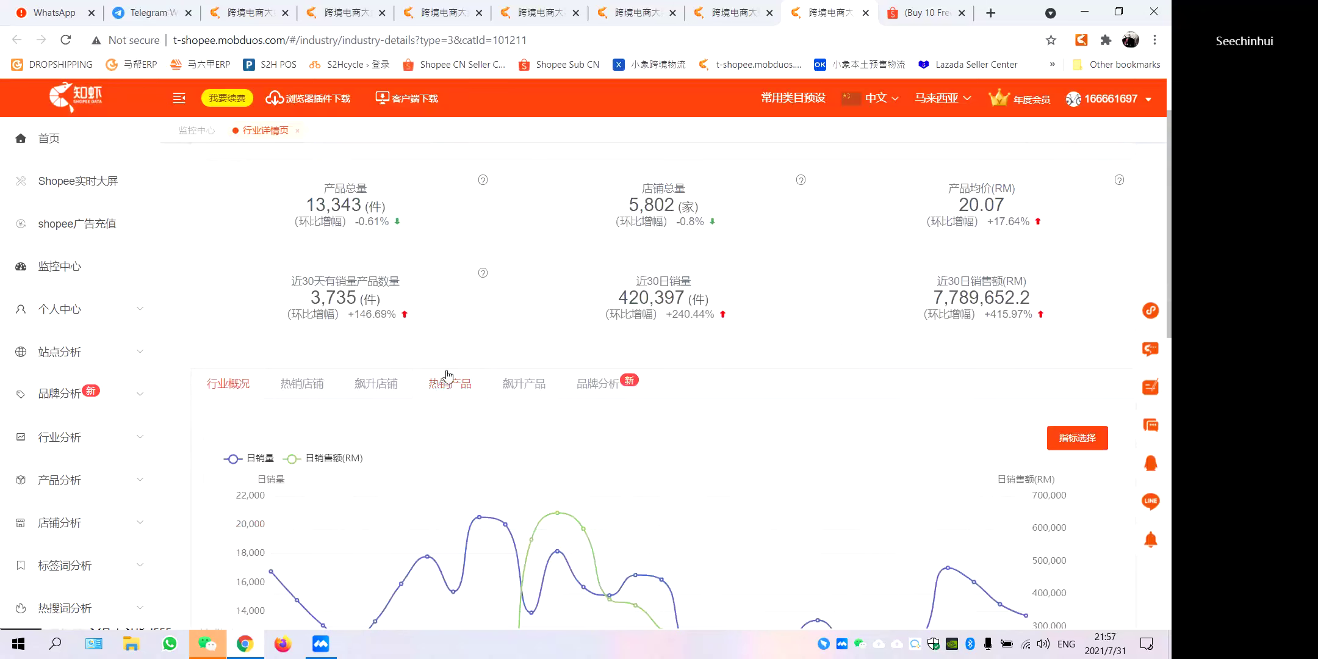
scroll(275, 149, "up", 2)
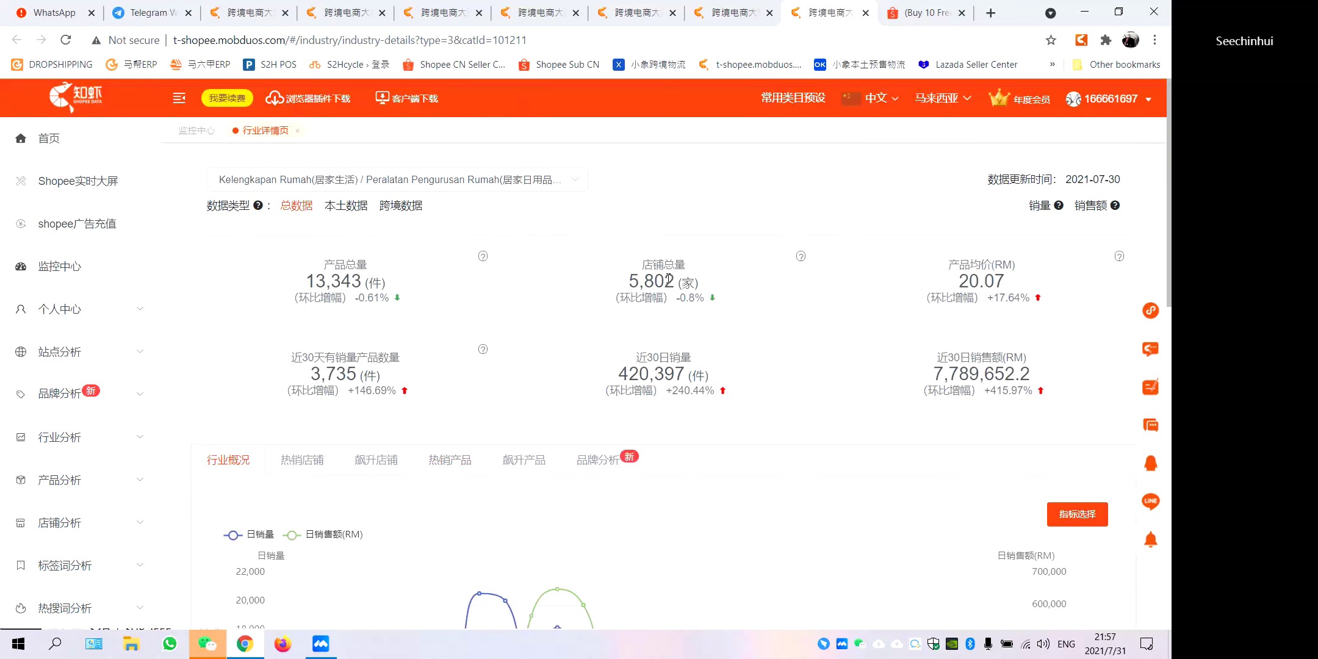
scroll(669, 278, "down", 3)
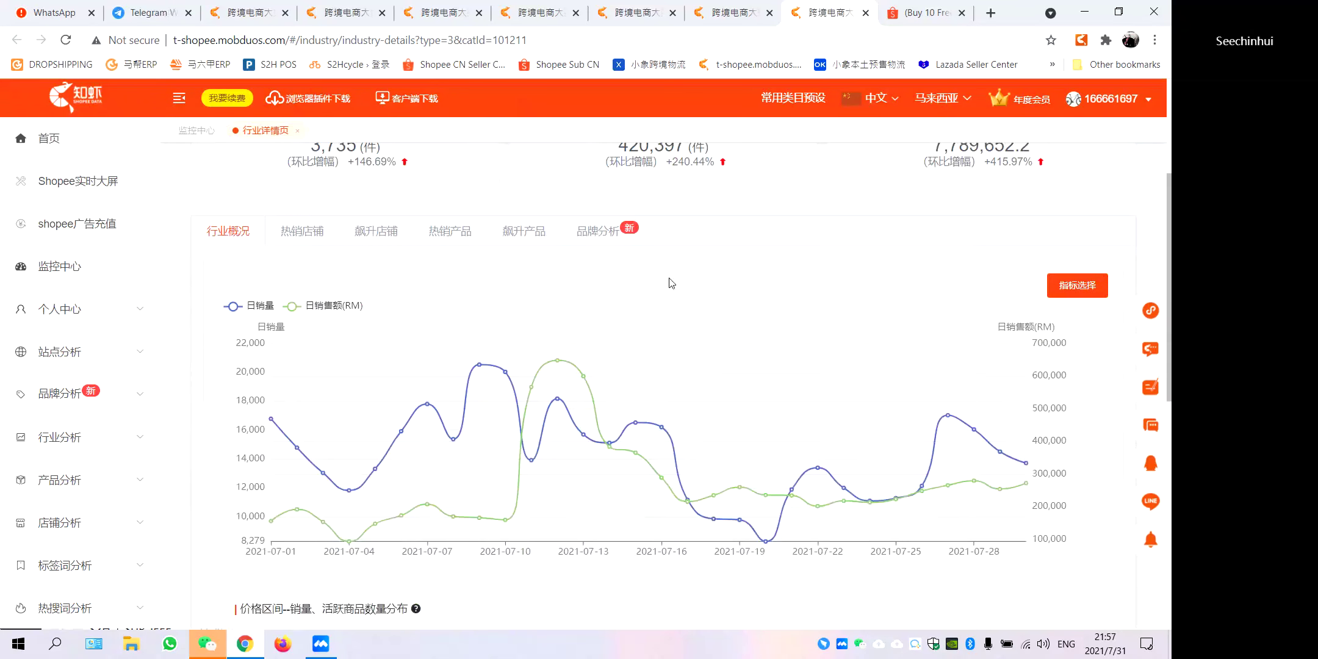
scroll(382, 377, "down", 6)
scroll(383, 377, "up", 9)
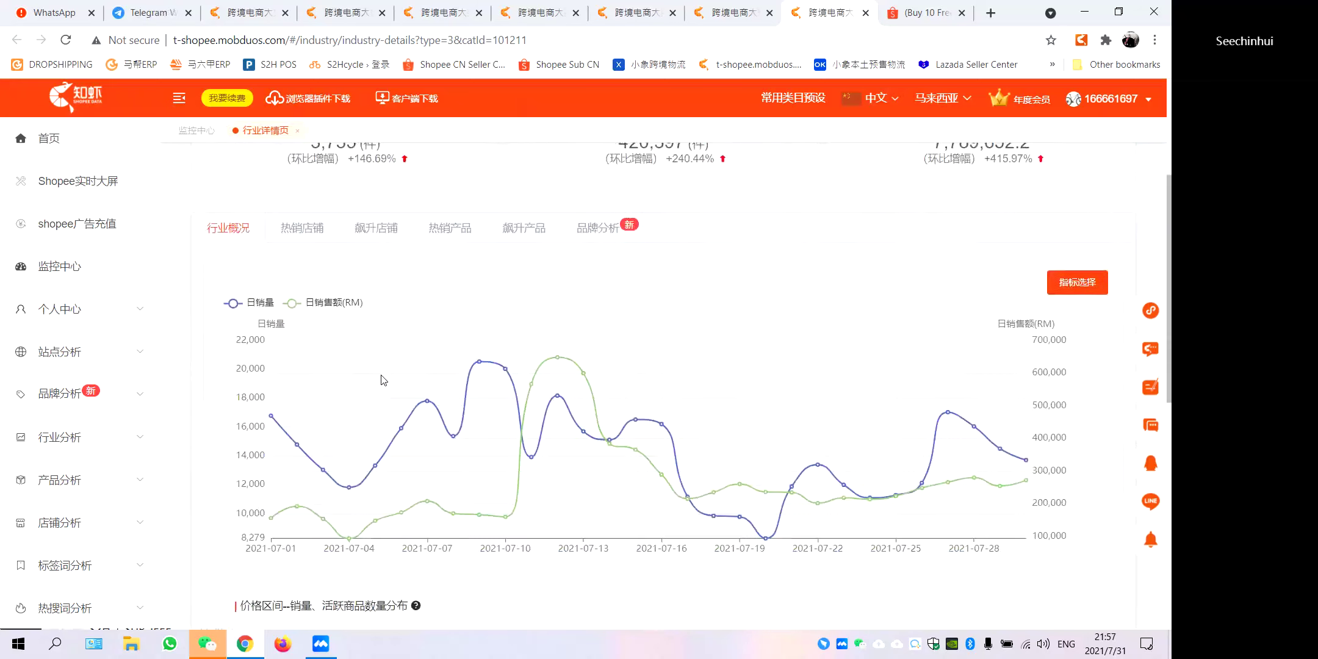
left_click(731, 12)
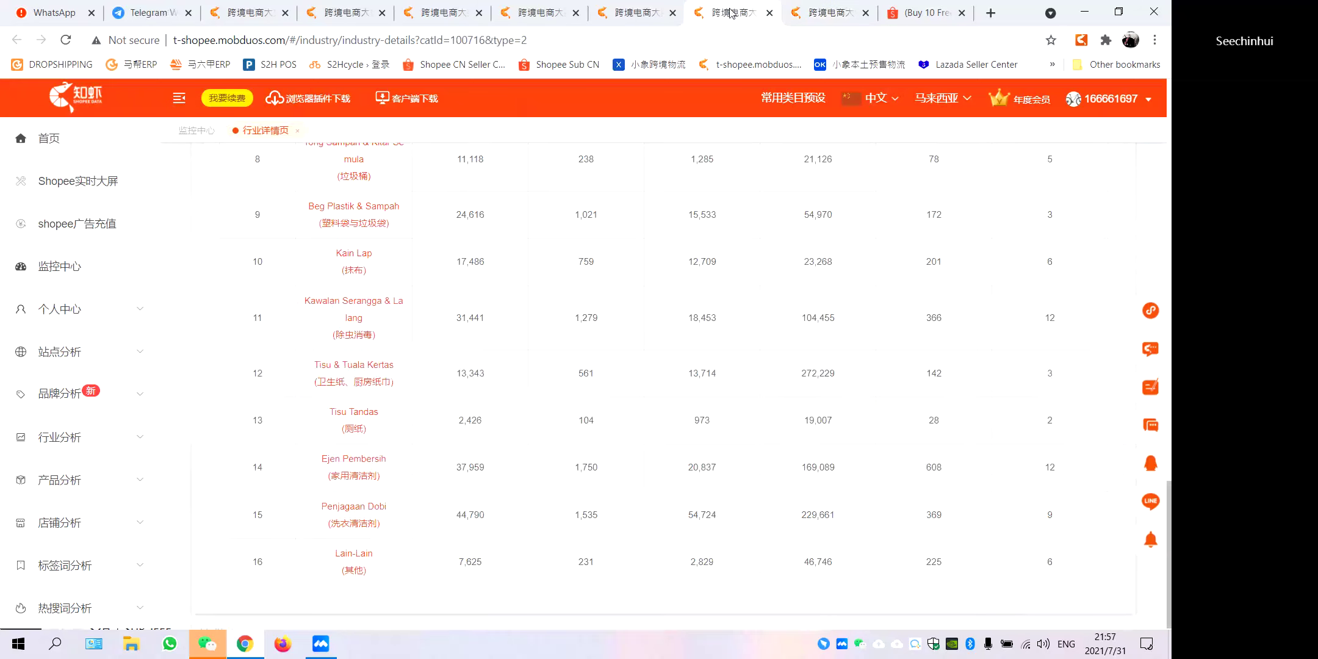
scroll(386, 359, "up", 3)
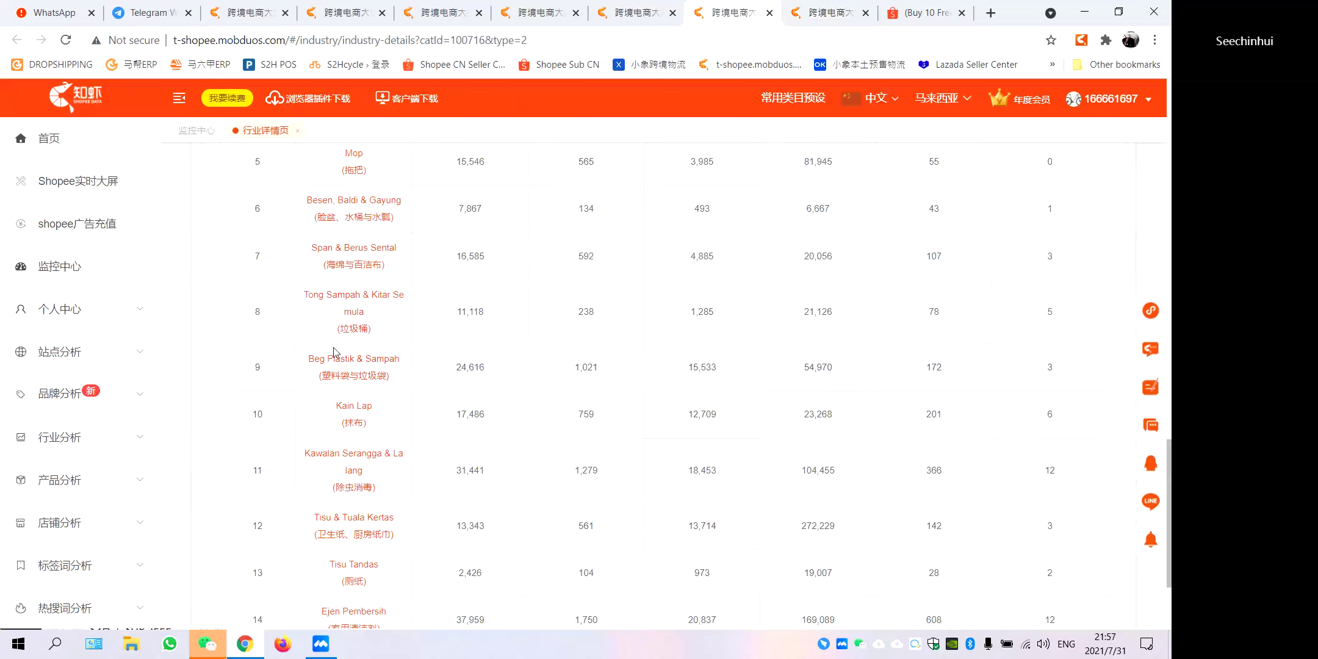
scroll(864, 399, "down", 3)
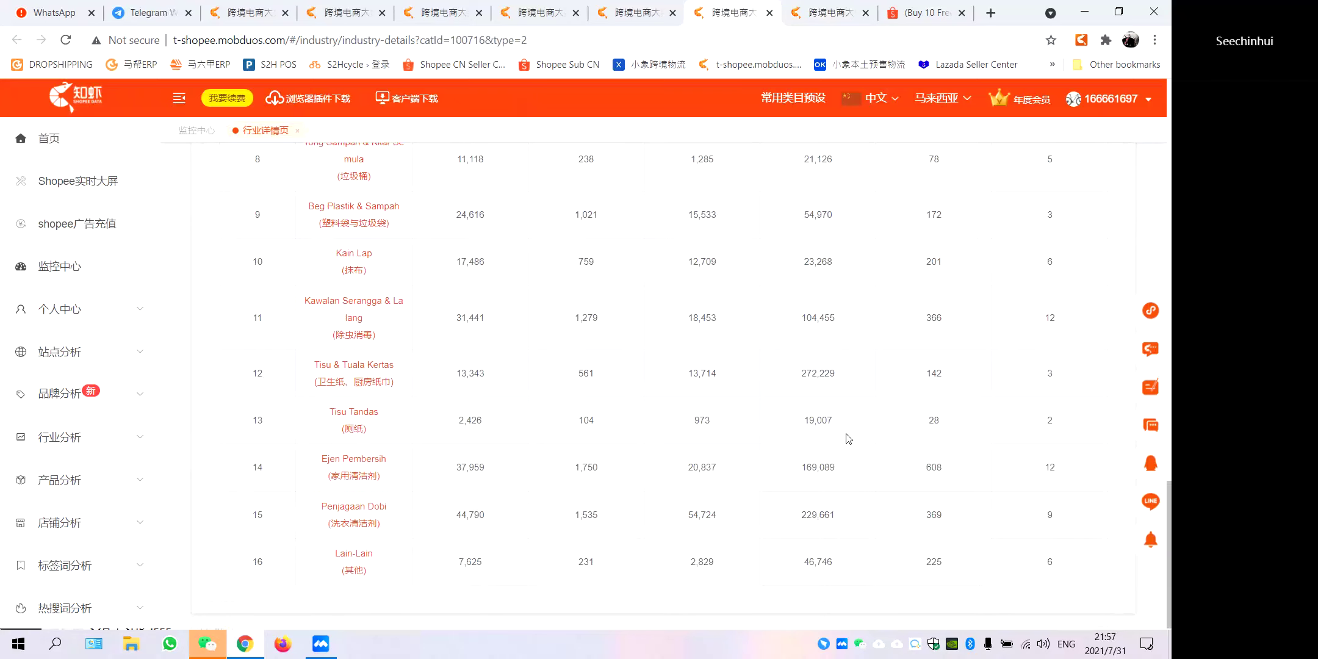
scroll(845, 526, "up", 4)
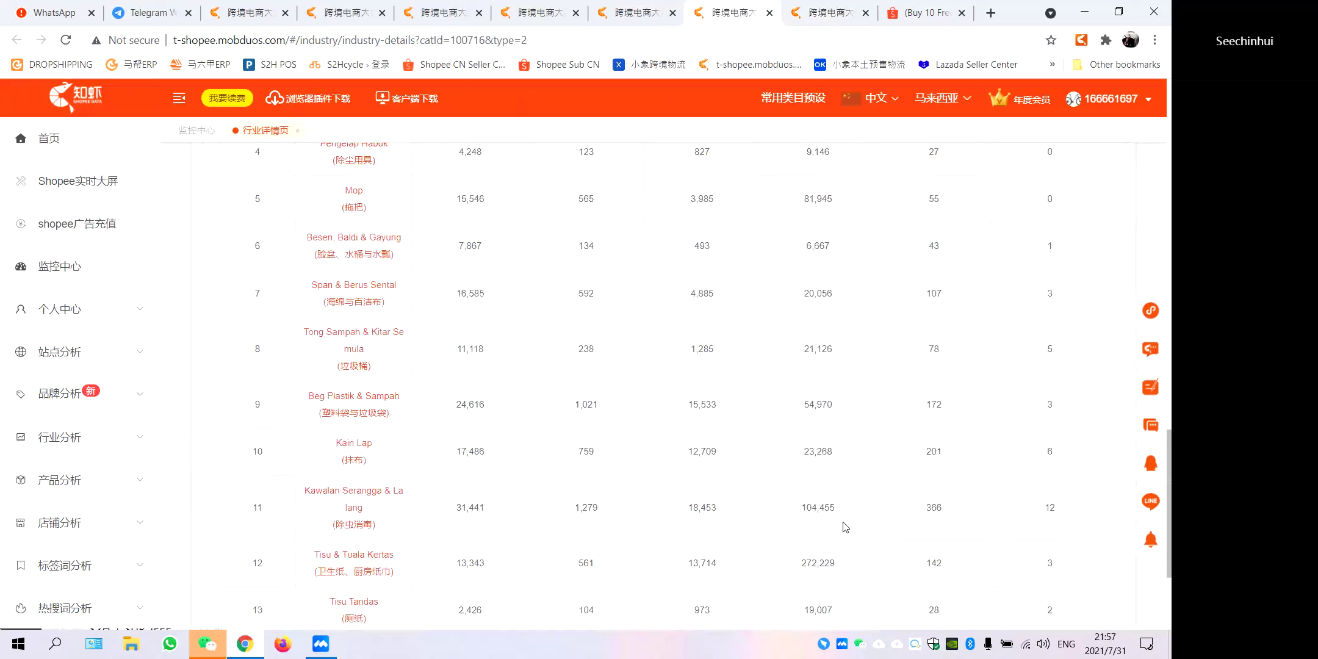
scroll(848, 258, "up", 10)
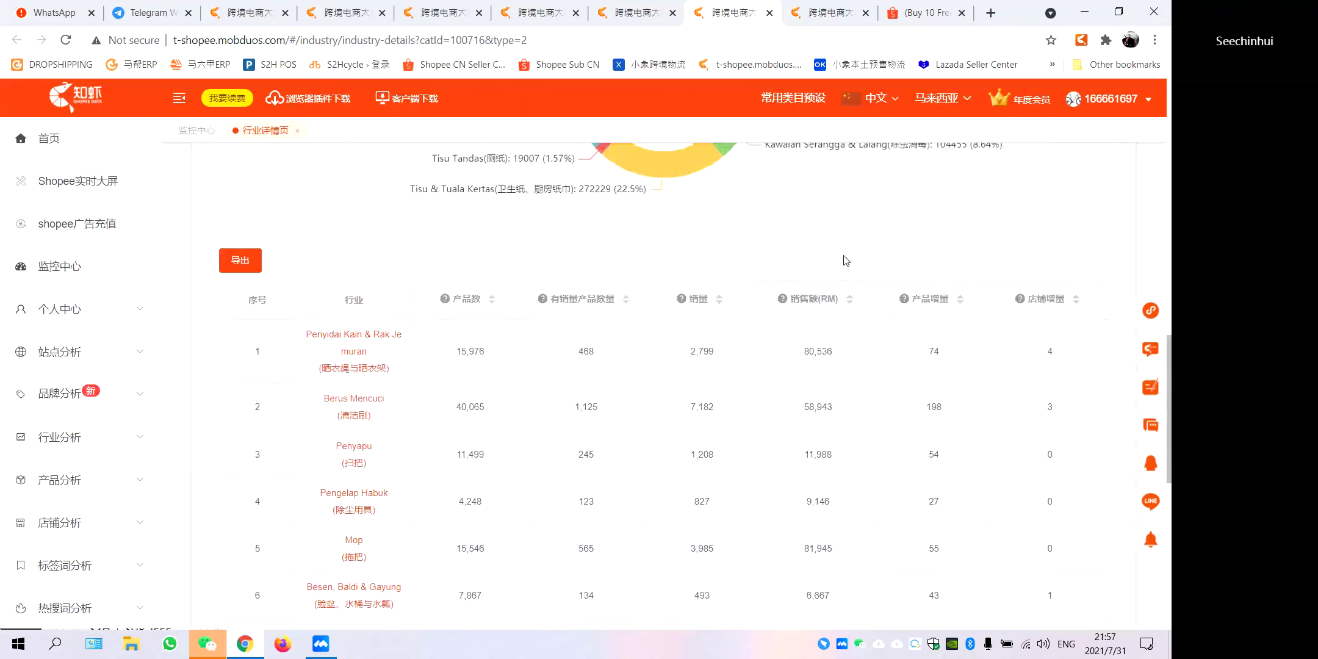
scroll(847, 260, "down", 6)
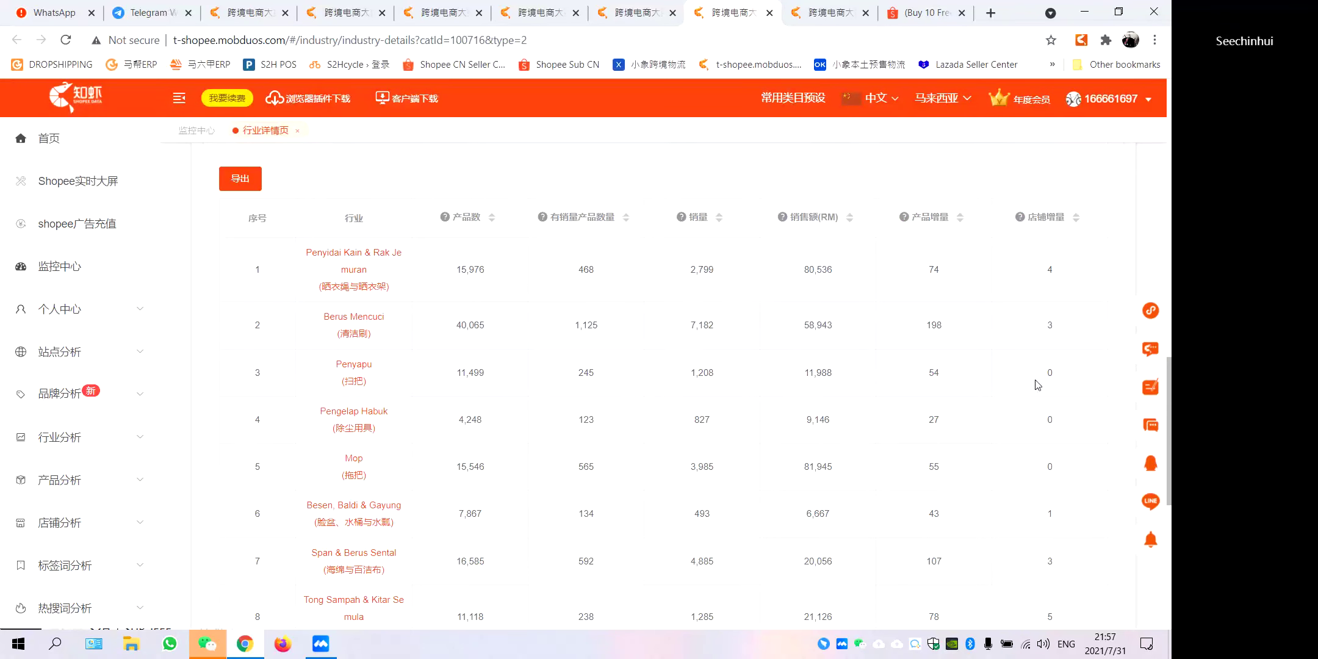
scroll(464, 365, "down", 2)
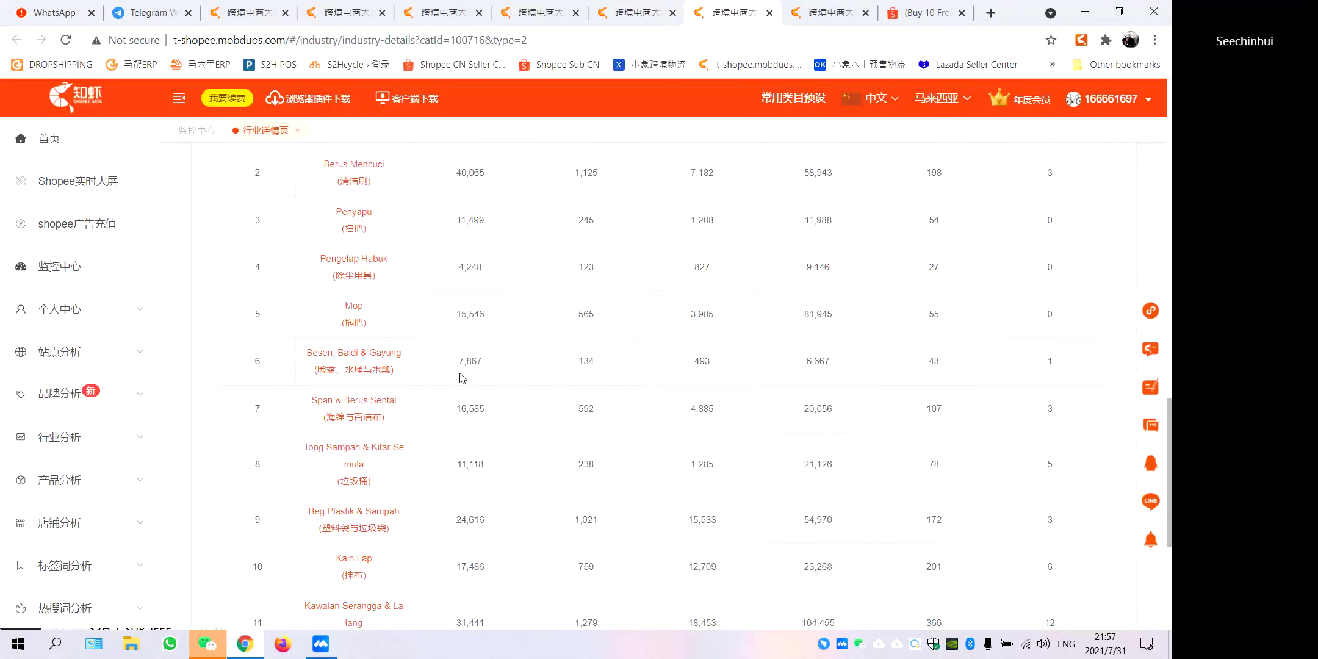
scroll(735, 369, "down", 1)
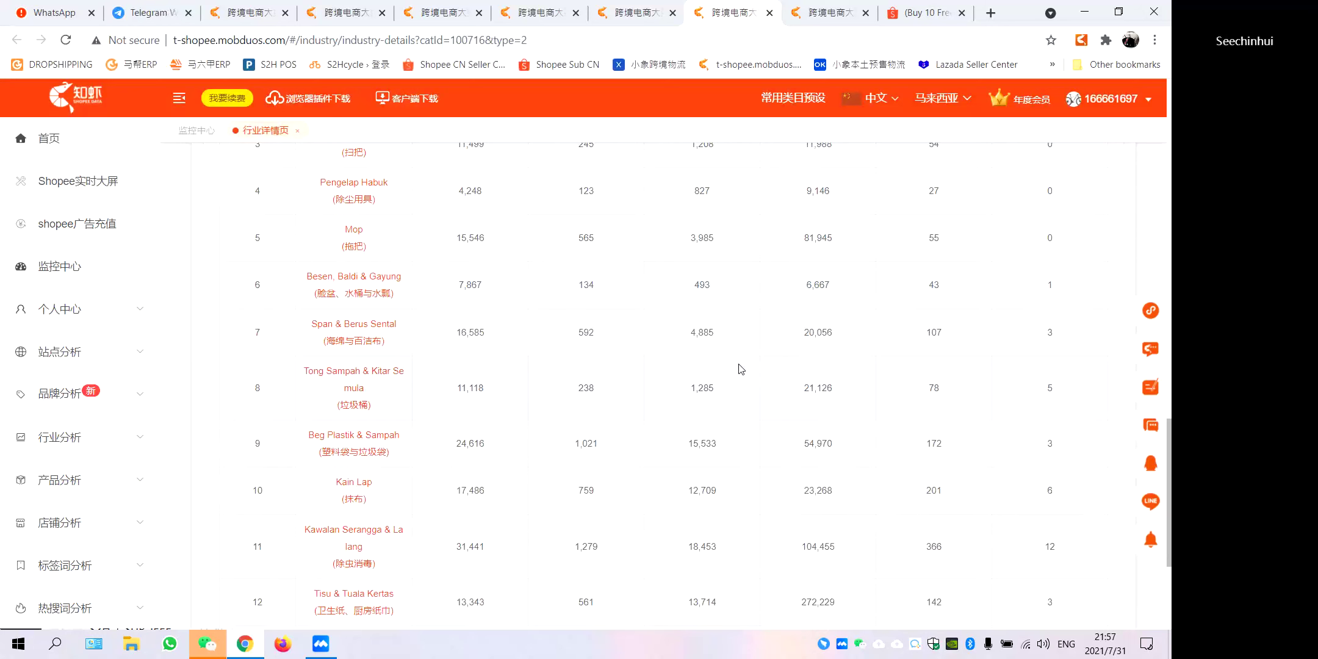
Open the Hot-selling Products ranking under Product Analysis and show its category choices.
left_click(80, 394)
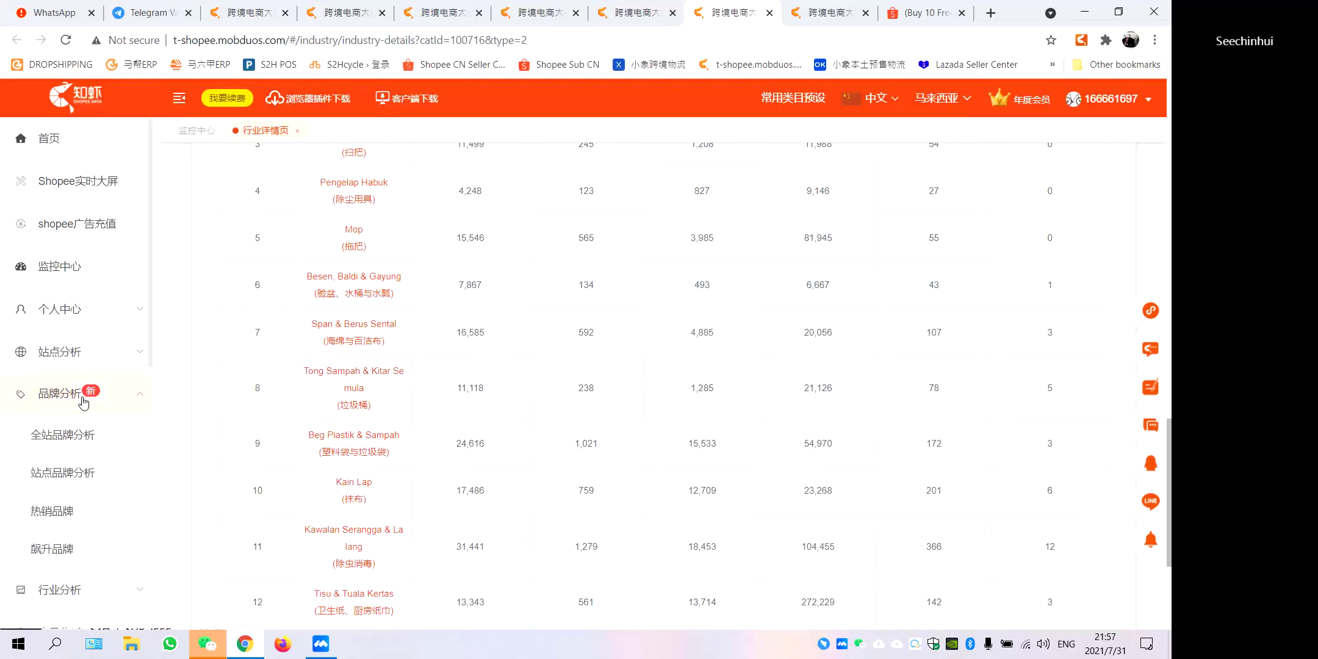
left_click(59, 349)
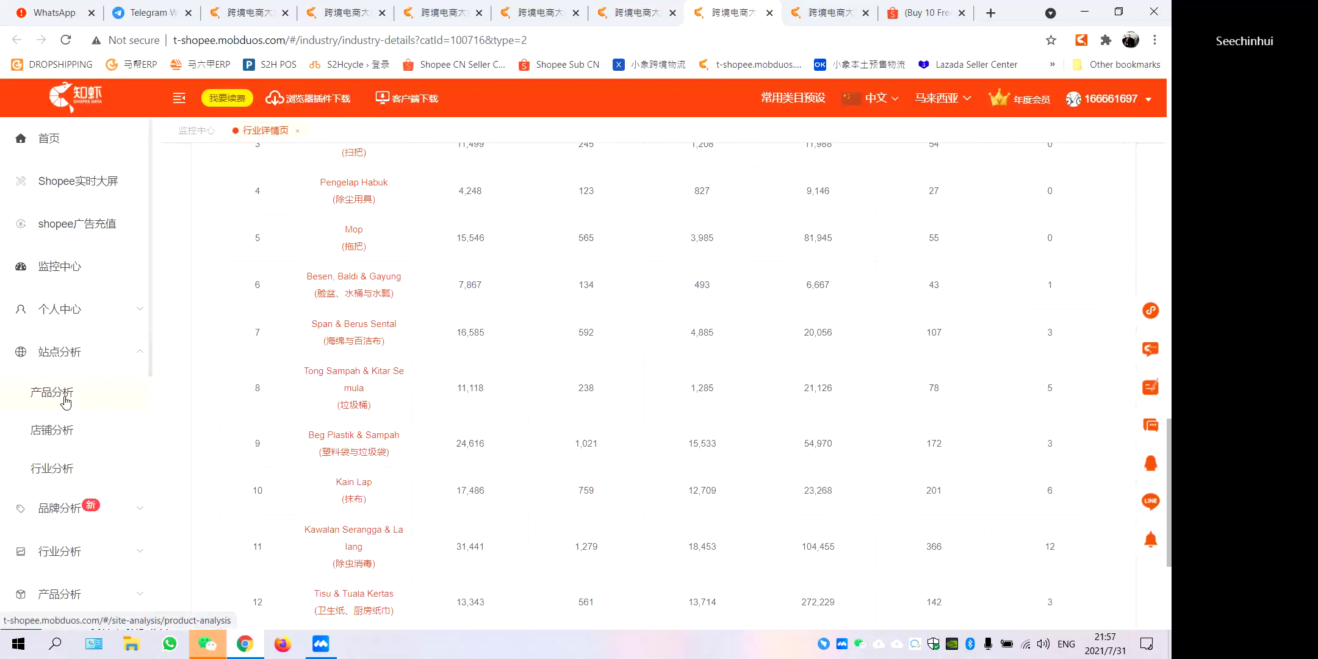
scroll(64, 365, "down", 3)
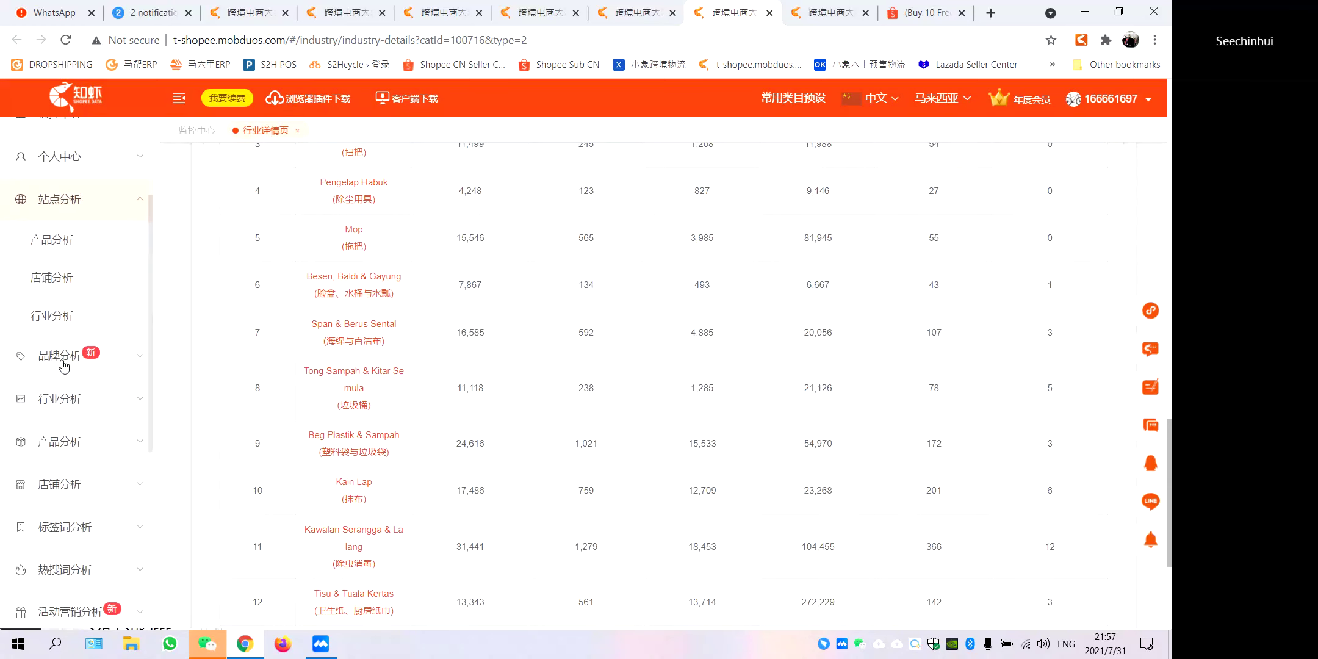
left_click(70, 442)
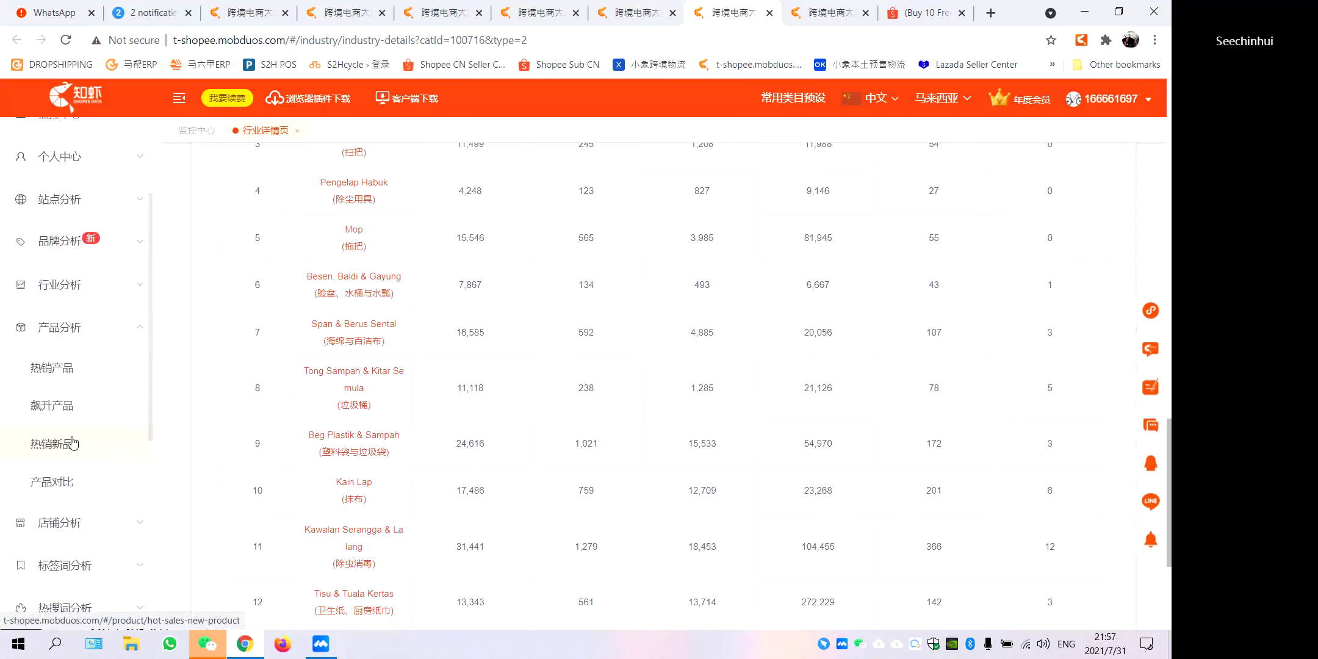
left_click(68, 374)
left_click(455, 186)
Filter hot-selling products to Sukan & Aktiviti Luar > Peralatan Sukan & Rekreasi > Berbasikal.
scroll(405, 324, "down", 3)
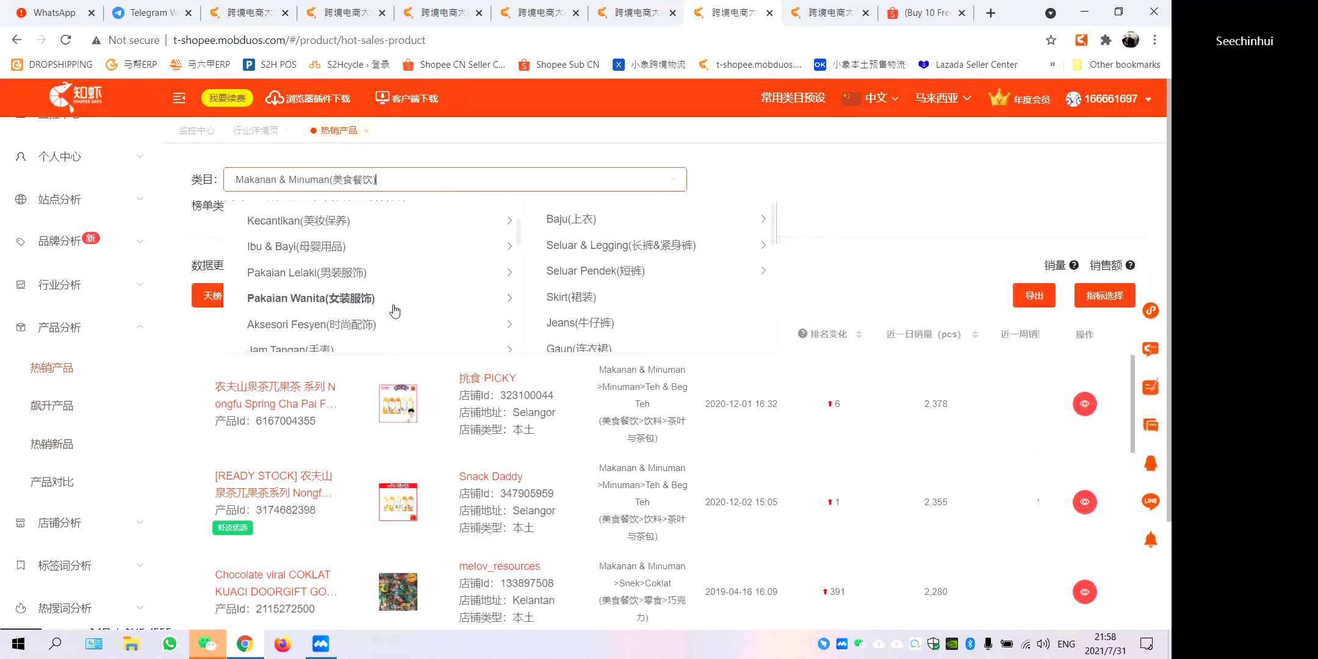
scroll(387, 305, "down", 3)
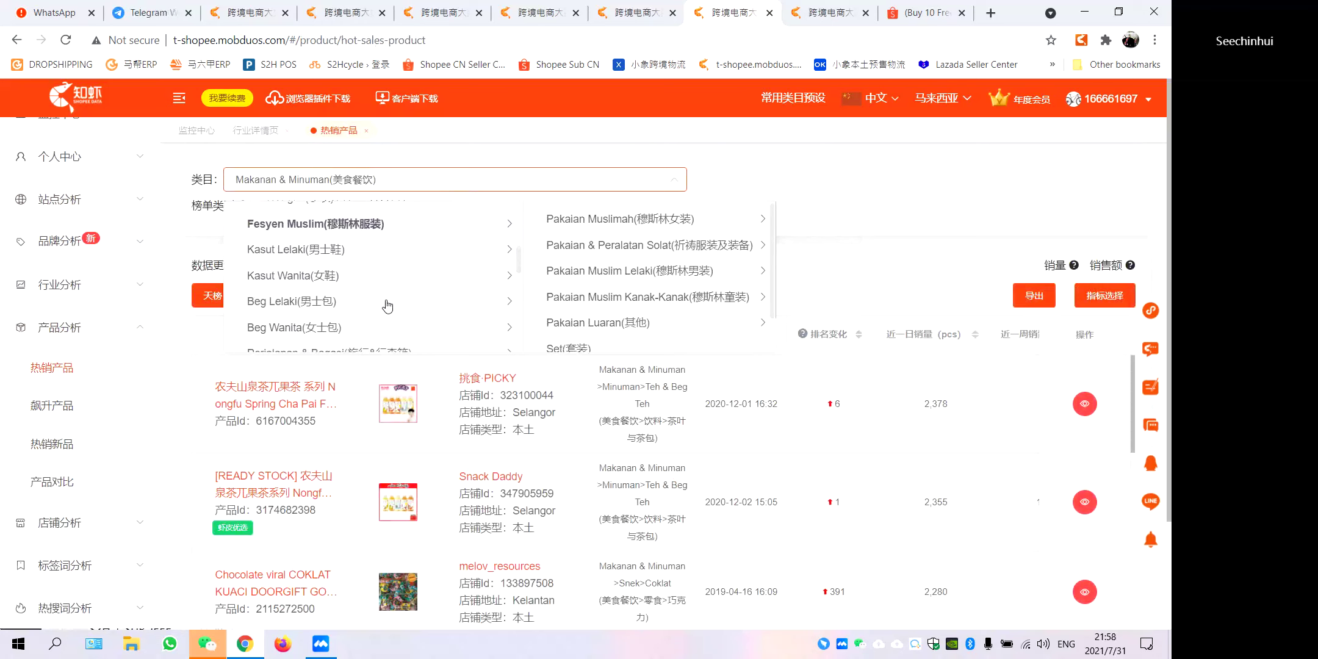
scroll(387, 336, "down", 2)
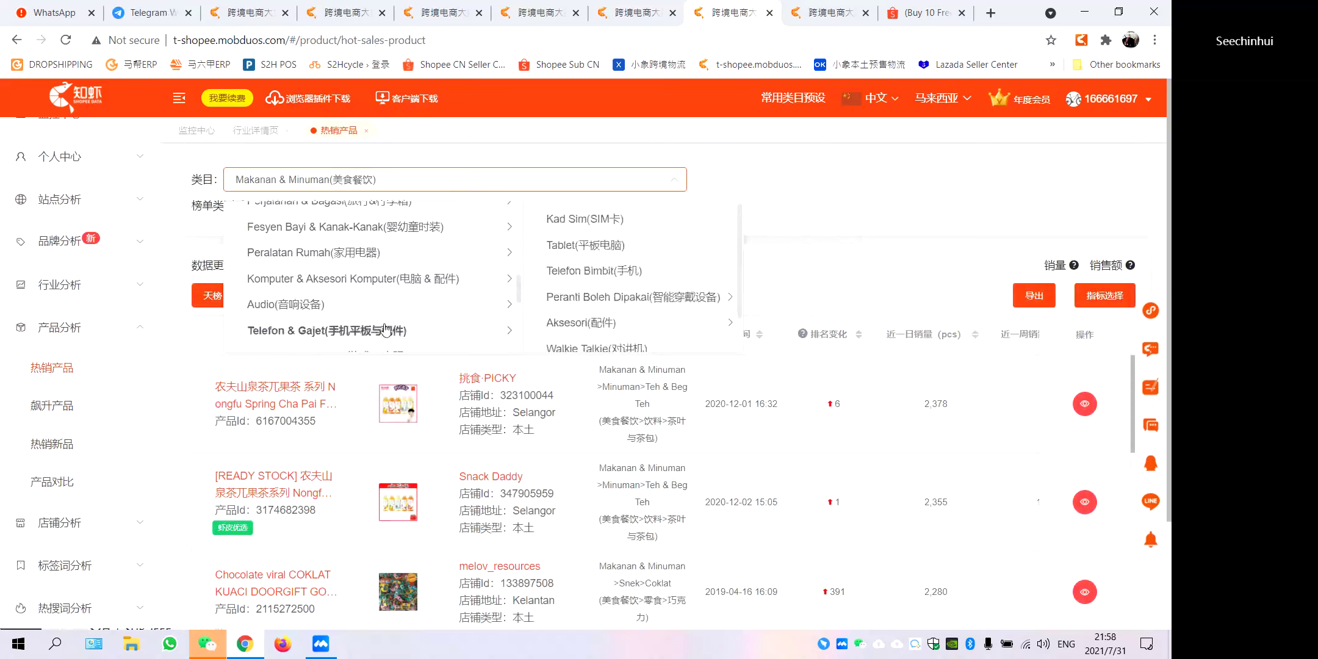
scroll(391, 317, "down", 3)
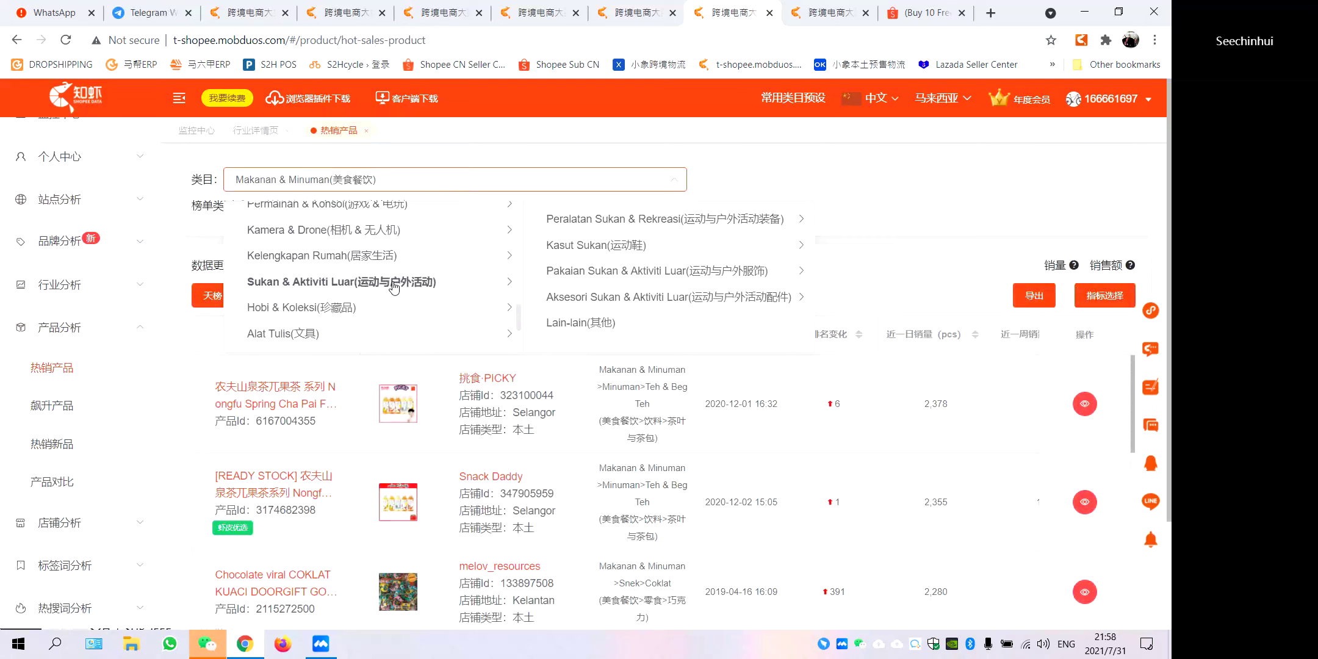
mouse_move(680, 221)
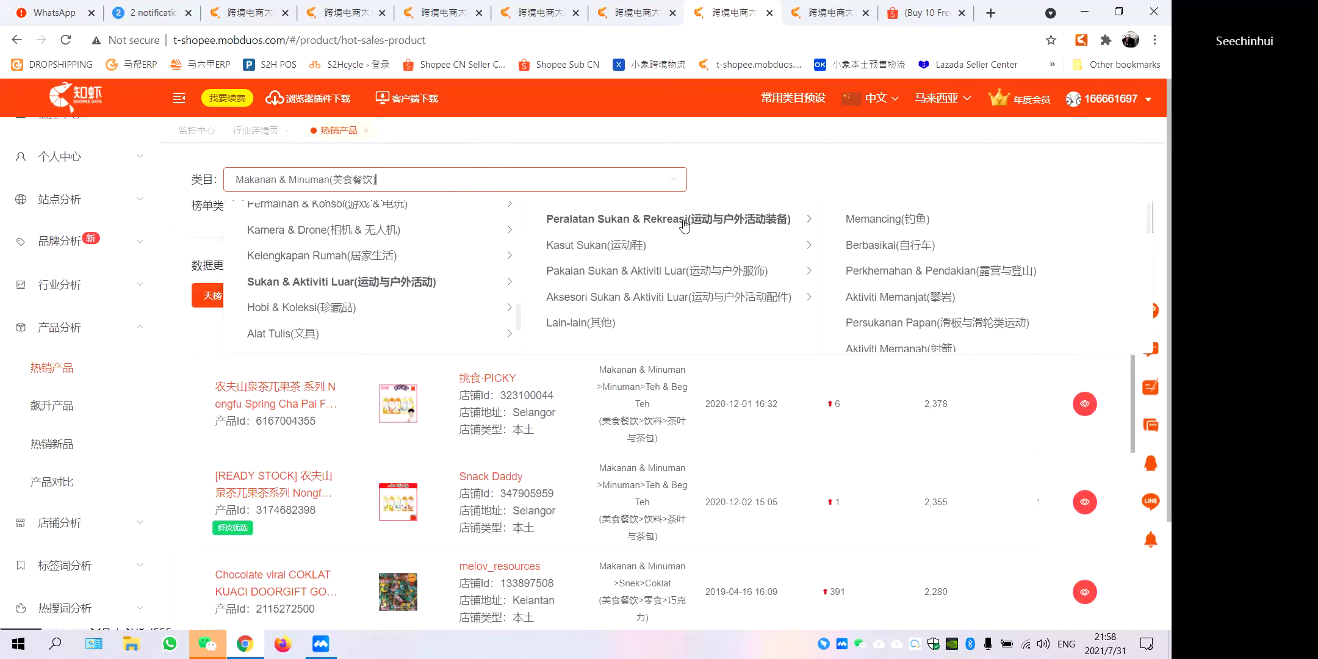
left_click(932, 247)
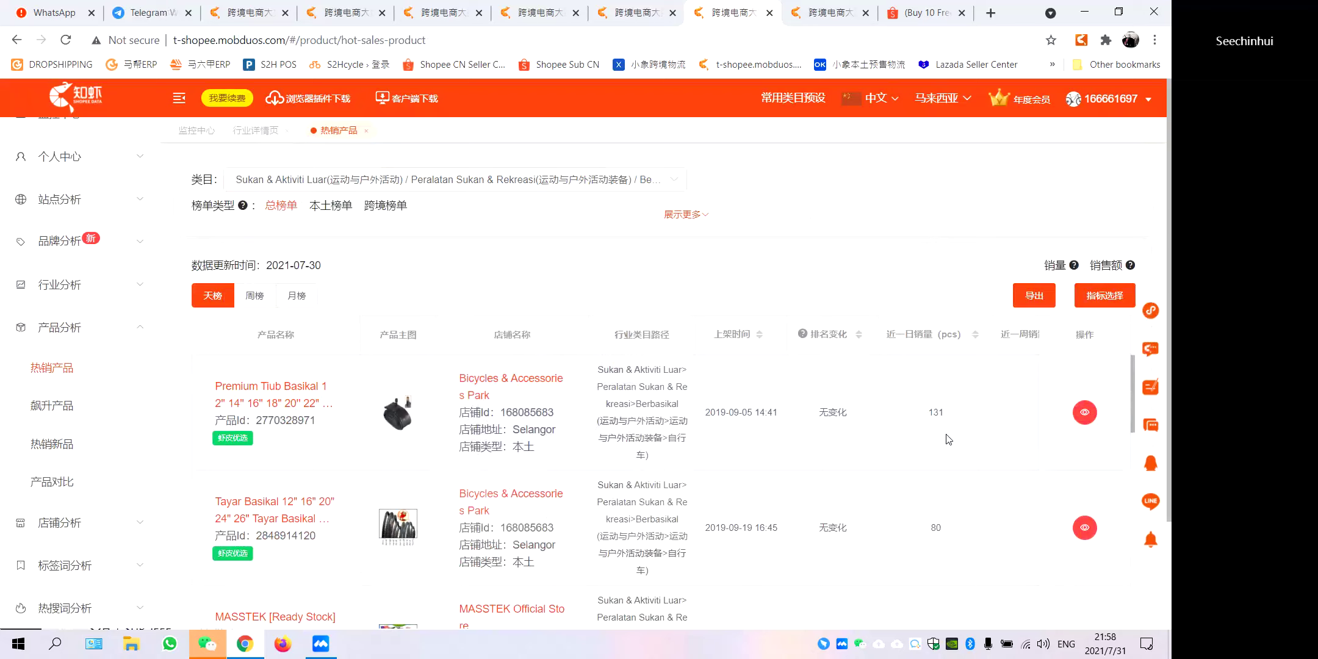
Scroll the cycling hot-sellers and open the [24H SHIP]LED Bicycle Safety Light product details.
scroll(945, 439, "down", 1)
scroll(946, 440, "down", 2)
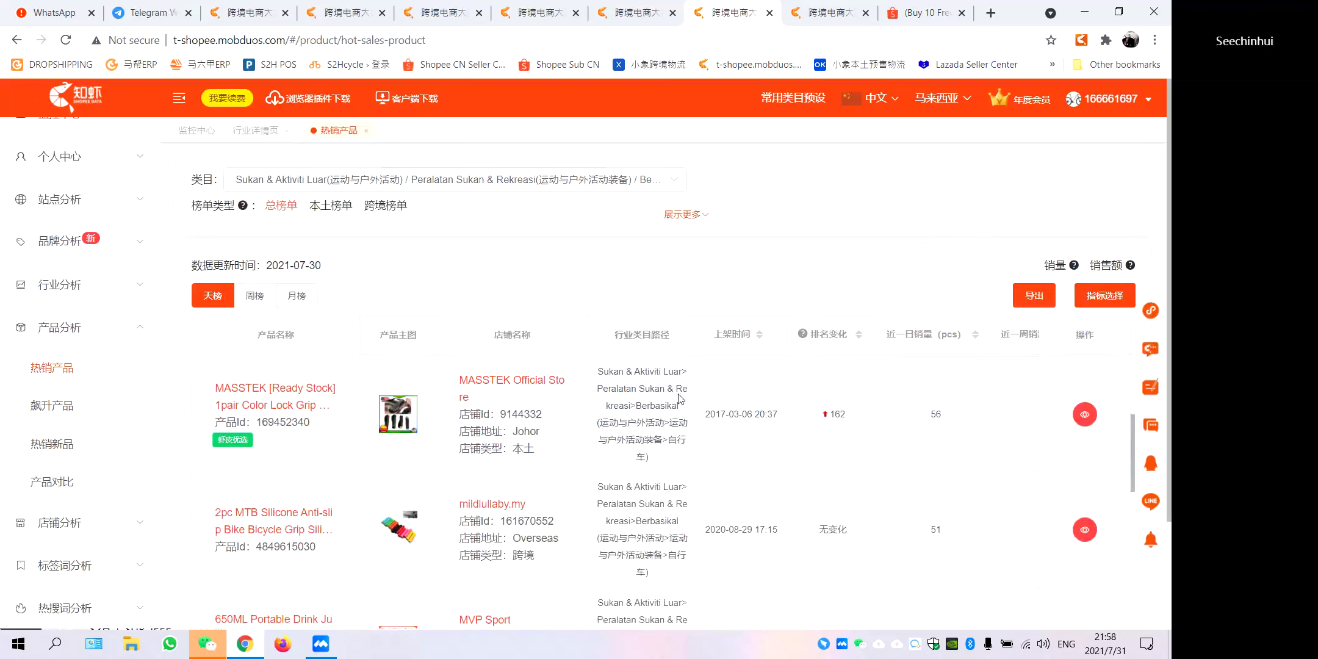
scroll(613, 504, "down", 2)
scroll(781, 417, "down", 3)
scroll(781, 417, "down", 2)
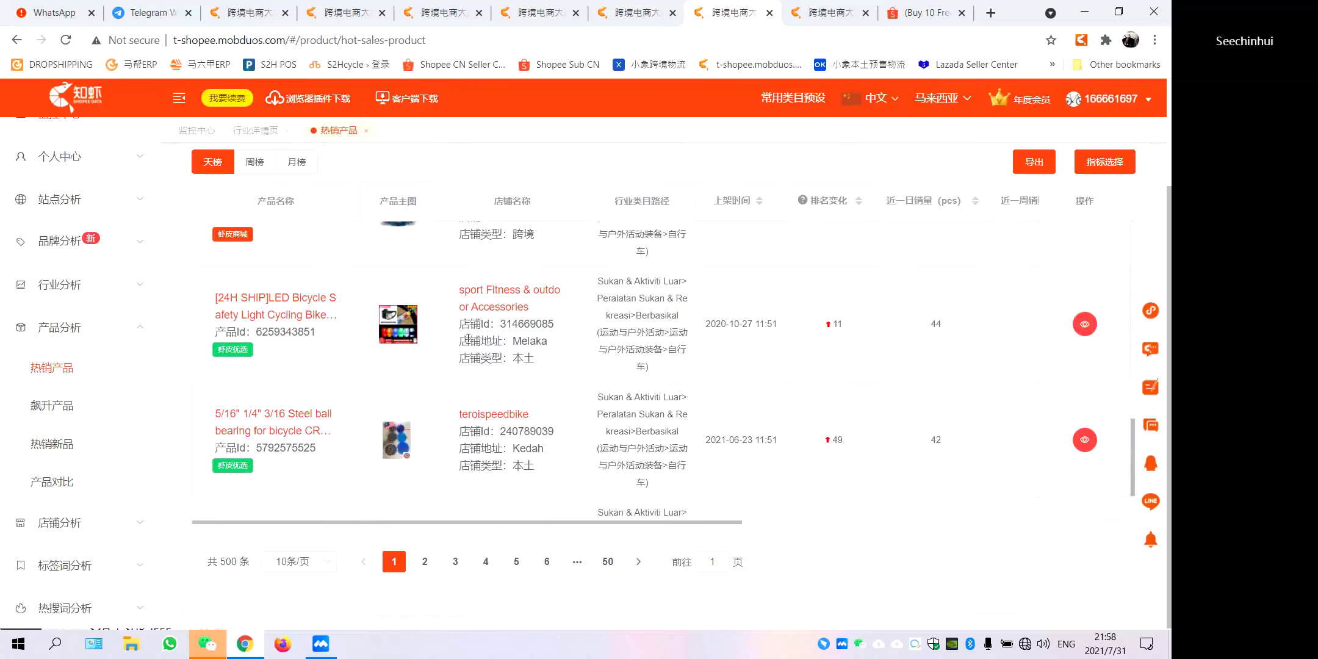
mouse_move(366, 333)
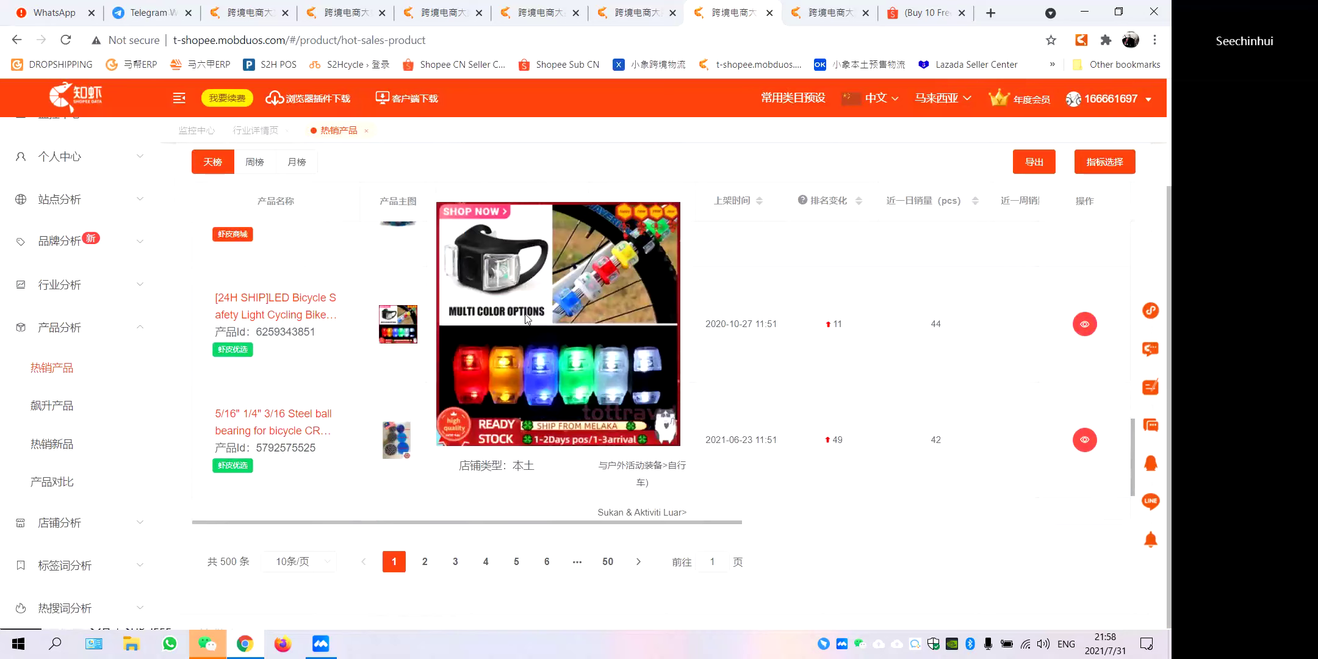
left_click(269, 303)
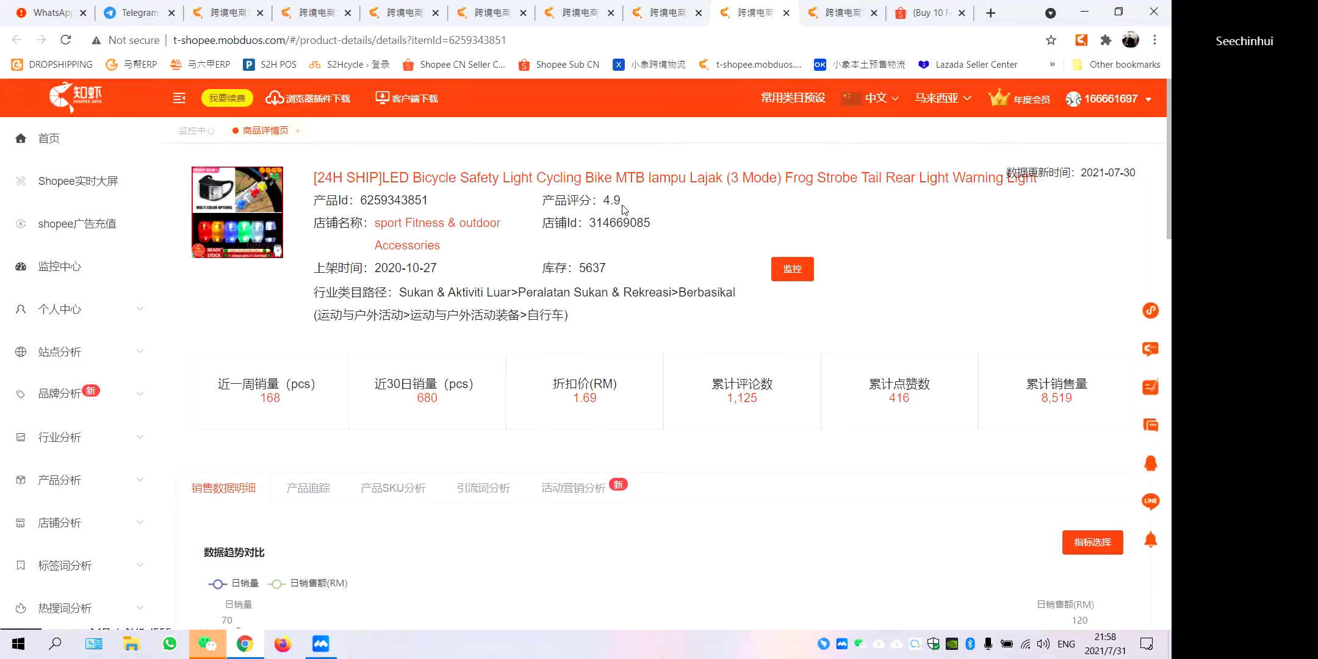
Review the LED light's stats cards, sales trend chart and sales detail table.
scroll(621, 400, "down", 1)
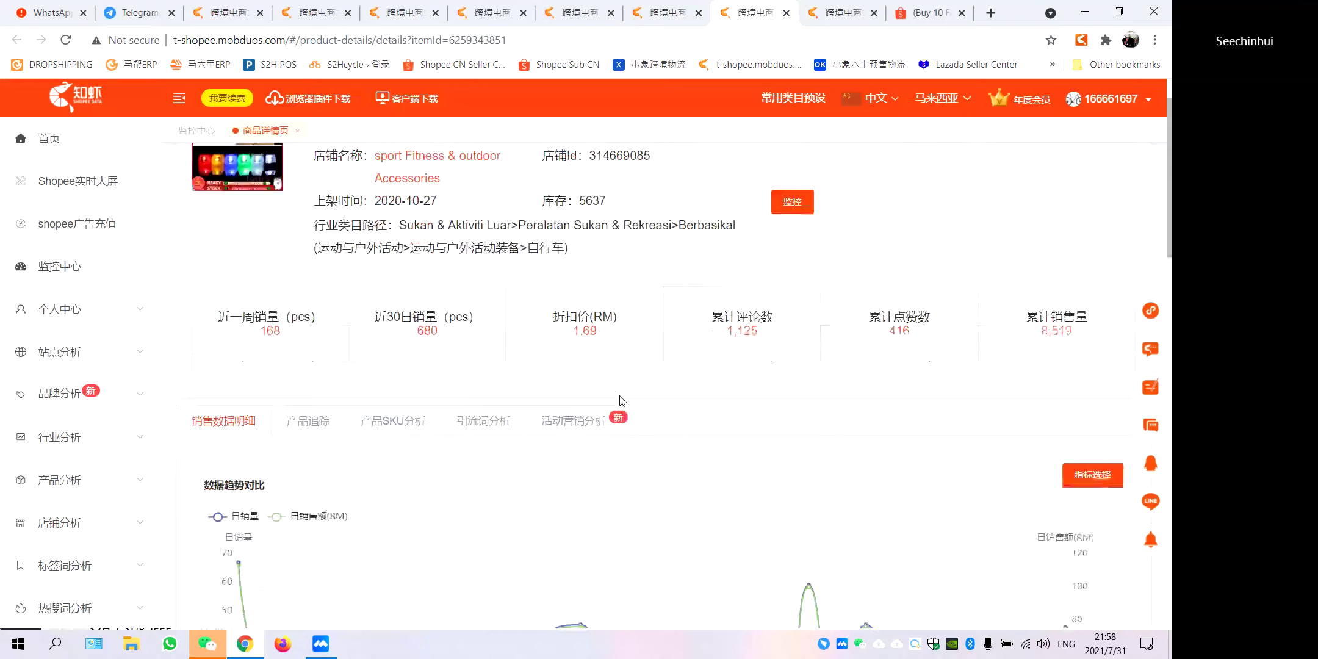
scroll(597, 323, "down", 4)
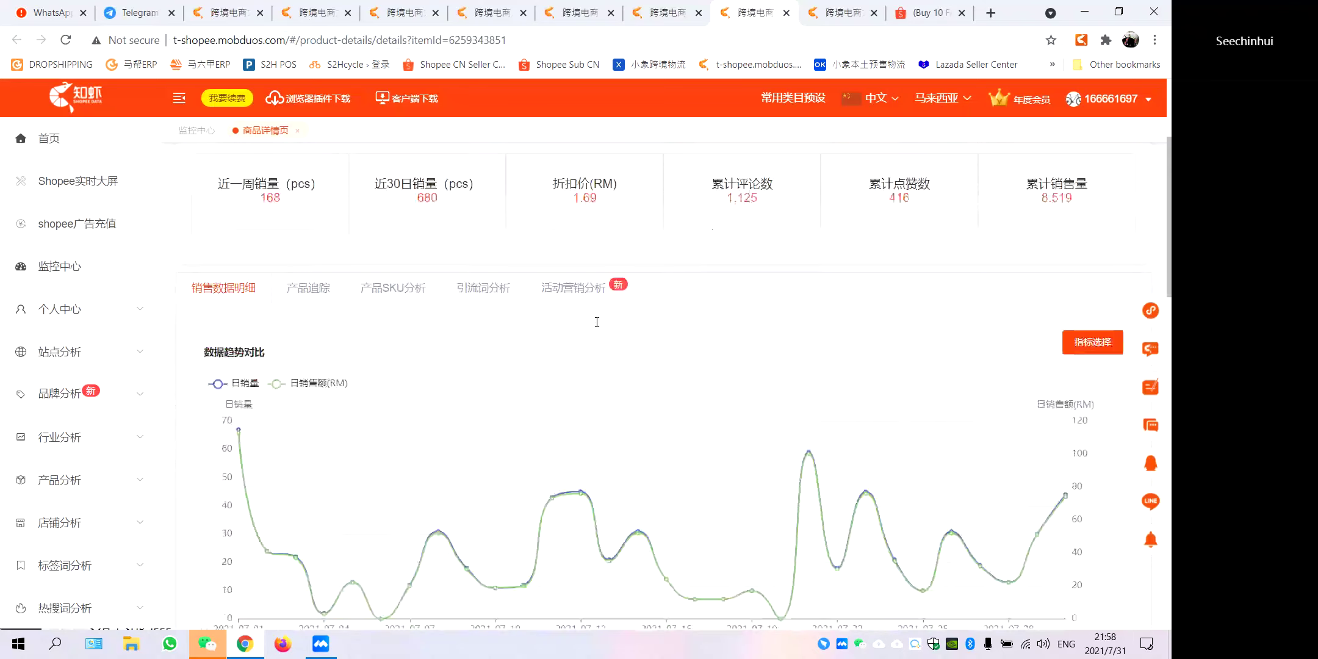
scroll(598, 325, "up", 1)
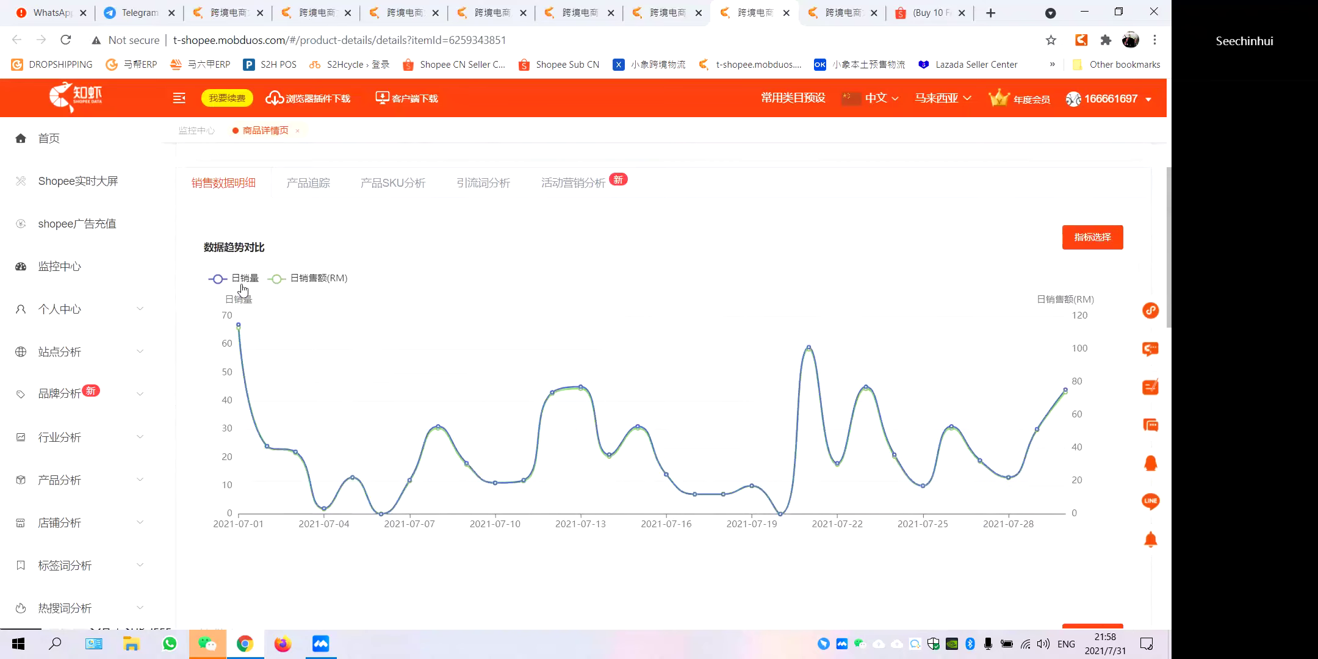
scroll(749, 265, "up", 2)
scroll(748, 265, "up", 1)
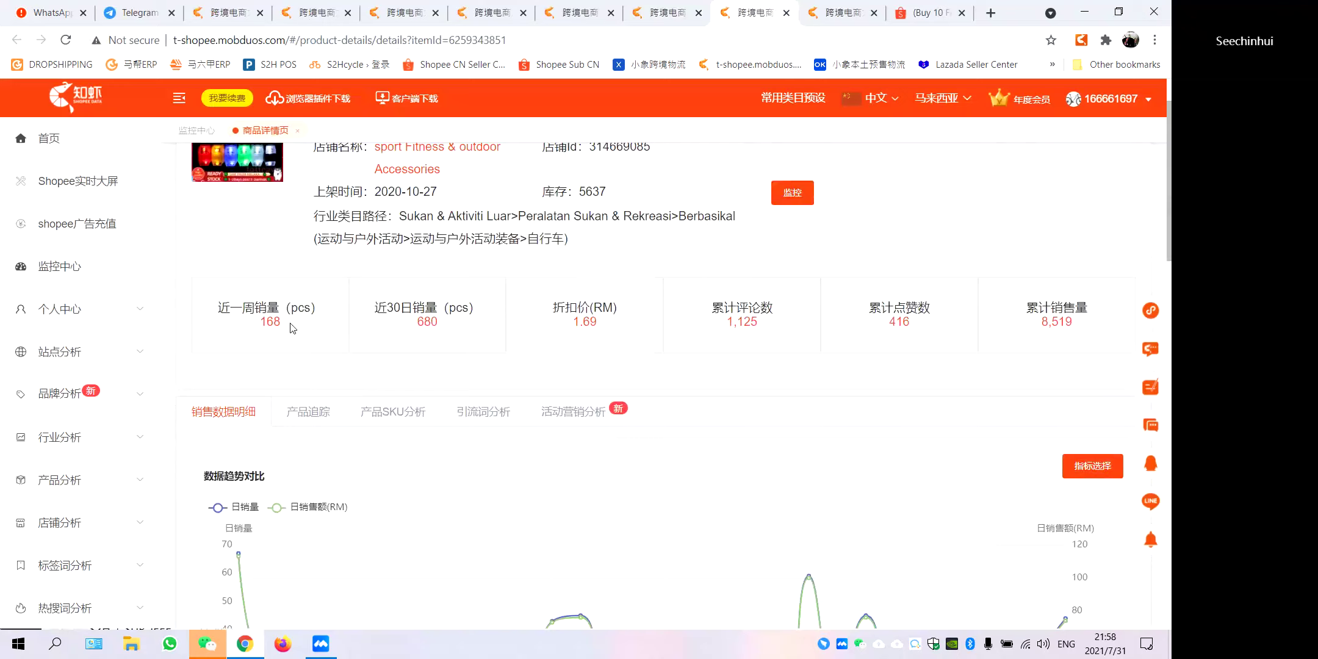
scroll(290, 328, "down", 10)
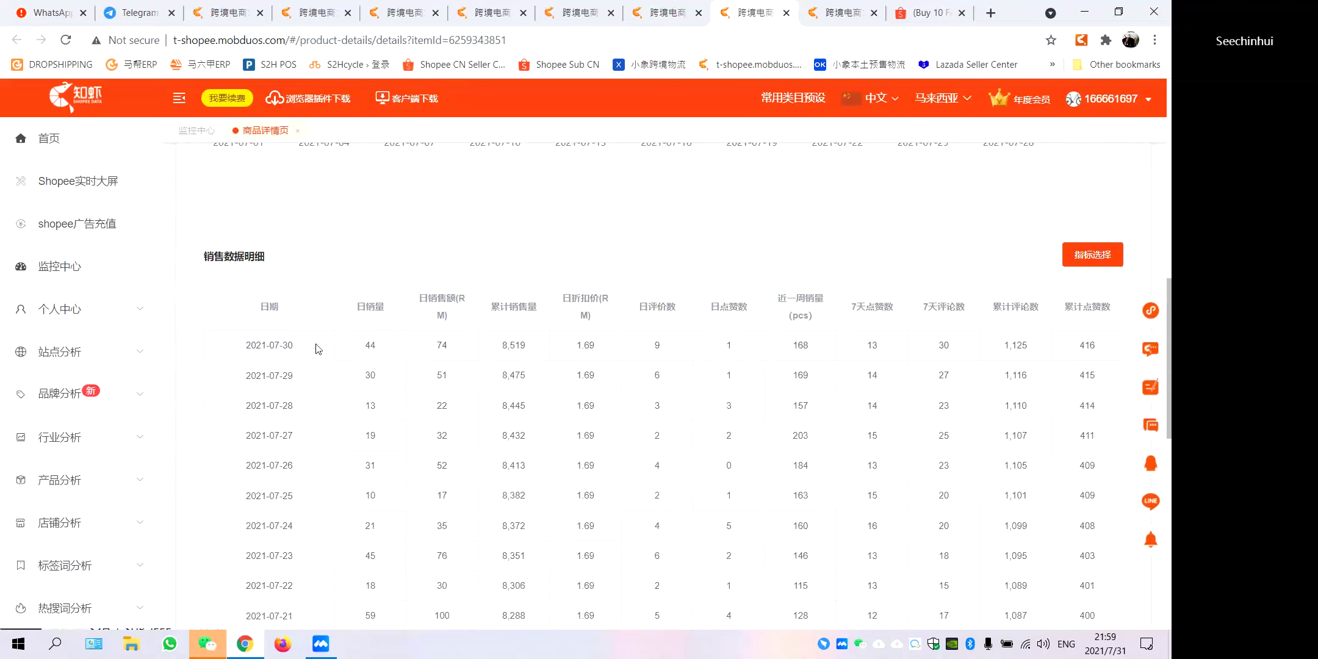
scroll(791, 383, "up", 2)
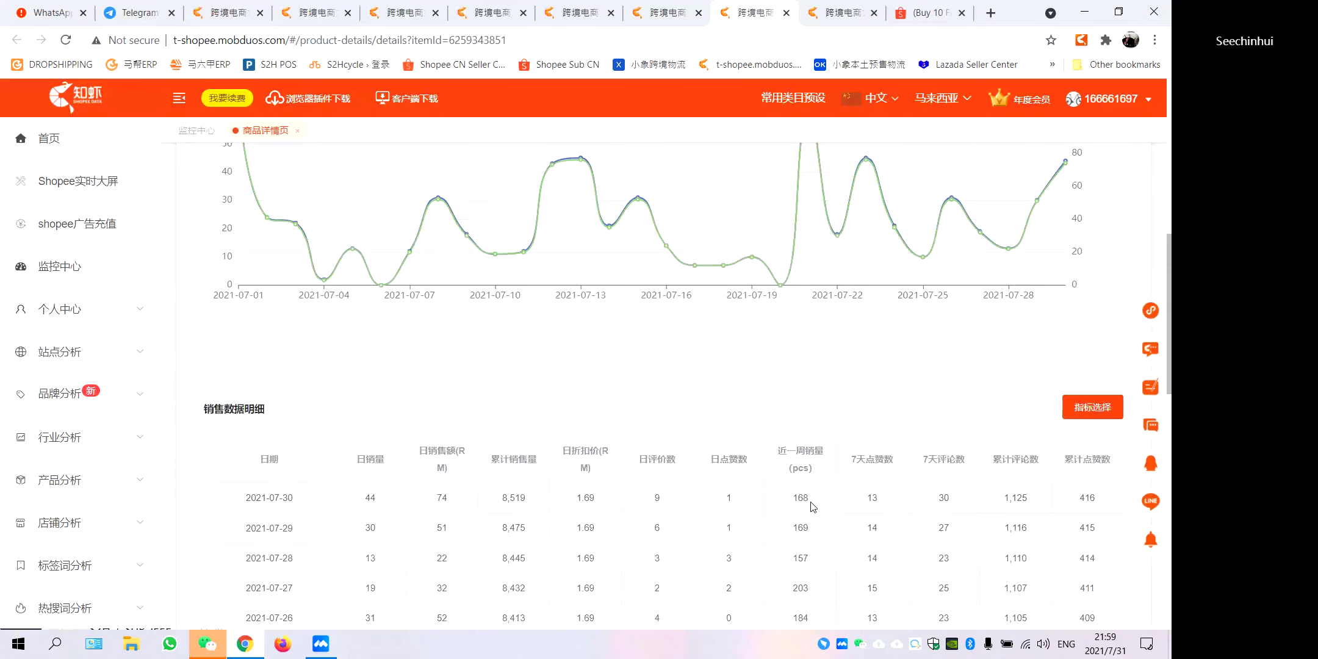
scroll(806, 498, "down", 1)
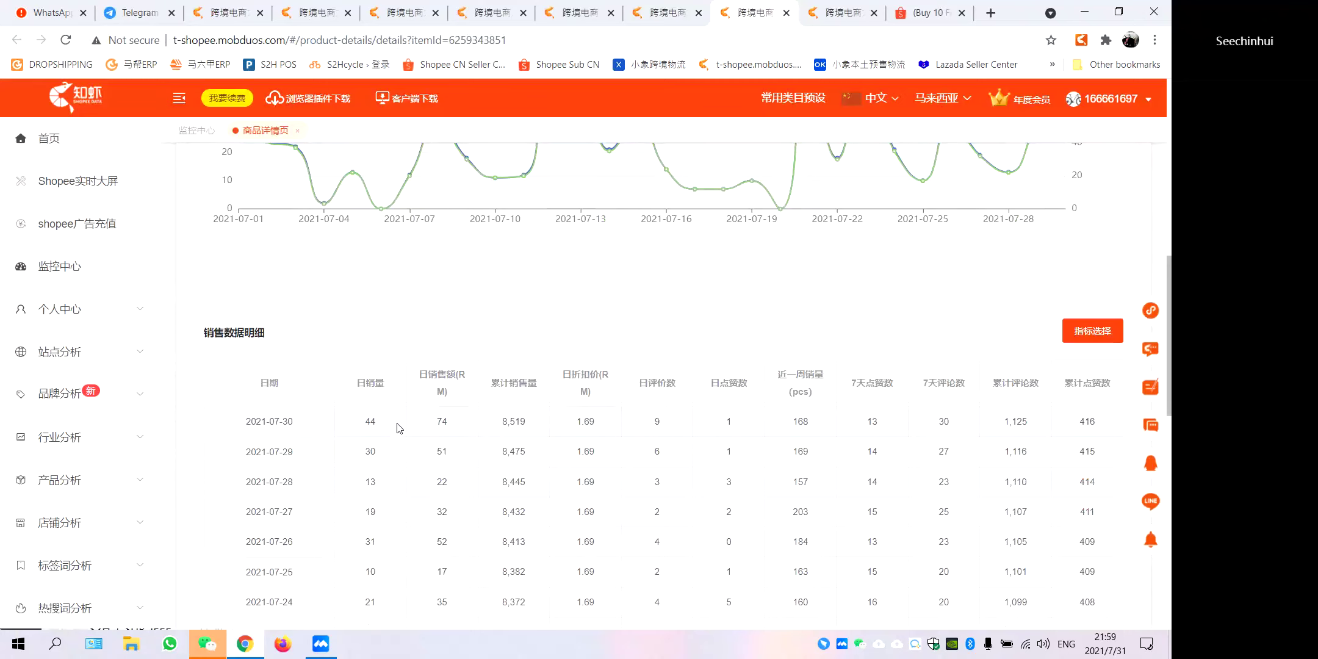
scroll(396, 427, "down", 10)
scroll(397, 429, "up", 15)
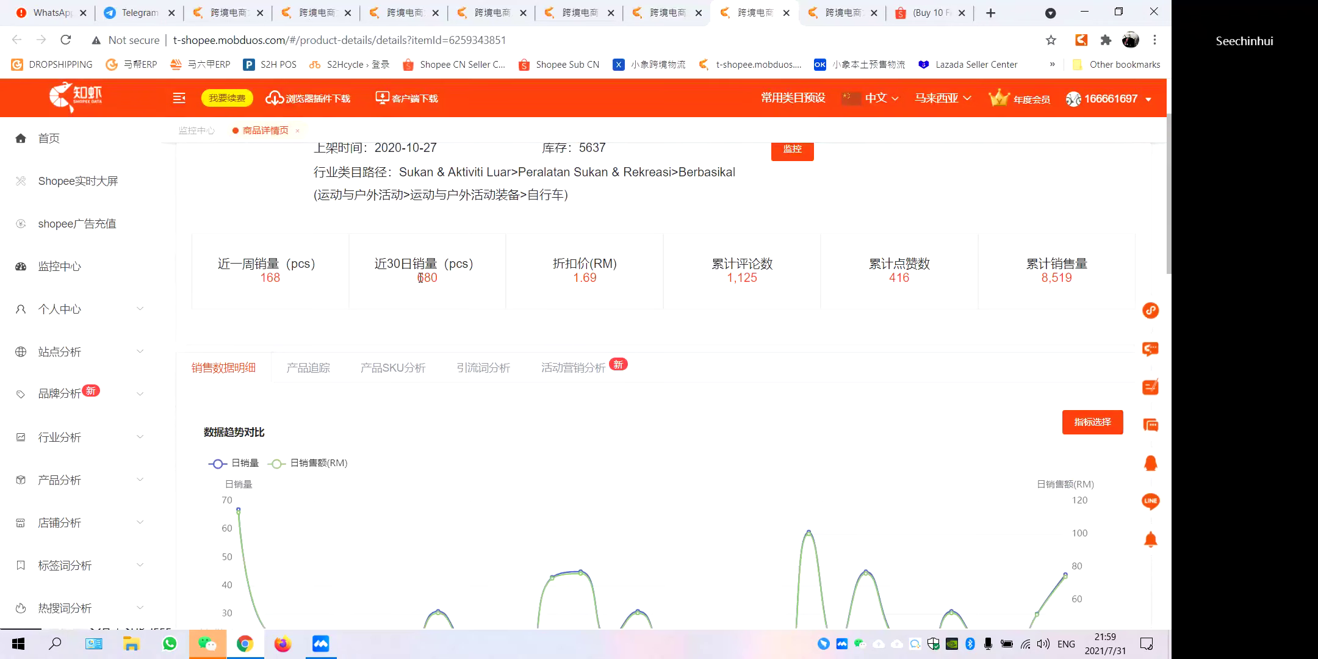
Highlight the RM 1.69 discounted price, then open the product's live Shopee listing.
left_click_drag(601, 282, 576, 278)
scroll(571, 281, "down", 1)
scroll(568, 279, "up", 1)
left_click(603, 285)
scroll(604, 286, "down", 5)
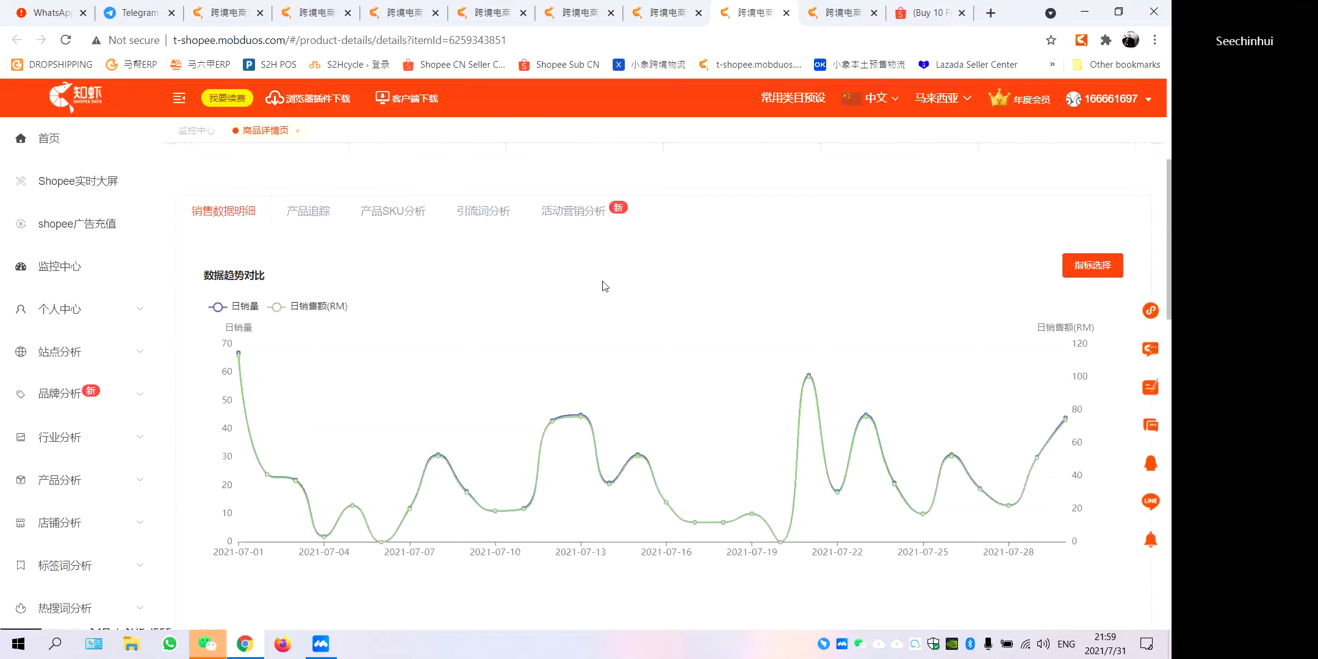
scroll(604, 285, "down", 5)
scroll(605, 286, "up", 11)
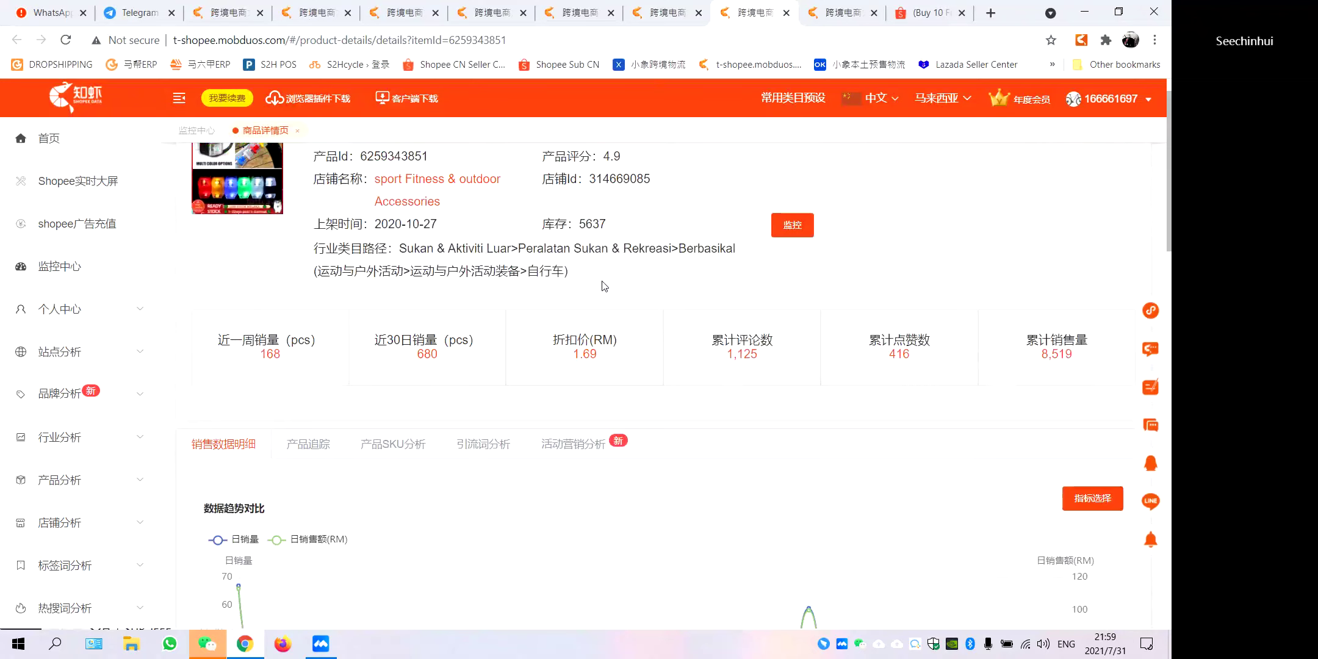
scroll(452, 189, "up", 1)
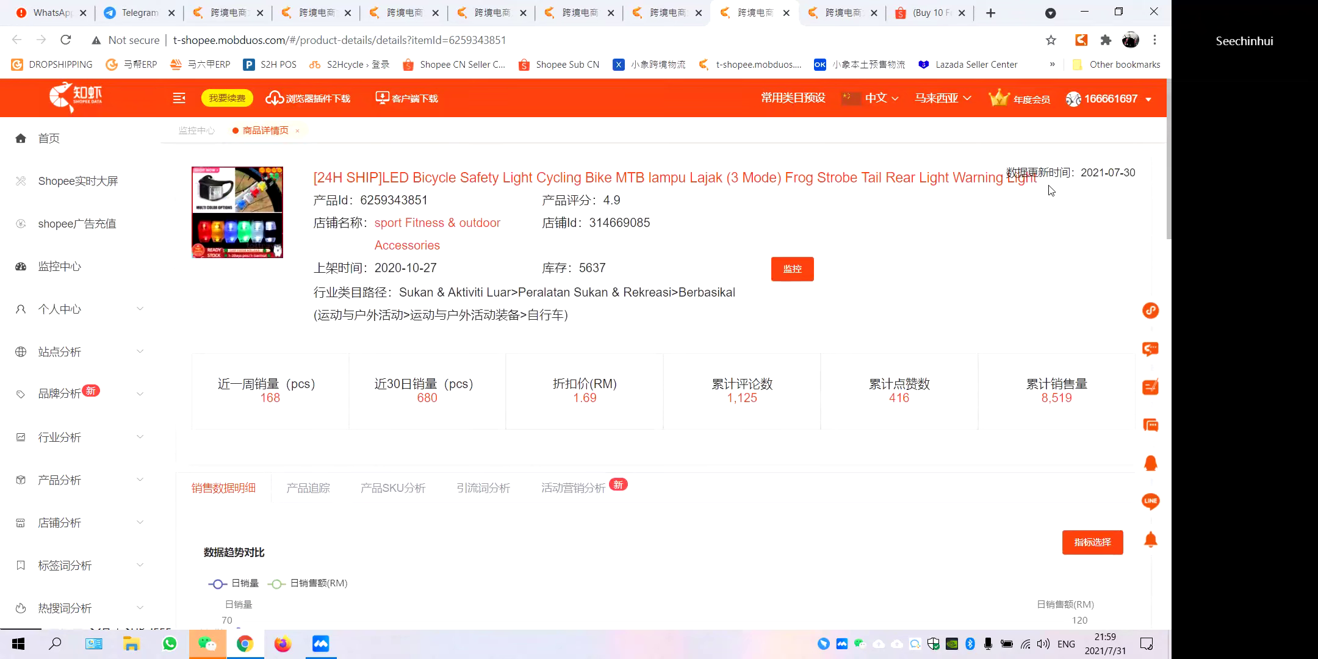
left_click(435, 179)
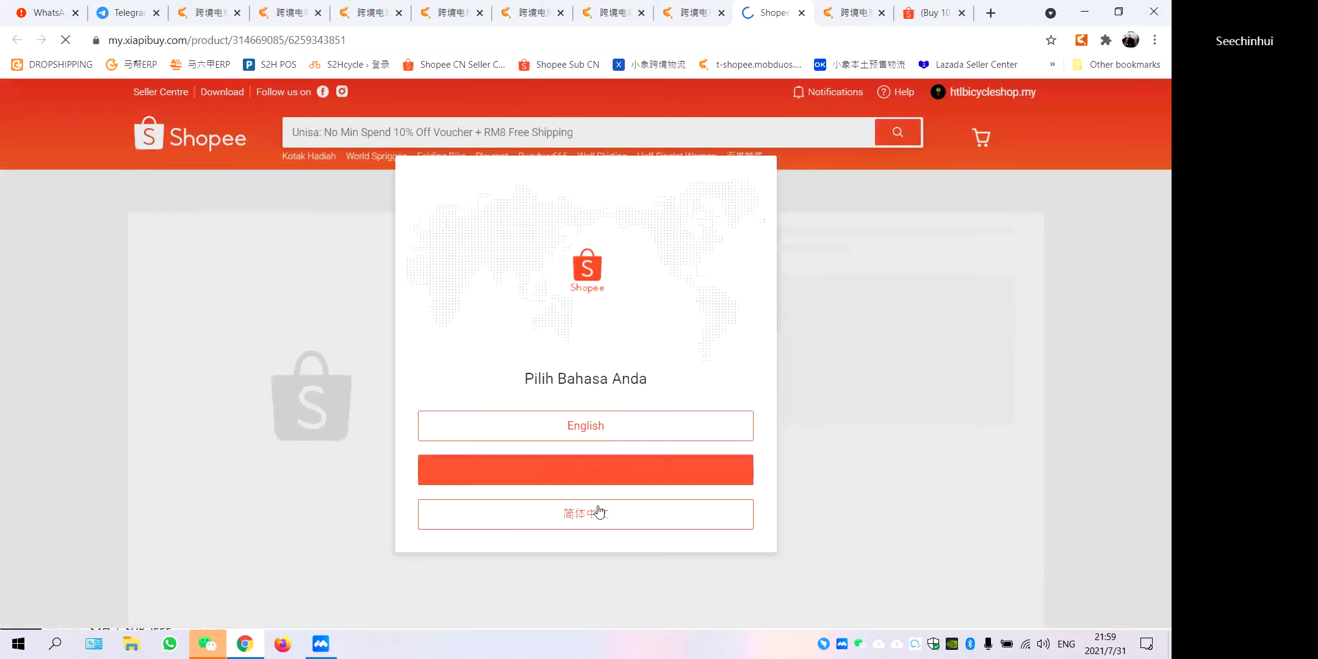
Show the Shopee listing in Simplified Chinese and select the full product title.
left_click(595, 514)
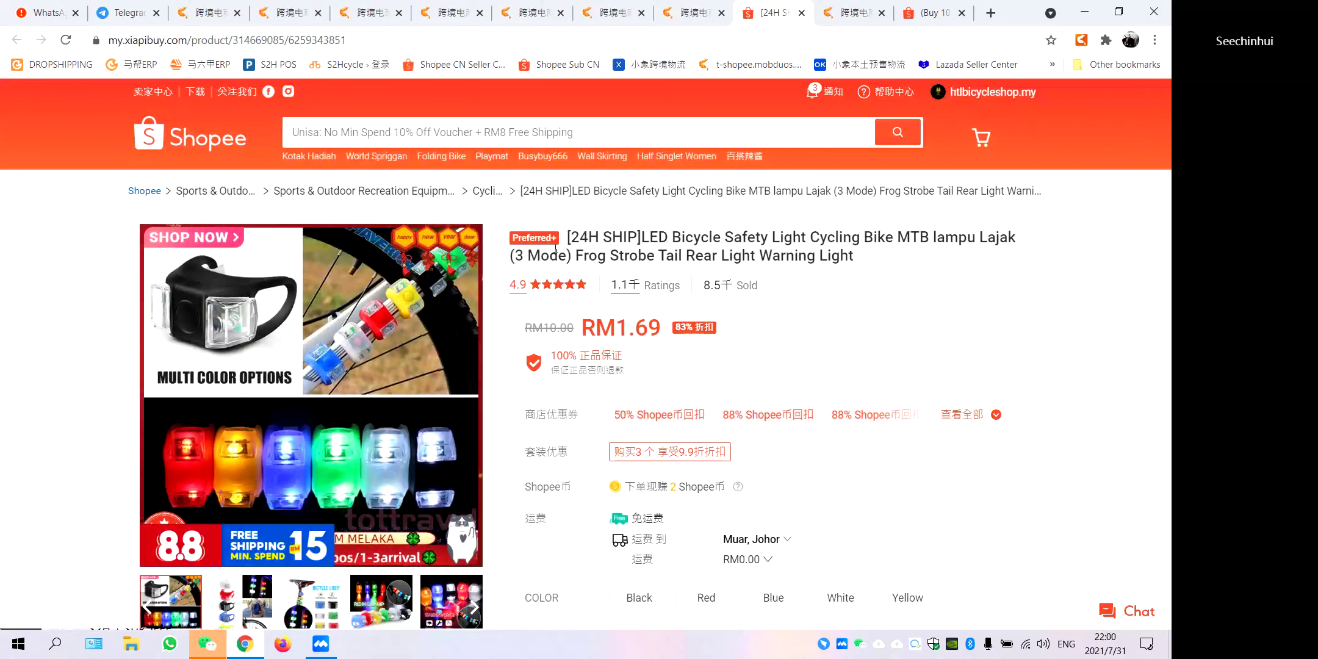
scroll(605, 287, "down", 5)
scroll(608, 287, "down", 8)
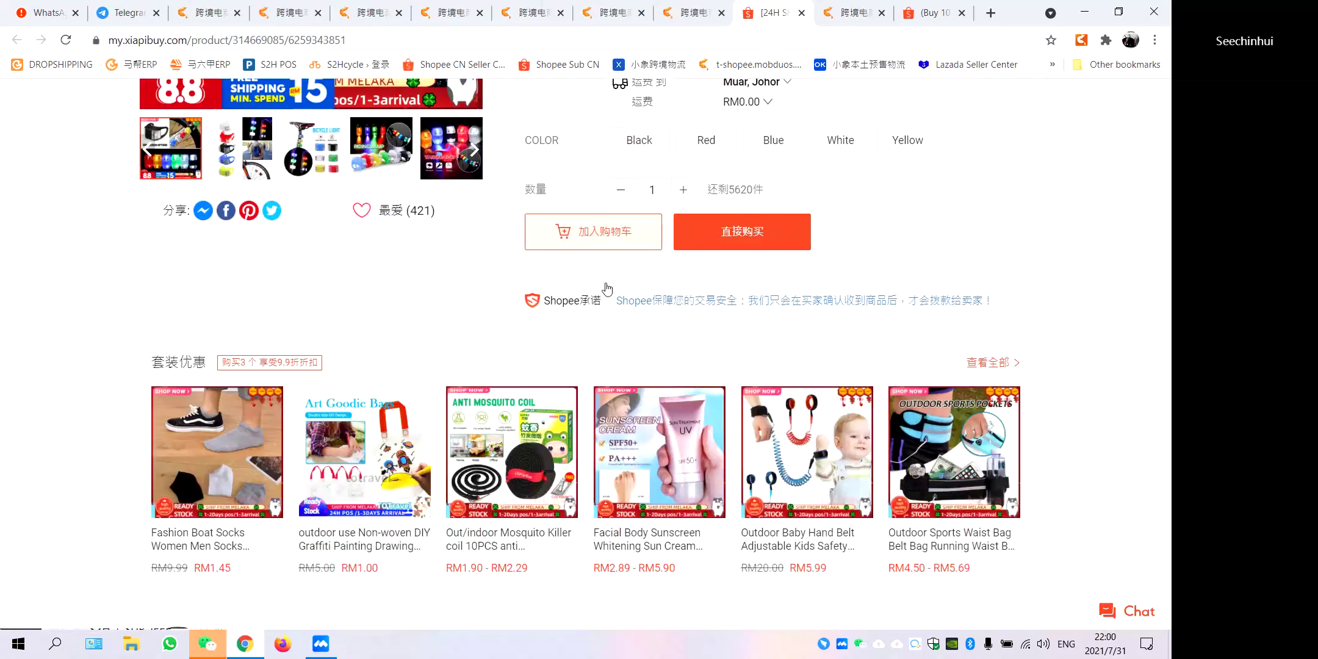
scroll(608, 287, "up", 11)
scroll(607, 288, "up", 3)
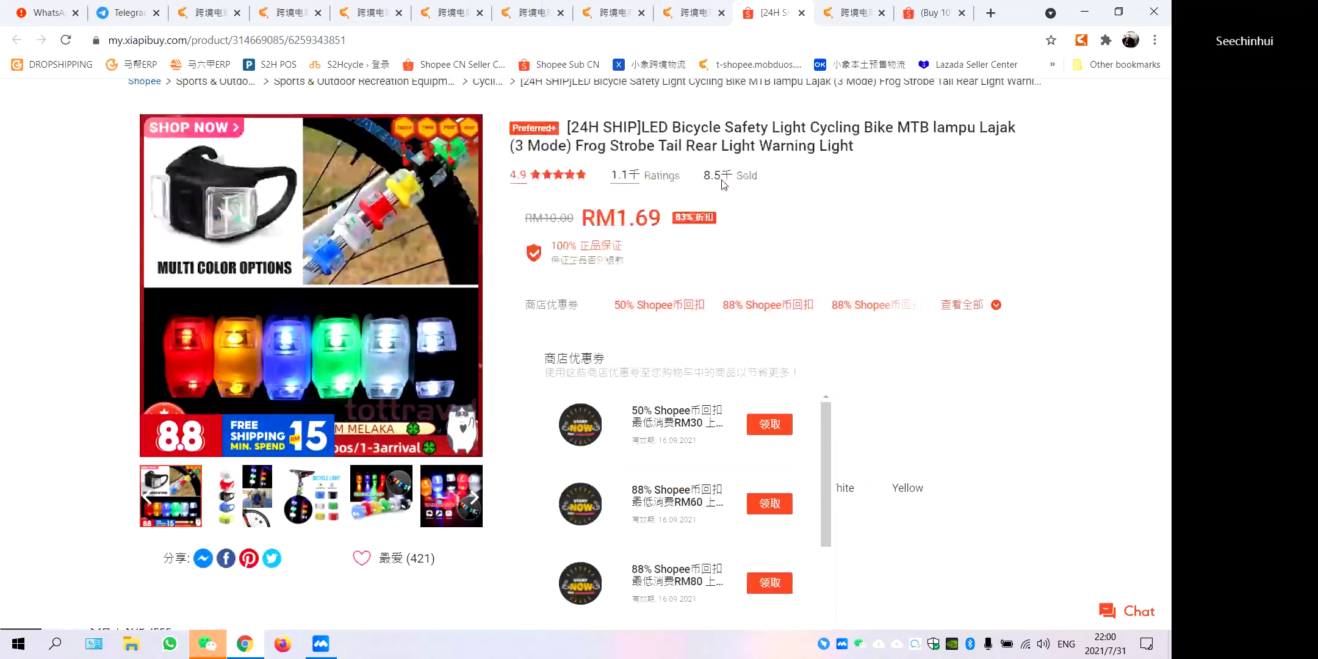
left_click_drag(861, 259, 565, 231)
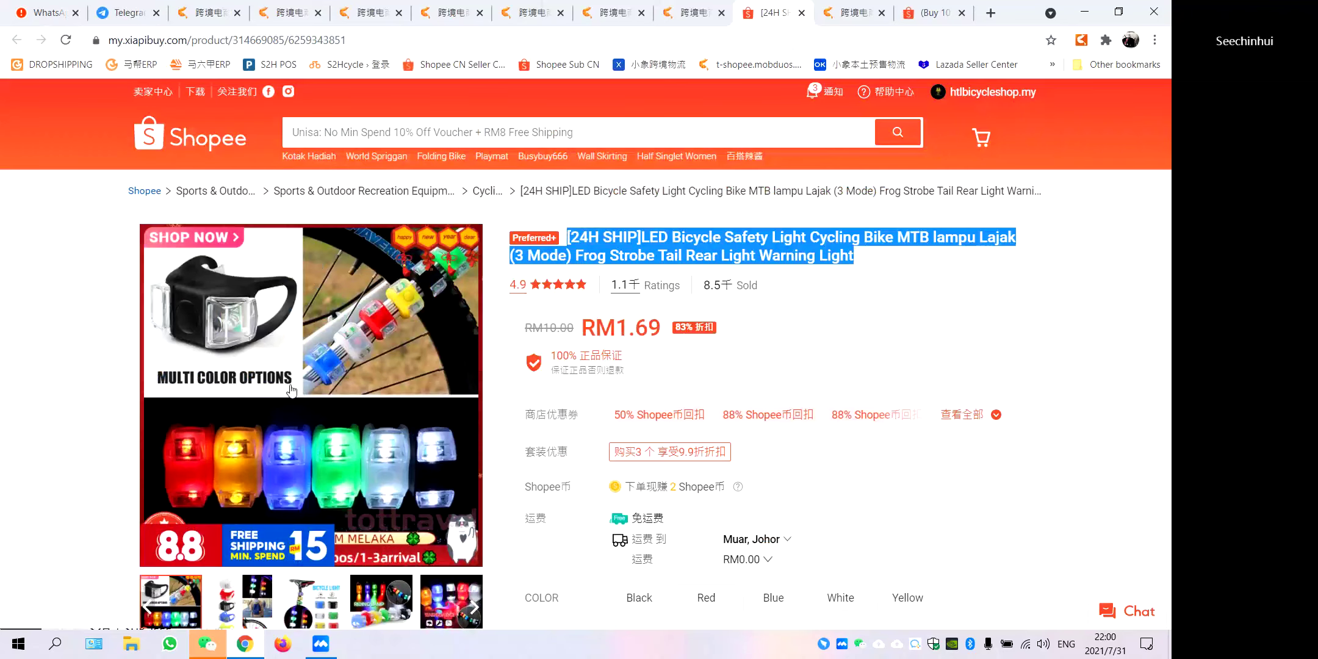
Return to the Zhixia product analytics tab charting July 2021 daily sales.
scroll(290, 391, "down", 3)
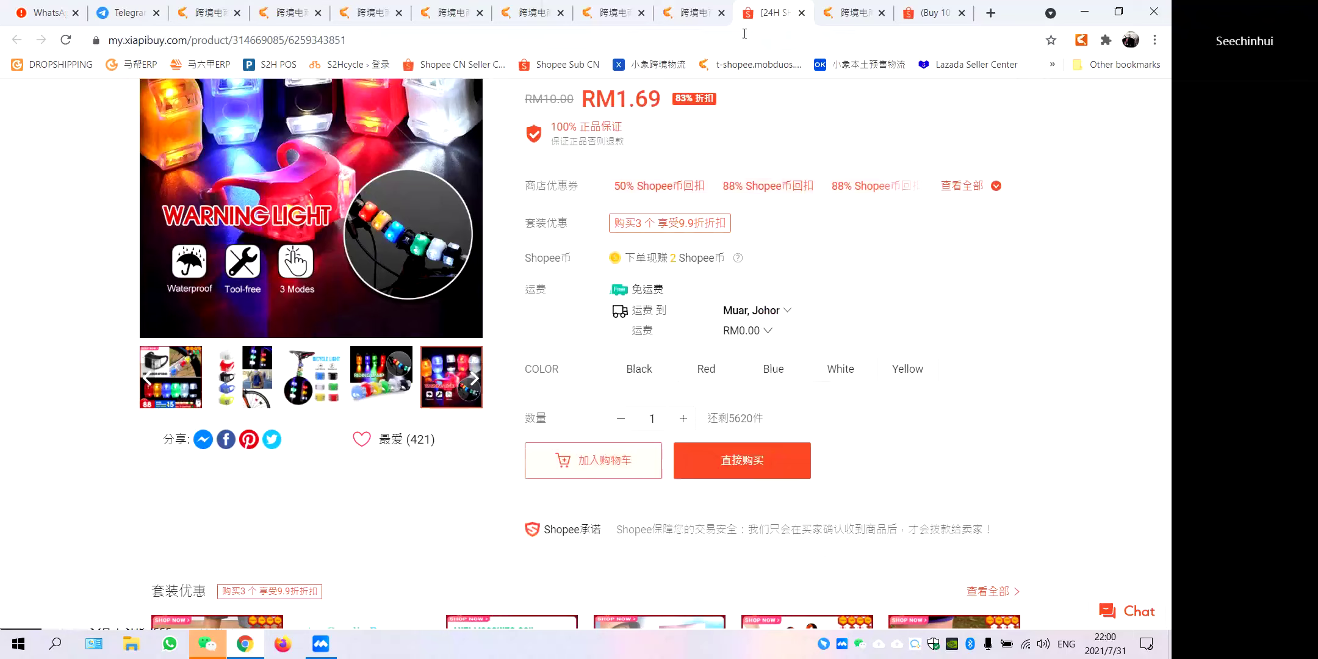
left_click(697, 26)
left_click(774, 13)
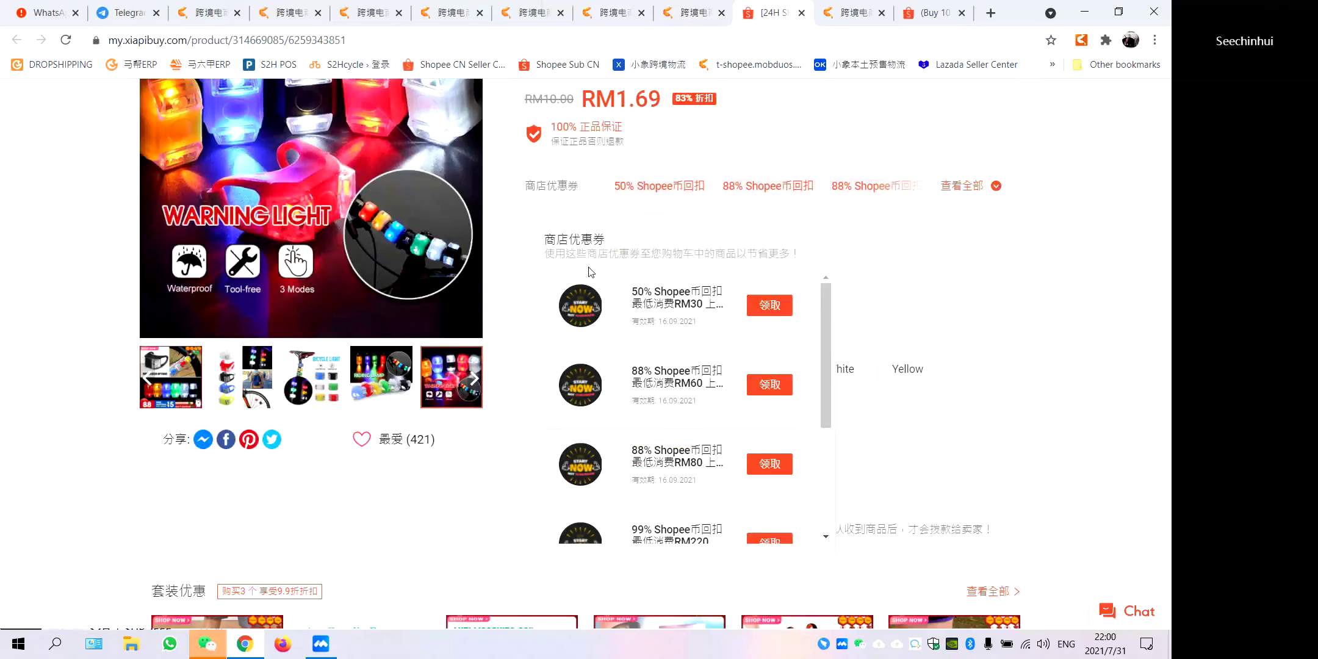
scroll(591, 271, "up", 4)
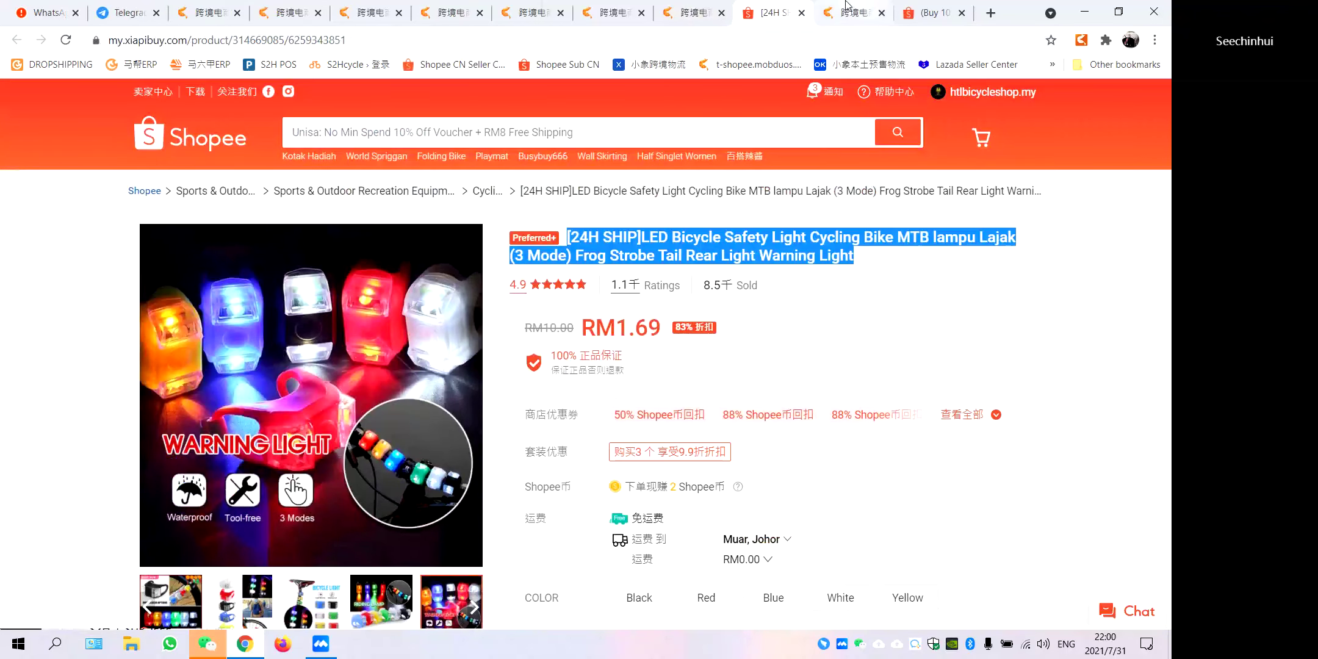
left_click(714, 17)
Scroll to the LED light's daily sales table and expand the 产品分析 sidebar section.
scroll(743, 256, "down", 14)
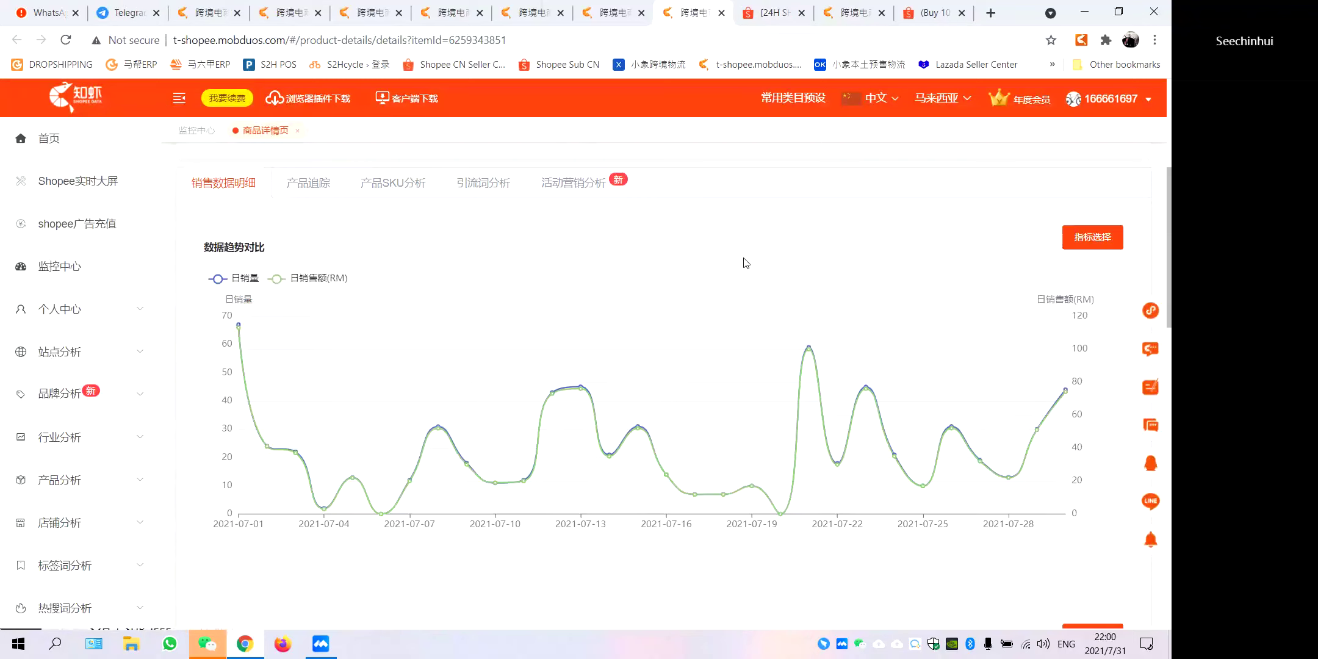
scroll(745, 259, "down", 5)
scroll(743, 263, "up", 6)
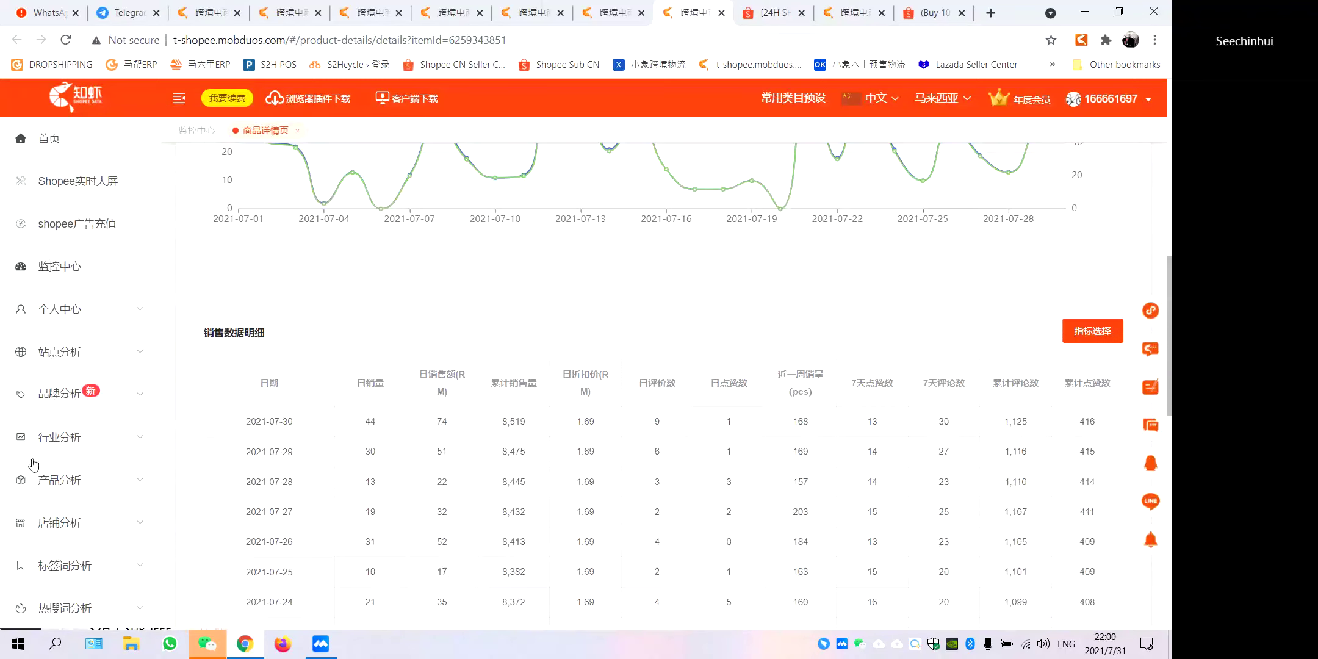
left_click(77, 478)
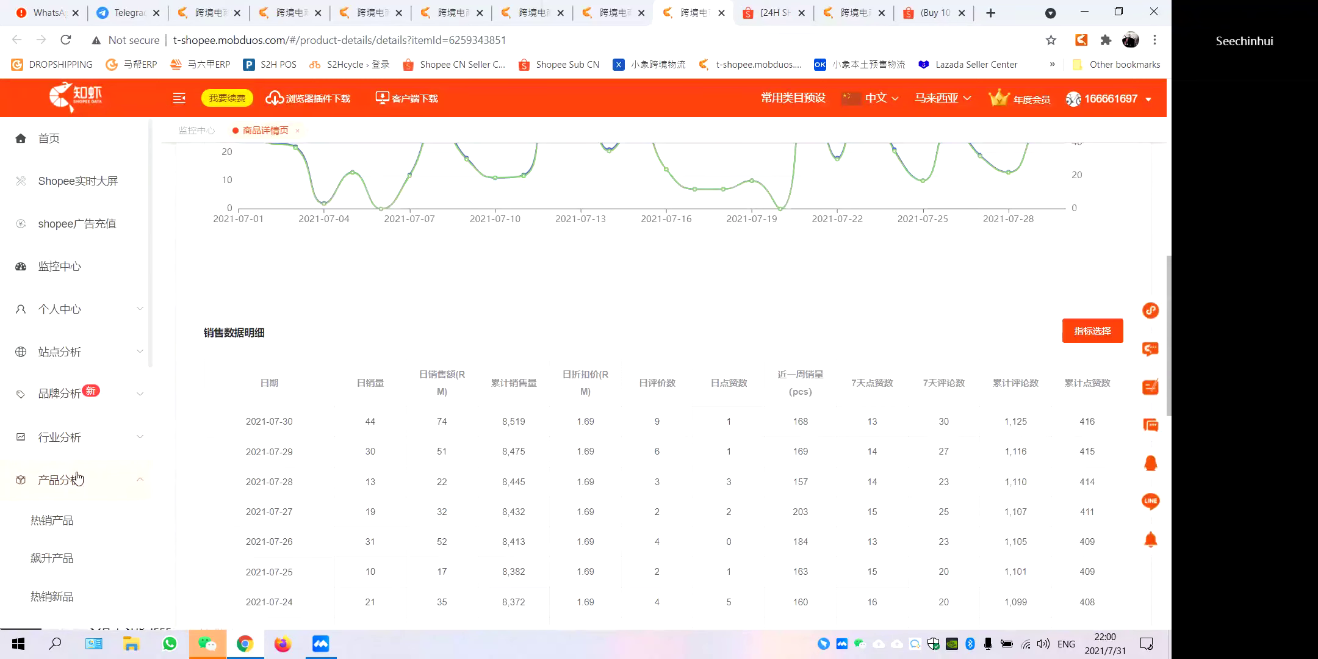
scroll(88, 524, "down", 2)
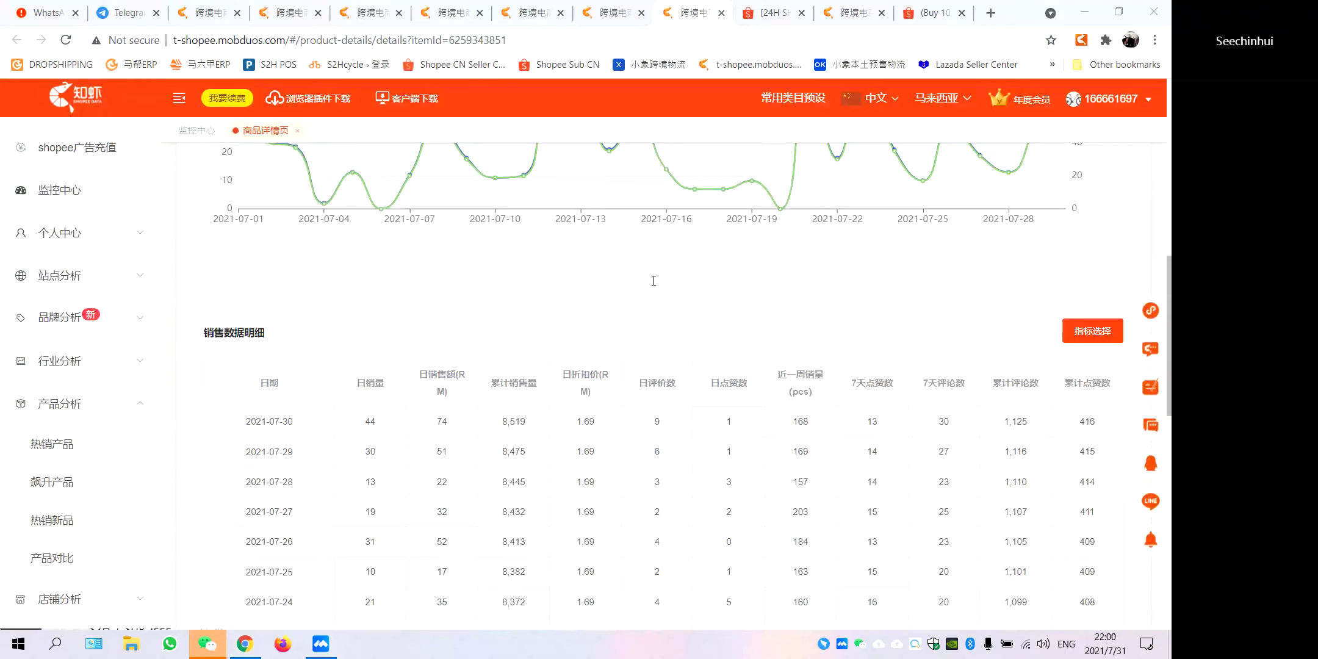
Browse the mytoys2u shop's HOT ITEMS, then load WhatsApp Web in this window via 'Use here'.
left_click(620, 274)
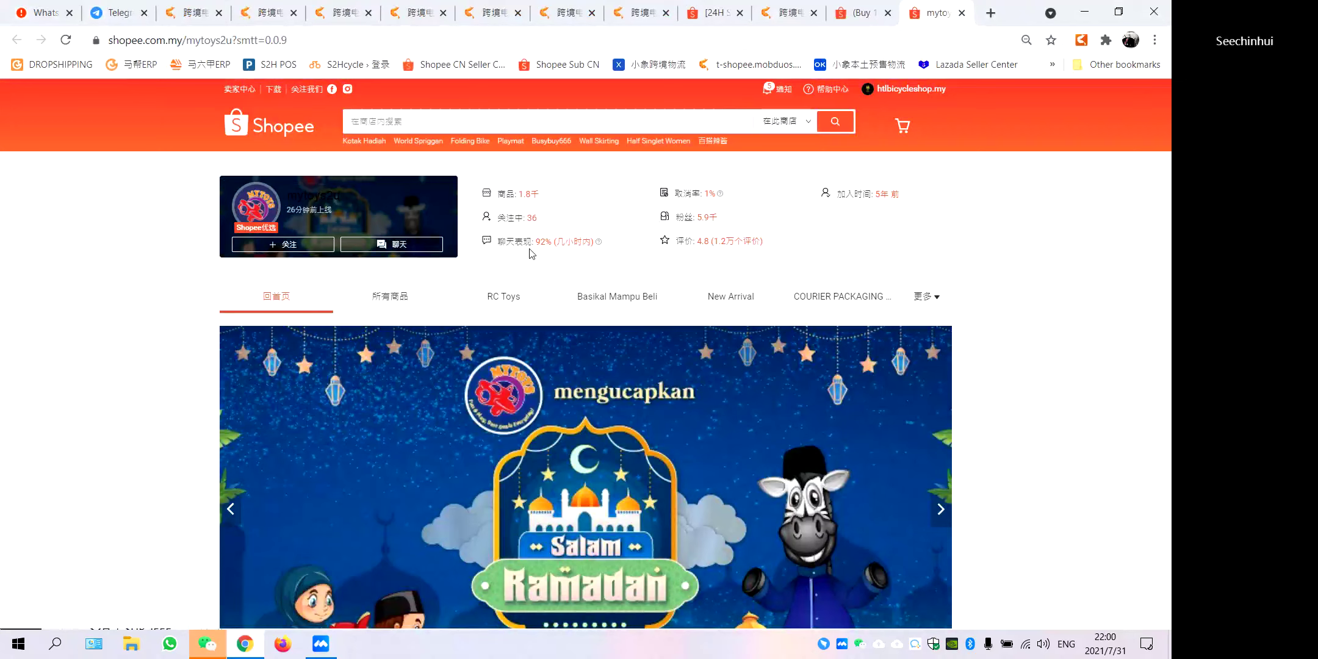
scroll(531, 254, "down", 5)
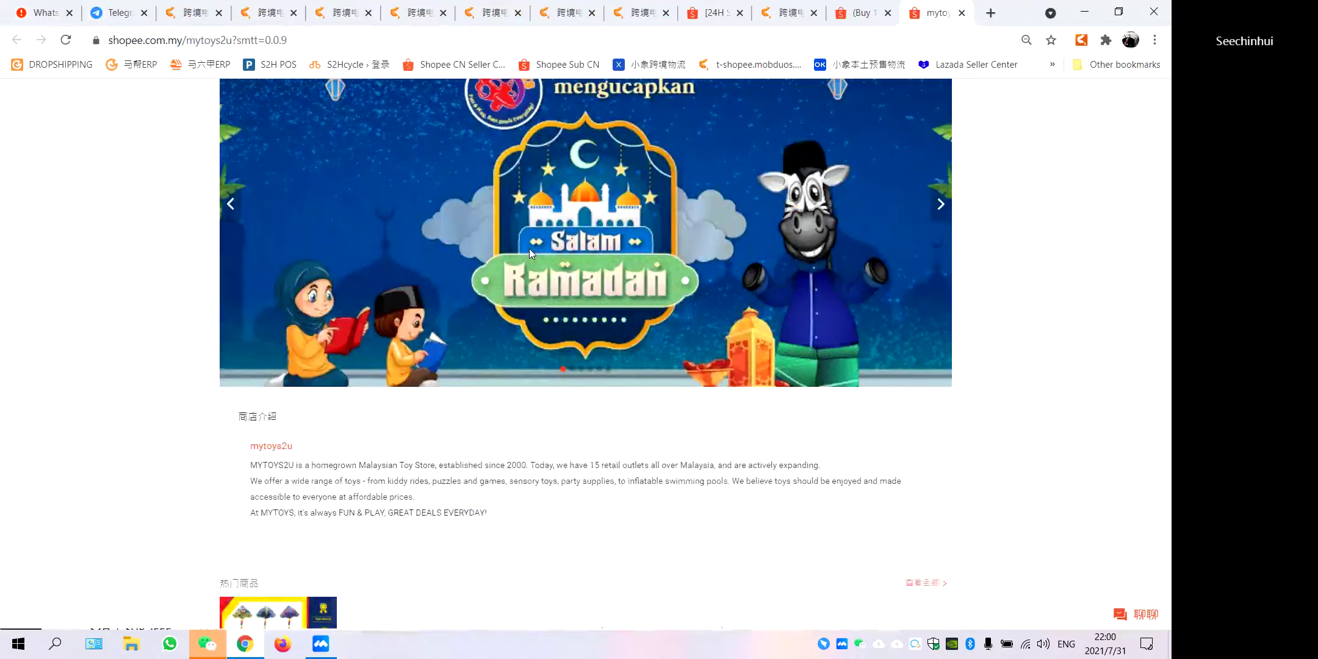
scroll(529, 255, "down", 5)
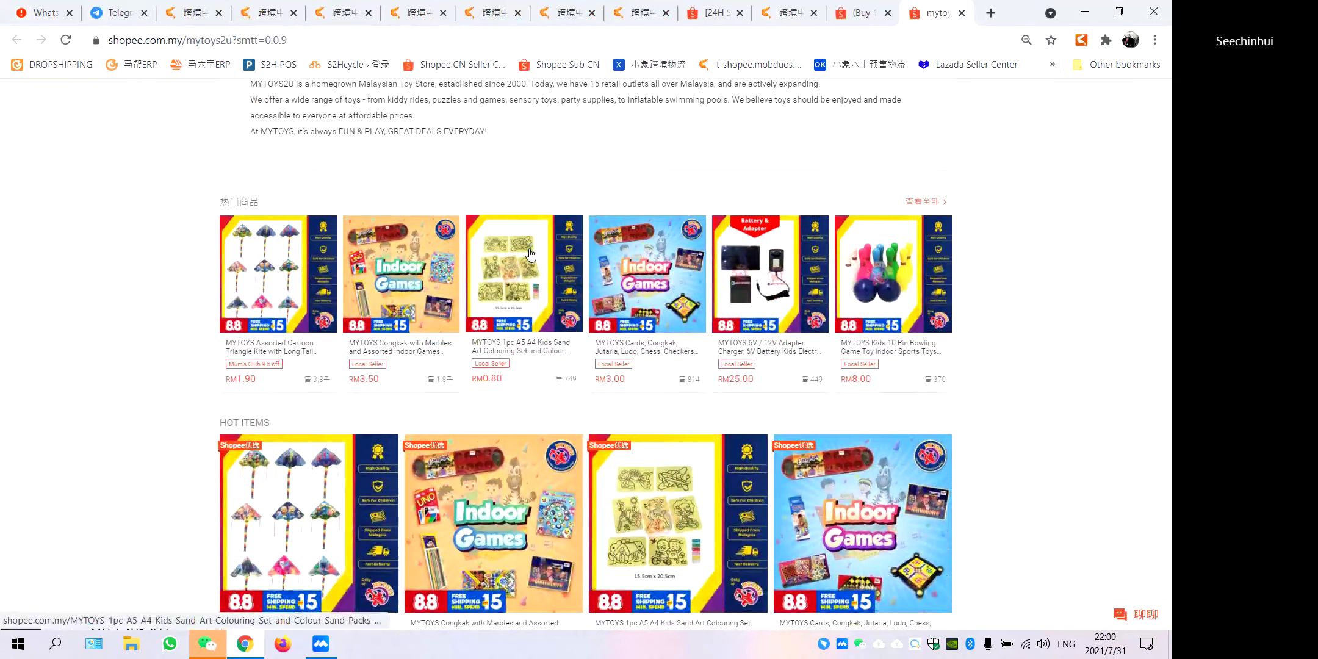
scroll(531, 255, "down", 10)
scroll(531, 255, "up", 5)
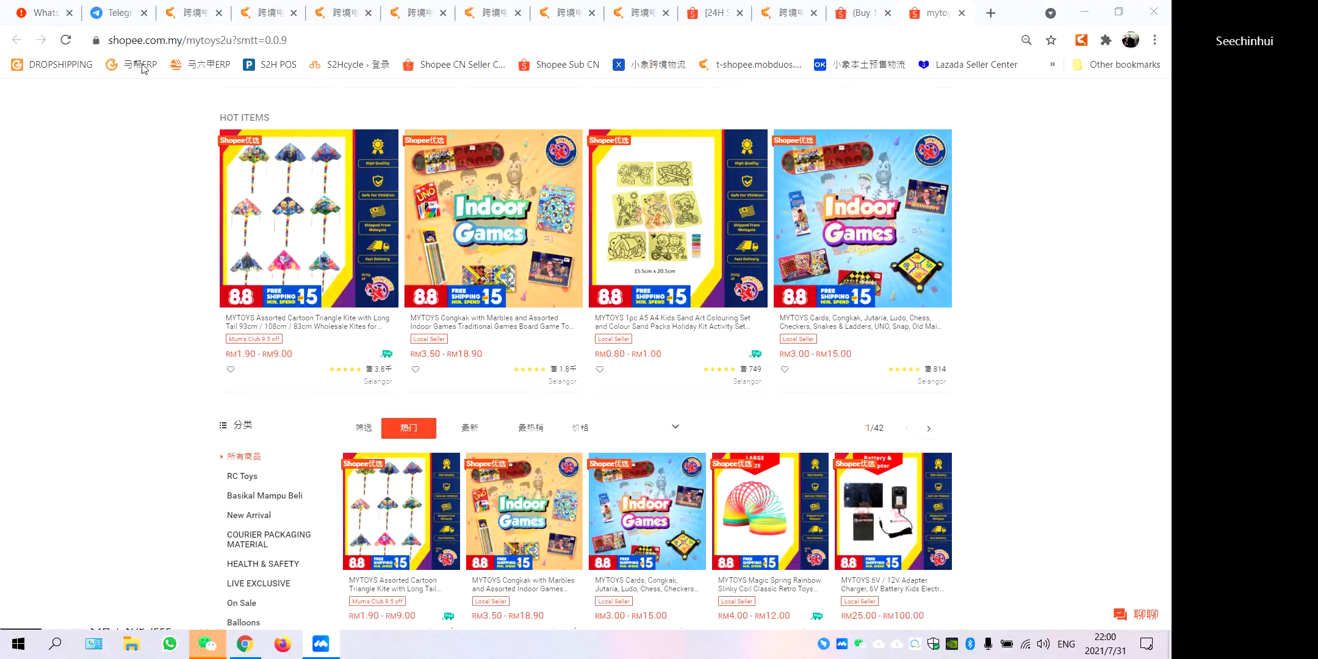
left_click(30, 14)
left_click(66, 39)
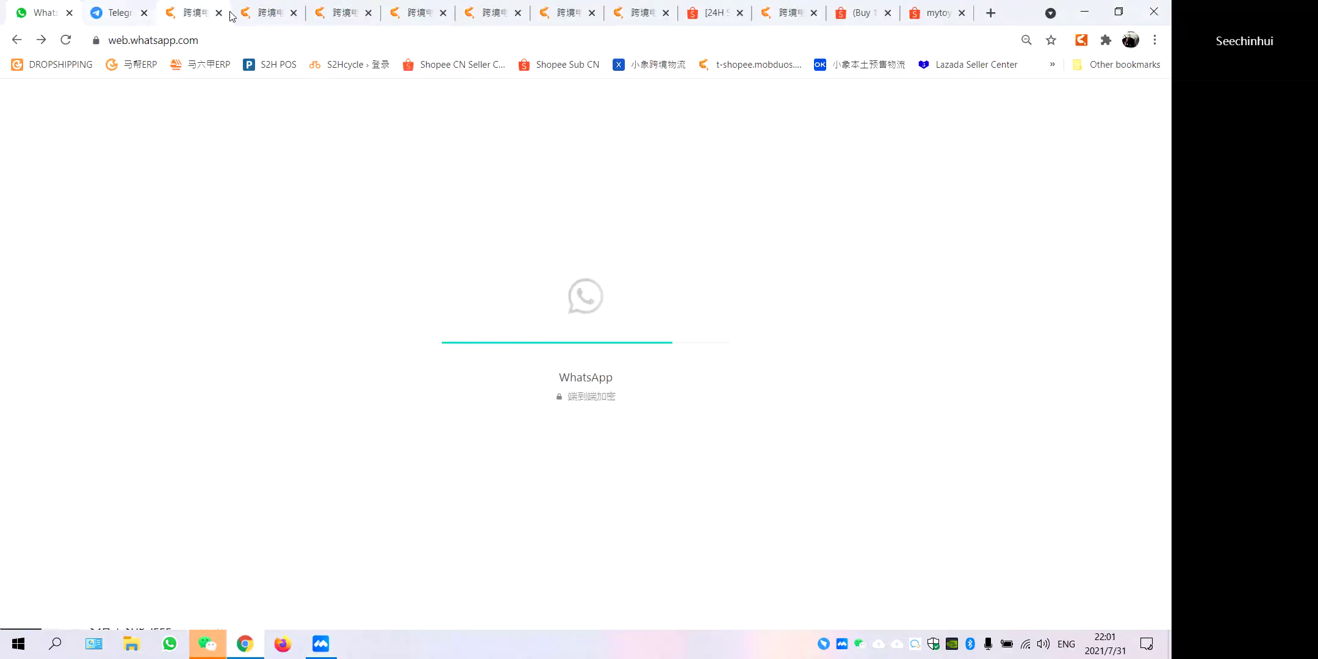
Open Google Drive in a new tab and move it to the third tab position.
left_click(879, 644)
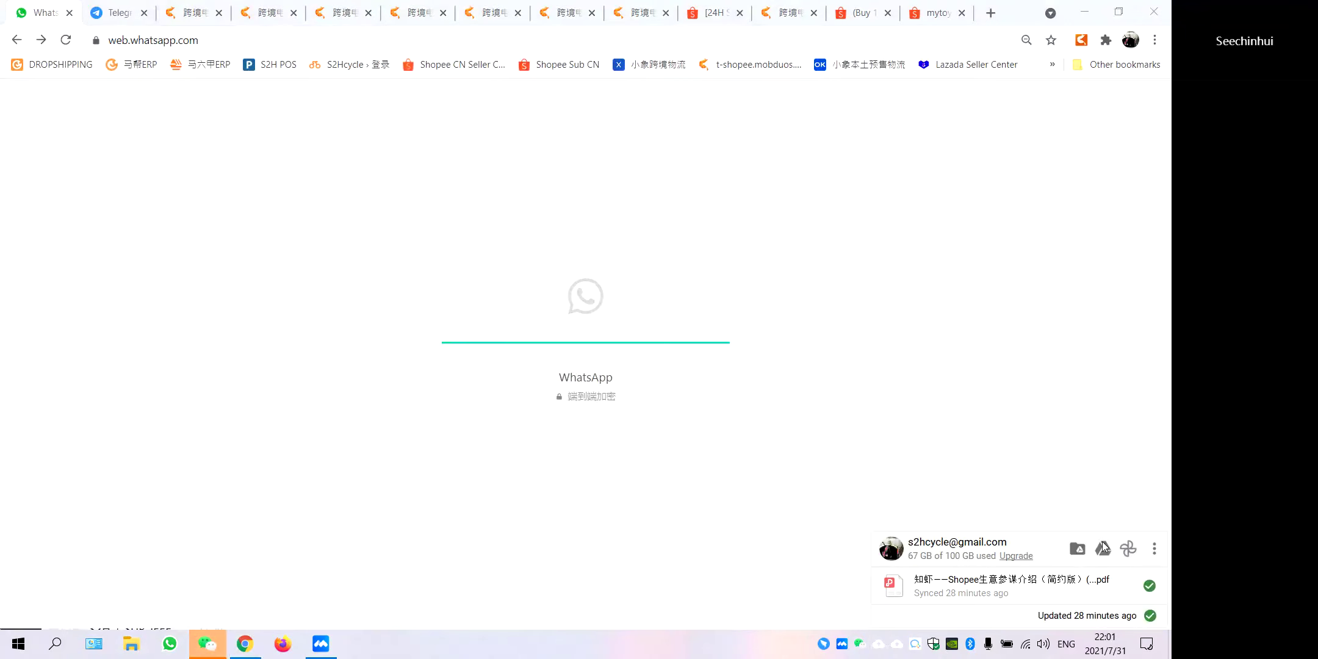
left_click(1102, 546)
left_click_drag(943, 8, 179, 11)
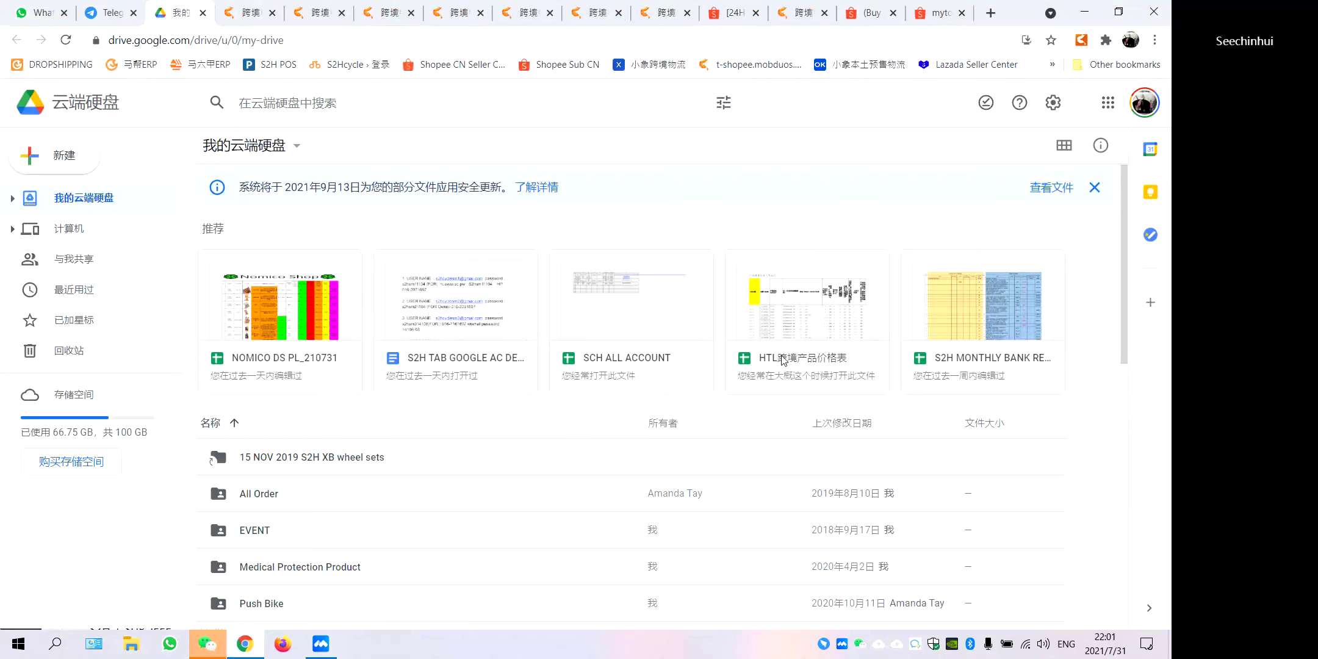
scroll(385, 468, "down", 5)
scroll(360, 476, "down", 1)
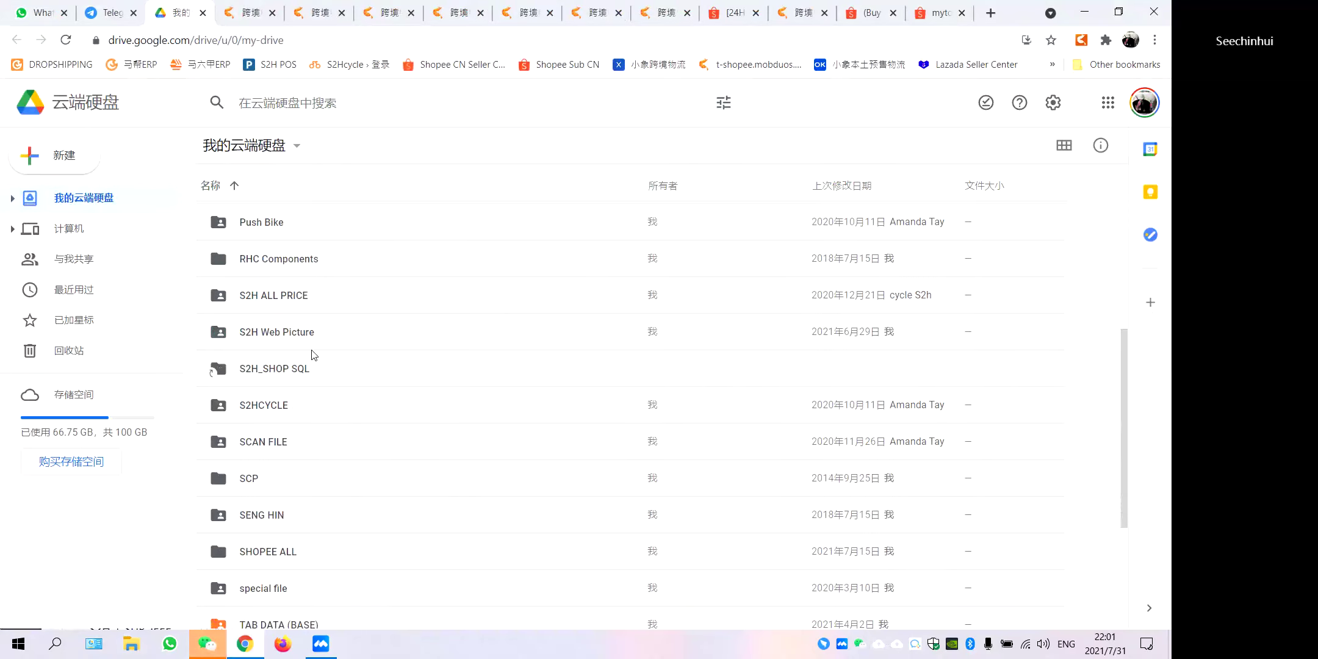
scroll(327, 504, "down", 3)
Go to SHOPEE ALL > Shopee CN 跨境 > 跨境相关文件 and preview the 知虾 introduction PDF.
double_click(300, 394)
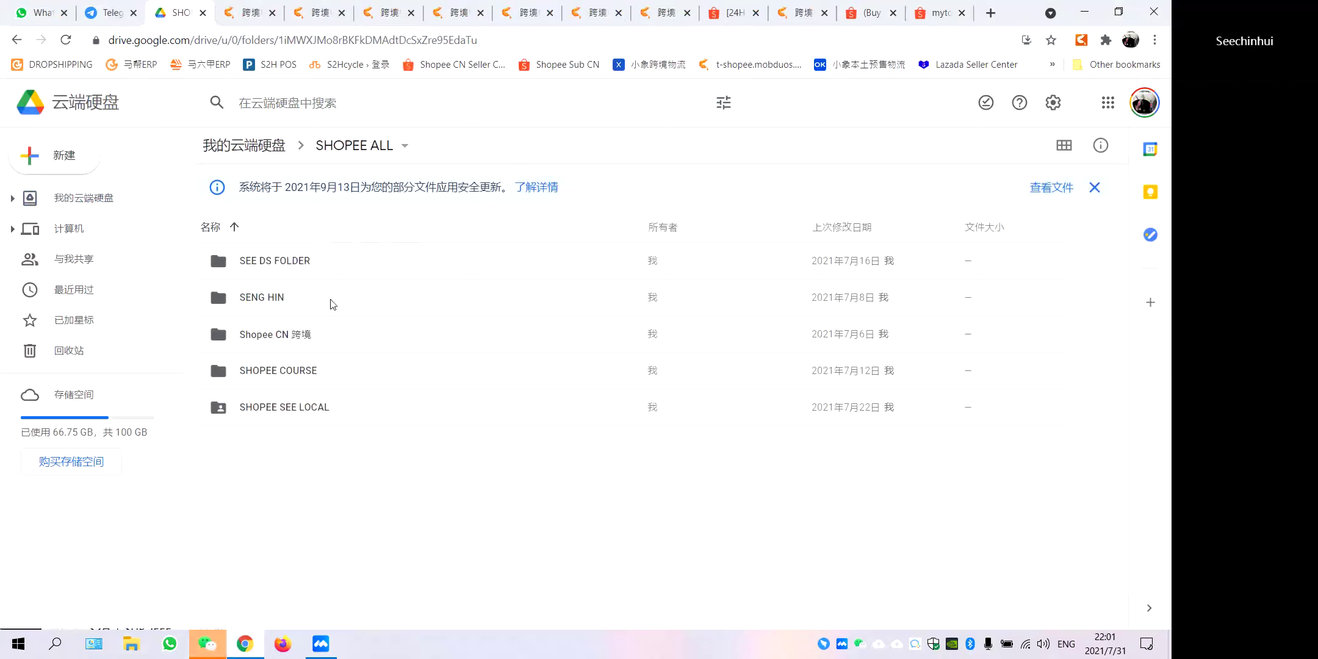
double_click(329, 346)
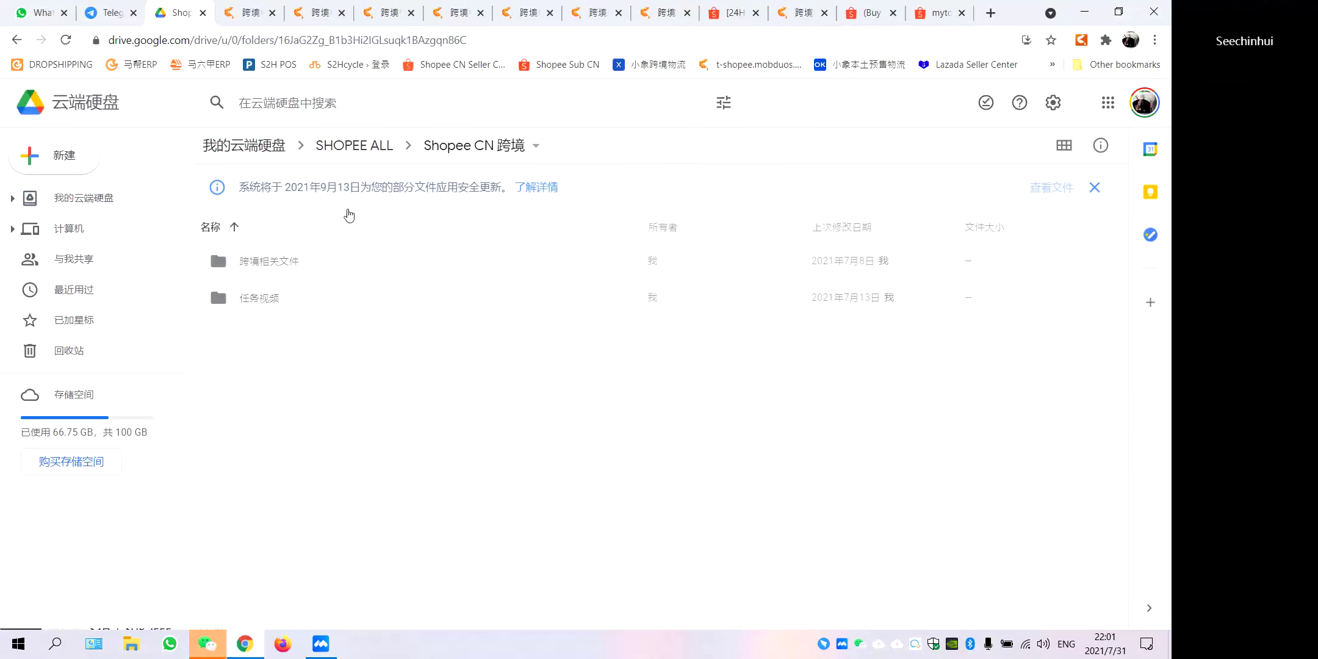
double_click(316, 269)
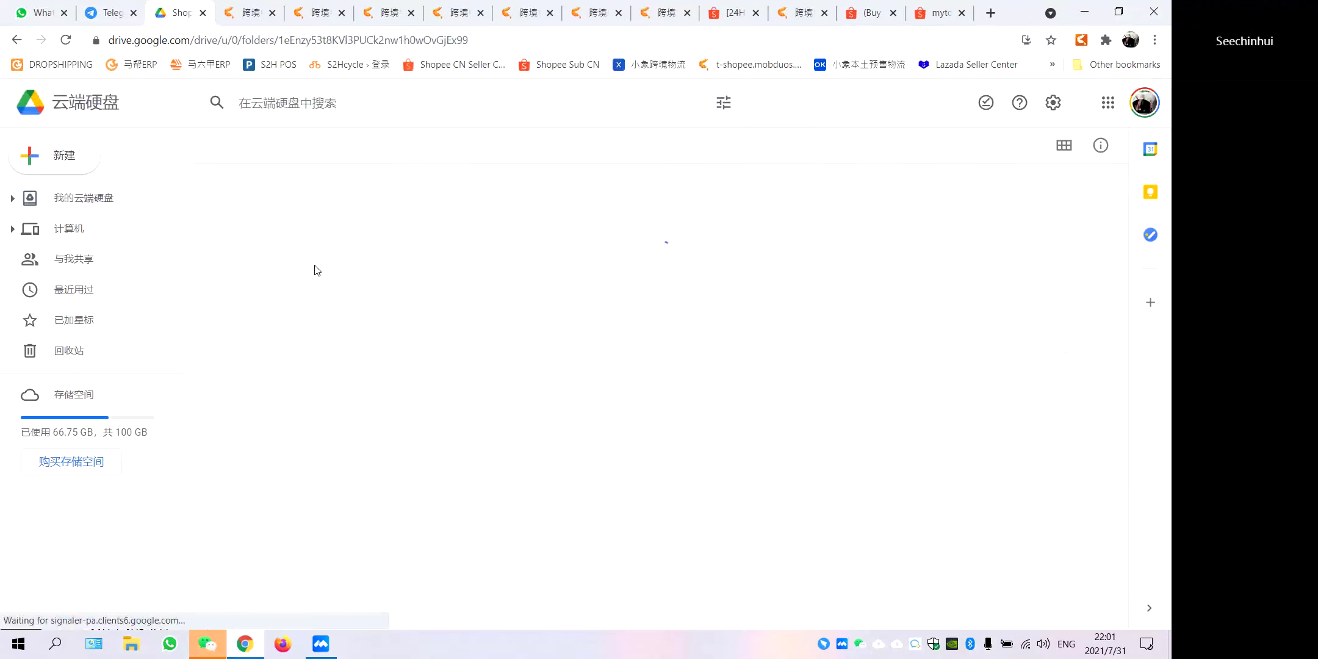
scroll(316, 269, "down", 3)
scroll(316, 269, "down", 3)
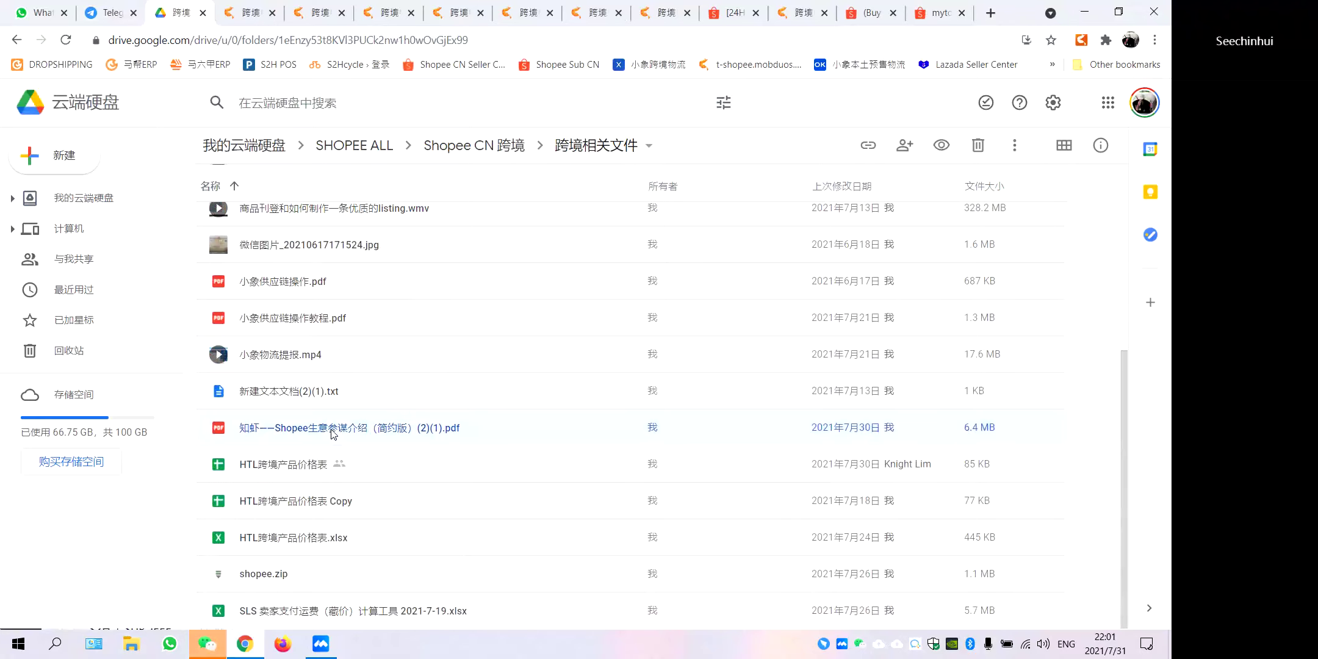
double_click(330, 430)
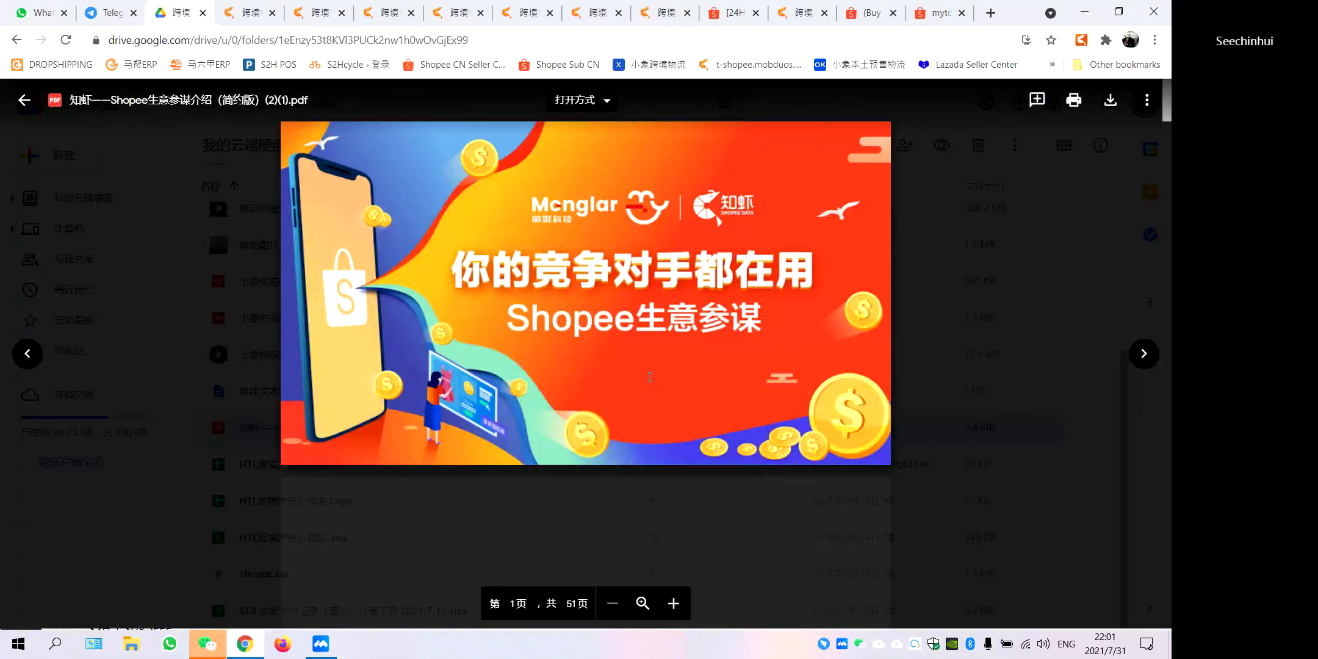
Scroll the PDF preview down to page 14, then back up to the 知虾插件 page 11.
scroll(700, 364, "down", 1)
scroll(700, 363, "down", 15)
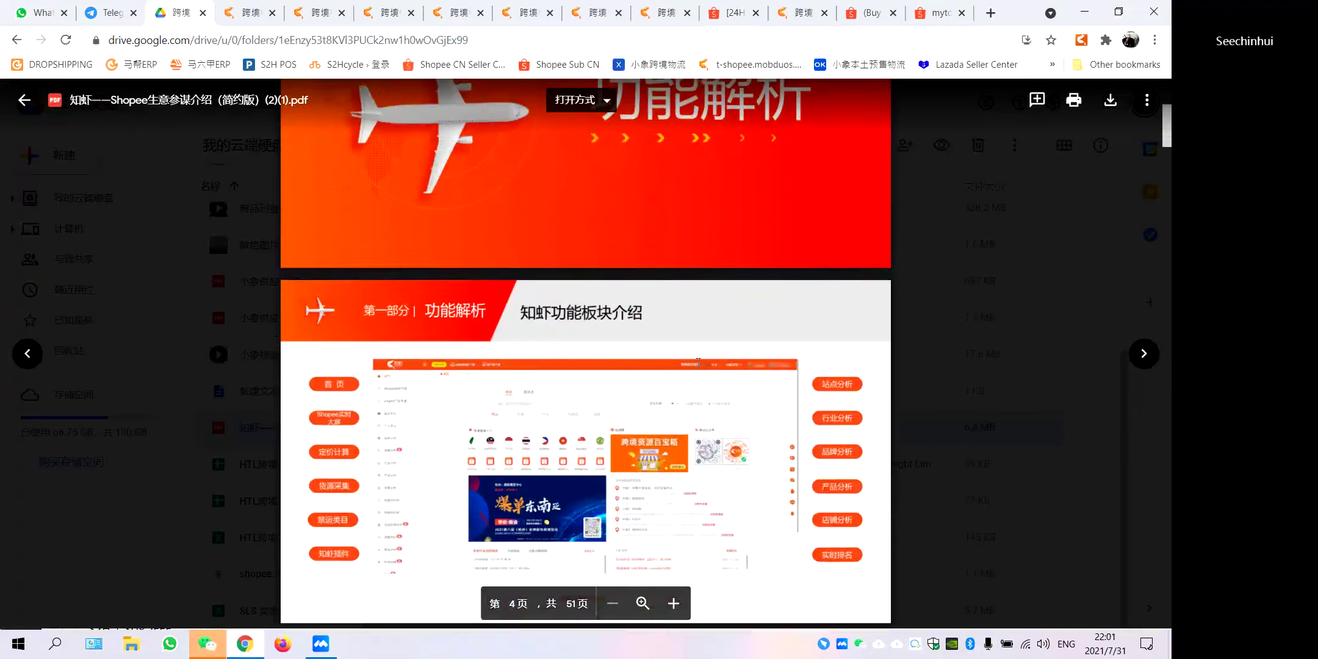
scroll(698, 360, "down", 8)
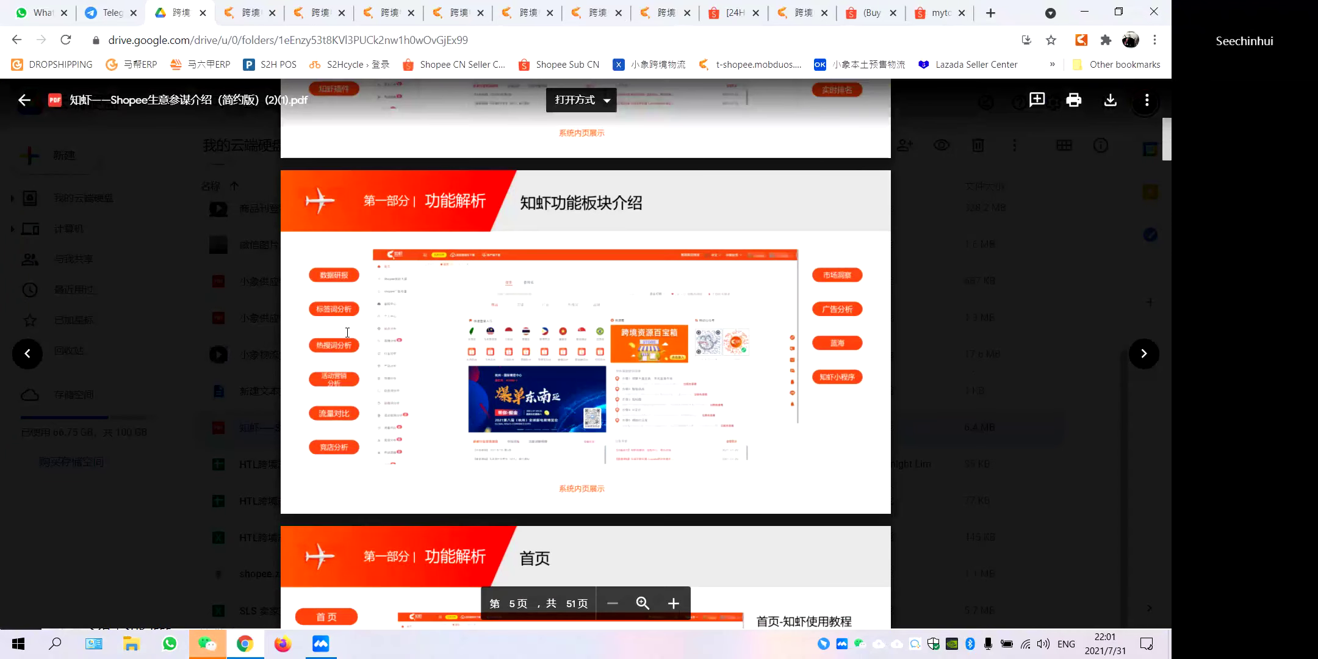
scroll(348, 331, "down", 12)
scroll(348, 334, "down", 4)
scroll(347, 334, "down", 16)
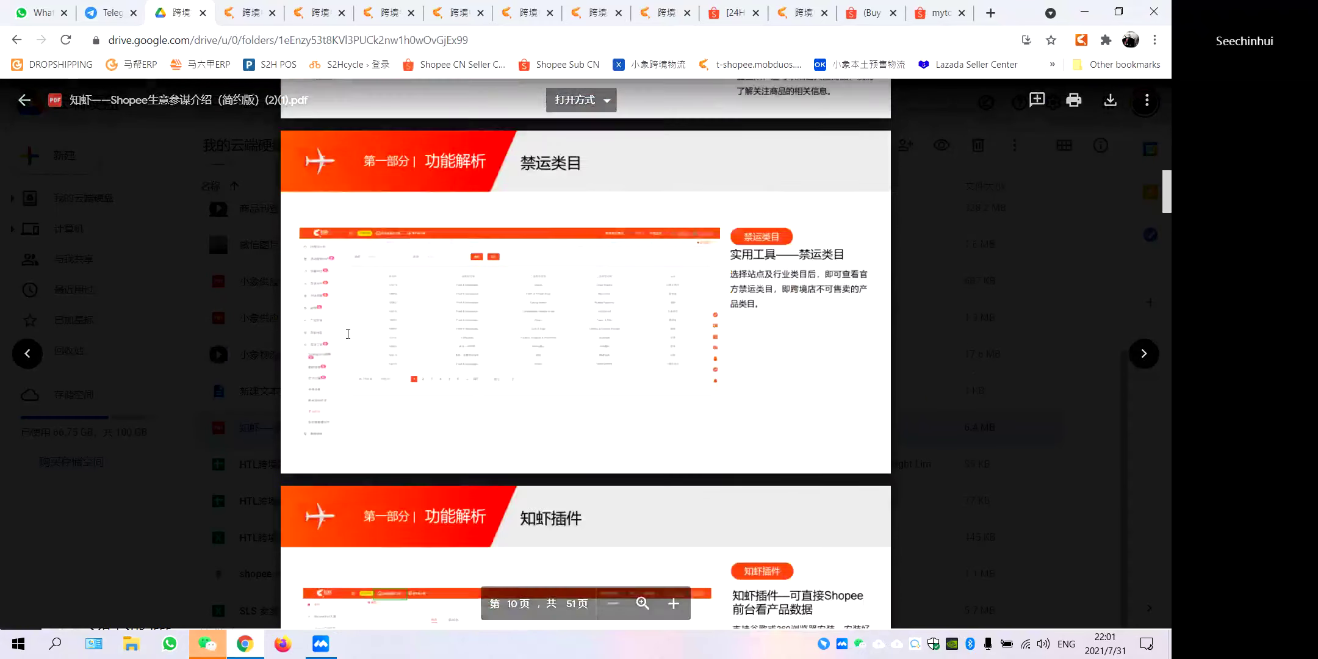
scroll(348, 334, "down", 11)
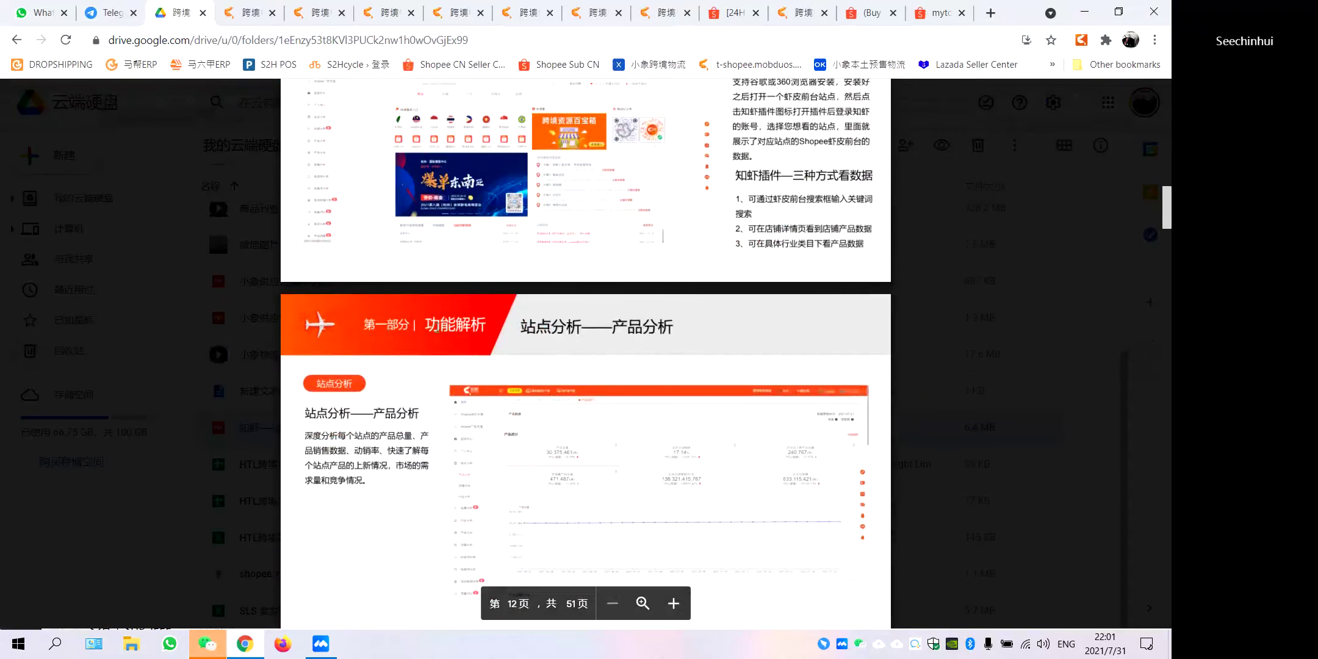
scroll(584, 353, "down", 8)
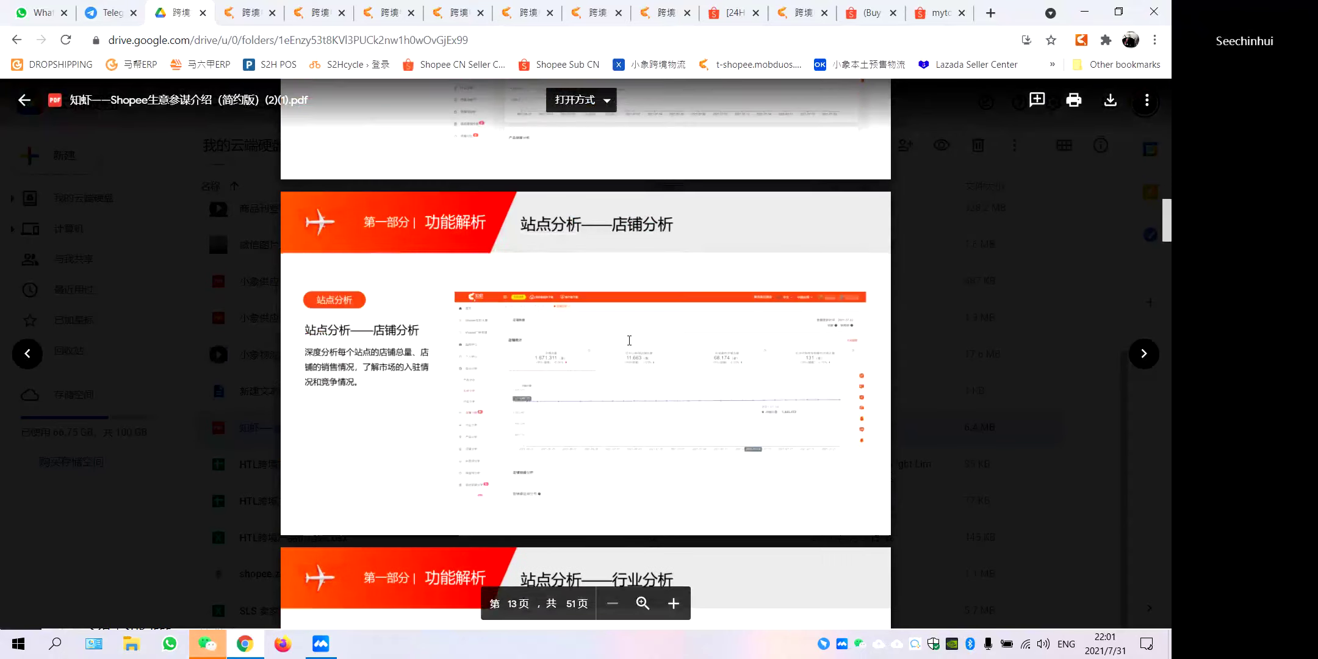
scroll(525, 290, "down", 5)
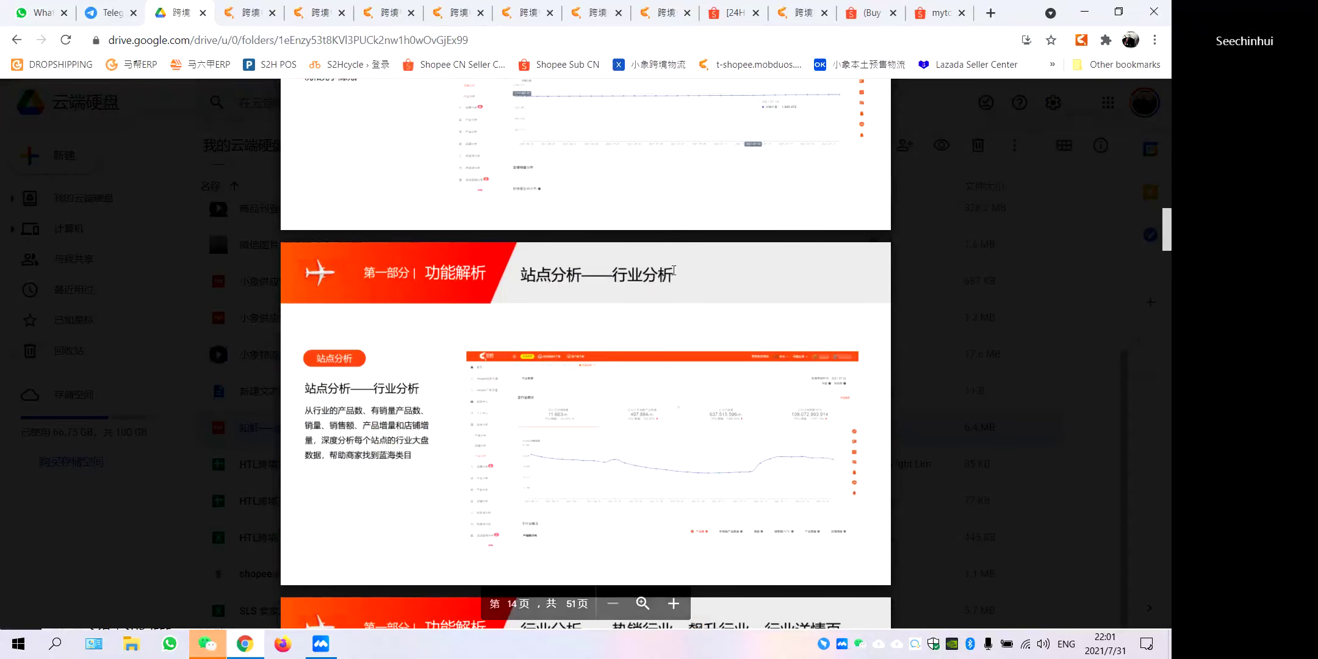
scroll(644, 390, "down", 4)
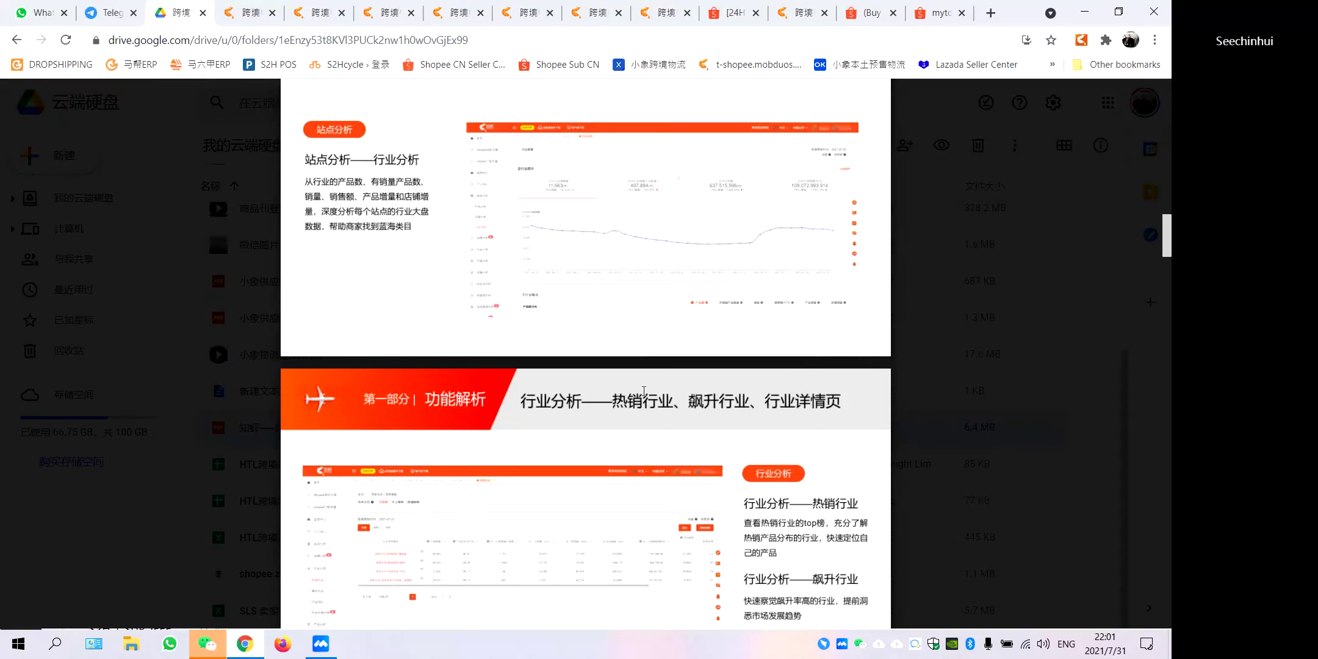
scroll(634, 391, "up", 3)
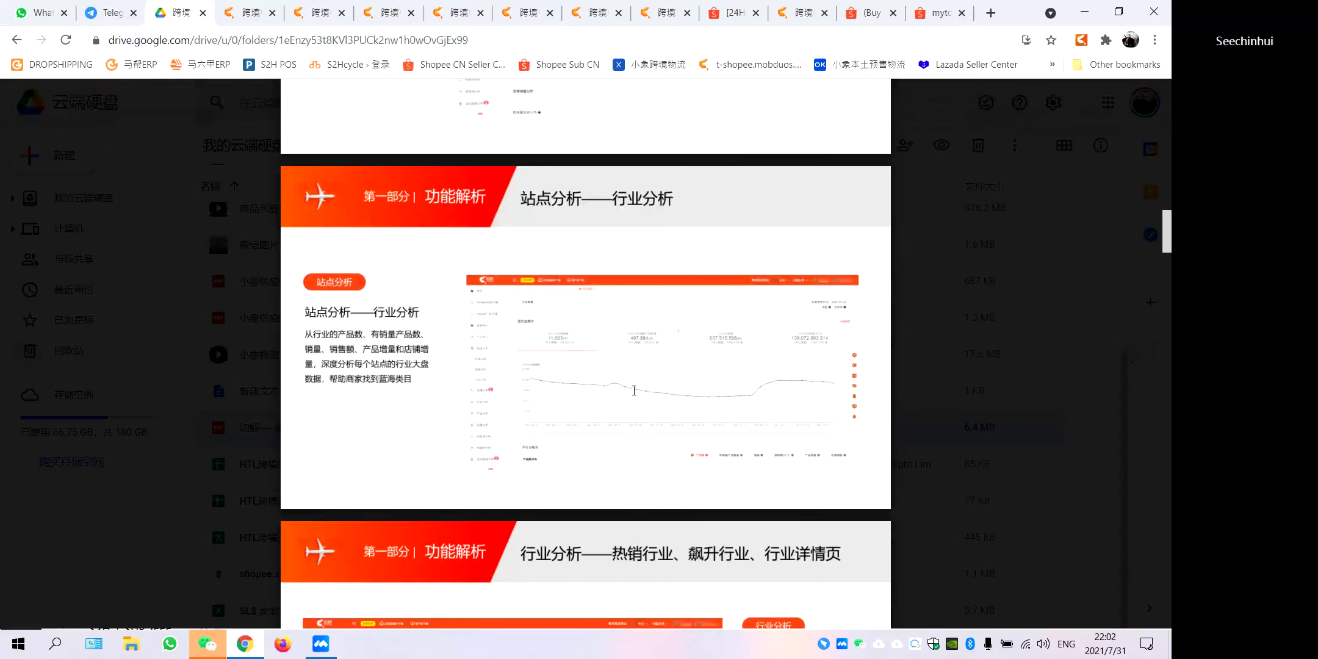
scroll(634, 391, "up", 17)
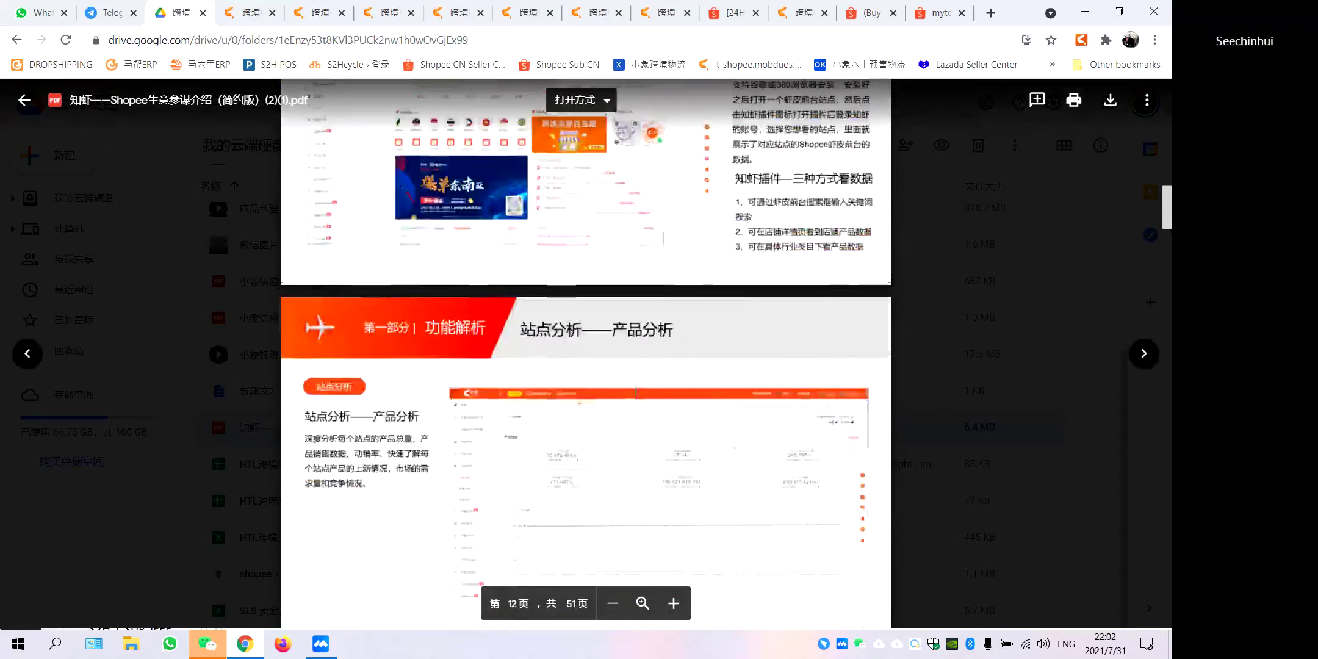
Switch to Telegram and click through several chats, from S2H SHOPEE GP to JLS EDUCATION MARKETING.
left_click(109, 12)
left_click(143, 166)
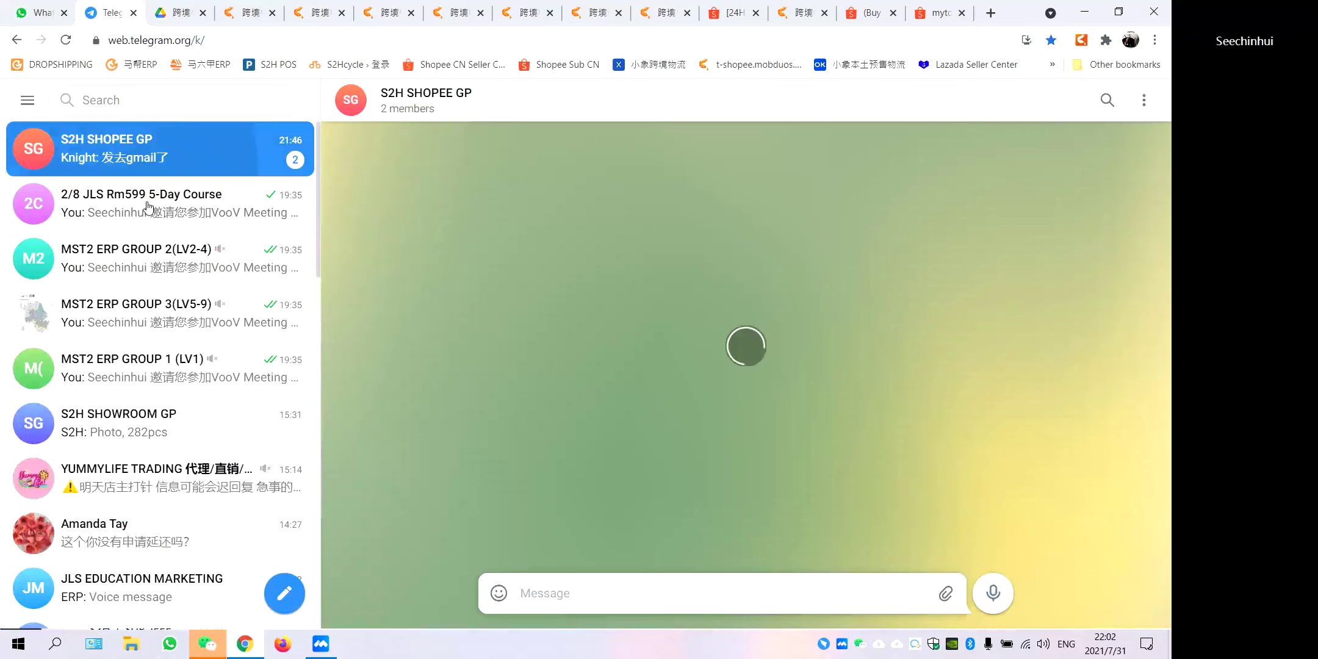
left_click(157, 201)
left_click(165, 263)
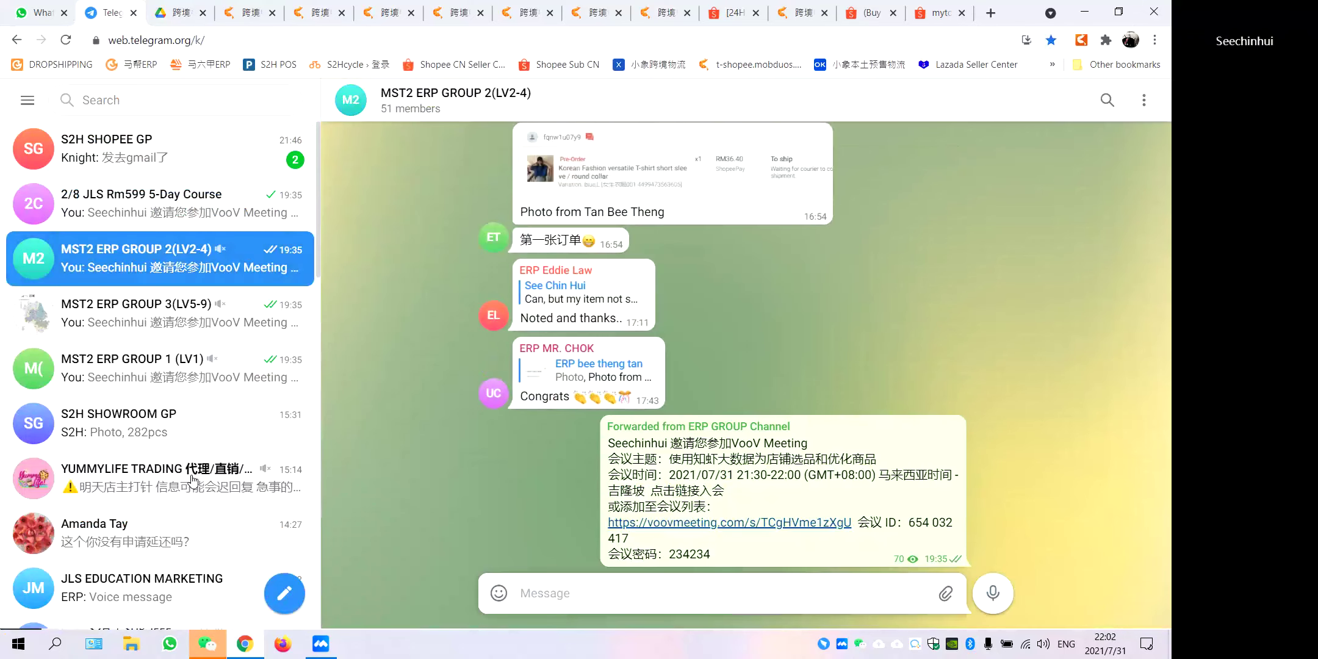
left_click(177, 473)
left_click(190, 402)
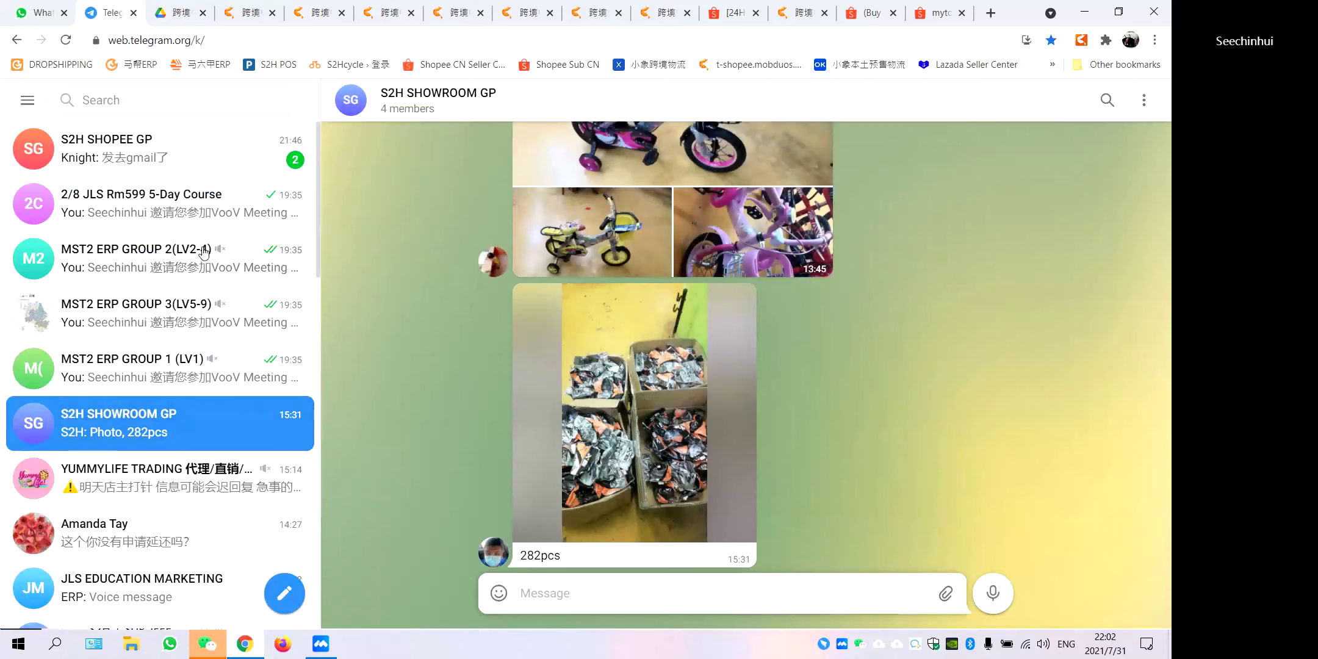
scroll(204, 255, "down", 1)
left_click(194, 508)
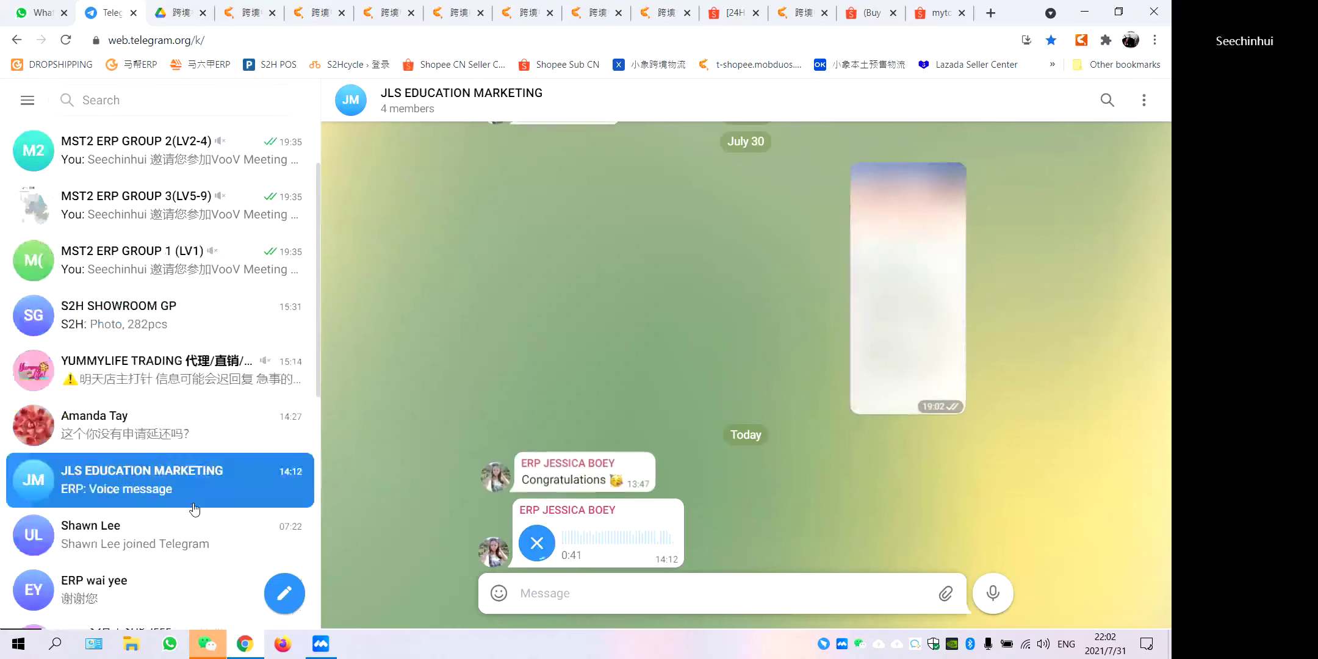
scroll(194, 507, "down", 6)
Open the ERP GROUP Channel and highlight 选品 and 优化 in the VooV meeting message.
left_click(182, 354)
left_click(183, 383)
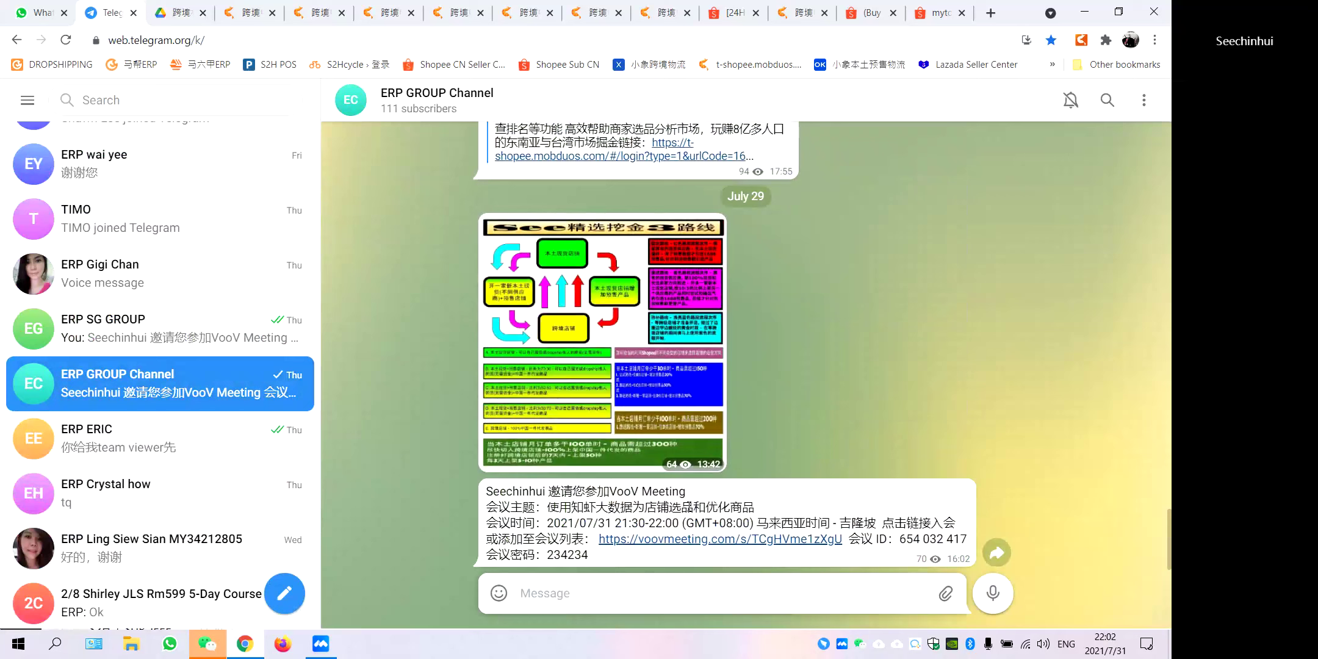
double_click(681, 507)
left_click_drag(732, 508, 718, 507)
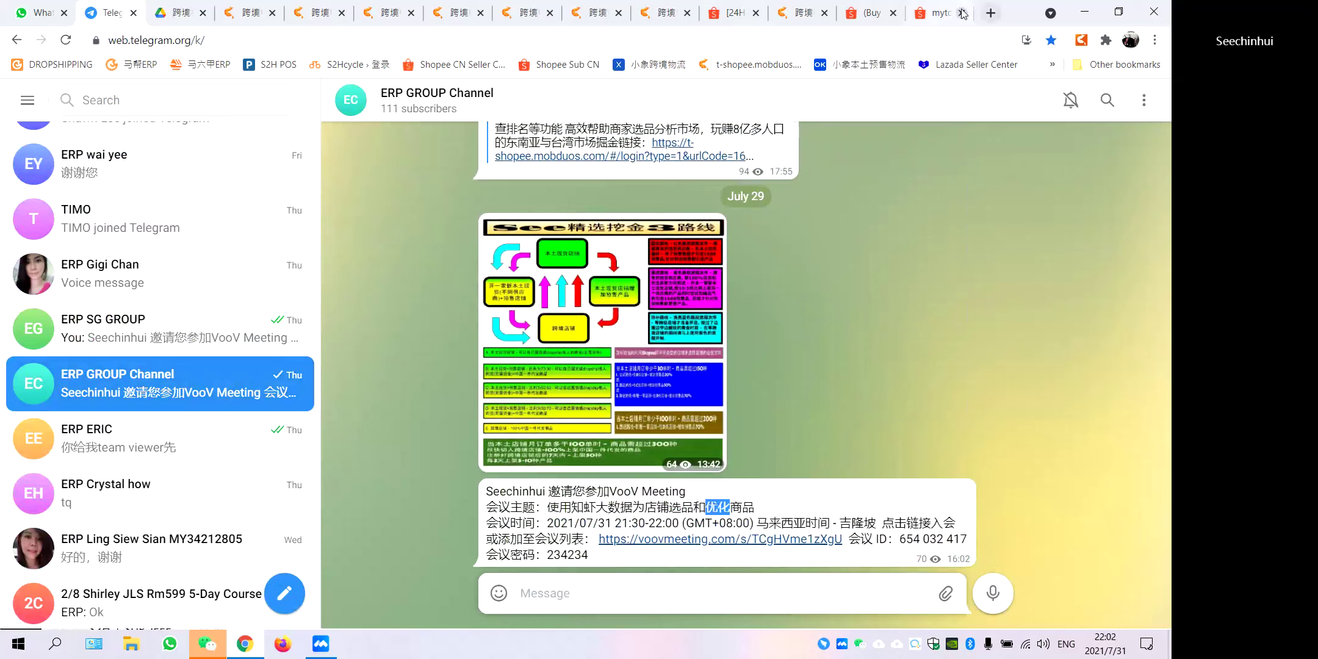
Close the bicycle light page, the t-shopee sales data pages and other cross-border analytics tabs.
left_click(943, 24)
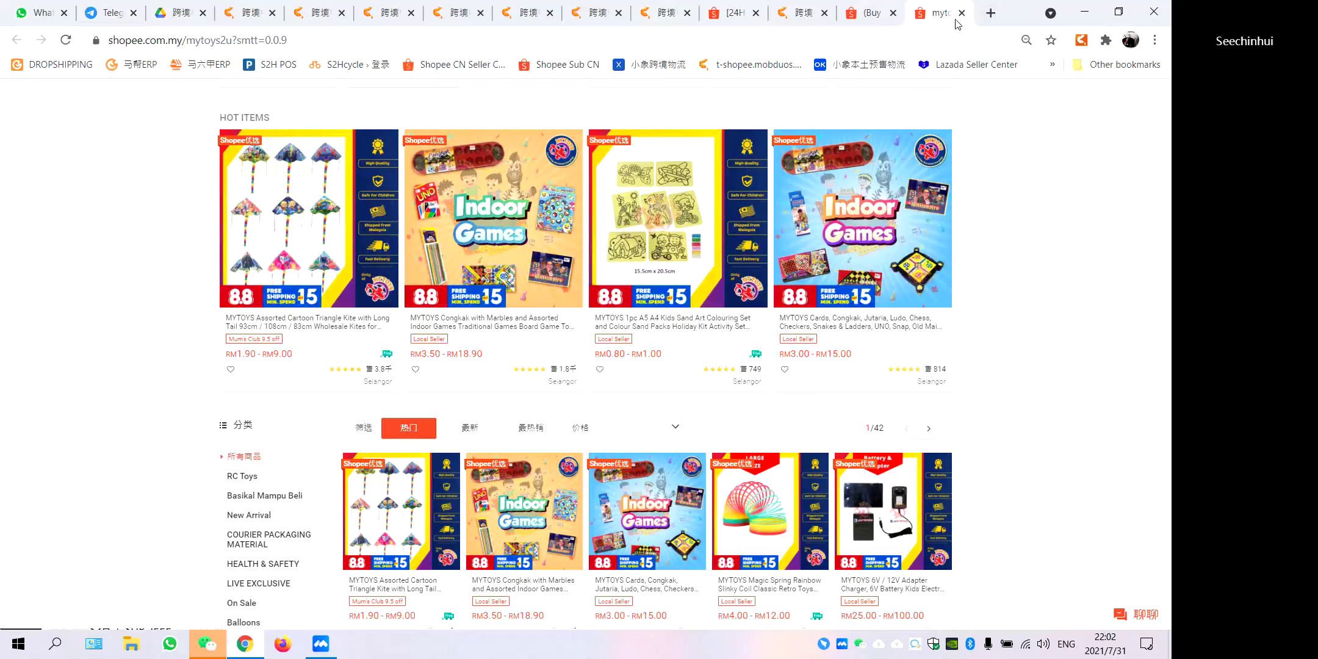
left_click(893, 13)
left_click(825, 13)
left_click(730, 18)
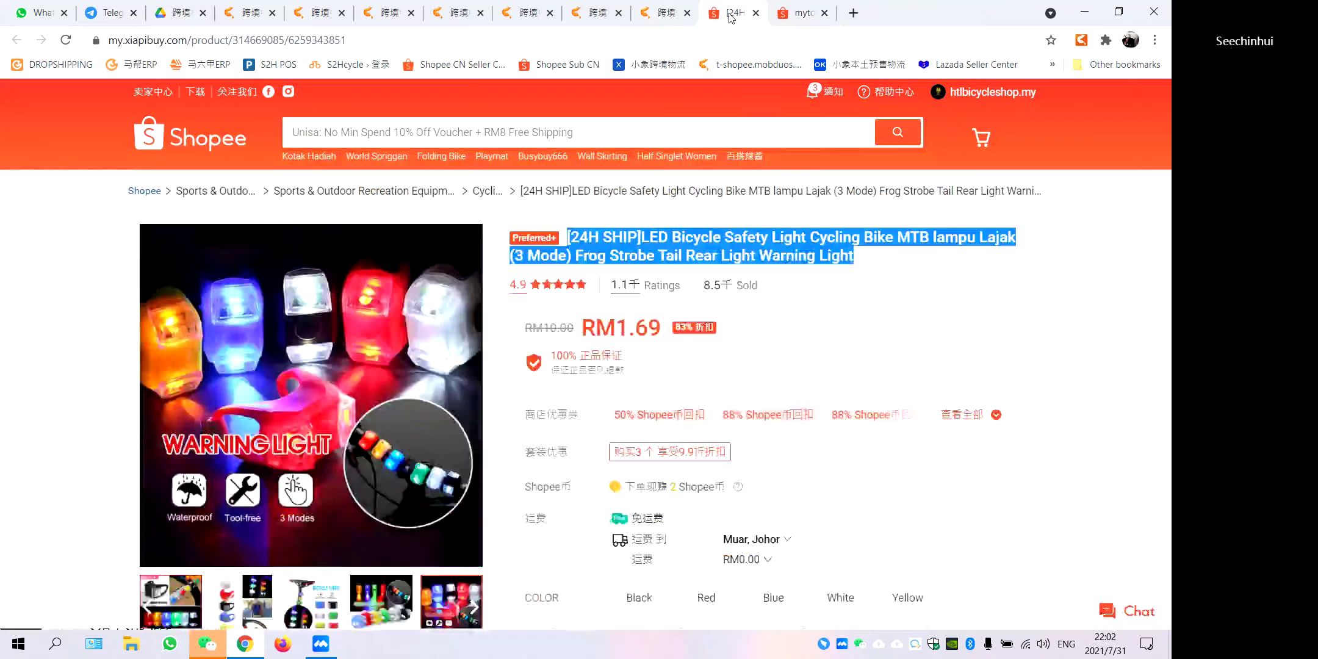
left_click(755, 13)
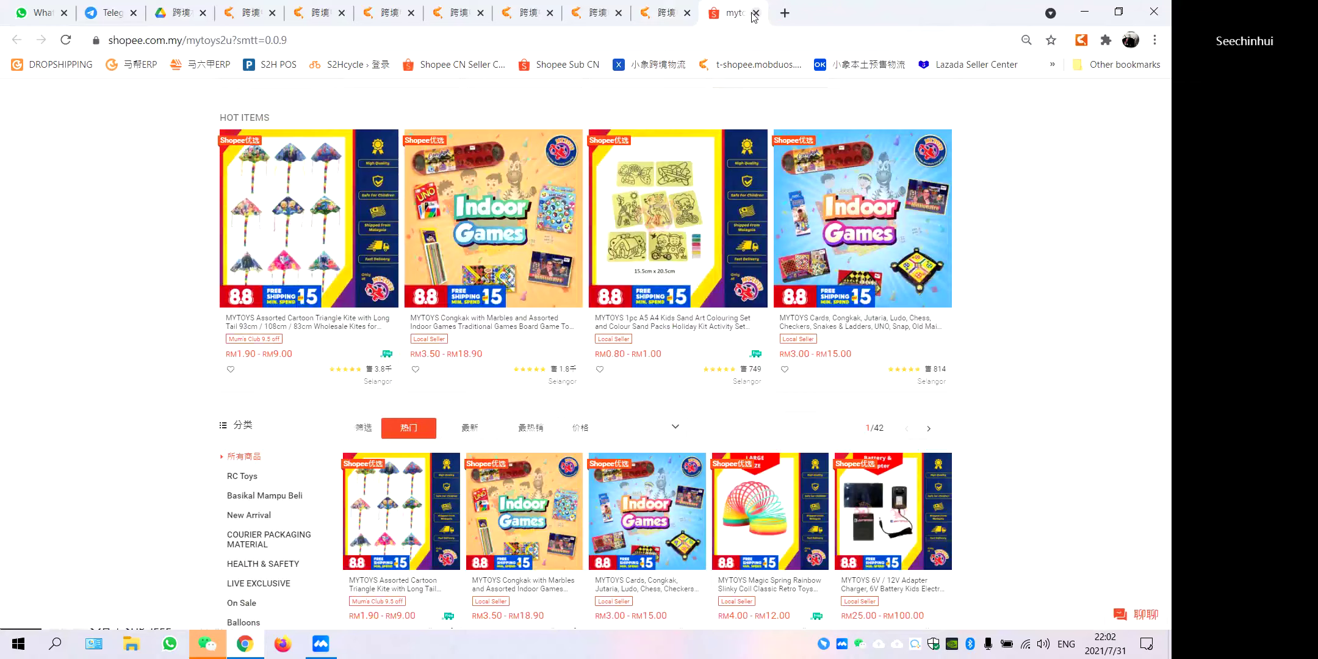
left_click(671, 22)
left_click(686, 14)
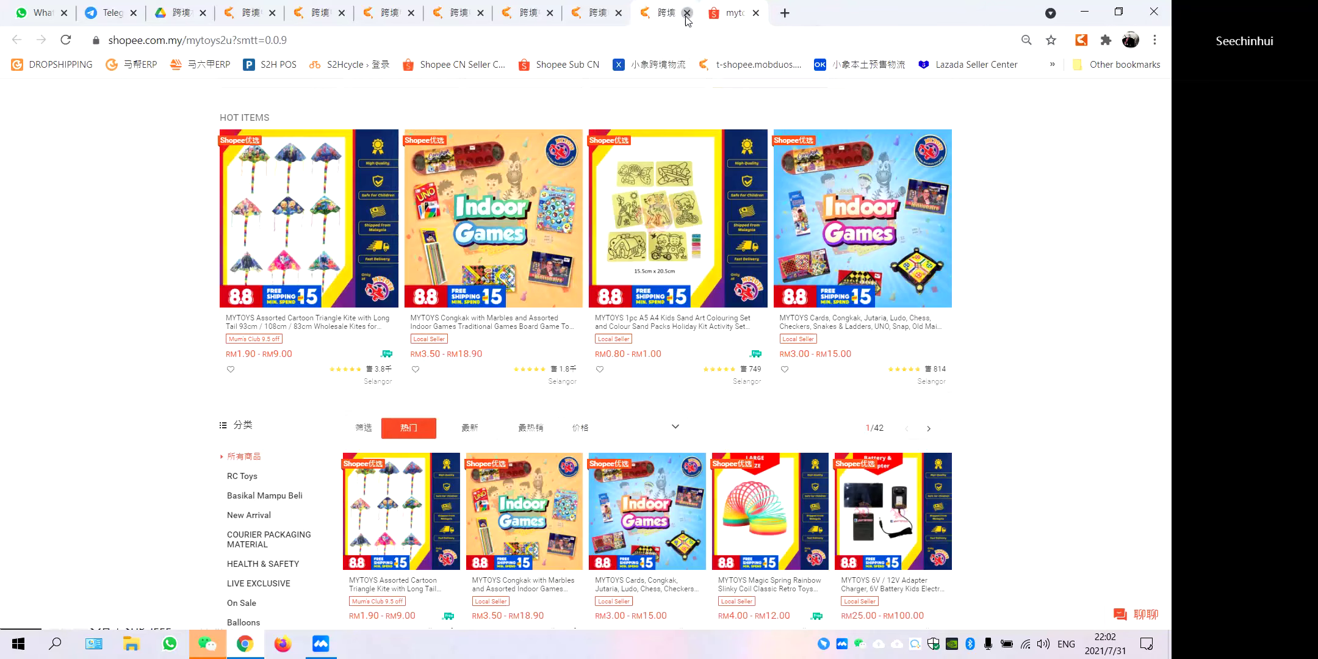
left_click(867, 15)
left_click(736, 17)
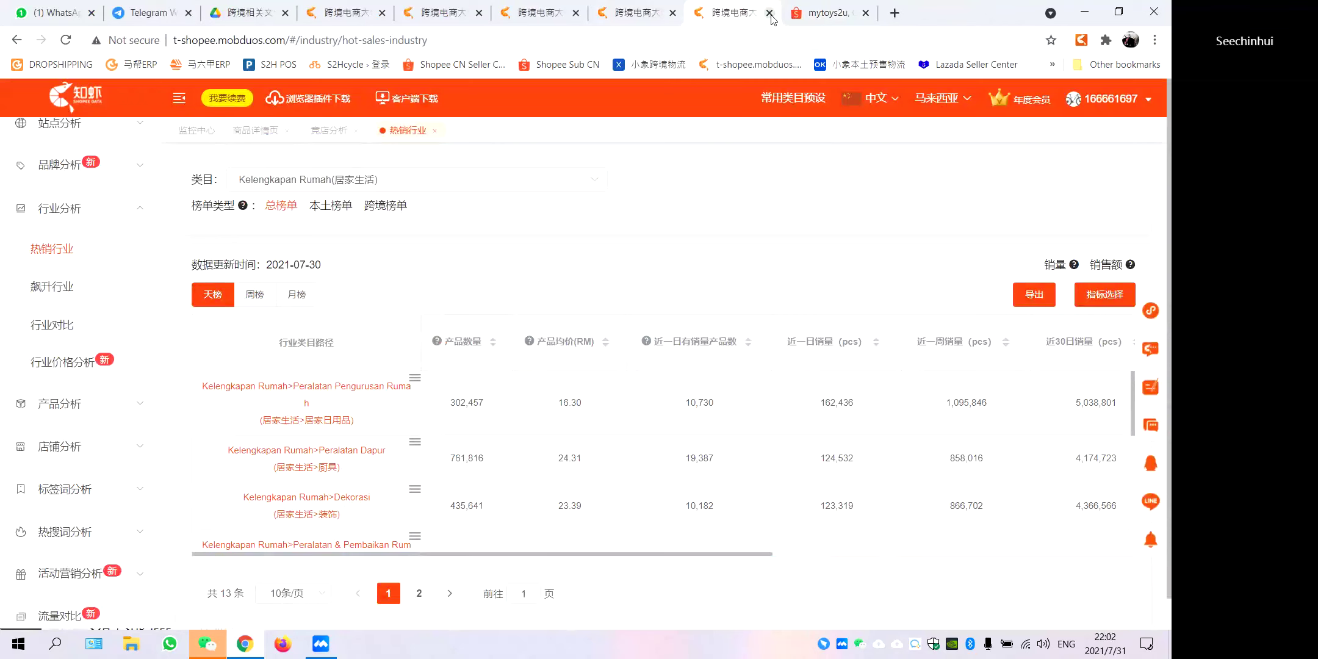
left_click(769, 13)
left_click(672, 13)
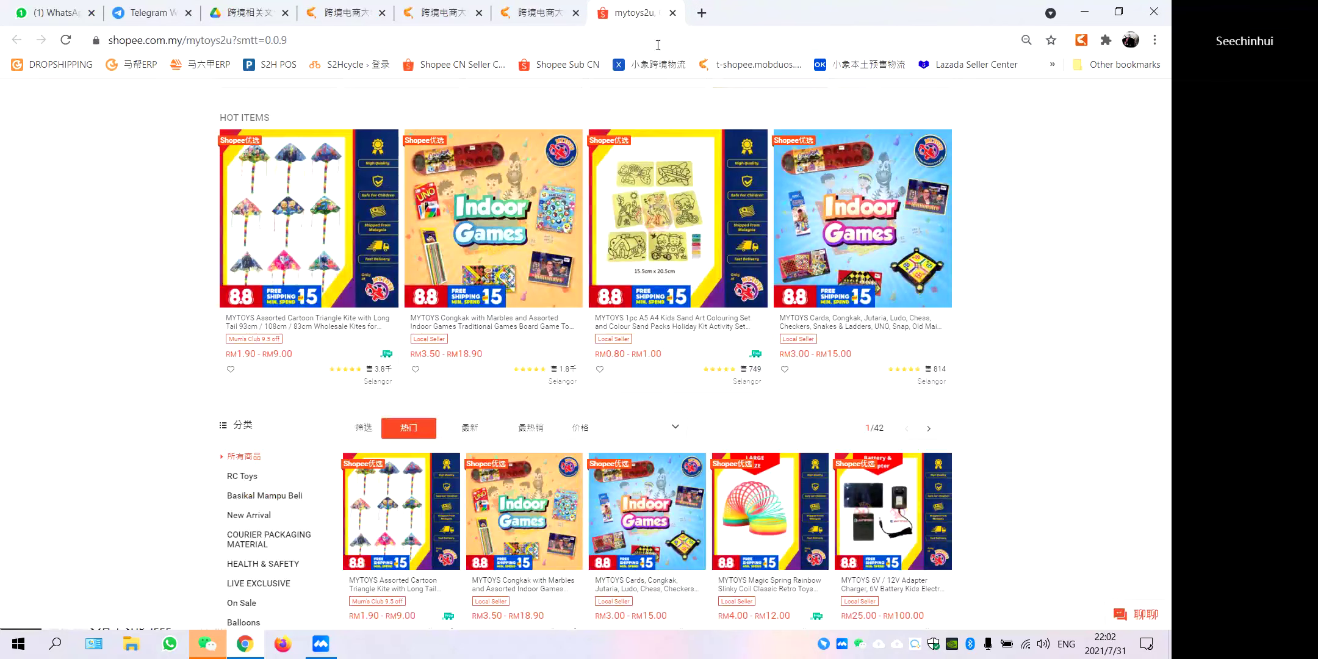
Close the remaining Zhixia product-details and hot-sales pages, add a New Tab, and return to mytoys2u.
left_click(537, 14)
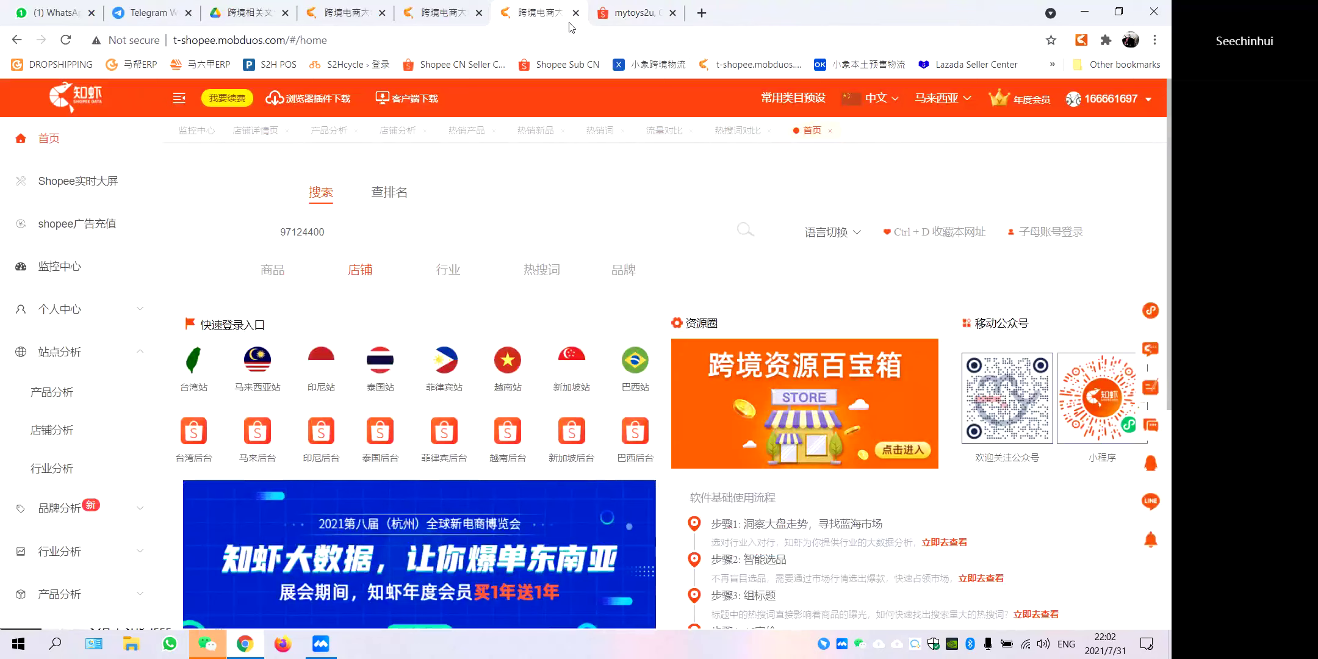
left_click(444, 17)
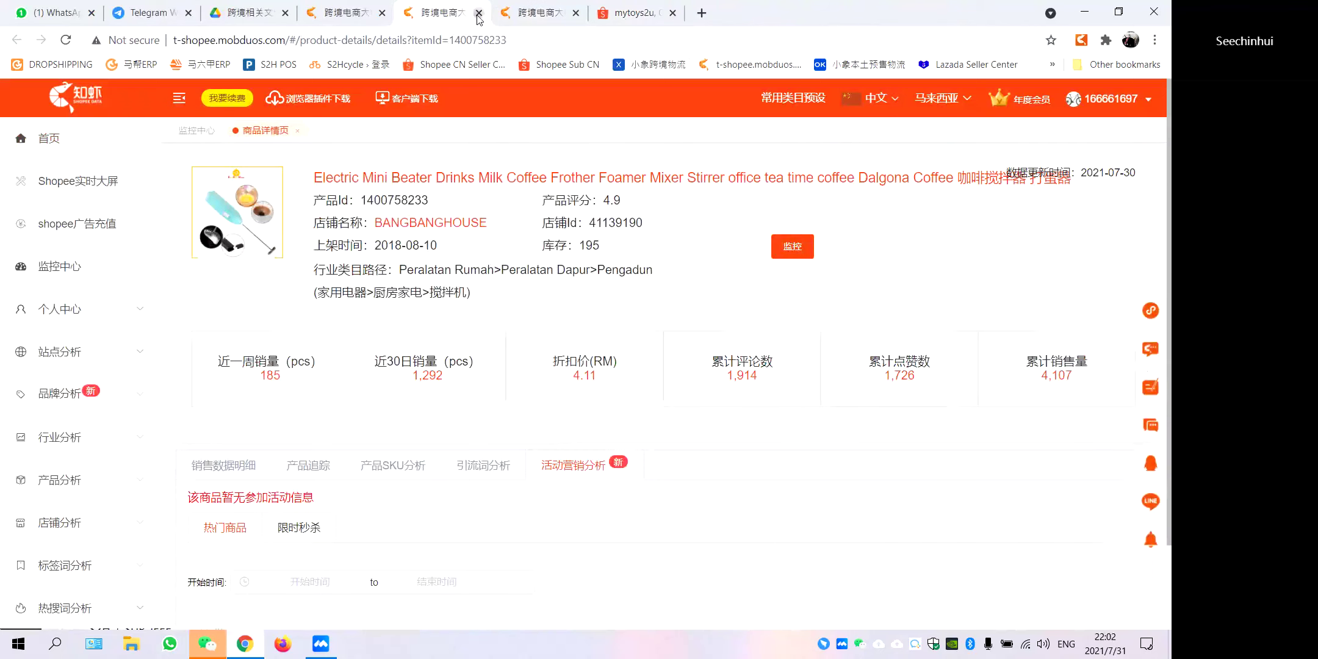
left_click(479, 13)
left_click(347, 17)
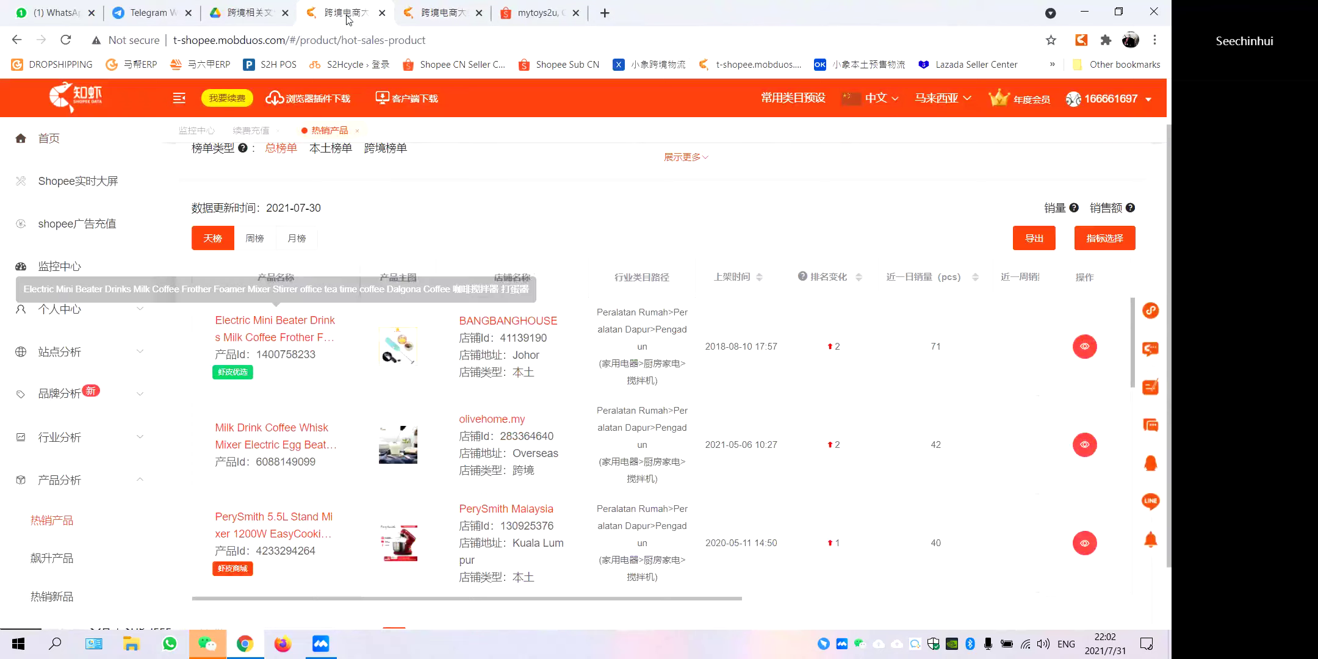
left_click(443, 24)
left_click(479, 13)
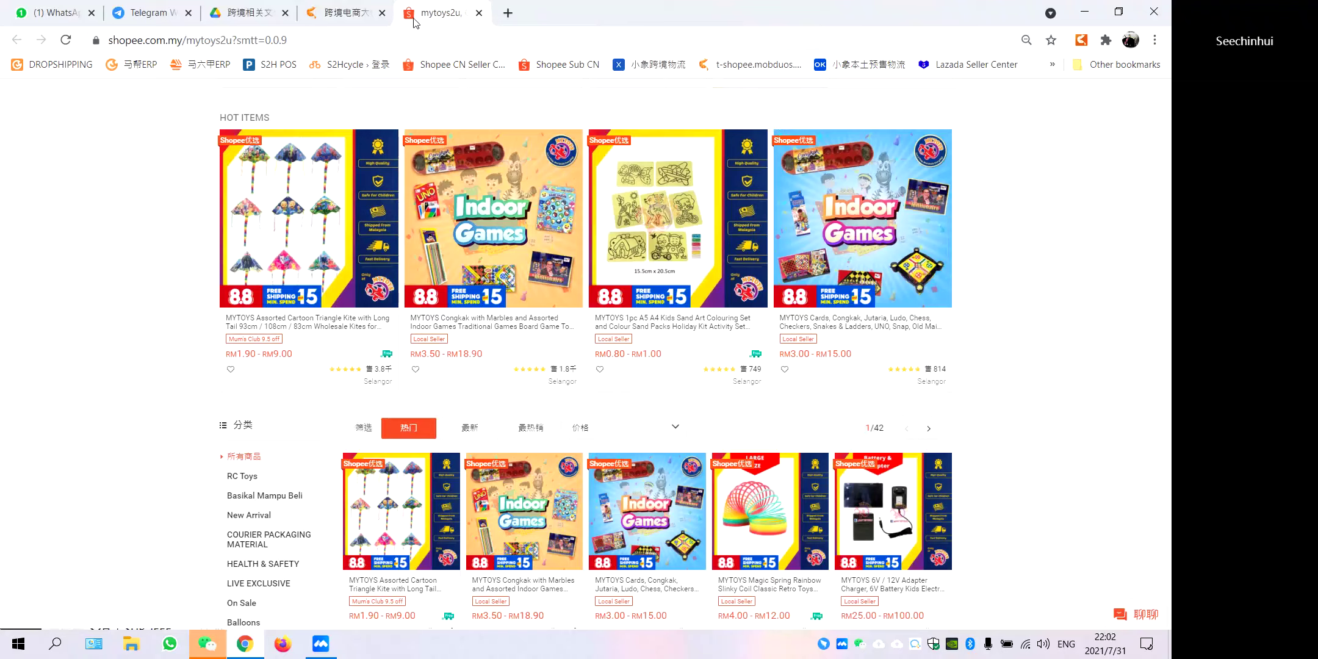
left_click(334, 20)
left_click(382, 14)
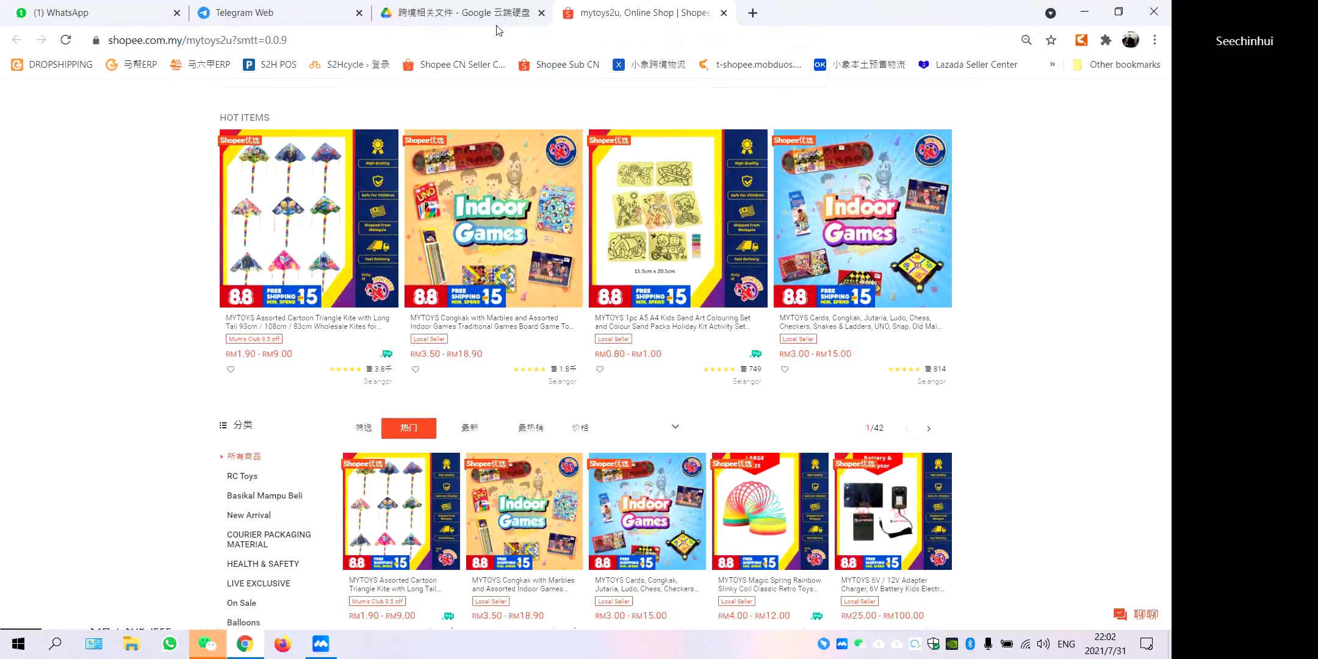
left_click(753, 13)
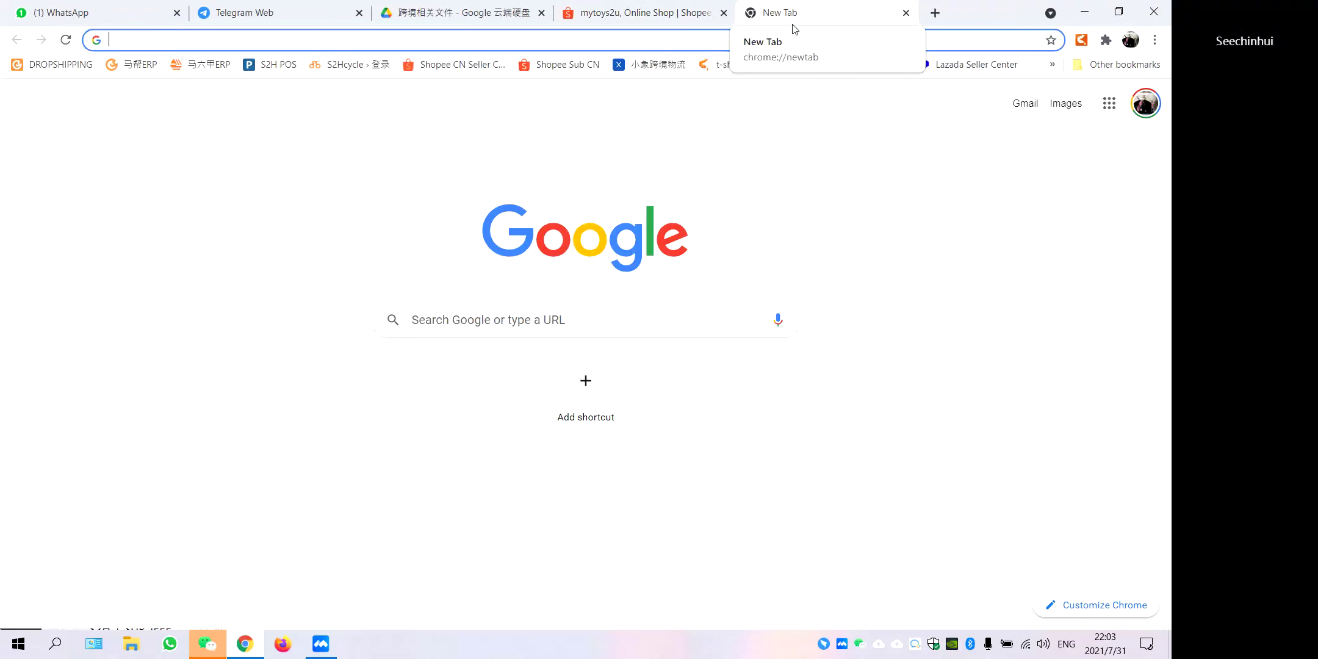
left_click(647, 12)
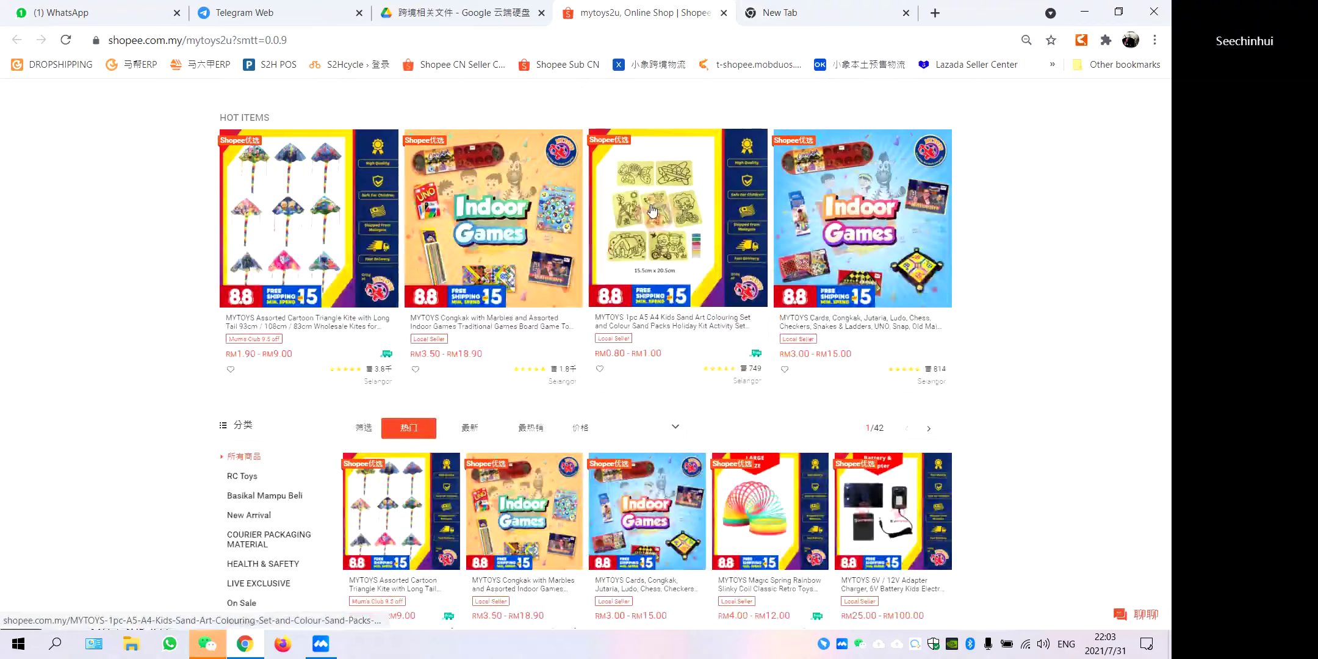
Close the blank New Tab and switch over to the Google Drive cross-border files tab.
scroll(651, 211, "up", 5)
scroll(652, 210, "up", 5)
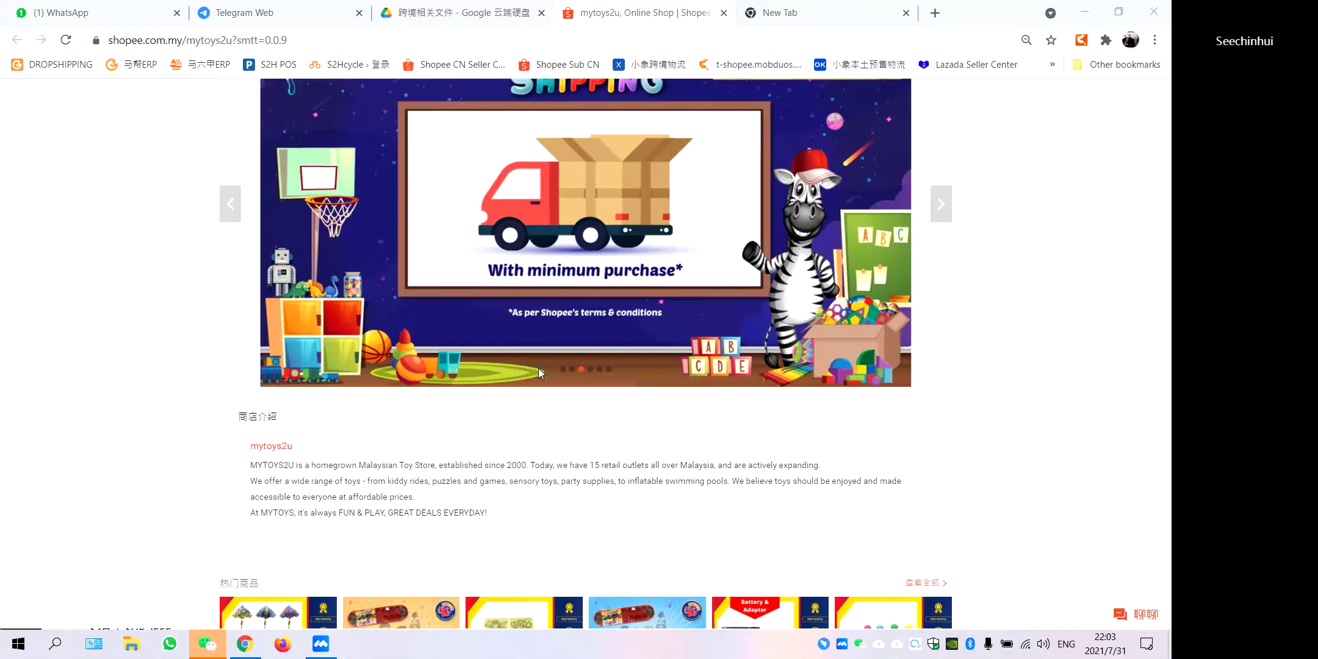
left_click(896, 15)
left_click(906, 13)
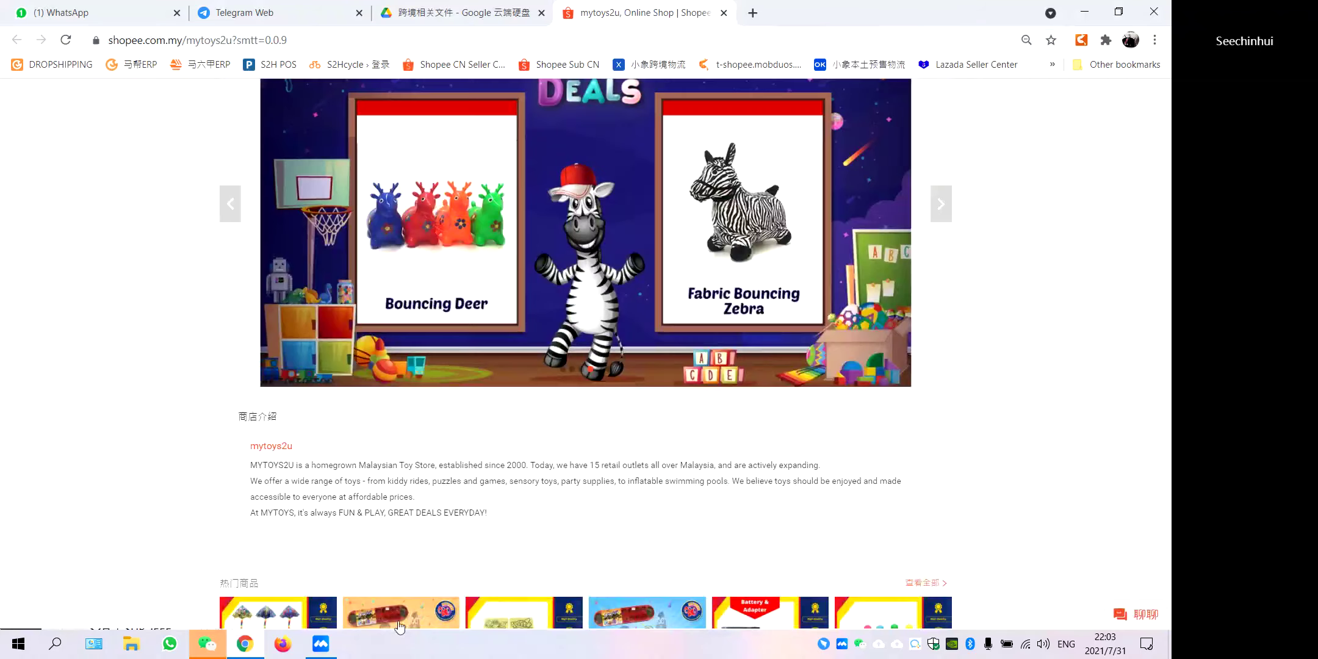
left_click(250, 648)
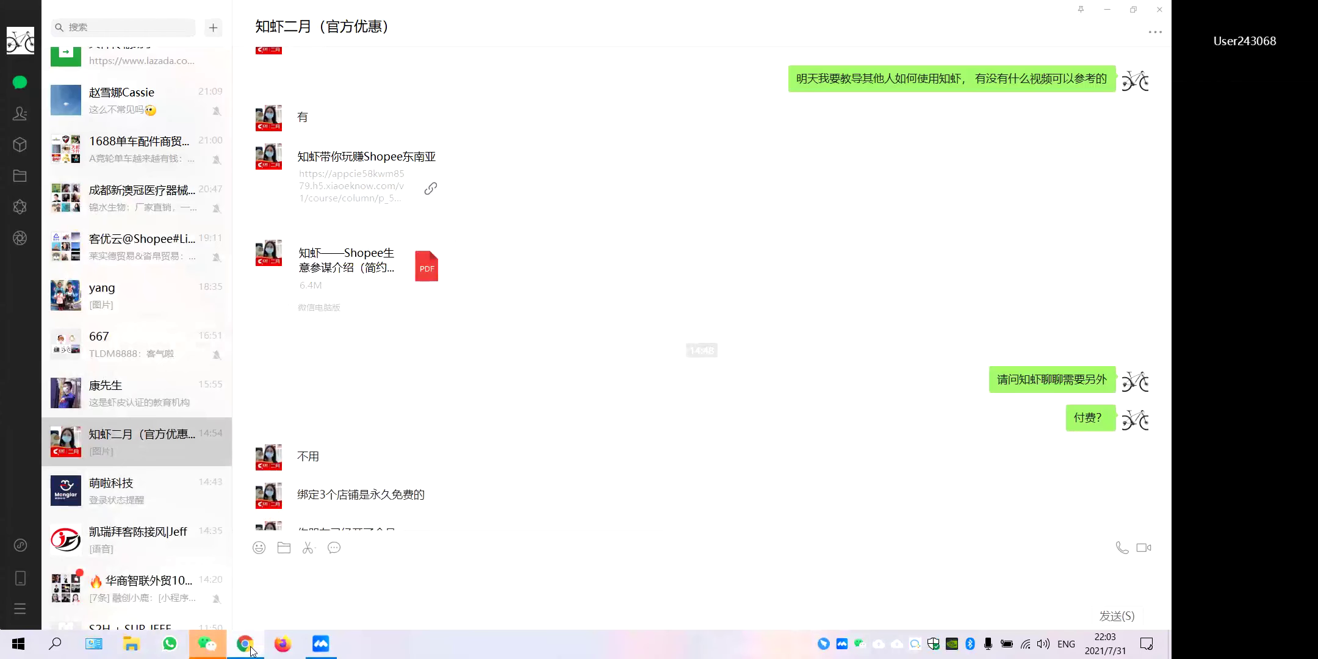
left_click(250, 648)
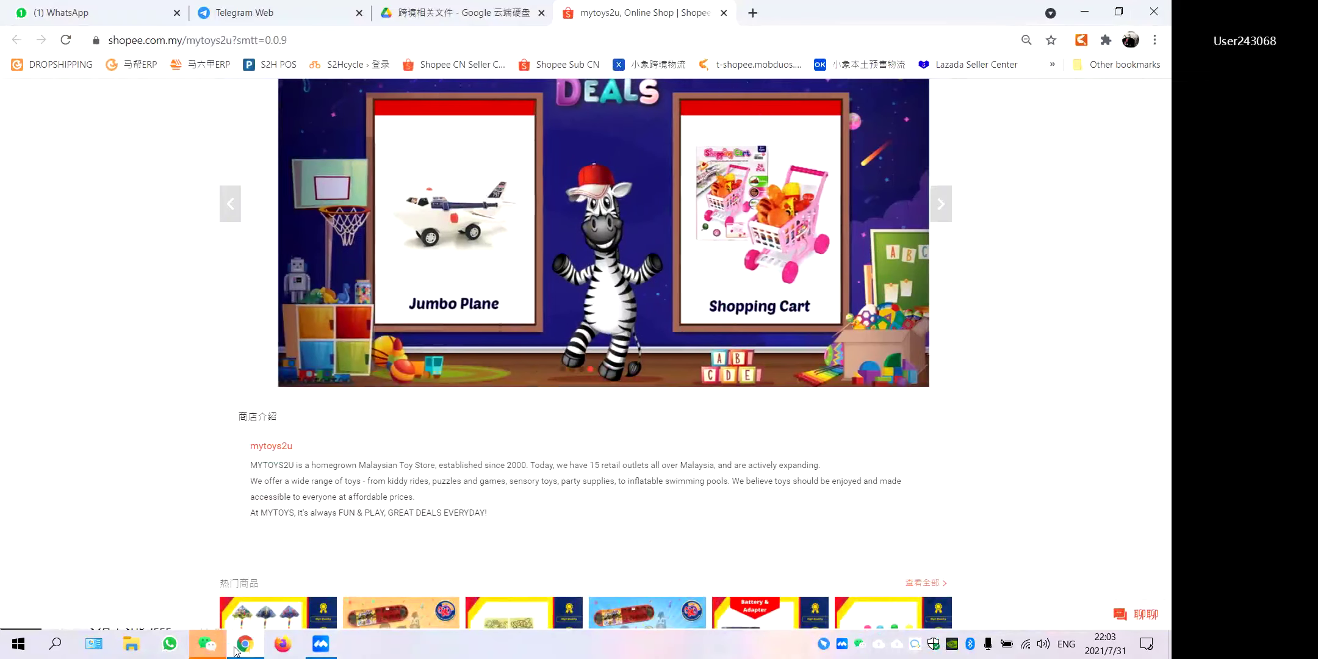
left_click(437, 15)
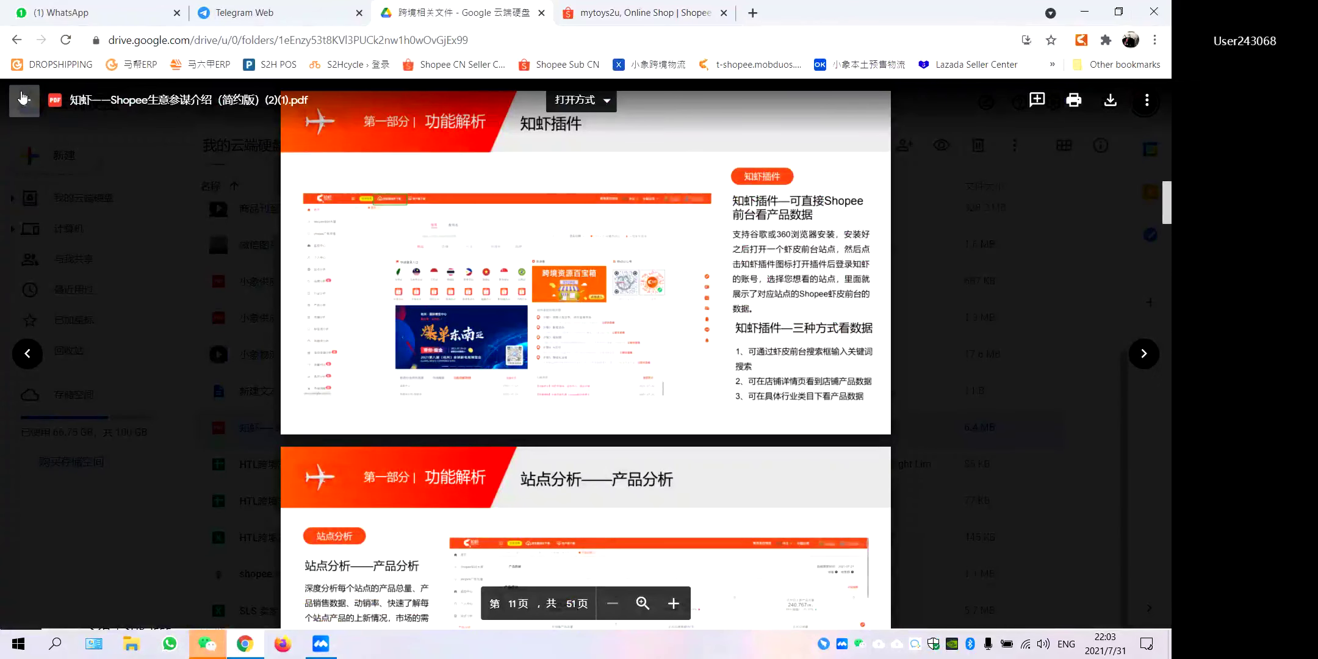
Close the Drive PDF preview, show the desktop, and open then close the Downloads folder.
left_click(24, 100)
key("super+d")
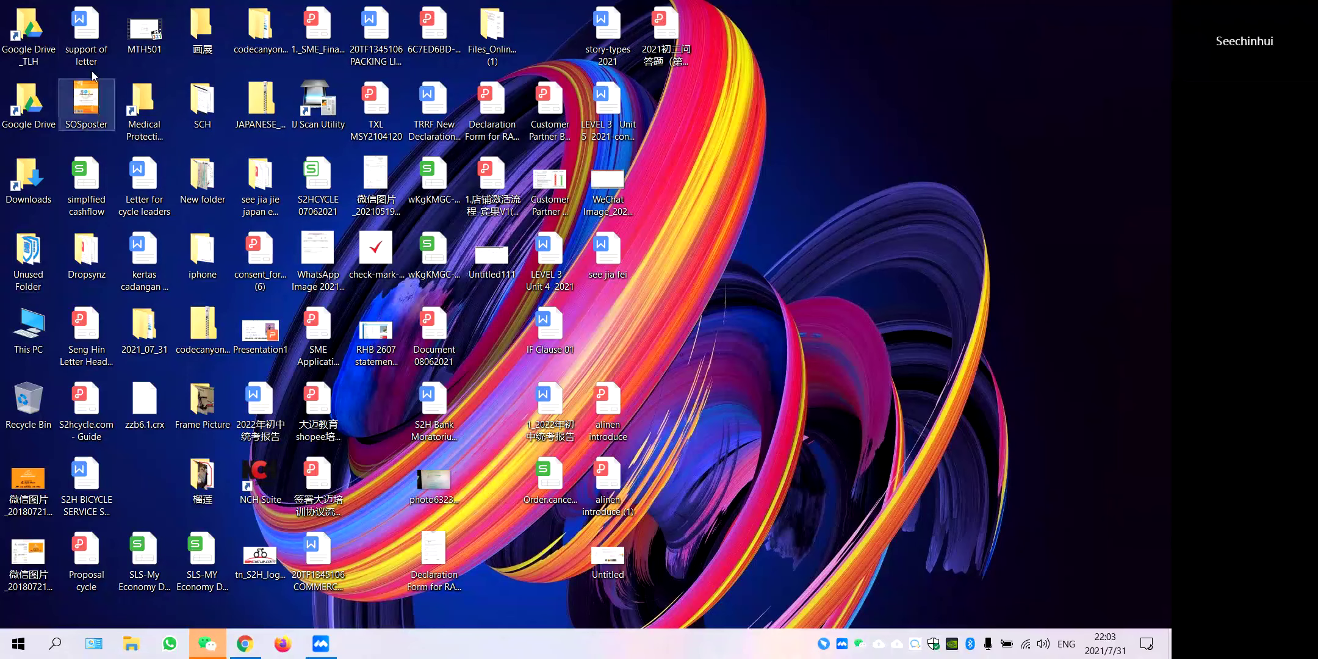
double_click(29, 180)
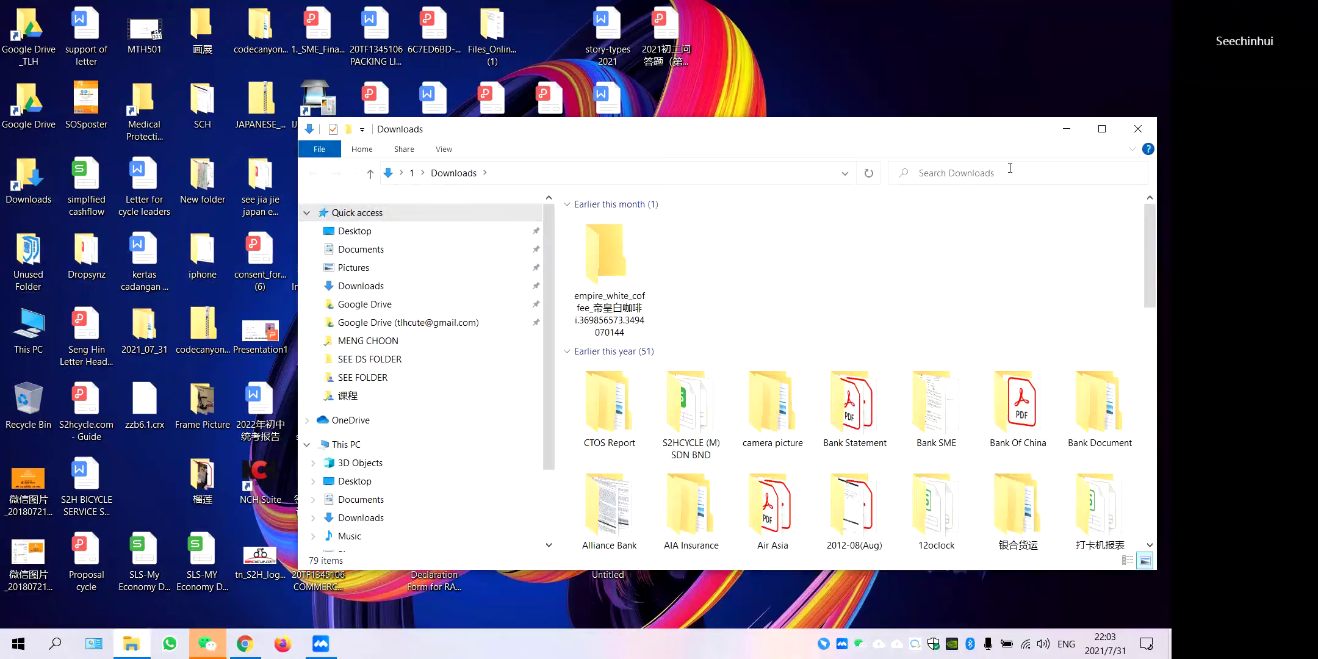
left_click(1103, 129)
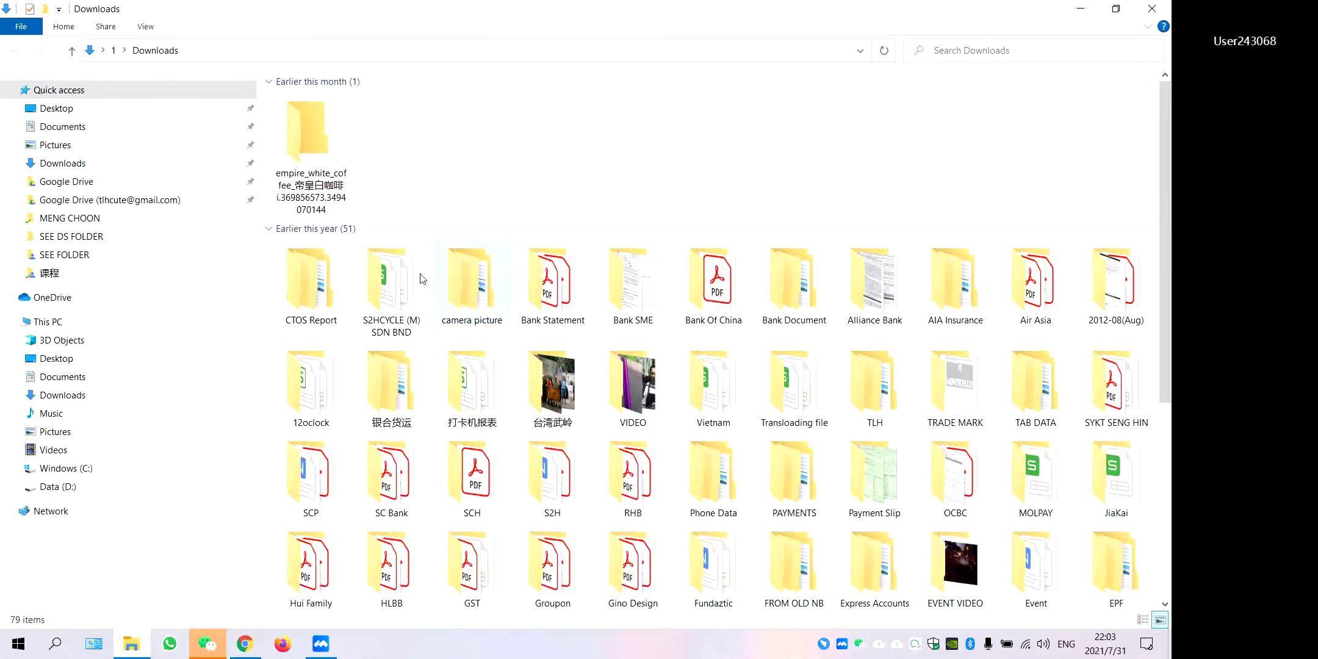
left_click(1157, 9)
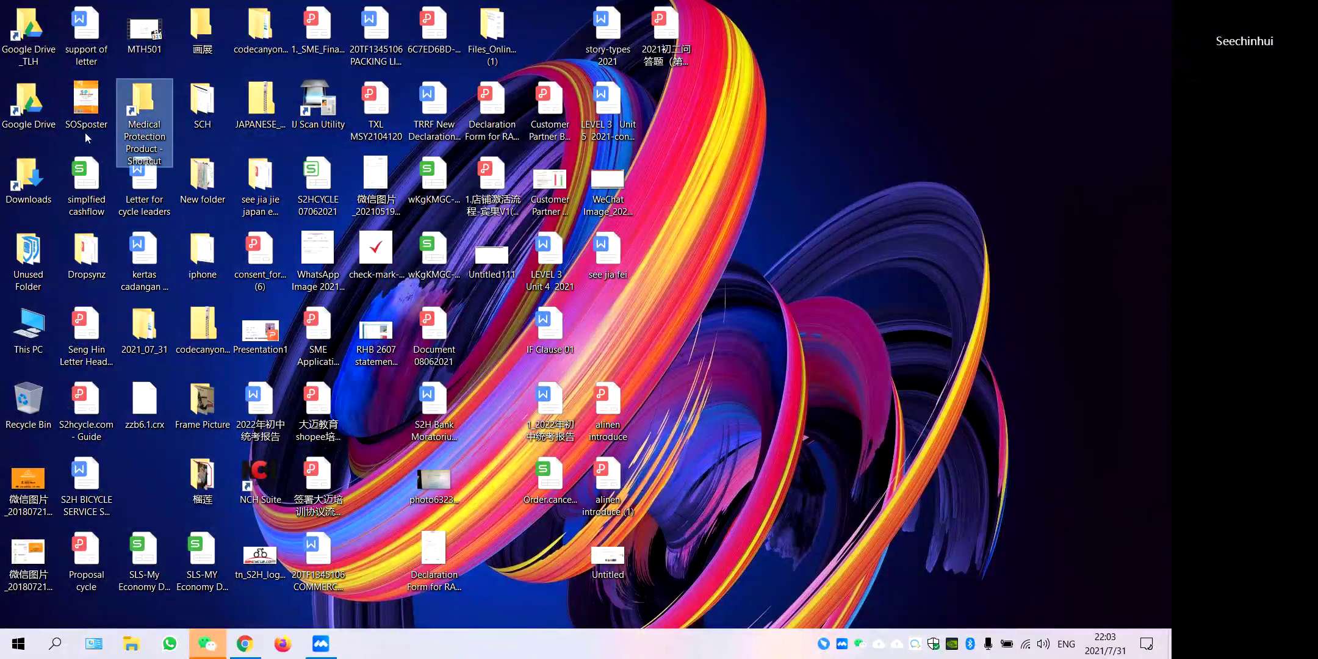
left_click(38, 181)
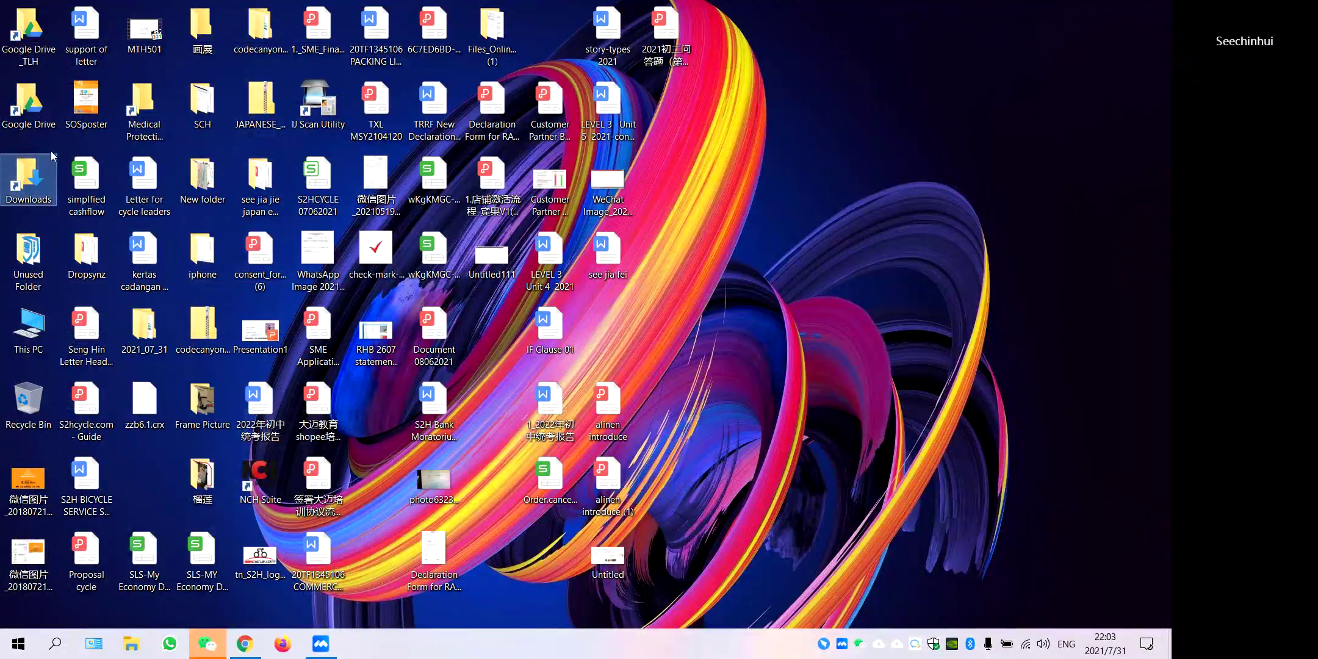
left_click(144, 107)
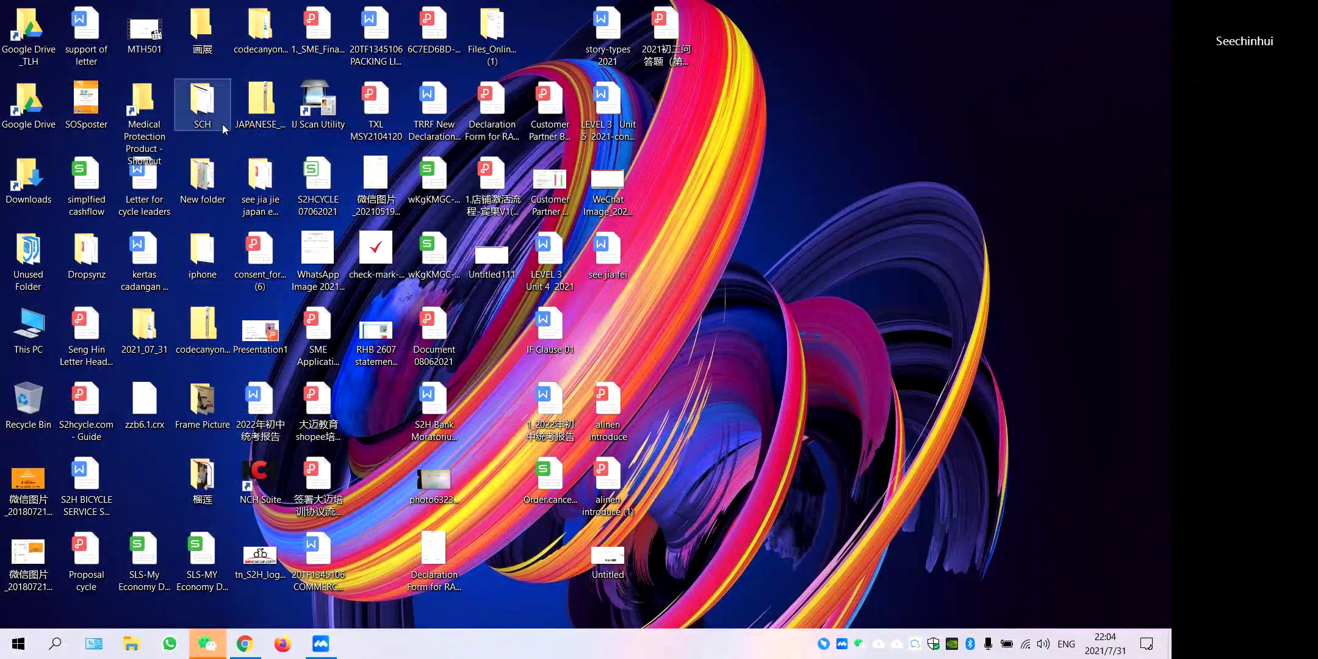
left_click(86, 103)
left_click(33, 145)
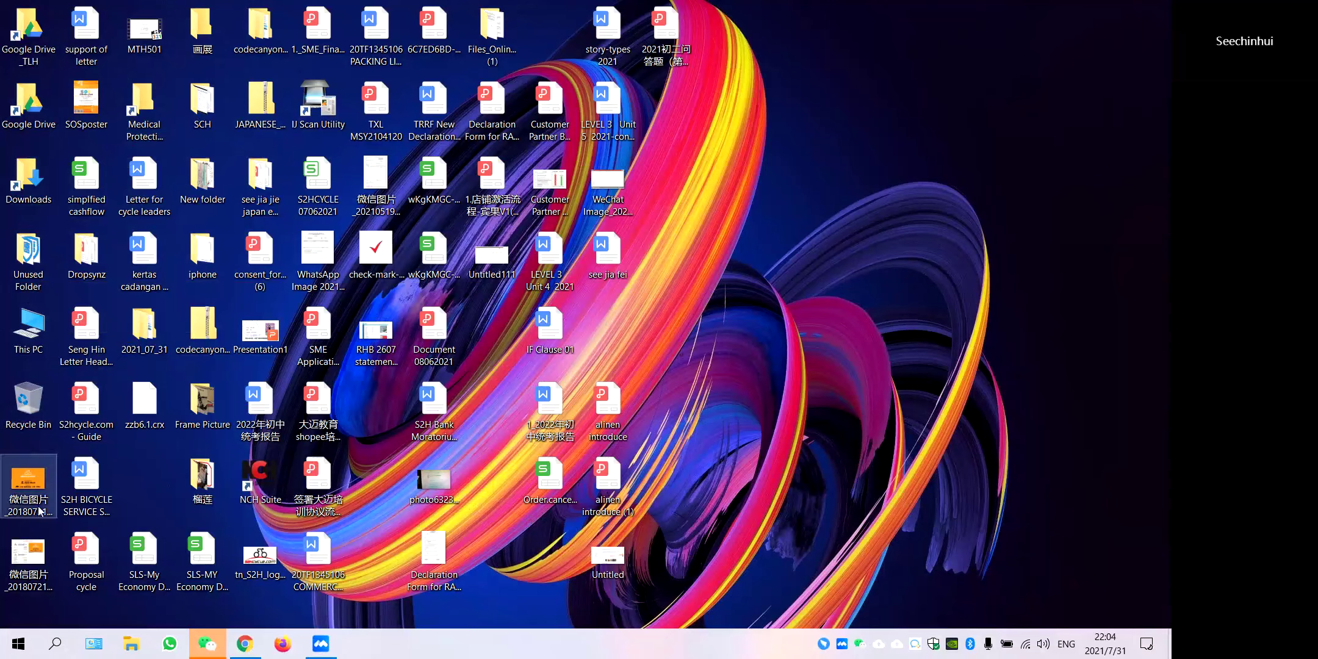
left_click(85, 407)
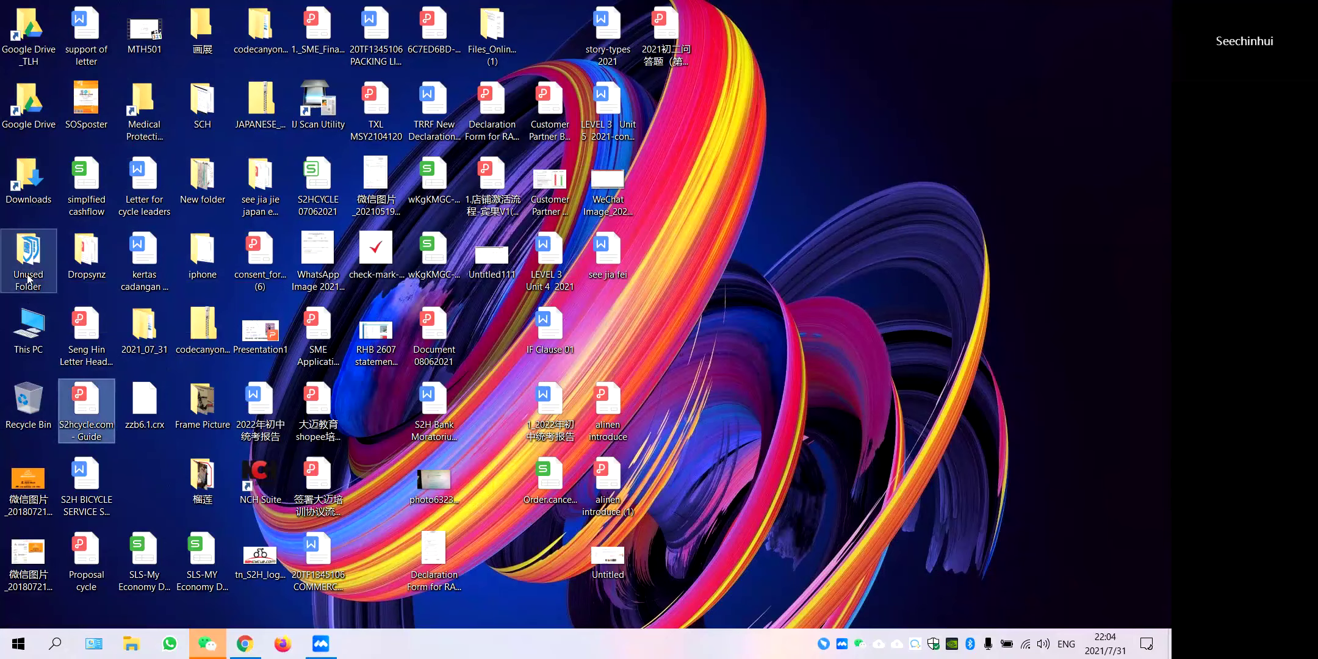
Open Google Drive > SHOPEE ALL > Shopee CN 跨境 > 跨境相关文件 and launch the Zhixia introduction PDF.
double_click(29, 104)
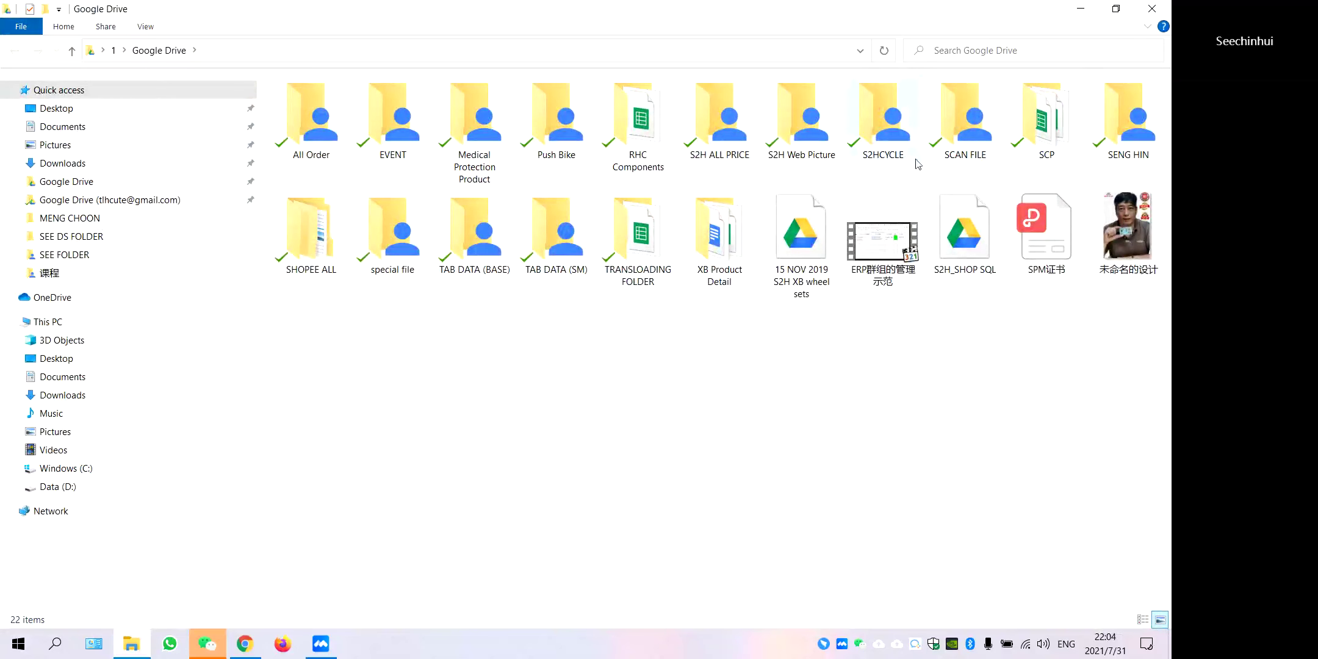
double_click(328, 257)
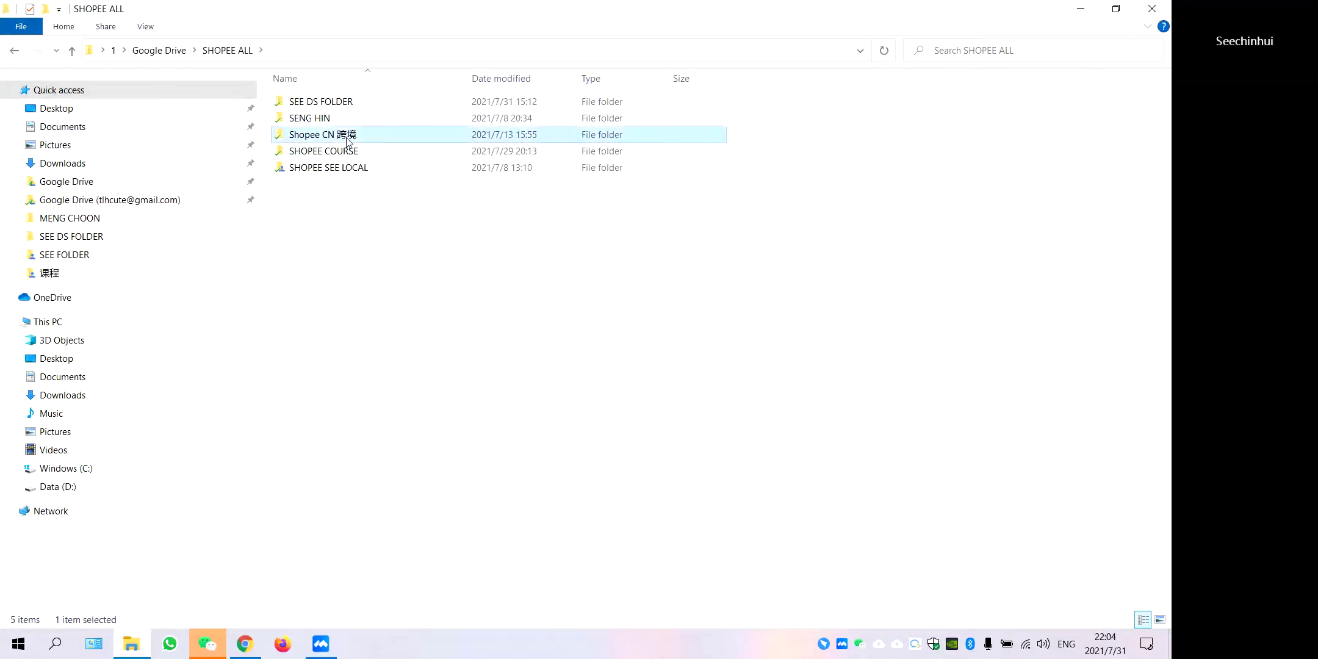
double_click(346, 135)
double_click(332, 109)
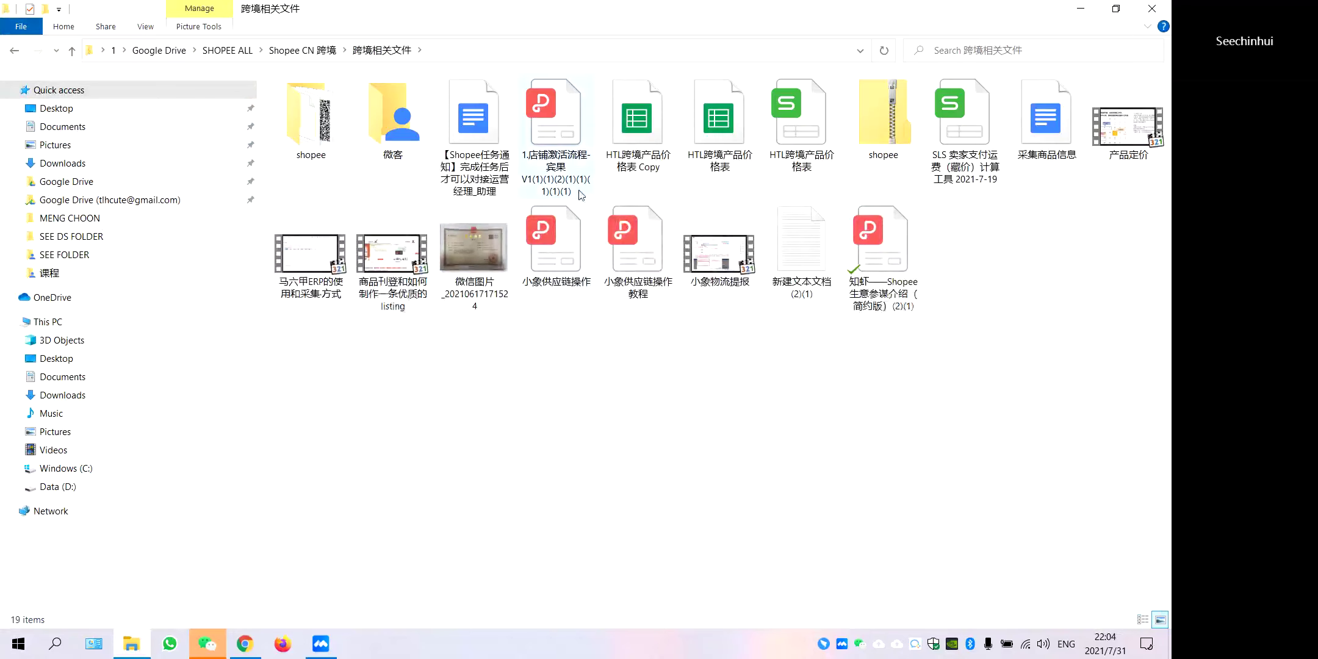
left_click(919, 273)
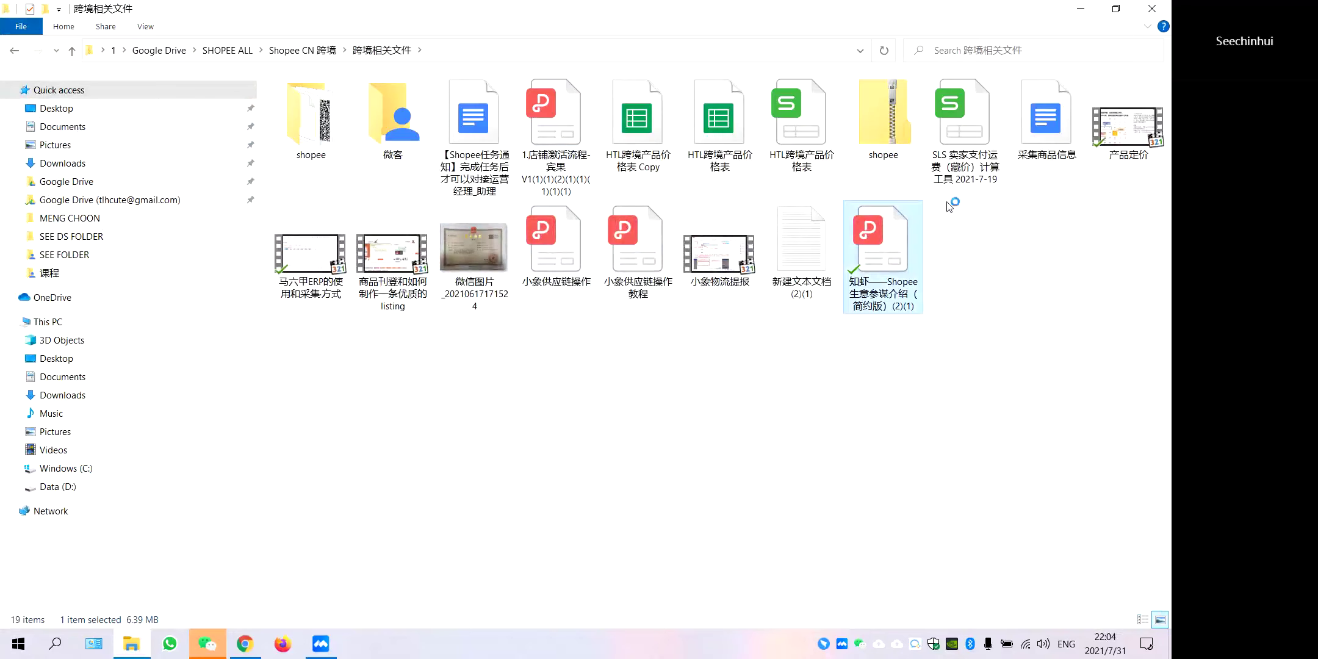
key("Return")
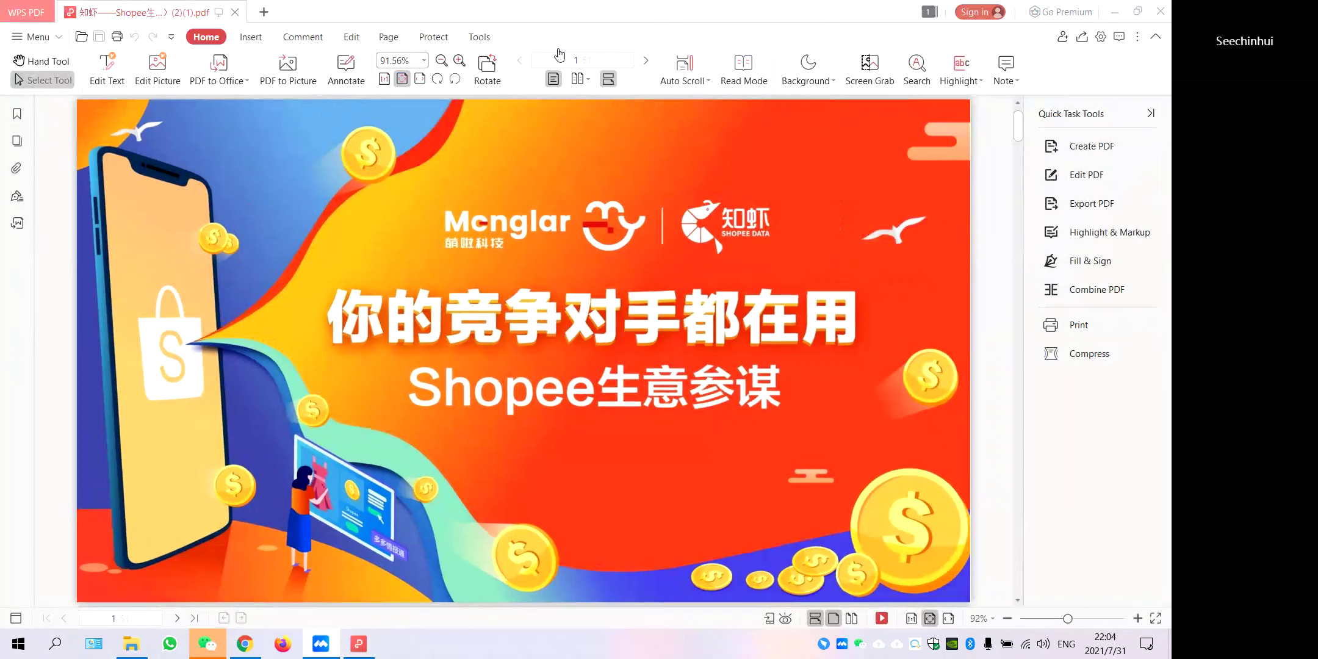
Scroll the Zhixia PDF in WPS to page 4, then return to Chrome's Google Drive tab.
scroll(834, 411, "down", 3)
scroll(834, 416, "down", 10)
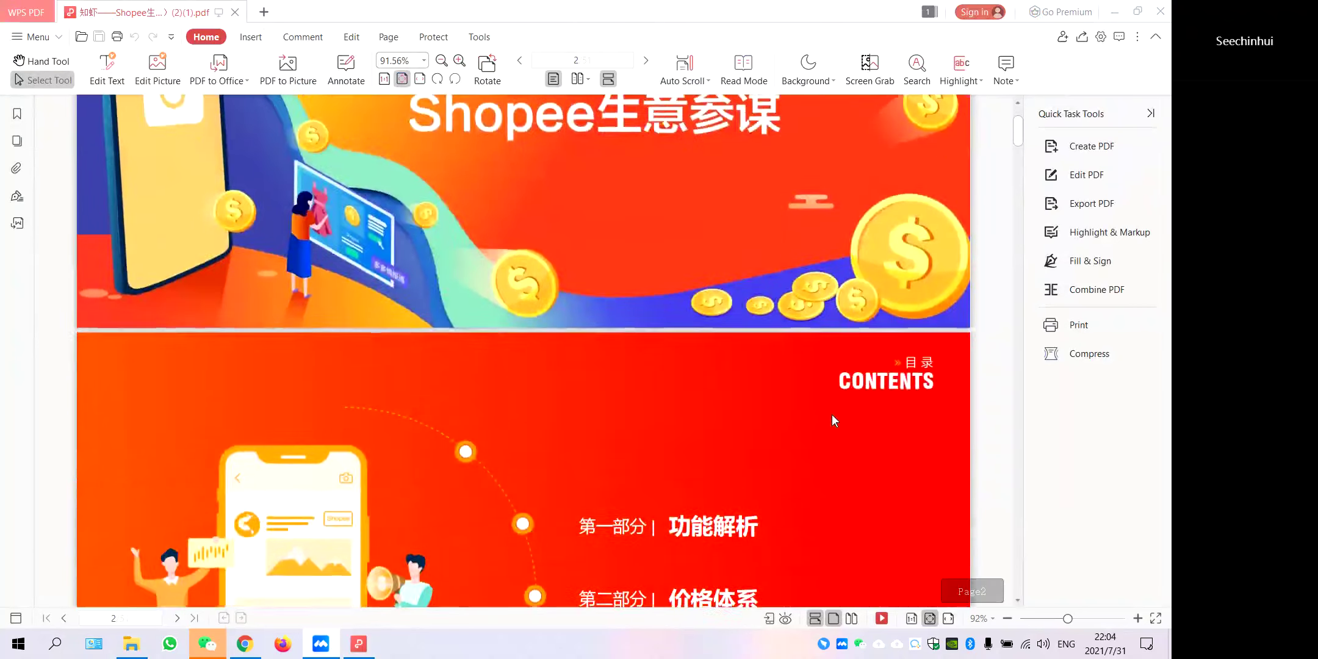
scroll(671, 288, "down", 7)
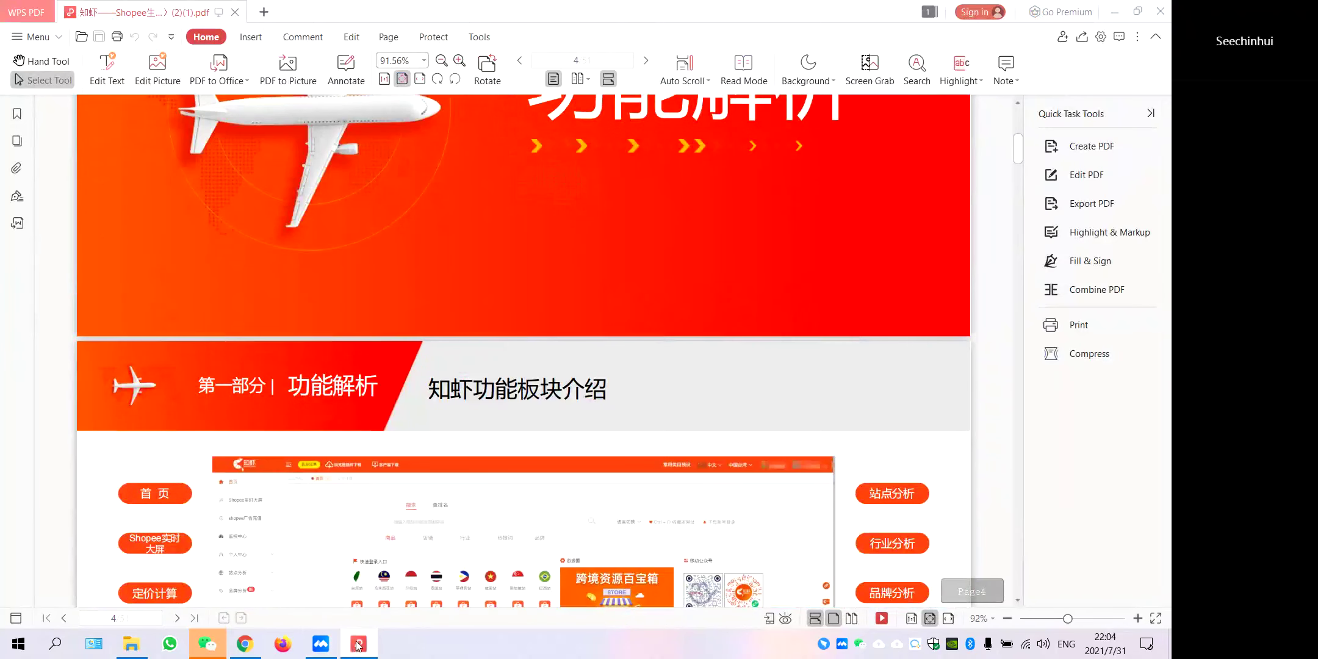
left_click(259, 652)
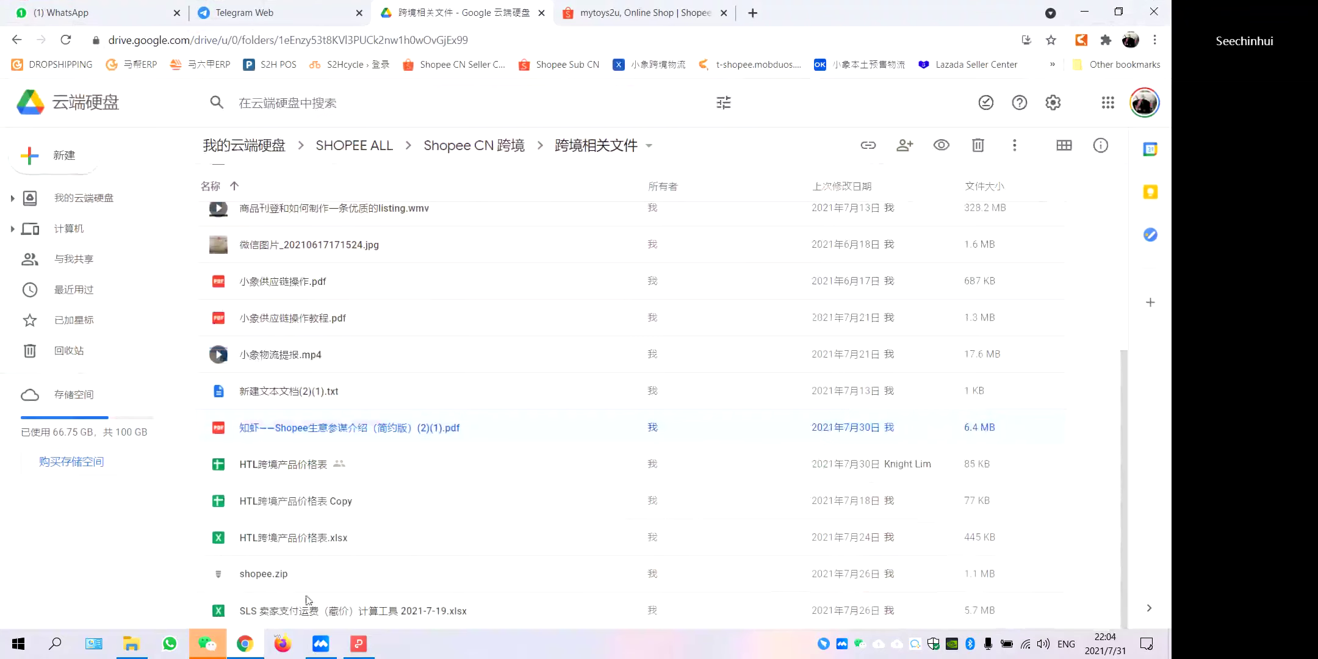
Open a new tab and load the Zhixia analytics site.
left_click(712, 21)
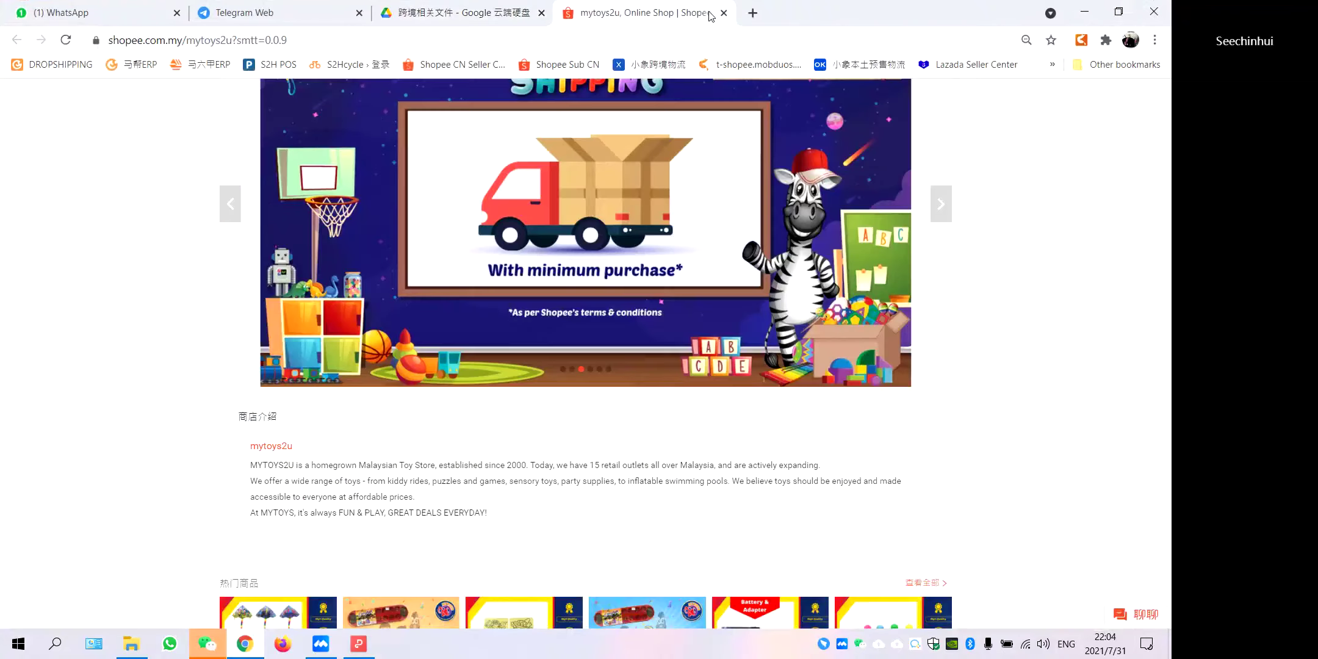
left_click(752, 13)
left_click(728, 65)
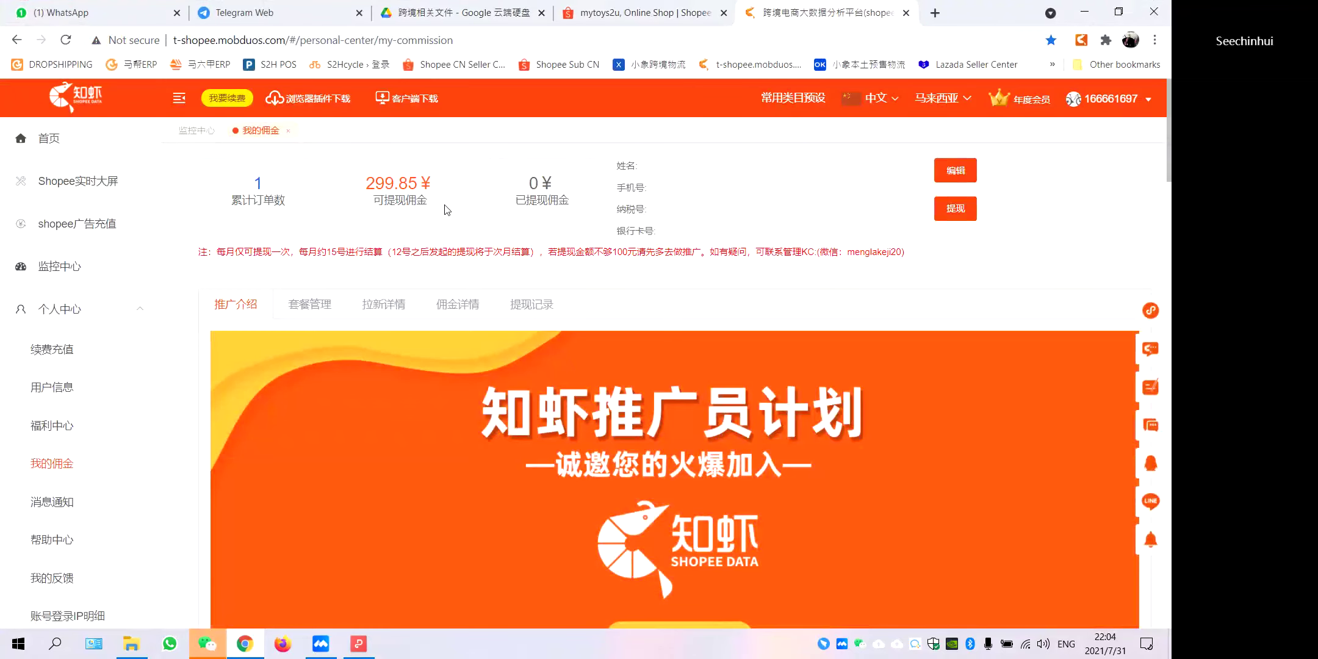
Open the Shopee实时大屏 dashboard from 首页, then return to the Zhixia home tab.
left_click(45, 144)
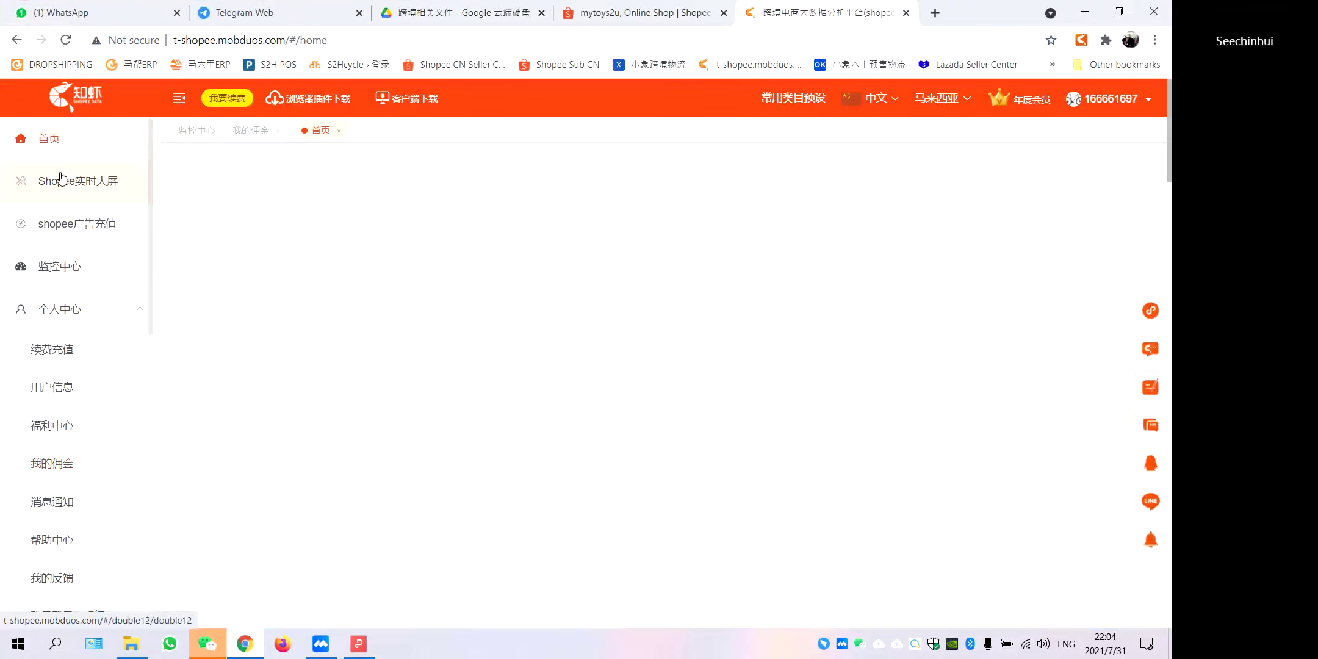
left_click(64, 183)
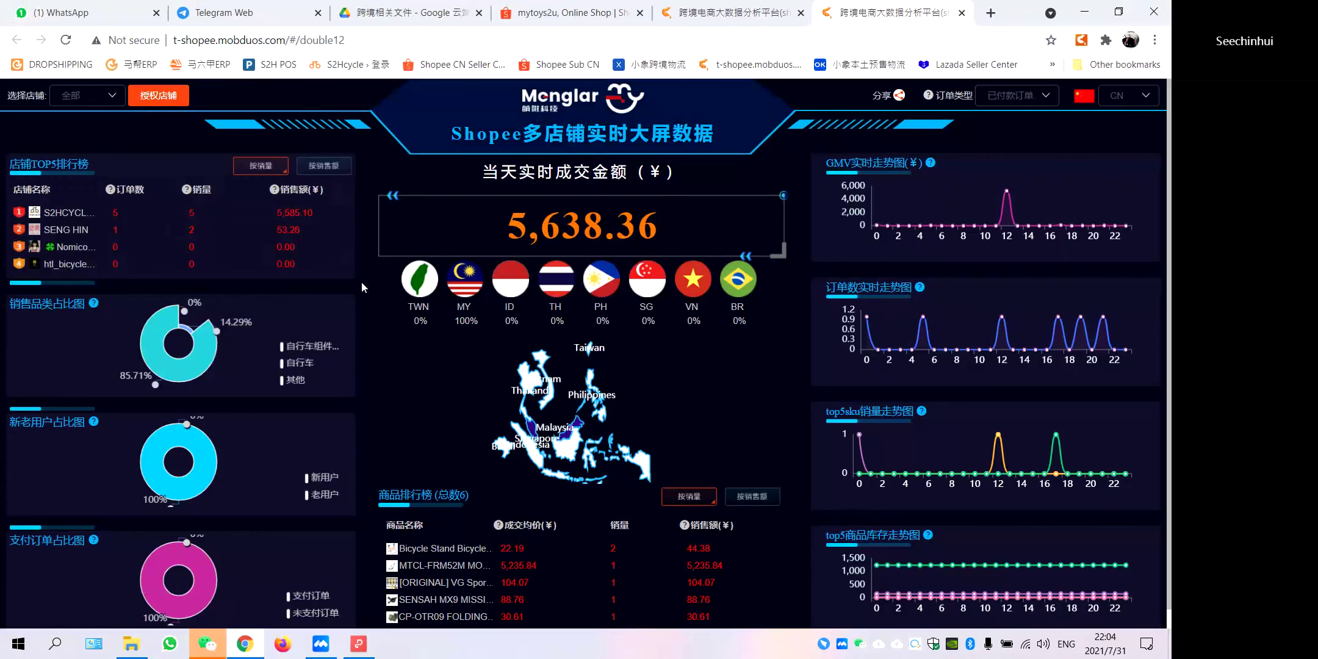
scroll(101, 275, "down", 1)
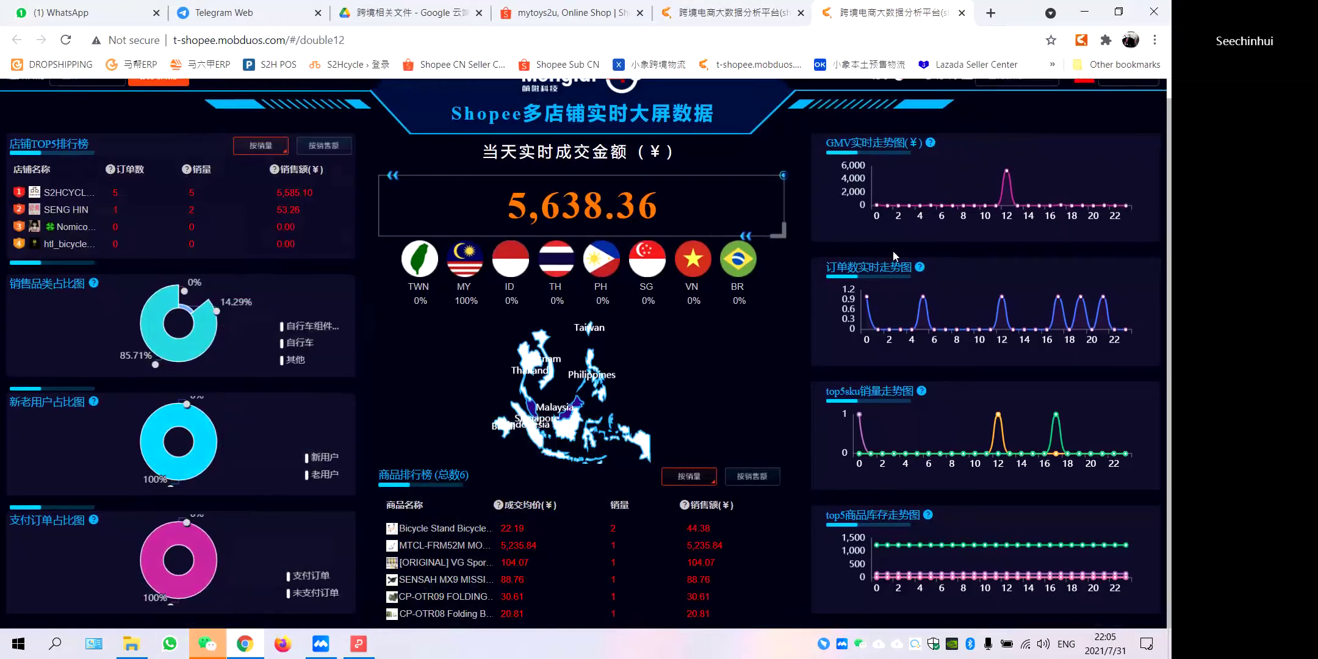
left_click(732, 13)
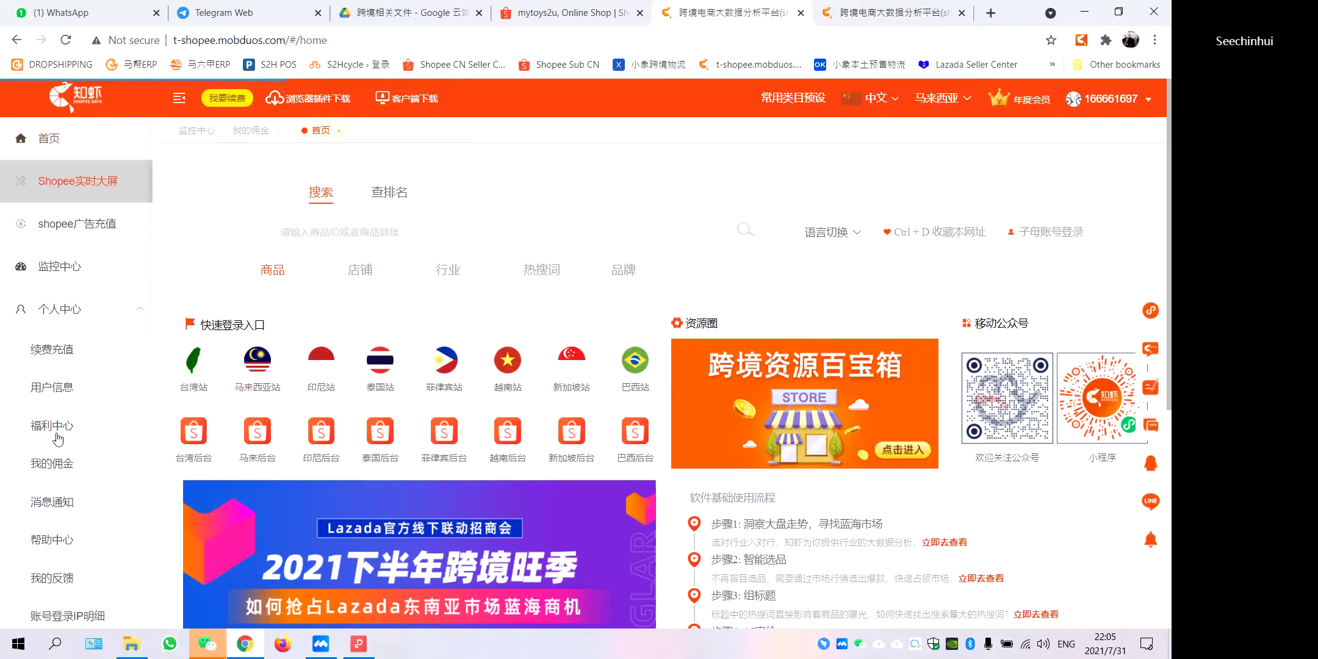
Open the 定价计算 pricing calculator from the 实用工具 tool group.
scroll(62, 398, "down", 7)
scroll(61, 398, "down", 5)
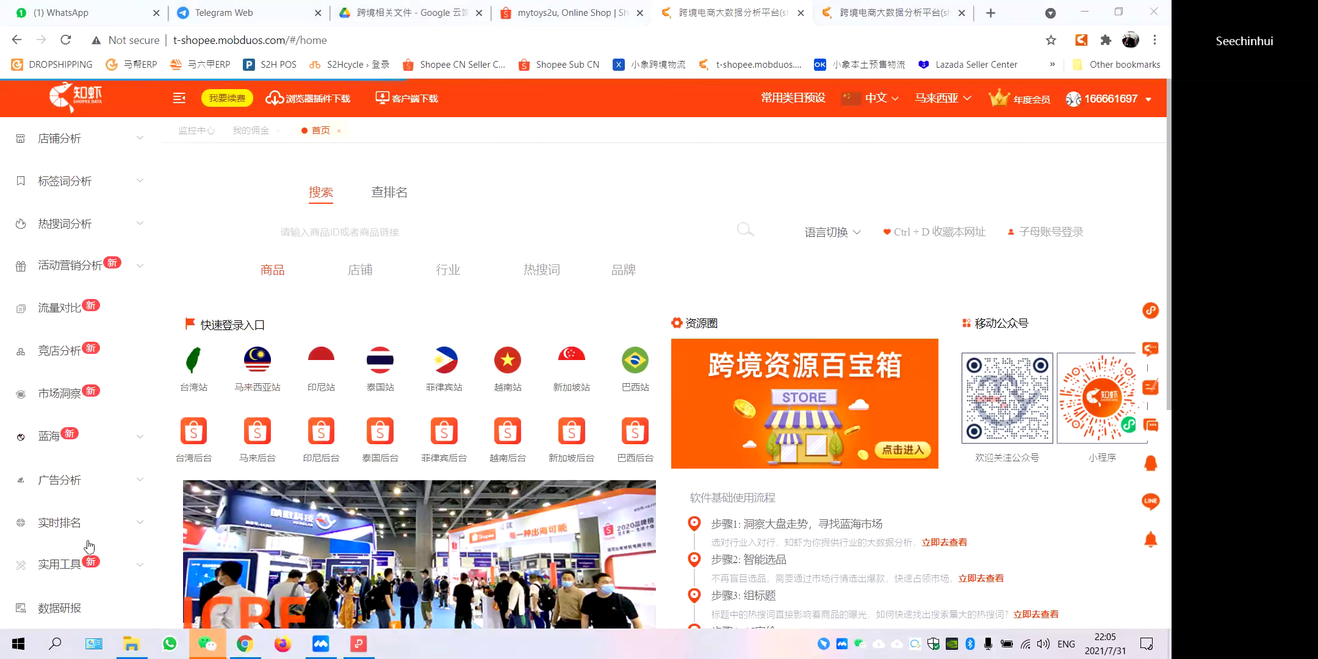
left_click(93, 567)
scroll(92, 568, "down", 6)
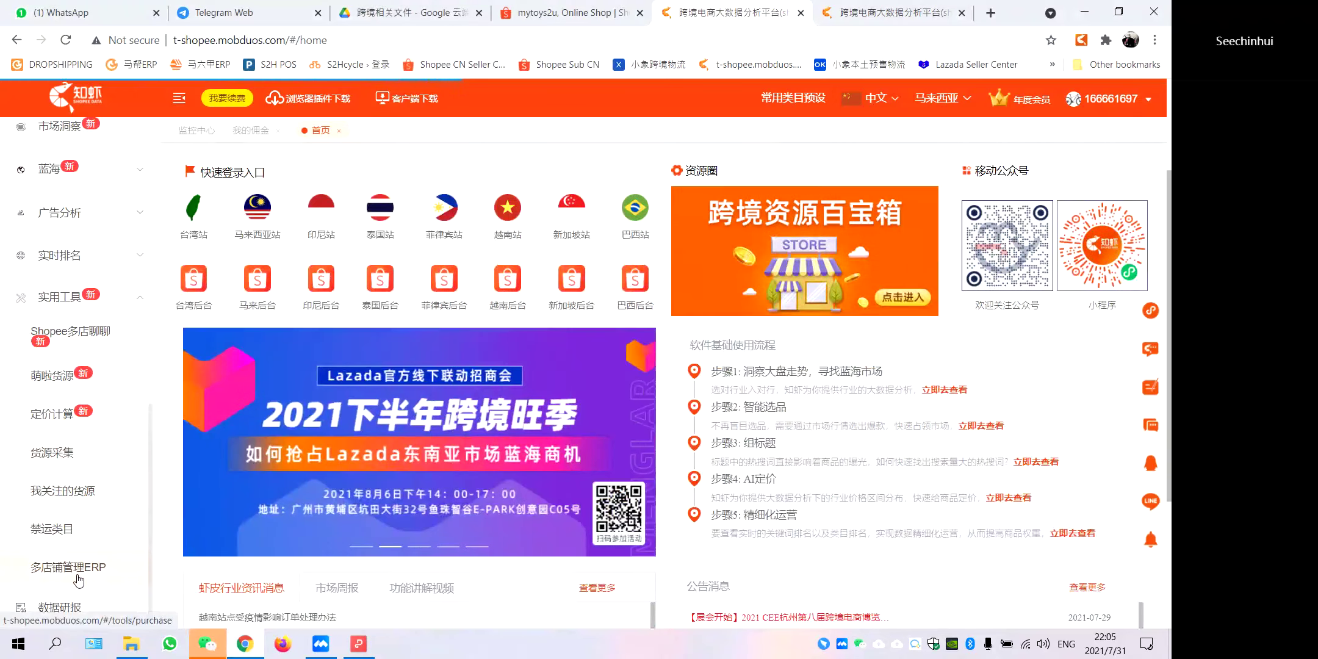
scroll(78, 581, "down", 3)
left_click(61, 414)
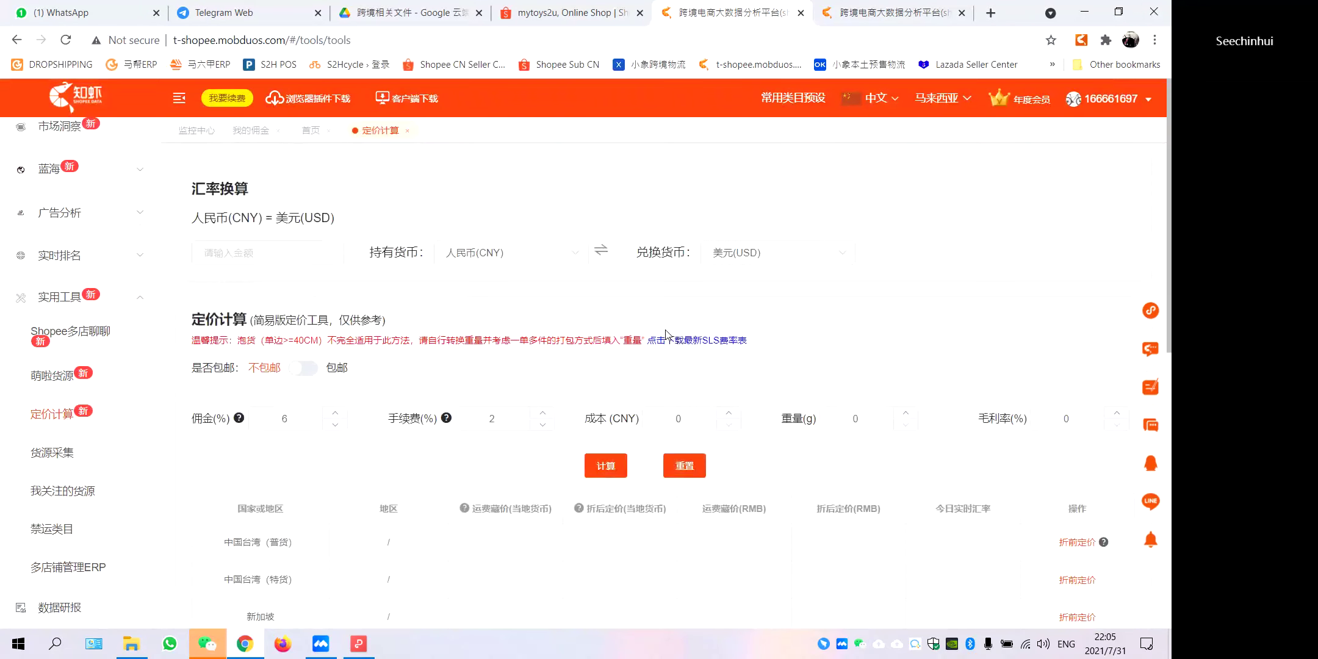
scroll(666, 333, "down", 2)
scroll(661, 331, "up", 3)
Convert 20 Malaysian ringgit (MYR) to yuan, giving 30.6087 CNY.
left_click(308, 251)
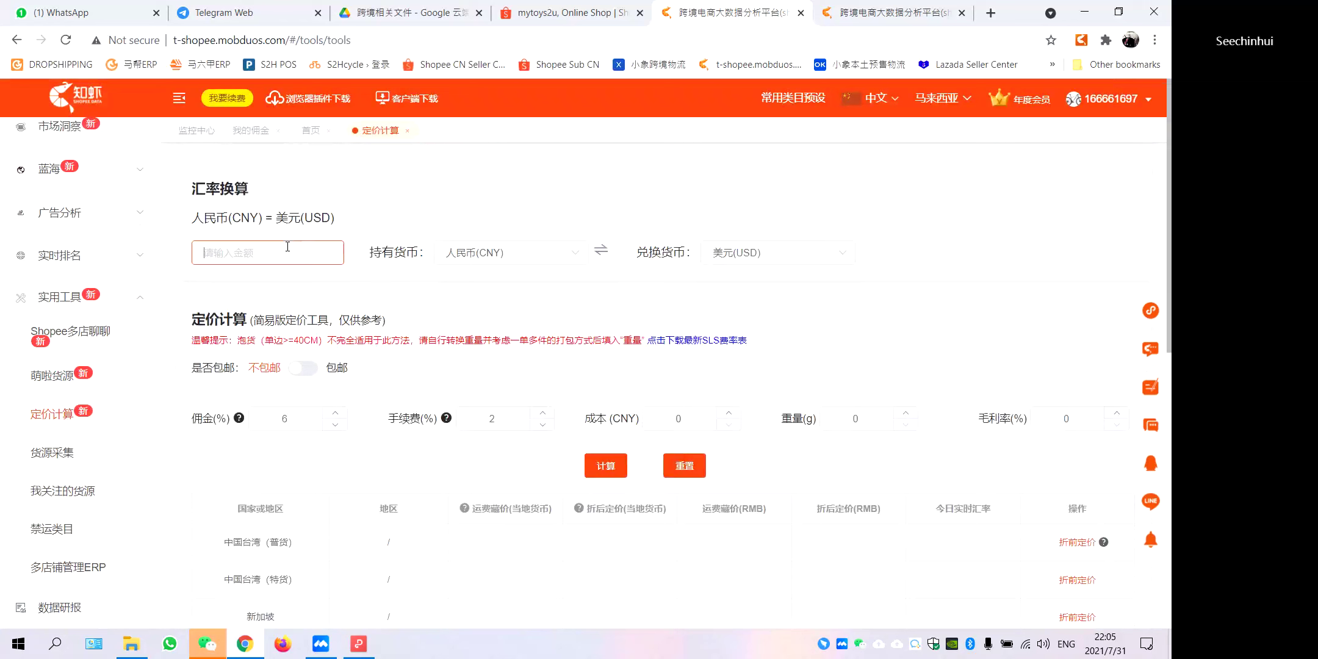
type("20")
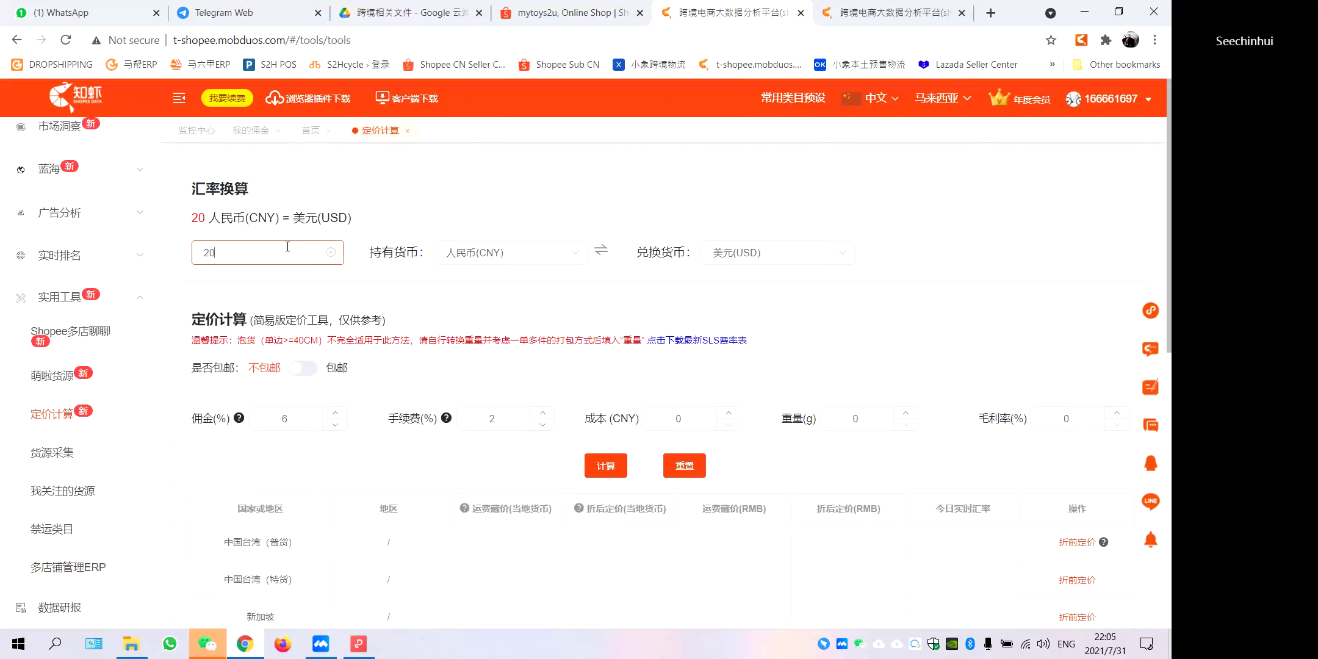
left_click(489, 195)
left_click(792, 261)
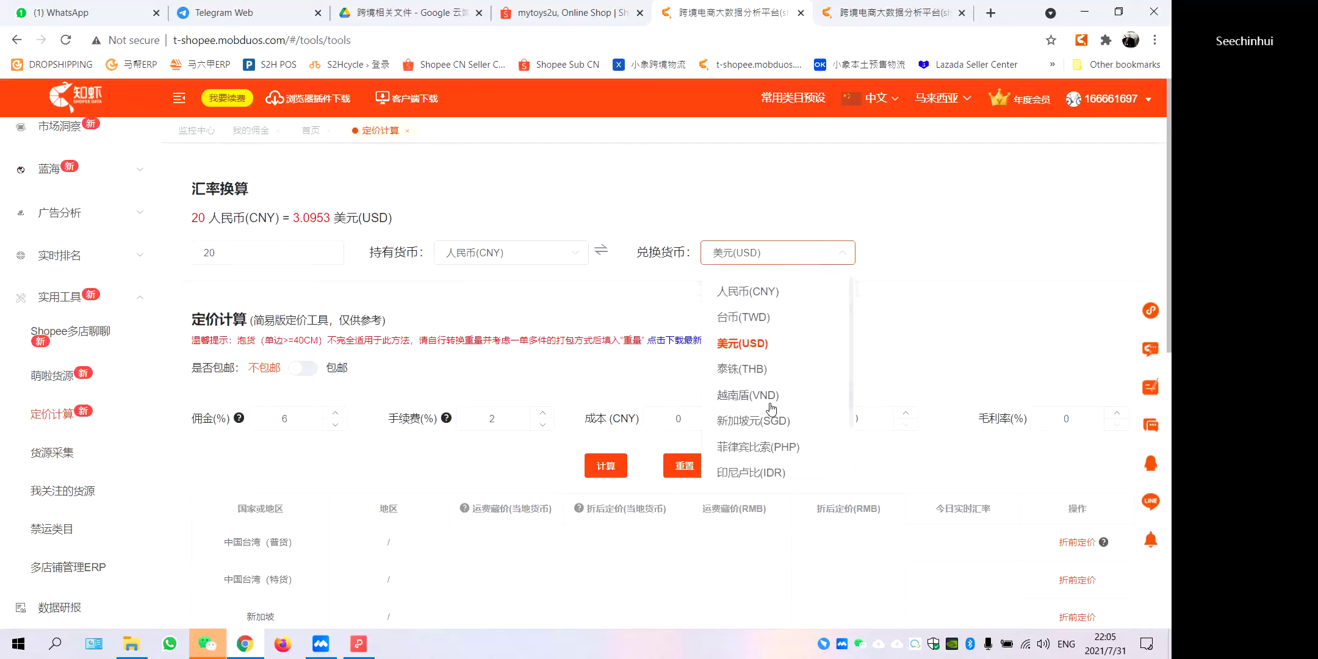
scroll(770, 344, "down", 1)
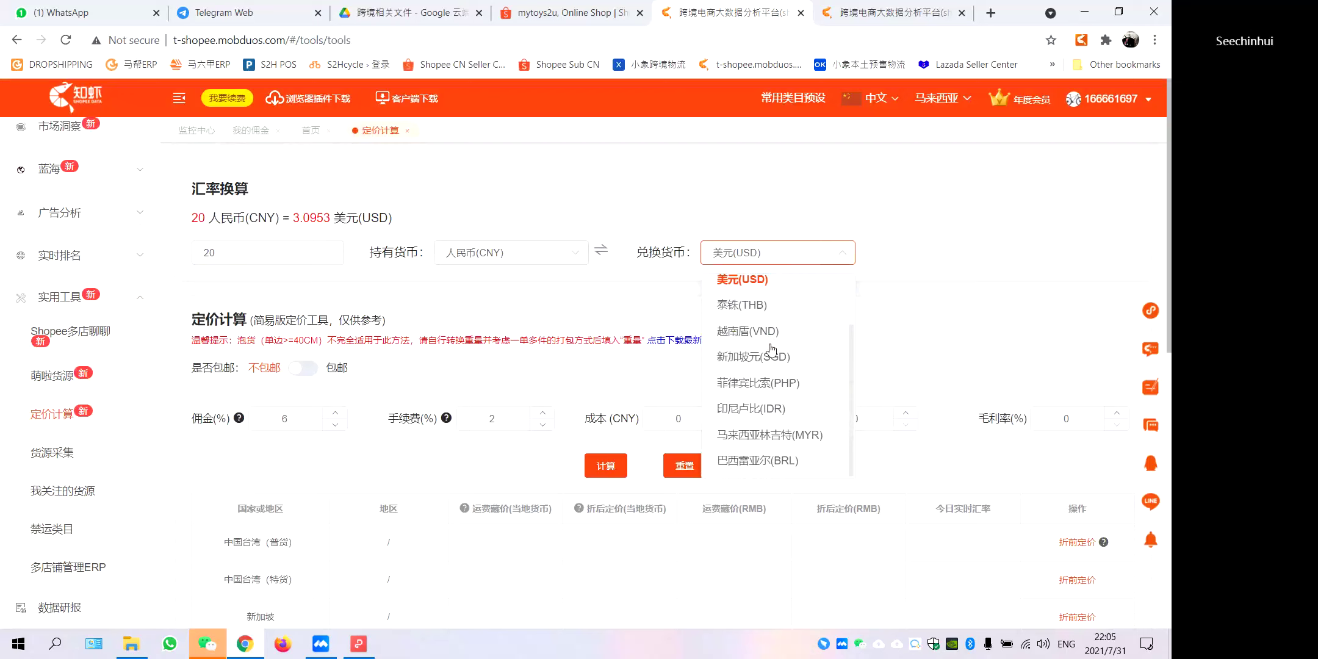
left_click(770, 433)
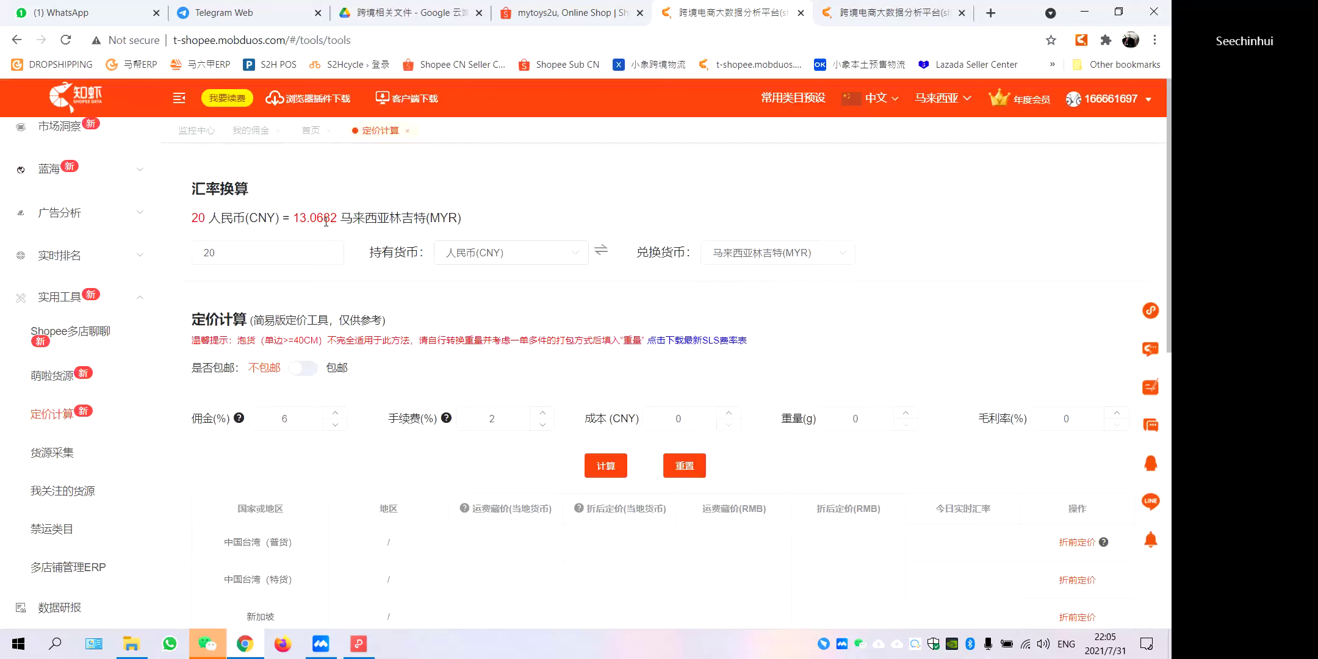
left_click(601, 250)
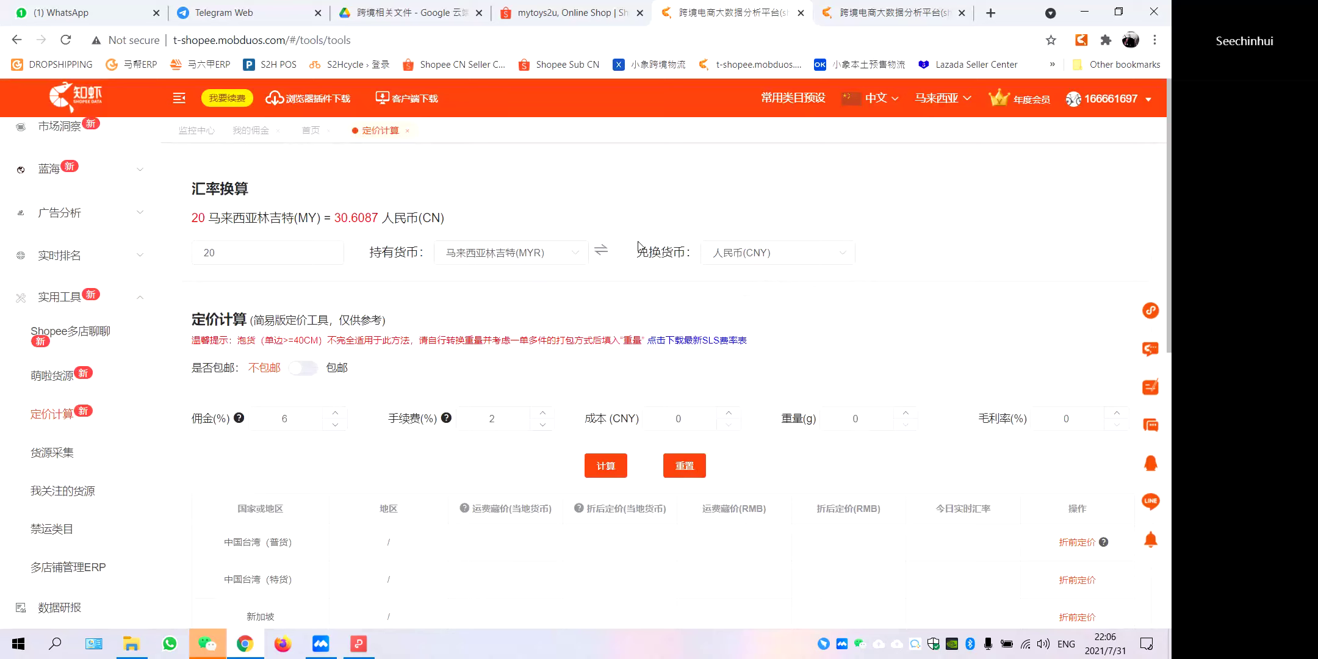
Enter a 20 CNY product cost next to the 6% commission and 2% fee, then return to Telegram.
scroll(488, 280, "down", 2)
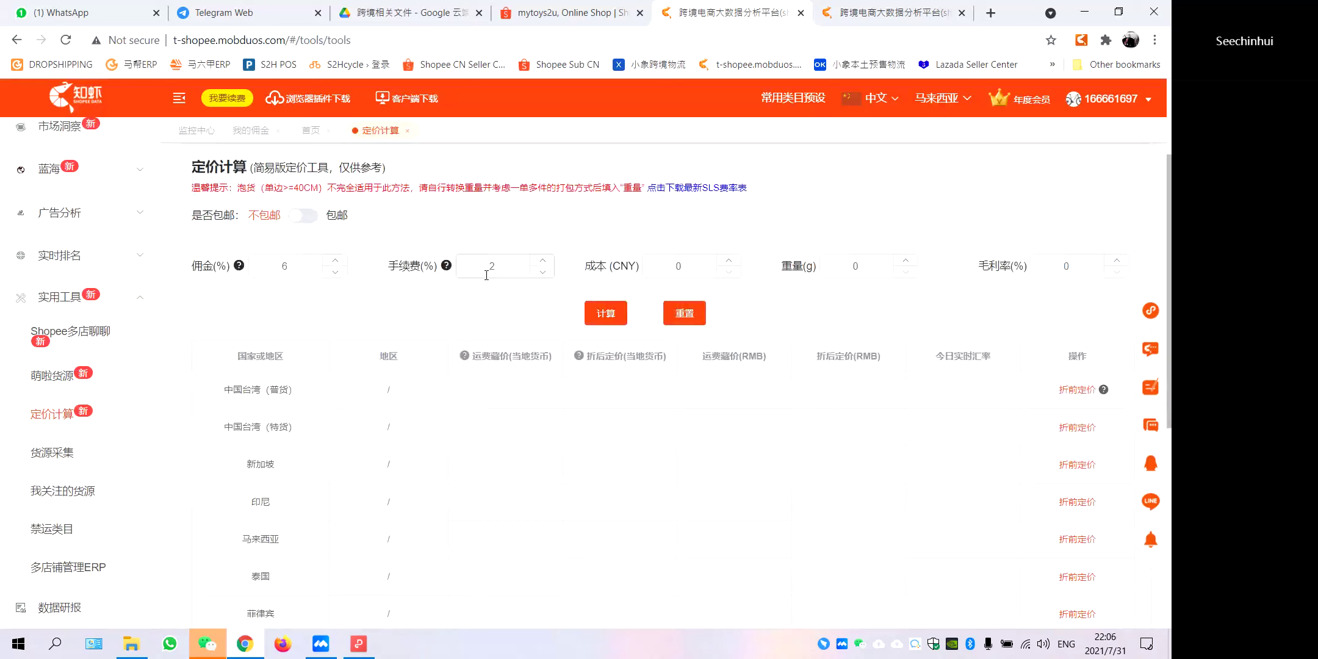
left_click(289, 268)
left_click(495, 268)
scroll(435, 214, "up", 1)
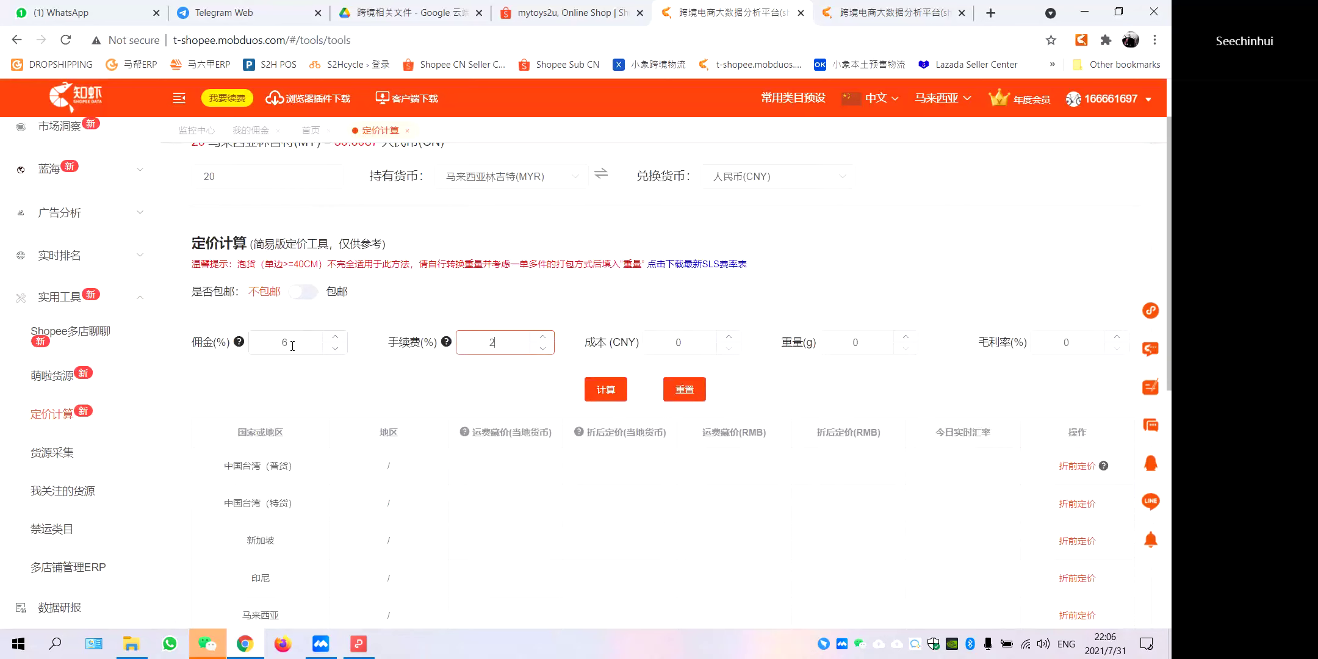
scroll(294, 343, "down", 1)
double_click(675, 271)
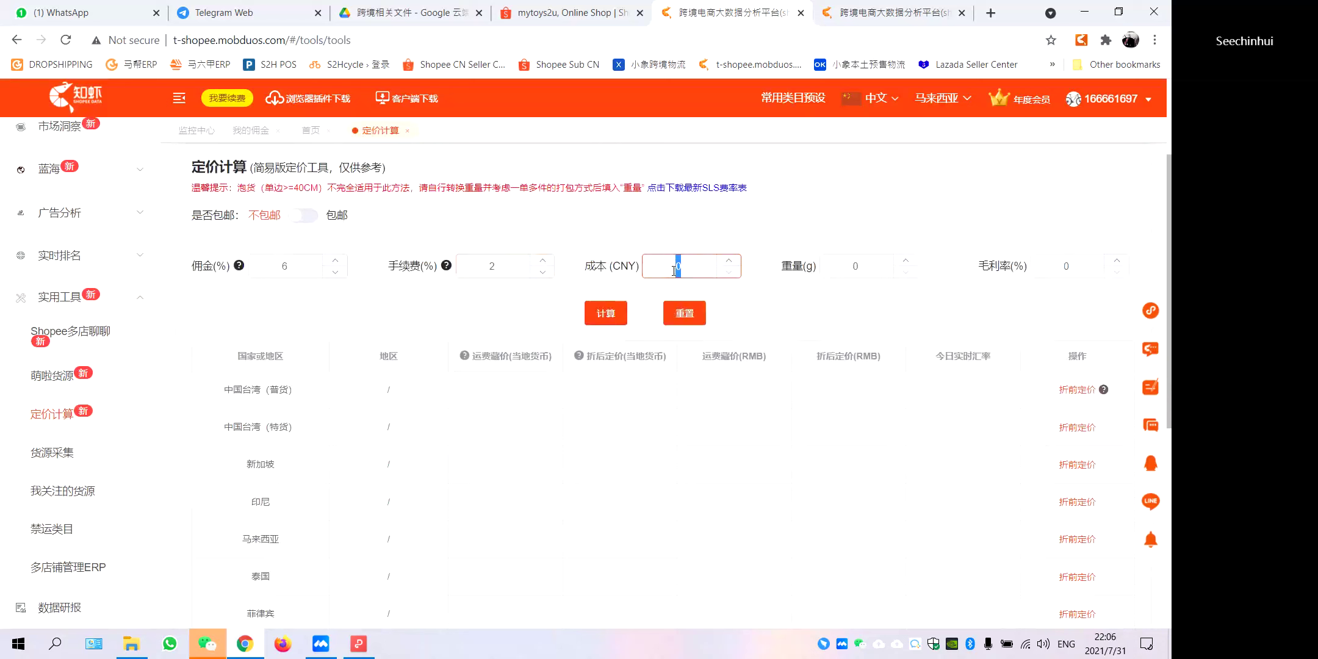
type("20")
double_click(847, 266)
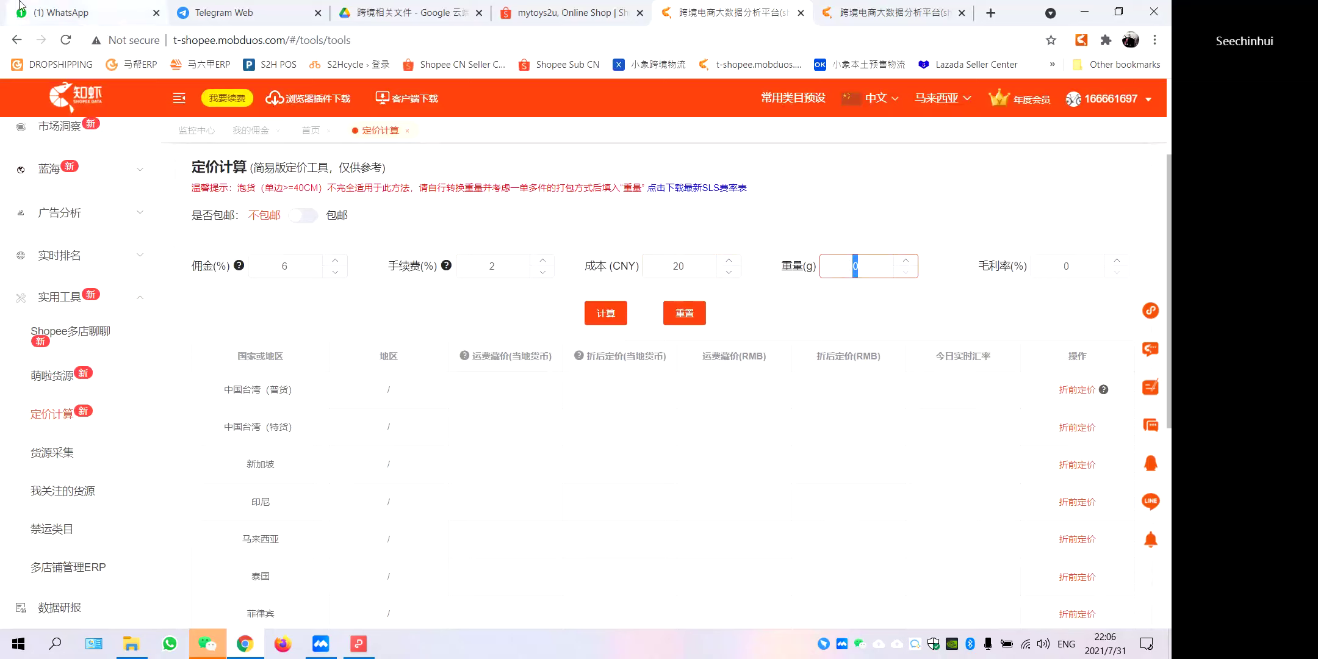
left_click(219, 12)
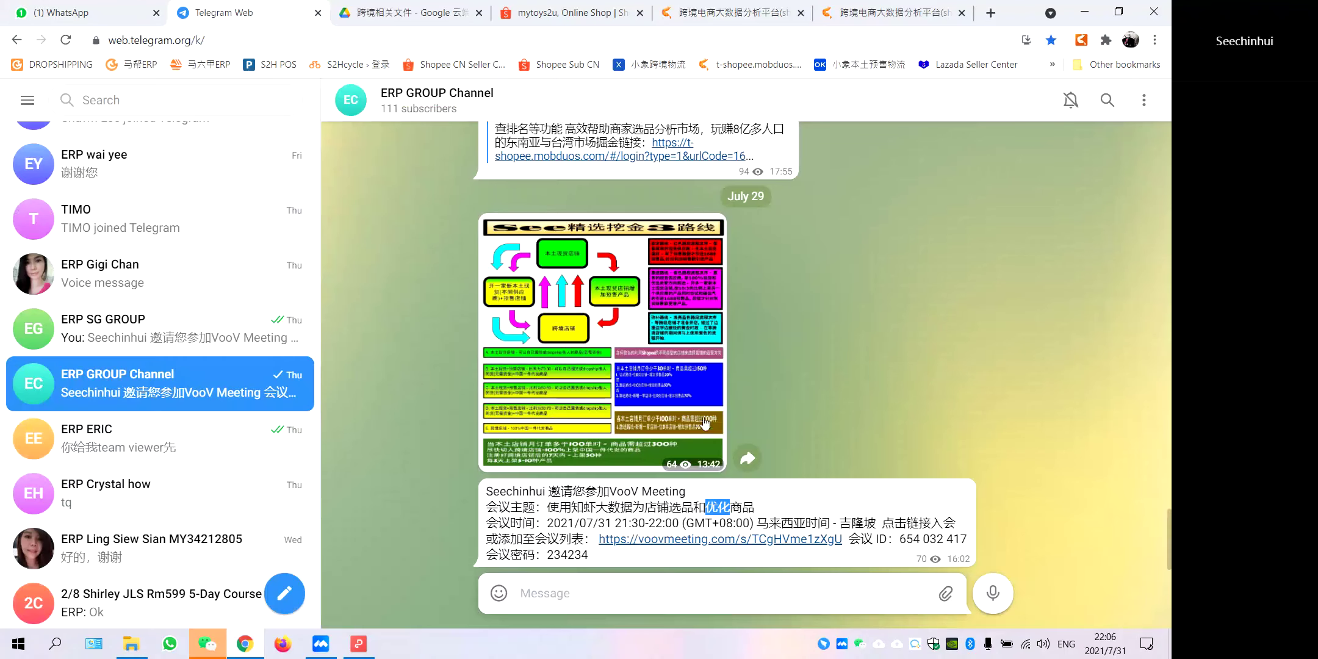
Scroll to the July 28 Shopee tips post and highlight parts of tip 1, including 和小家电.
scroll(724, 401, "up", 10)
scroll(724, 399, "up", 3)
scroll(688, 394, "down", 3)
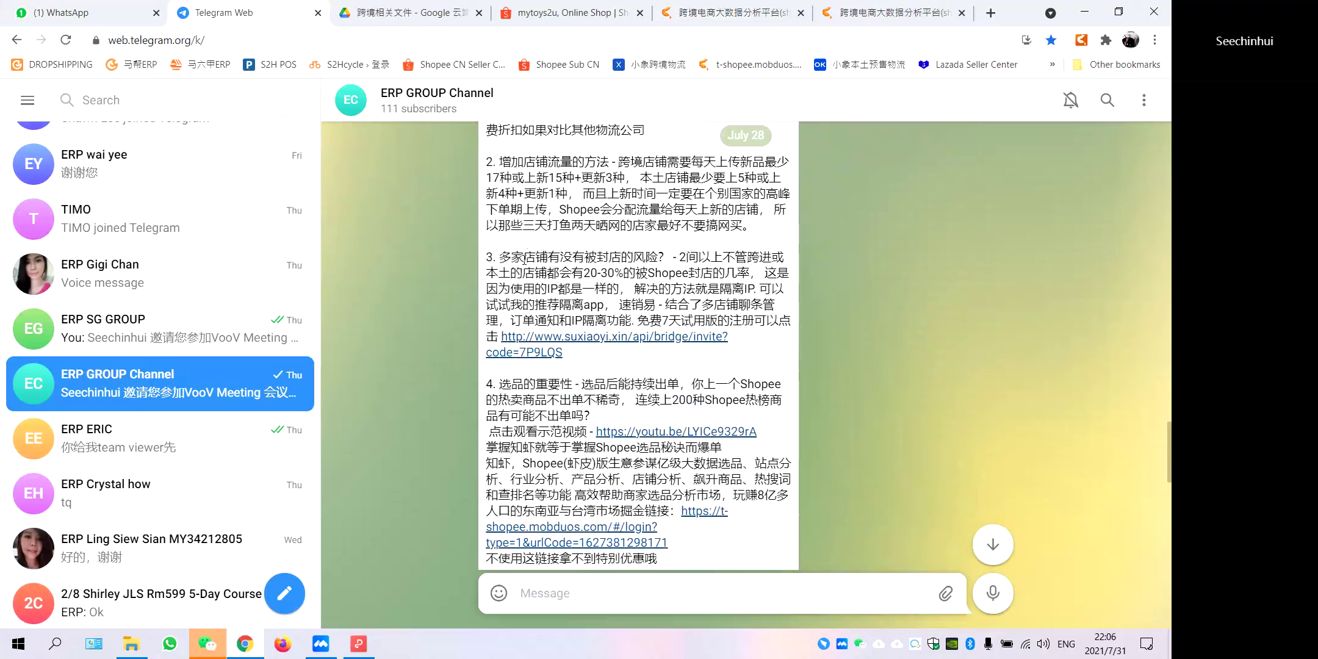
scroll(527, 260, "up", 2)
scroll(525, 261, "down", 4)
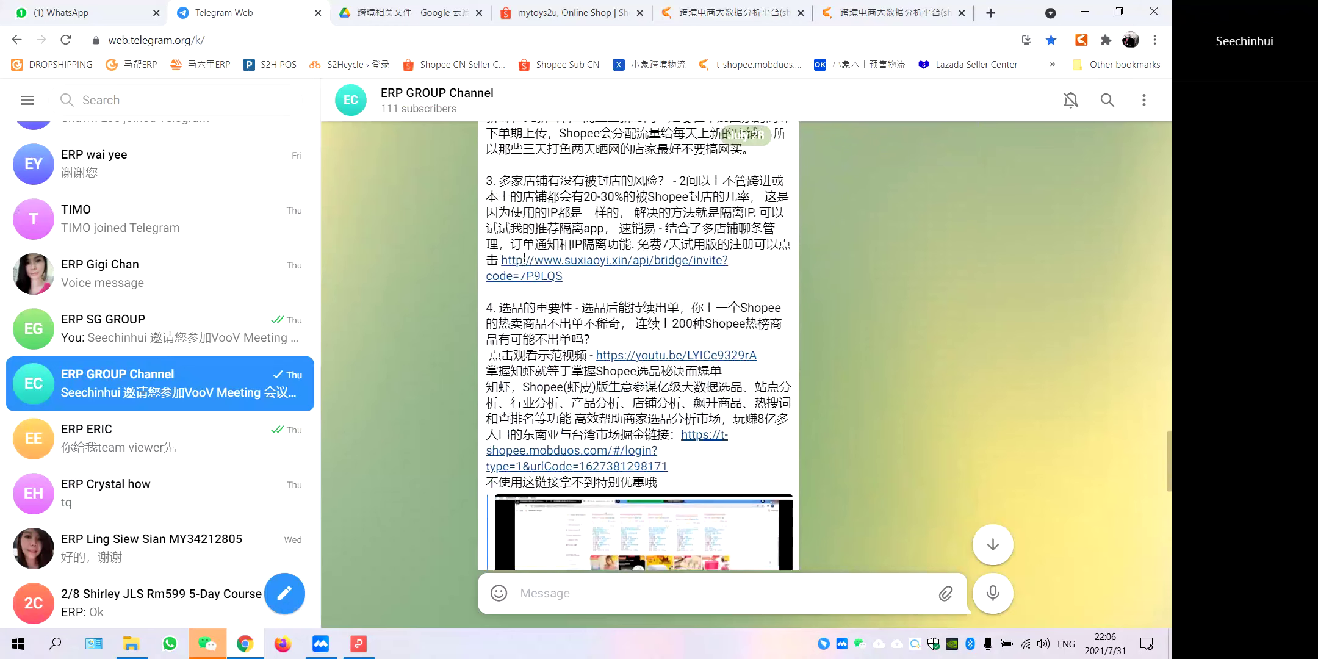
scroll(525, 261, "up", 6)
left_click_drag(502, 250, 767, 251)
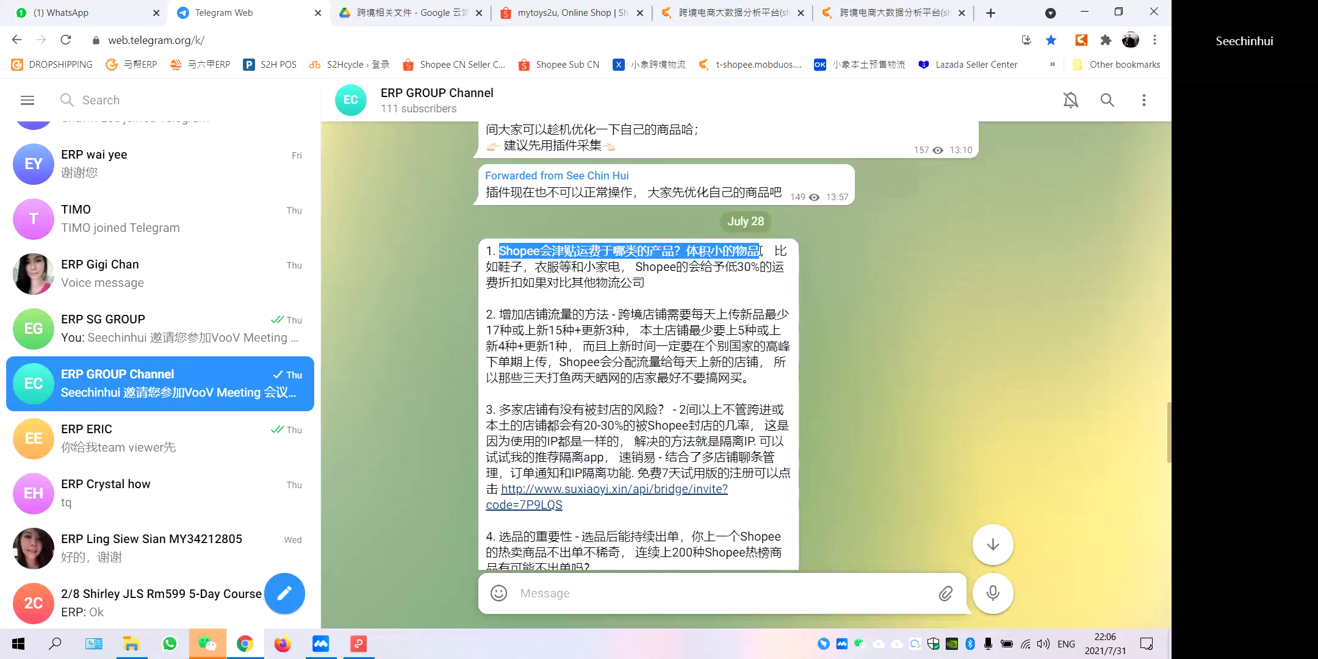
left_click_drag(623, 267, 571, 268)
left_click(508, 268)
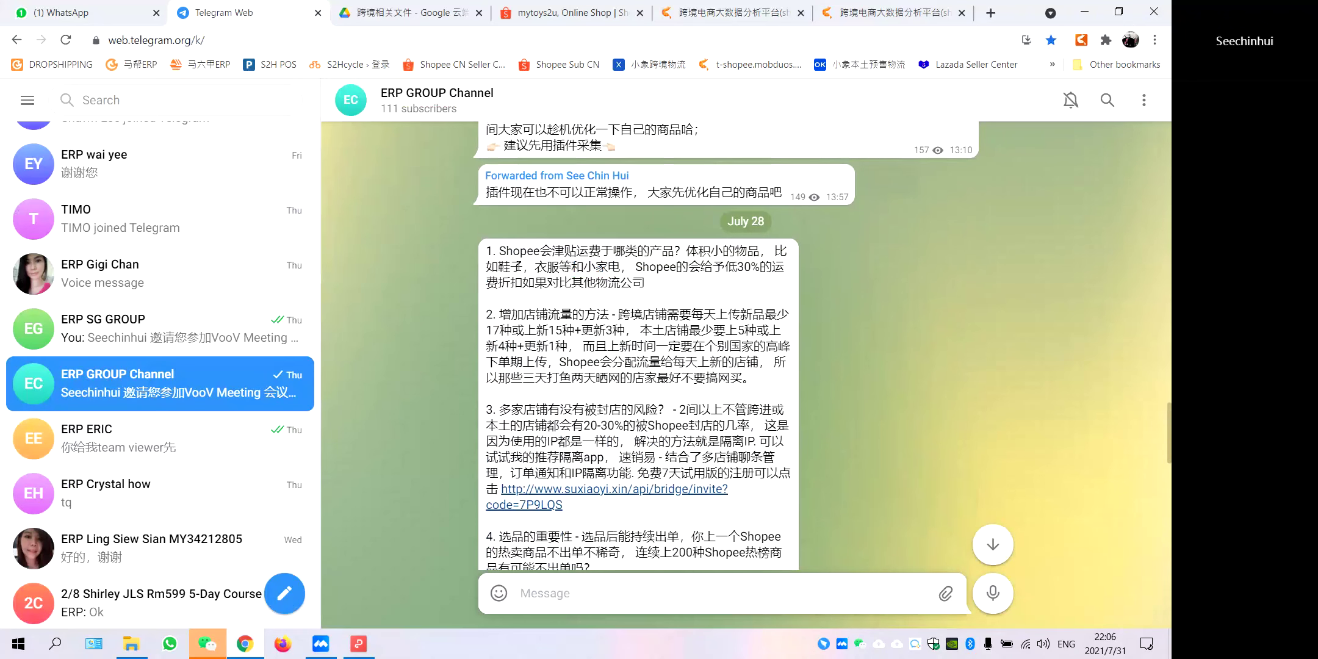
Highlight point 1 from 小家电 to 物流公司, then go back to the Shopee dashboard tab.
scroll(660, 364, "down", 1)
scroll(660, 364, "up", 3)
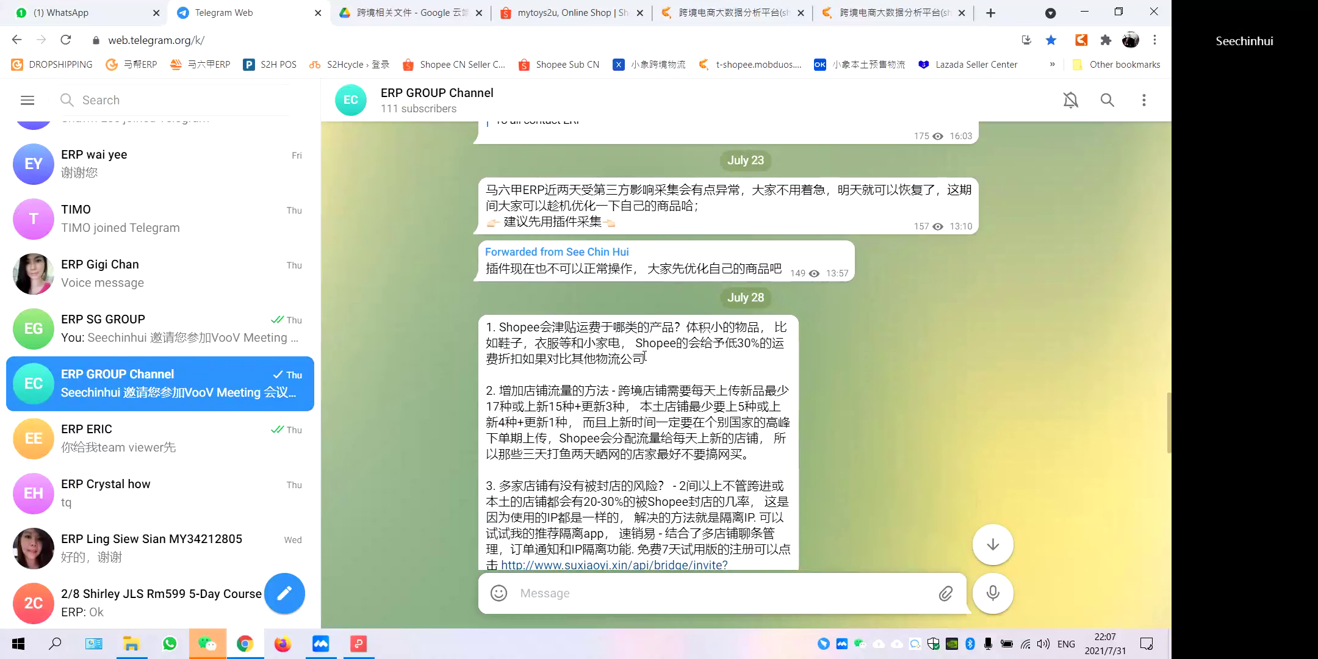
scroll(645, 357, "down", 3)
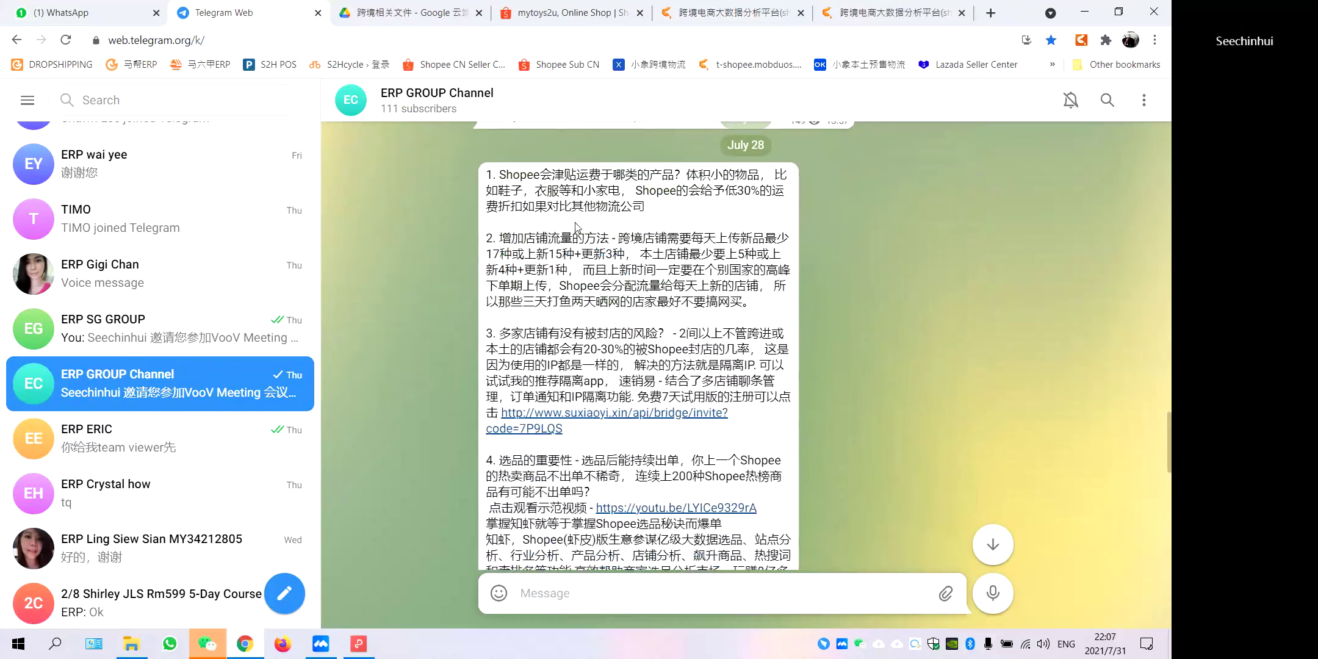
left_click_drag(500, 175, 654, 214)
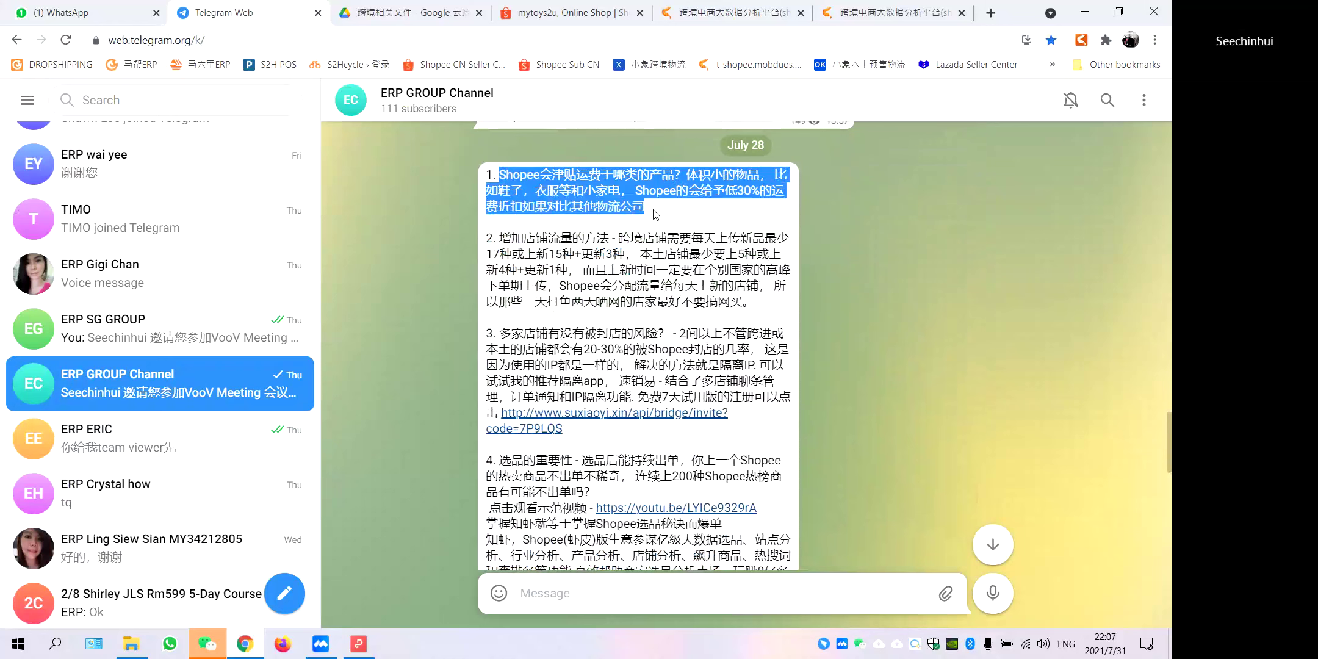
scroll(618, 267, "up", 1)
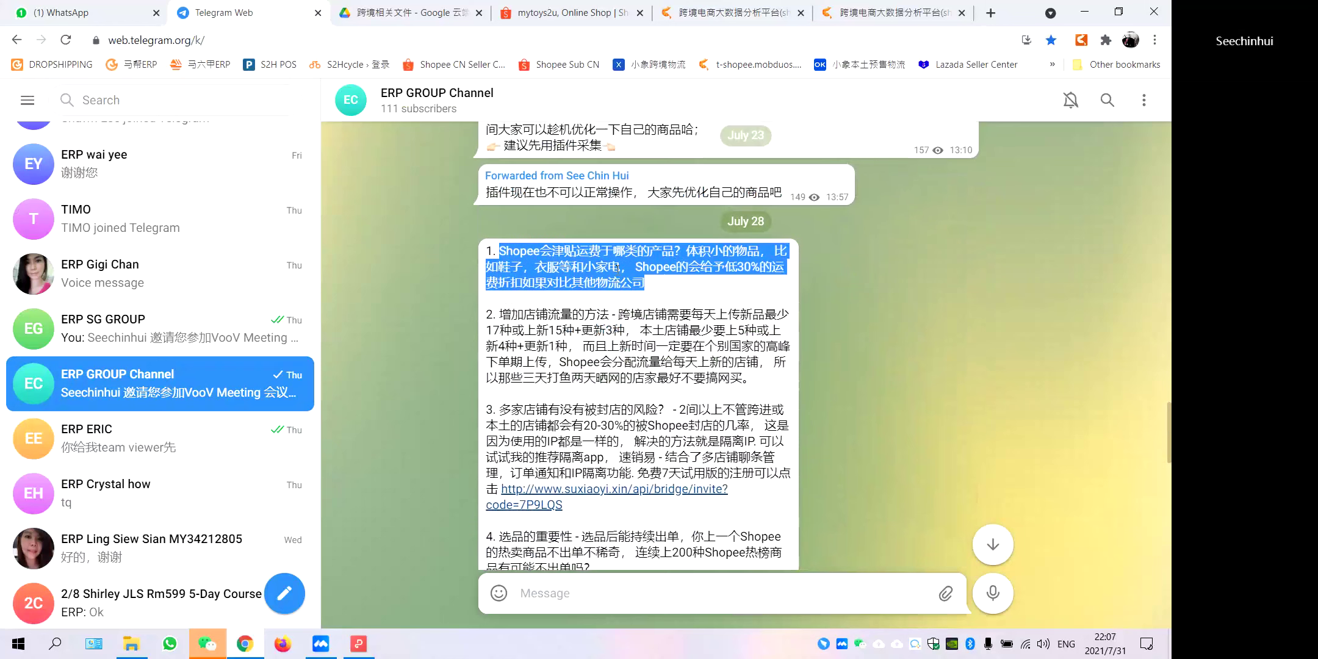
left_click(654, 284)
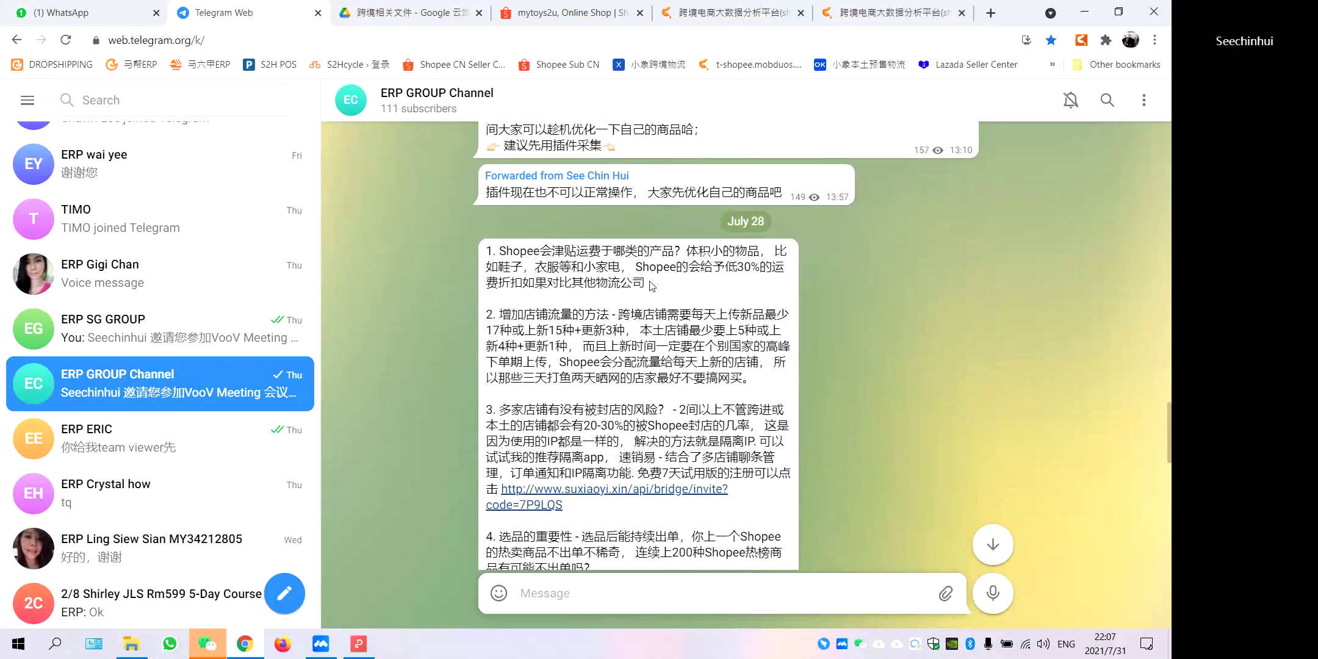
left_click_drag(642, 282, 584, 267)
left_click(894, 21)
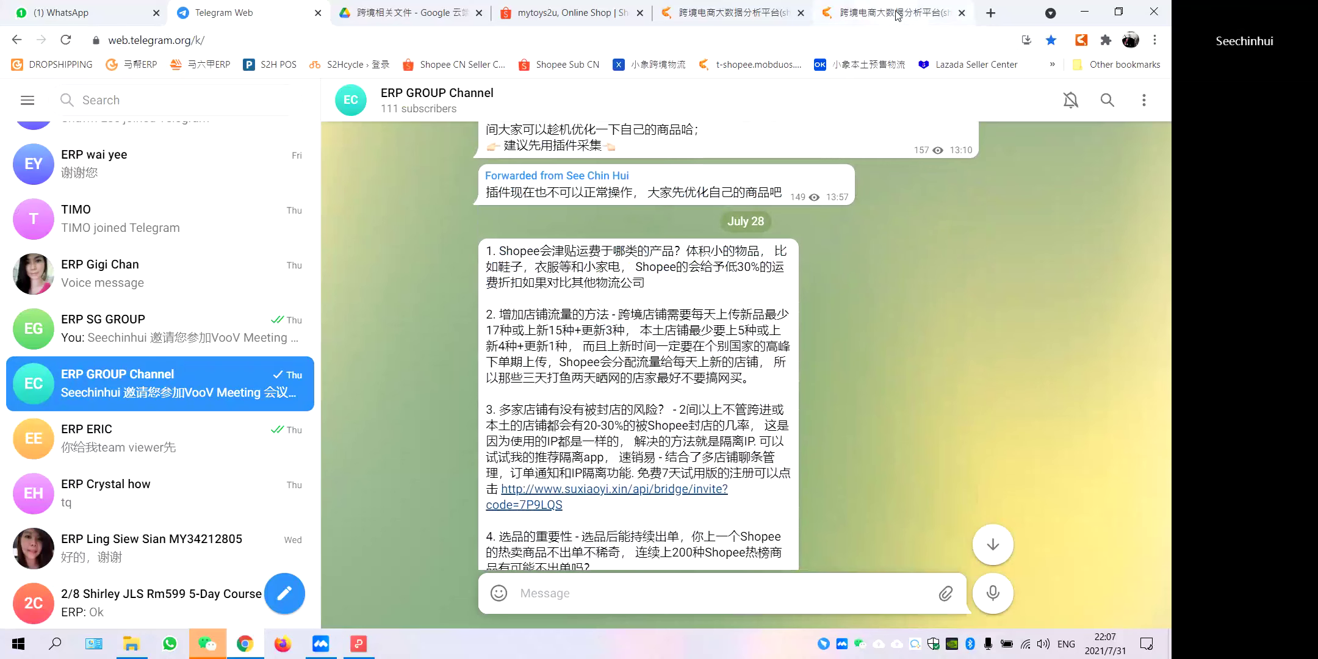
Enter 80 g weight and 20% gross margin and calculate, giving Malaysia 19.82 MYR (30.33 RMB).
left_click(726, 13)
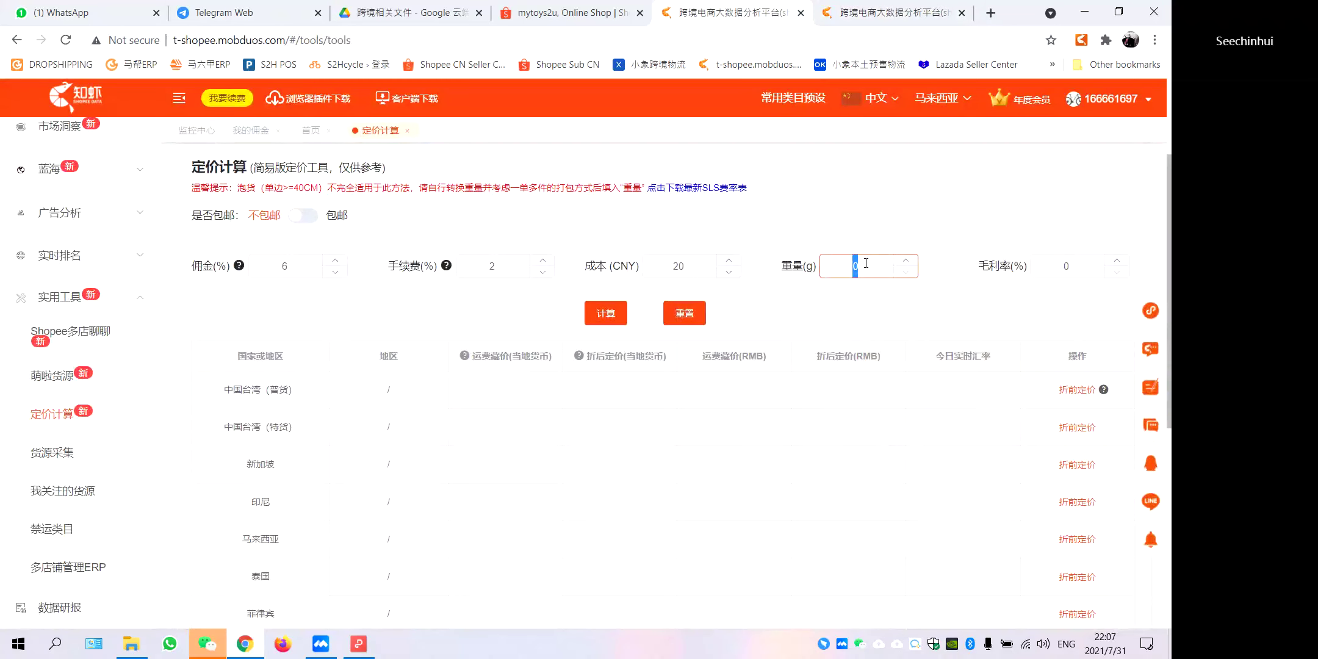
type("80")
left_click(1065, 276)
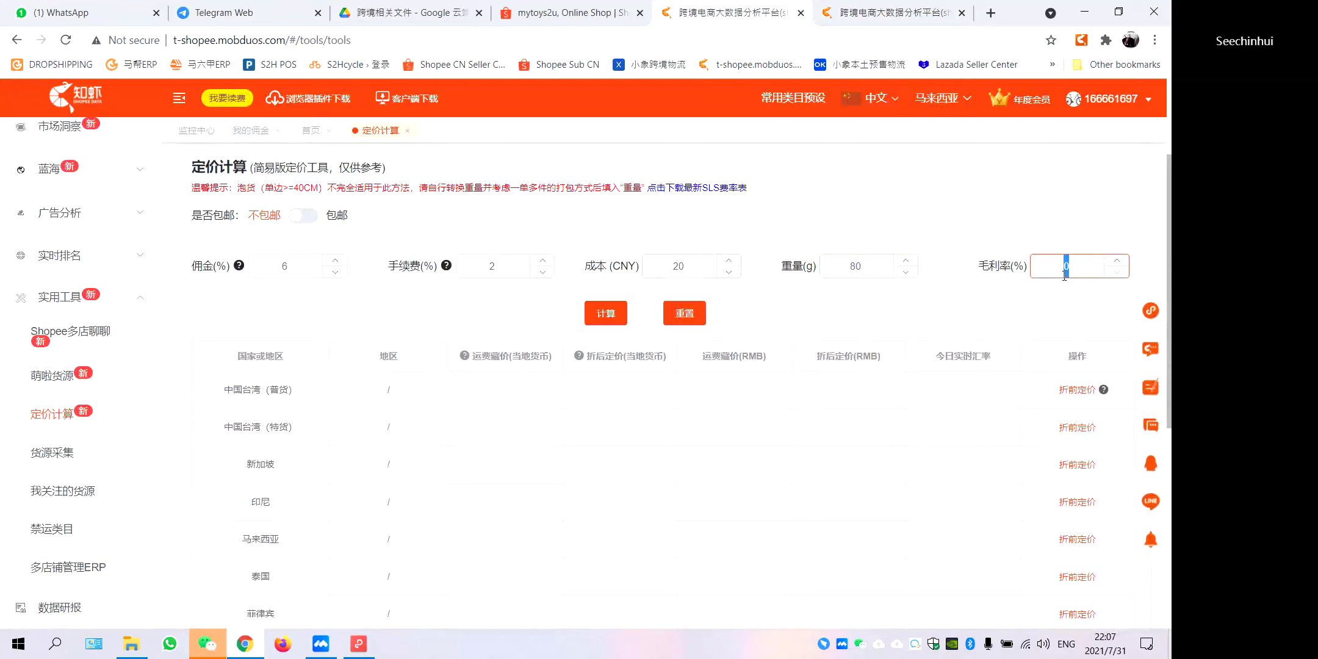
type("20")
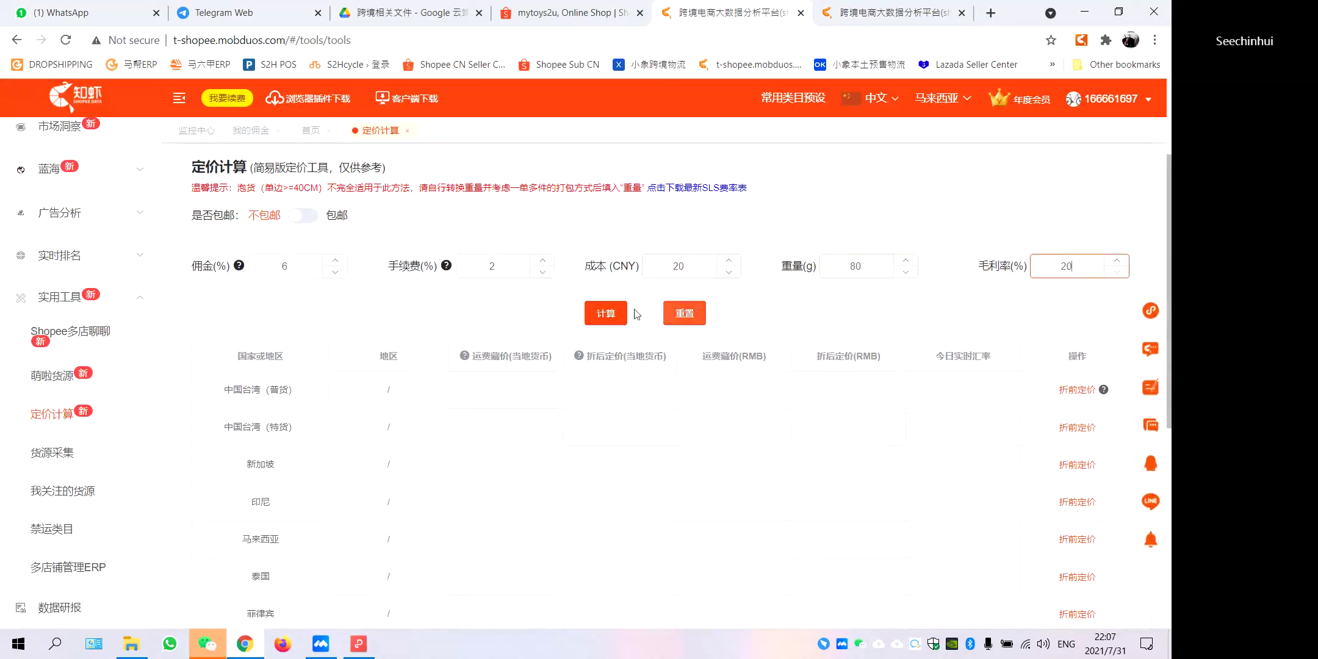
left_click(606, 313)
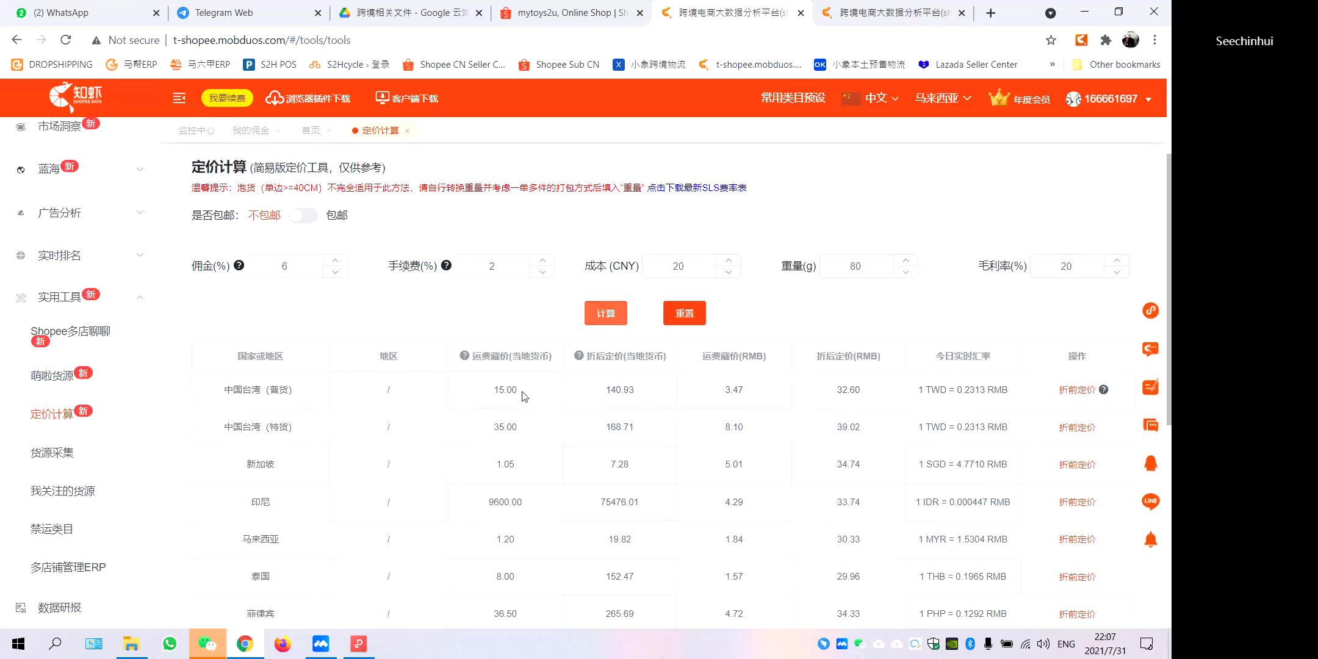
scroll(516, 378, "down", 1)
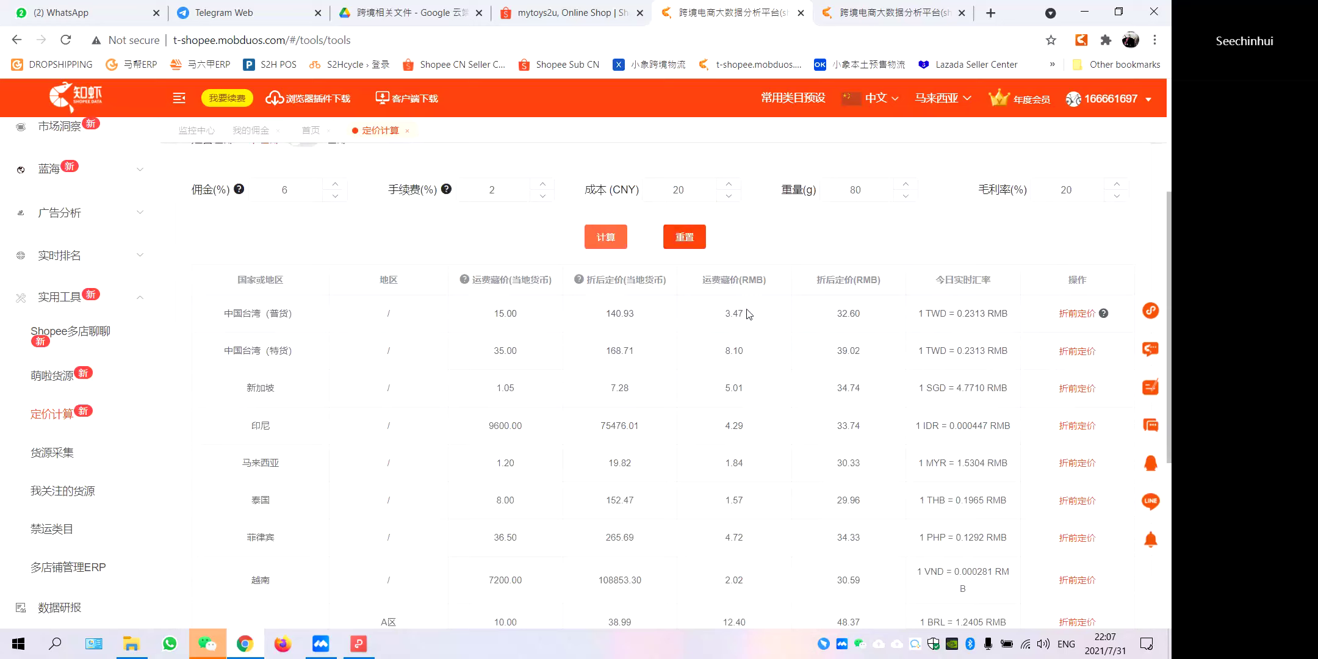
scroll(757, 322, "down", 1)
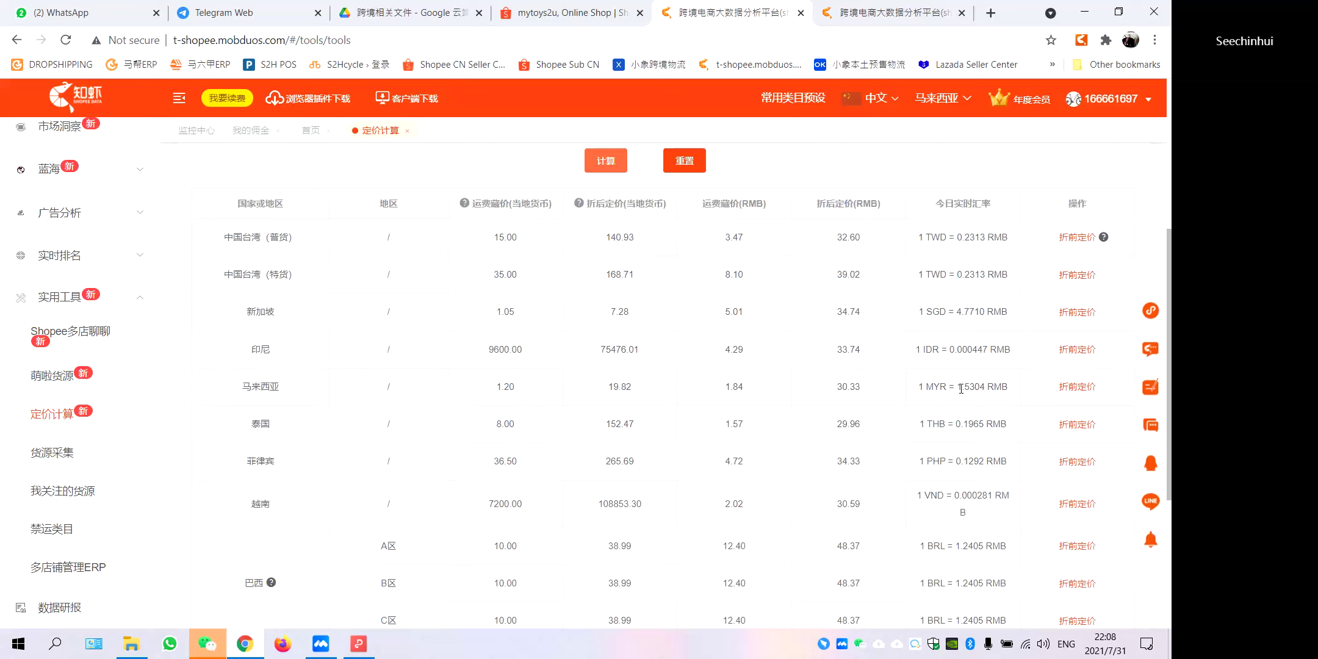
Show Malaysia's 折前定价 prices for 5折 to 9折 discounts, collapsing and reopening the breakdown.
left_click(1078, 391)
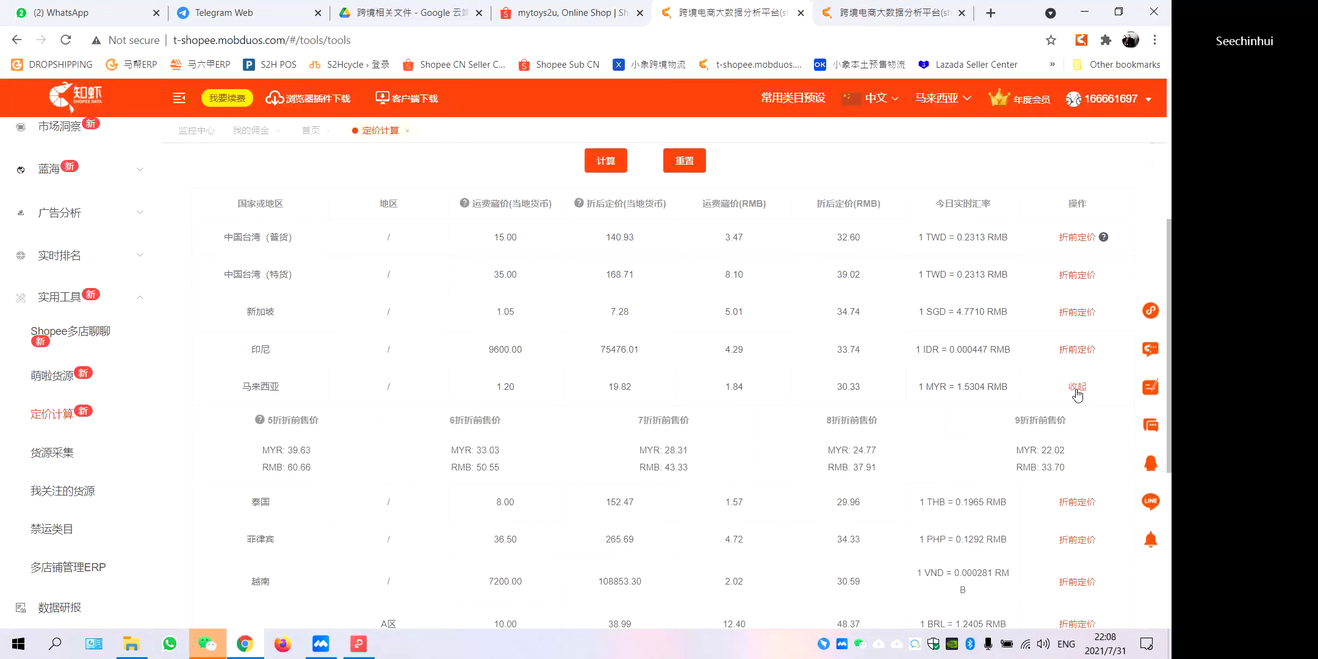
scroll(1077, 391, "down", 1)
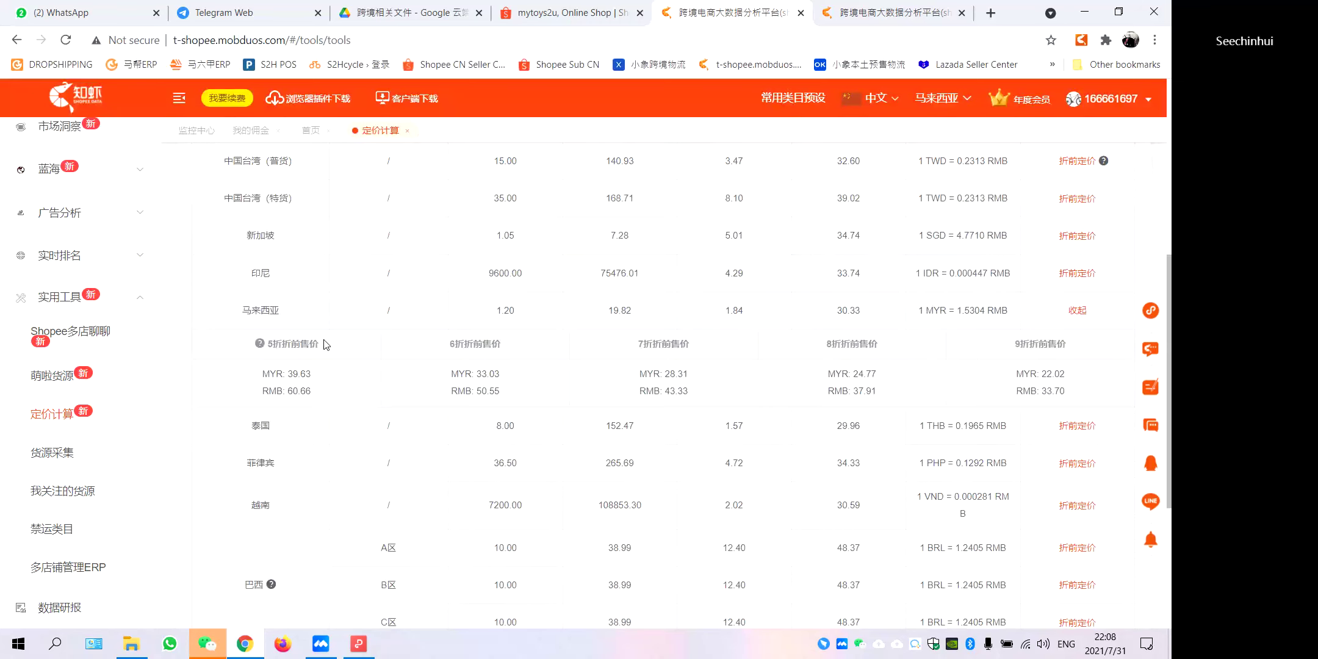
left_click(1081, 312)
left_click(1082, 313)
Scroll through the pricing results, then open 萌啦货源 sourcing from the sidebar in a new tab.
scroll(1063, 386, "up", 2)
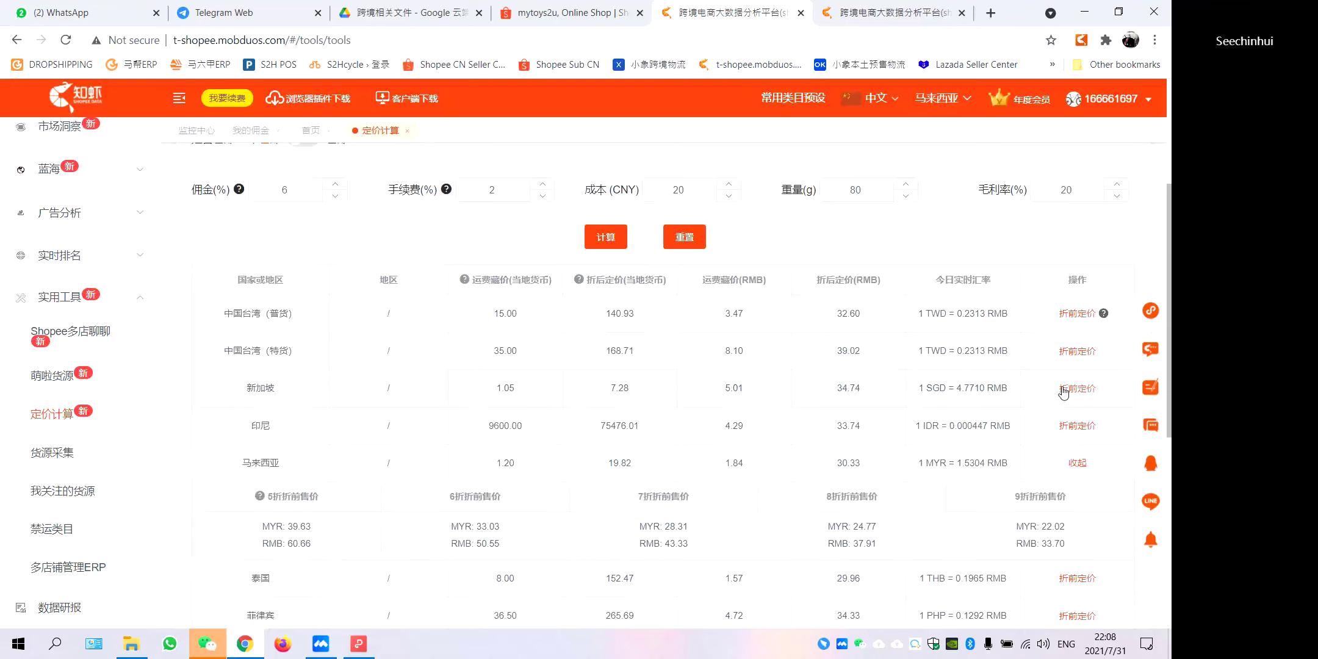
scroll(1063, 387, "down", 1)
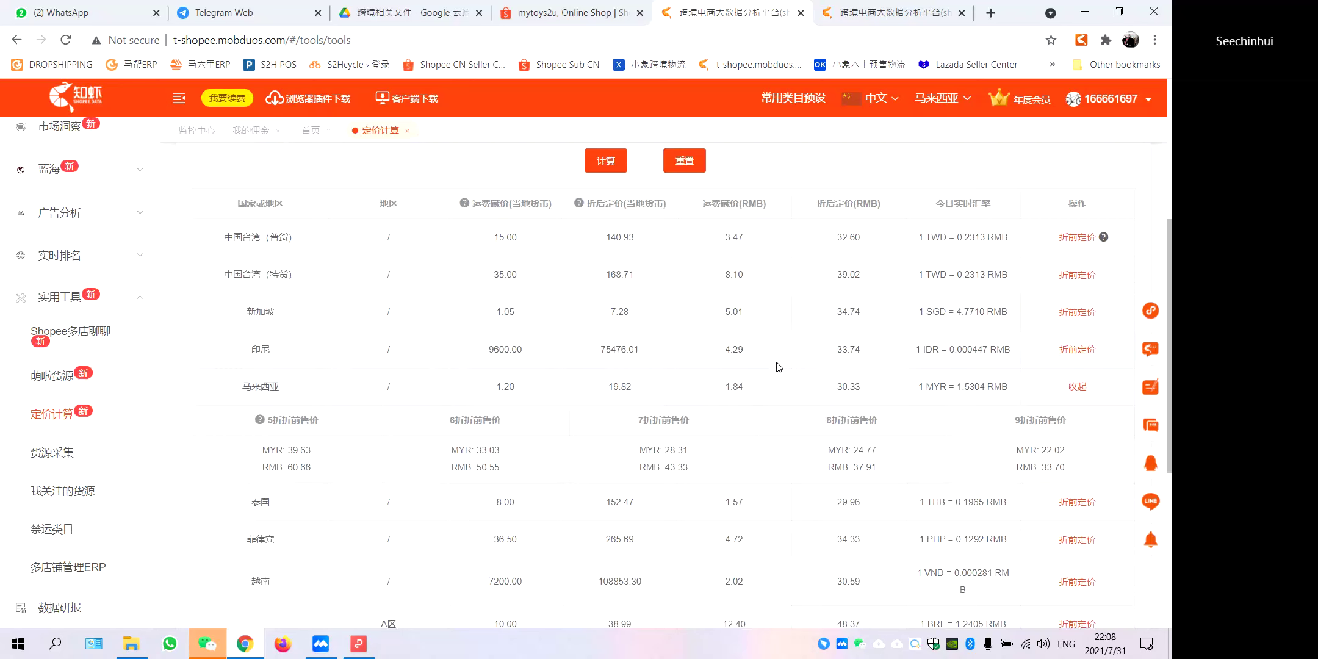
scroll(782, 367, "down", 1)
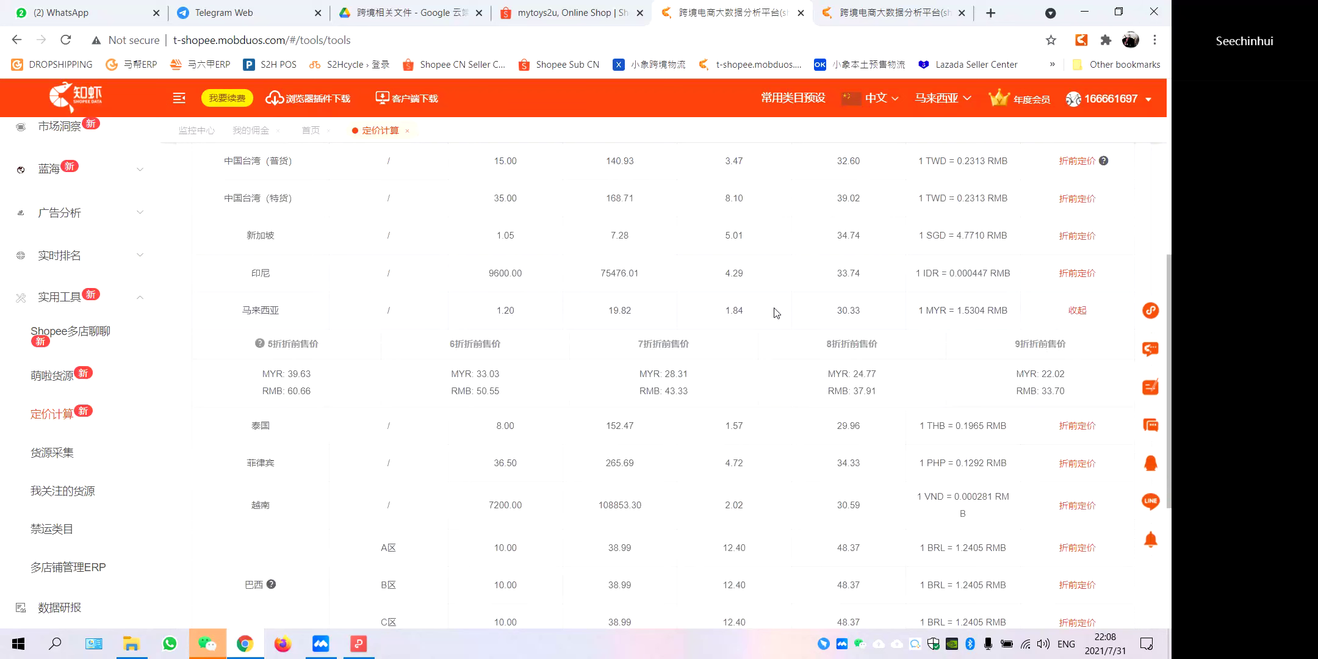
scroll(777, 313, "down", 4)
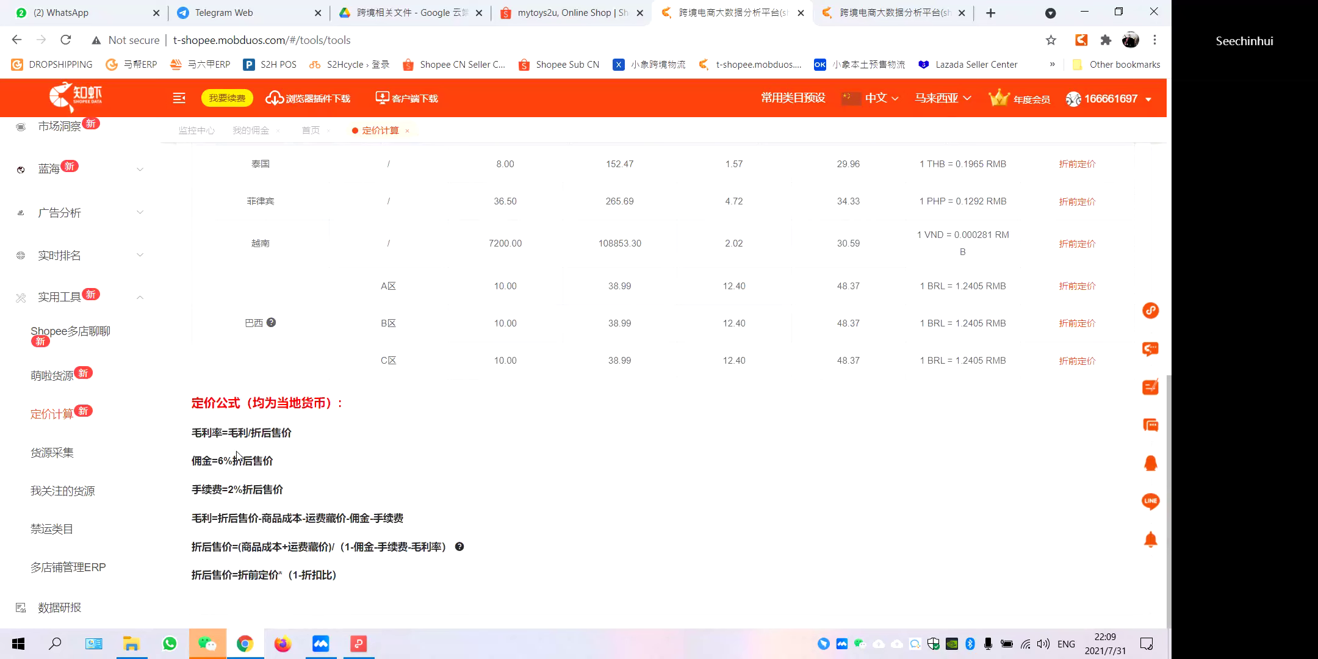
scroll(238, 457, "up", 1)
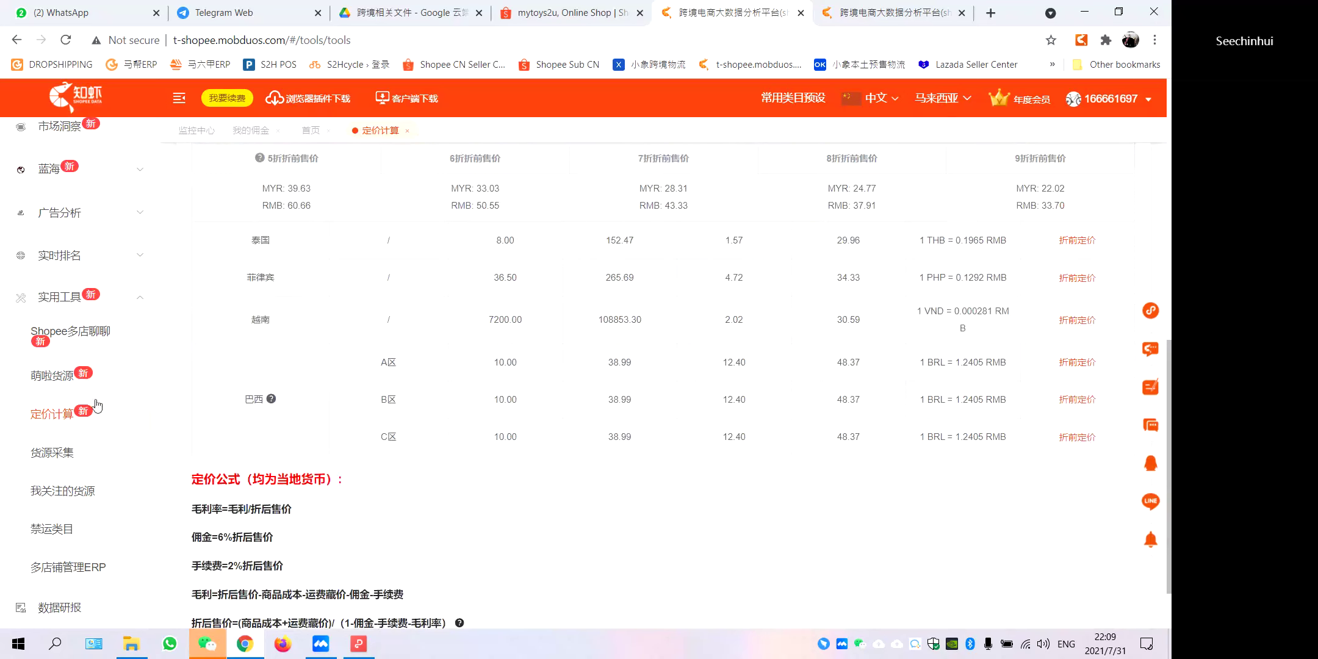
left_click(61, 377)
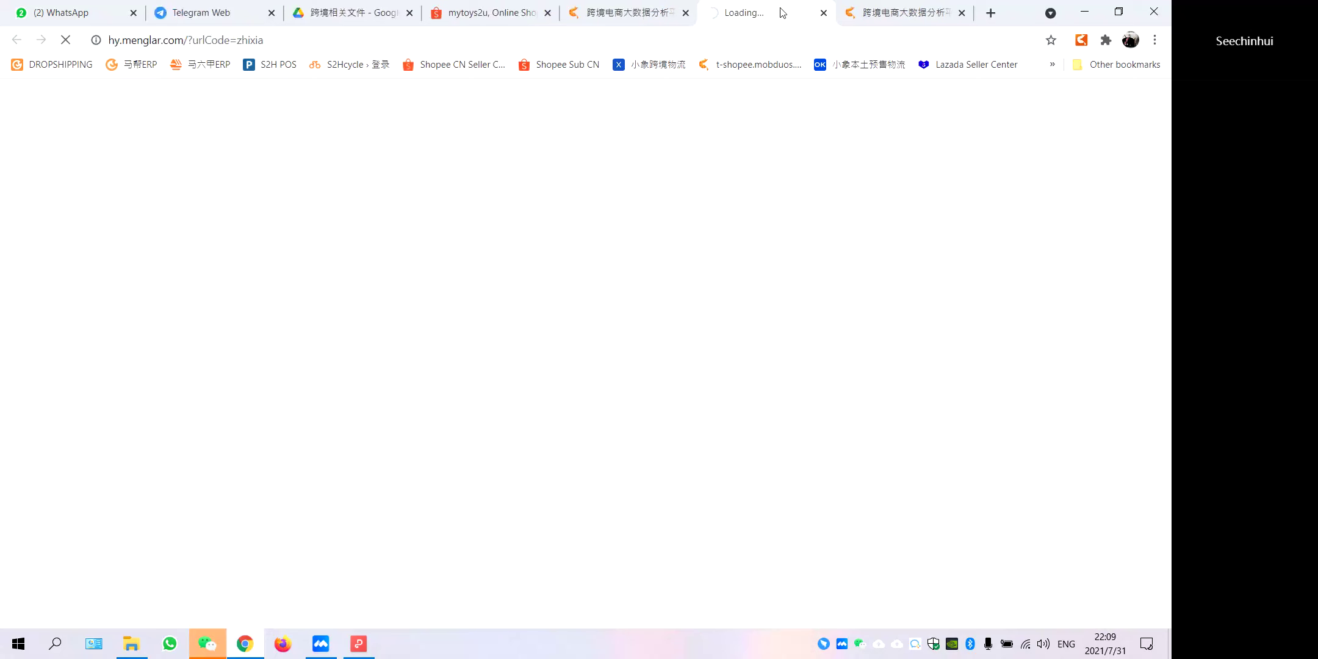
Let the 萌啦货源 homepage finish loading and scroll over its product categories.
left_click(668, 25)
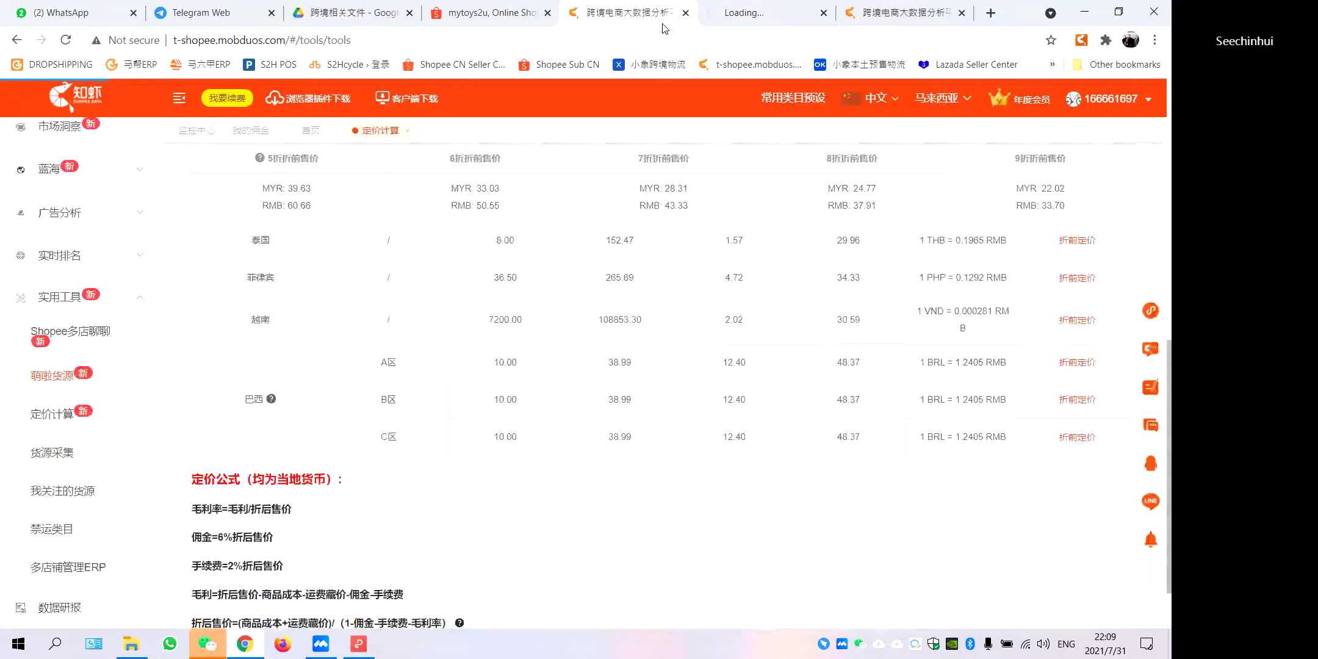
left_click(767, 13)
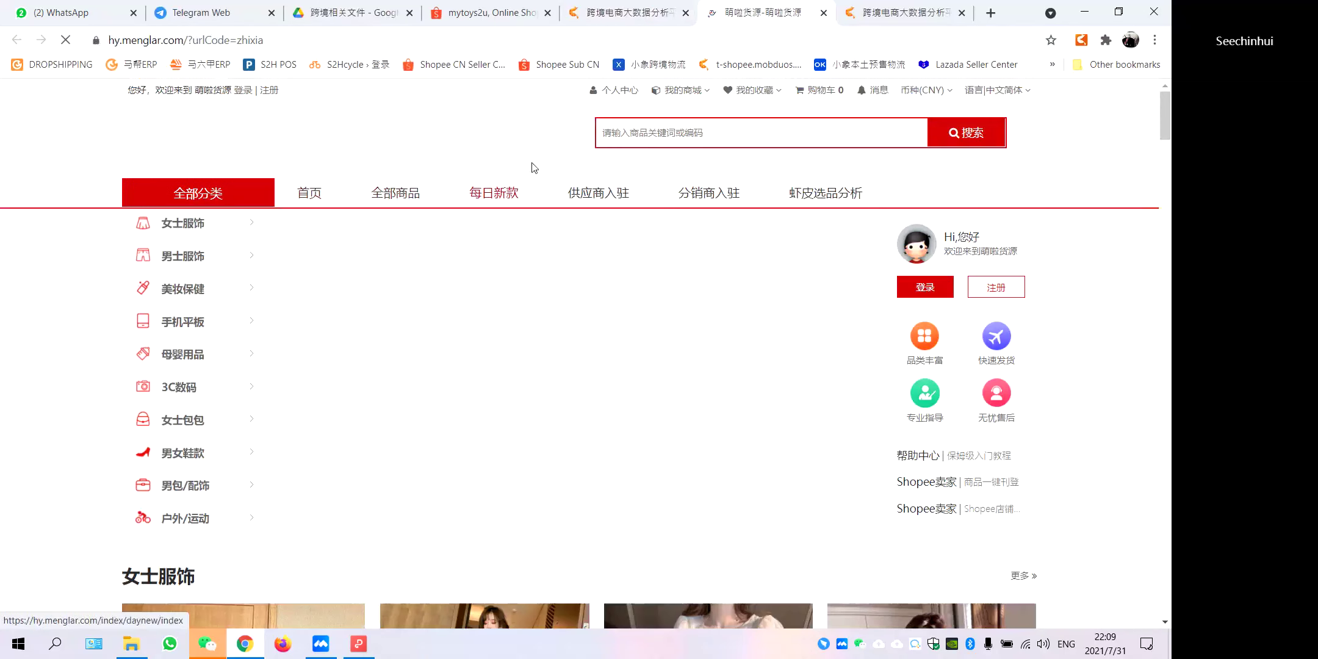
scroll(797, 425, "down", 8)
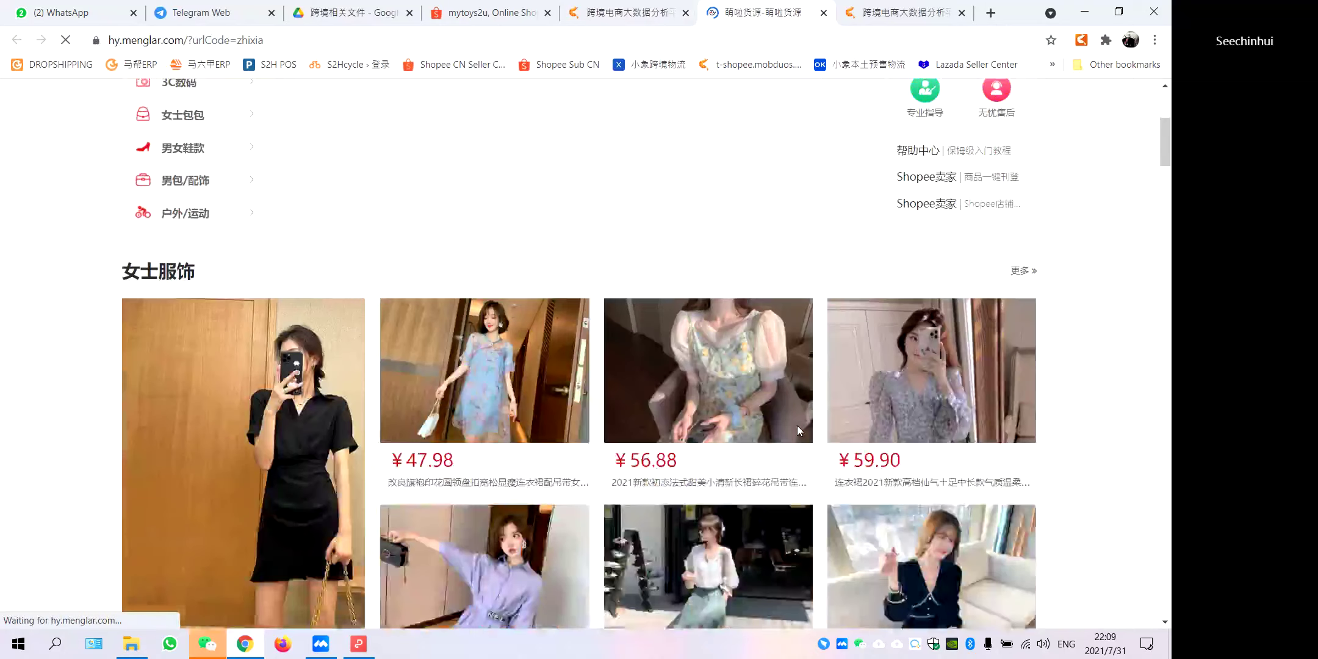
scroll(799, 431, "up", 8)
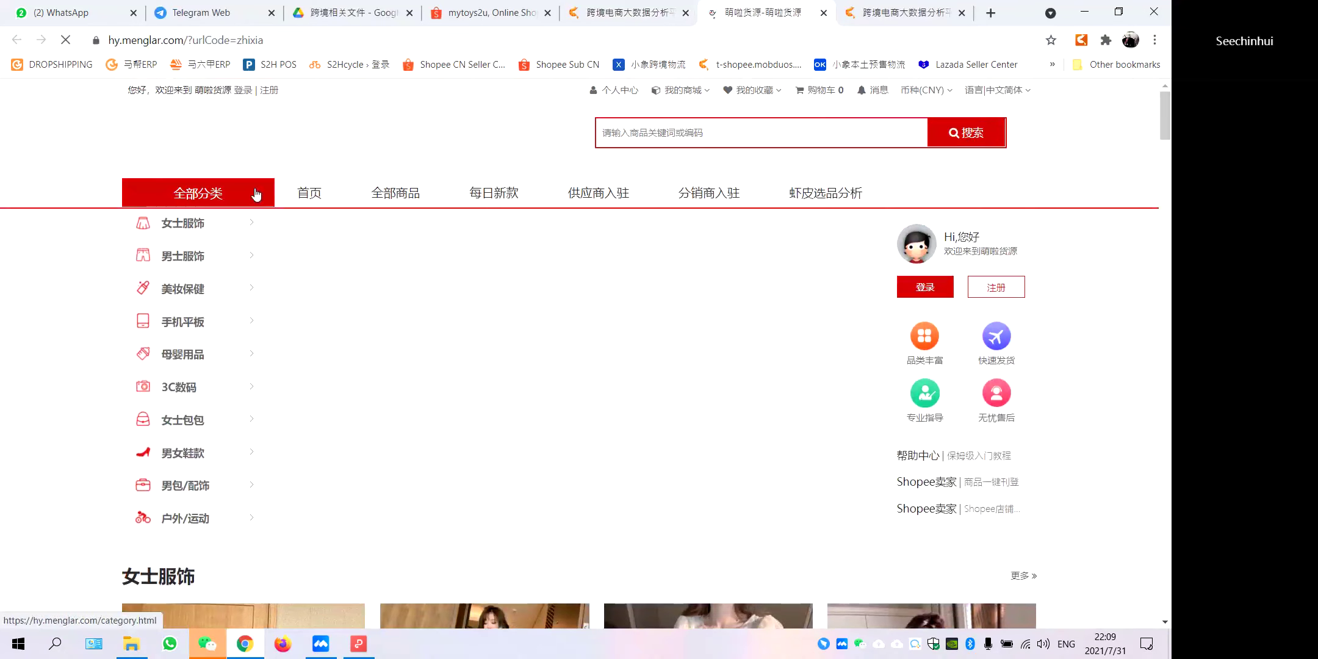
scroll(165, 330, "down", 5)
scroll(165, 330, "up", 5)
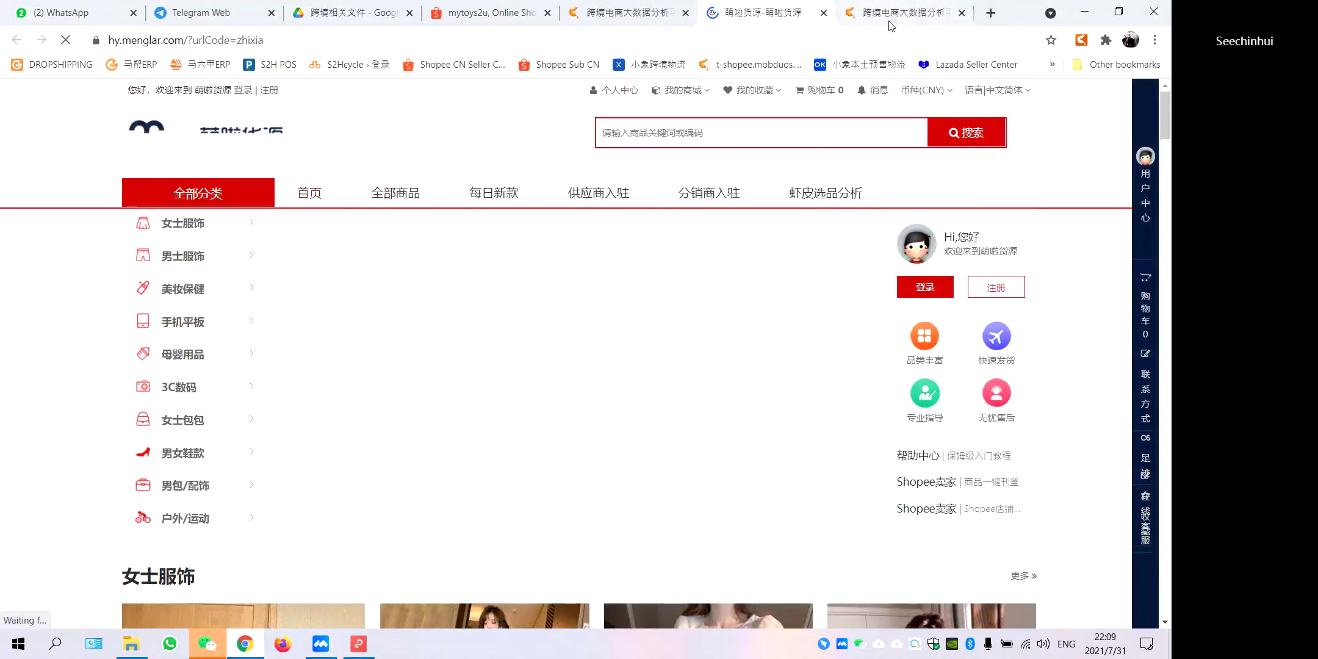
Cycle through the Zhixia, Telegram and mytoys2u tabs back to Zhixia's pricing formulas.
left_click(916, 17)
left_click(184, 13)
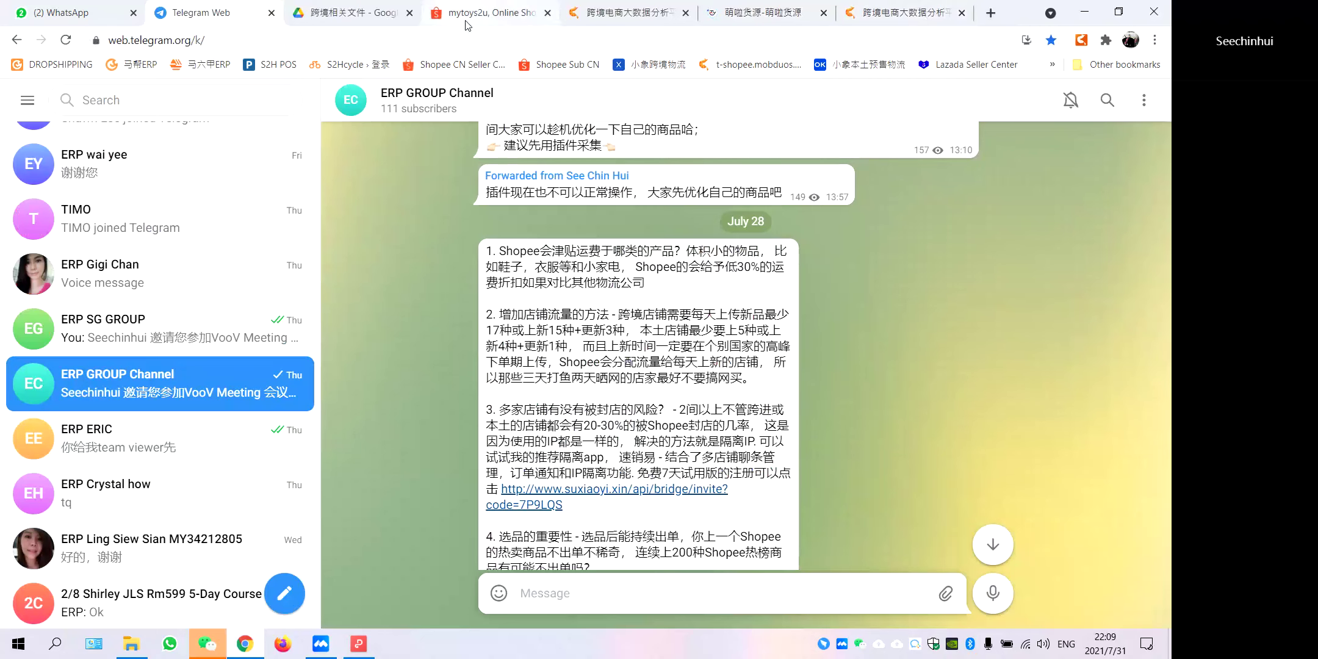
left_click(489, 14)
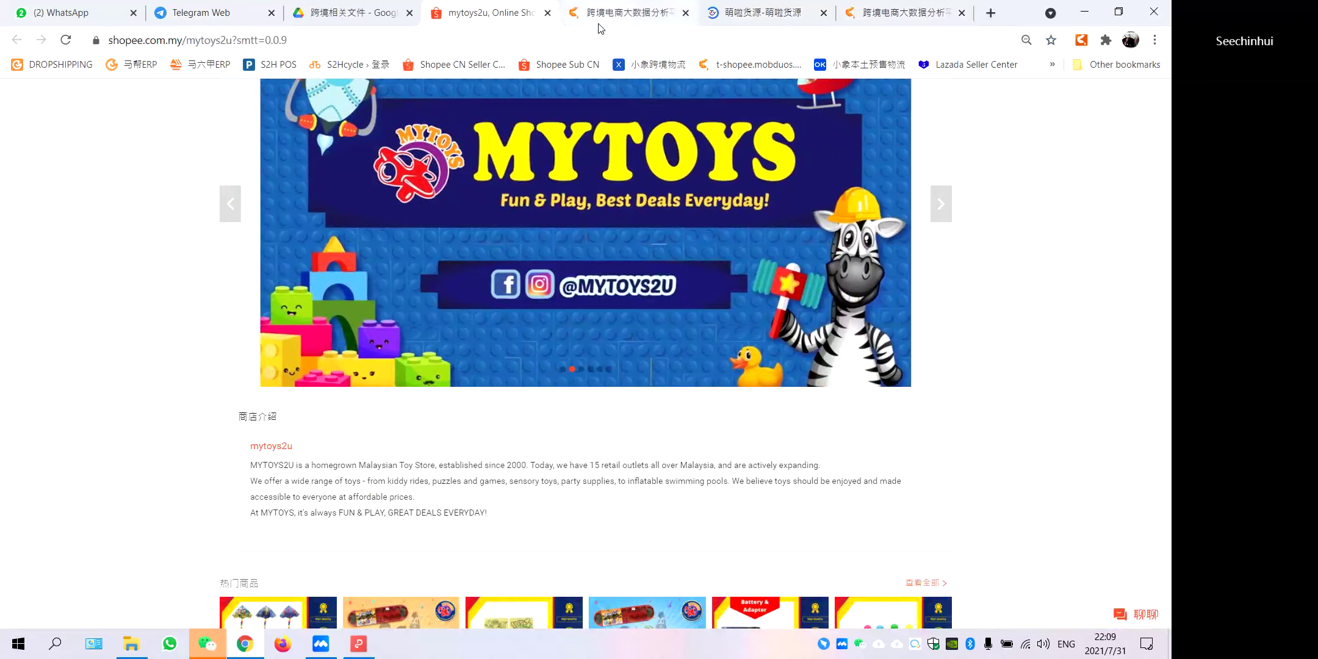
left_click(616, 13)
scroll(121, 368, "down", 1)
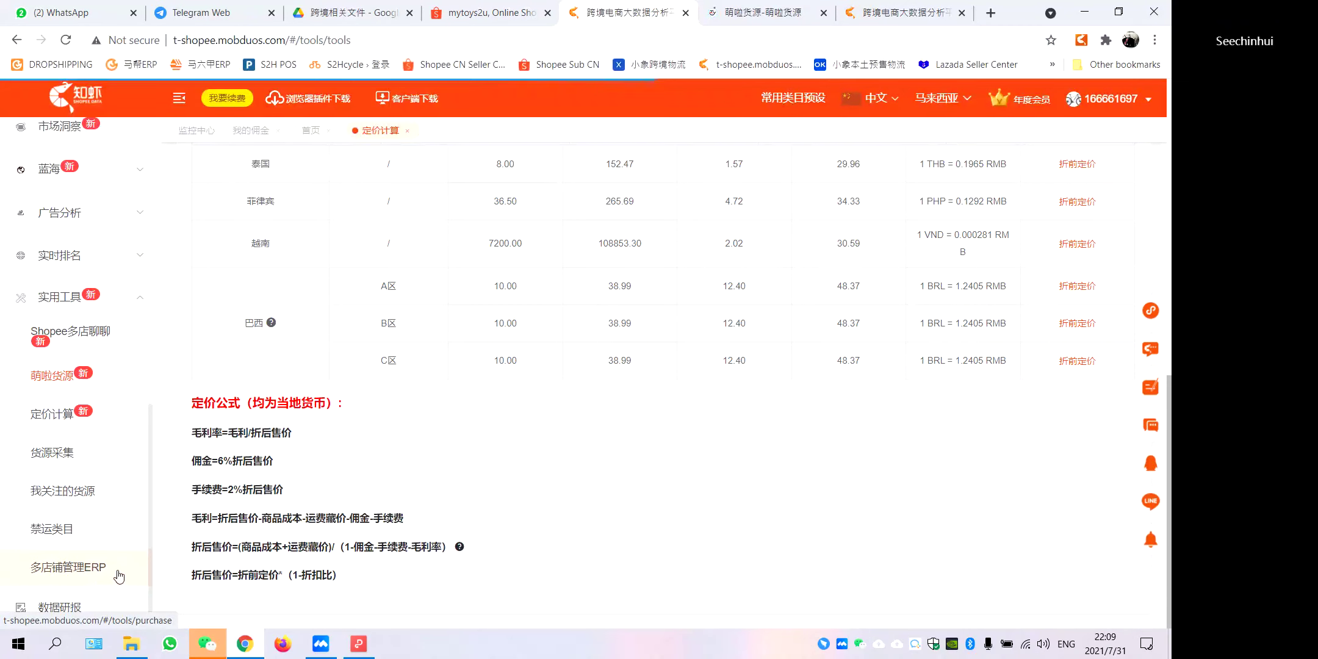
scroll(815, 465, "up", 10)
scroll(815, 465, "down", 5)
scroll(814, 465, "down", 1)
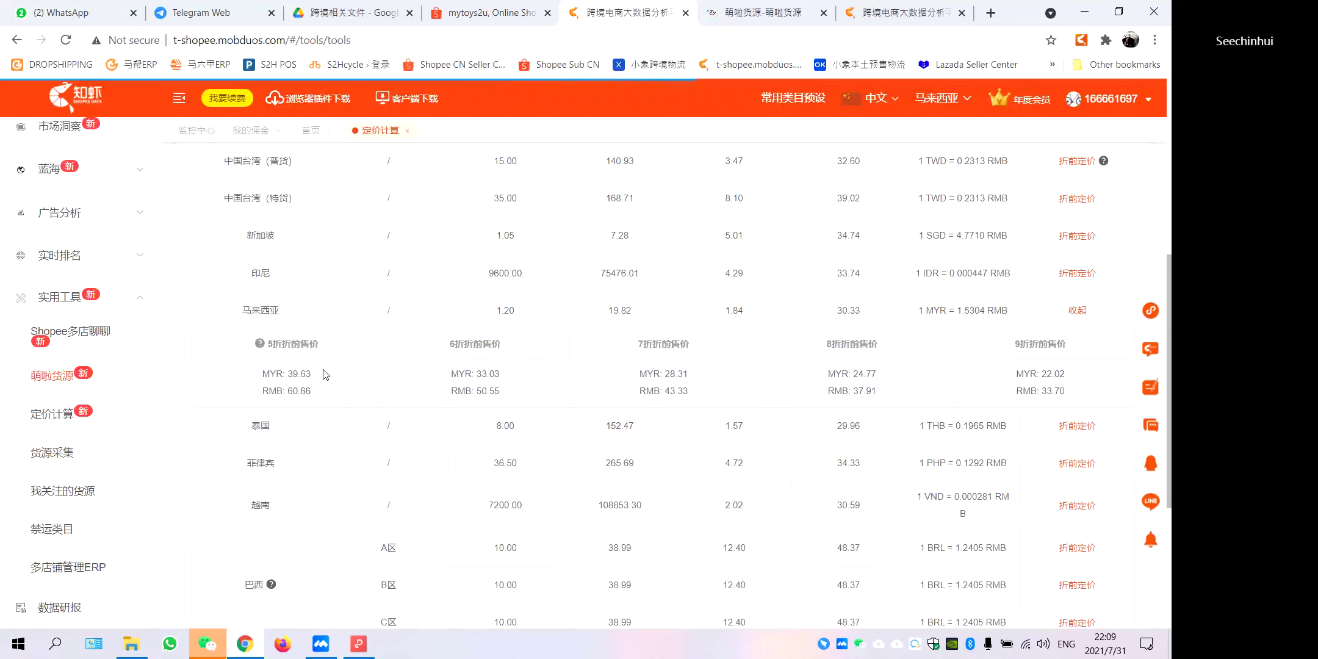
scroll(85, 380, "down", 7)
scroll(85, 379, "up", 13)
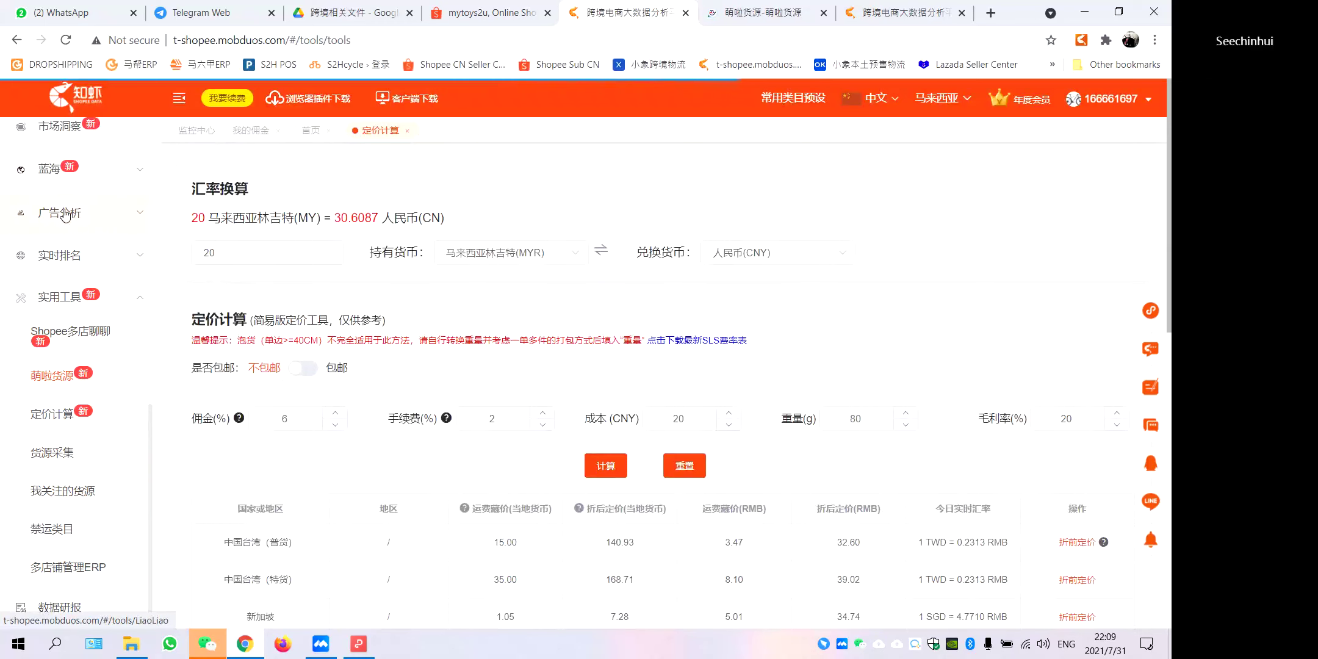
scroll(69, 216, "up", 5)
scroll(69, 216, "down", 5)
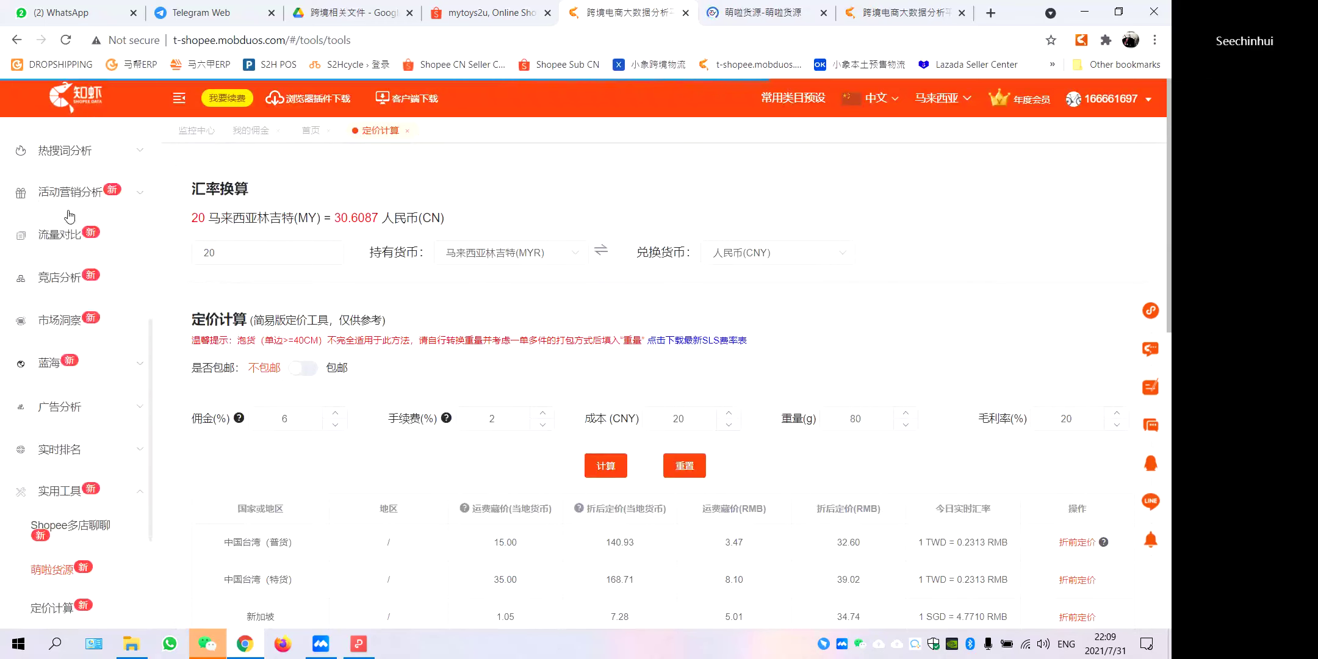
scroll(69, 216, "up", 5)
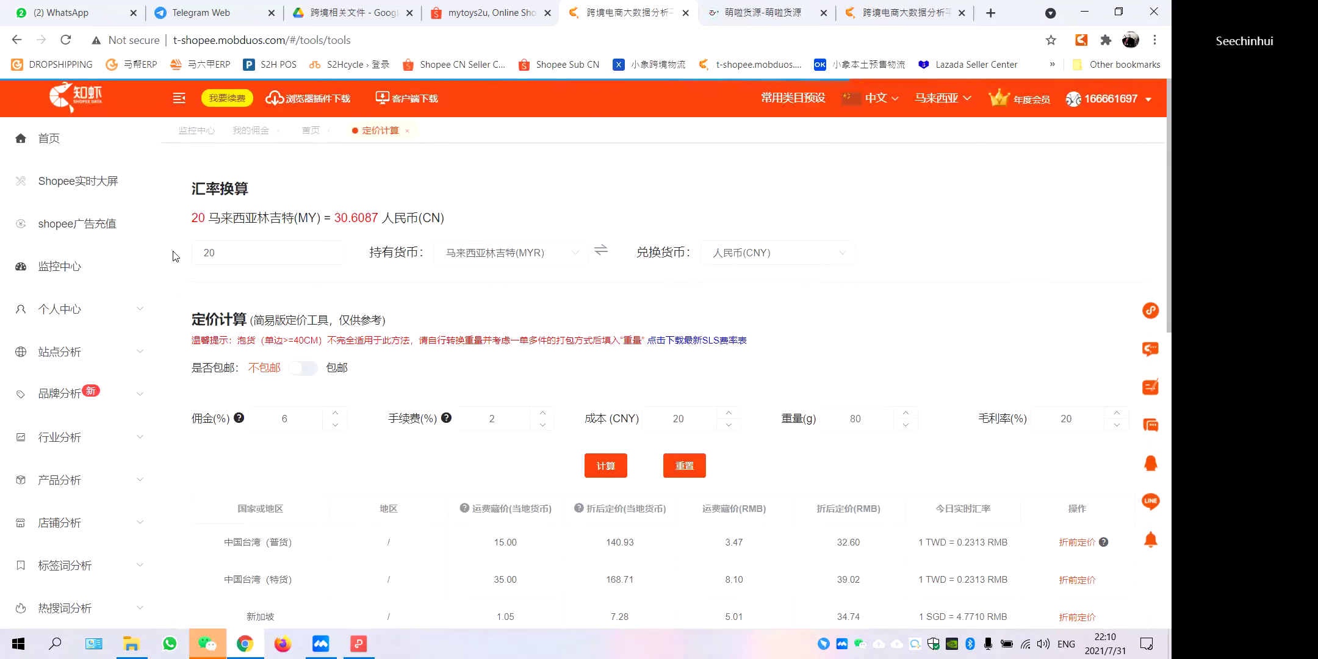
Show the Monglar multi-shop dashboard, close the 萌啦货源 tab, open a blank tab, and minimise Chrome.
left_click(868, 22)
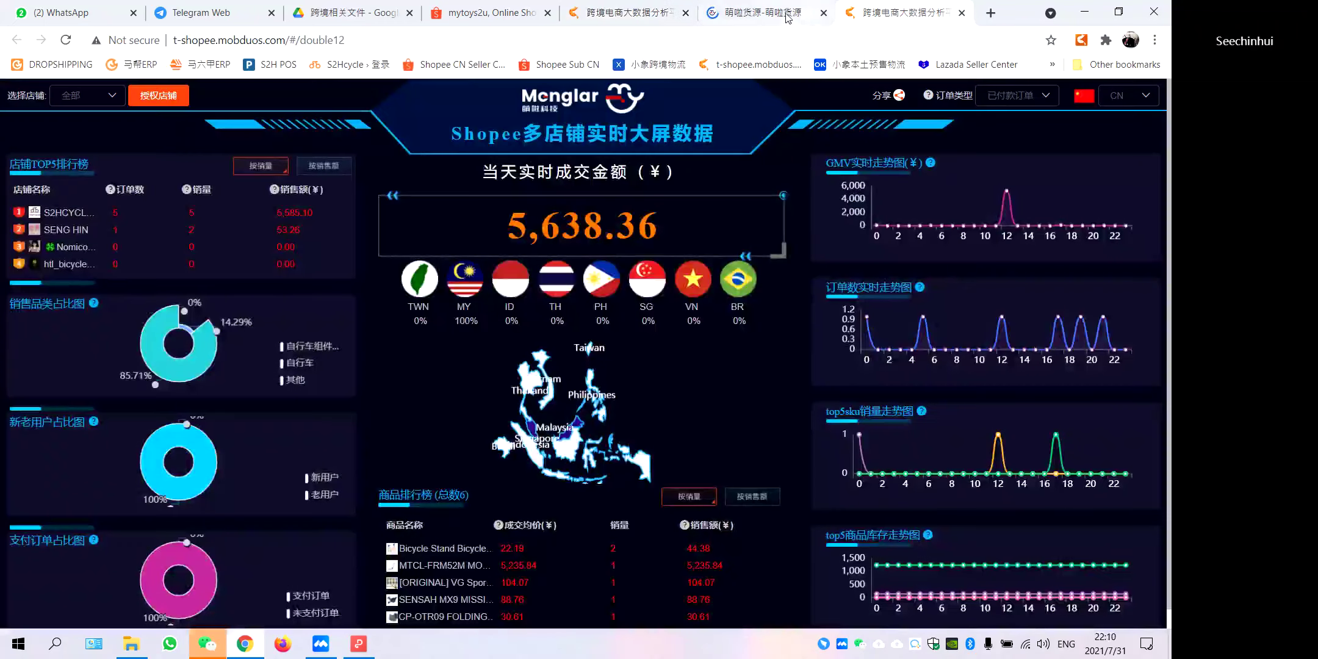
left_click(812, 22)
left_click(823, 13)
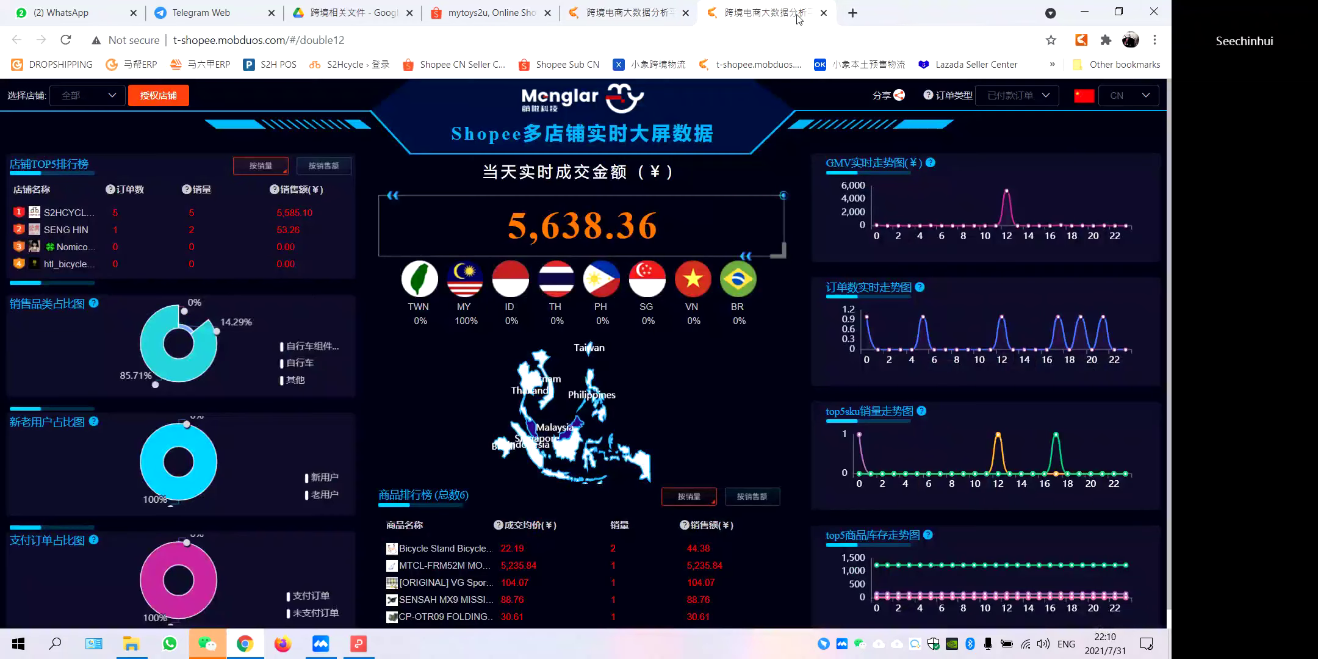
left_click(853, 13)
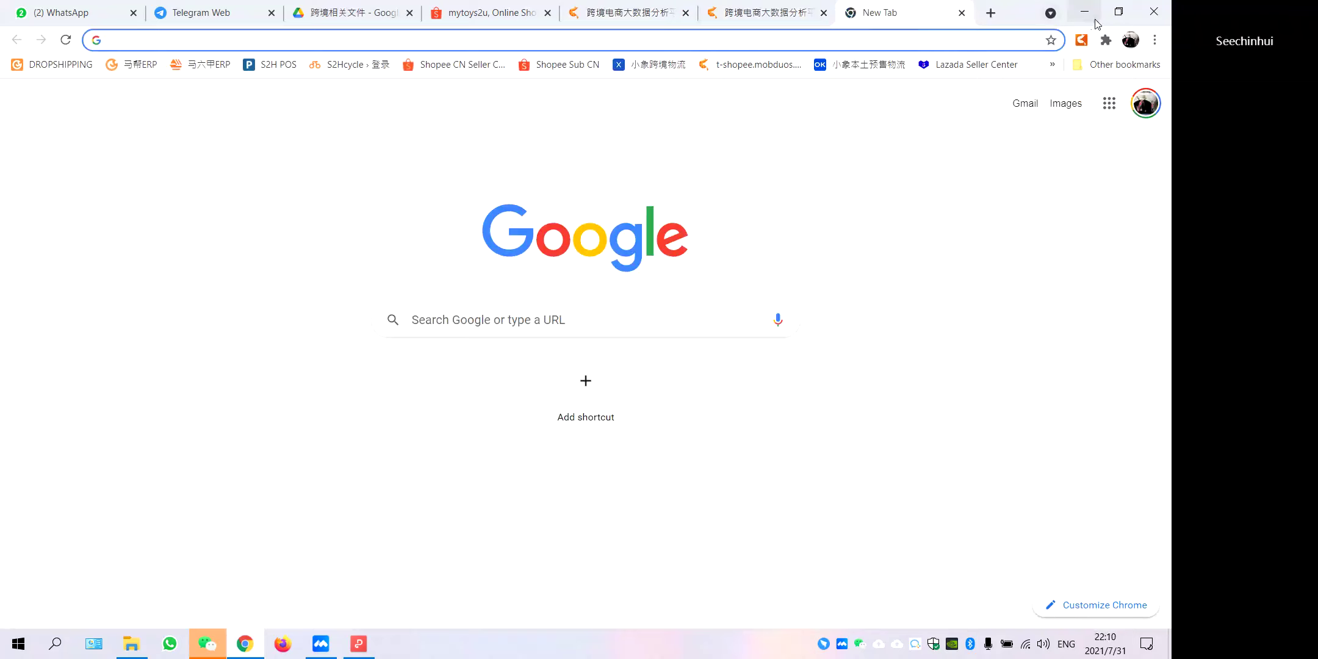
left_click(1093, 20)
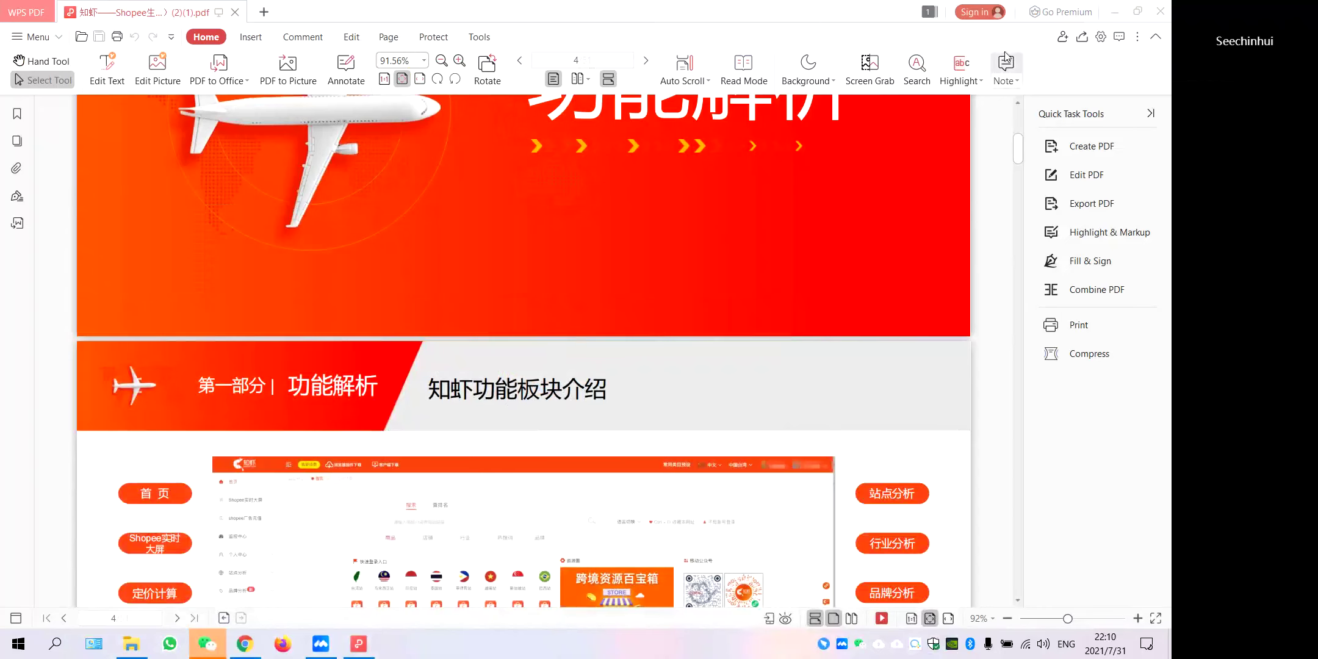
Minimise the PDF viewer and File Explorer, then start 速销易 from the Unused Folder shortcut.
left_click(1114, 16)
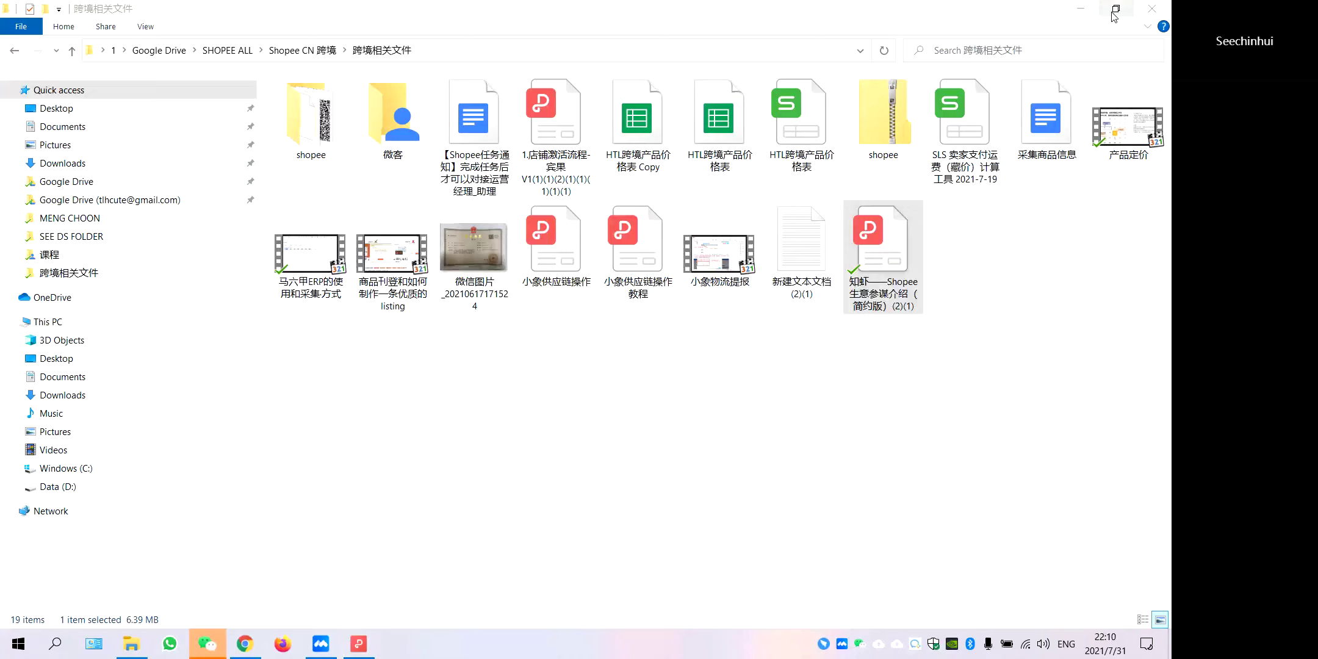
left_click(1080, 10)
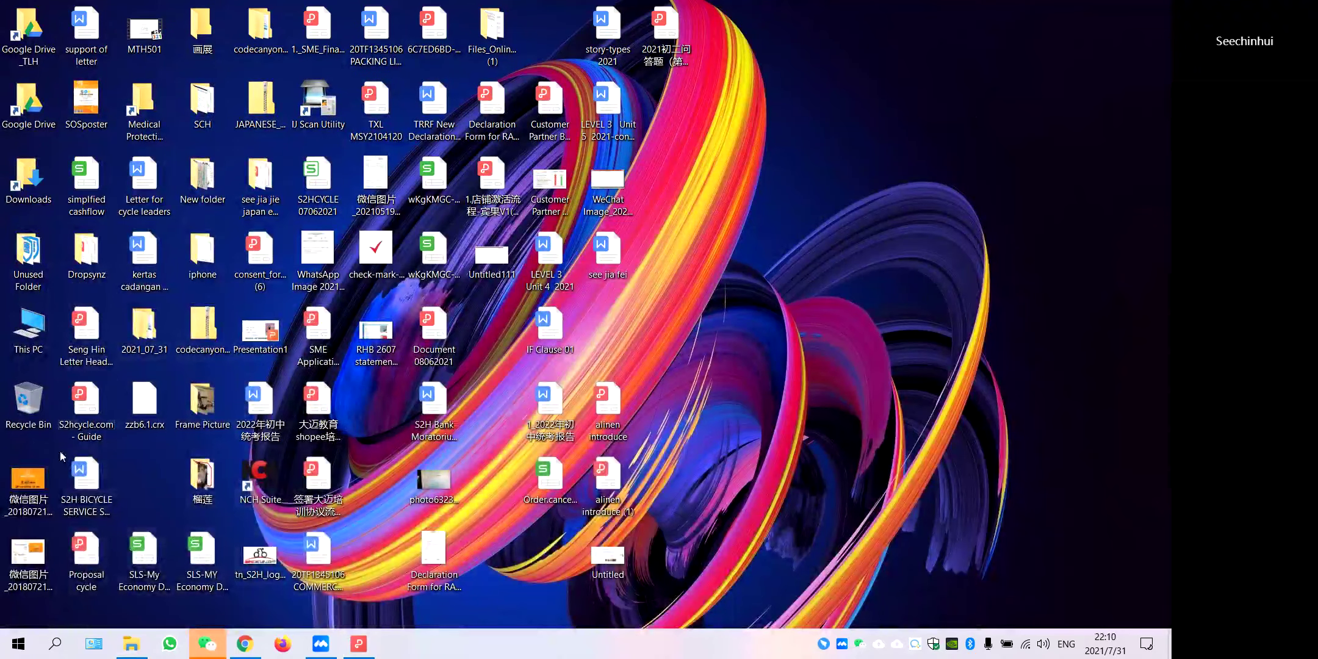
double_click(28, 256)
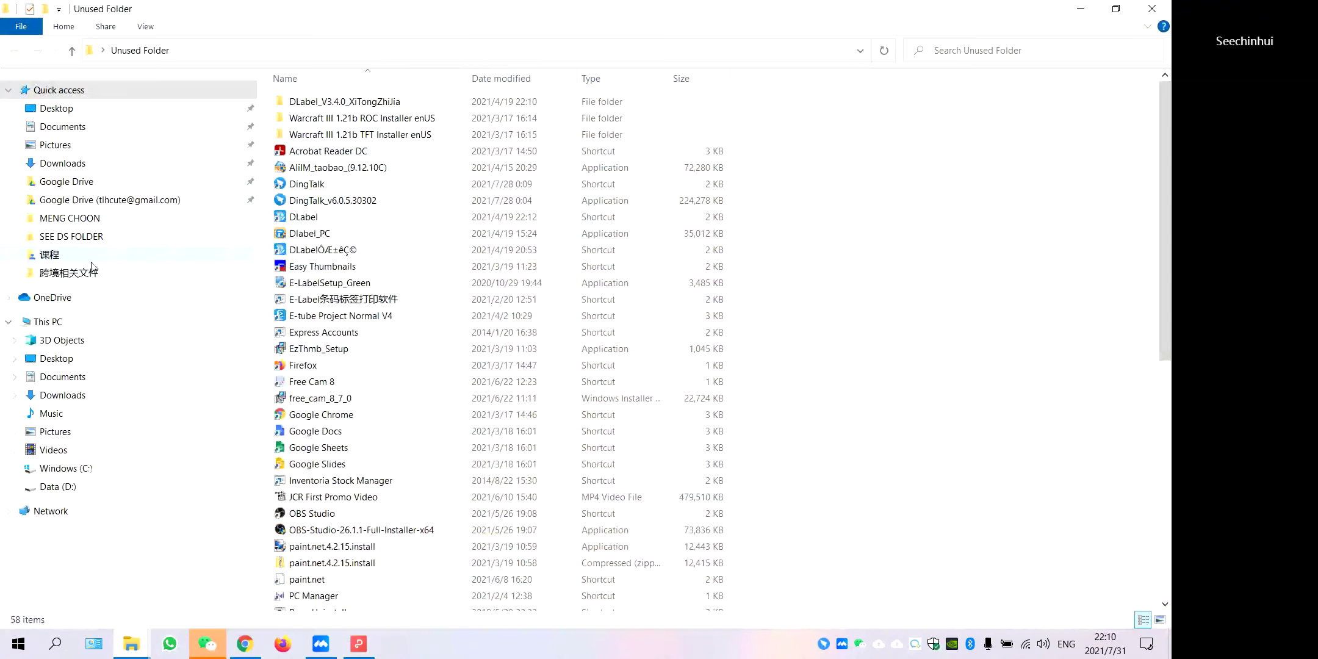
scroll(274, 310, "down", 5)
scroll(274, 310, "down", 1)
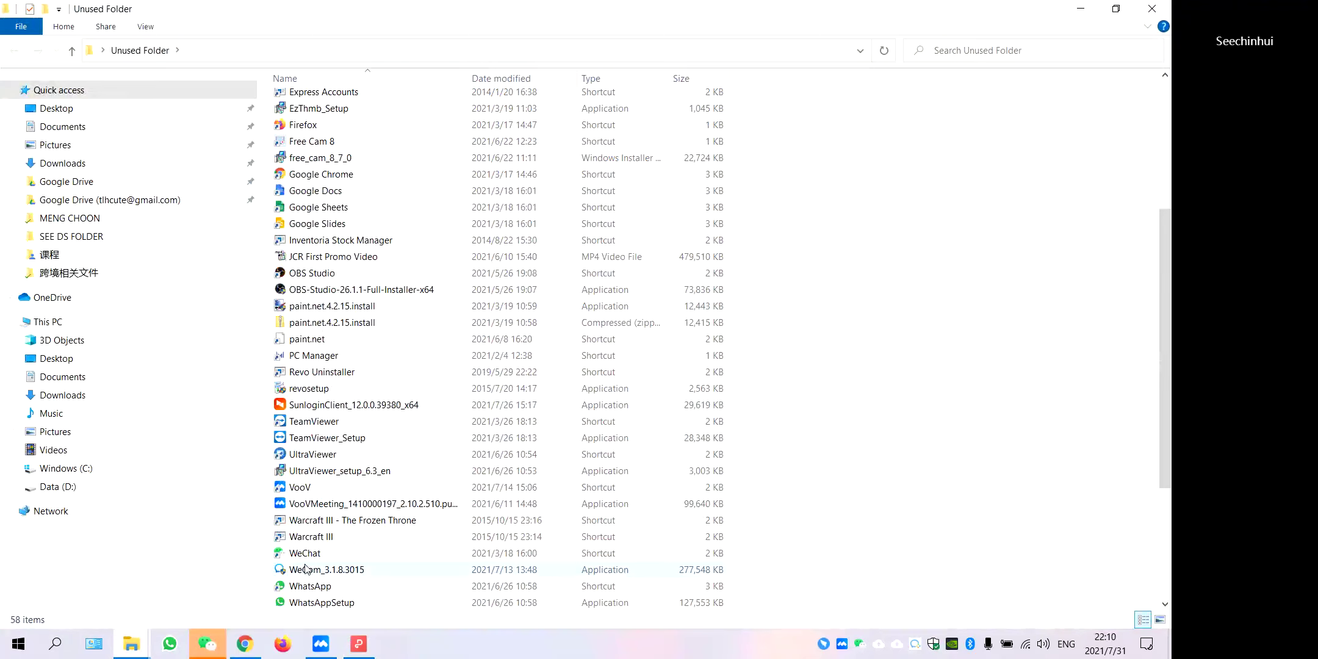
scroll(312, 568, "down", 4)
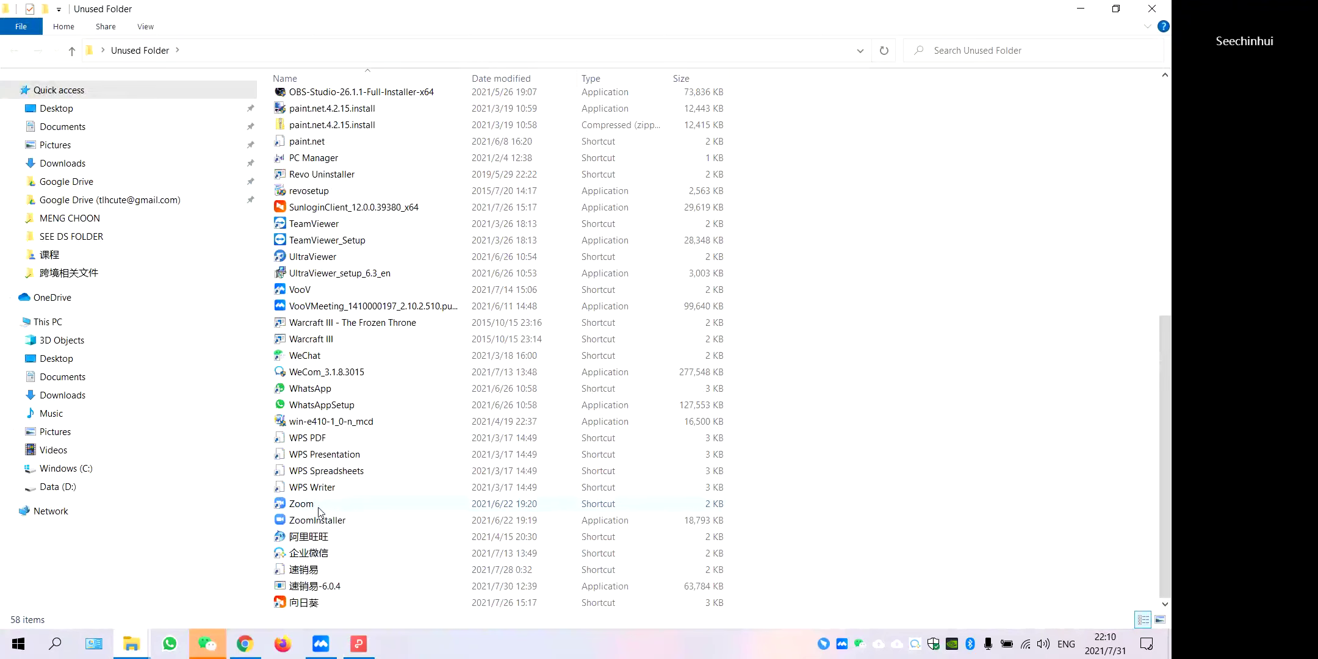
double_click(322, 572)
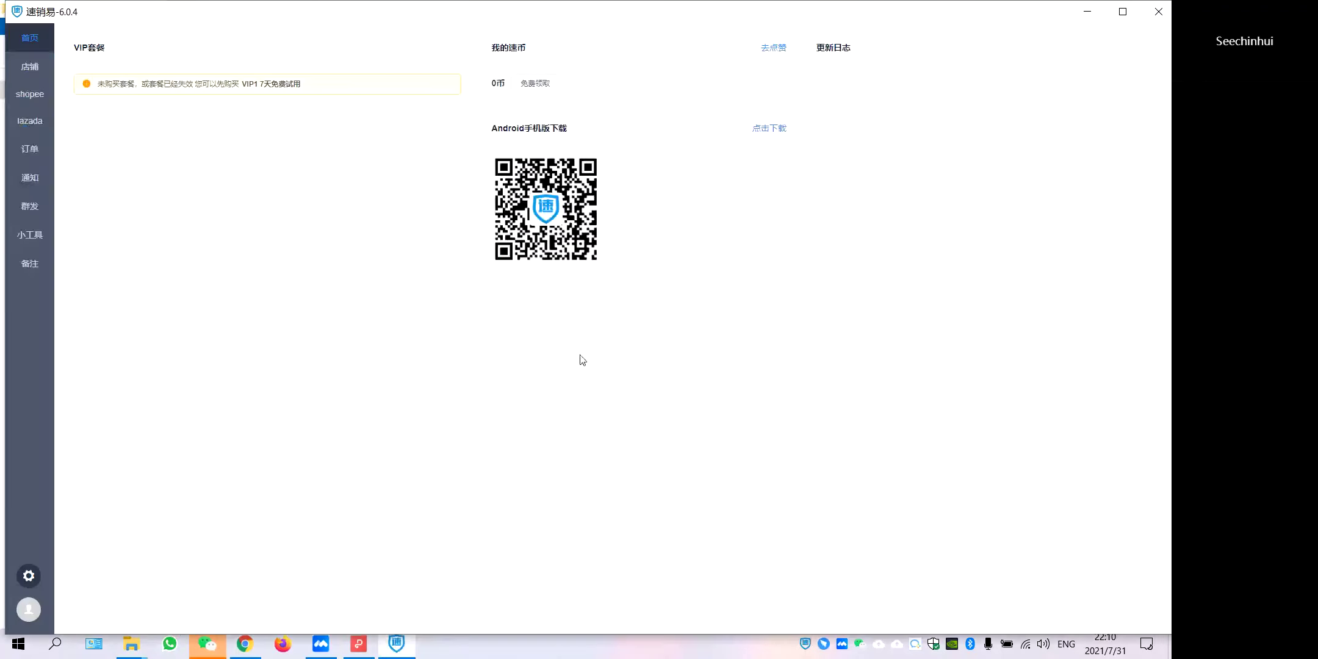
Read the top Shopee Chat conversation about the bicycle stand, then go to 店铺 management.
left_click(23, 68)
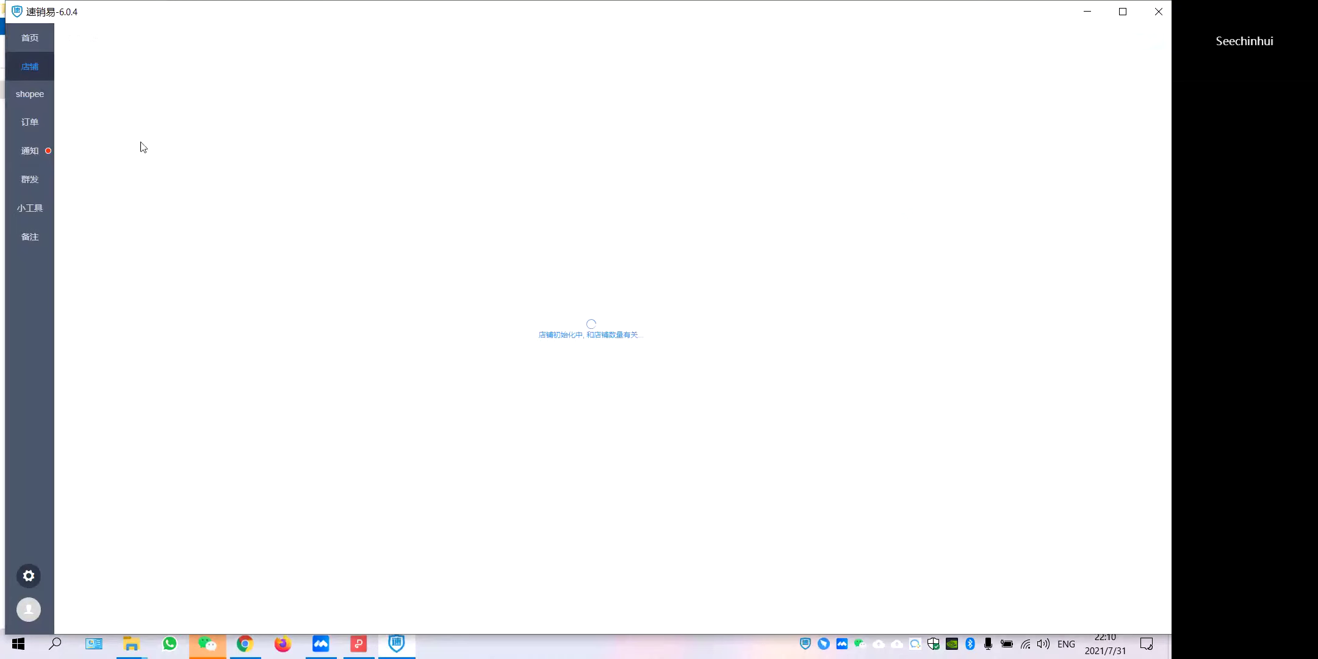
left_click(32, 103)
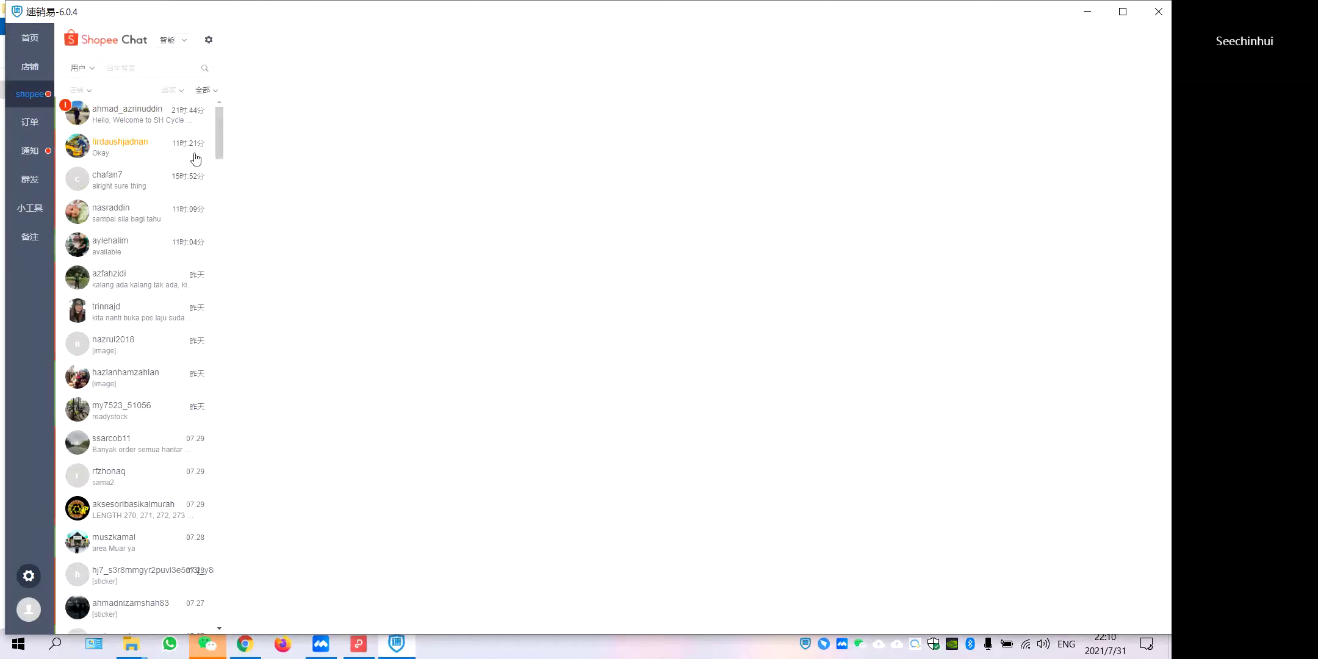
left_click(109, 120)
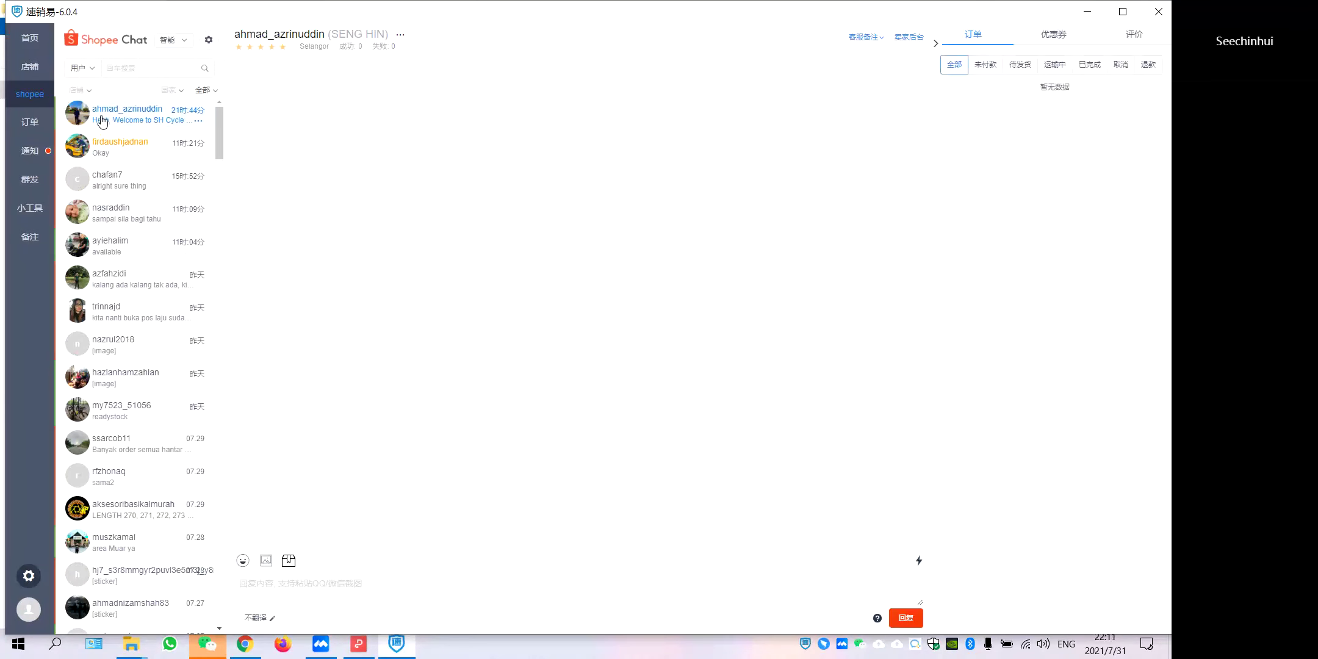
scroll(128, 174, "down", 5)
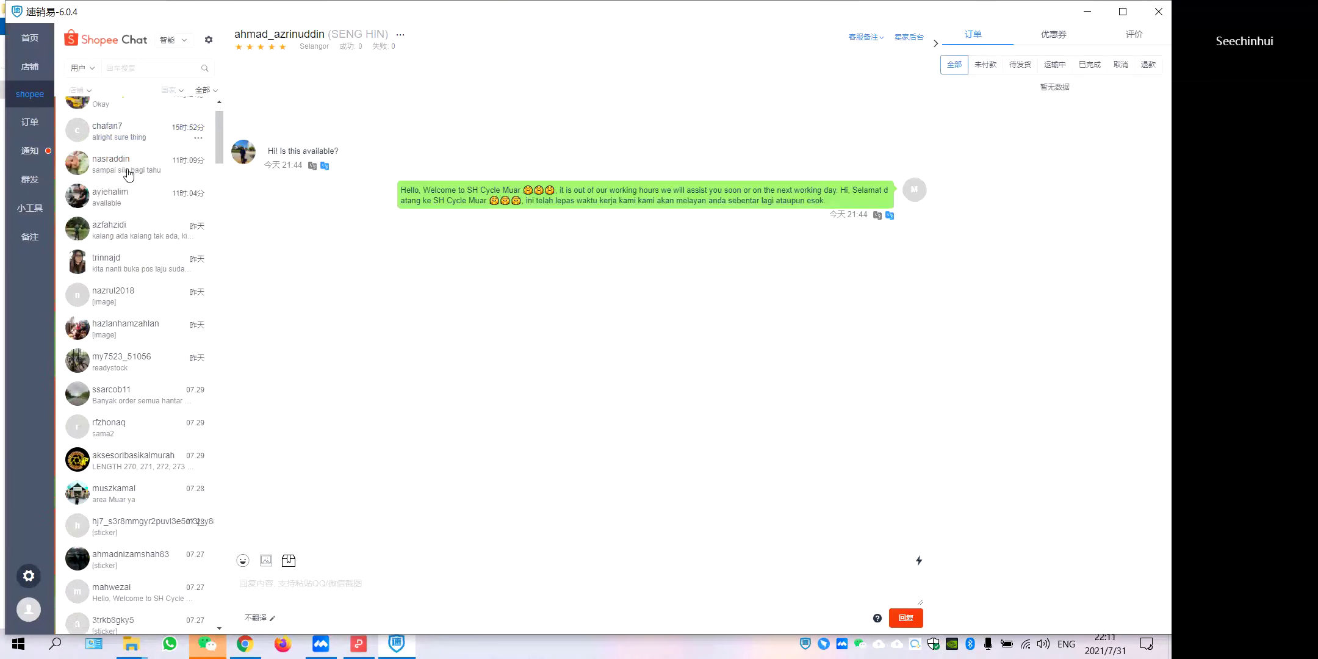
scroll(128, 174, "up", 5)
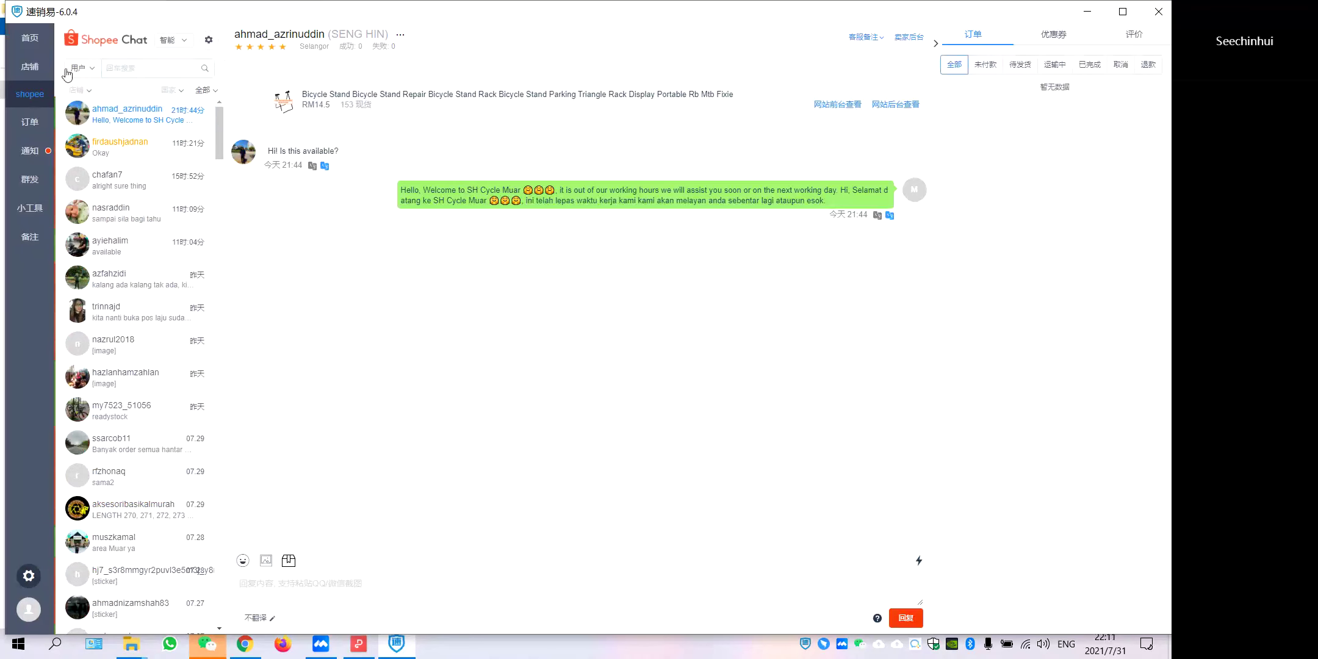
left_click(31, 75)
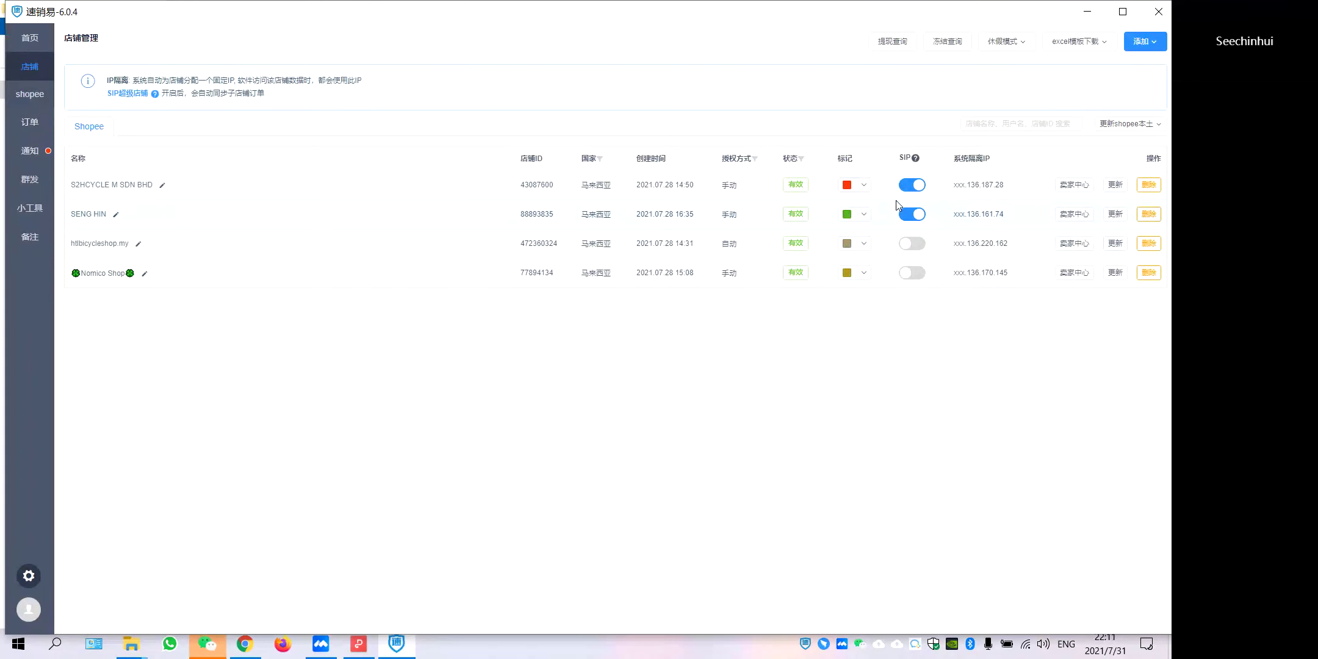
Read the SIP help tooltip beside the four linked Shopee Malaysia shops.
mouse_move(917, 159)
Read the buyer's carbon MTB frame chat, then open the 通知 list of order and review reminders.
left_click(37, 97)
left_click(142, 117)
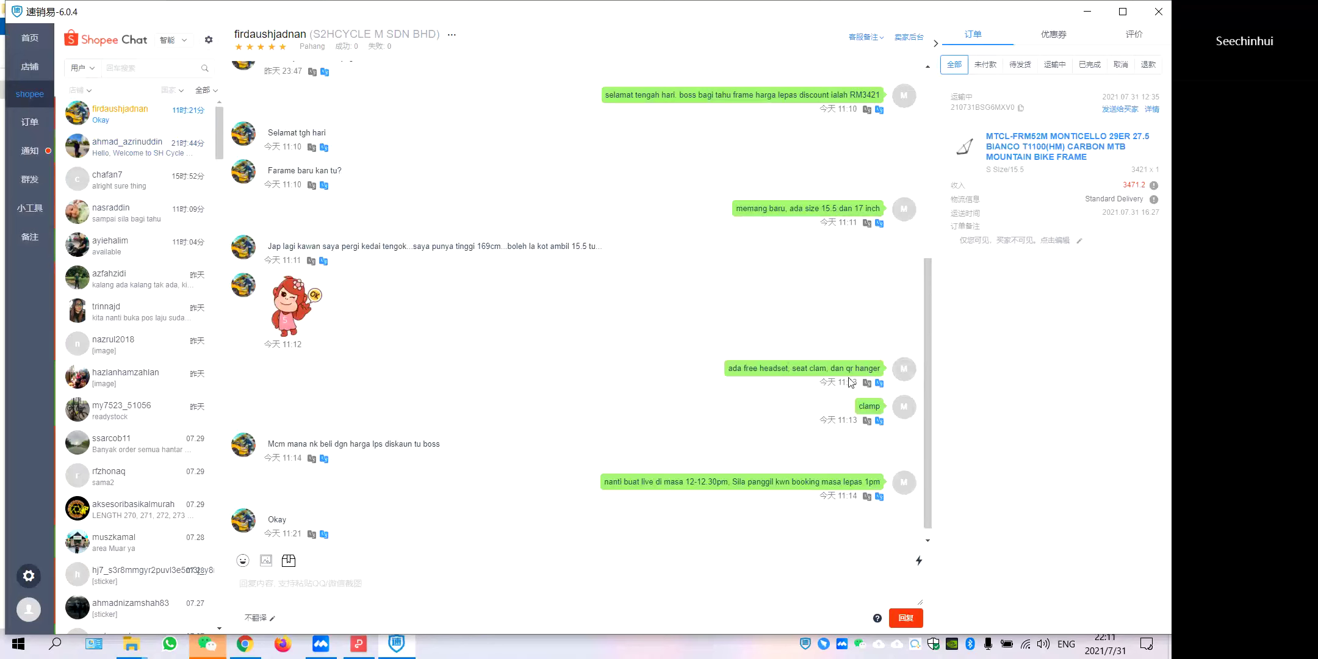
scroll(748, 395, "down", 1)
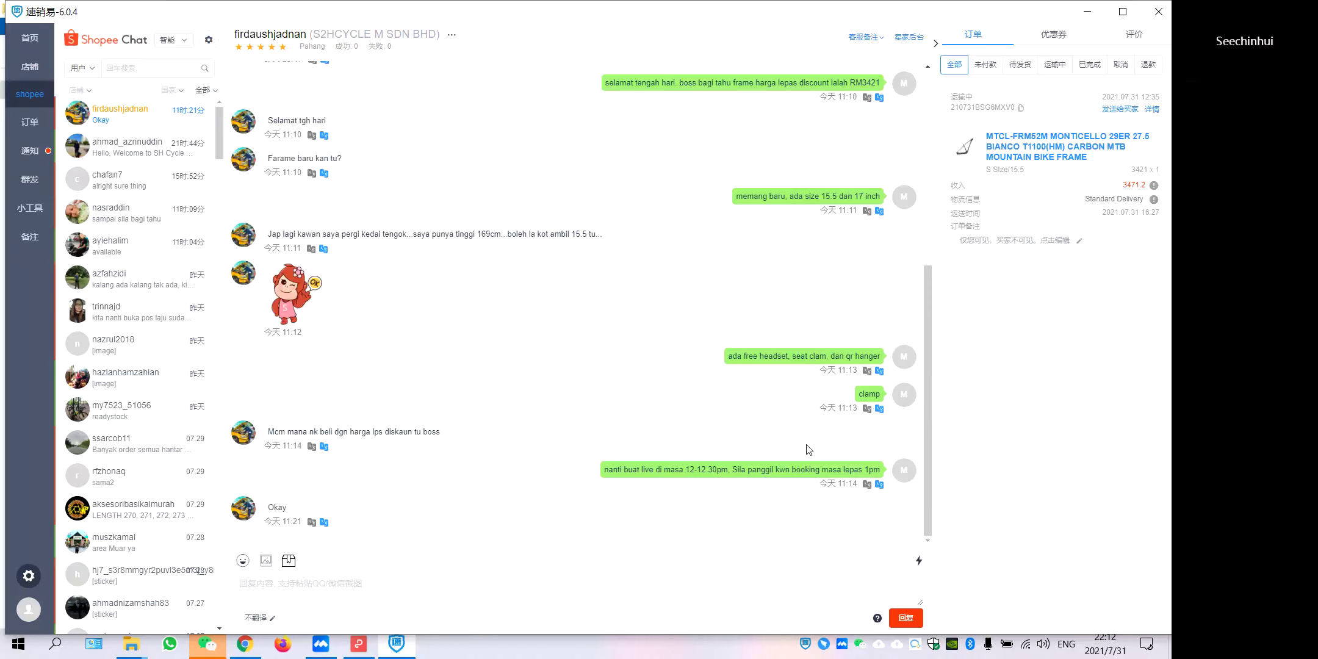
scroll(805, 448, "up", 6)
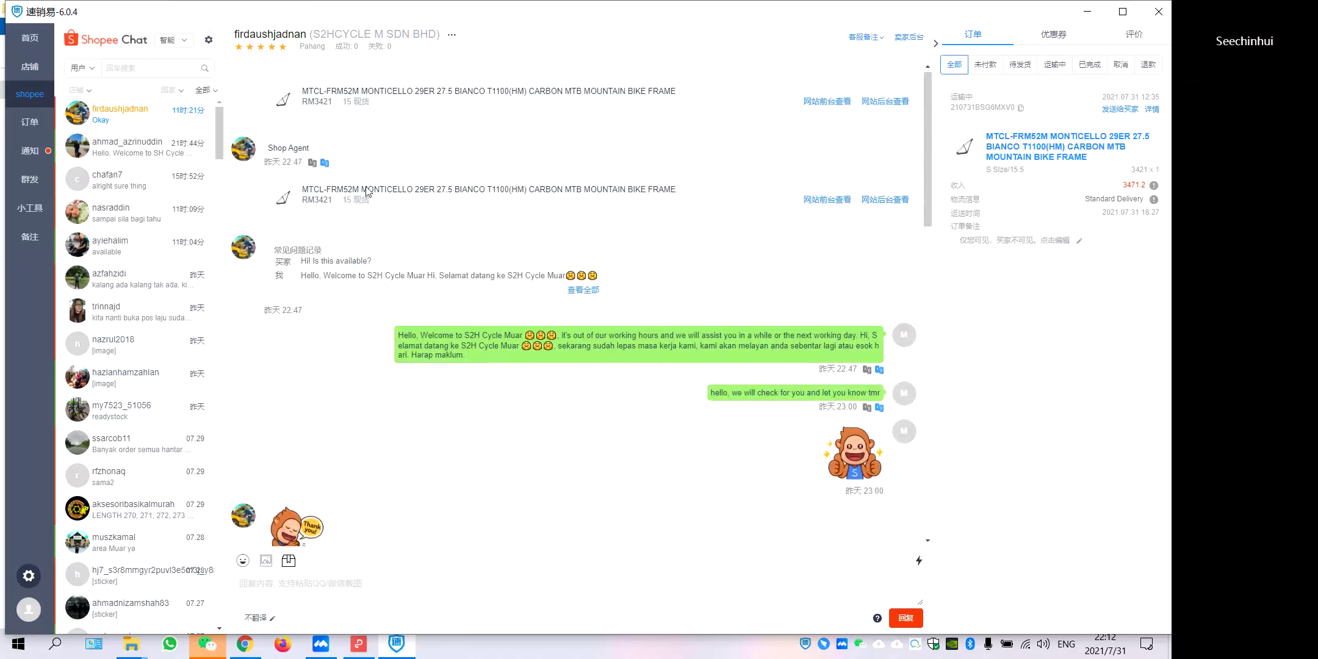
left_click(35, 156)
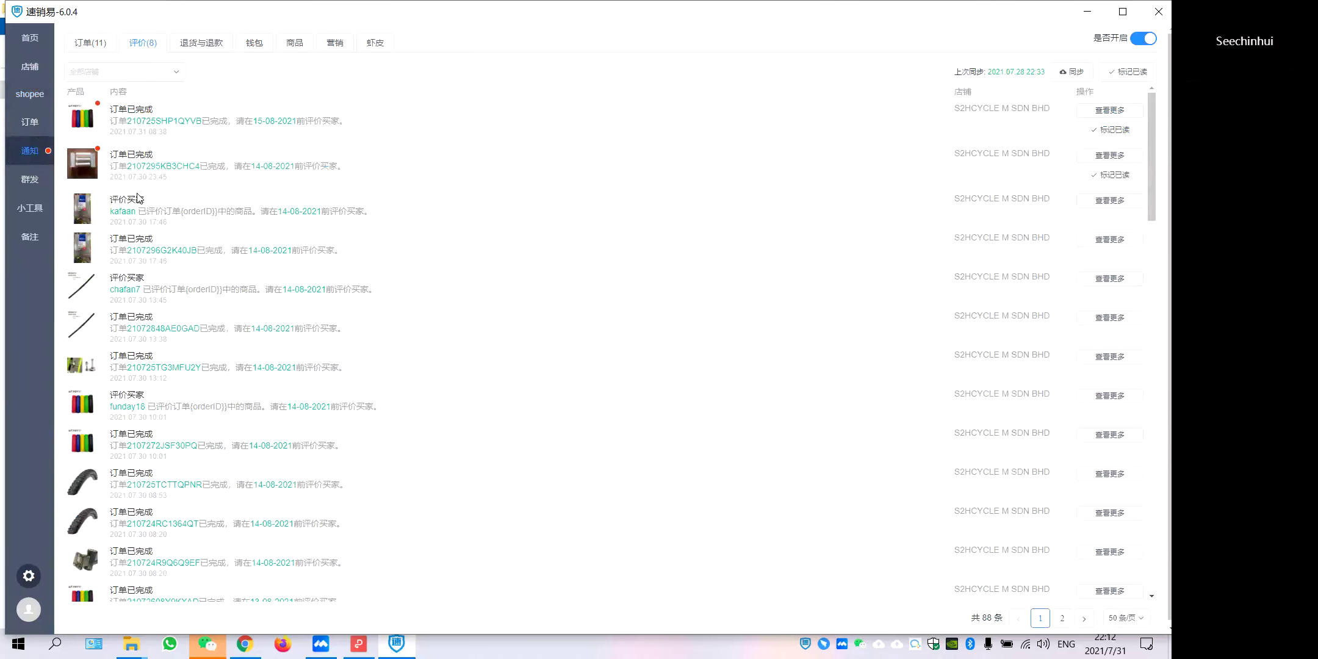
Open the 速销易 to-ship orders: the RM18.20 snap buckle and the RM72.60 bicycle chain.
scroll(147, 232, "down", 4)
scroll(160, 253, "up", 4)
left_click(38, 125)
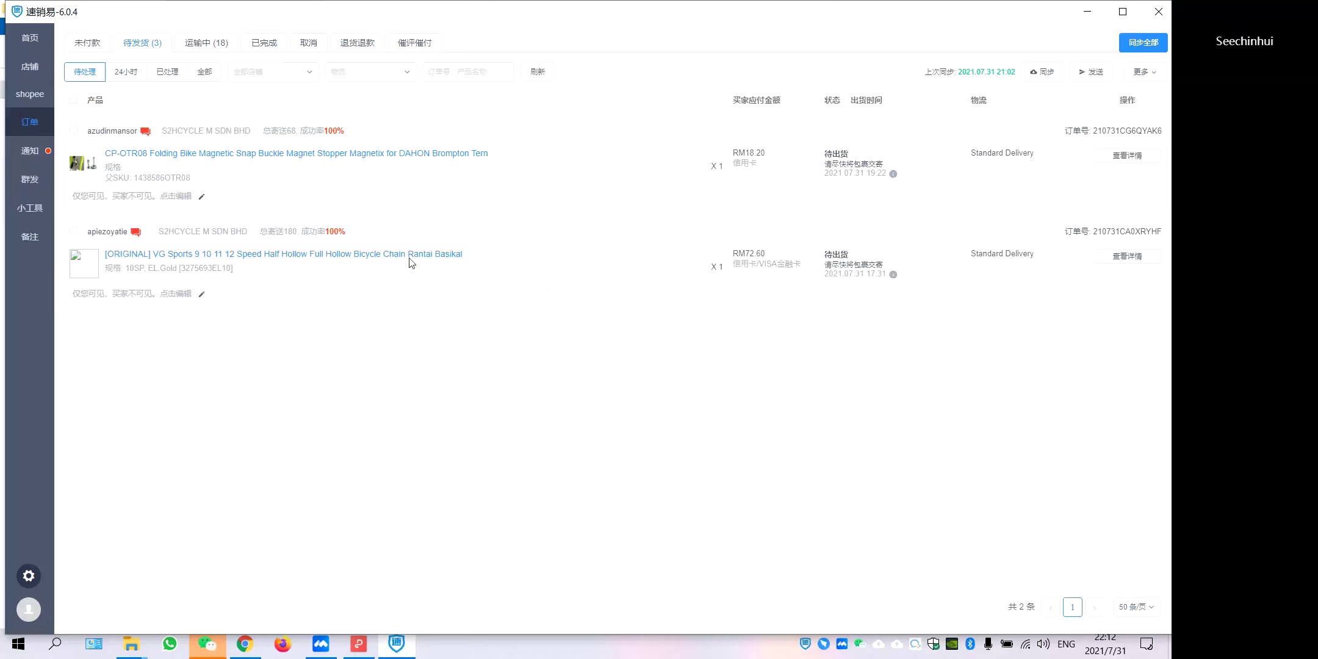
Toggle the pending-order filters 24小时, 已处理 and 待处理.
left_click(133, 73)
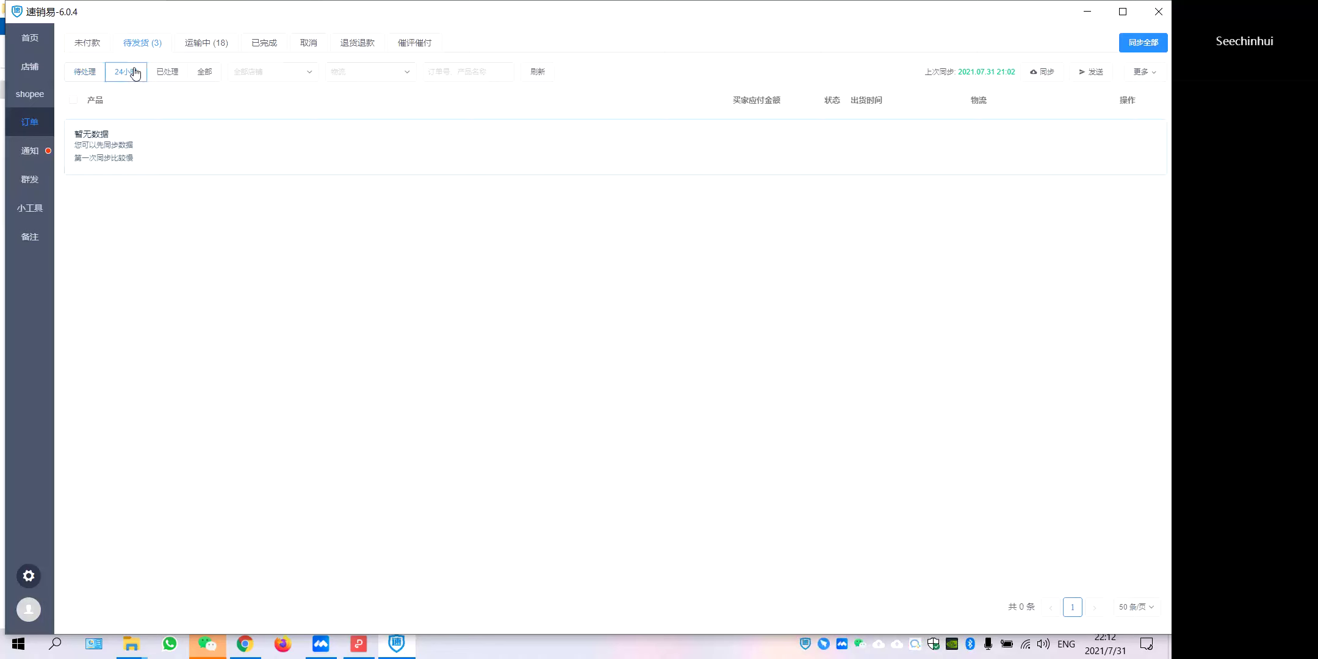
left_click(161, 72)
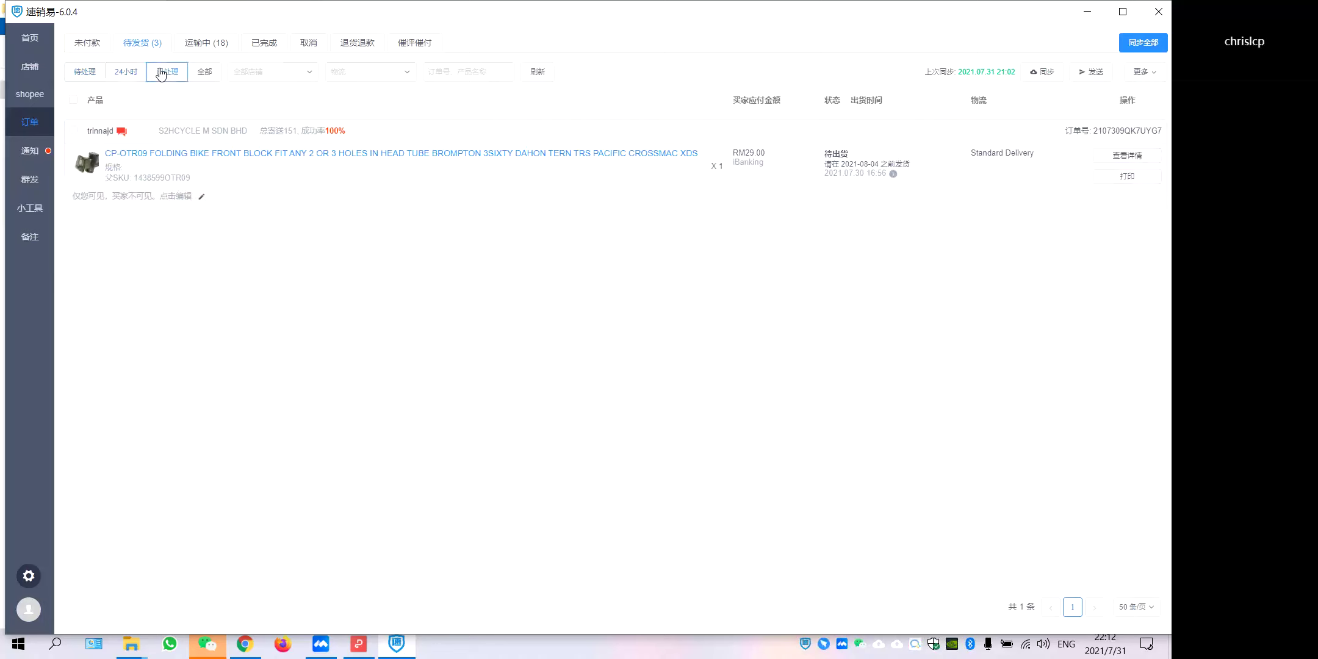
left_click(76, 73)
List the 18 in-transit Standard Delivery orders under 运输中 and scroll through them.
left_click(212, 44)
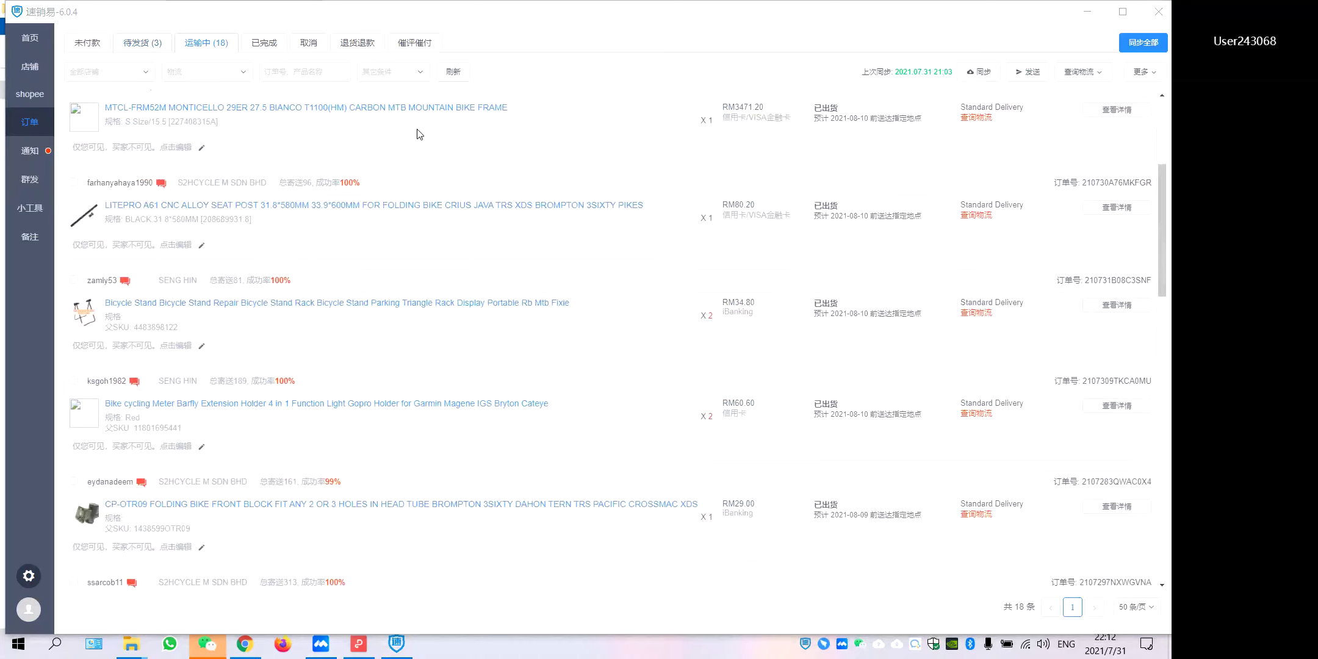
scroll(420, 134, "down", 10)
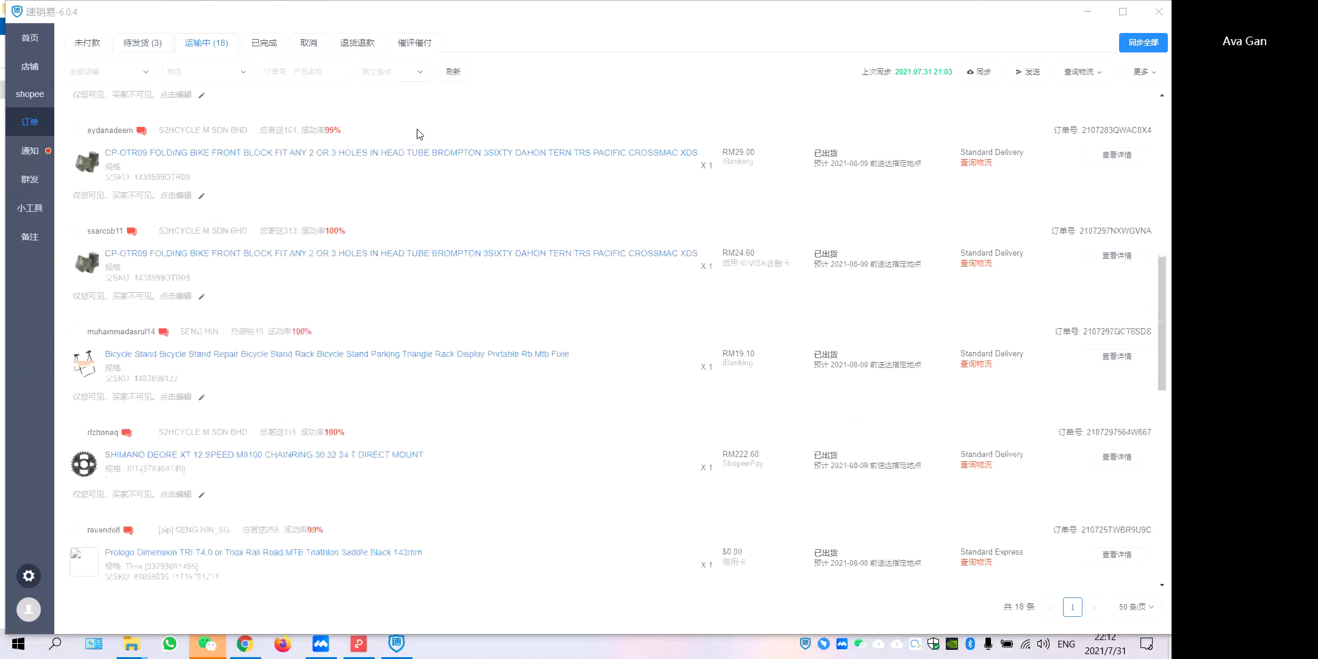
scroll(419, 134, "up", 10)
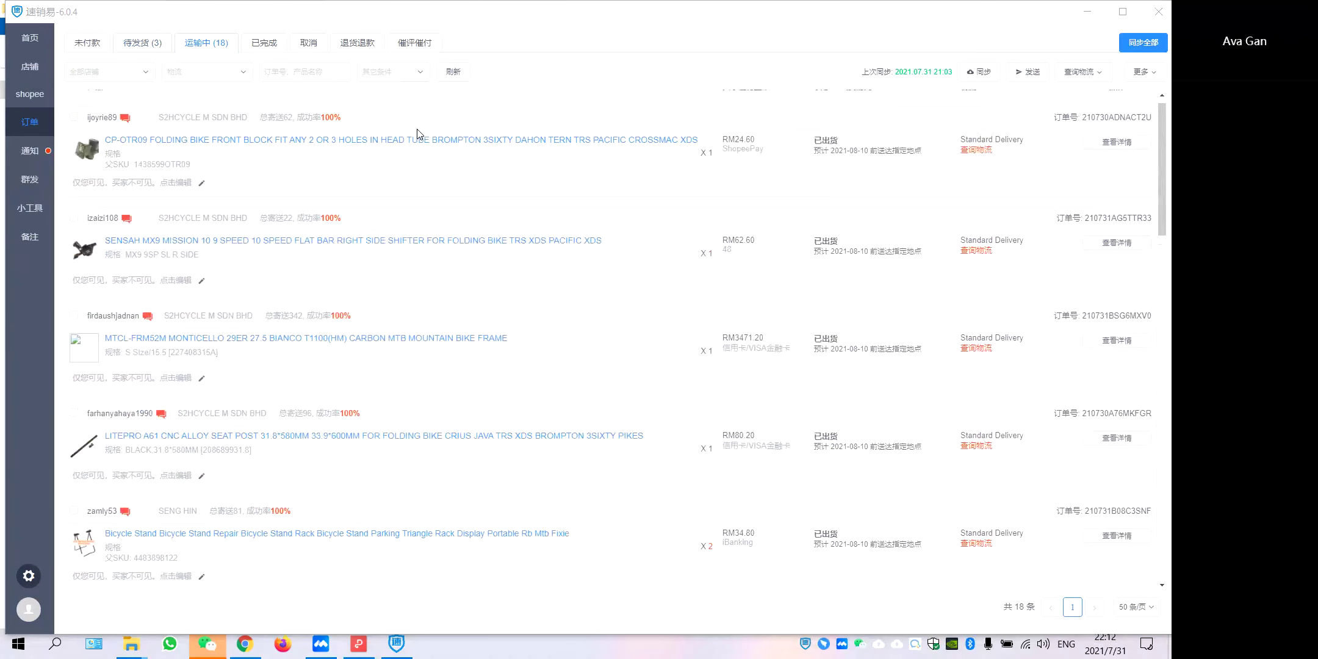
scroll(420, 134, "down", 5)
scroll(419, 134, "up", 5)
scroll(419, 134, "down", 3)
scroll(419, 134, "up", 3)
scroll(419, 135, "down", 5)
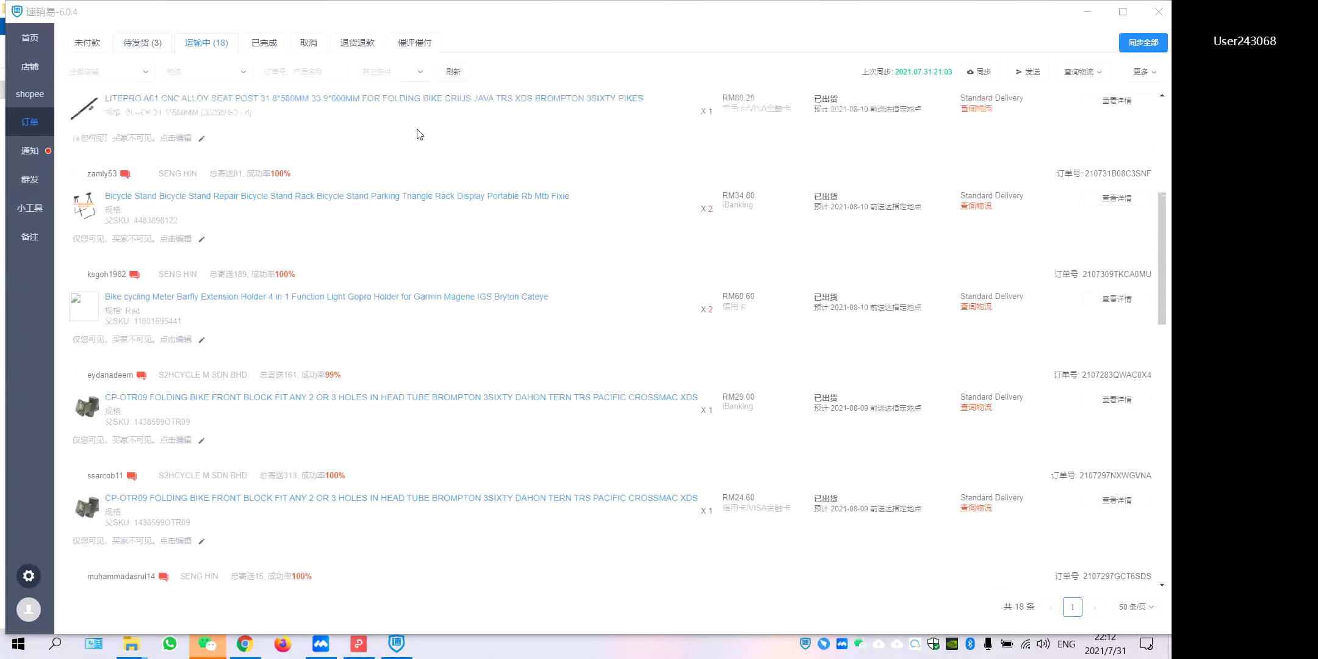
scroll(415, 129, "up", 5)
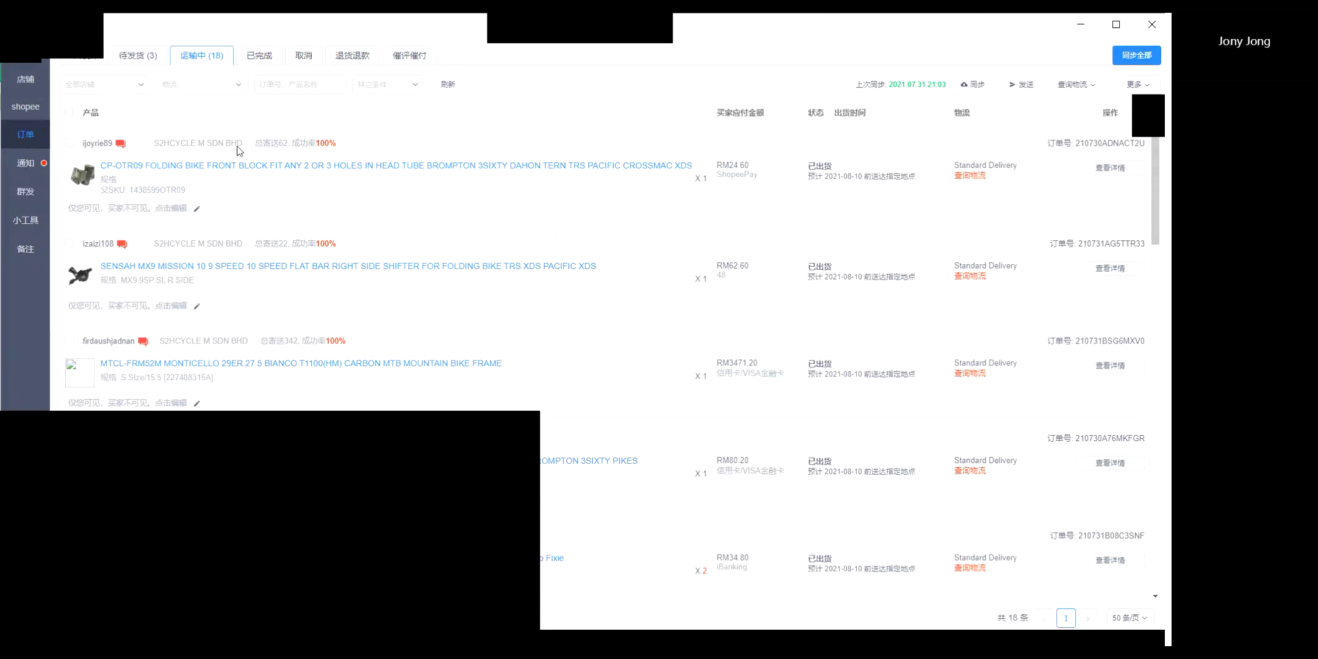
Return to the Shopee chat inbox via the shop list and browse the first buyer conversations.
left_click(31, 116)
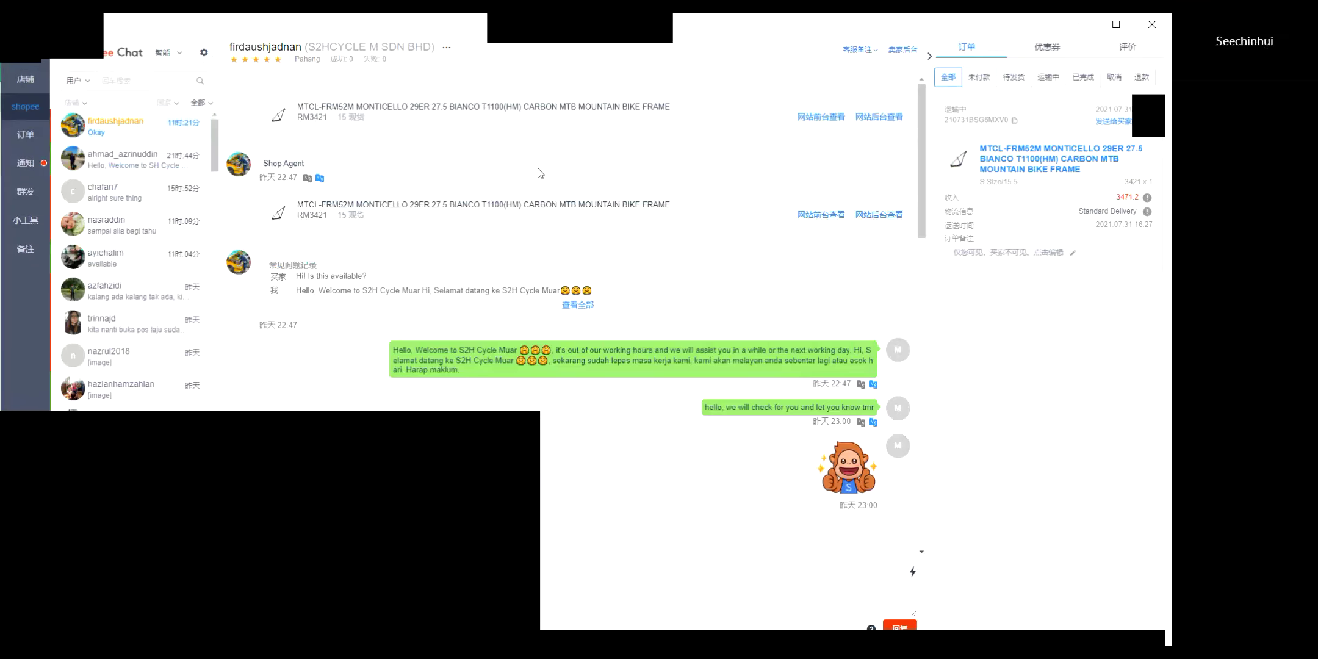
left_click(26, 80)
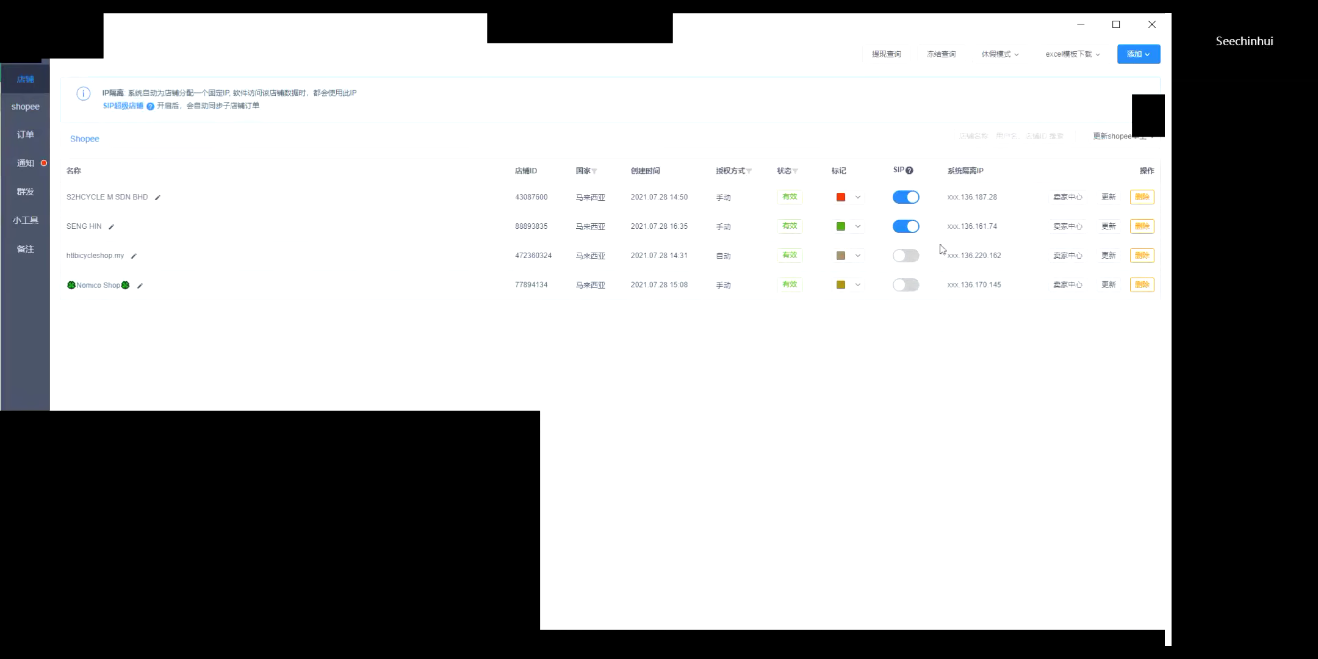
left_click(25, 107)
left_click(147, 160)
left_click(147, 194)
left_click(141, 219)
Compare the bicycle-stand and carbon MTB frame chats with other buyers' conversations.
left_click(130, 174)
left_click(127, 133)
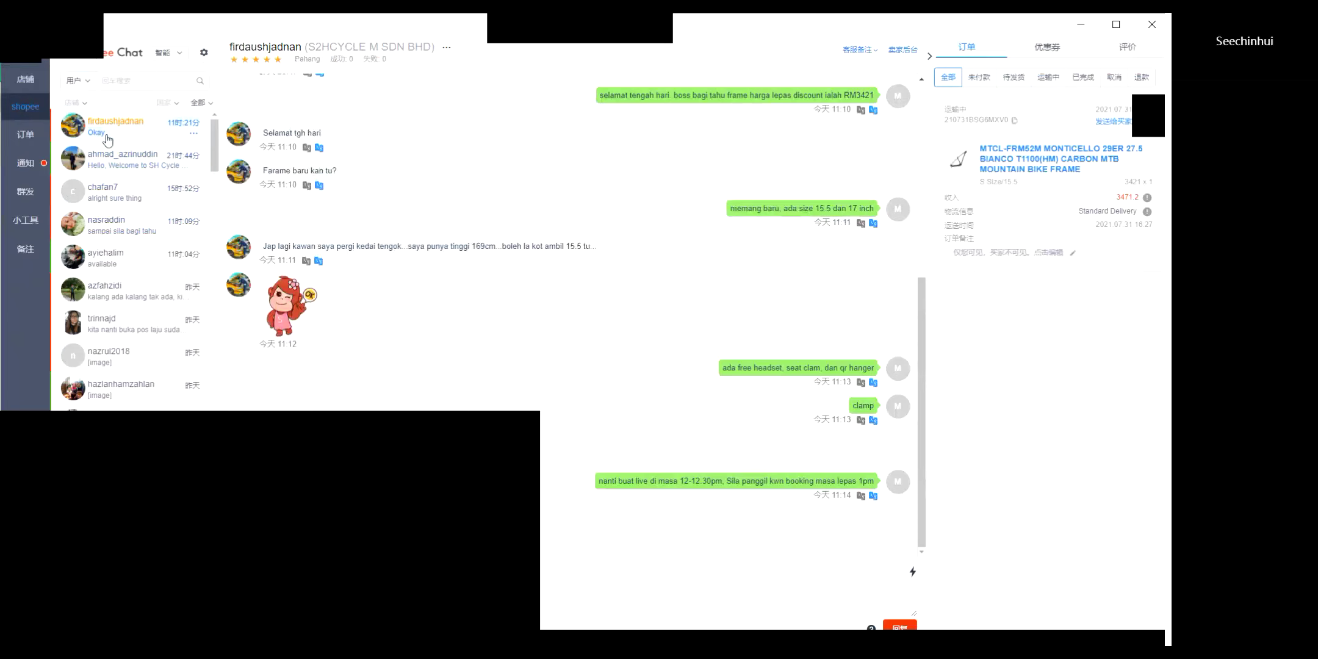
left_click(157, 153)
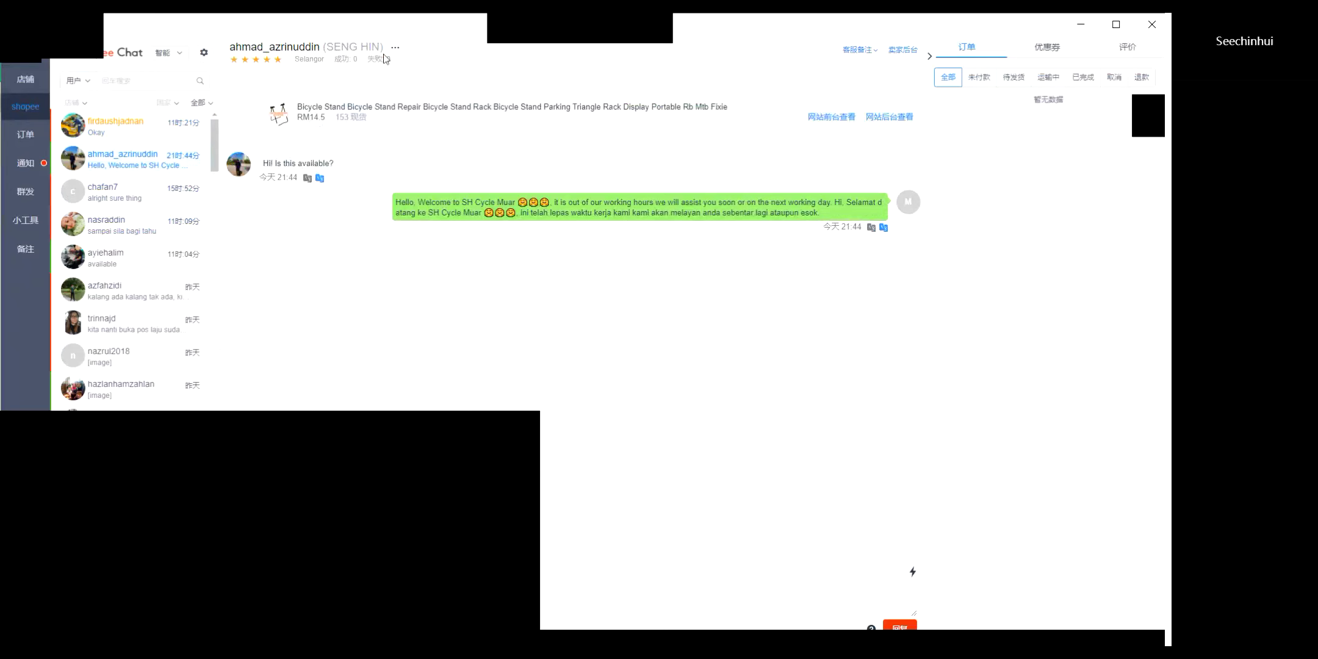
left_click(122, 227)
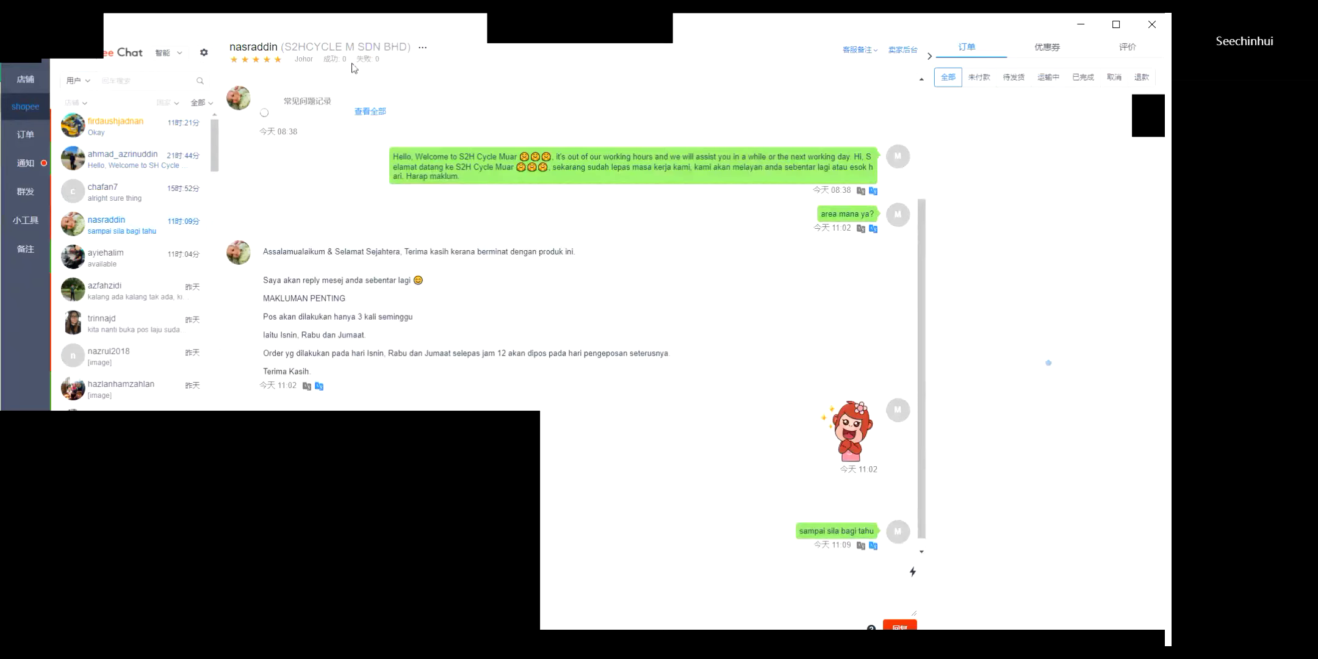
left_click(121, 190)
left_click(119, 173)
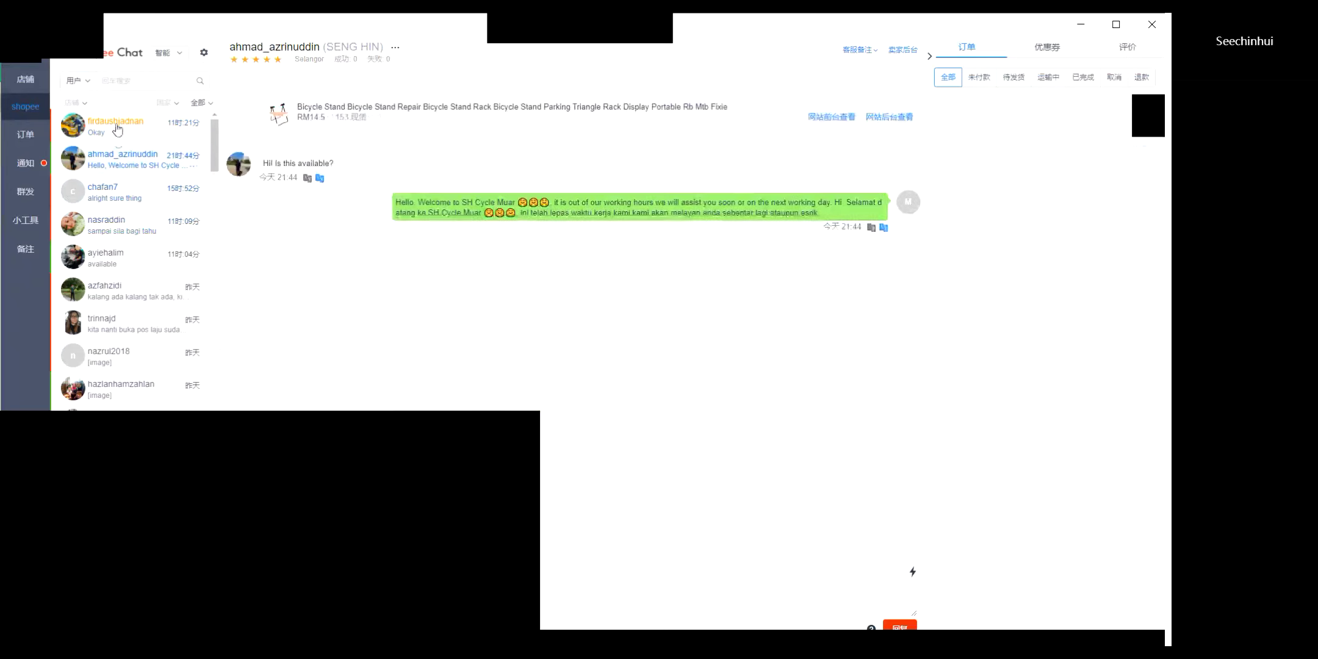
left_click(118, 128)
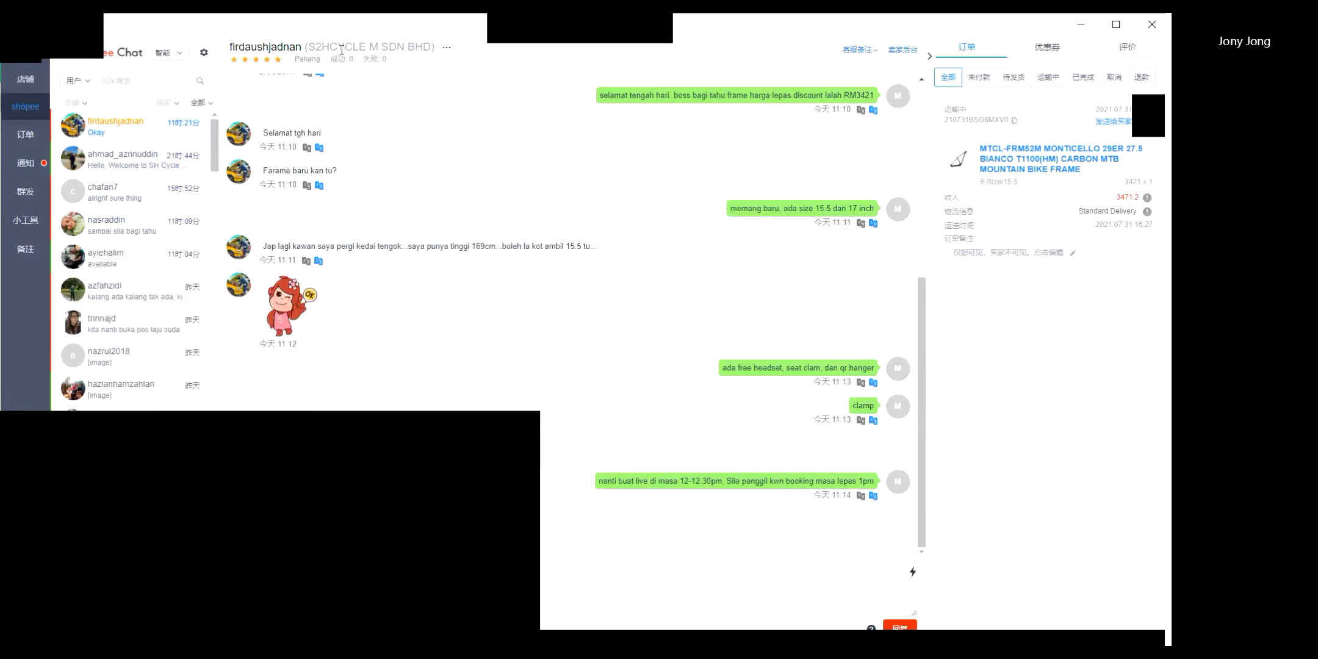
Select the shop name in the MTB frame chat header, then settle on the RM14.5 bicycle-stand enquiry.
left_click_drag(302, 48, 437, 56)
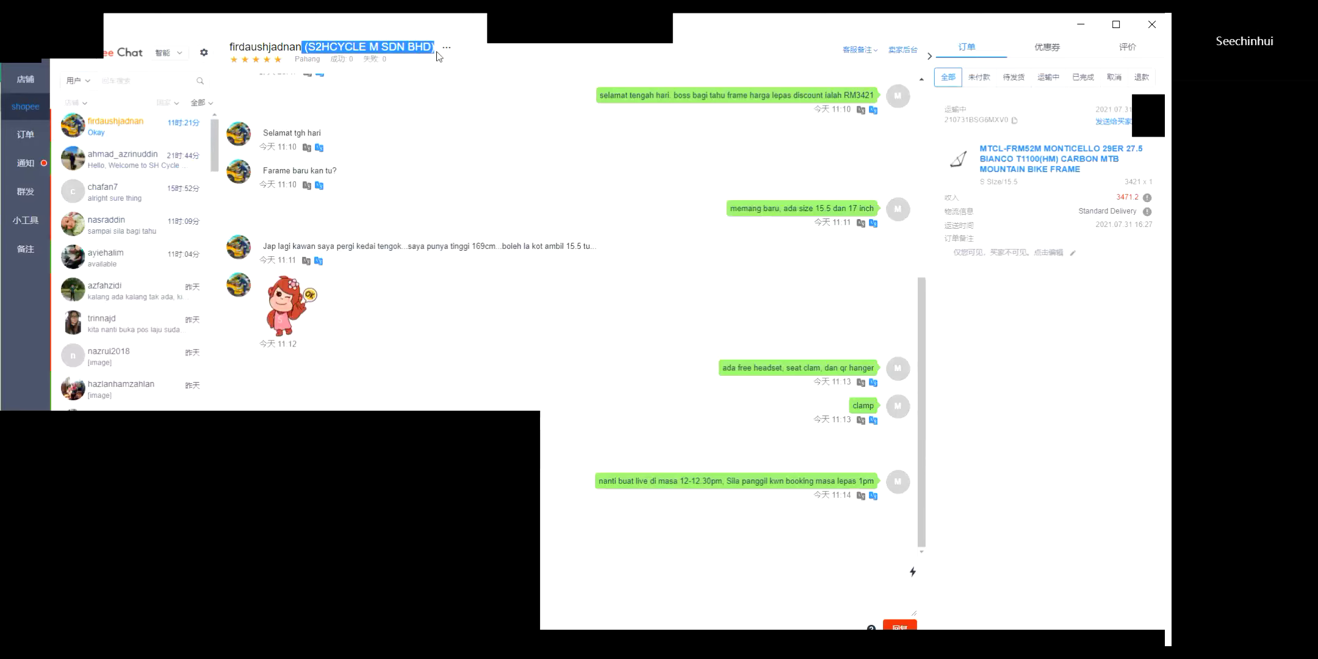
left_click(93, 162)
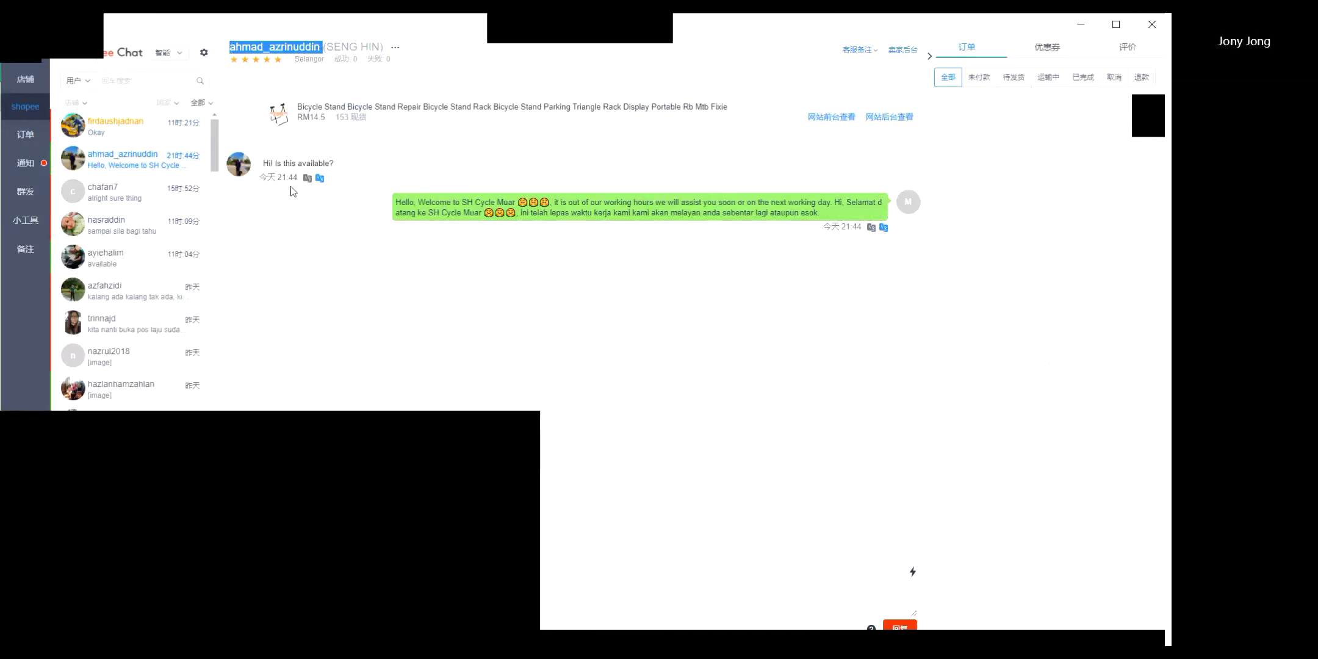
scroll(291, 192, "up", 2)
scroll(438, 180, "up", 2)
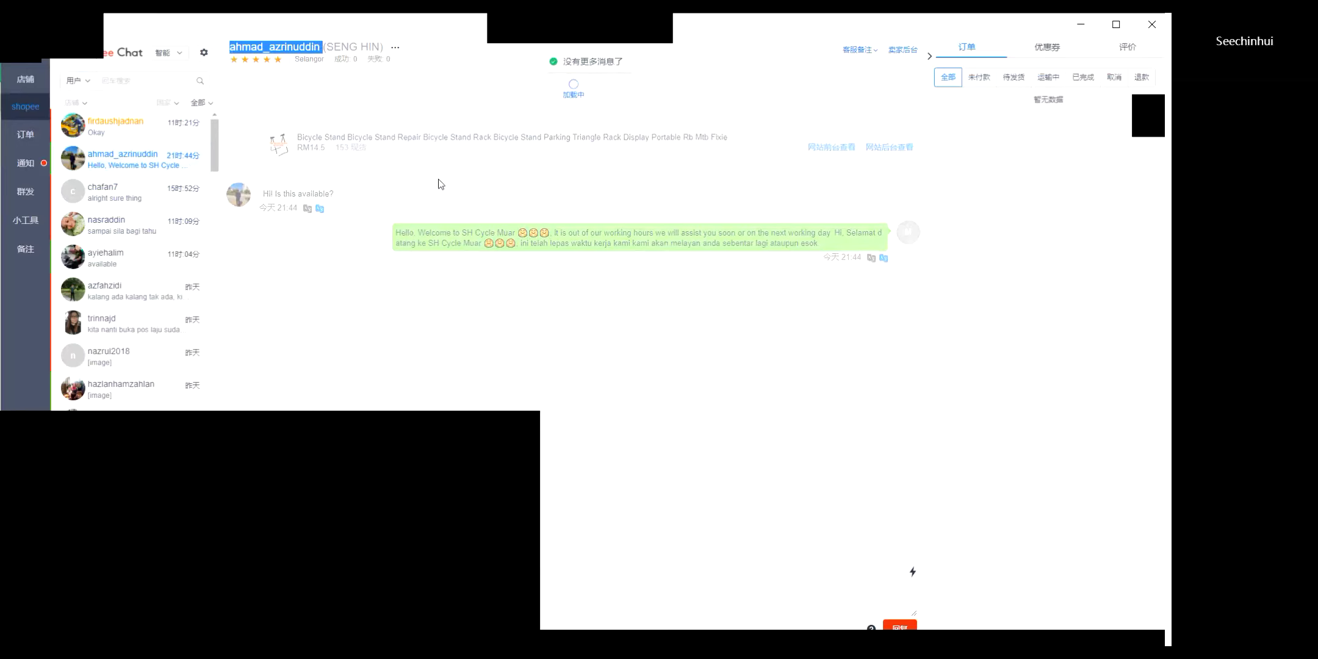
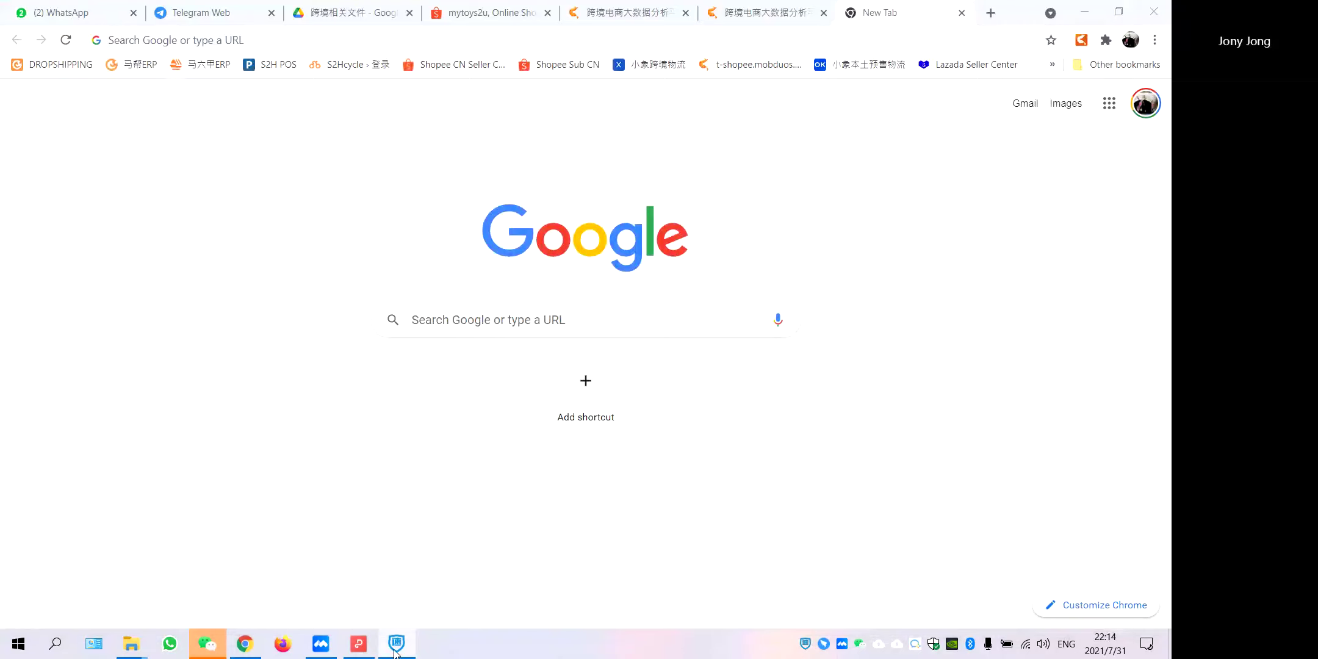
In 速销易, review the empty 群发 task list and the 通知 notifications.
left_click(395, 647)
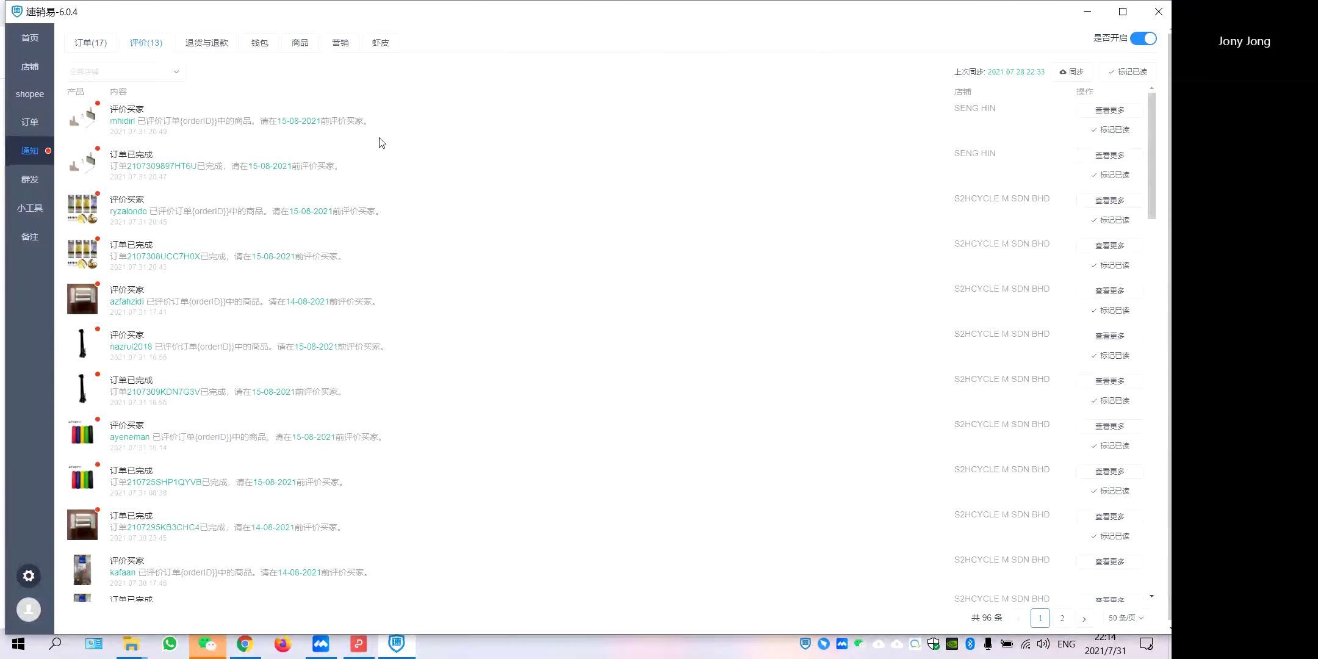
left_click(39, 182)
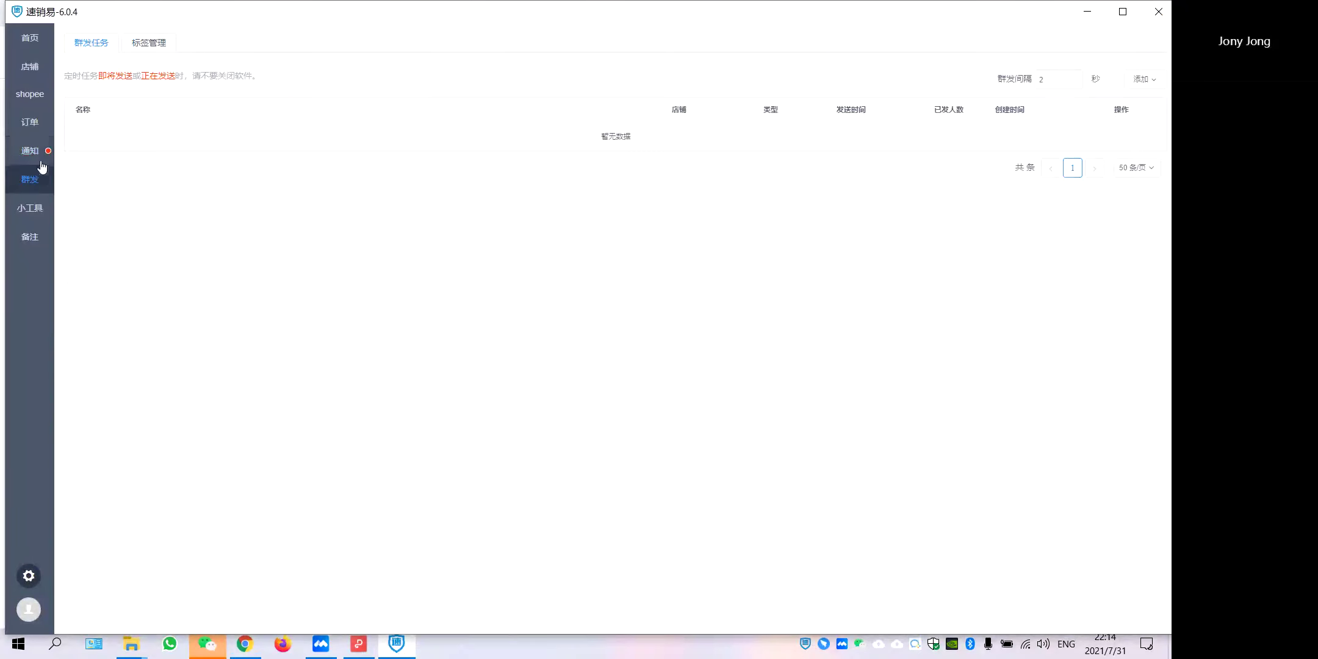
left_click(38, 154)
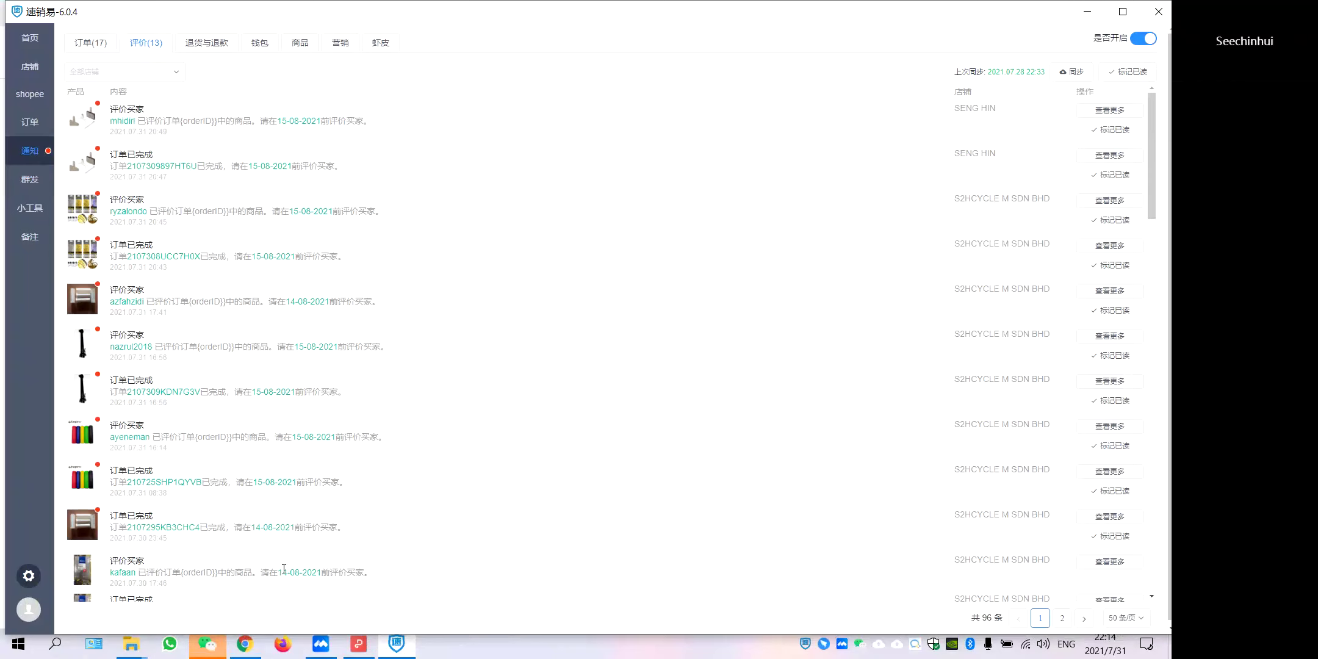
Minimize 速销易, close Chrome's blank tab and bring up the Telegram Web ERP GROUP Channel.
left_click(1091, 16)
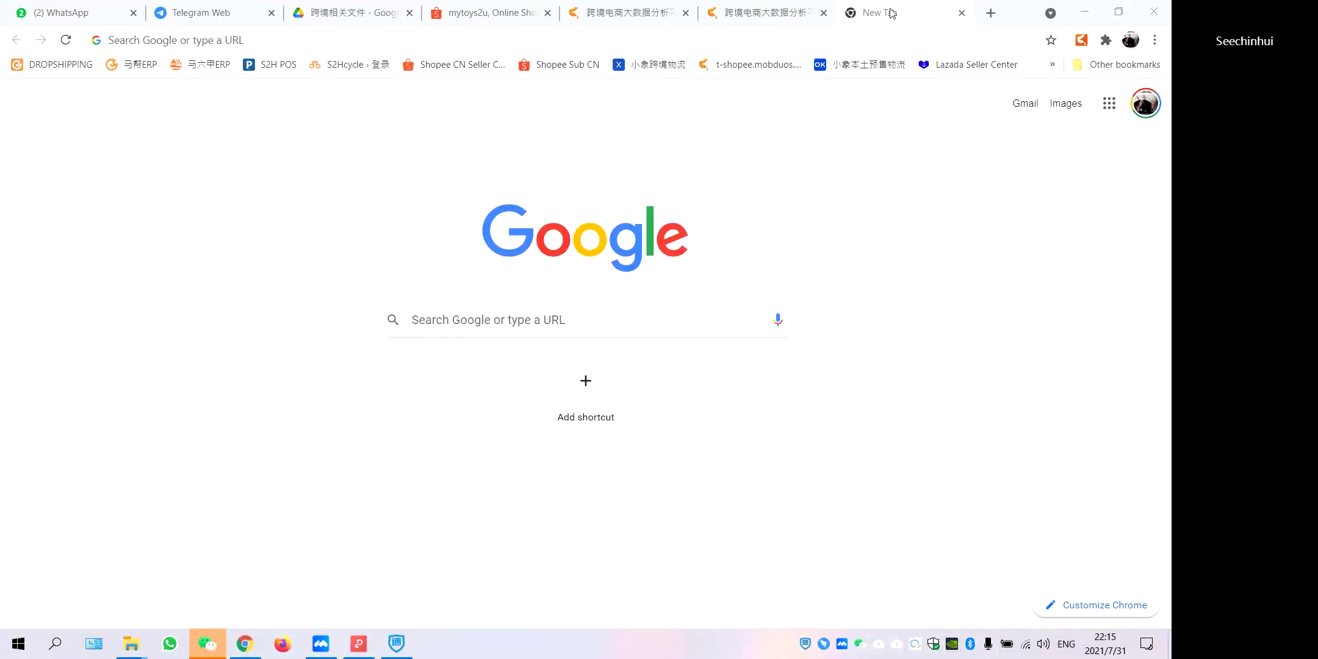
left_click(962, 13)
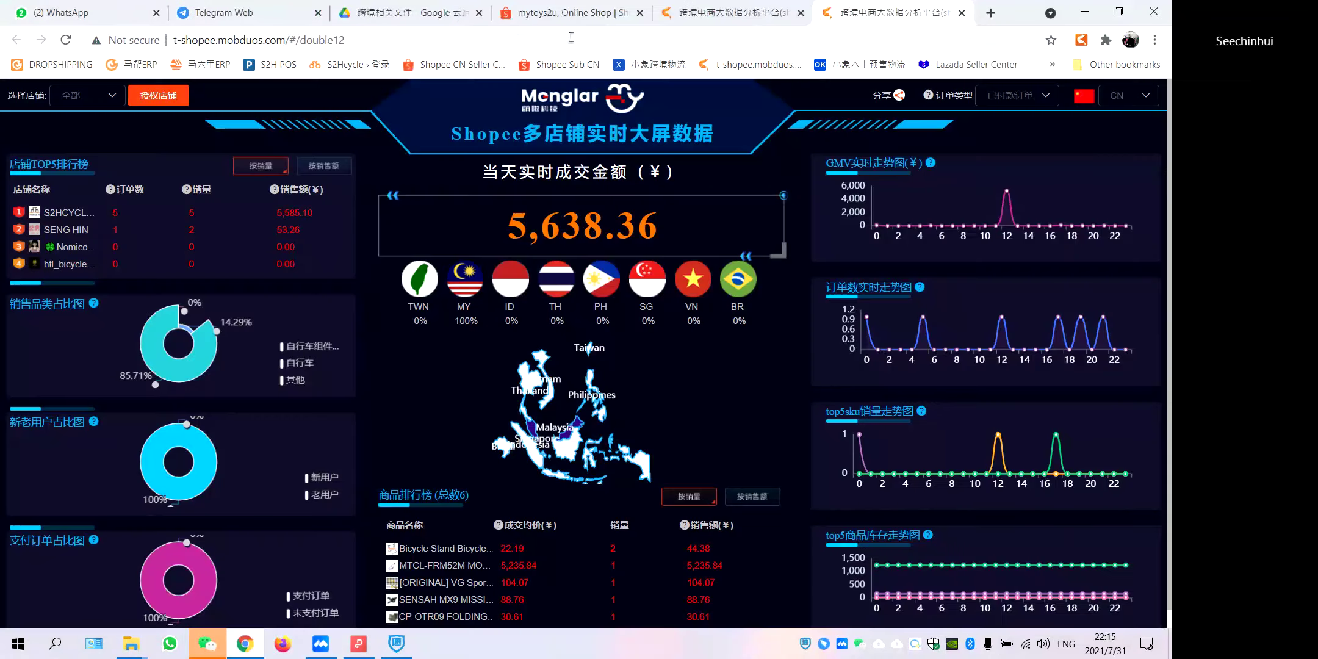
left_click(190, 17)
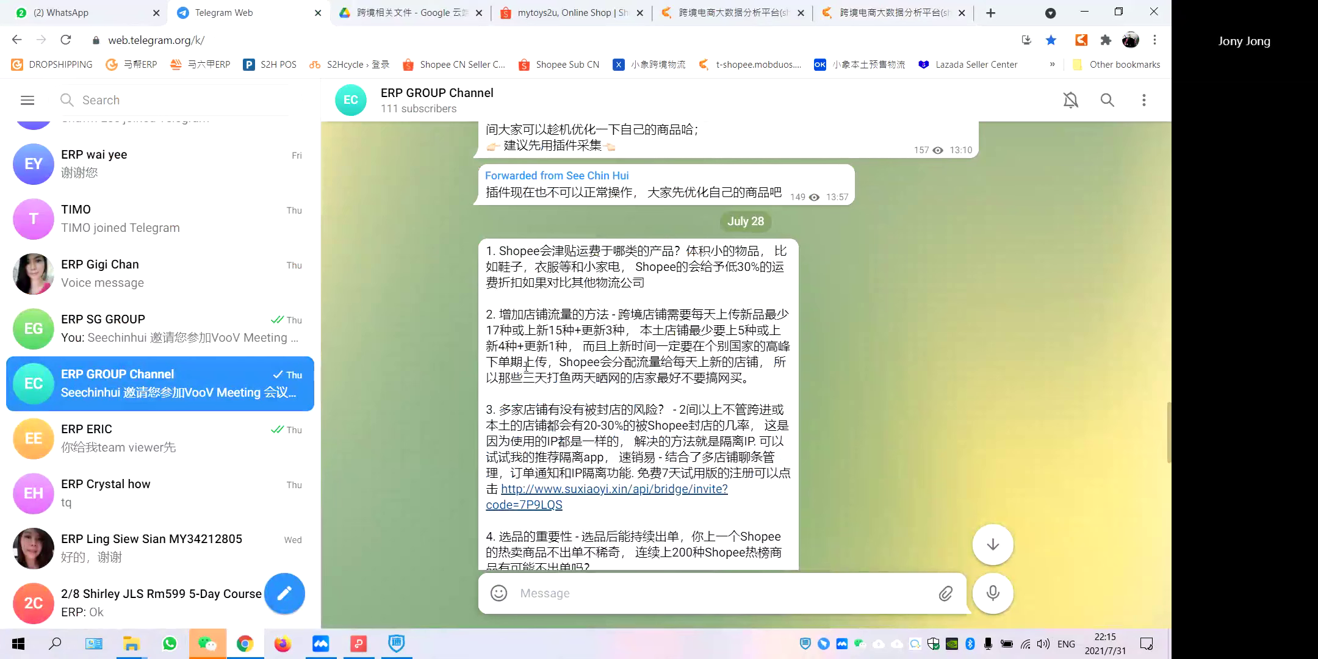
Select the 速销易 invite link text in the ERP GROUP Channel post.
scroll(543, 354, "down", 3)
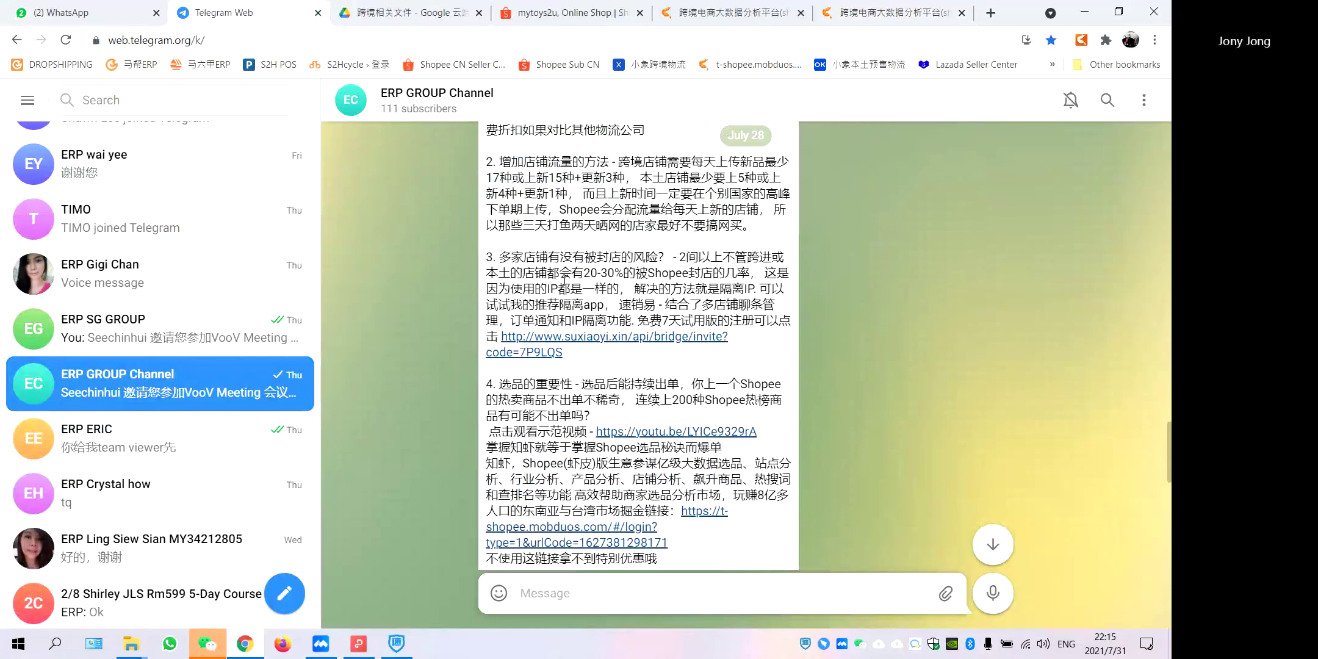
scroll(586, 366, "up", 3)
scroll(500, 338, "down", 3)
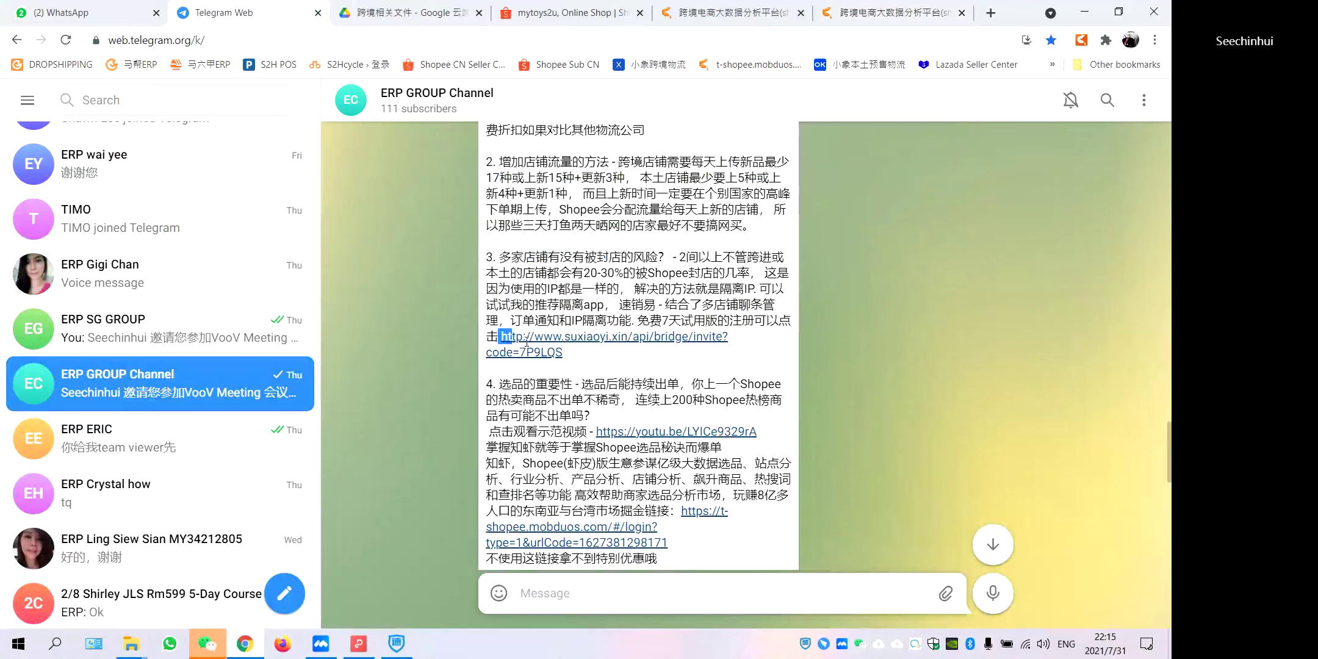
left_click_drag(498, 336, 571, 367)
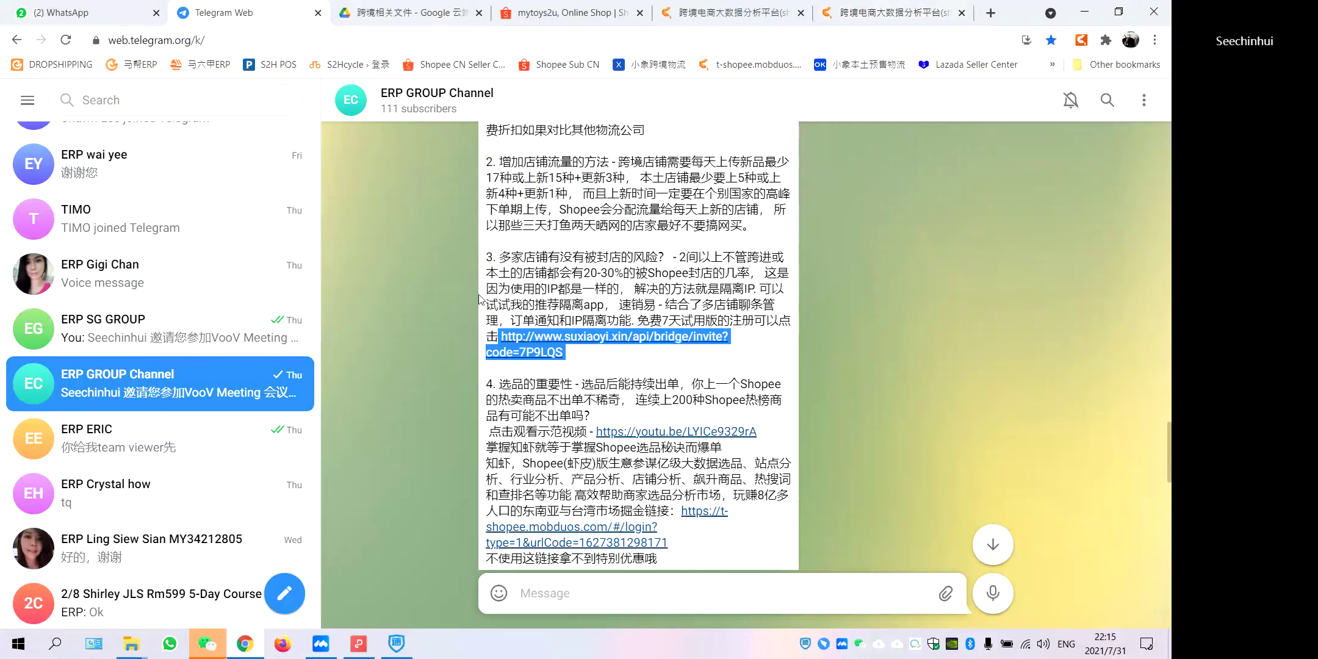
Glance at the dashboard and Drive tabs, then return to 速销易's 评价 notifications list.
left_click(926, 8)
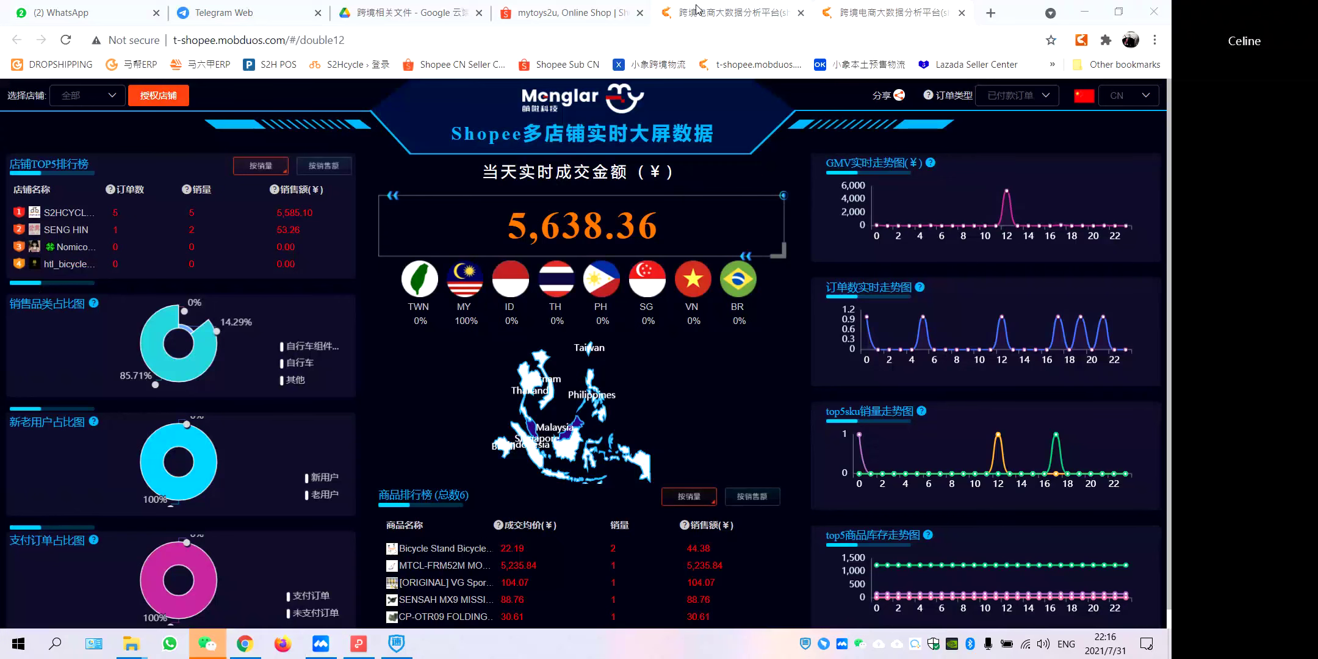
left_click(401, 11)
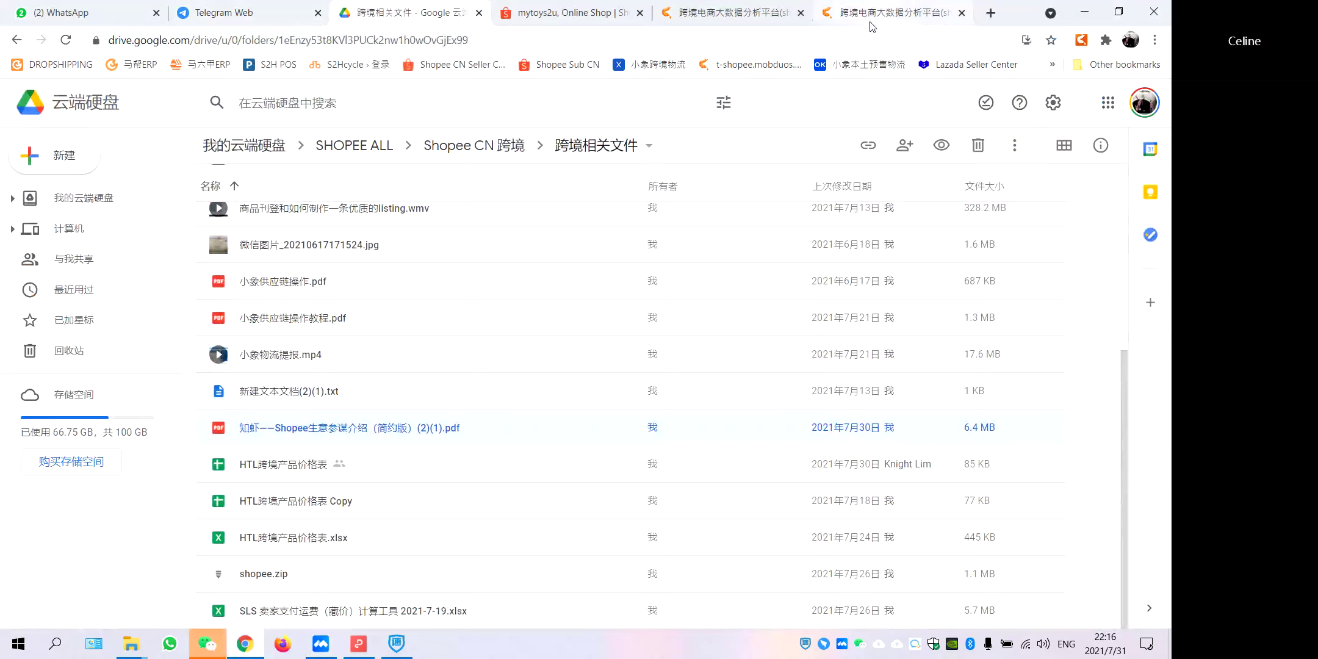
left_click(396, 644)
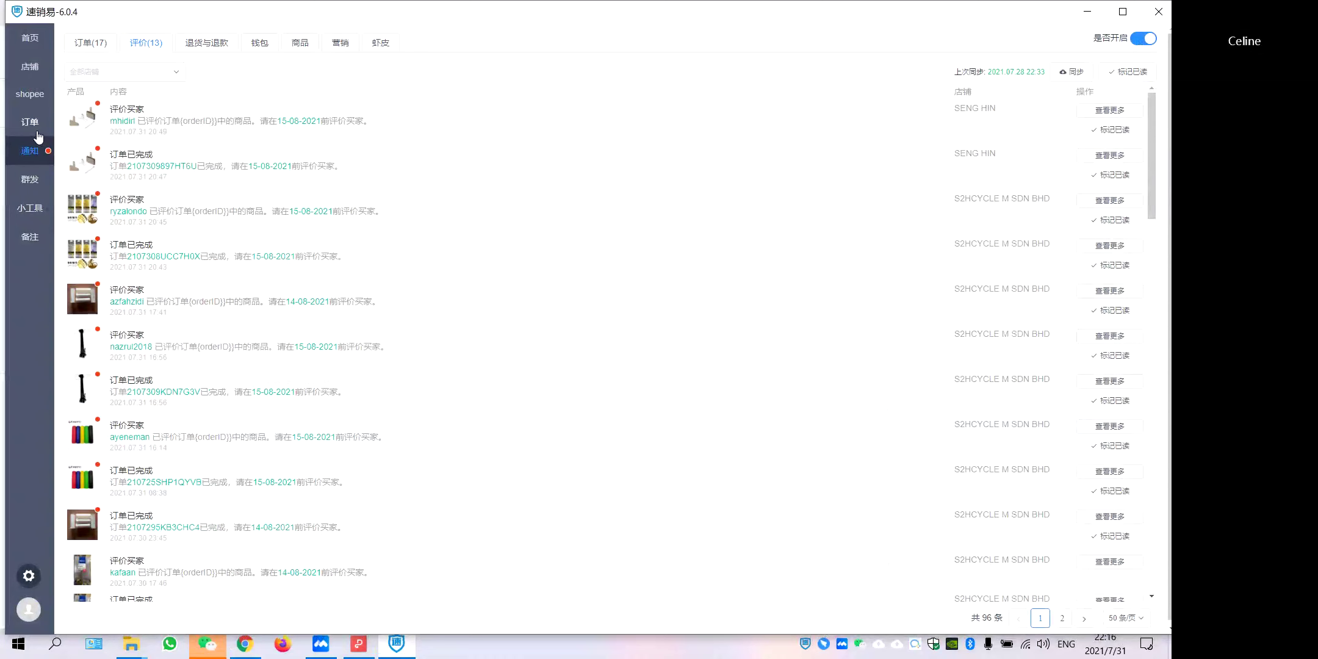
Check the 店铺 shop management page, briefly editing the first shop's name field.
left_click(32, 68)
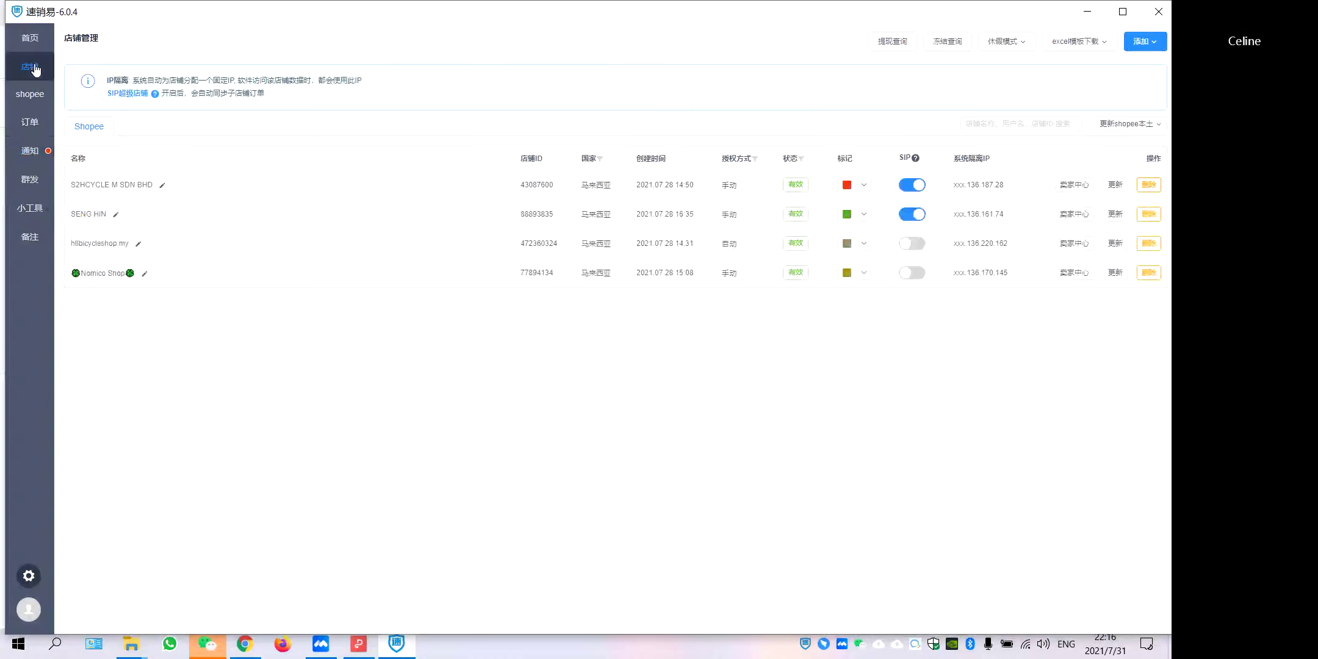
left_click(94, 183)
left_click(435, 439)
Bring up the 订单 page listing the 4 待发货 orders awaiting shipment.
left_click(32, 94)
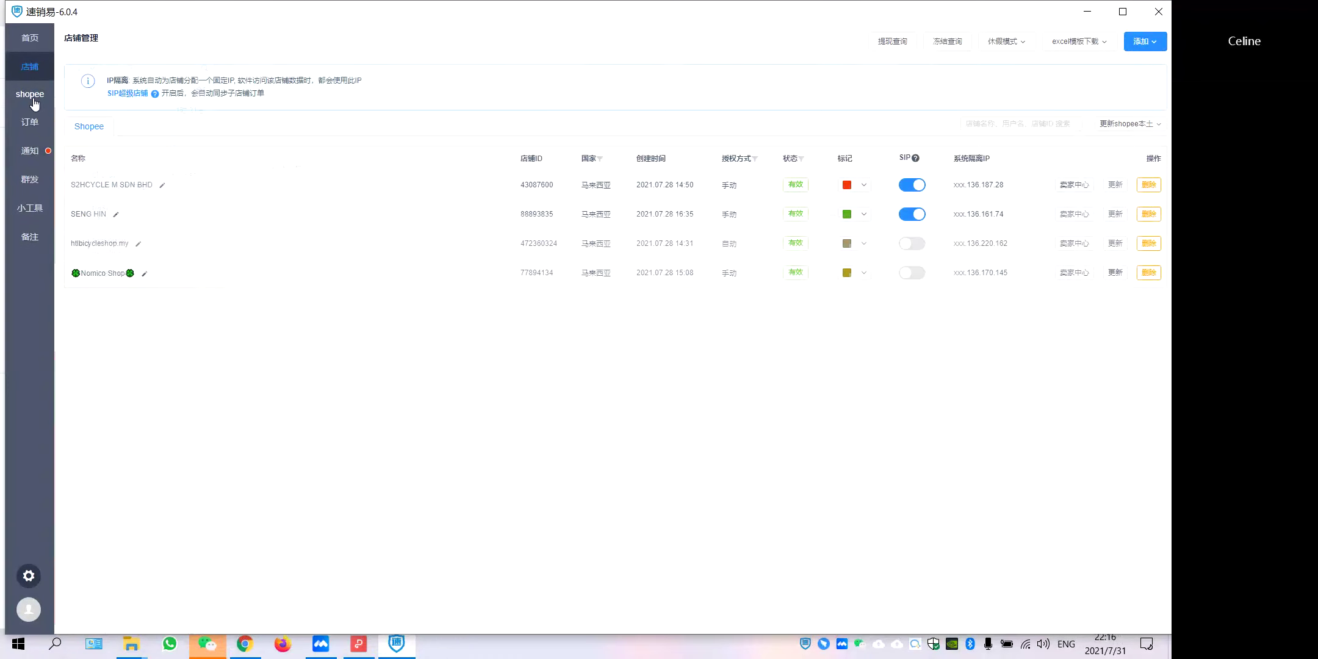
left_click(37, 125)
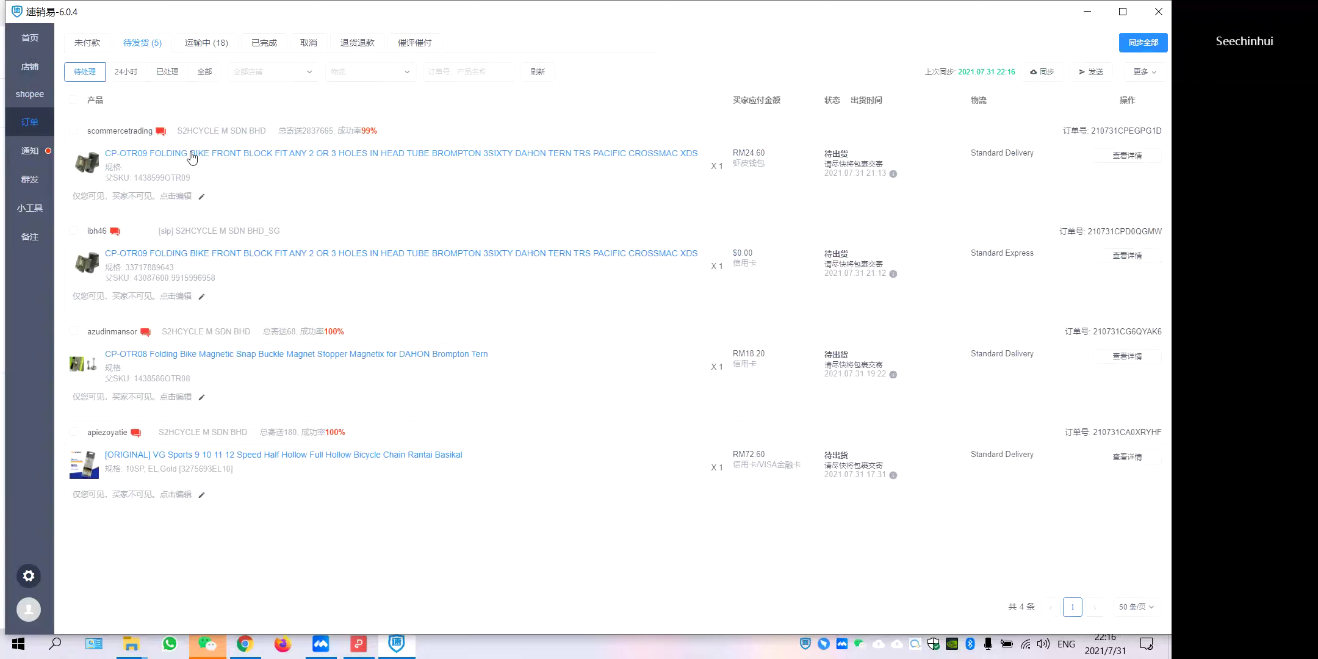
mouse_move(193, 157)
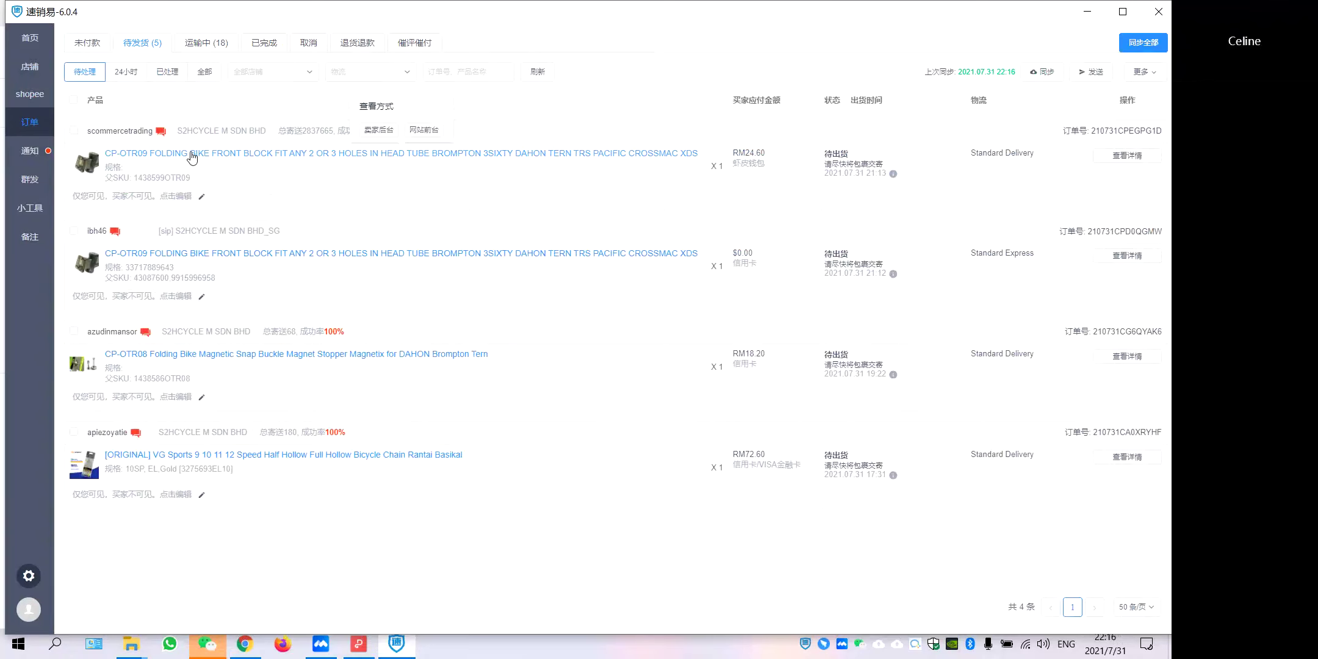
Open the CP-OTR09 folding bike product in 卖家后台, review it, and minimize the window.
left_click(380, 131)
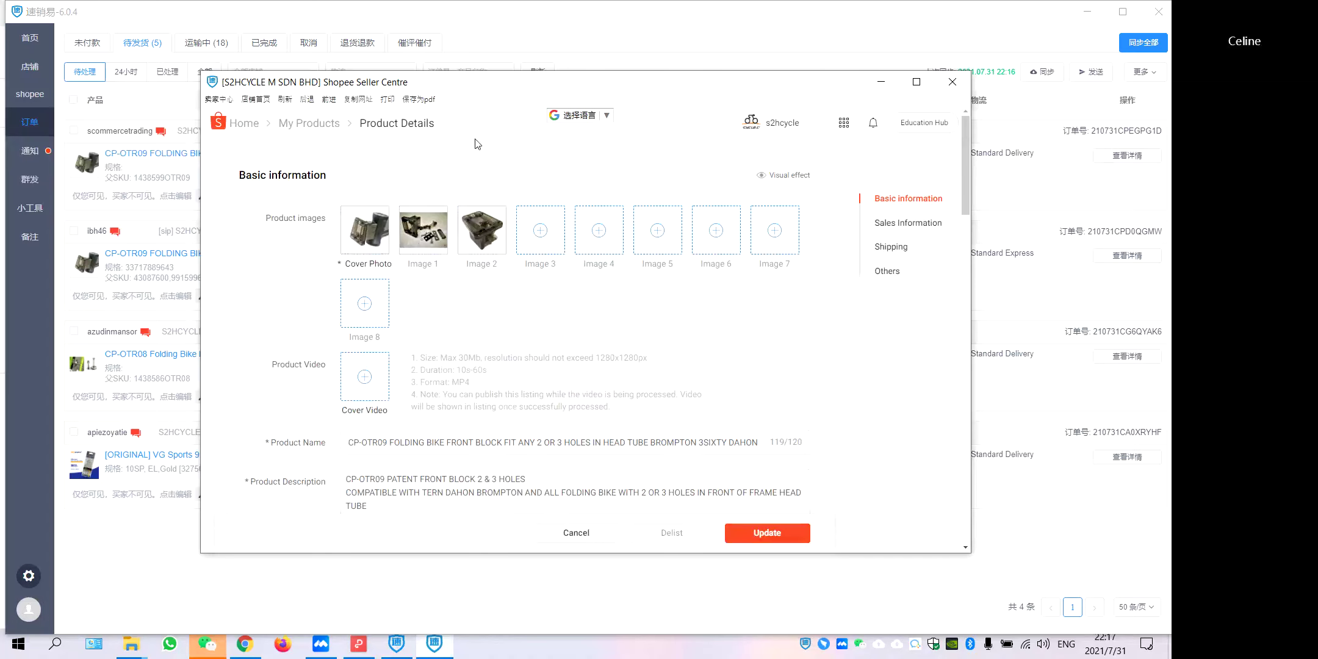
scroll(866, 353, "down", 5)
scroll(815, 354, "up", 5)
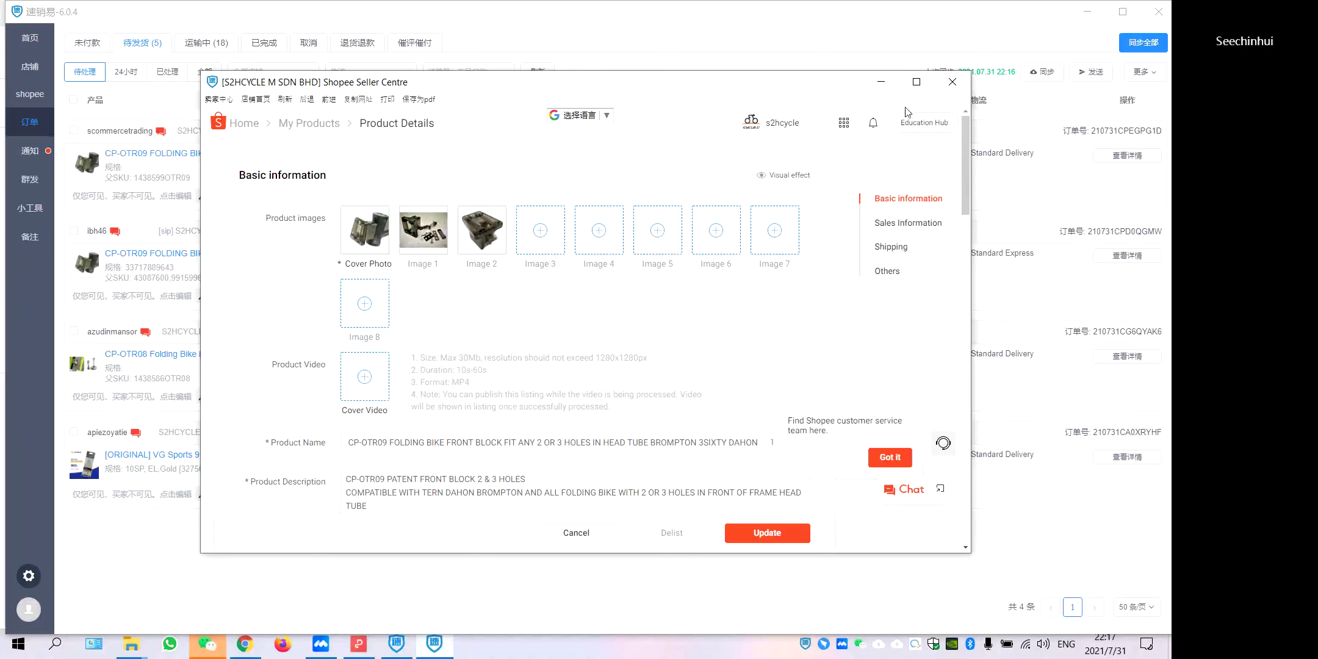
left_click(882, 82)
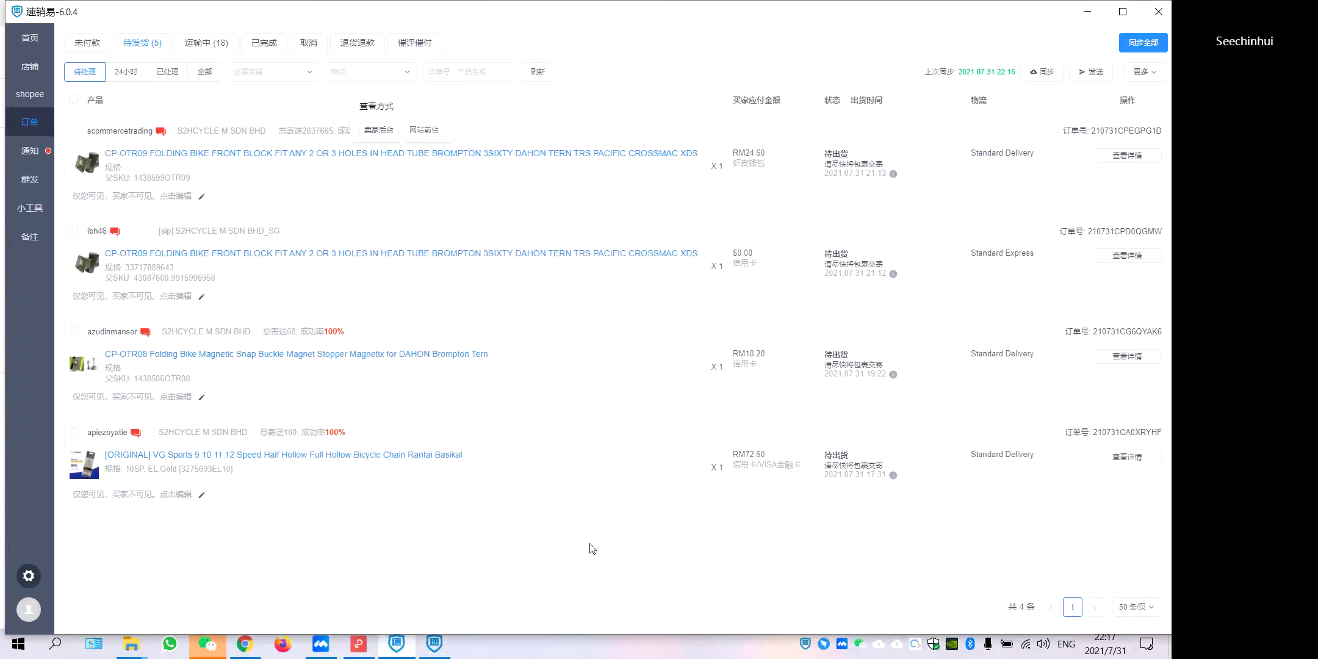
Flip through 群发, 通知 and 订单, then reopen and close the Seller Centre product window.
left_click(34, 182)
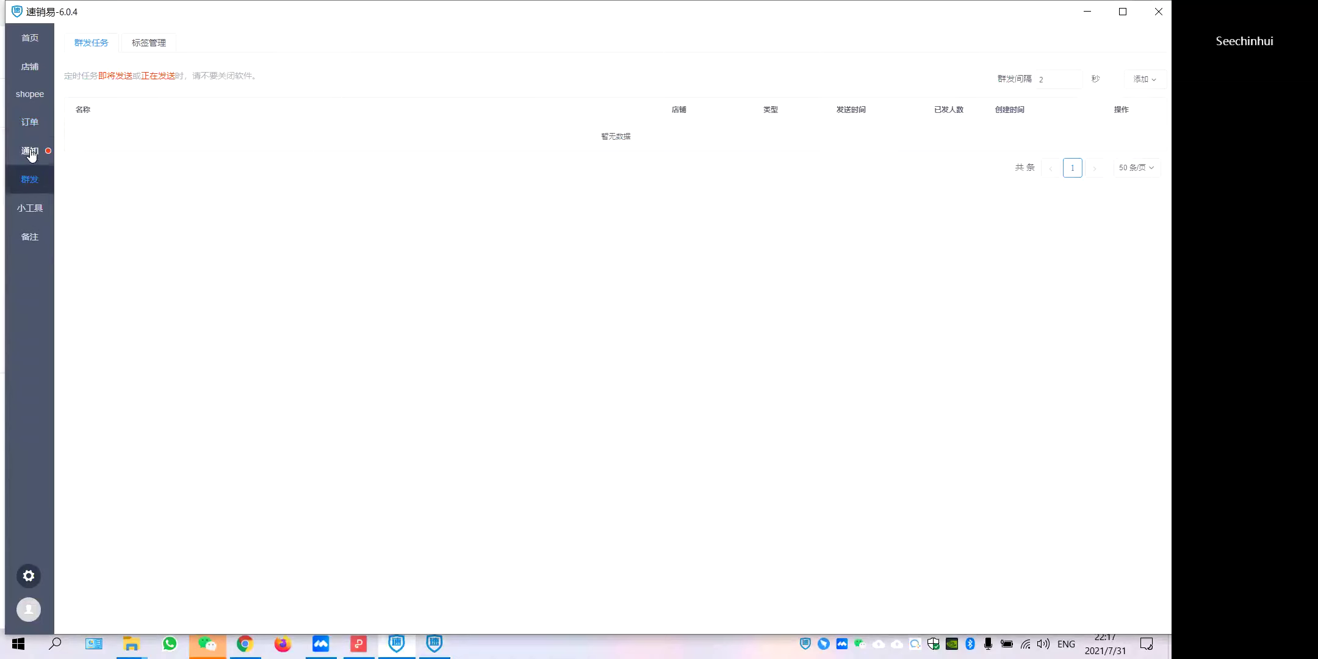
left_click(31, 155)
left_click(34, 184)
left_click(34, 157)
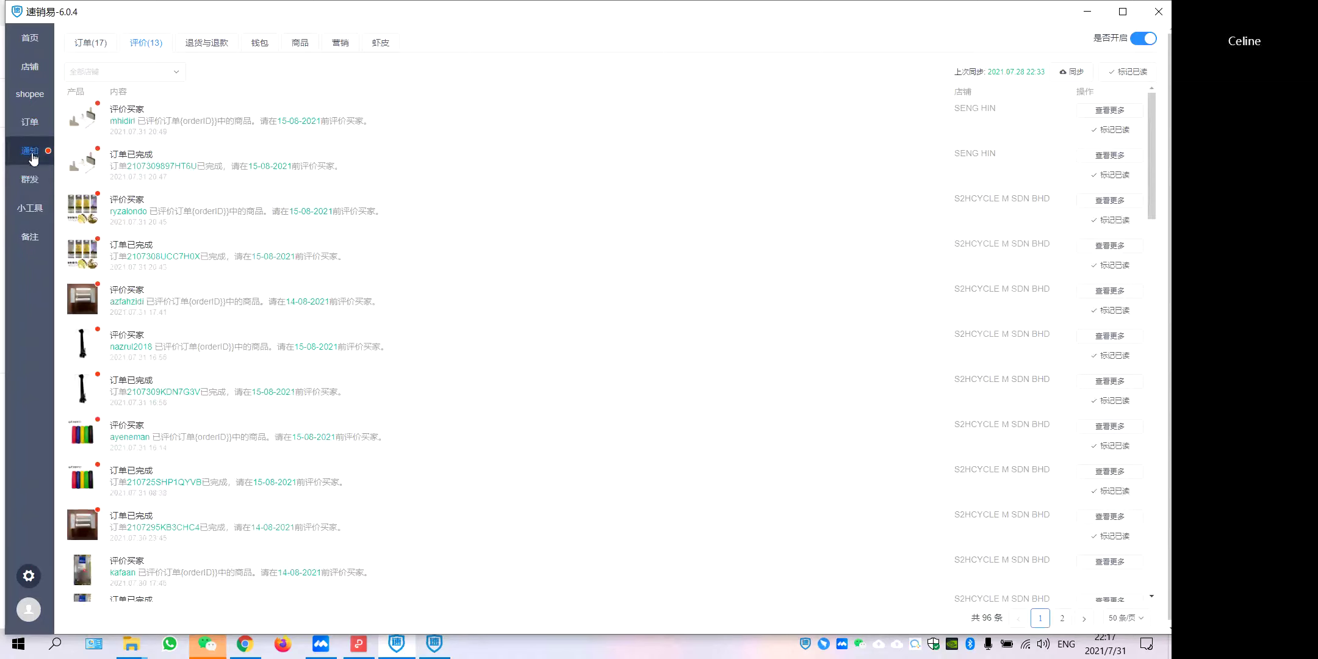
left_click(34, 121)
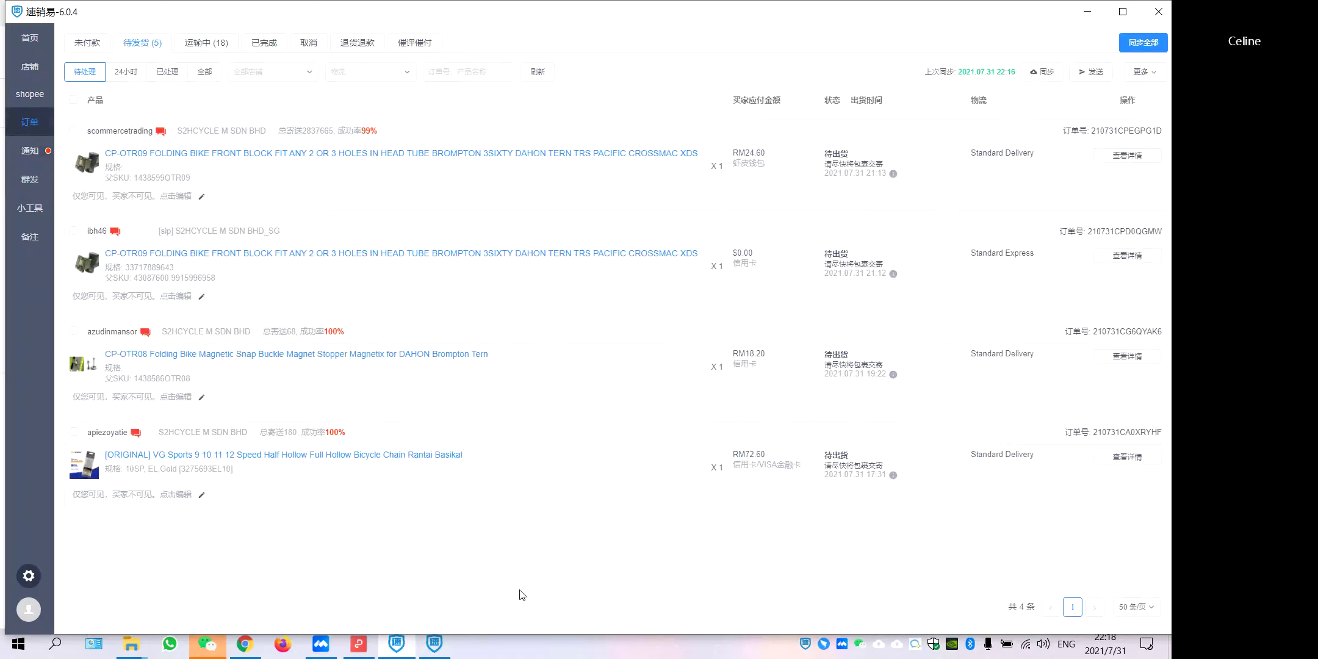
left_click(424, 649)
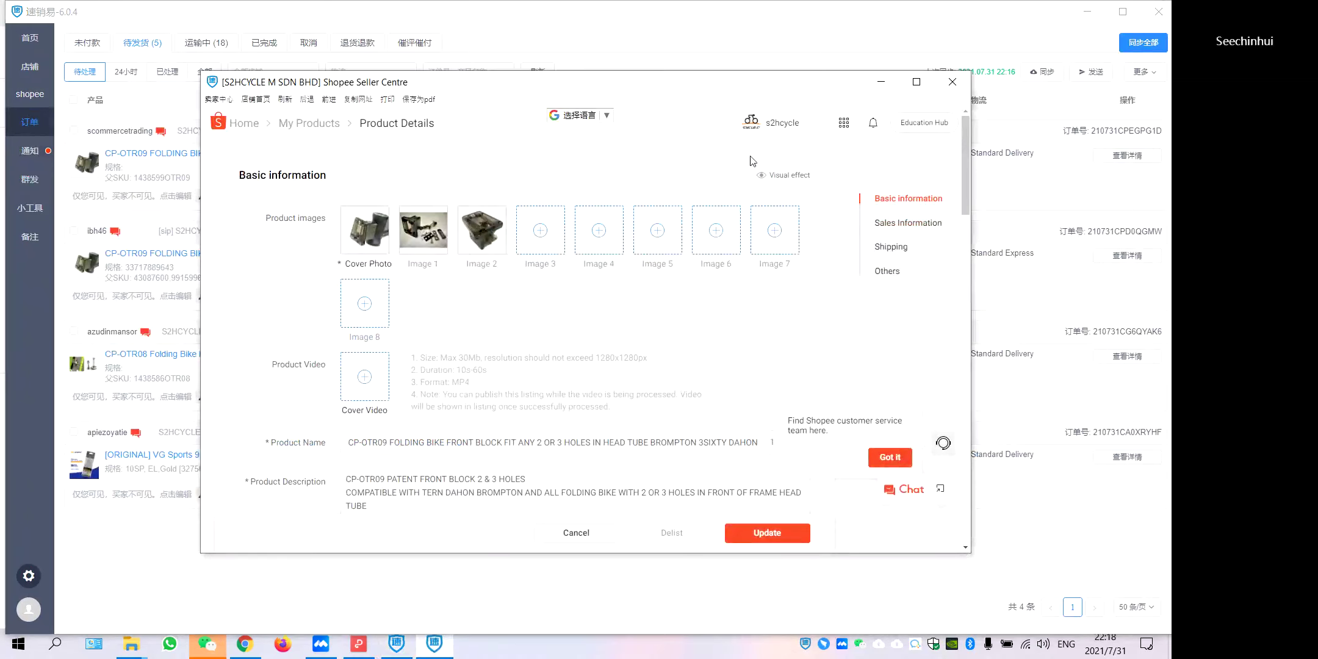
left_click(953, 82)
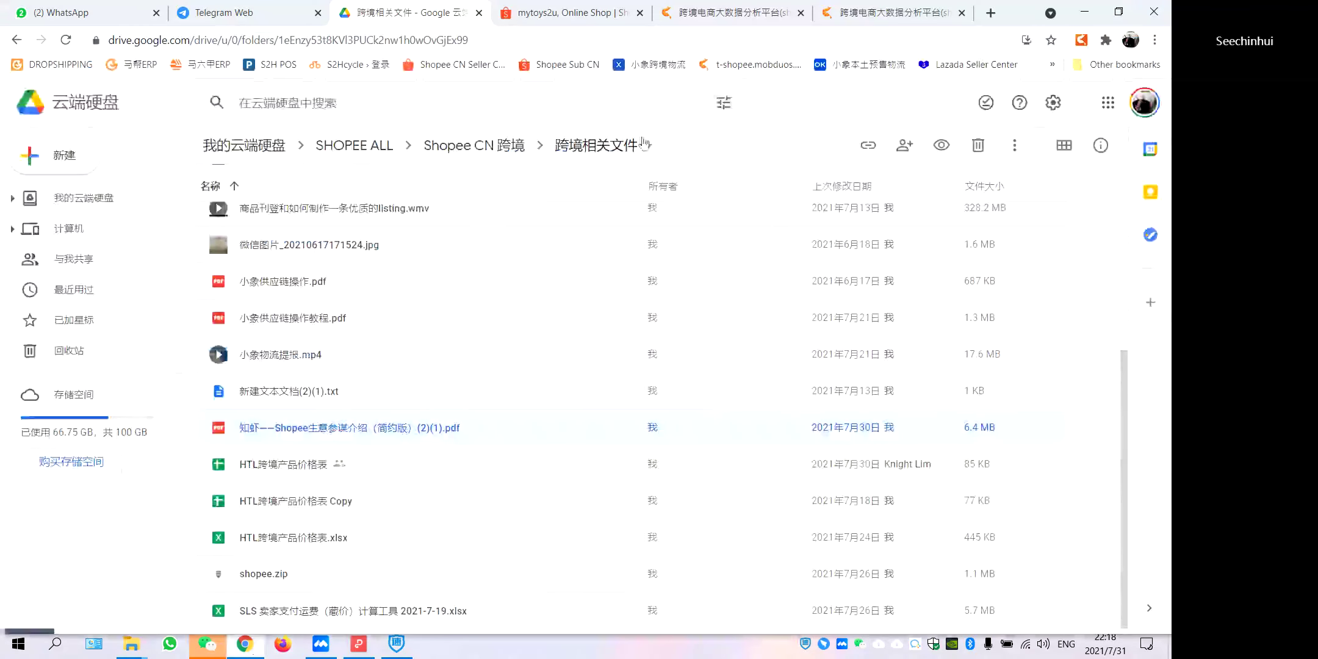
Load the 马六甲ERP overview dashboard (4 orders, ¥5463.76 sales, 566 products) in a new tab.
left_click(991, 13)
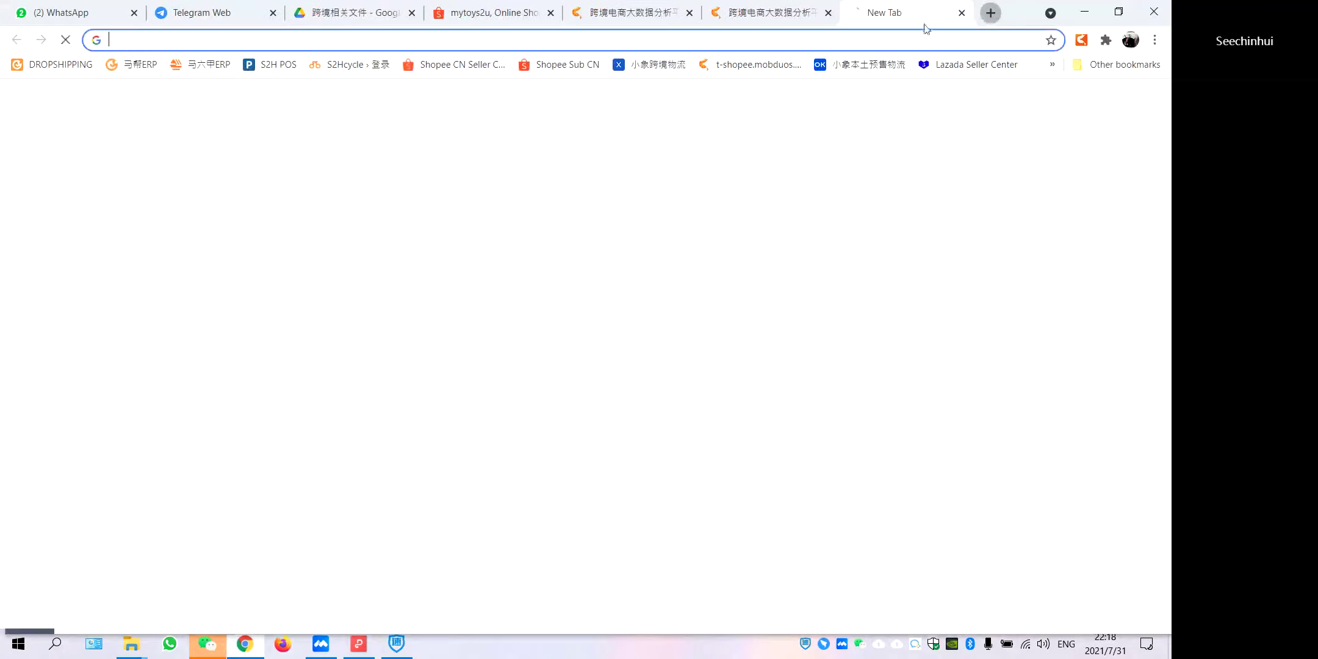
left_click(206, 64)
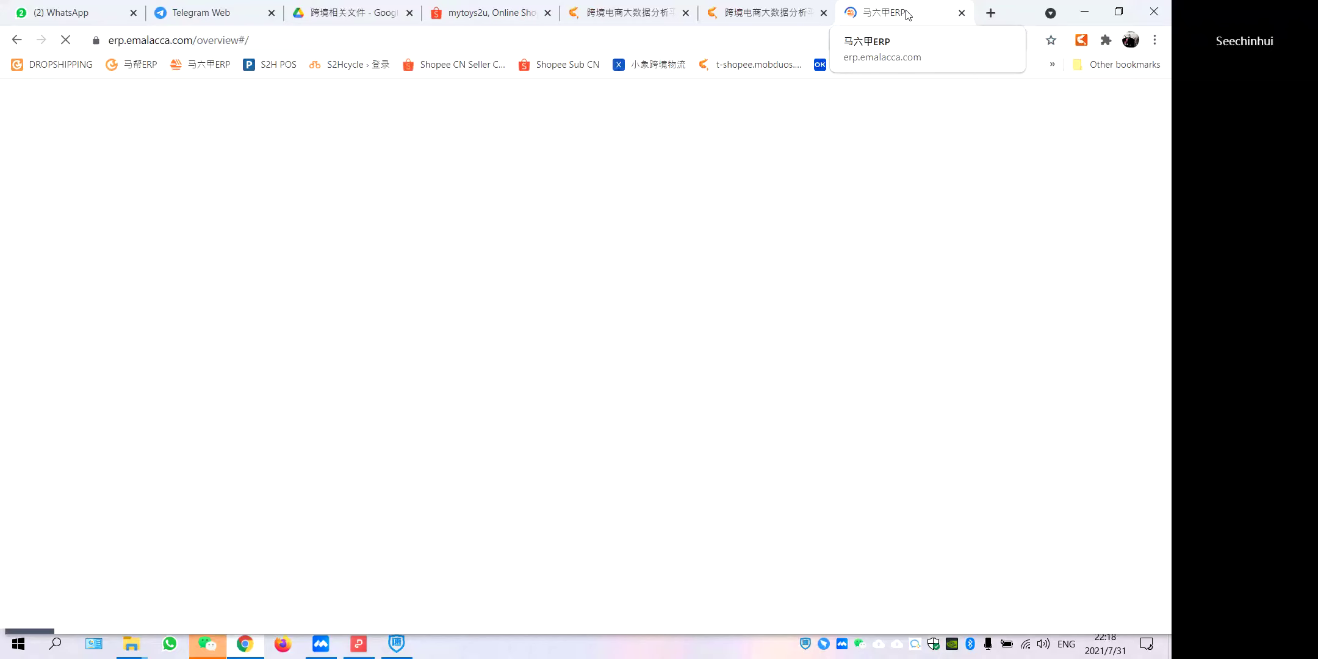
mouse_move(258, 112)
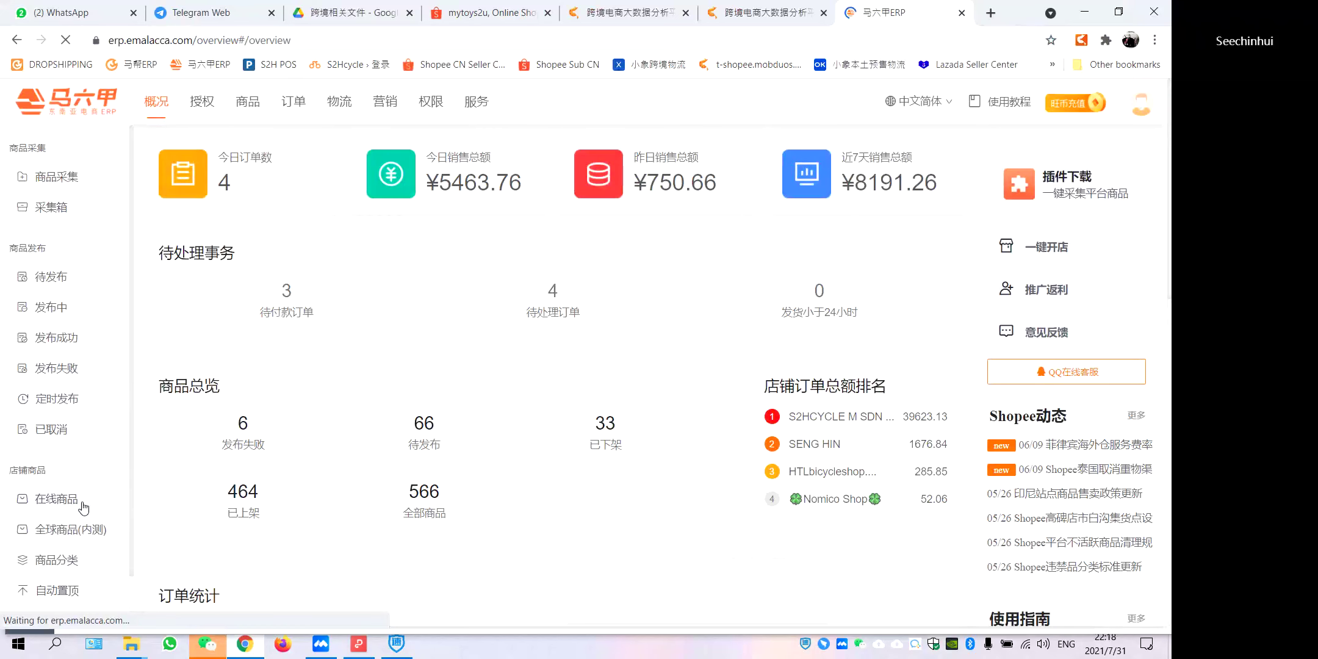
Open the edit page of the first on-sale product, the folding bike front block.
left_click(63, 505)
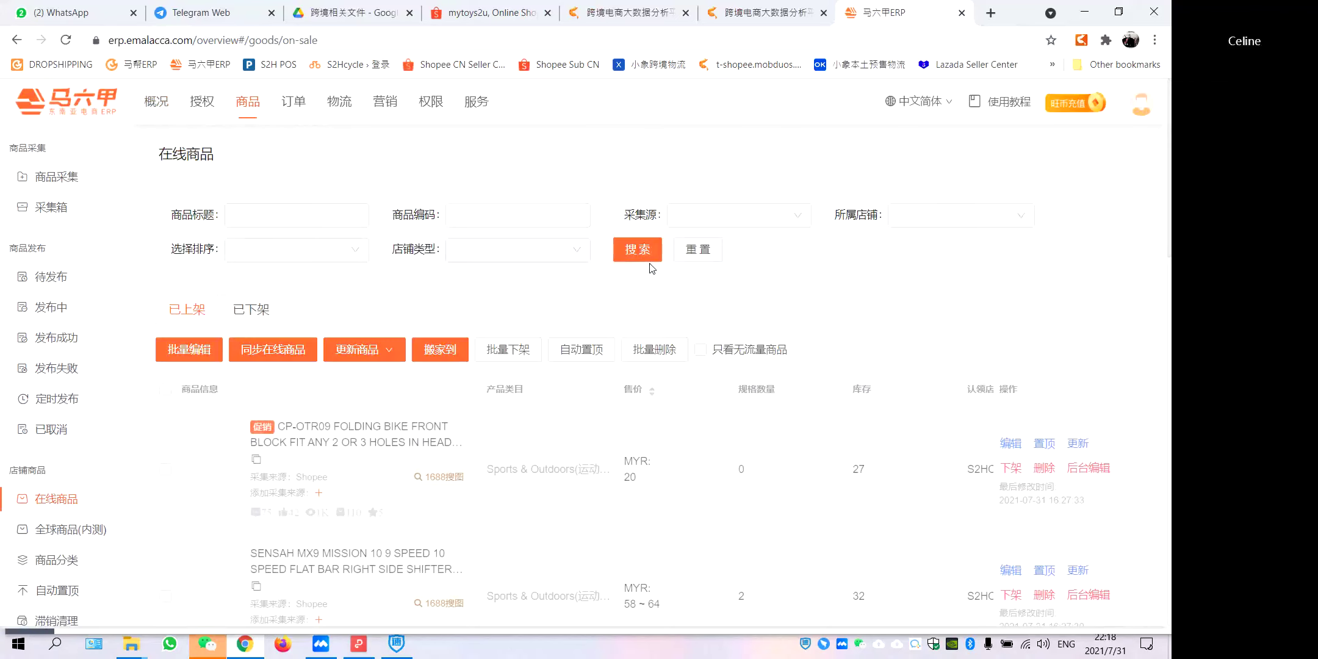
scroll(652, 269, "down", 3)
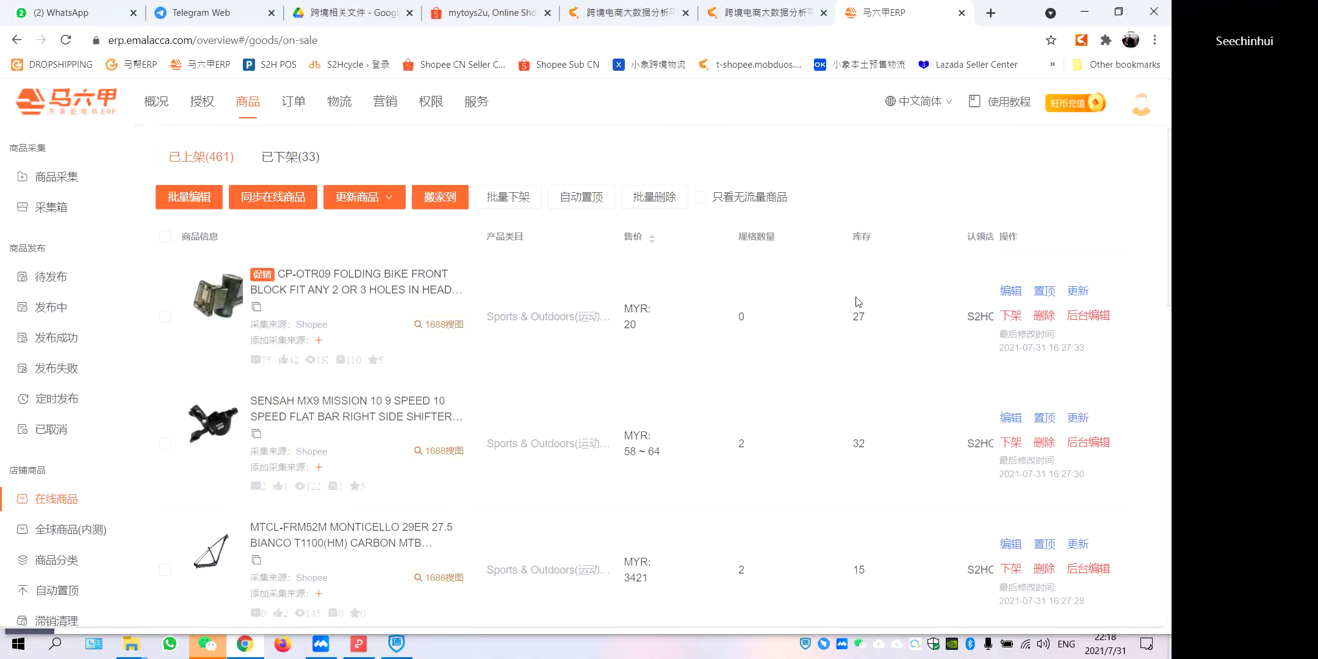
left_click(1011, 294)
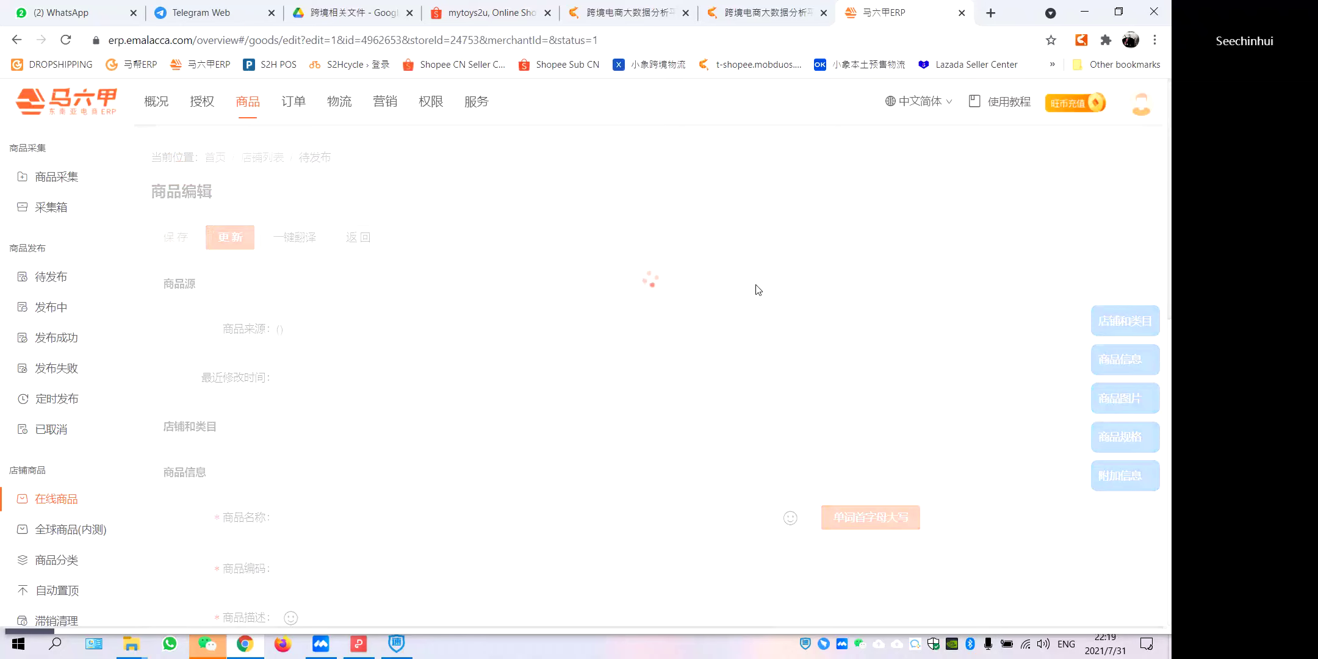
Review the listing's edit form, then return to 速销易's 待发货 orders and the first order's product.
scroll(456, 334, "down", 10)
scroll(455, 333, "down", 6)
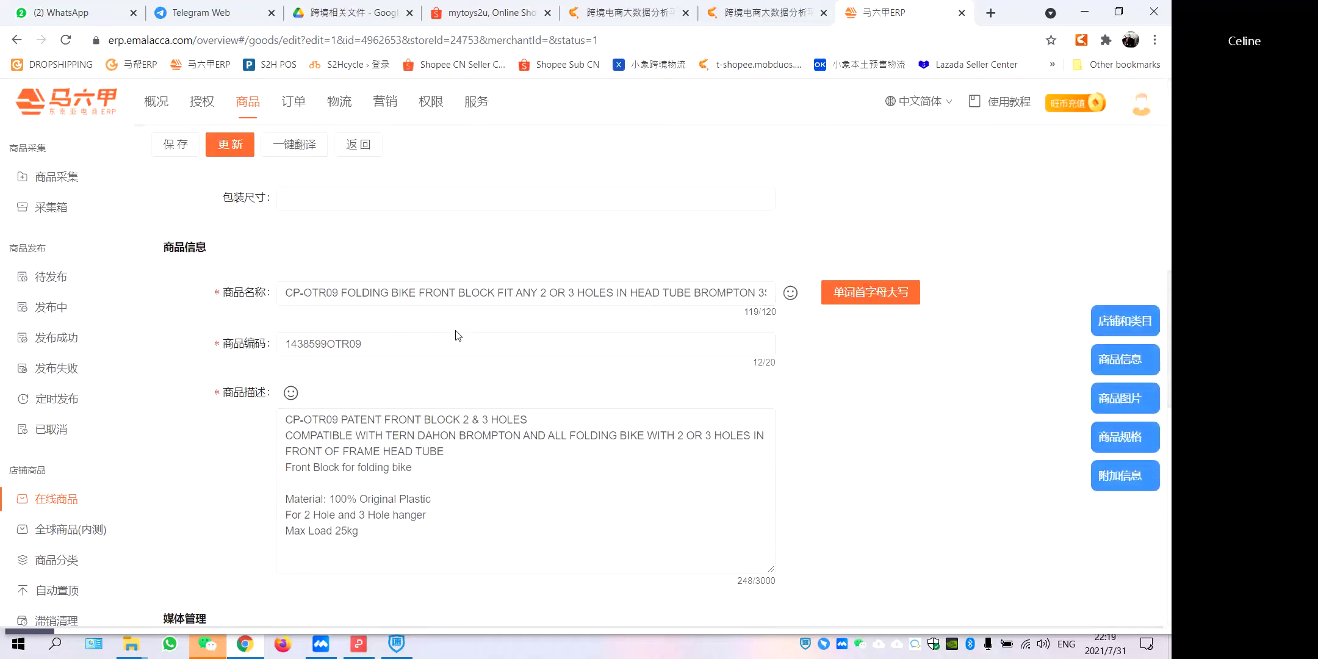
scroll(457, 335, "down", 15)
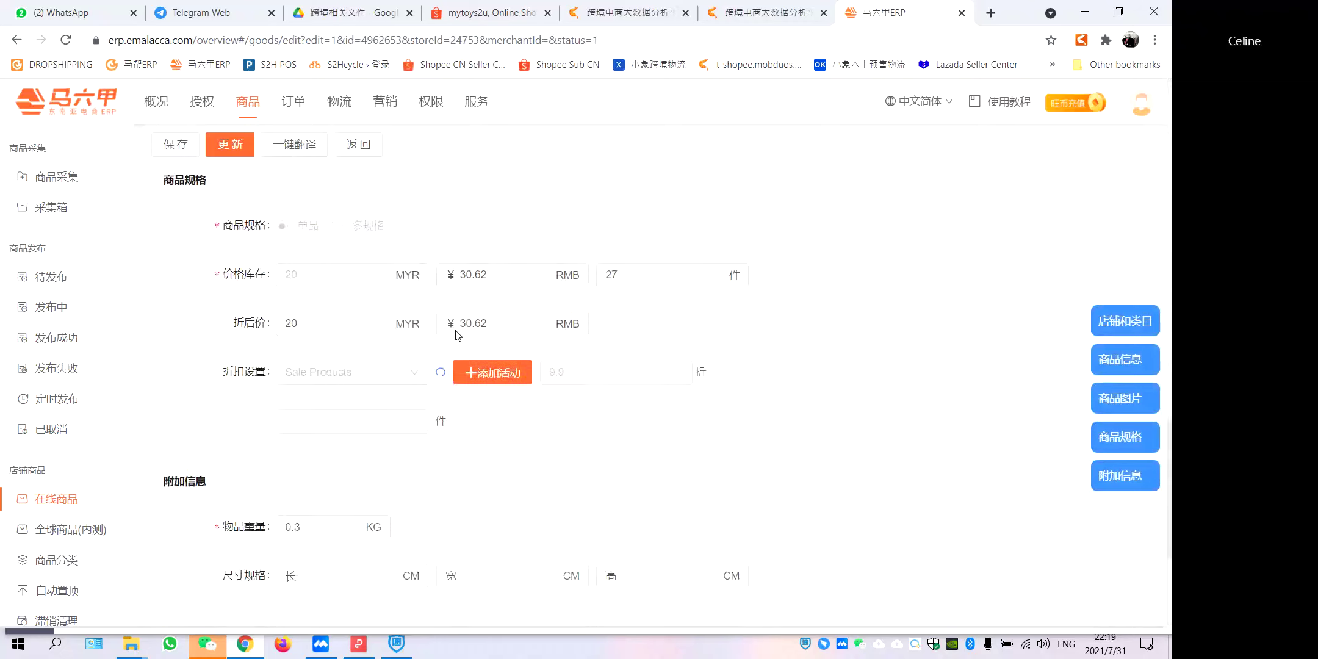
scroll(458, 335, "down", 2)
scroll(458, 335, "up", 17)
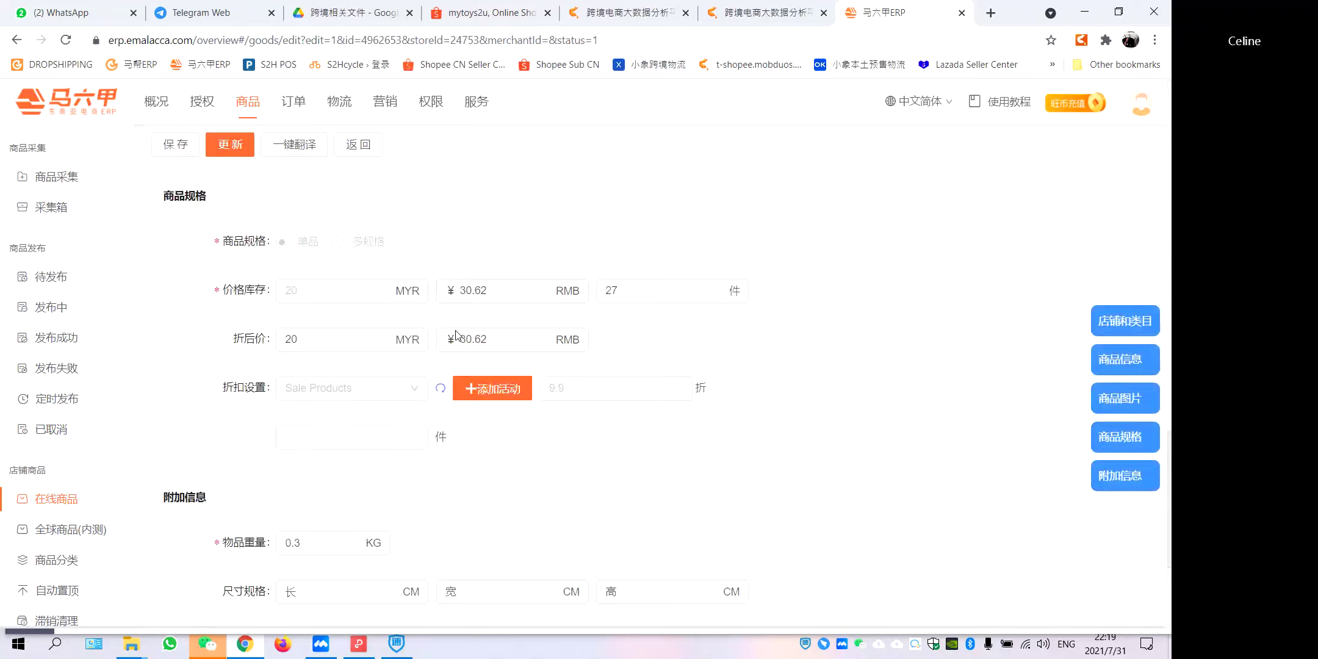
scroll(455, 330, "down", 5)
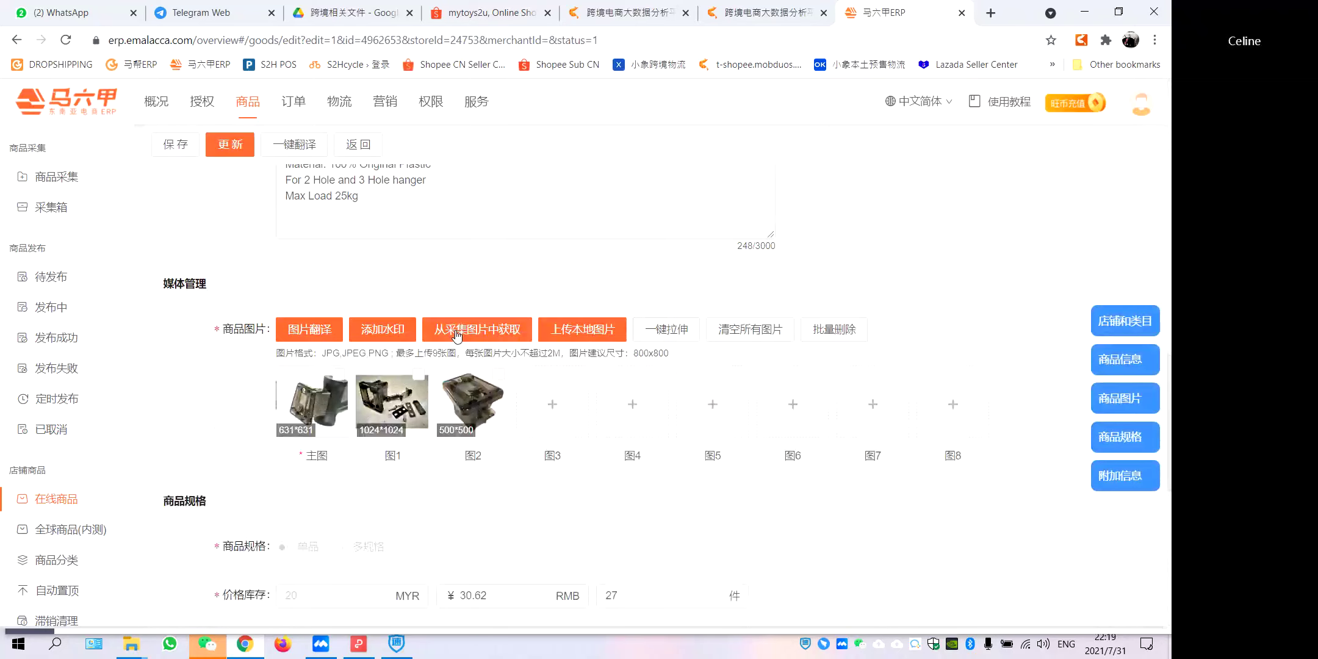
scroll(458, 336, "up", 12)
scroll(457, 336, "up", 2)
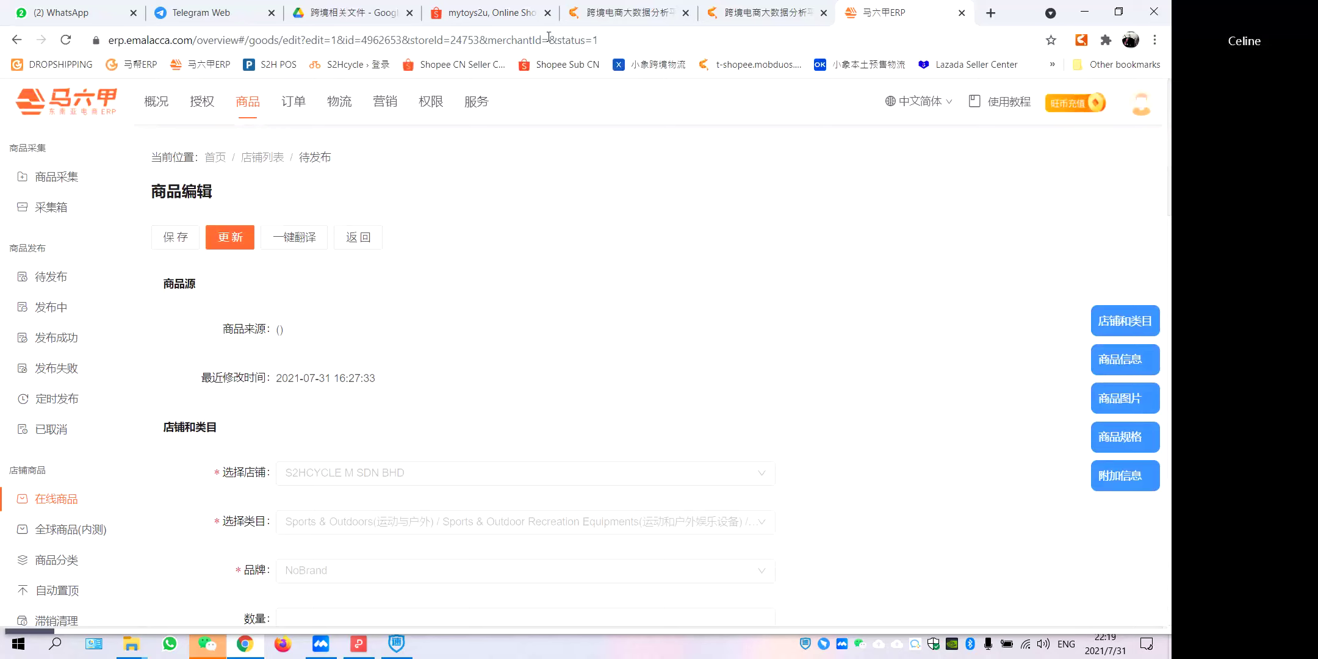
left_click(396, 644)
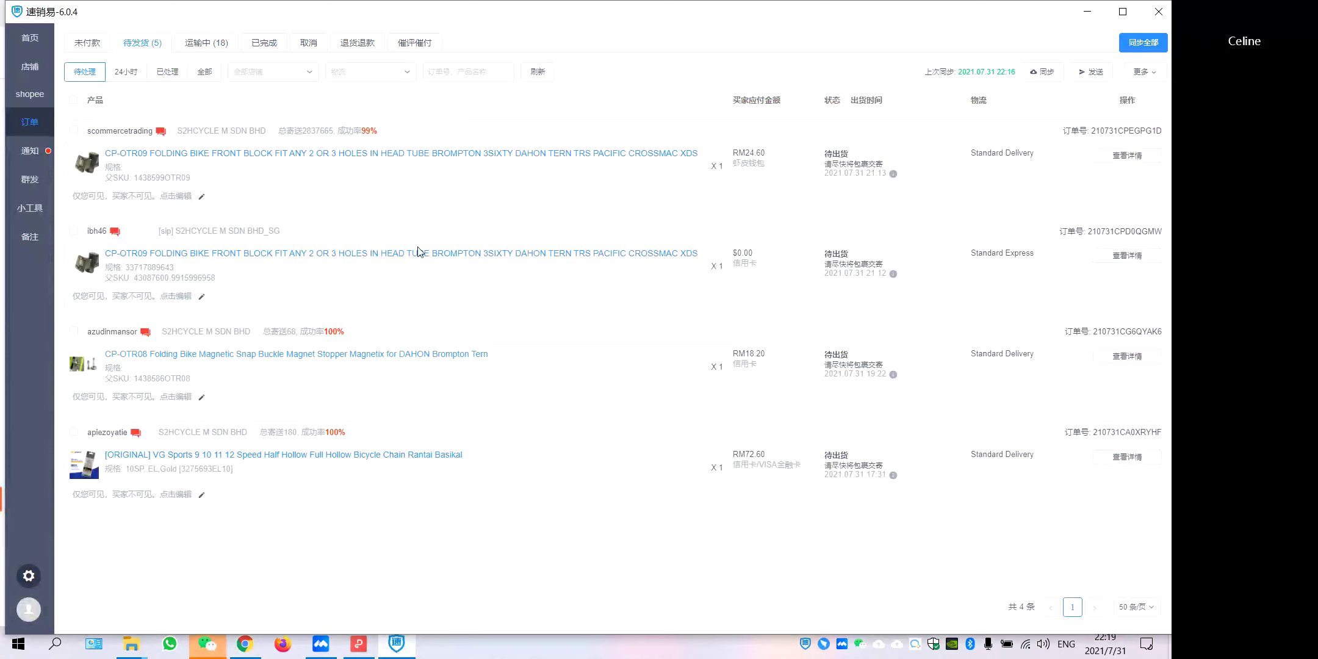
left_click(446, 160)
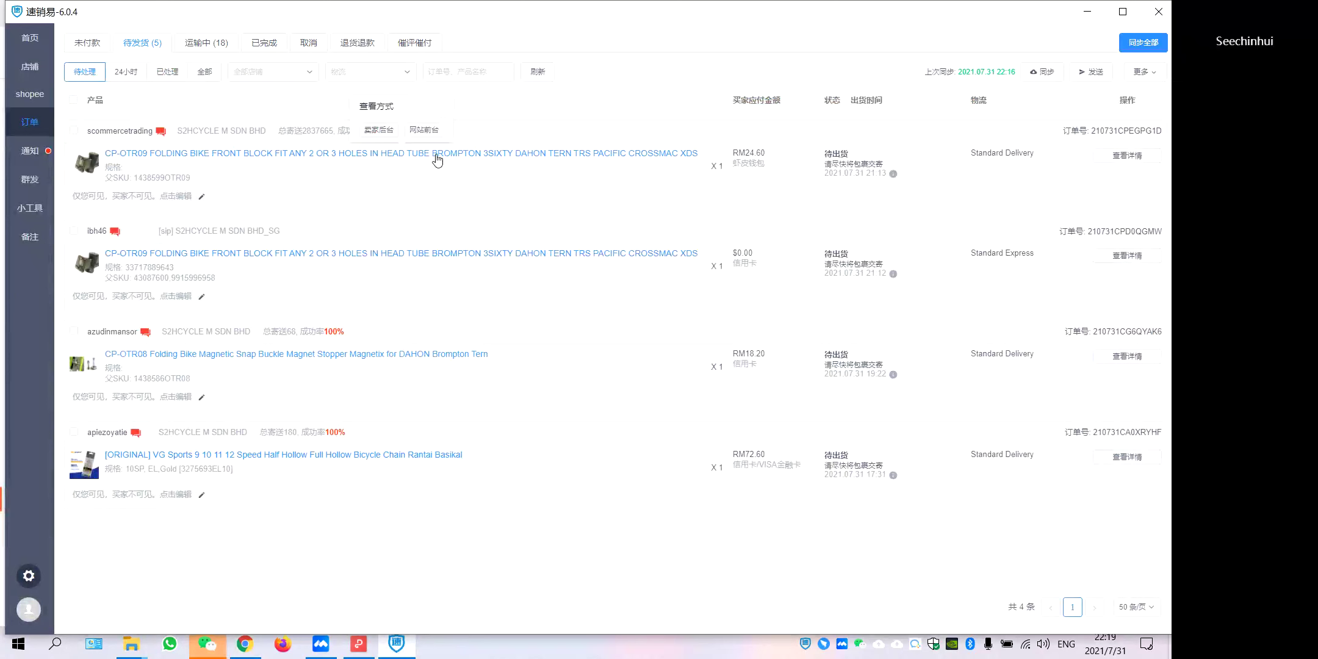
Choose 卖家后台 to view the CP-OTR09 front block in Shopee Seller Centre.
left_click(377, 130)
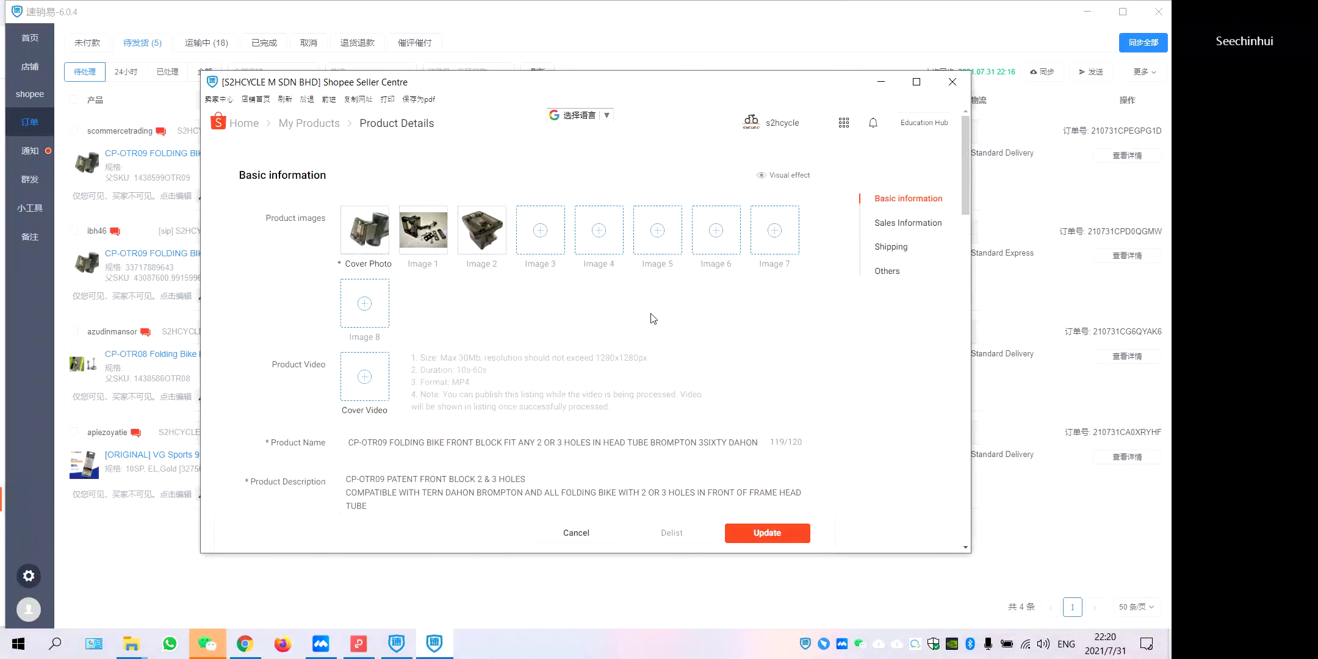
scroll(653, 318, "down", 2)
scroll(653, 316, "down", 1)
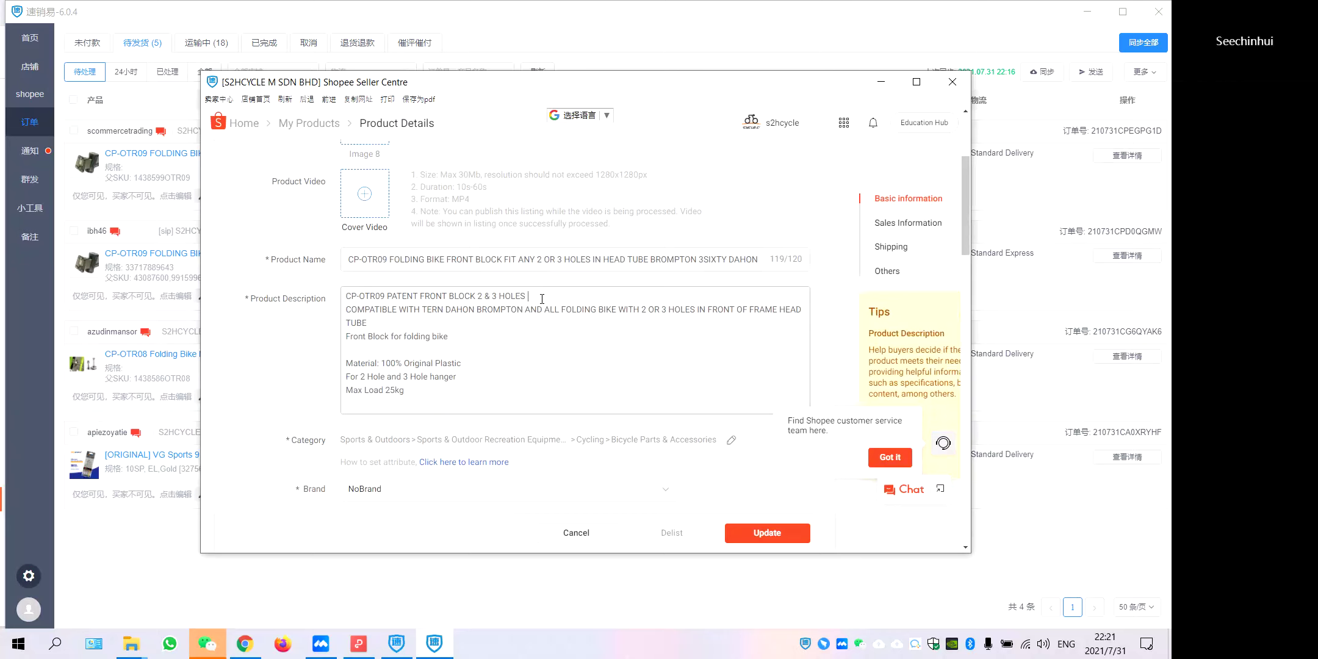
Append 1234567 to the CP-OTR09 description's first line, update the listing, and close the window.
left_click(488, 258)
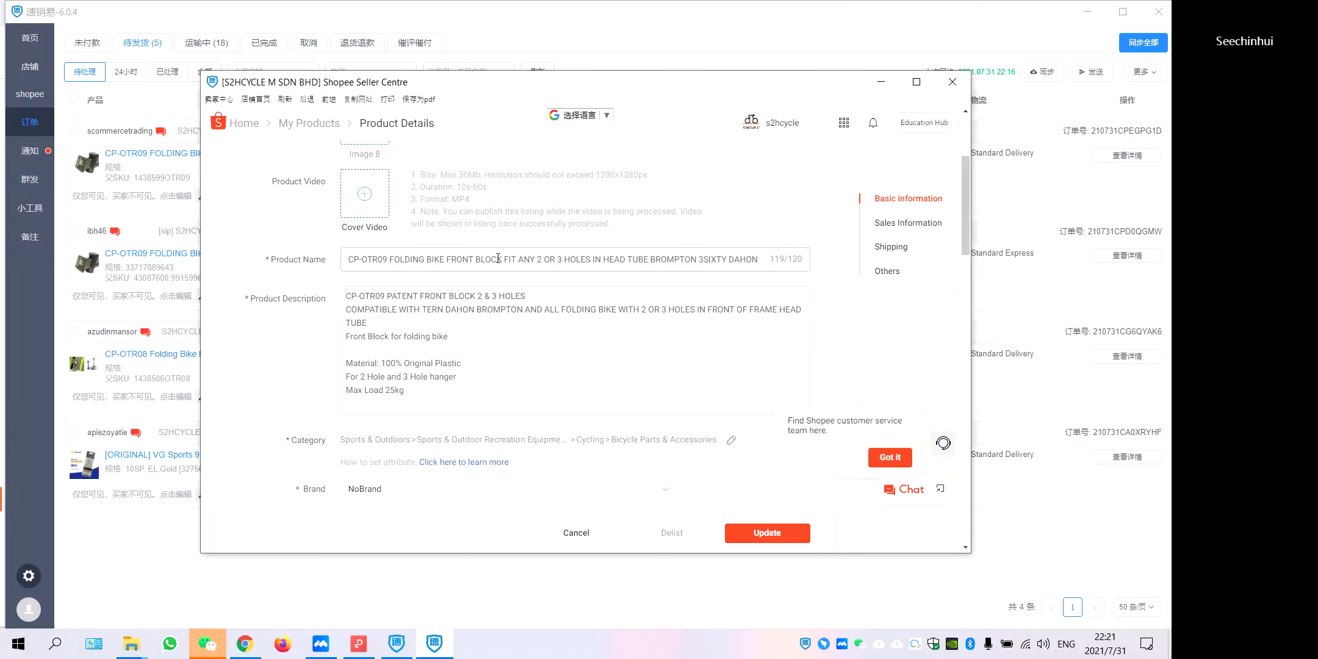
left_click_drag(365, 259, 591, 262)
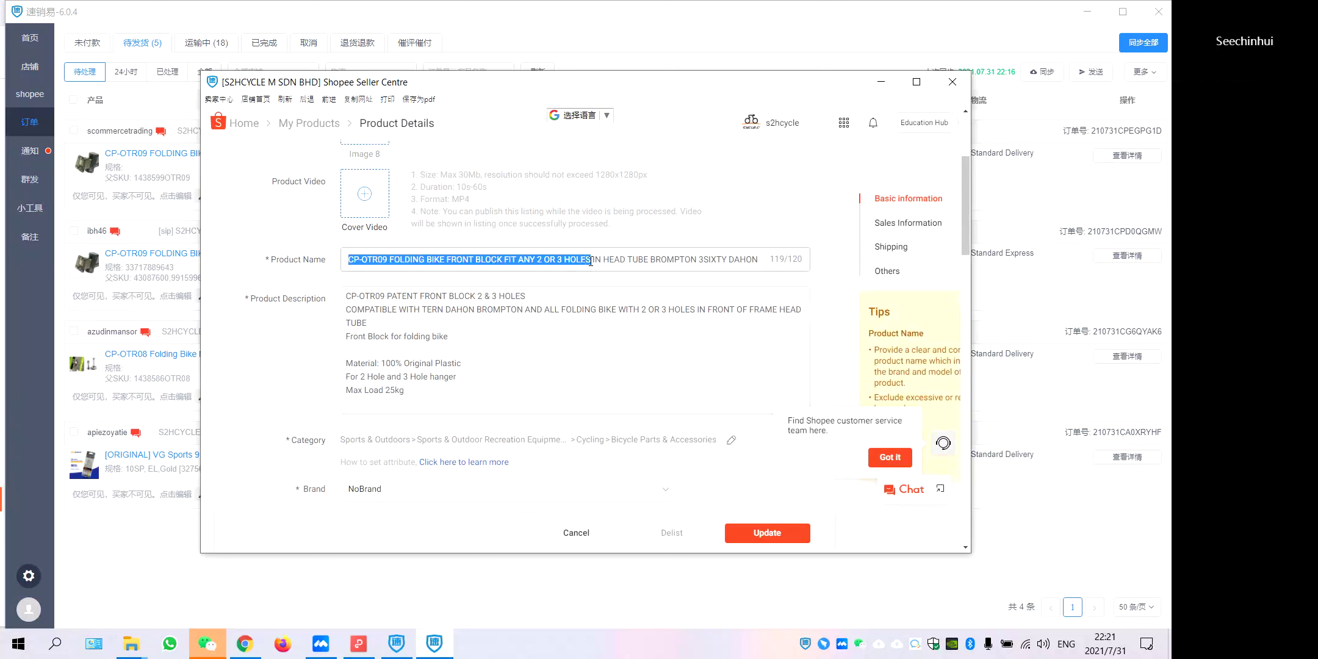
left_click(563, 294)
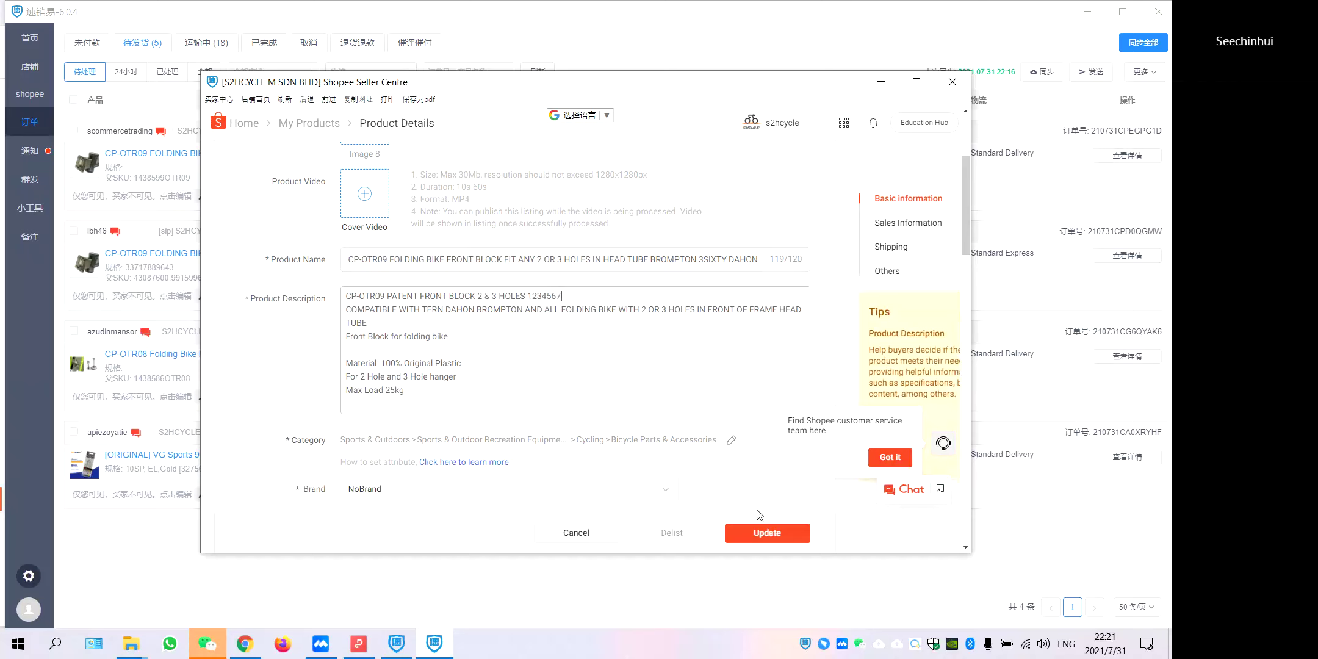
left_click(884, 462)
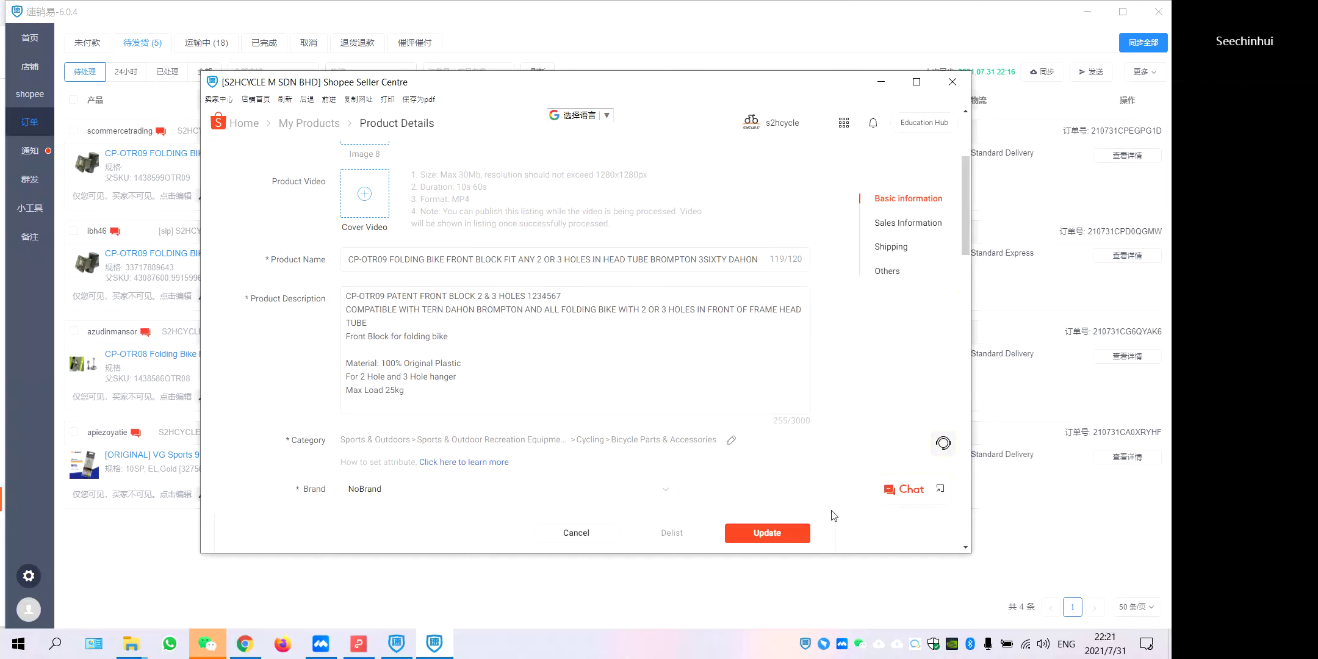
left_click(802, 533)
left_click(952, 85)
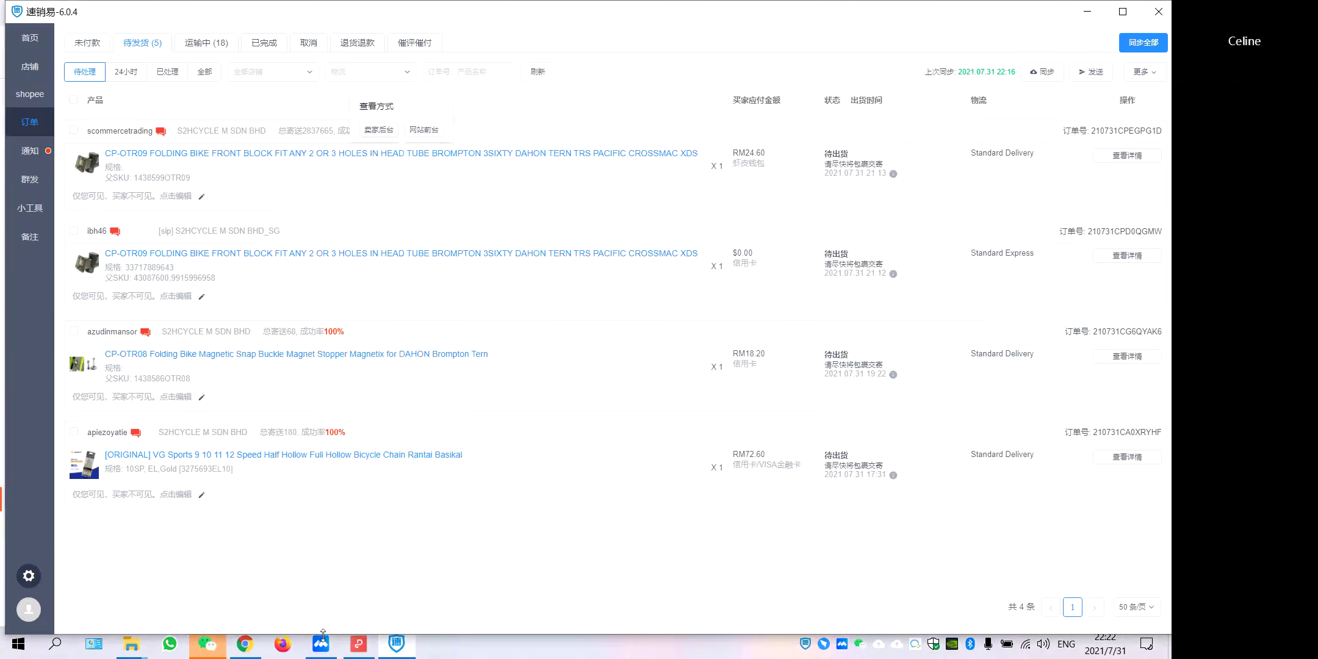
Leave the front block's edit form for the 在线商品 list (461 listed, 33 delisted).
left_click(259, 652)
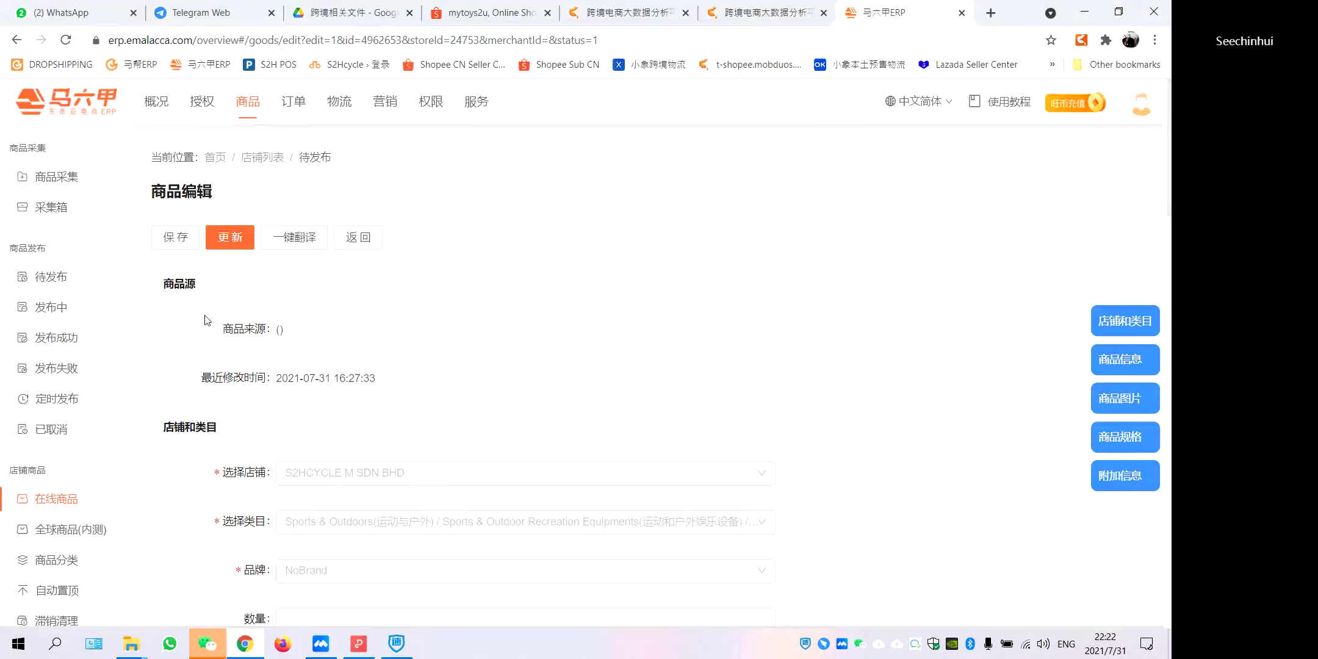
scroll(398, 352, "down", 5)
scroll(398, 352, "down", 6)
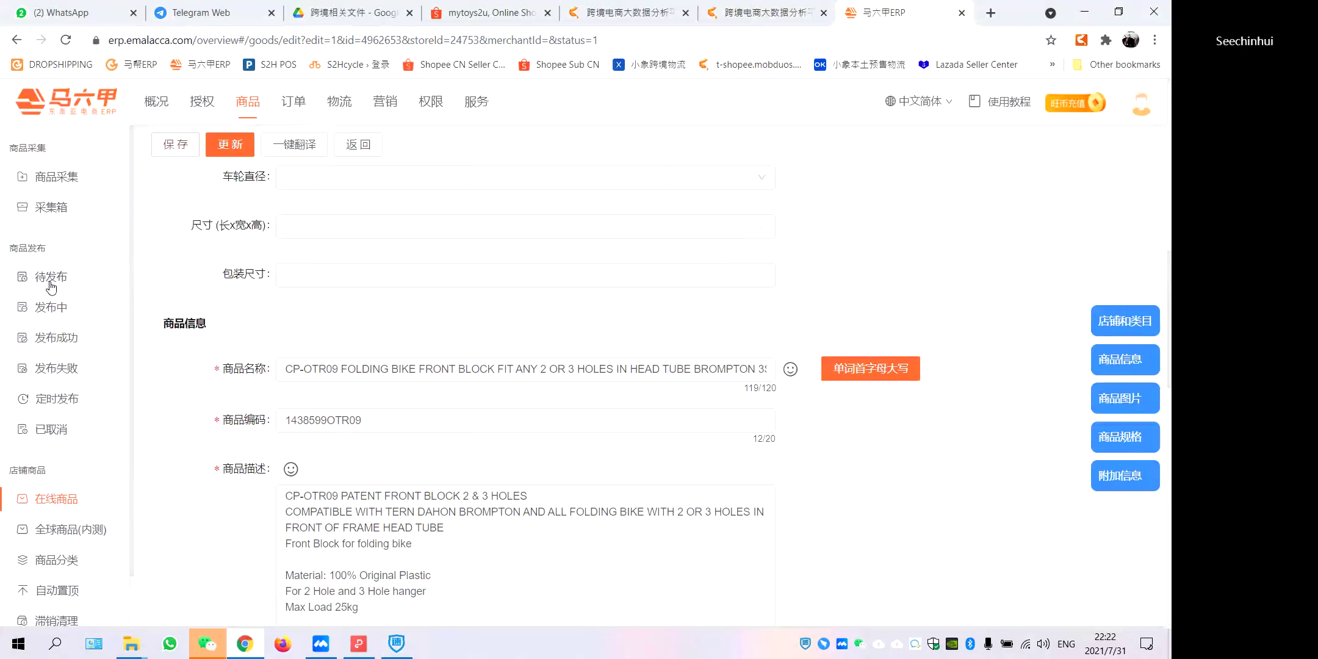
left_click(64, 505)
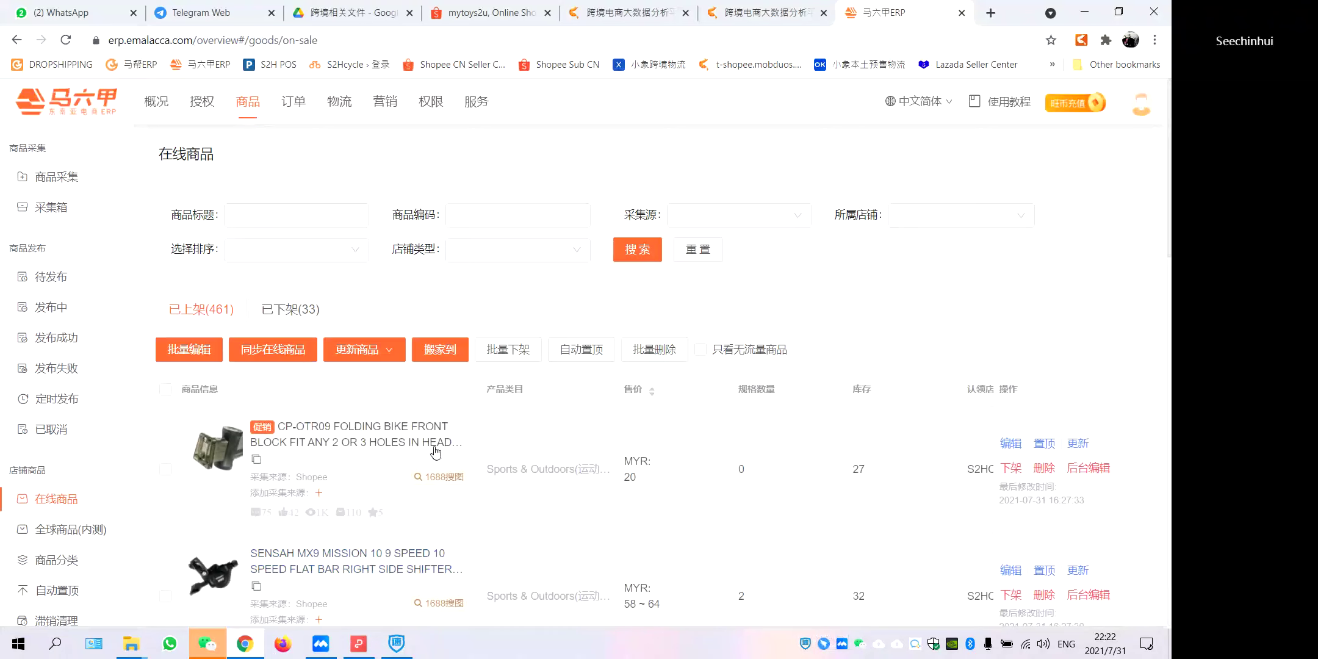
Open the front block's live Shopee page, close it, and reopen the product's edit page.
left_click(417, 436)
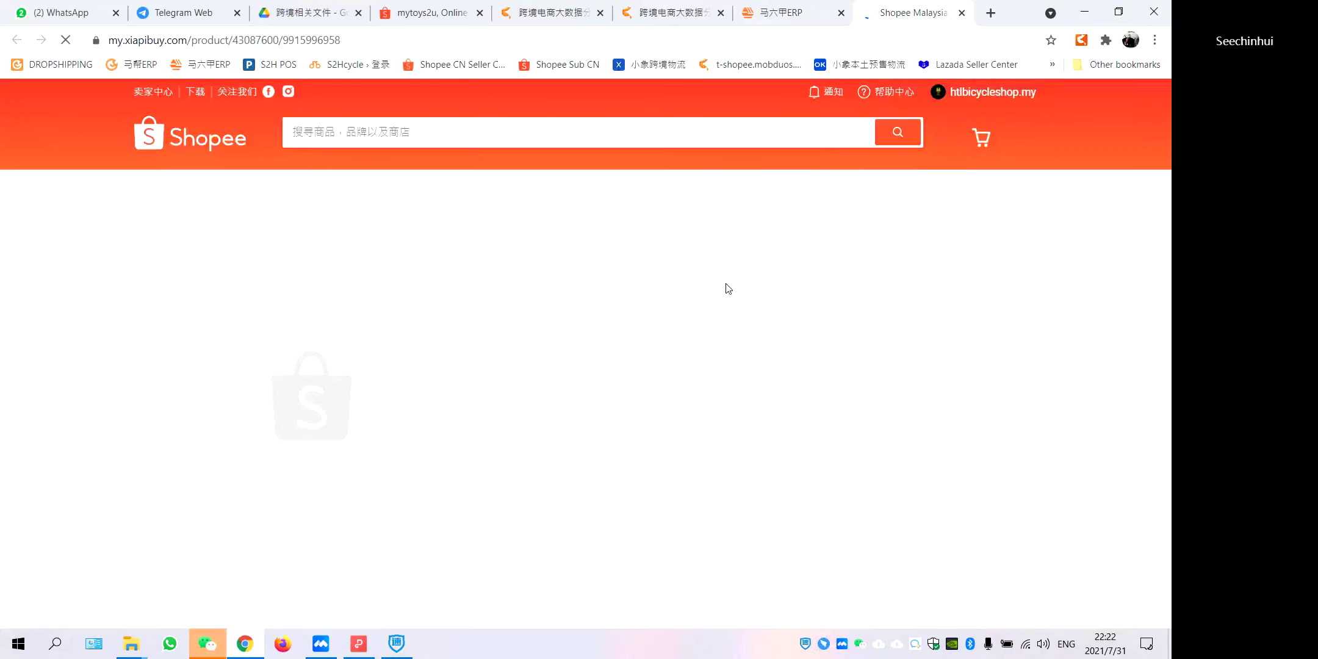
left_click(962, 13)
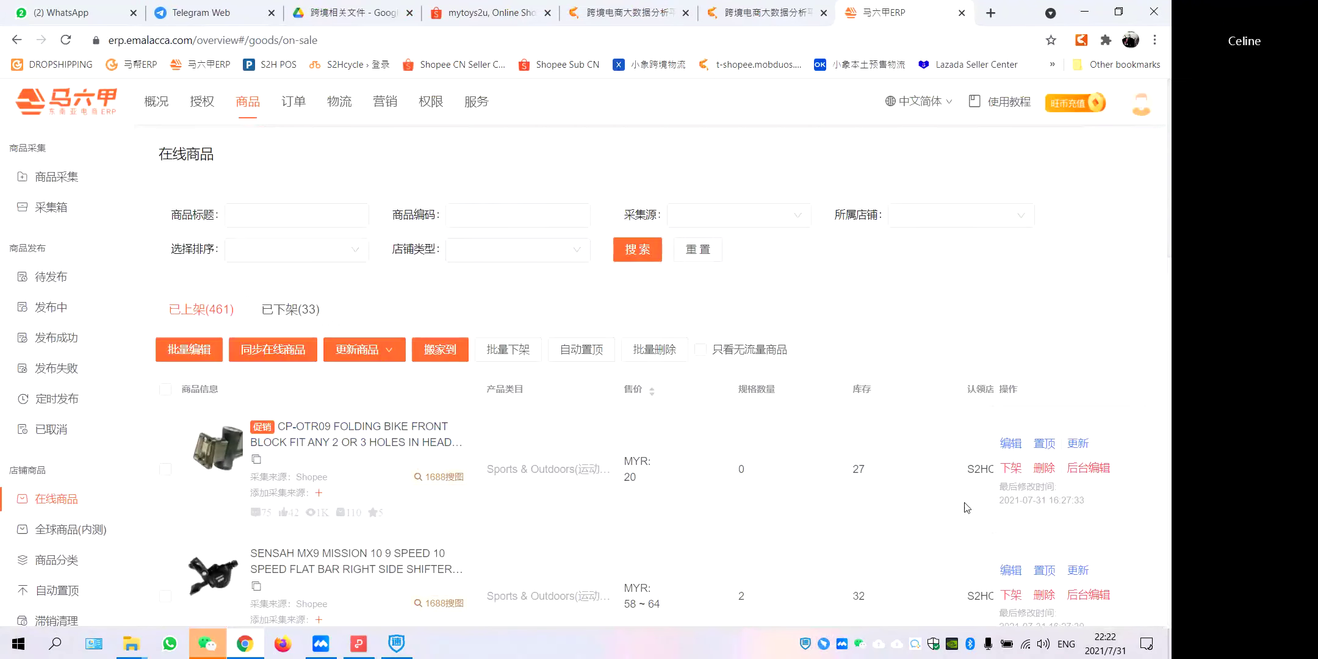
left_click(1012, 444)
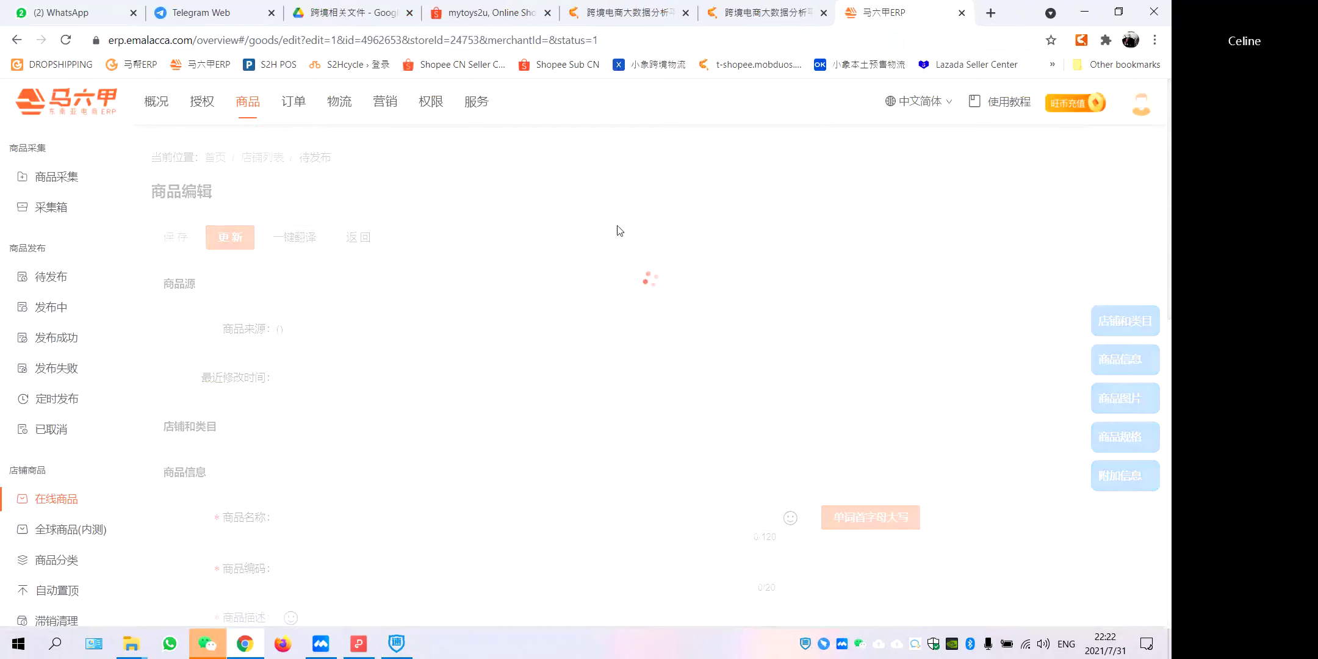
Scroll the edit form, then show the Shopee multi-store live dashboard (¥5,638.36 today).
scroll(458, 305, "down", 5)
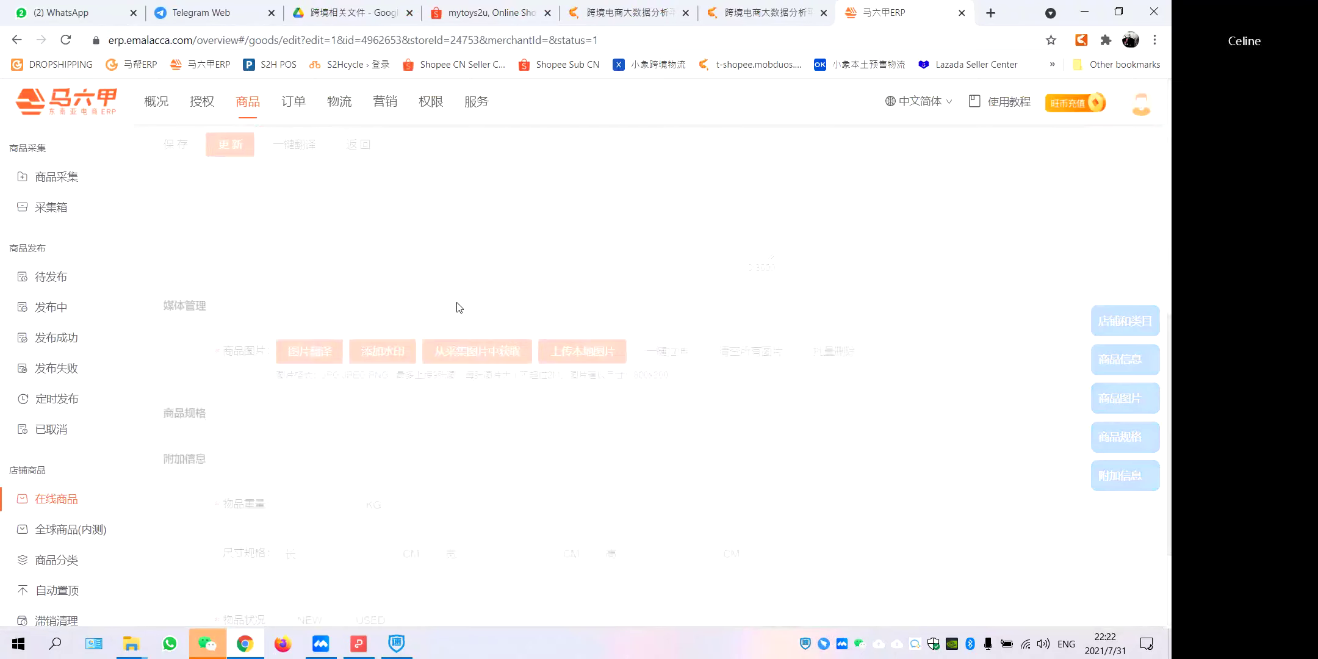
scroll(457, 305, "down", 3)
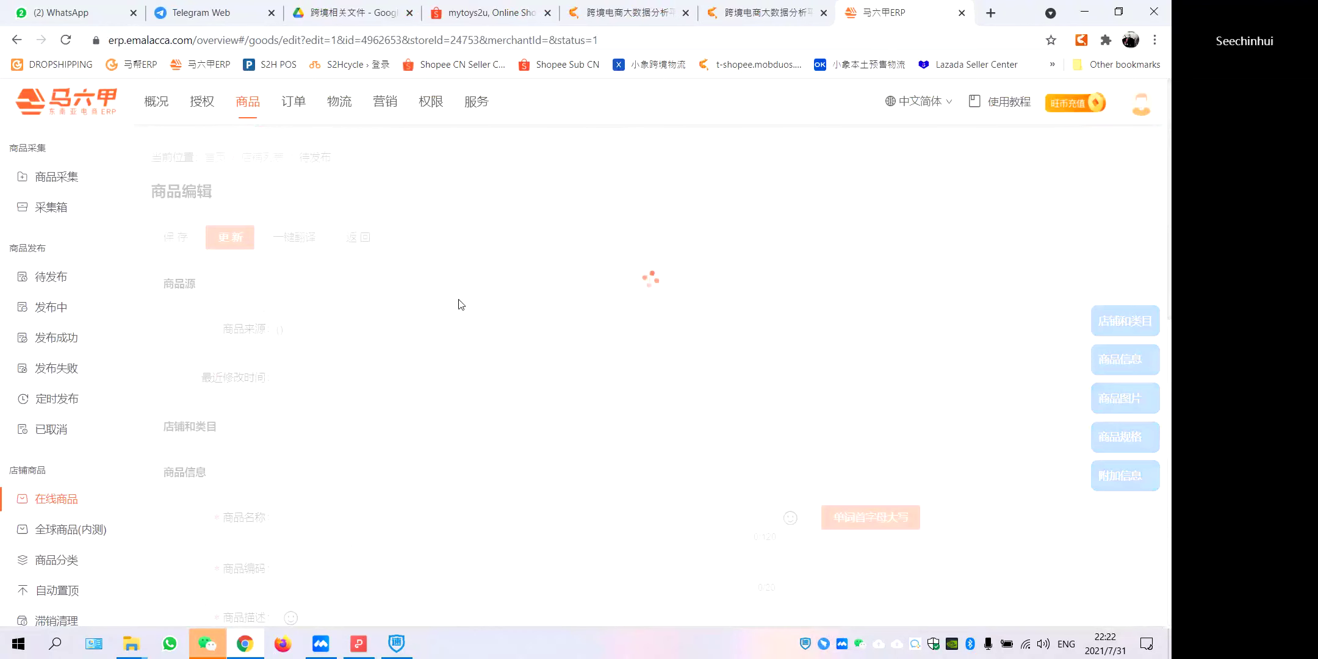
scroll(464, 302, "down", 1)
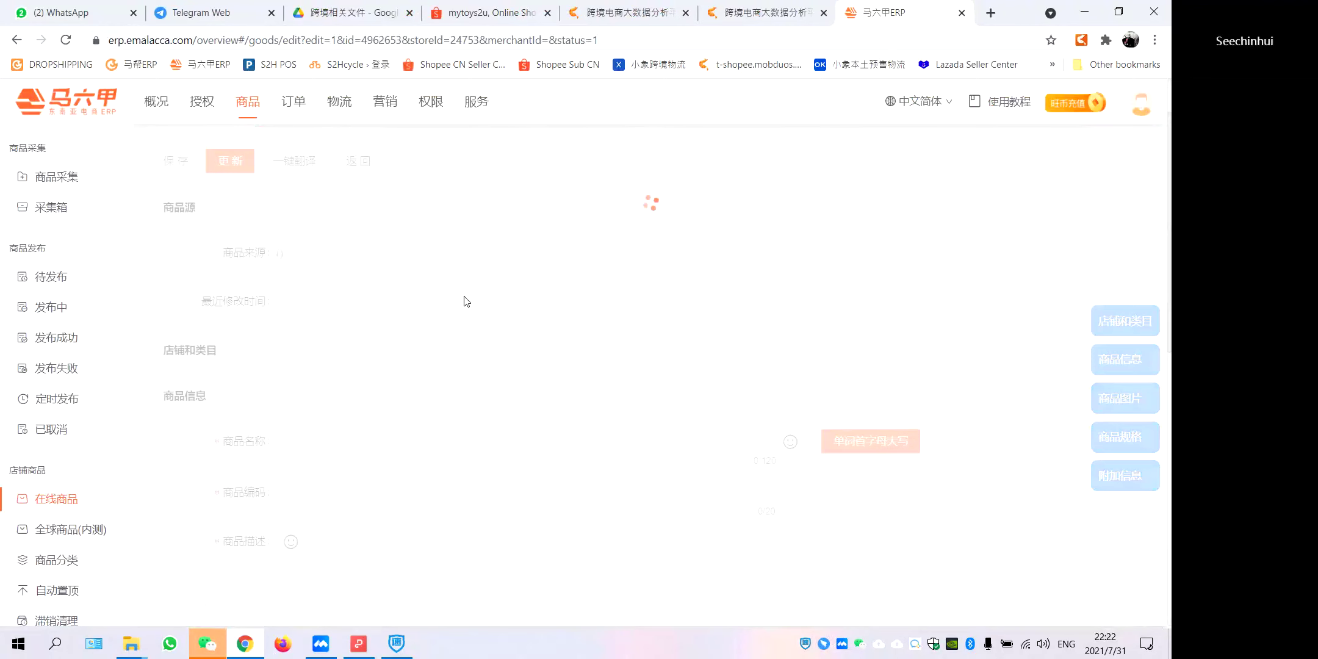
left_click(756, 13)
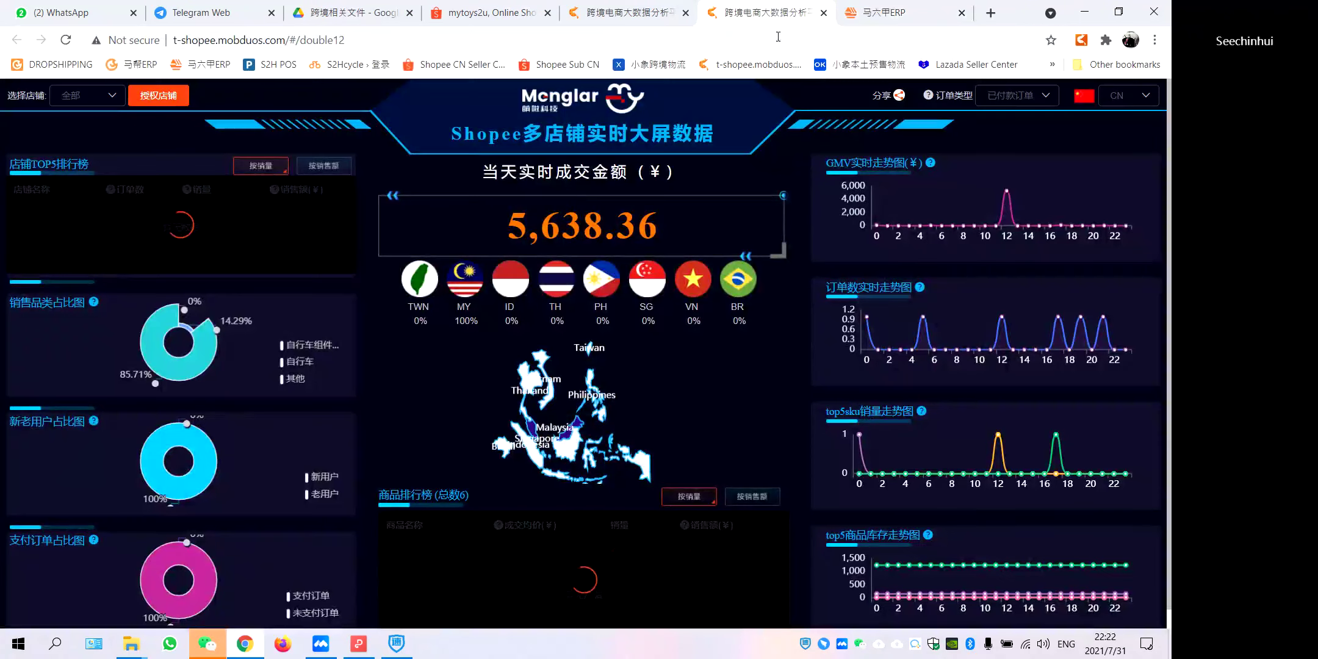
Close the dashboard tab and open a new tab, checking the shopping extension's tools panel.
left_click(824, 12)
key("ctrl+t")
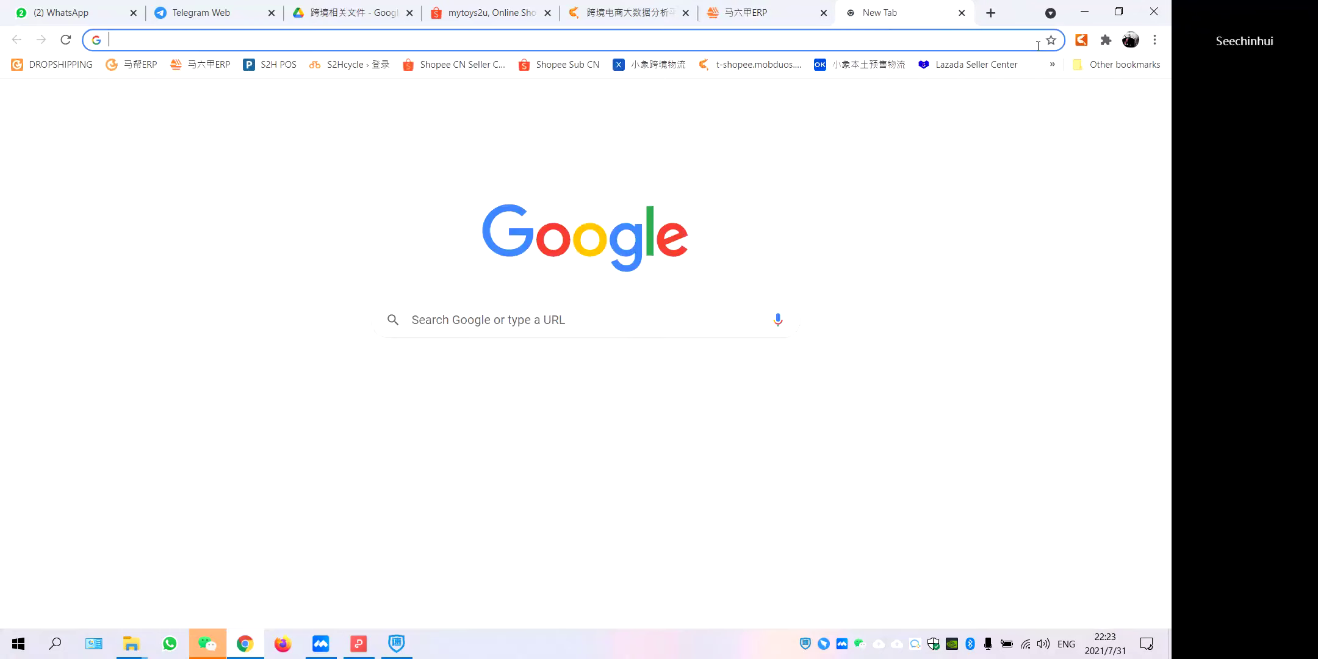
left_click(1082, 40)
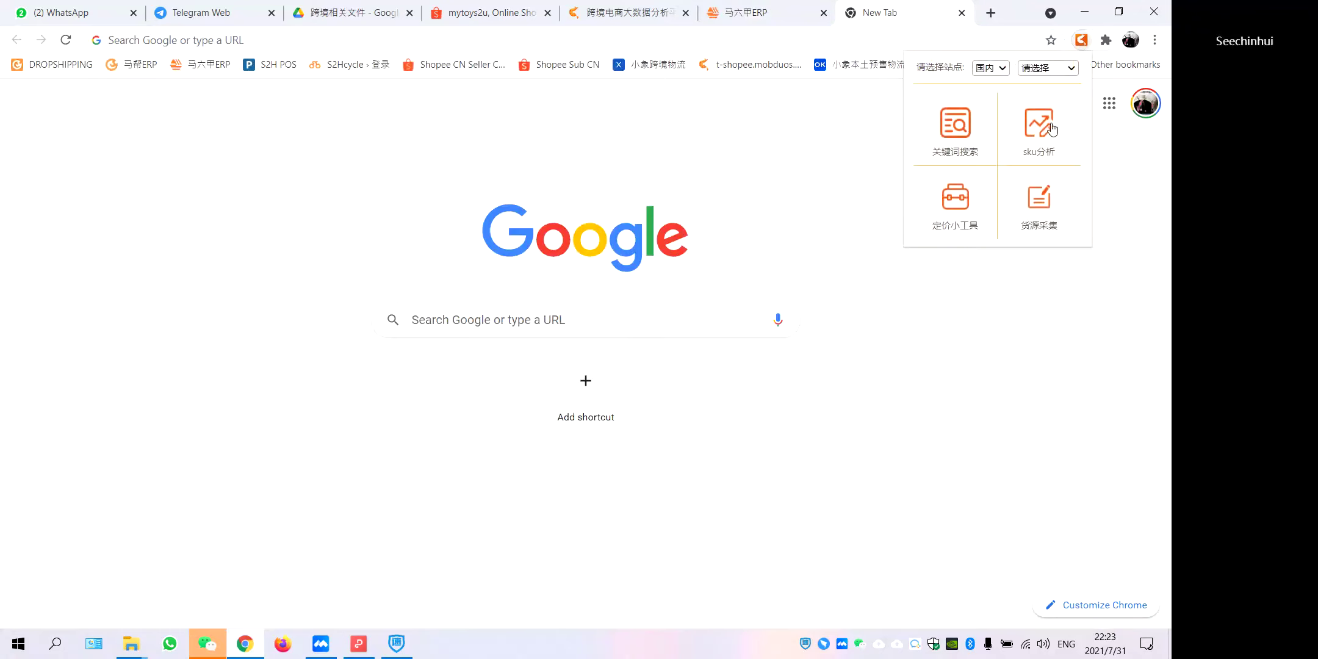
left_click(862, 38)
type("www.s2")
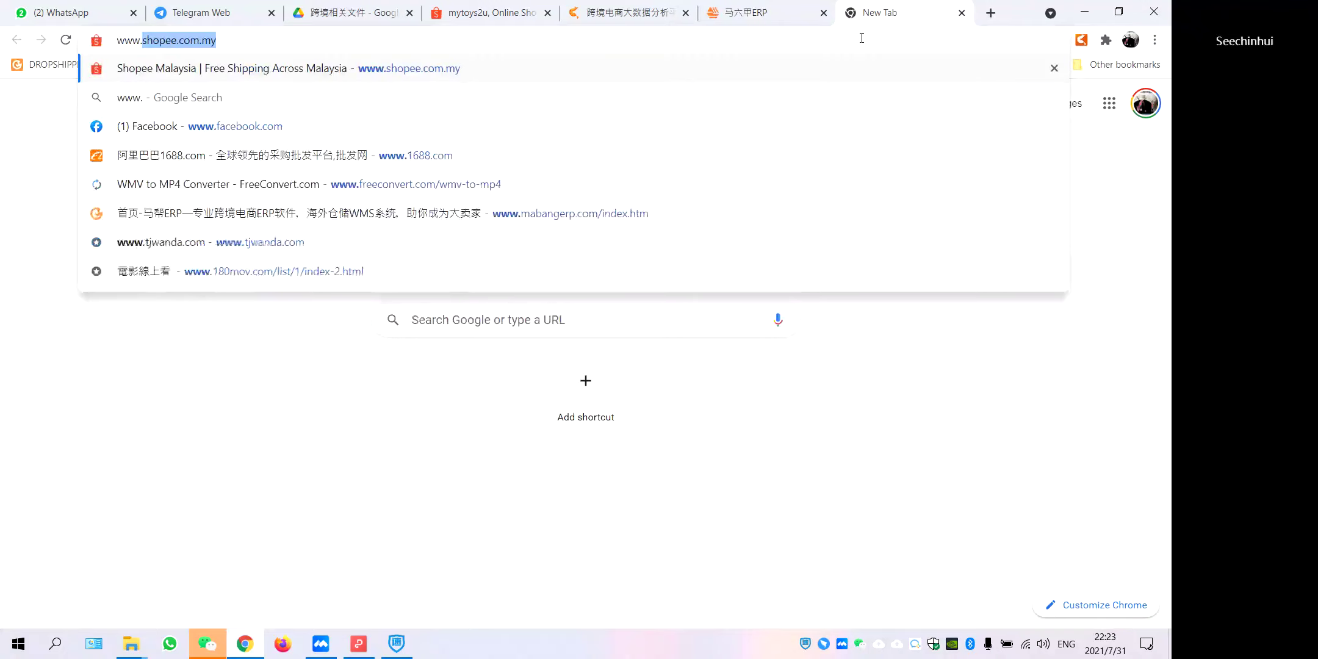
key("BackSpace")
key("BackSpace")
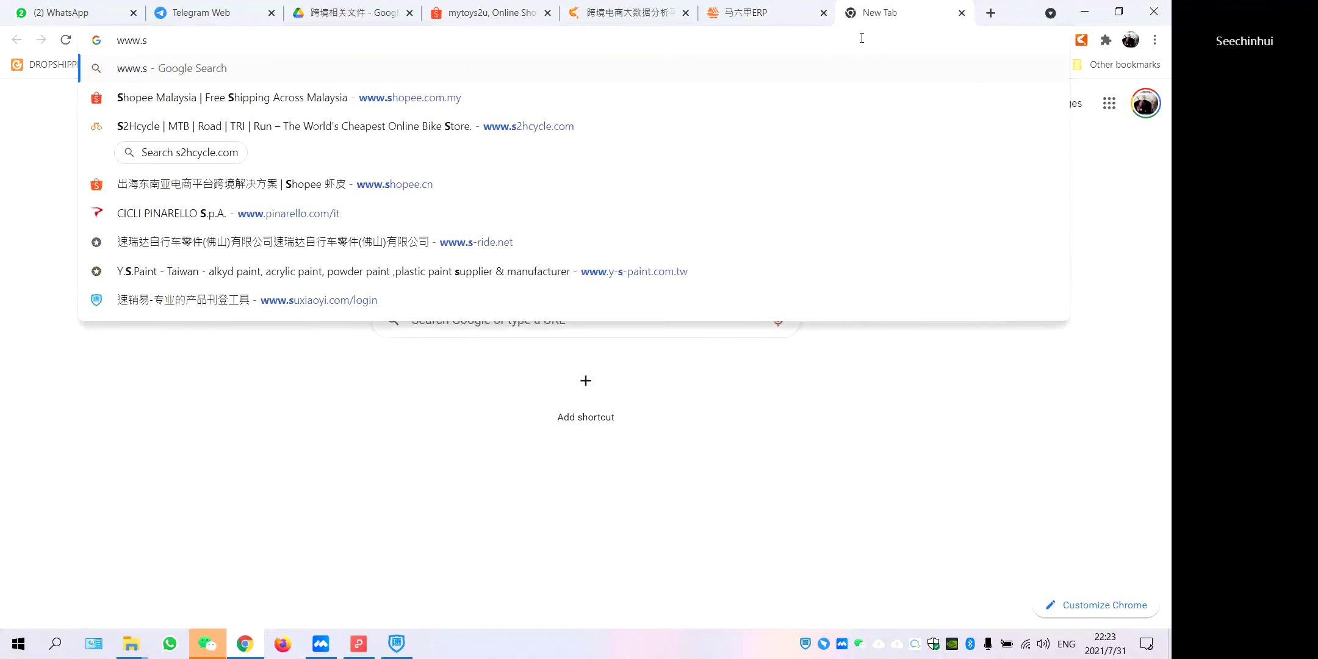
type("hop")
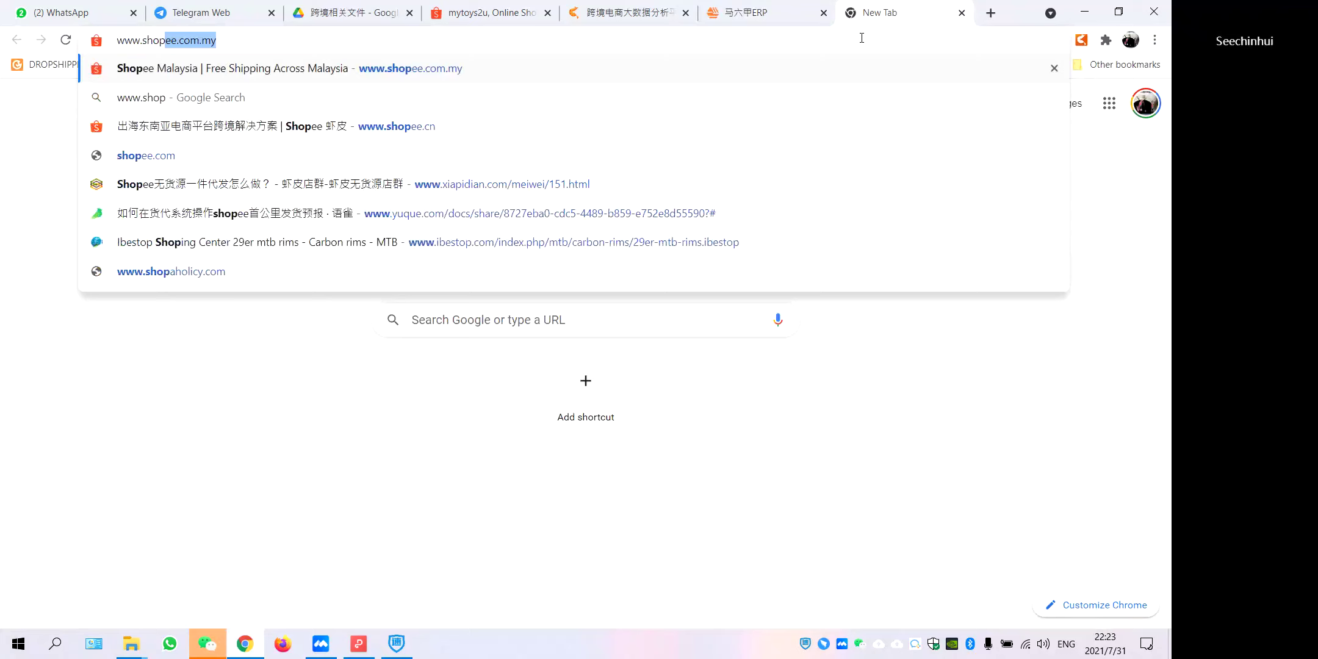
key("Return")
scroll(696, 329, "down", 5)
scroll(706, 335, "down", 15)
scroll(706, 335, "down", 5)
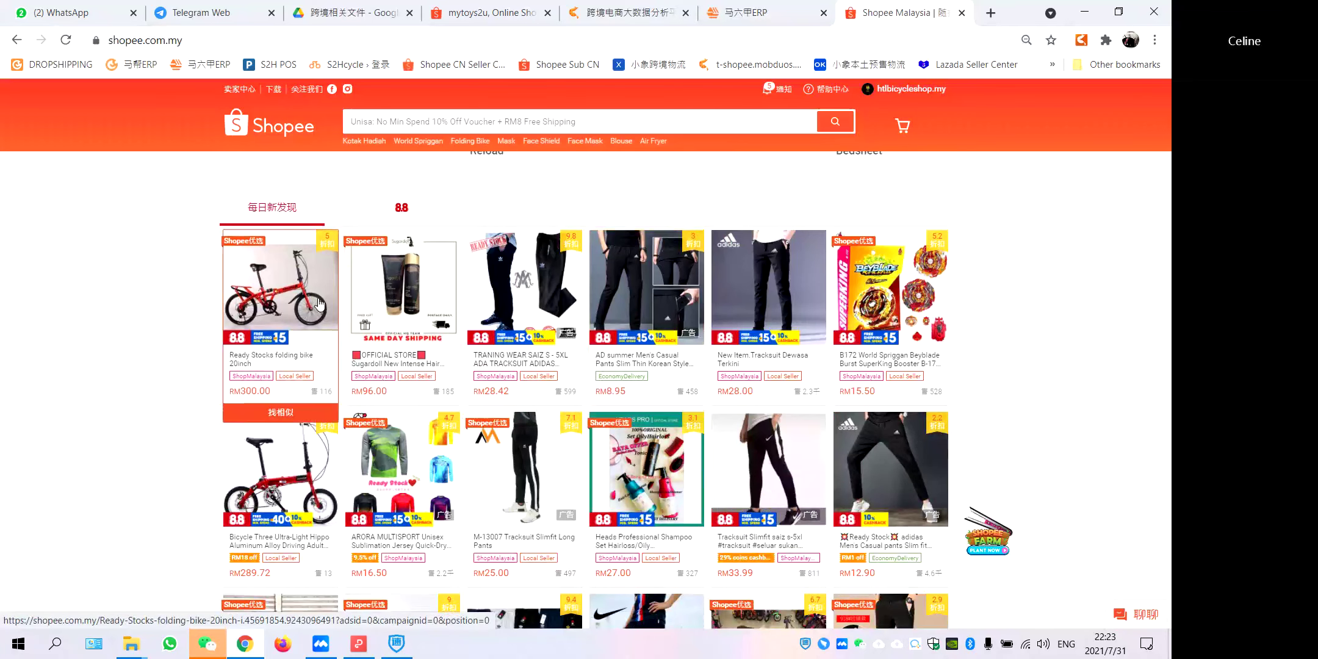
Open the Ready Stocks folding bike 20inch product page and browse its details.
left_click(319, 304)
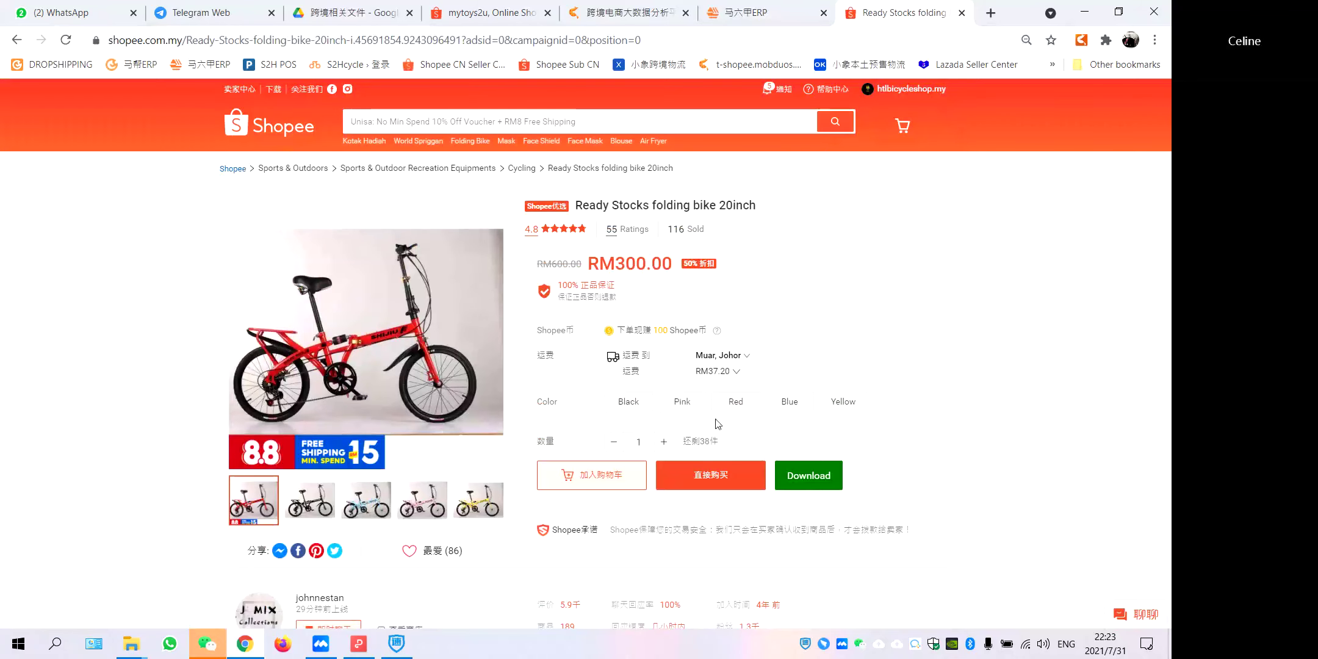
scroll(723, 421, "down", 5)
scroll(723, 420, "down", 10)
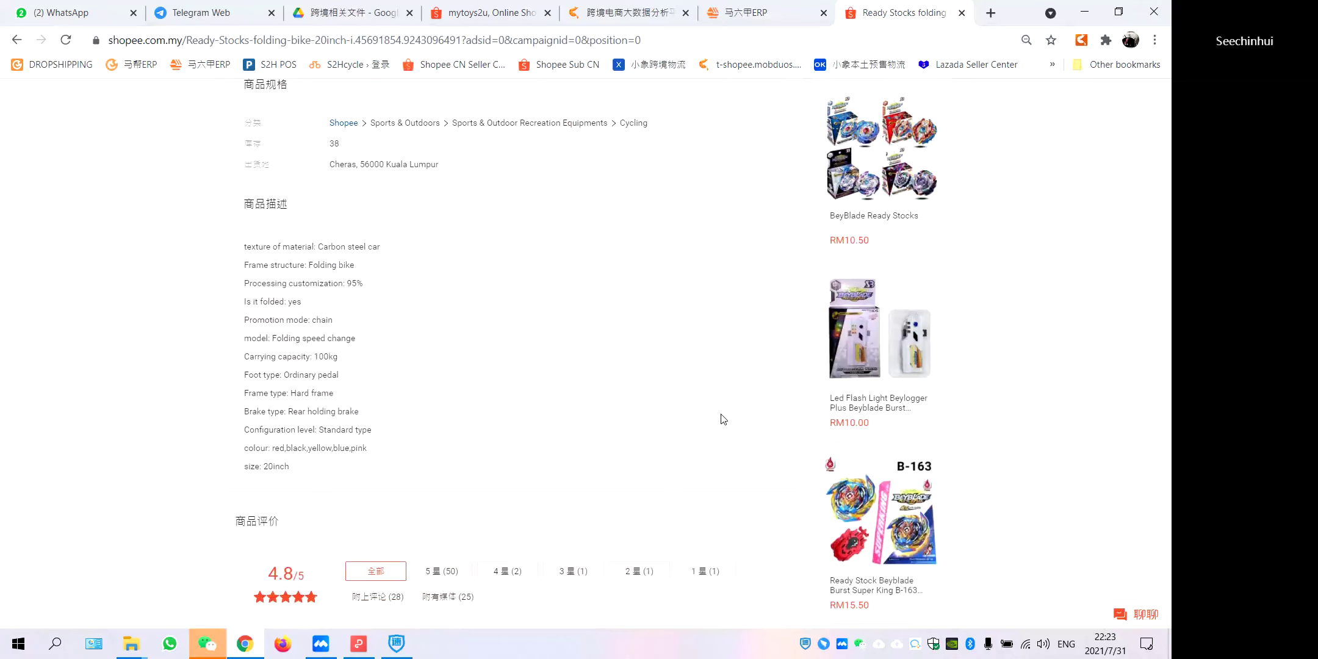
scroll(722, 420, "up", 6)
scroll(722, 419, "up", 9)
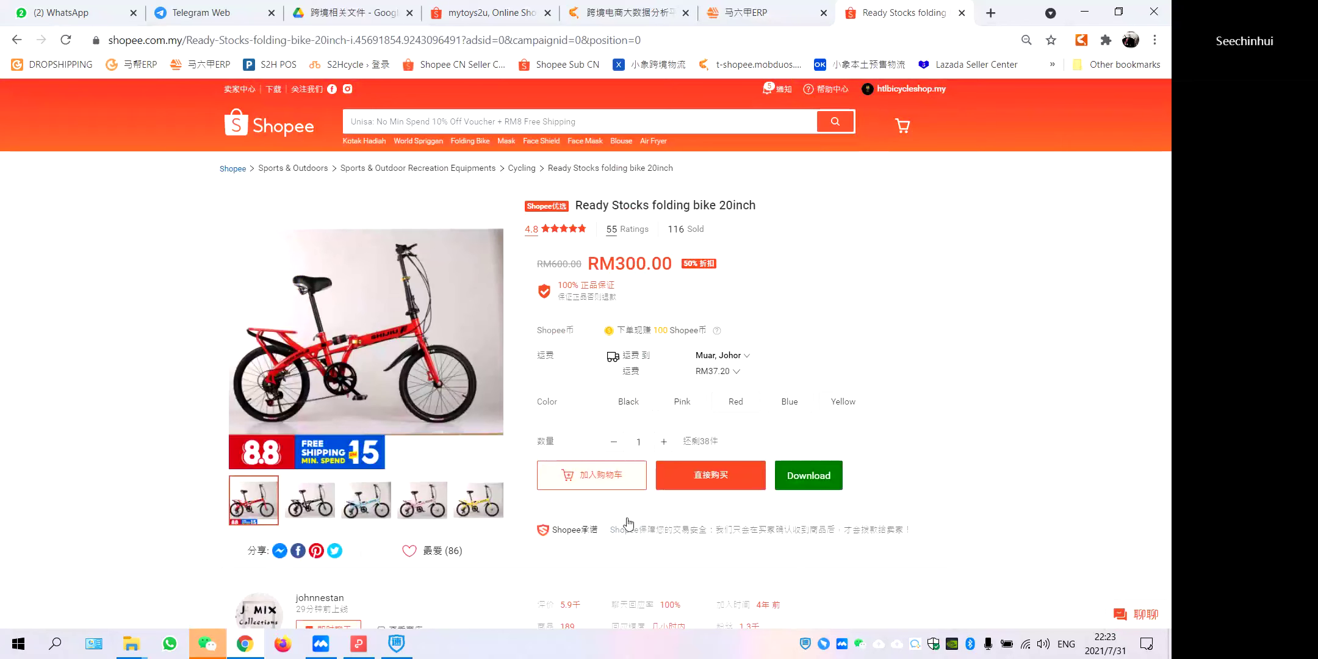
scroll(672, 369, "down", 4)
scroll(690, 373, "up", 4)
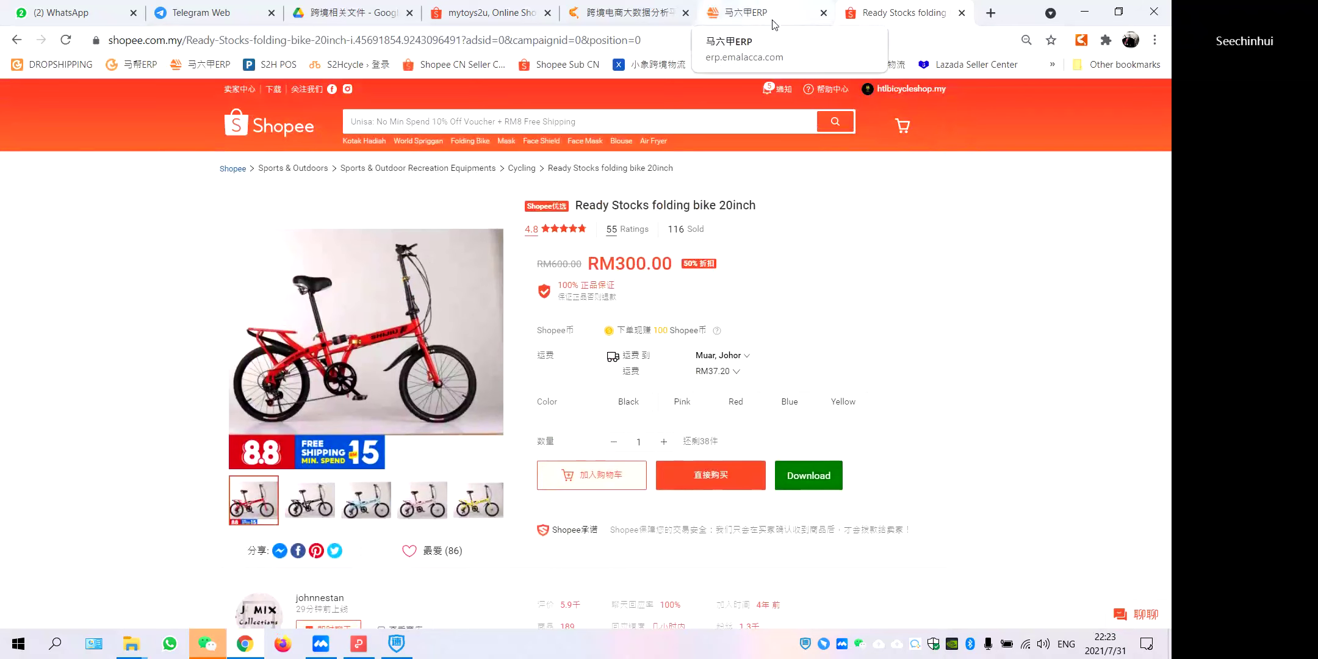
Try the 知虾 helper's page, close the resulting 404 tab, then view the mytoys2u shop page.
right_click(1080, 40)
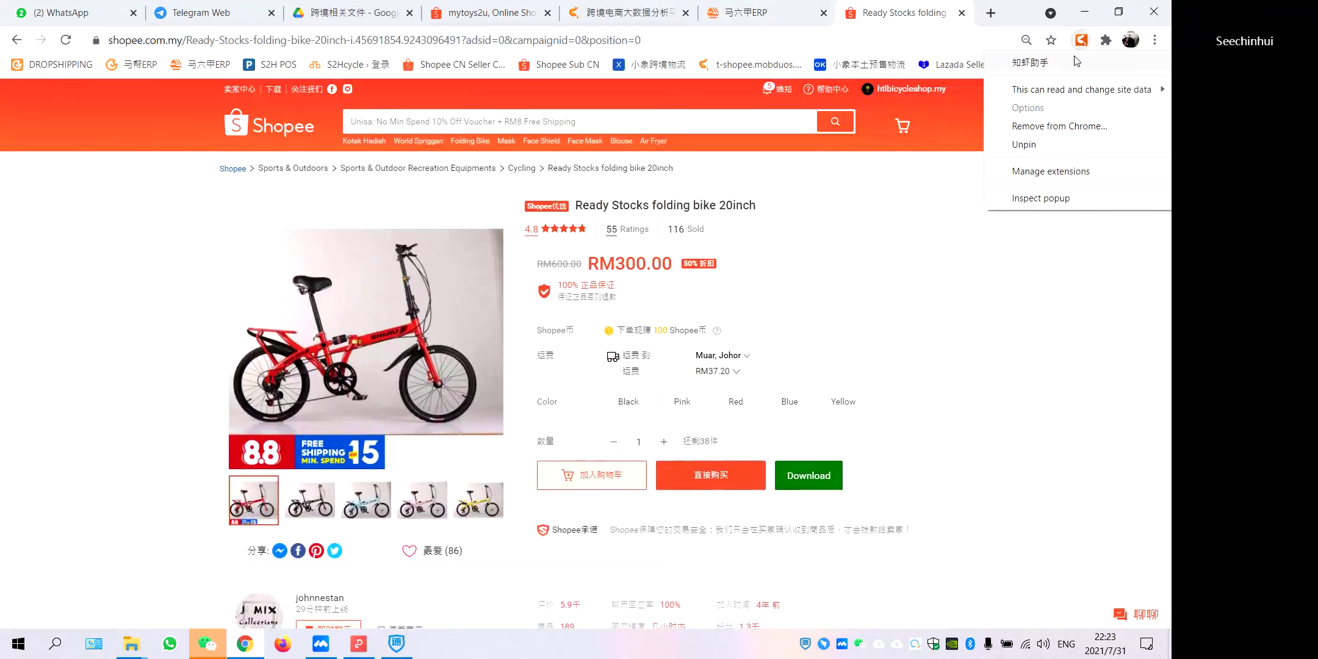
left_click(1077, 61)
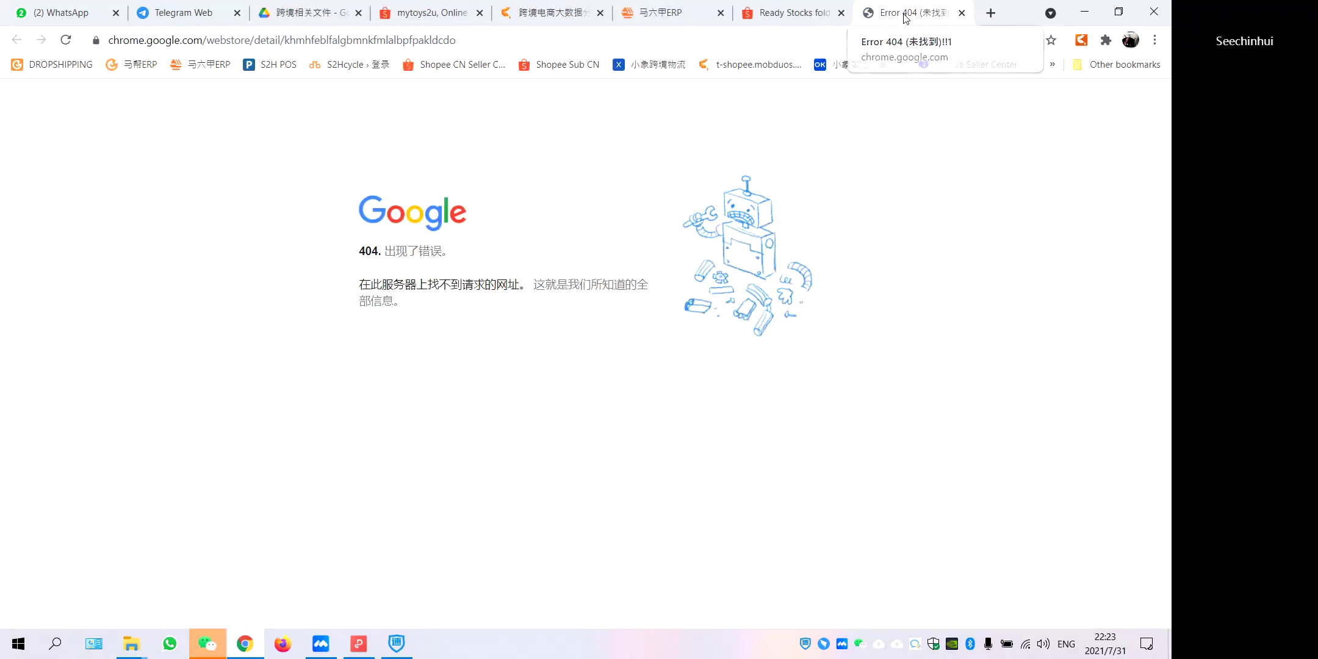
left_click(65, 39)
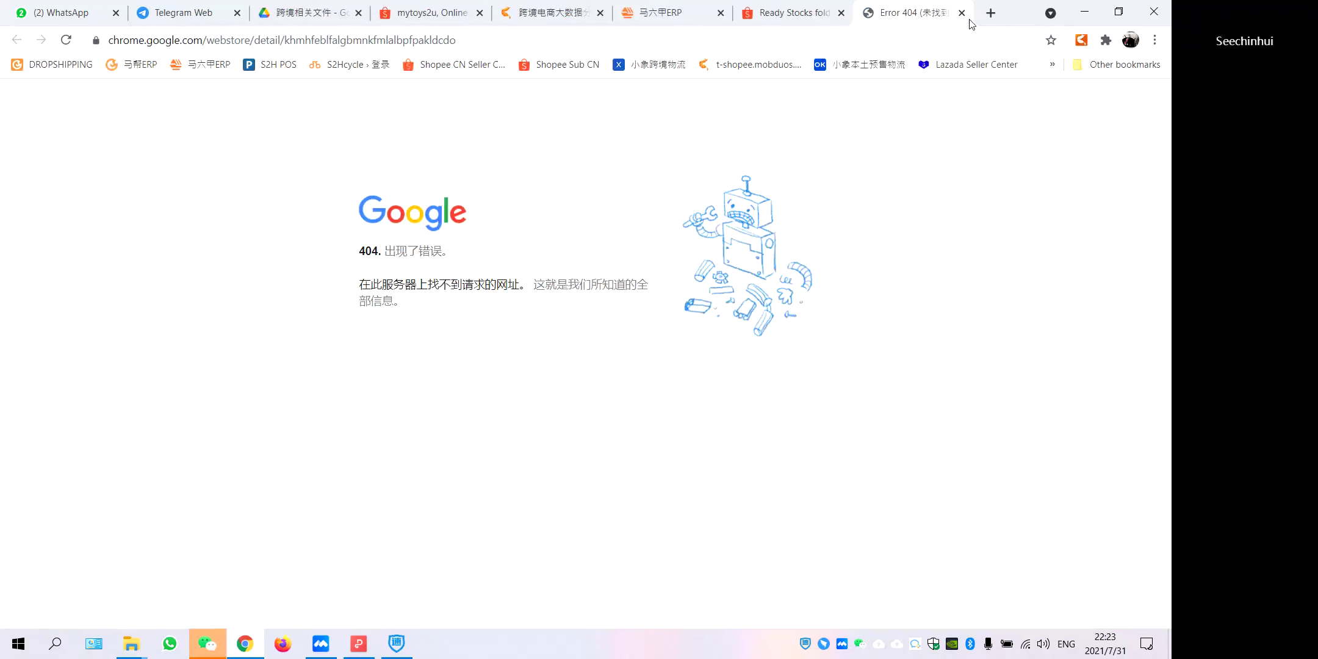
left_click(962, 12)
left_click(760, 21)
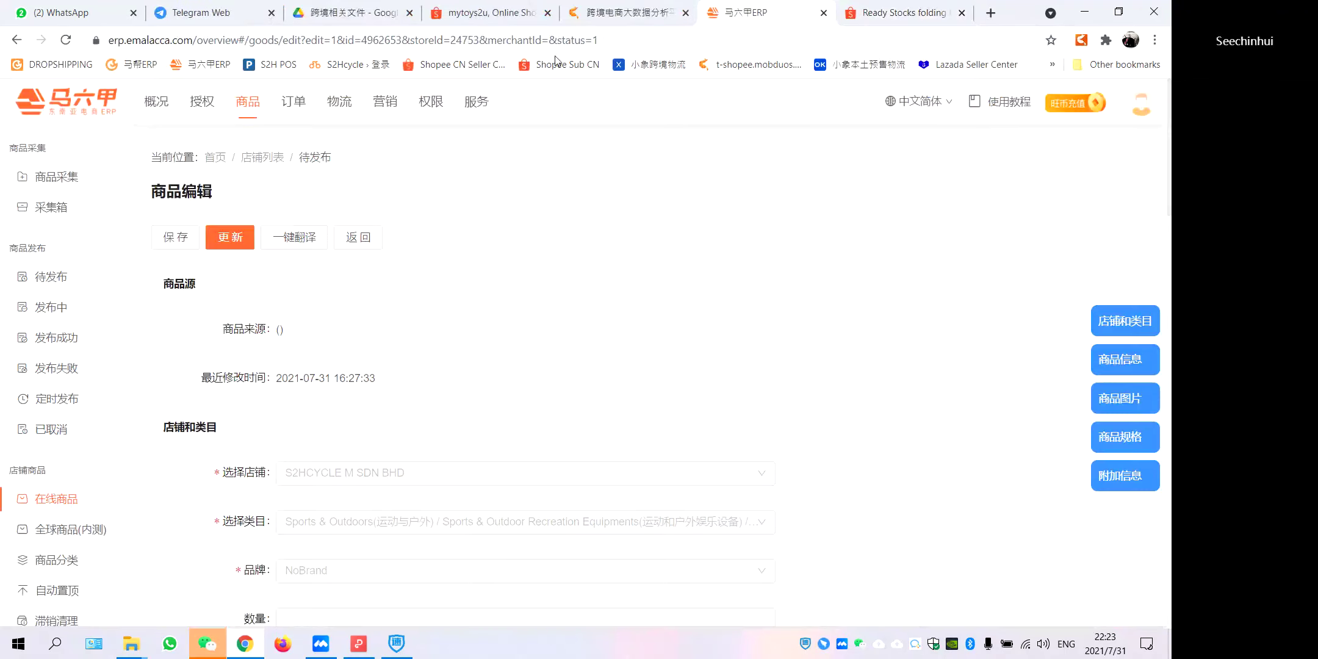
left_click(479, 25)
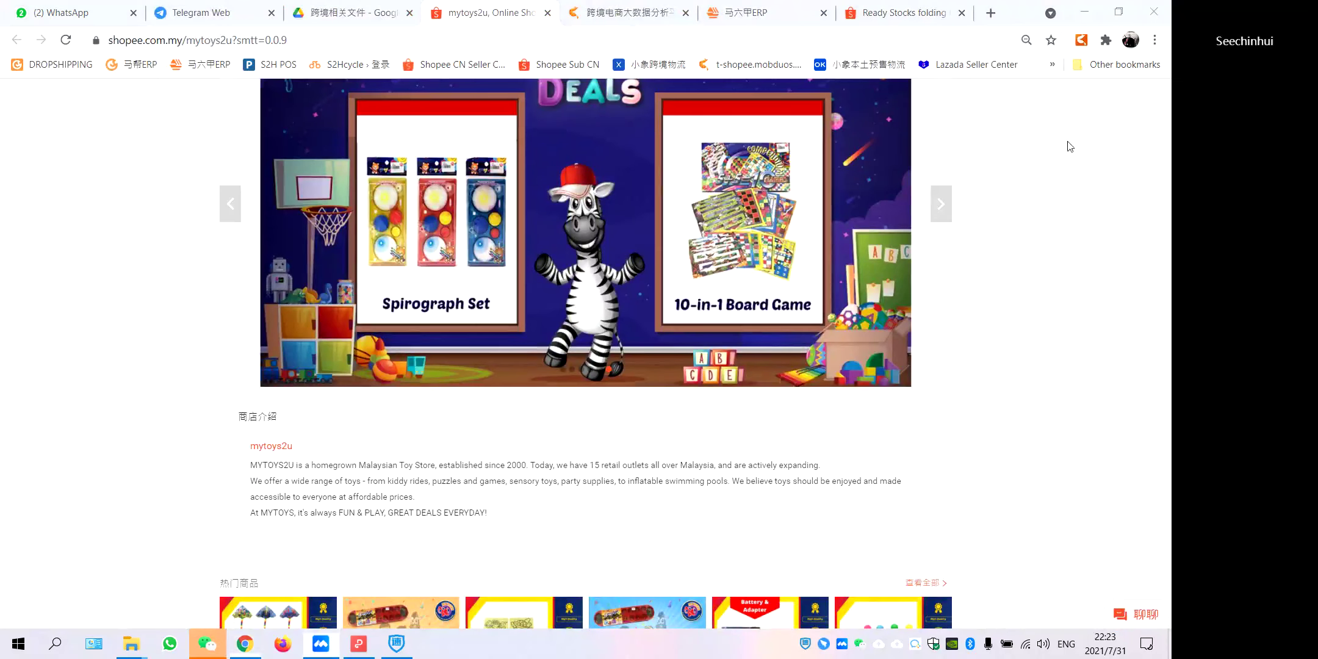
Review the folding bike's 知虾 panel and SKU sales table, showing Black 28 and Pink 27 sold.
left_click(924, 19)
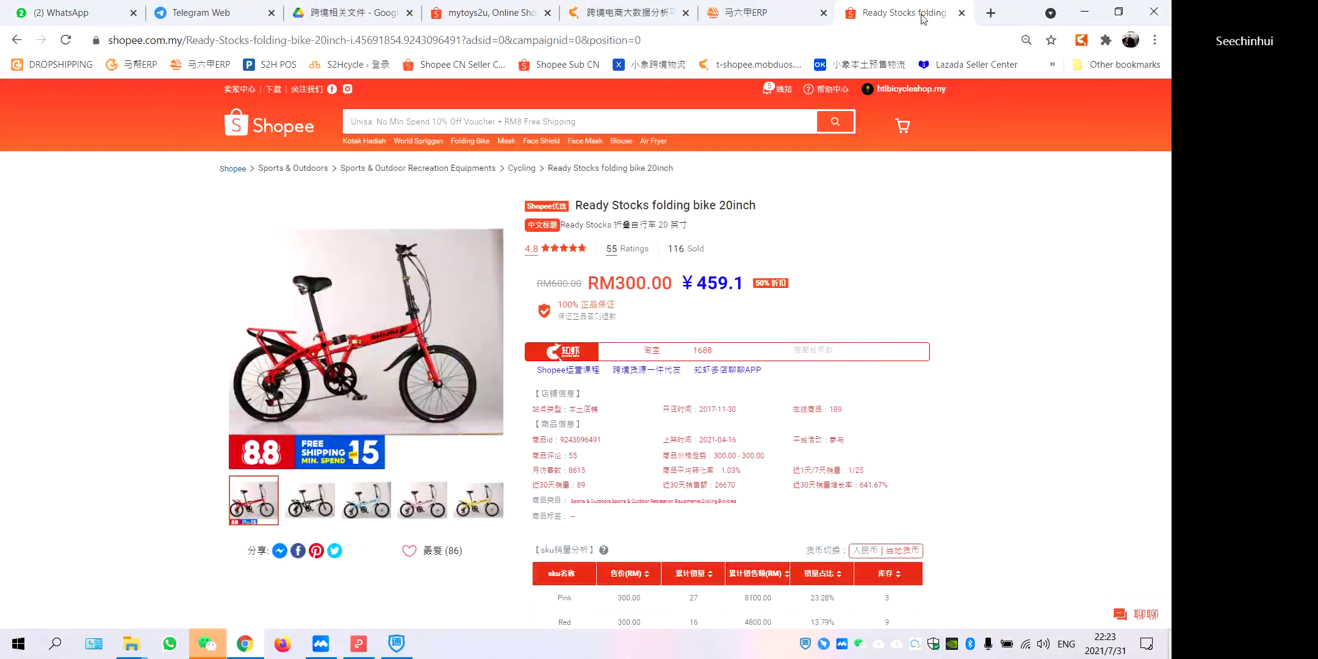
scroll(592, 349, "down", 1)
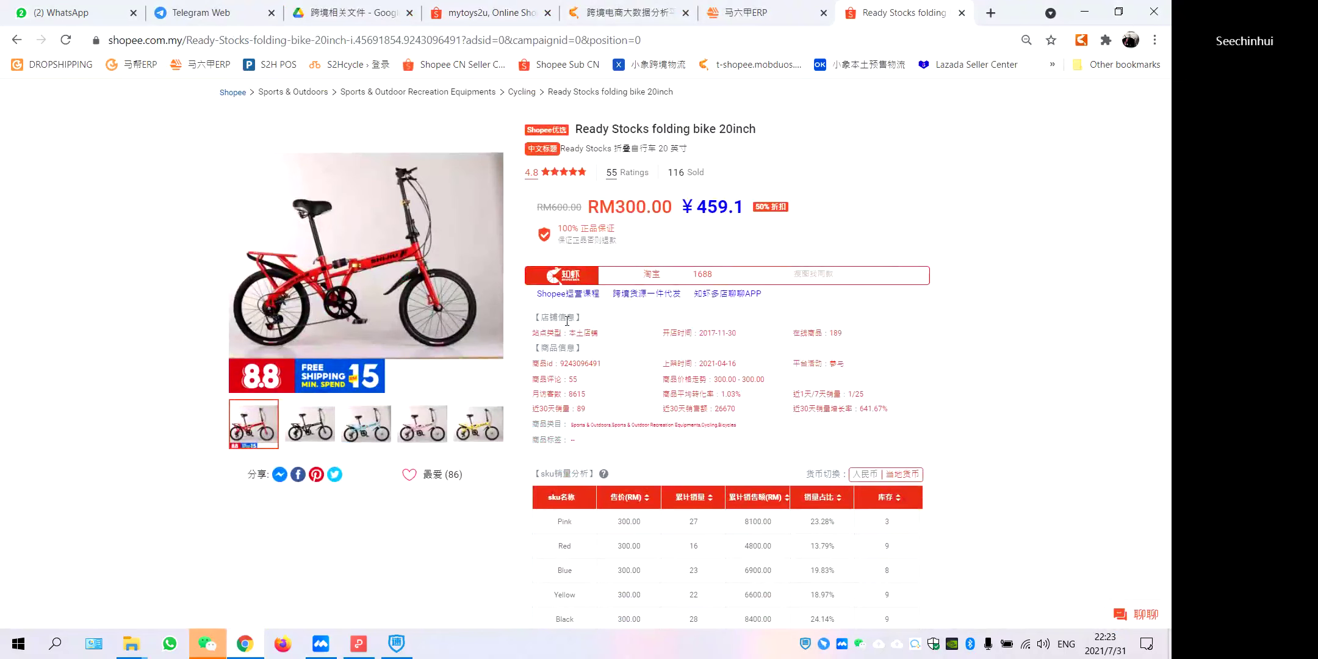
scroll(568, 320, "down", 1)
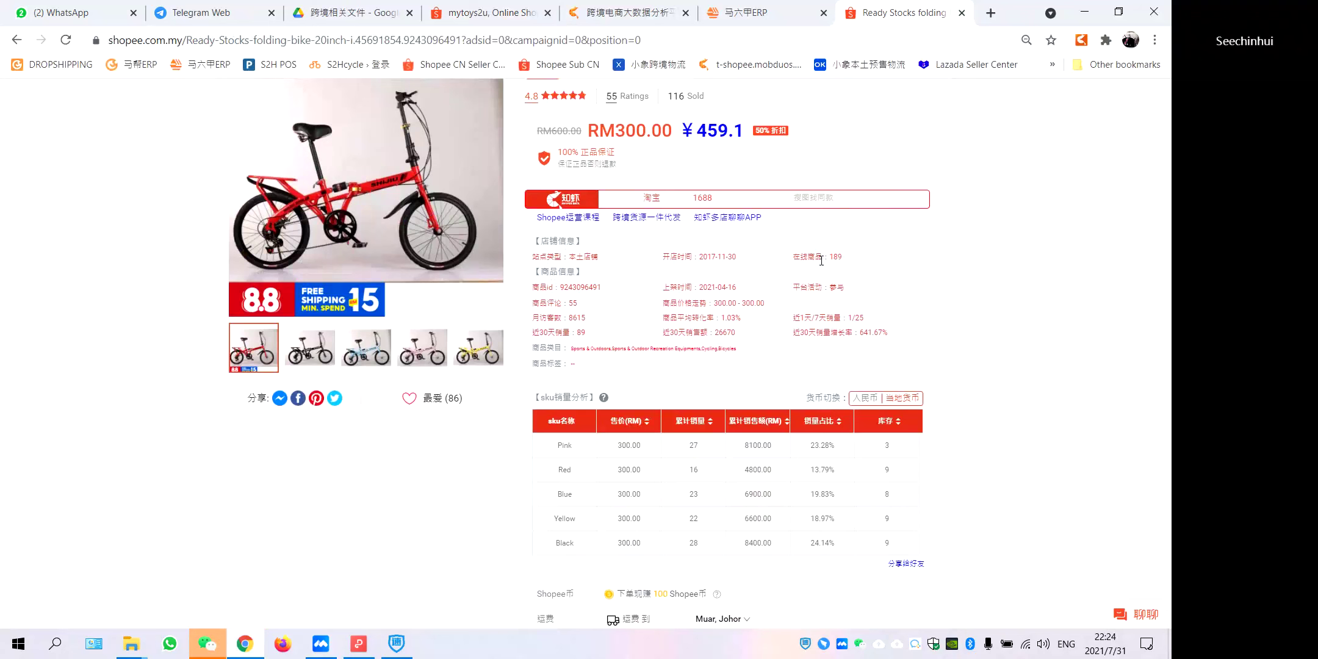
scroll(595, 303, "down", 1)
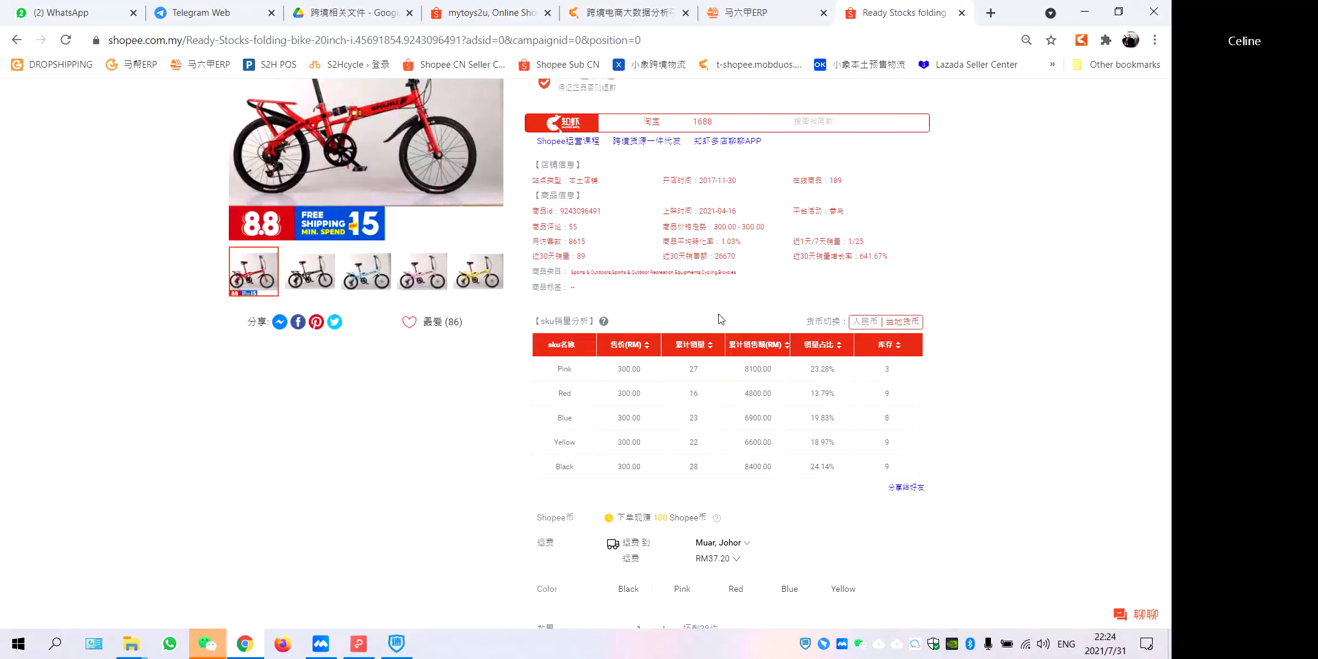
scroll(723, 318, "down", 1)
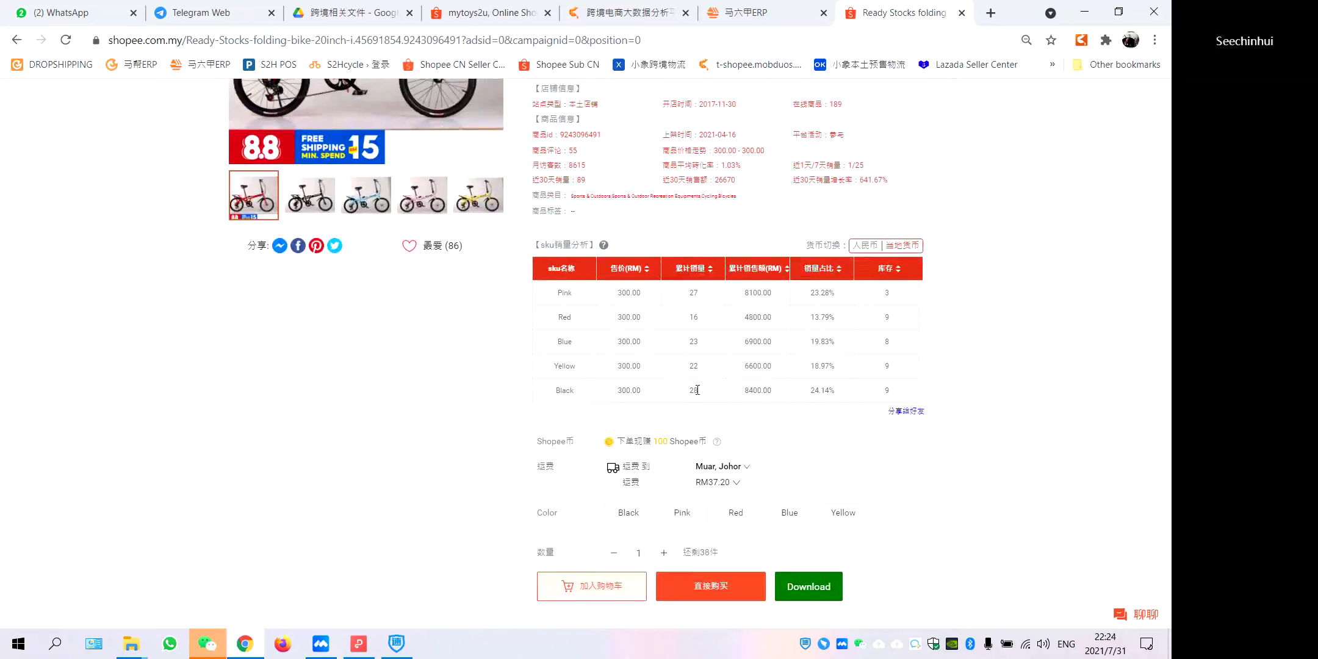
scroll(875, 382, "up", 2)
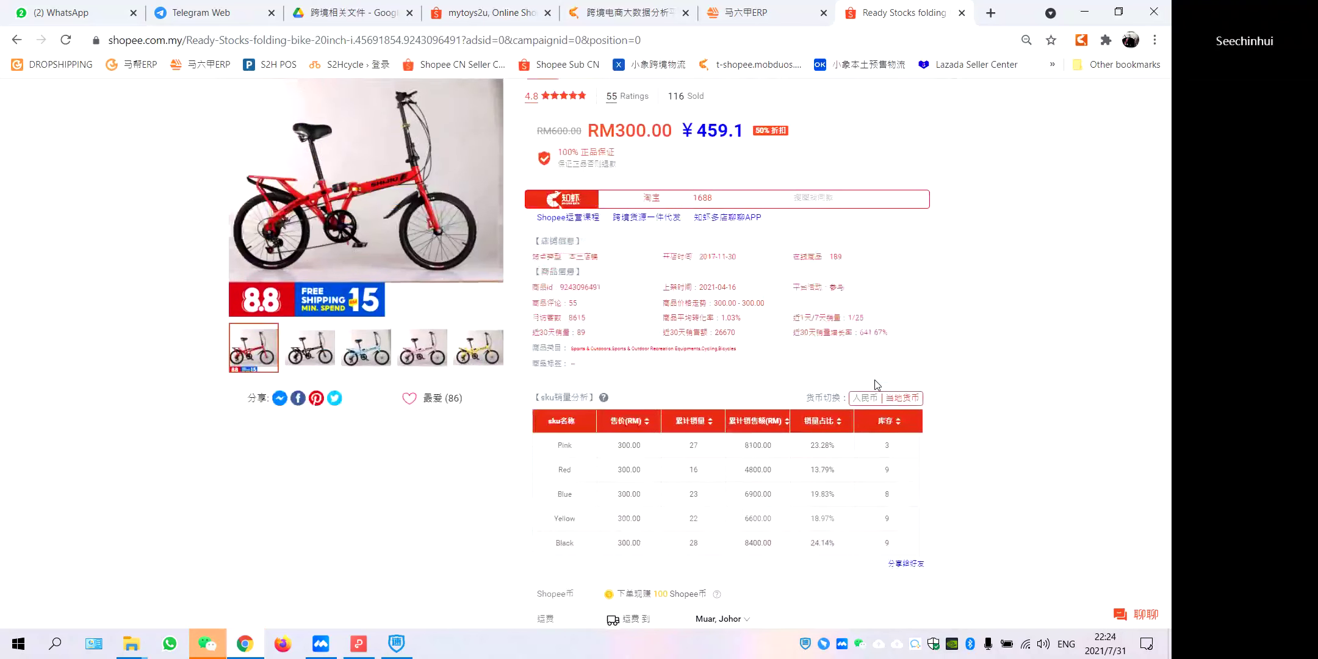
scroll(876, 383, "up", 2)
scroll(877, 385, "down", 6)
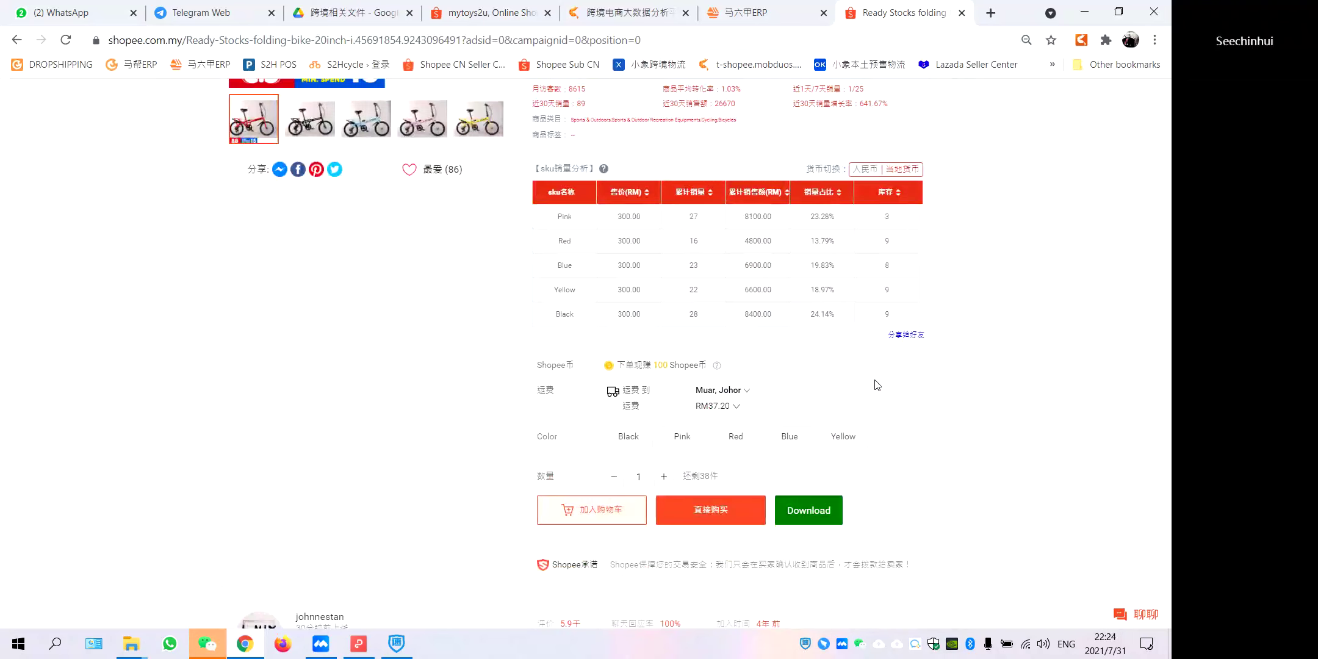
scroll(877, 384, "up", 2)
scroll(877, 384, "up", 1)
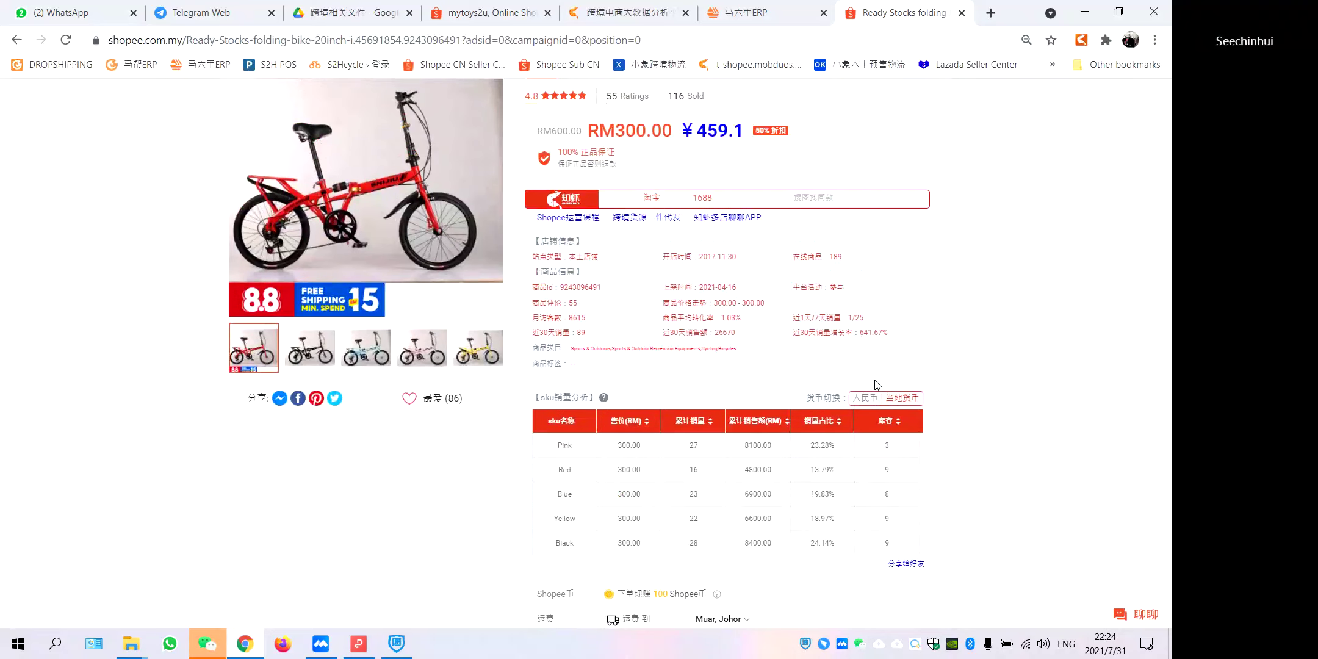
scroll(876, 385, "up", 2)
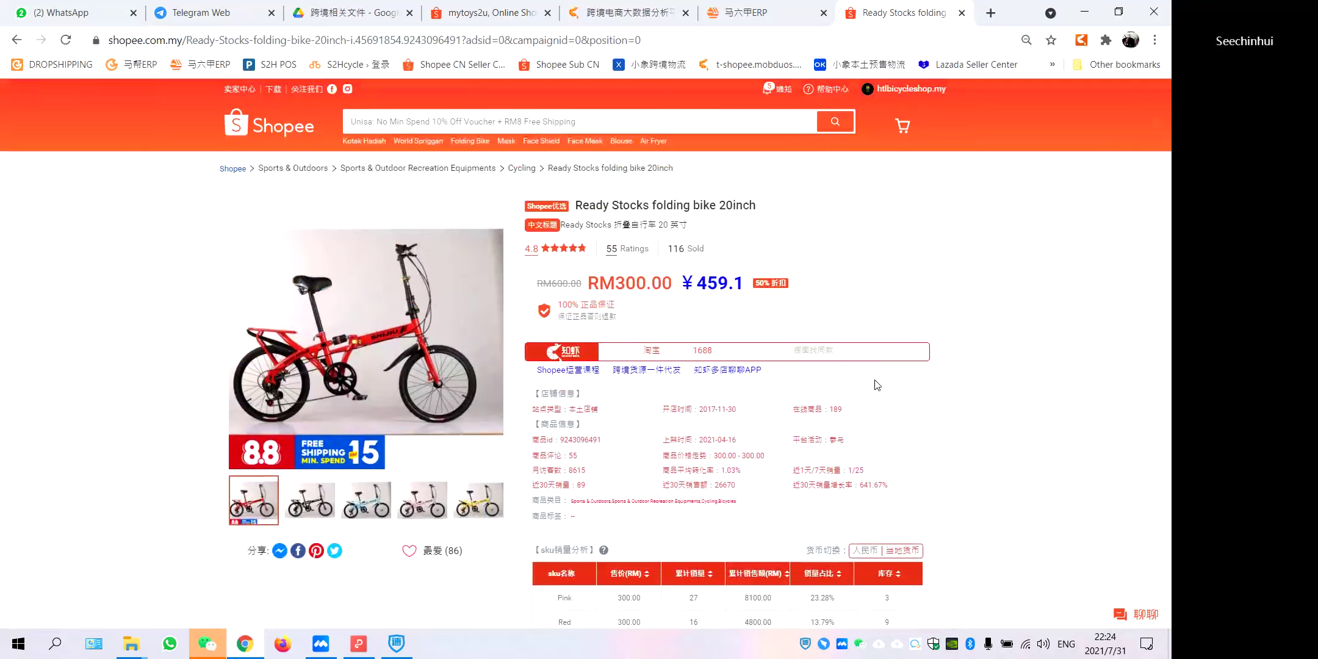
scroll(876, 385, "down", 1)
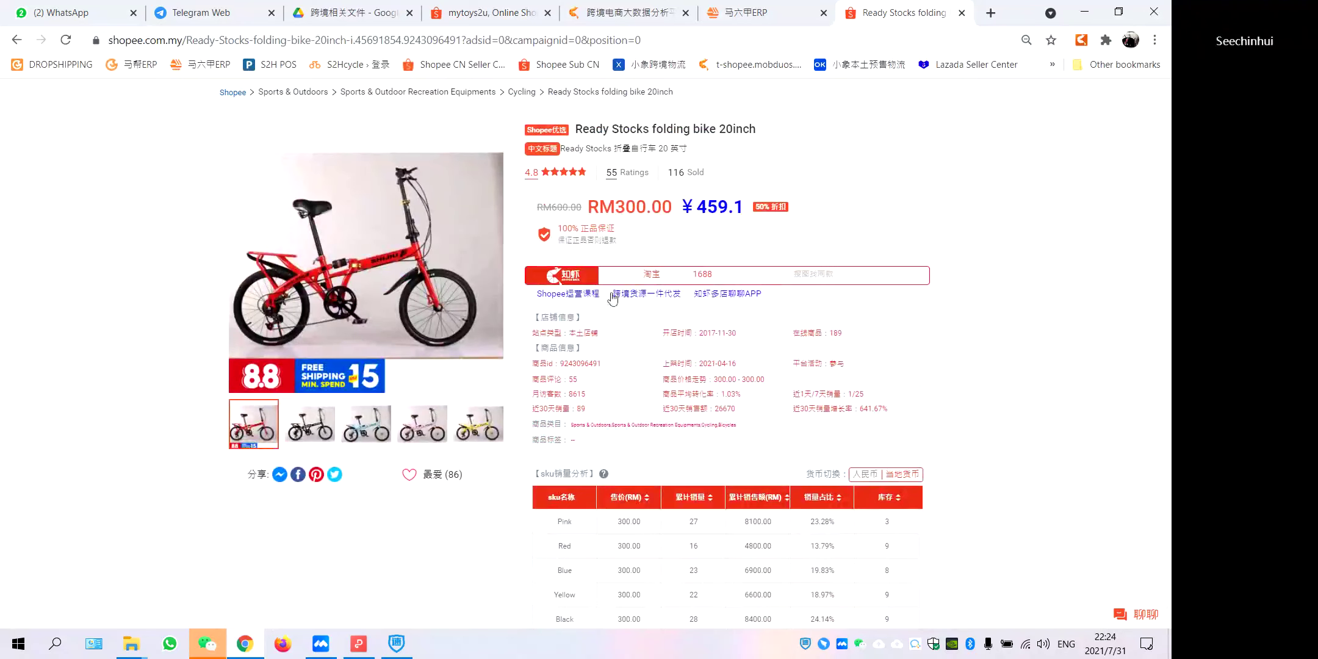
Open the M-13007 Tracksuit Slimfit Long Pants page (RM25.00, 497 sold), discarding the 知虾 404 tab.
left_click(17, 41)
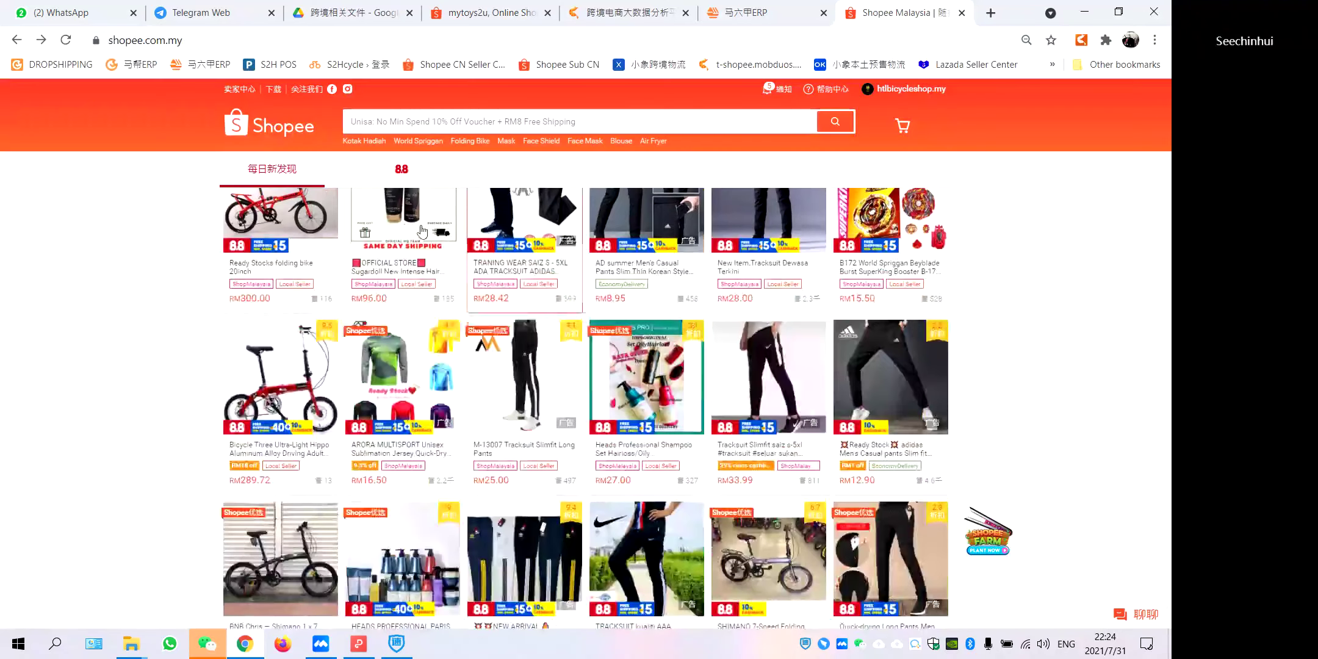
left_click(525, 397)
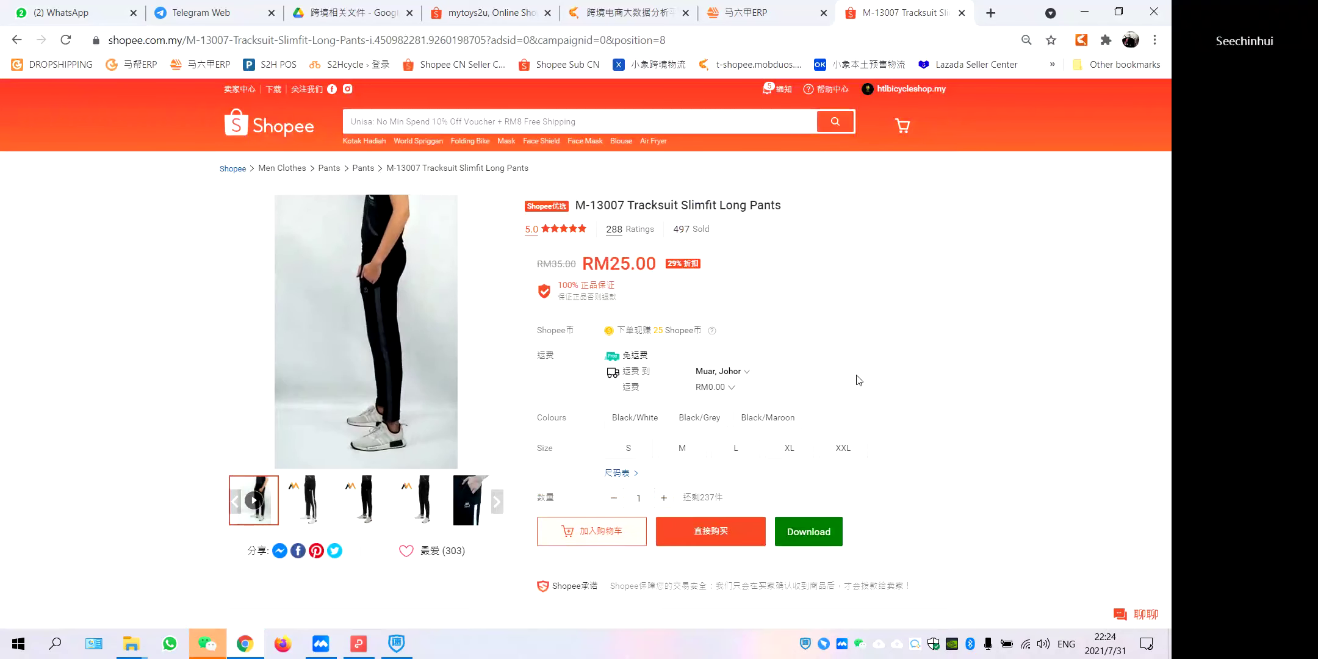
right_click(1085, 41)
left_click(1084, 62)
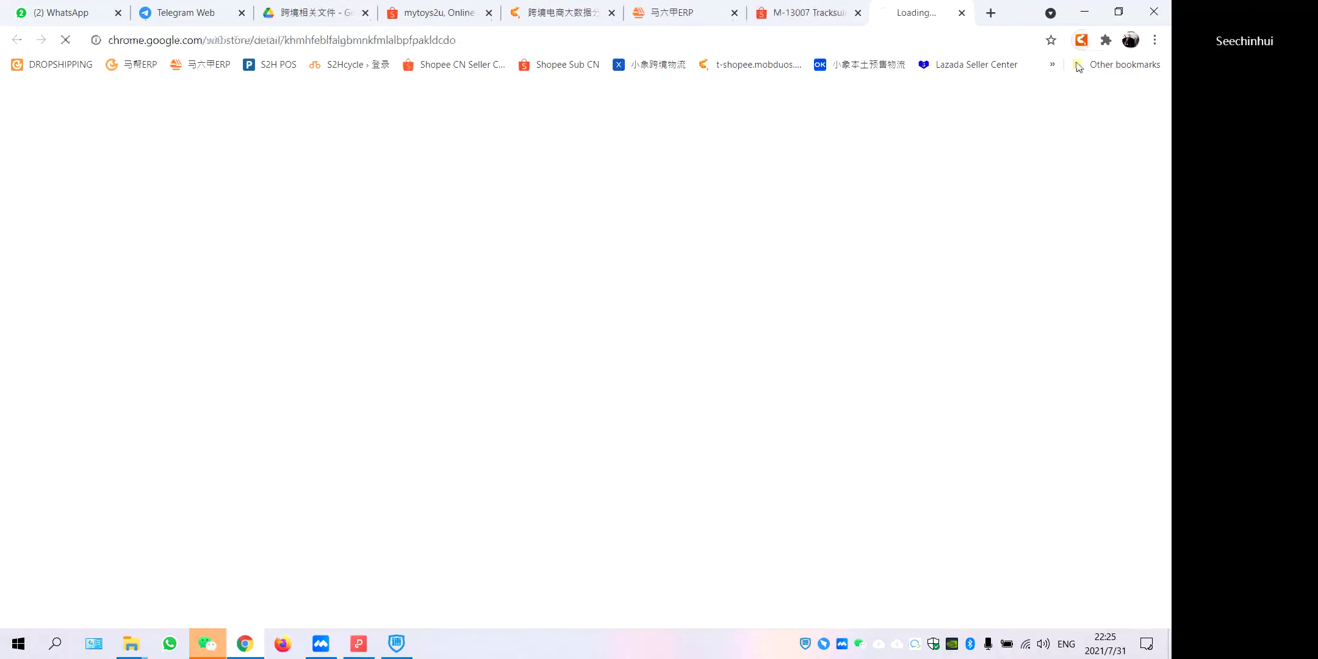
left_click(962, 13)
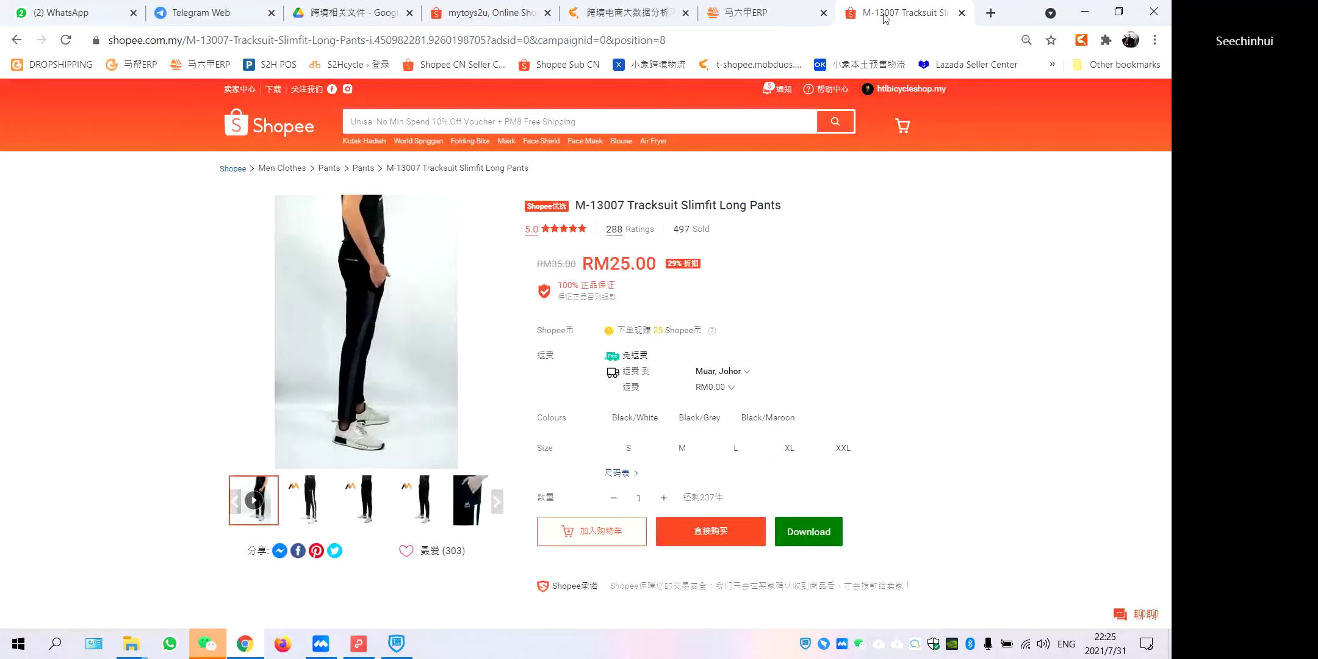
Look through the CP-OTR09 front block's 商品信息 and 媒体管理 sections in the 商品编辑 page.
left_click(744, 14)
scroll(559, 359, "down", 10)
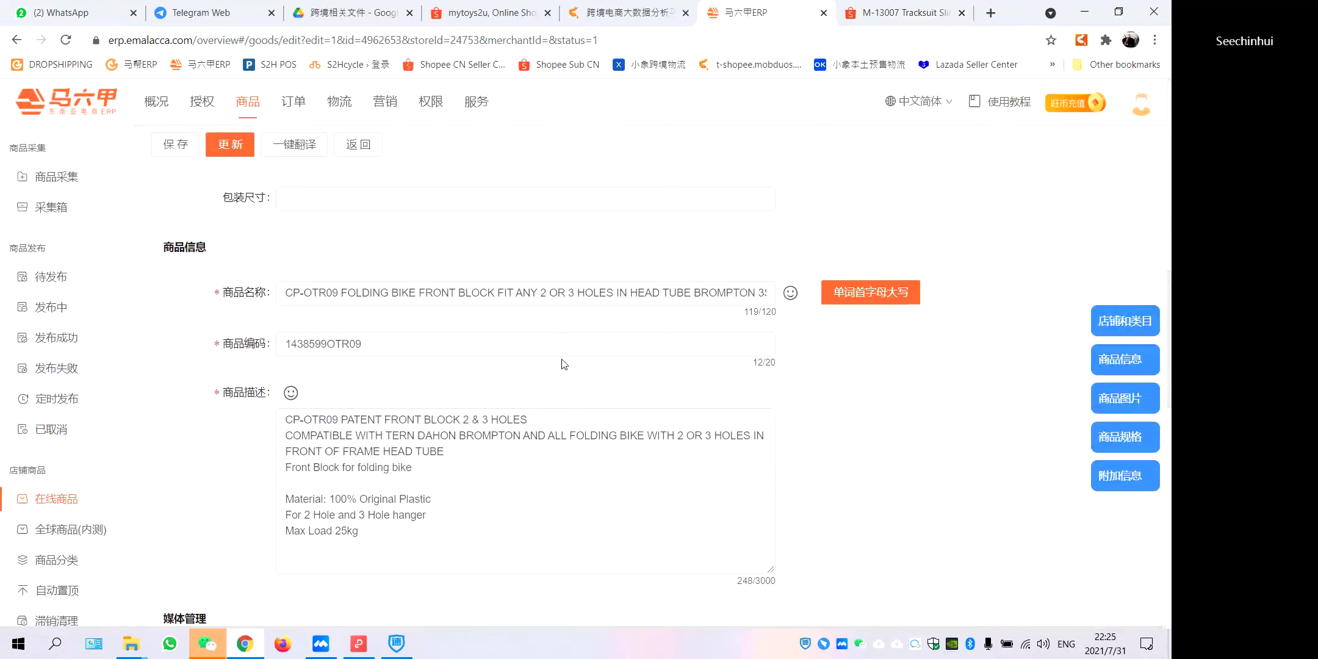
scroll(559, 348, "down", 3)
scroll(920, 368, "down", 15)
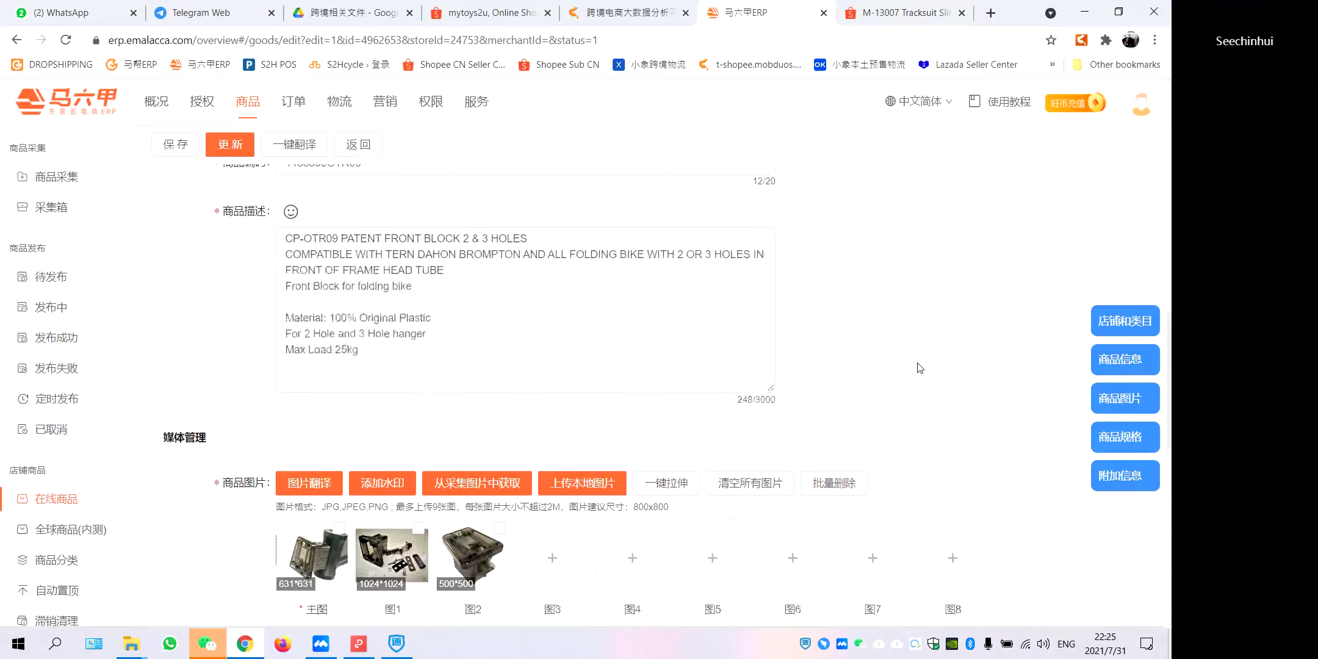
scroll(920, 368, "up", 20)
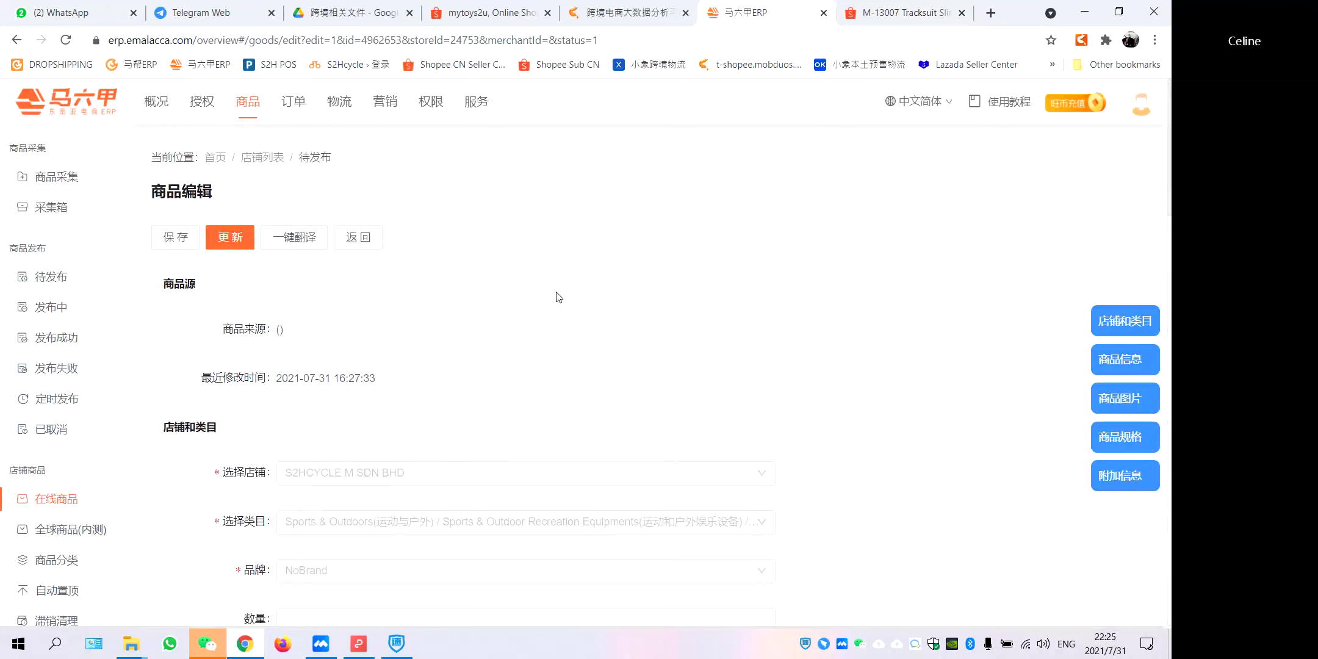
Show S2HCYCLE's 待发货 orders in 速销易, viewed through 卖家后台.
mouse_move(388, 103)
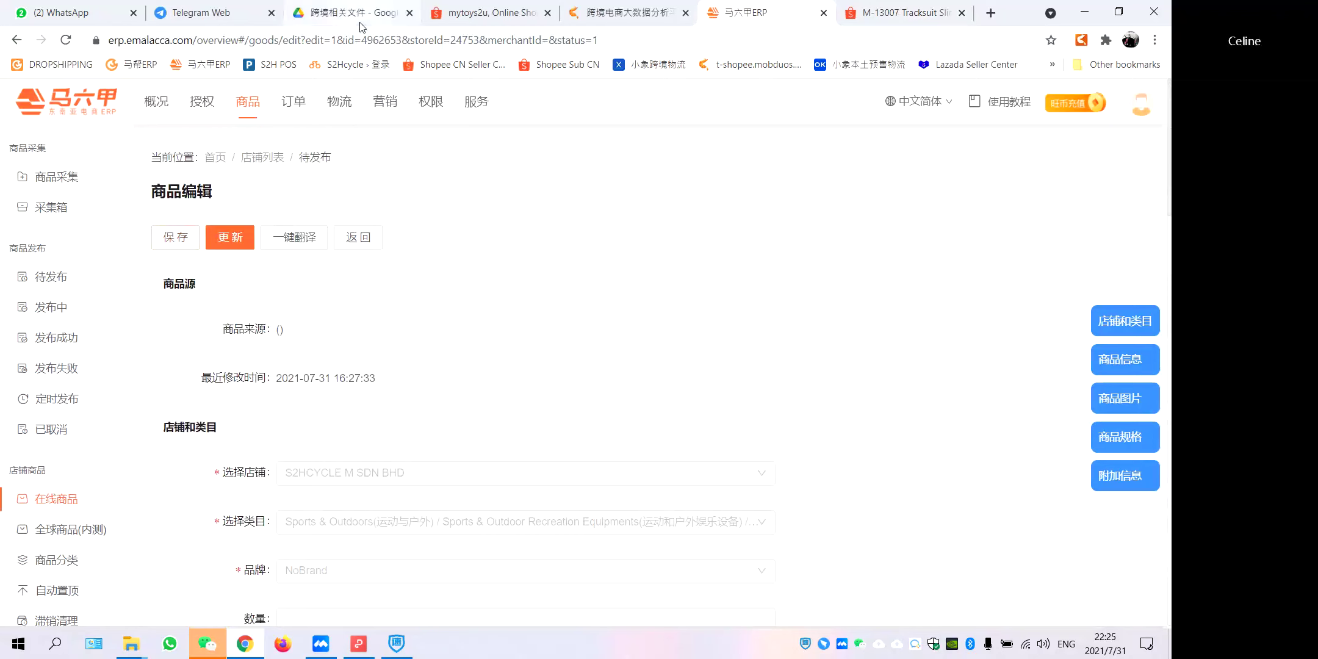
left_click(396, 644)
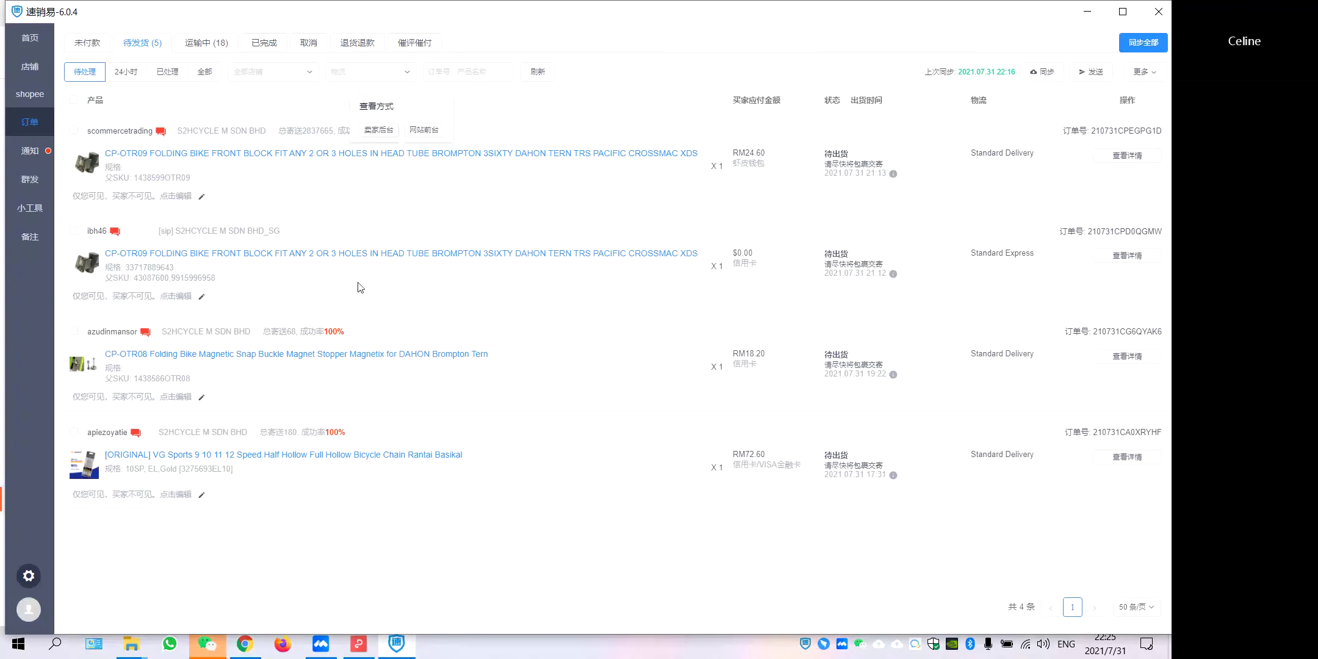
left_click(379, 129)
From the 在线商品 list, run 同步在线商品 with all four shops selected.
left_click(250, 651)
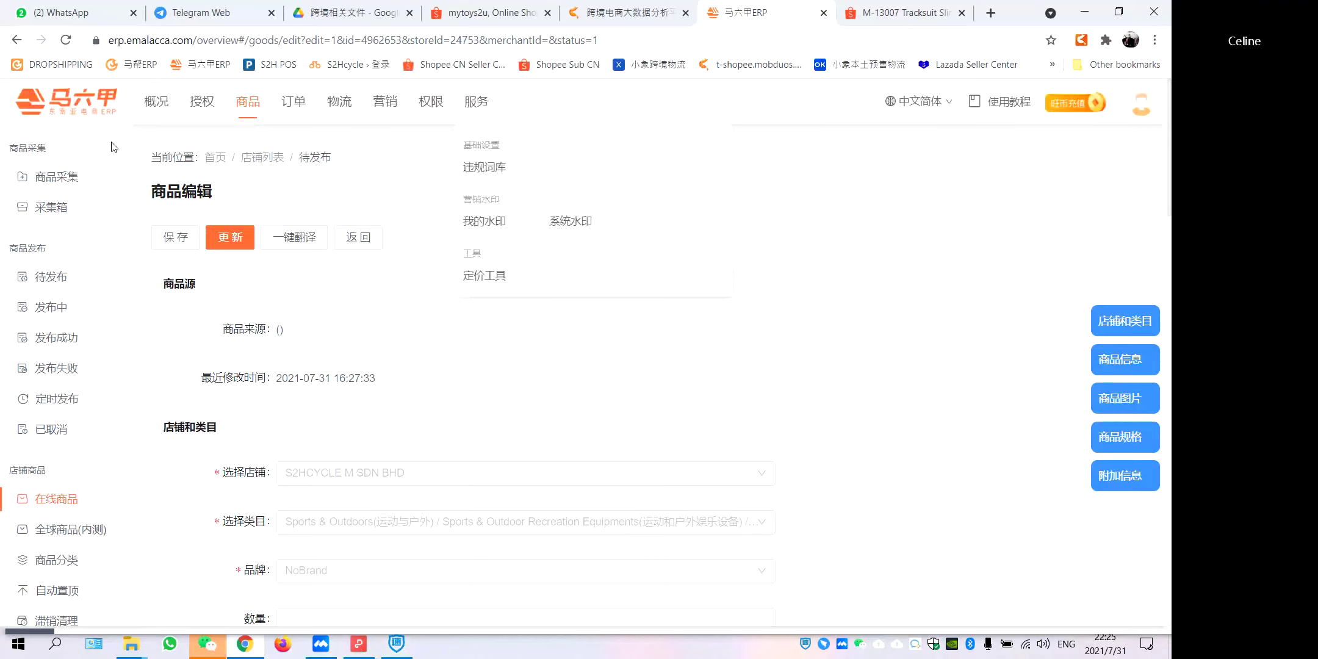
left_click(64, 502)
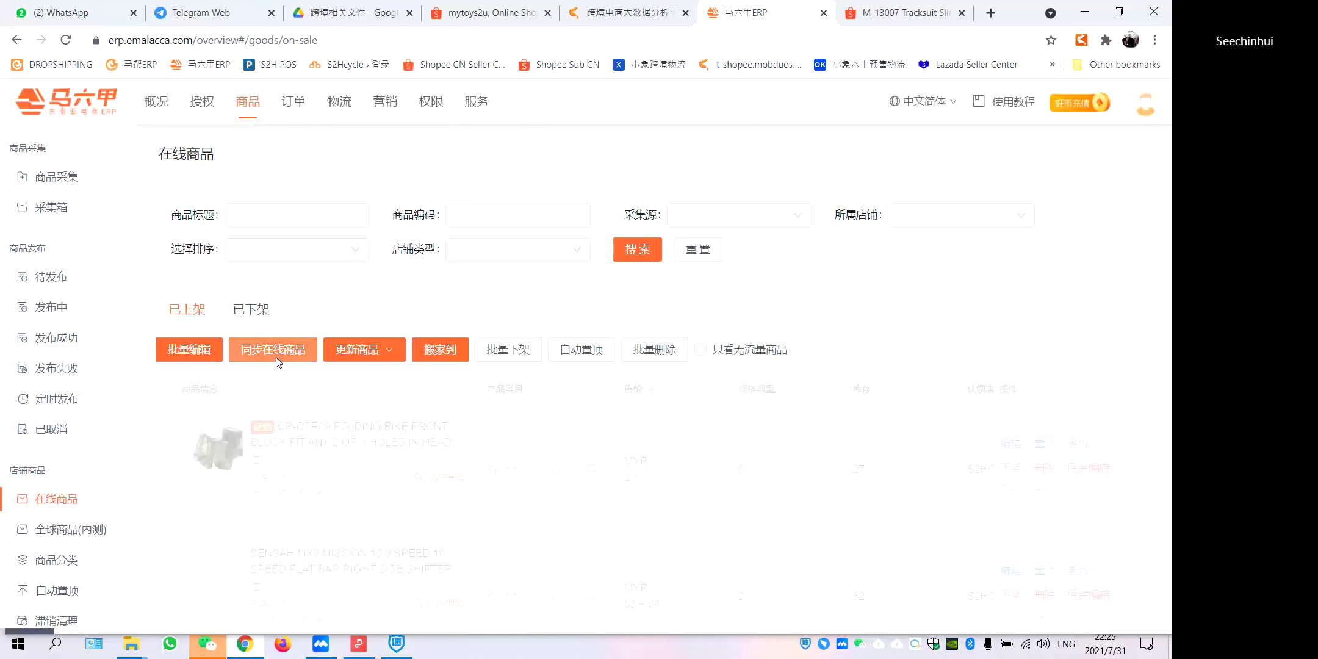
left_click(275, 358)
left_click(417, 263)
left_click(750, 531)
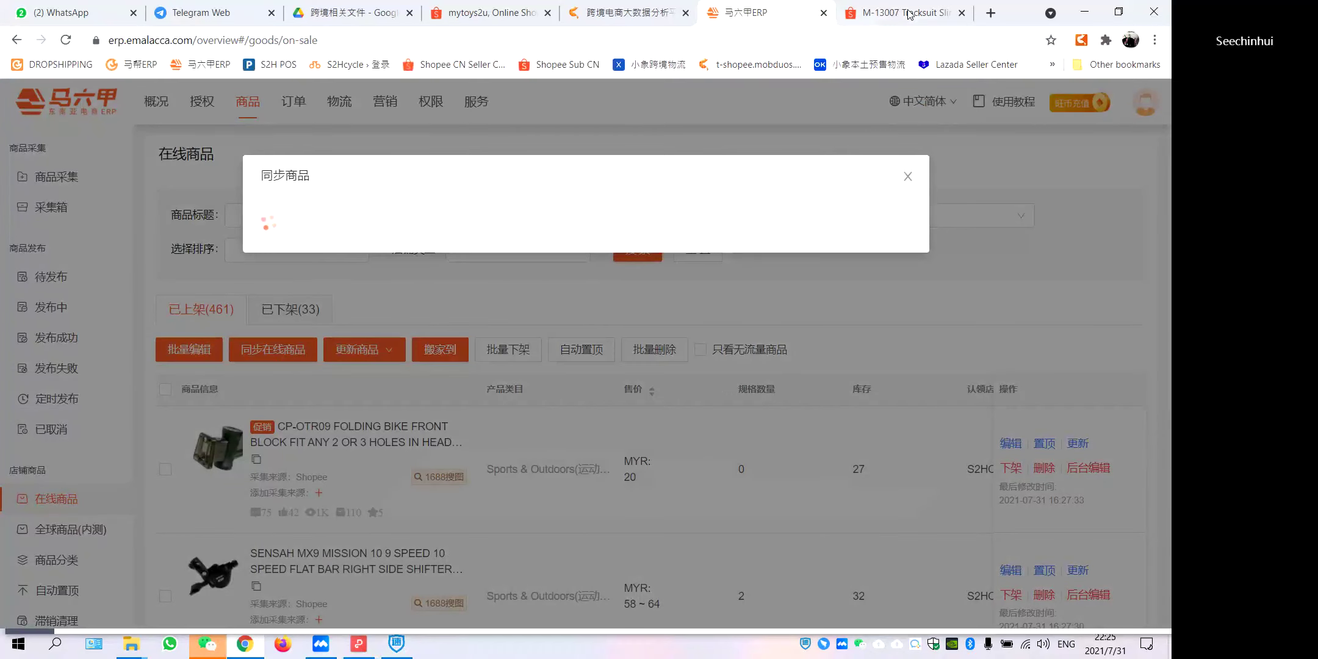
left_click(910, 13)
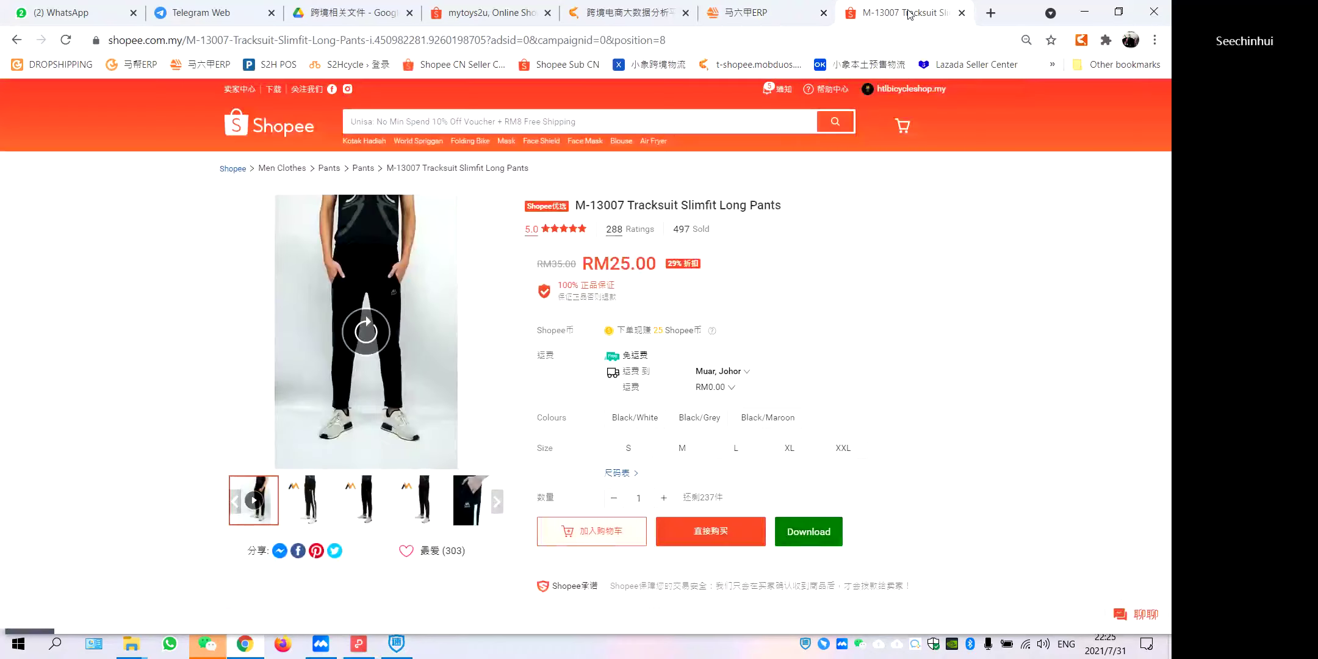
scroll(803, 330, "down", 6)
scroll(803, 330, "down", 10)
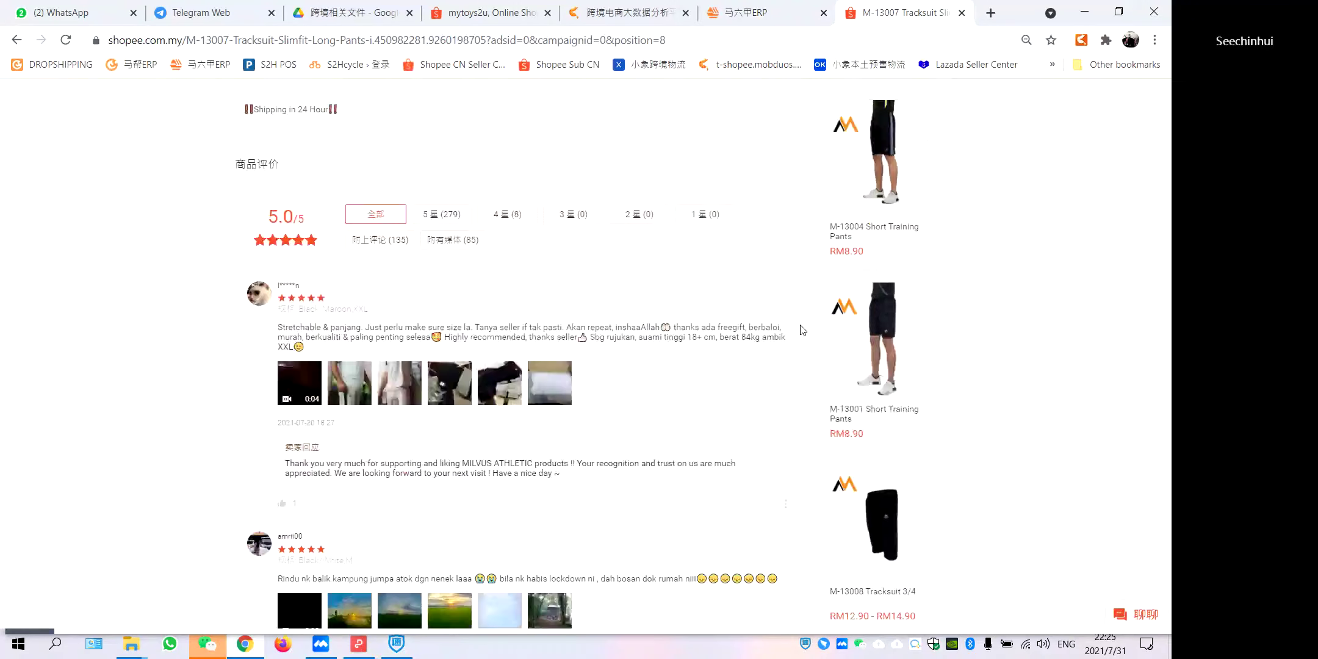
scroll(799, 329, "up", 14)
left_click(65, 40)
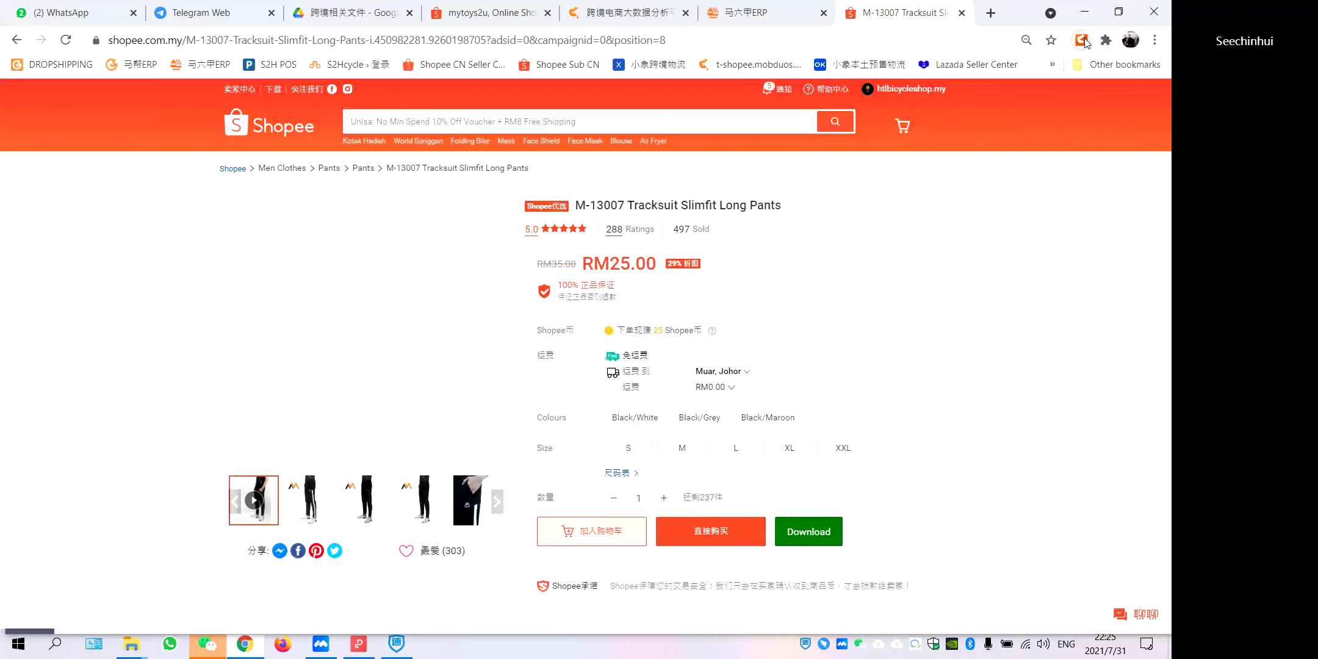
right_click(1082, 41)
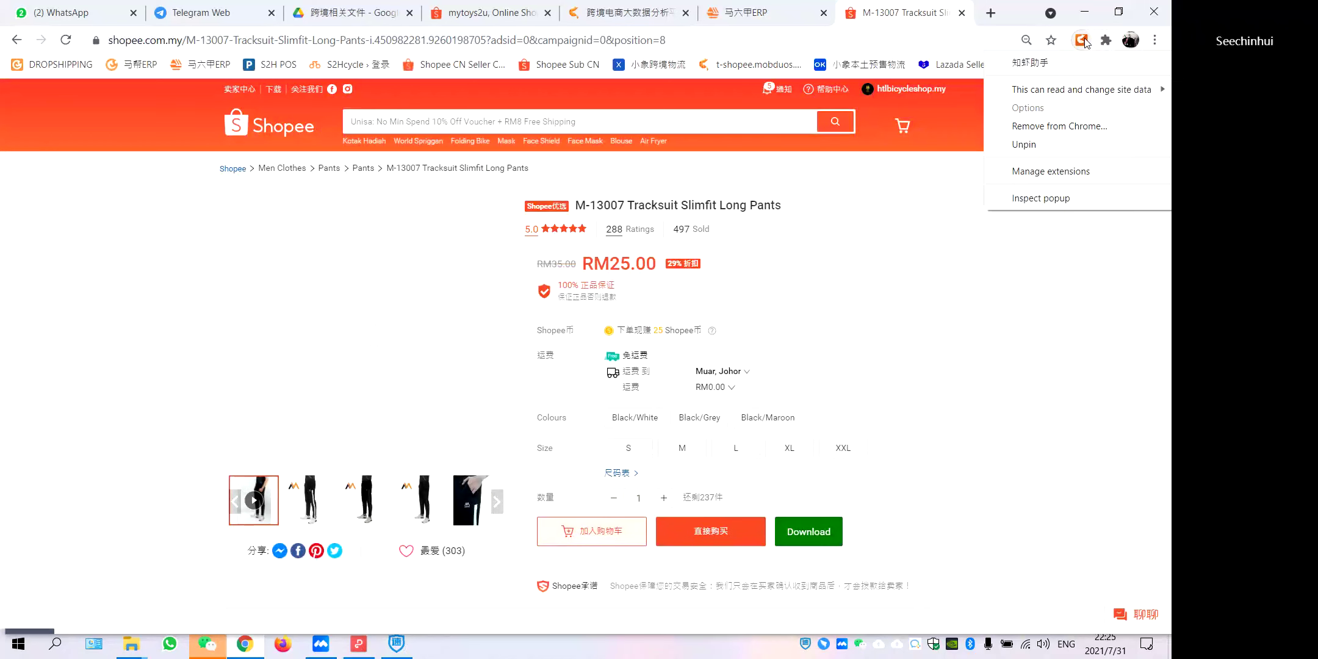
left_click(1060, 62)
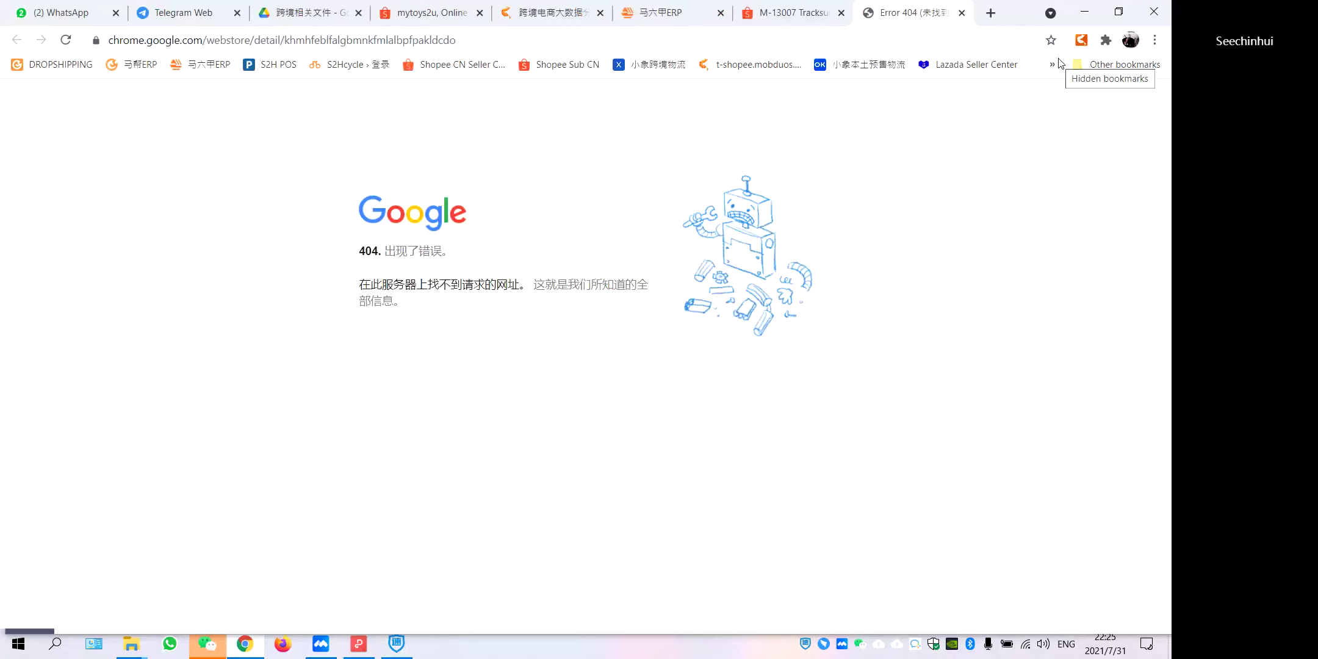
left_click(66, 40)
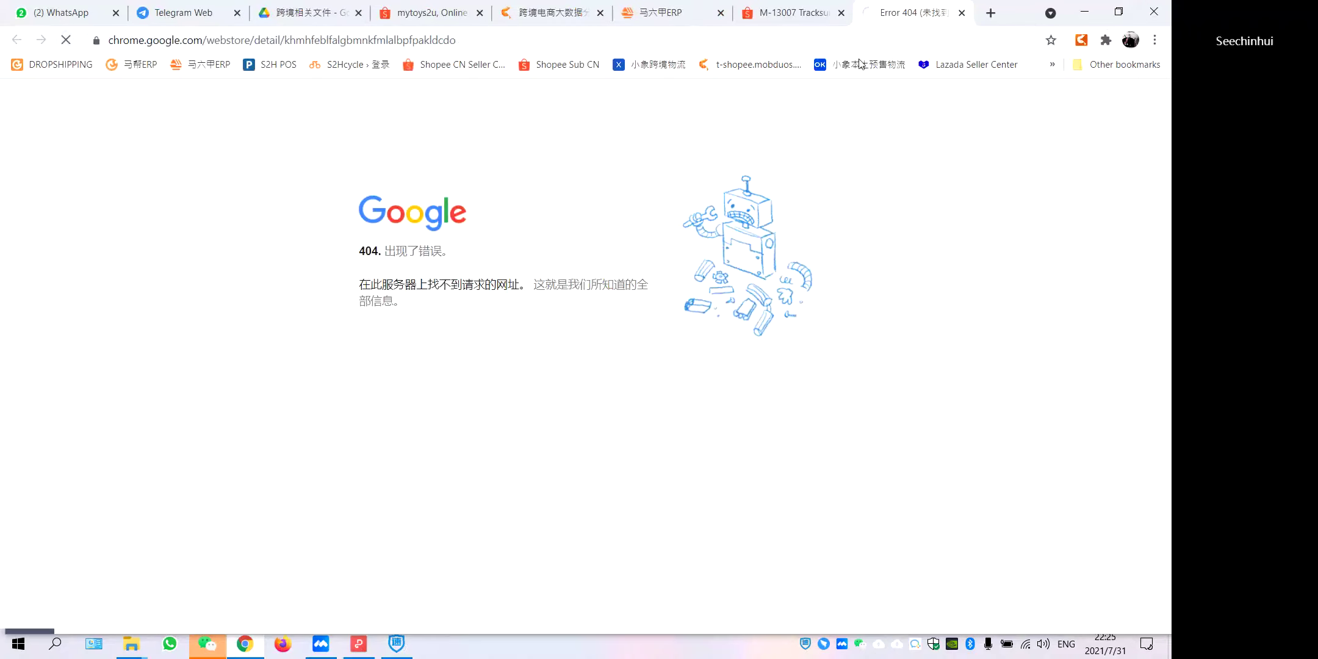
left_click(962, 12)
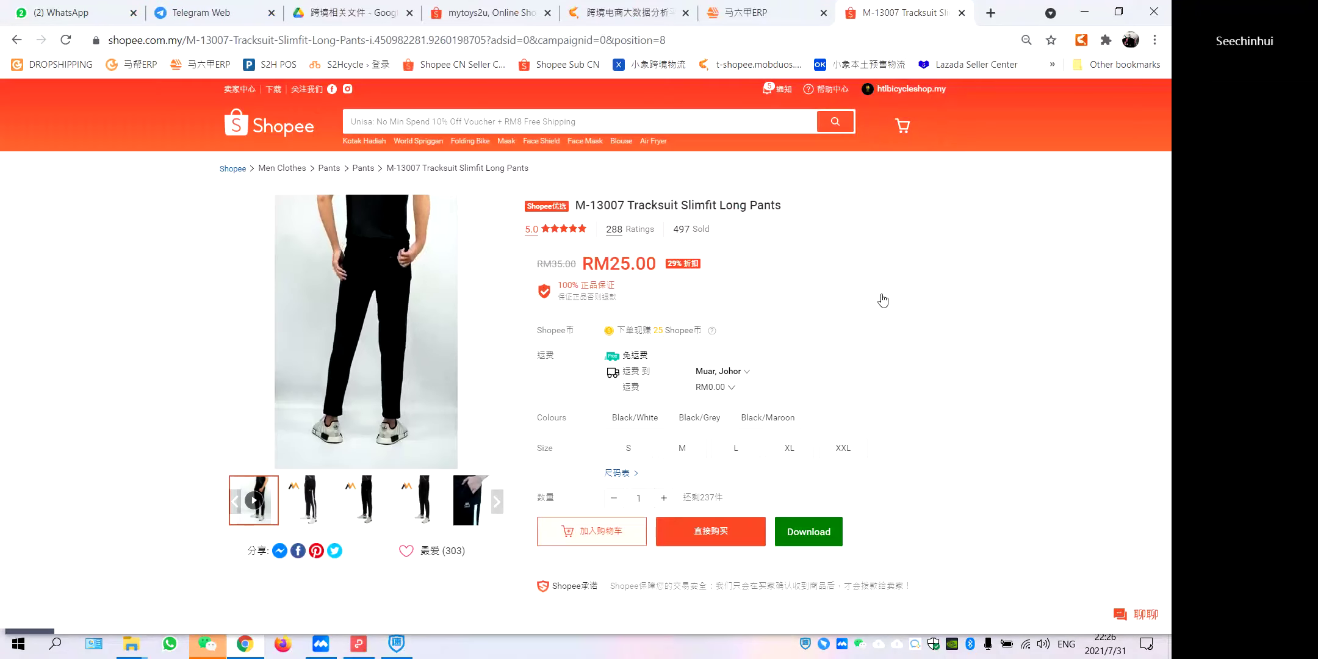
key("ctrl+shift+t")
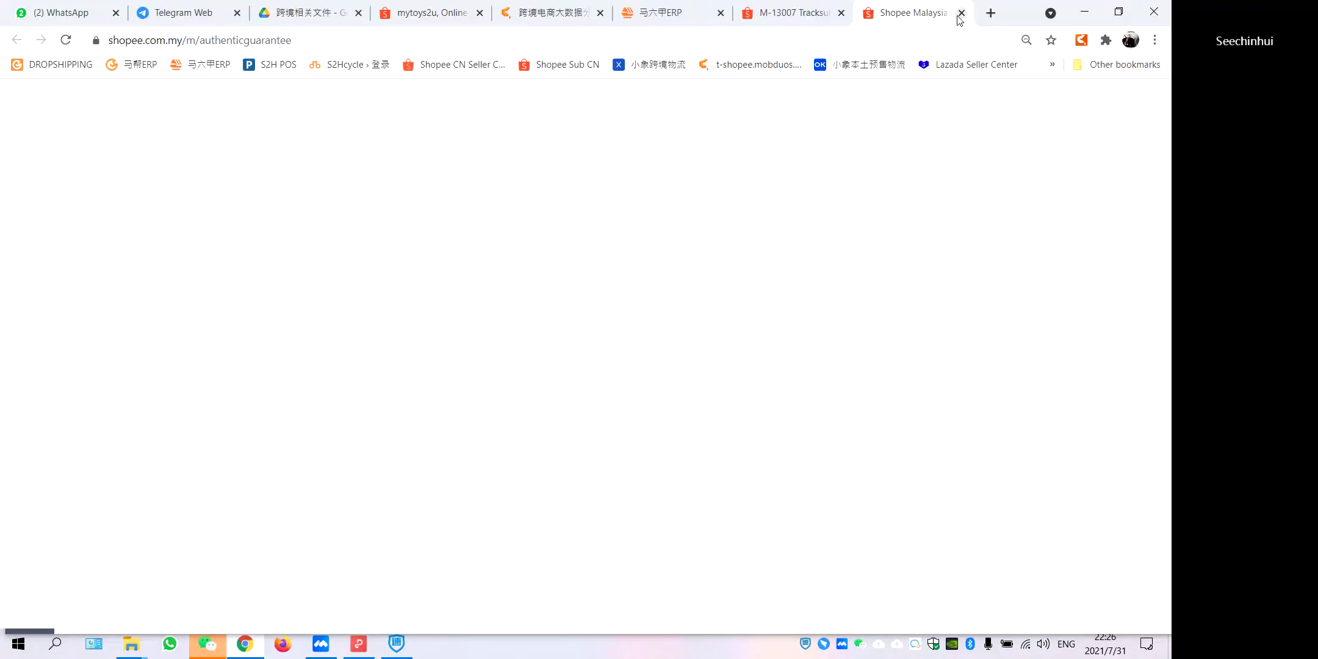
left_click(962, 13)
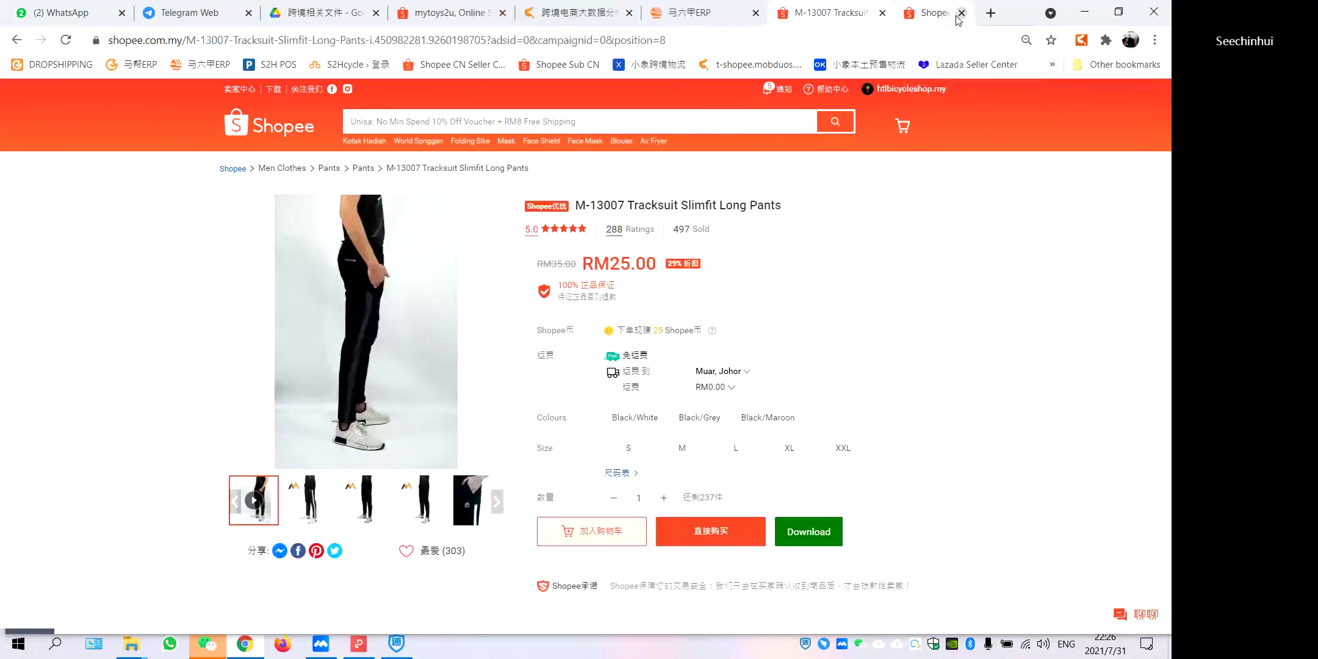
scroll(927, 433, "down", 8)
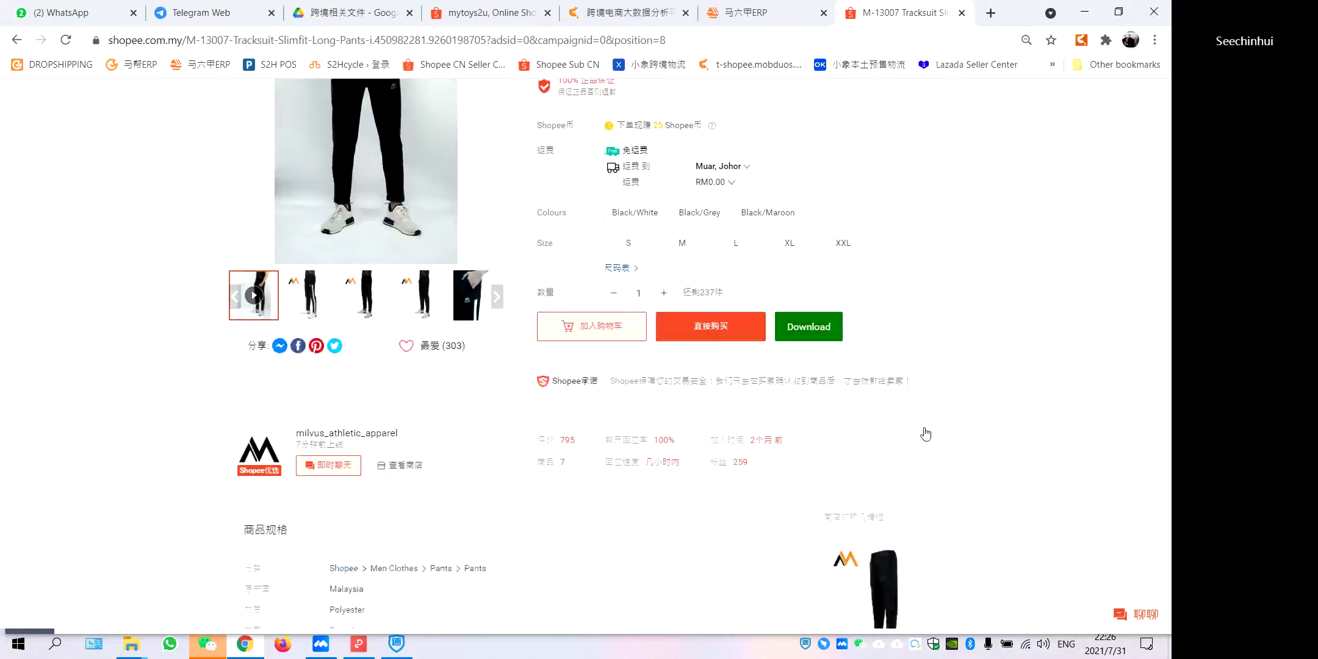
scroll(923, 423, "up", 8)
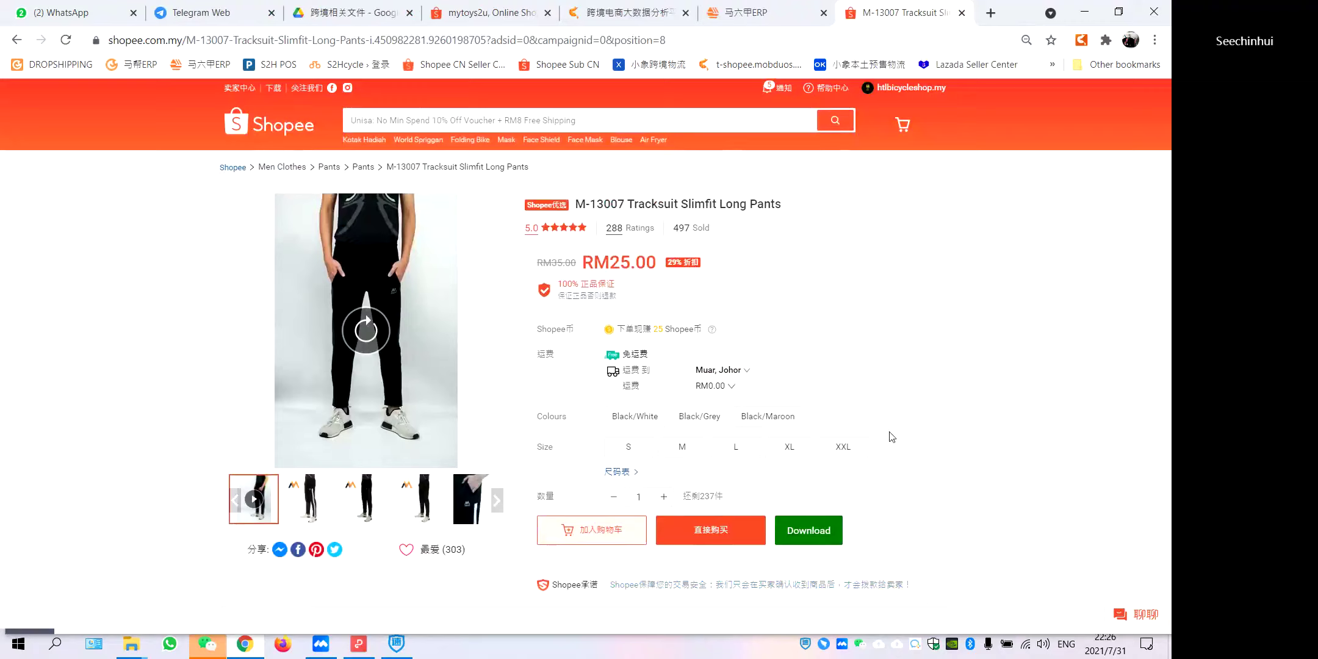
scroll(888, 435, "down", 12)
scroll(878, 444, "down", 3)
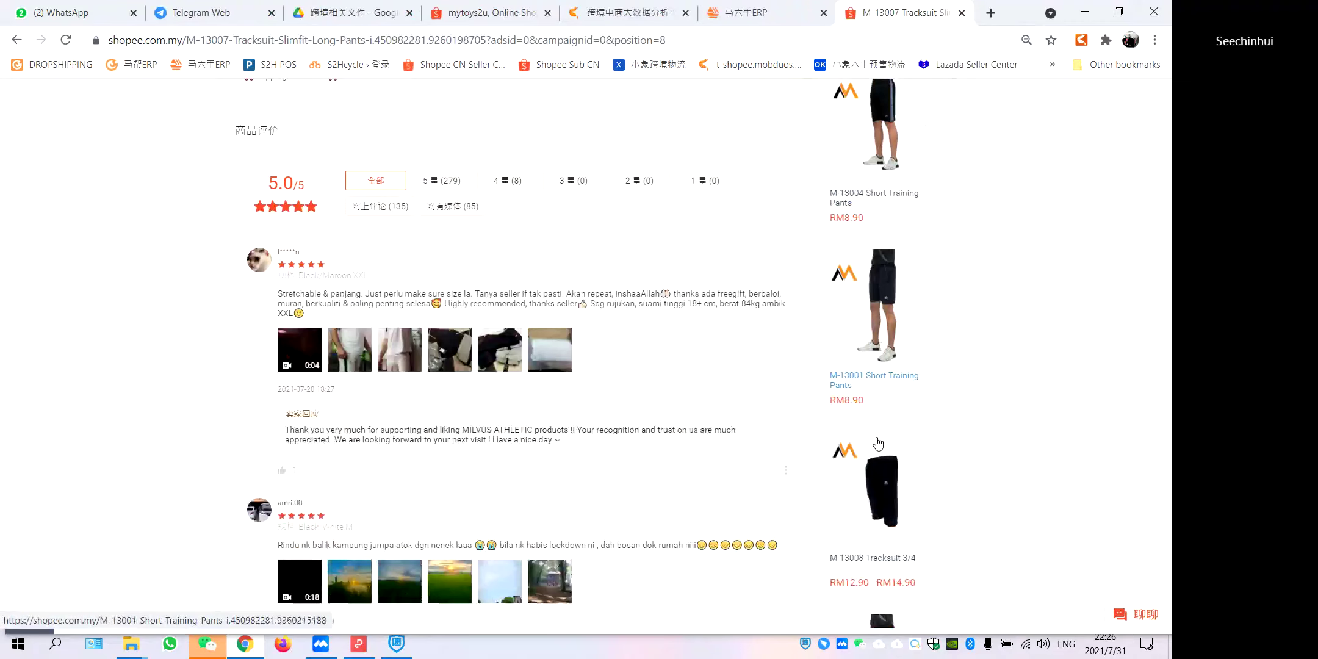
scroll(877, 444, "up", 15)
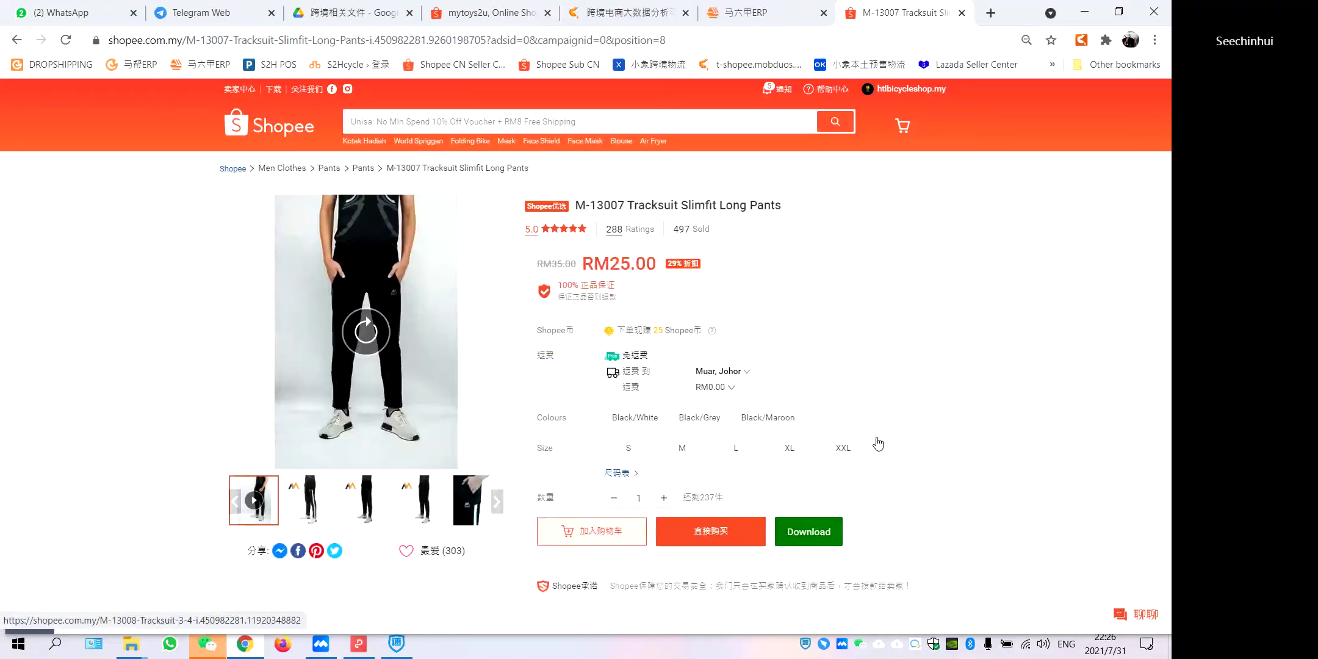
left_click(793, 17)
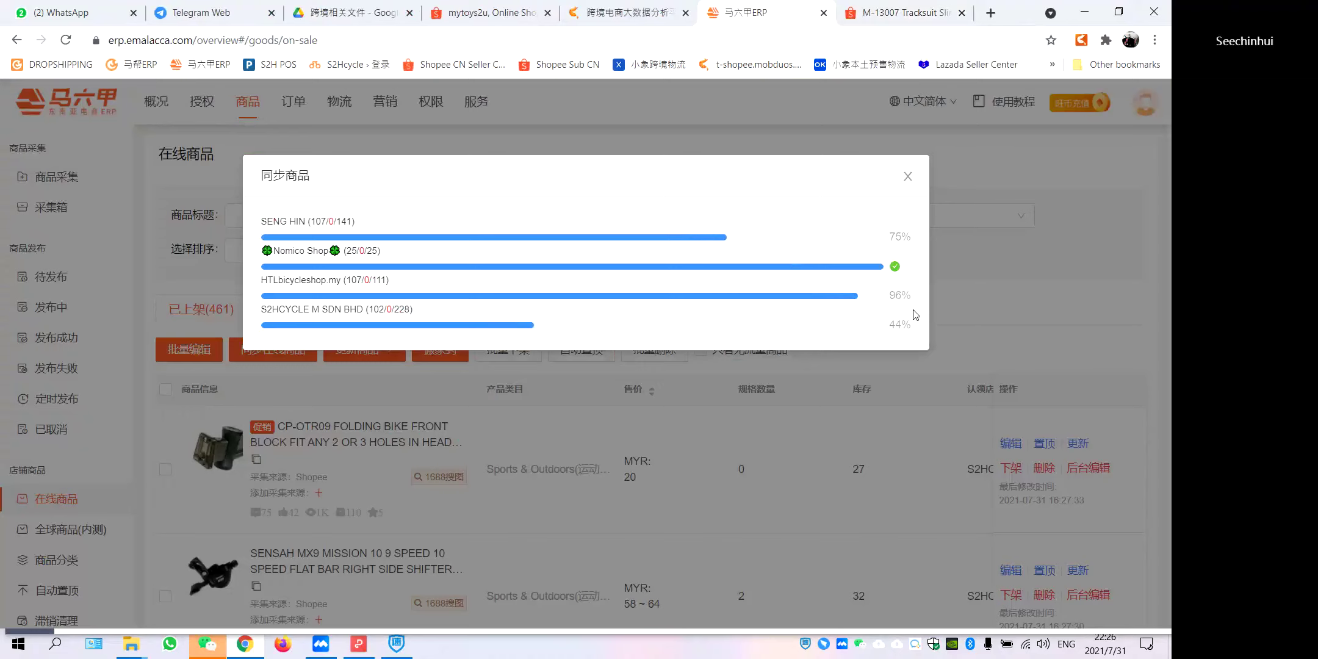
Close the M-13007 tracksuit listing tab while the four-store sync runs.
left_click(921, 14)
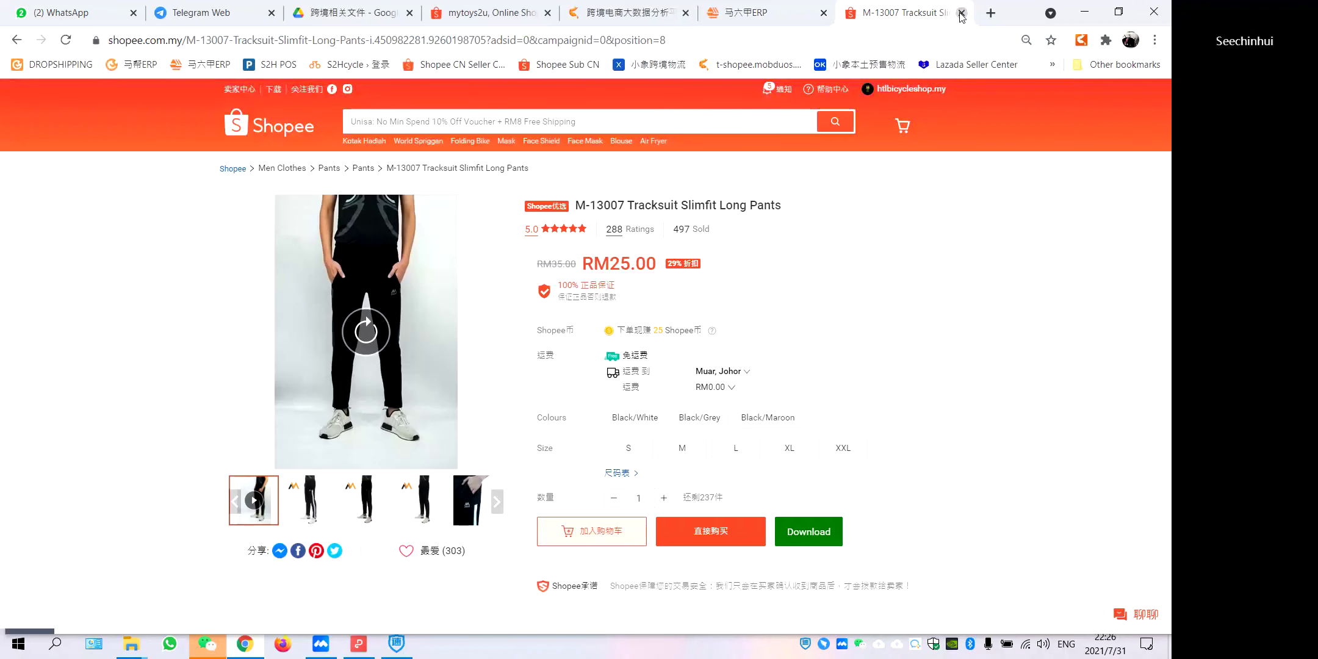
left_click(961, 13)
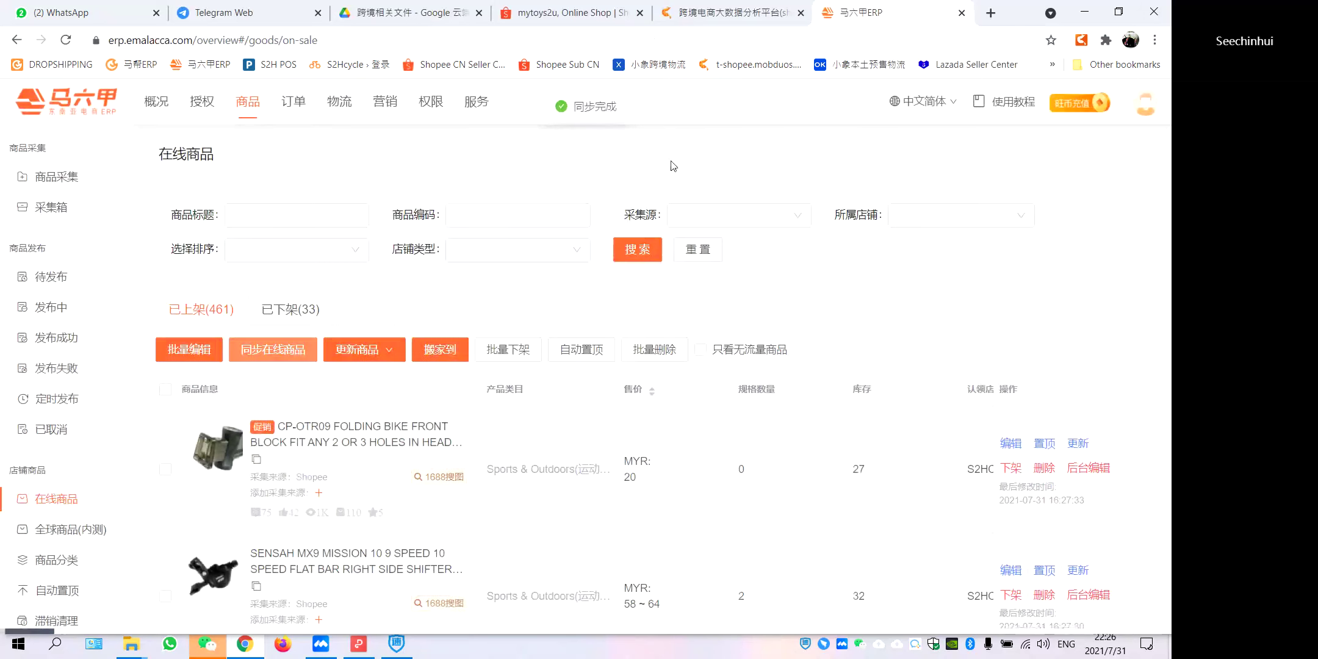
Check the CP-OTR09 front block's Shopee listing, then open the product for editing.
scroll(892, 334, "down", 2)
scroll(892, 335, "down", 1)
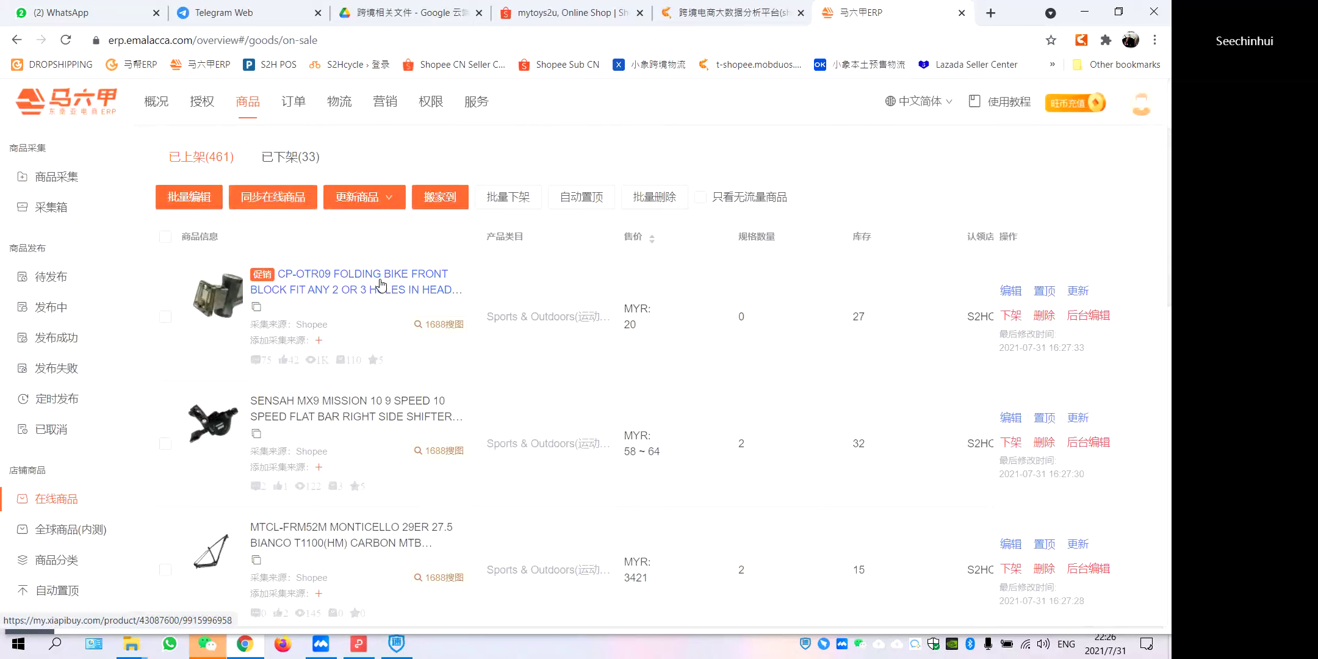
left_click(381, 284)
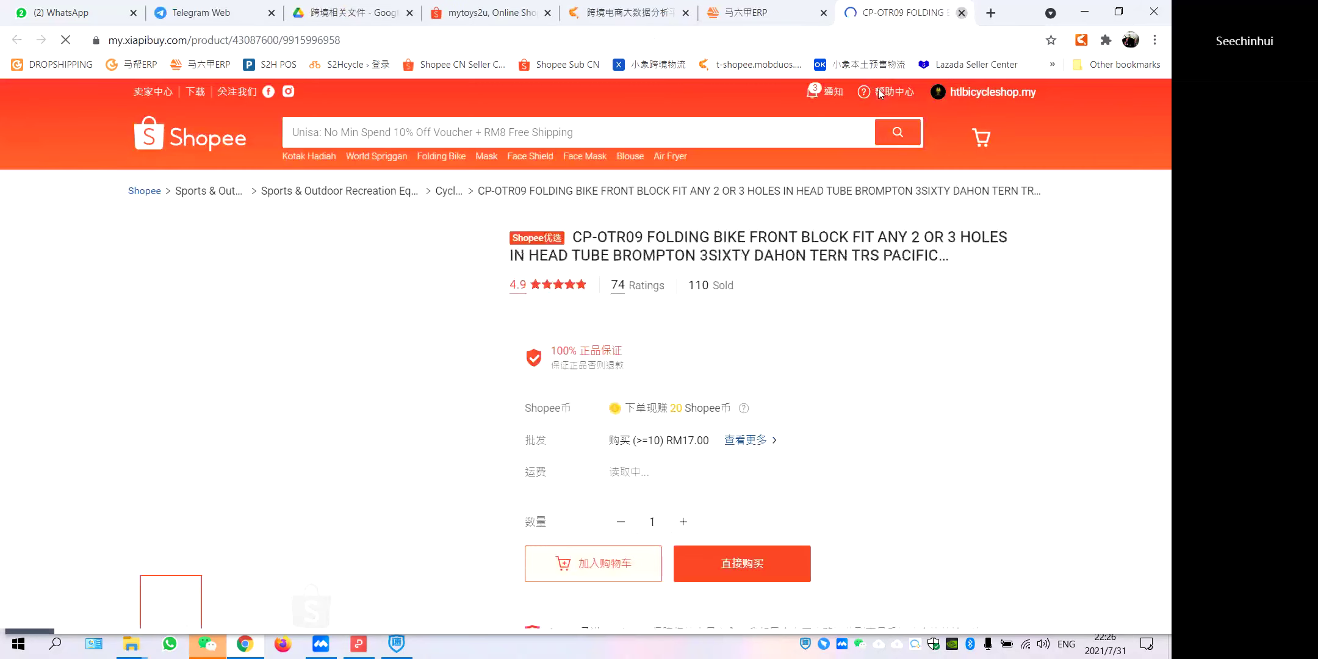
left_click(962, 13)
left_click(1014, 294)
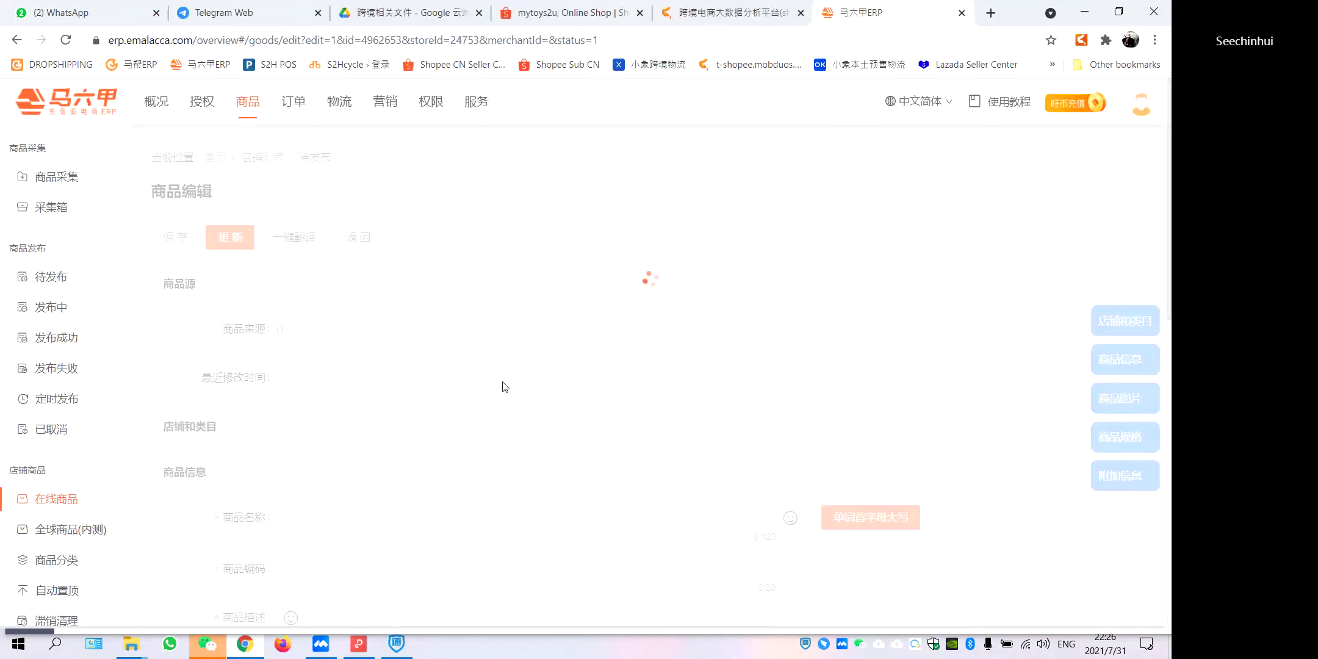
Delete the digits after 'HOLES' in 商品描述, attempt 更新, then go to the 知虾 calculator.
scroll(505, 387, "down", 3)
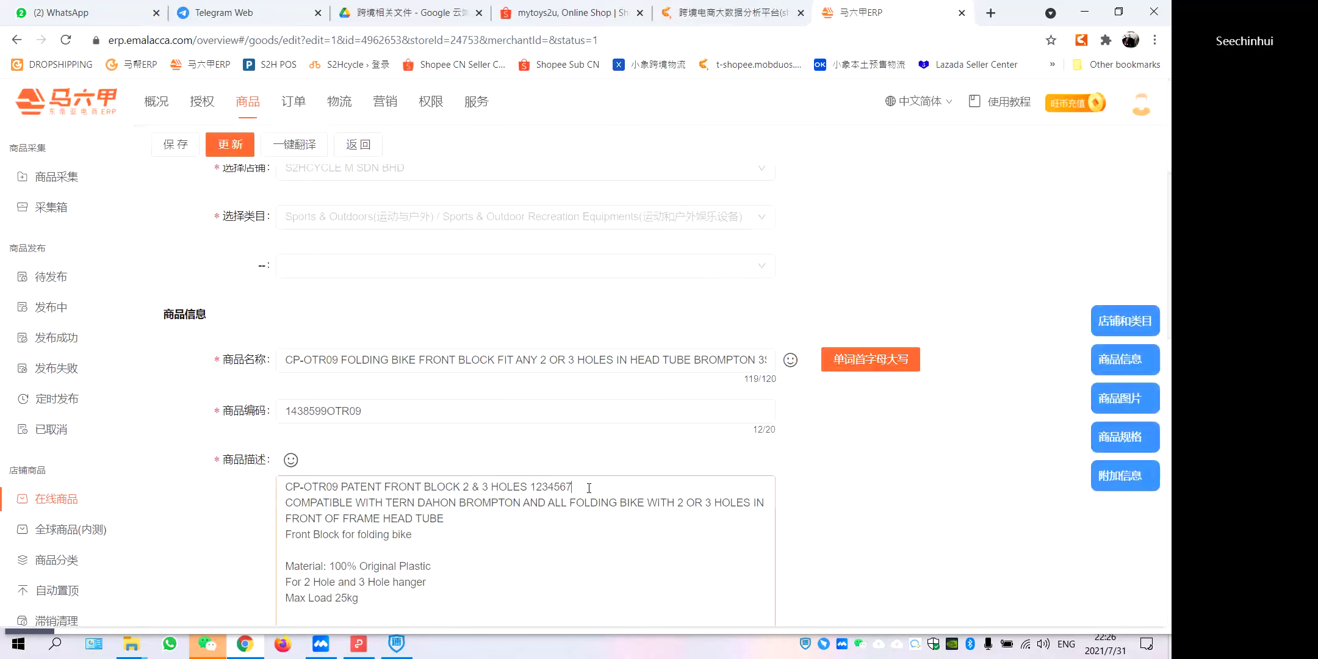
scroll(534, 450, "down", 2)
scroll(589, 488, "up", 1)
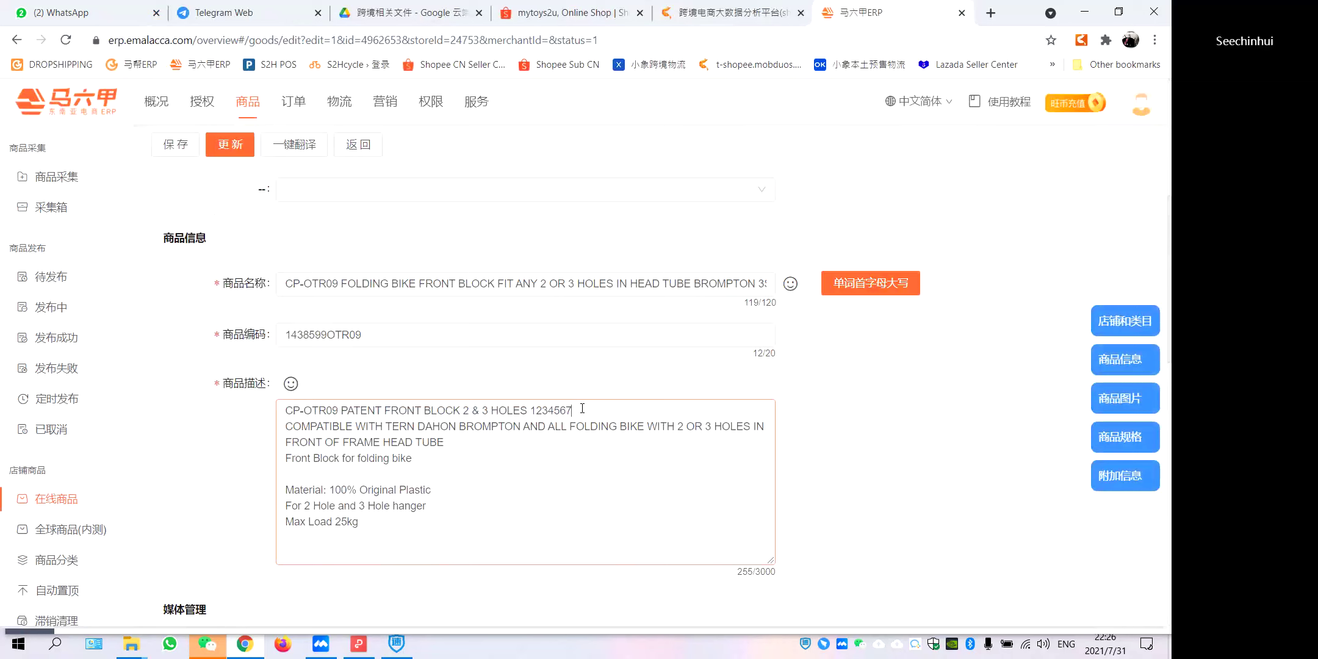
key("BackSpace")
key("BackSpace")
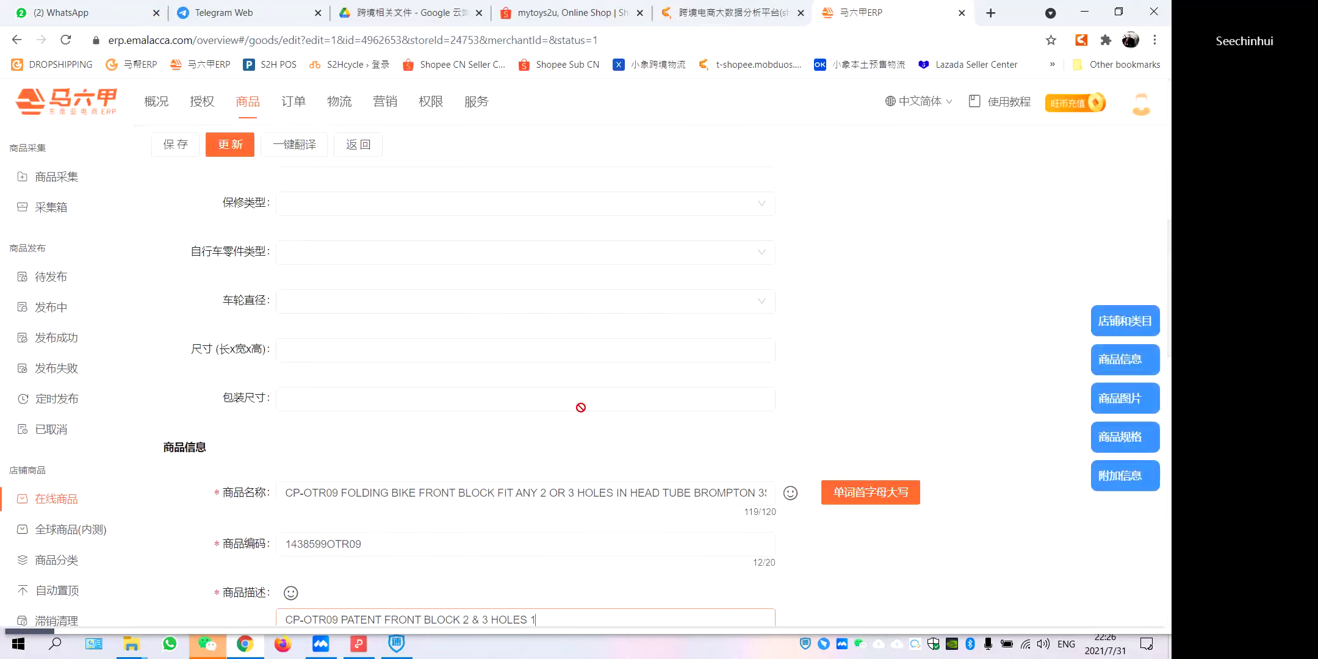
scroll(620, 473, "down", 3)
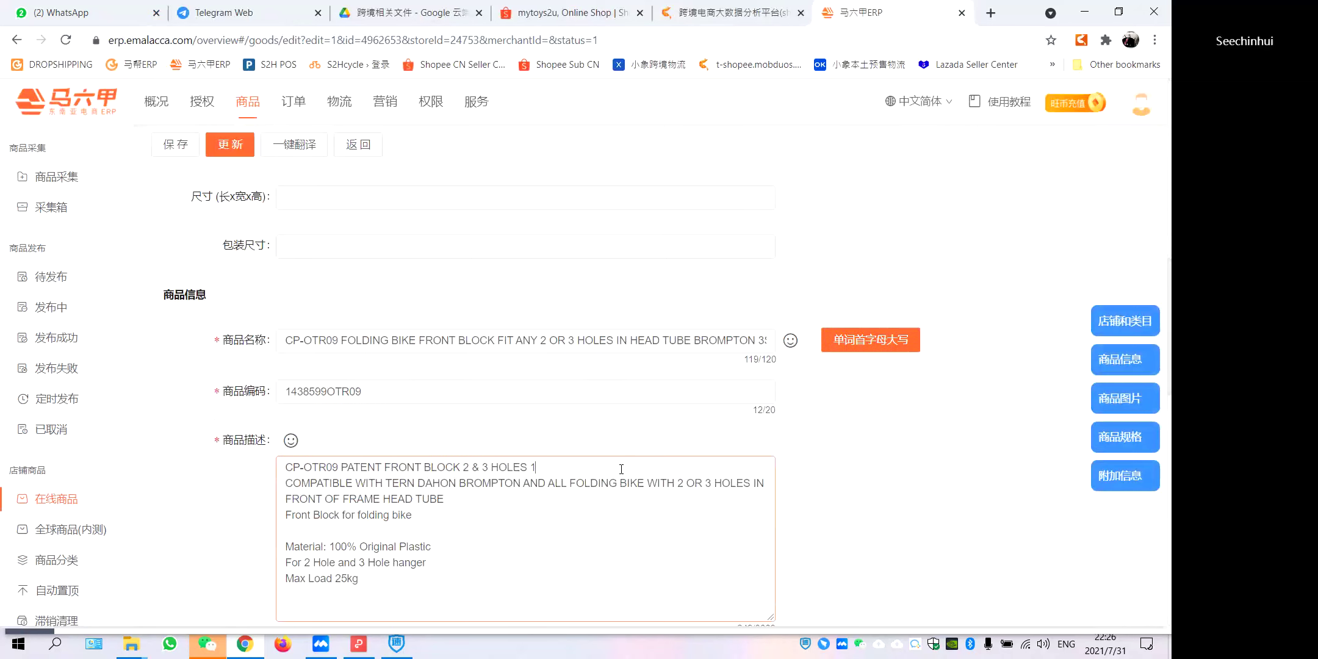
scroll(1010, 471, "down", 2)
scroll(1011, 471, "up", 2)
left_click(243, 146)
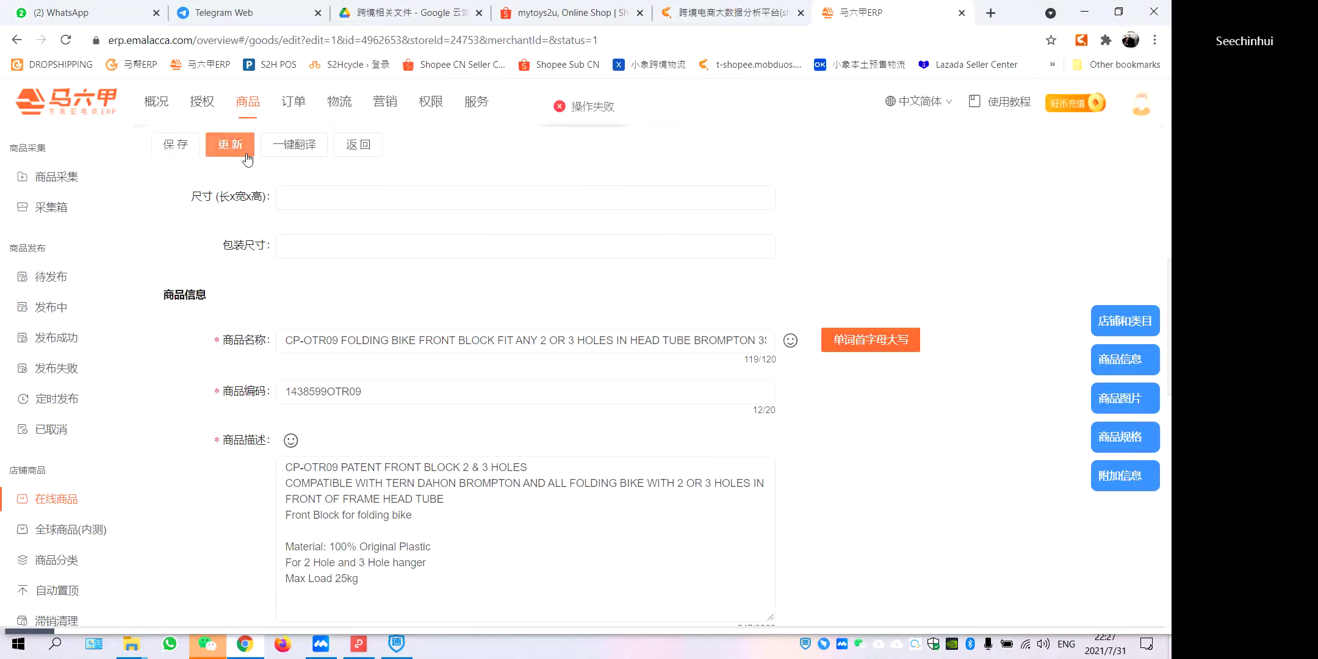
left_click(733, 13)
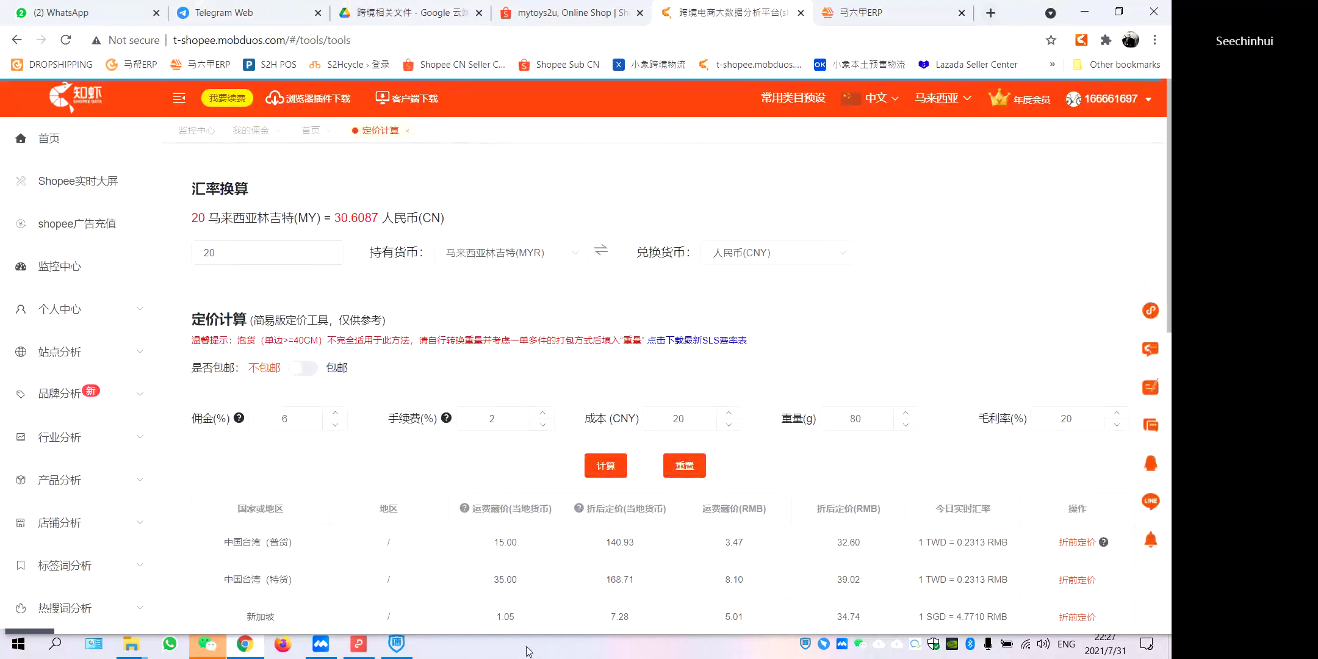
On 速销易's 首页, copy the invite link and cancel the VIP1 renewal.
left_click(399, 647)
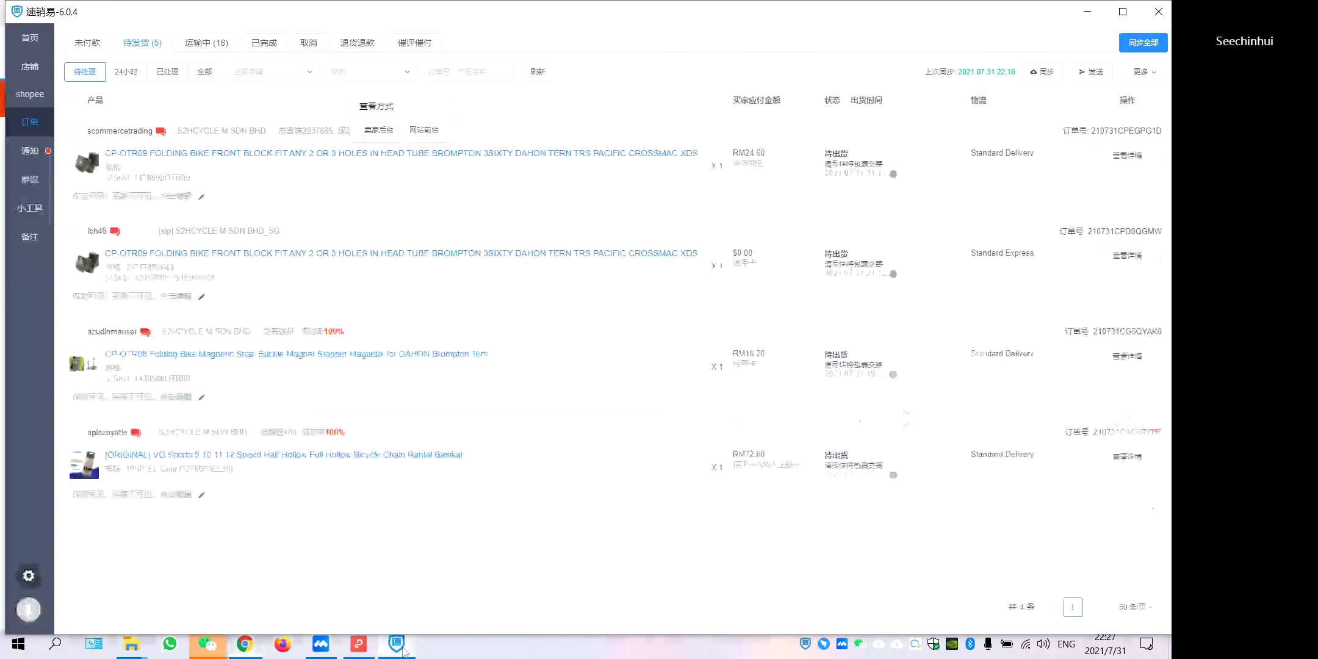
left_click(35, 44)
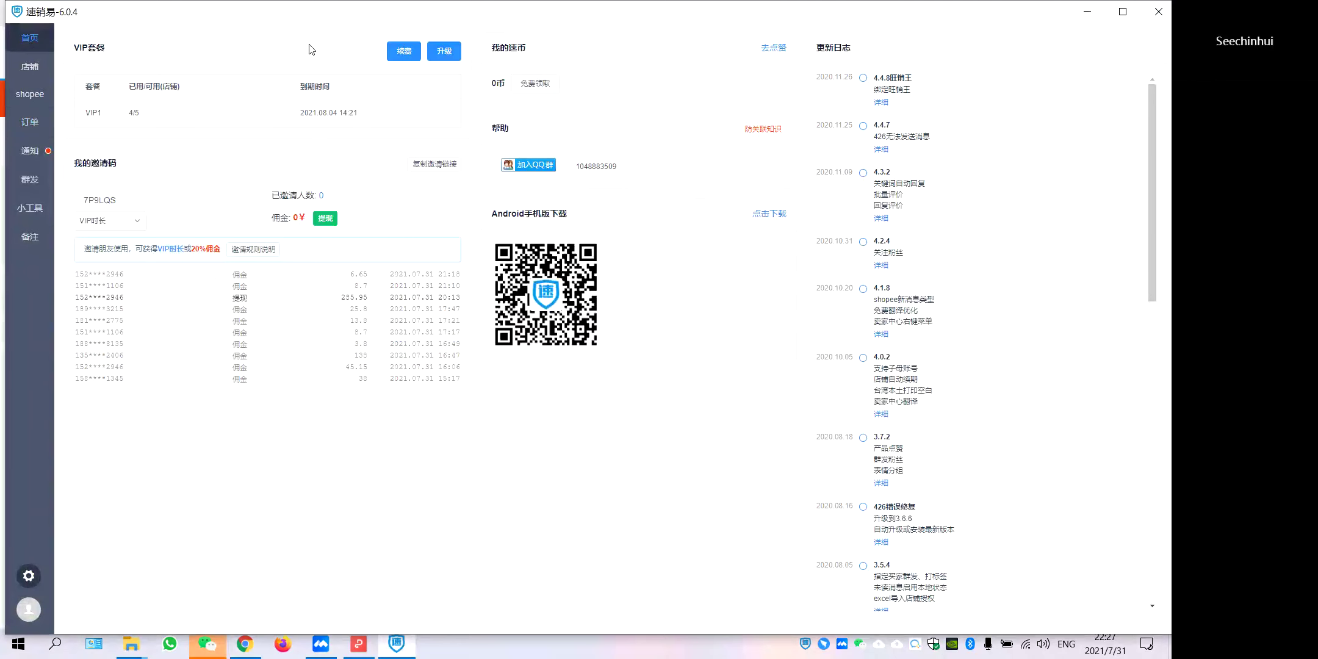
left_click(435, 165)
left_click(404, 50)
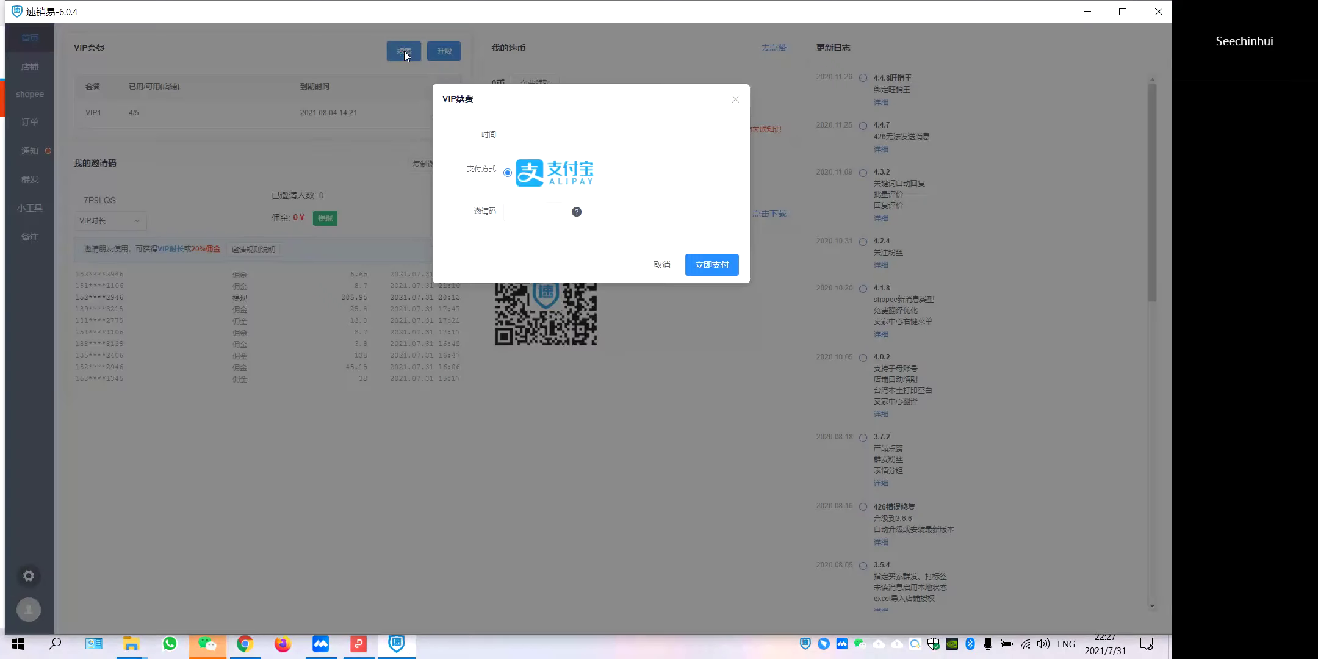
left_click(672, 265)
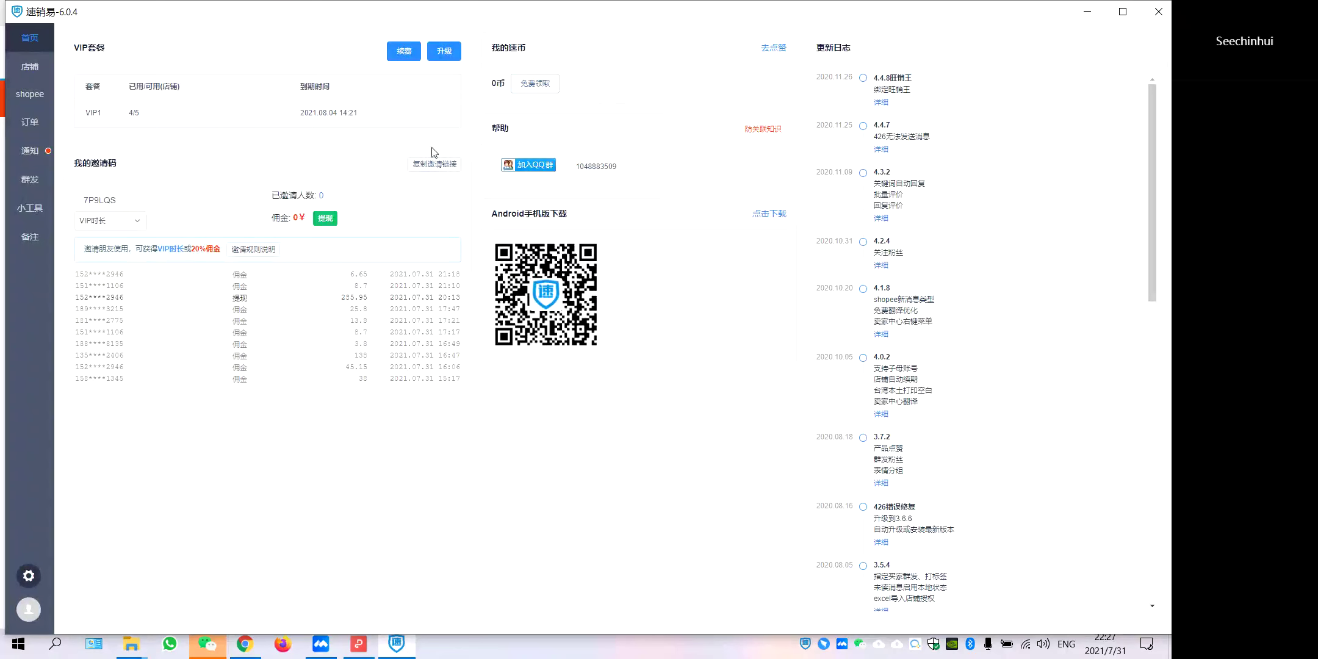
Review the VIP2 upgrade prices in the VIP升级 dialog, then cancel without paying.
left_click(438, 54)
left_click(587, 213)
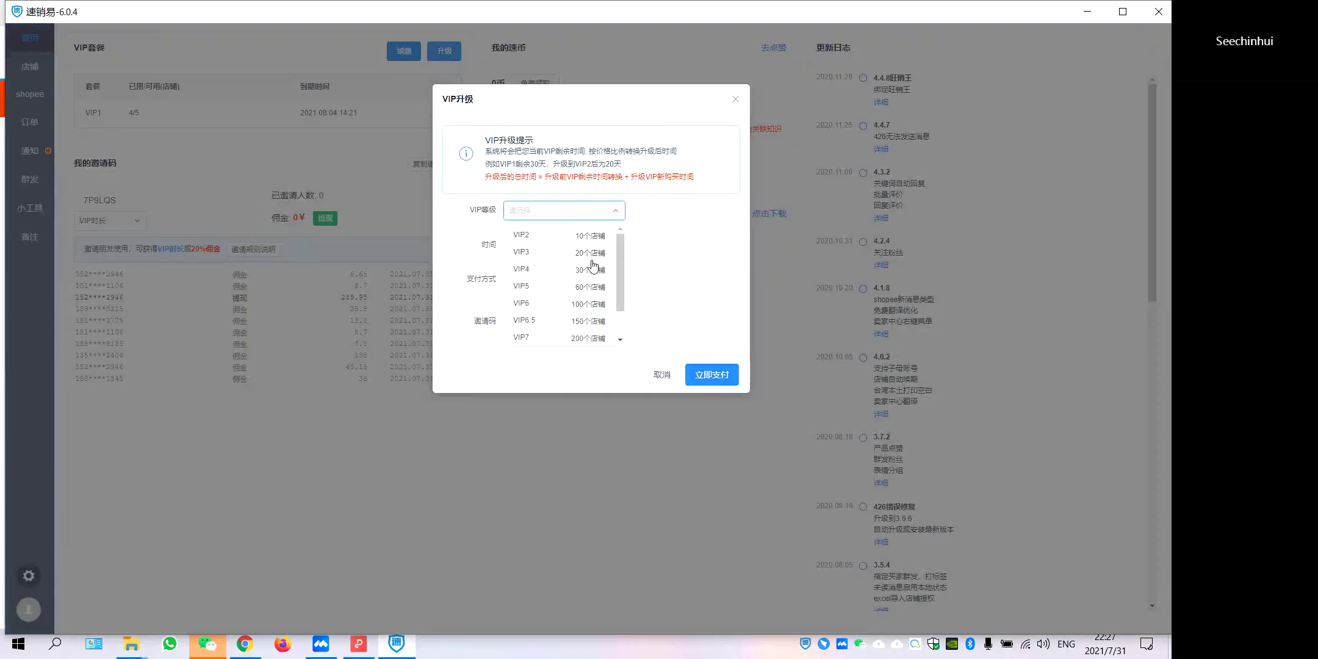
left_click(552, 238)
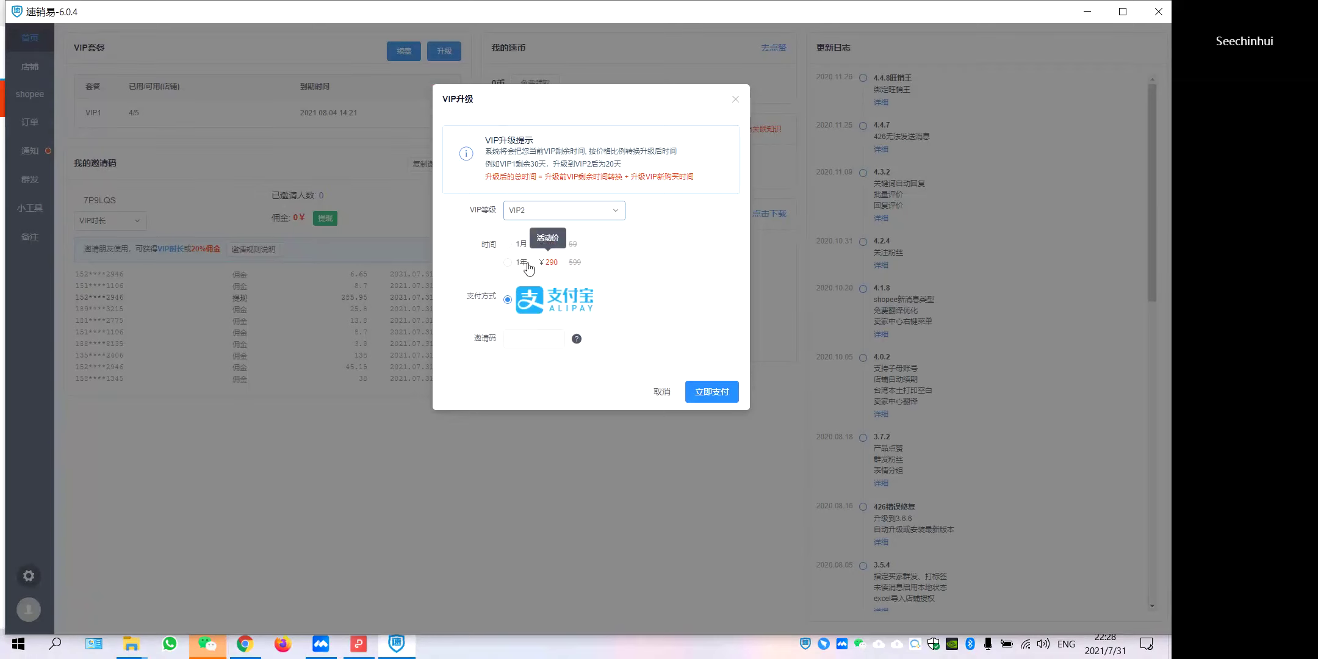
left_click(662, 394)
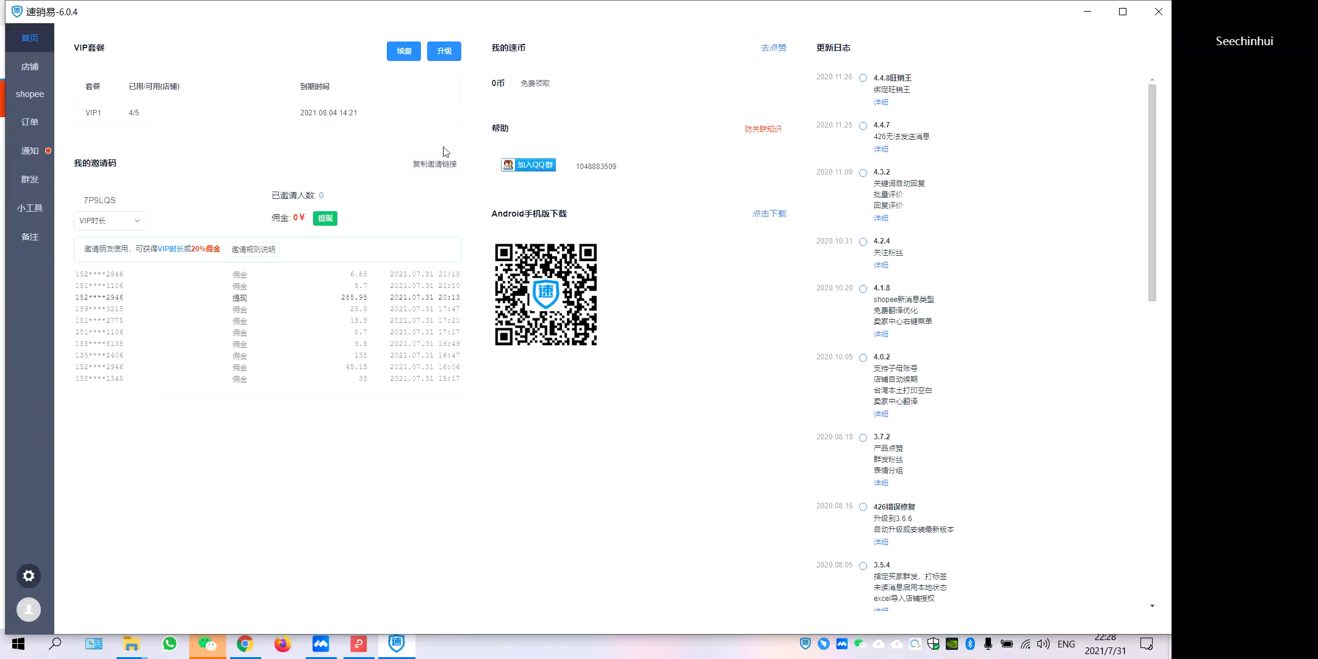
Copy the 速销易 invitation link, then view the shopee chat, 店铺 and 首页 pages.
left_click(435, 166)
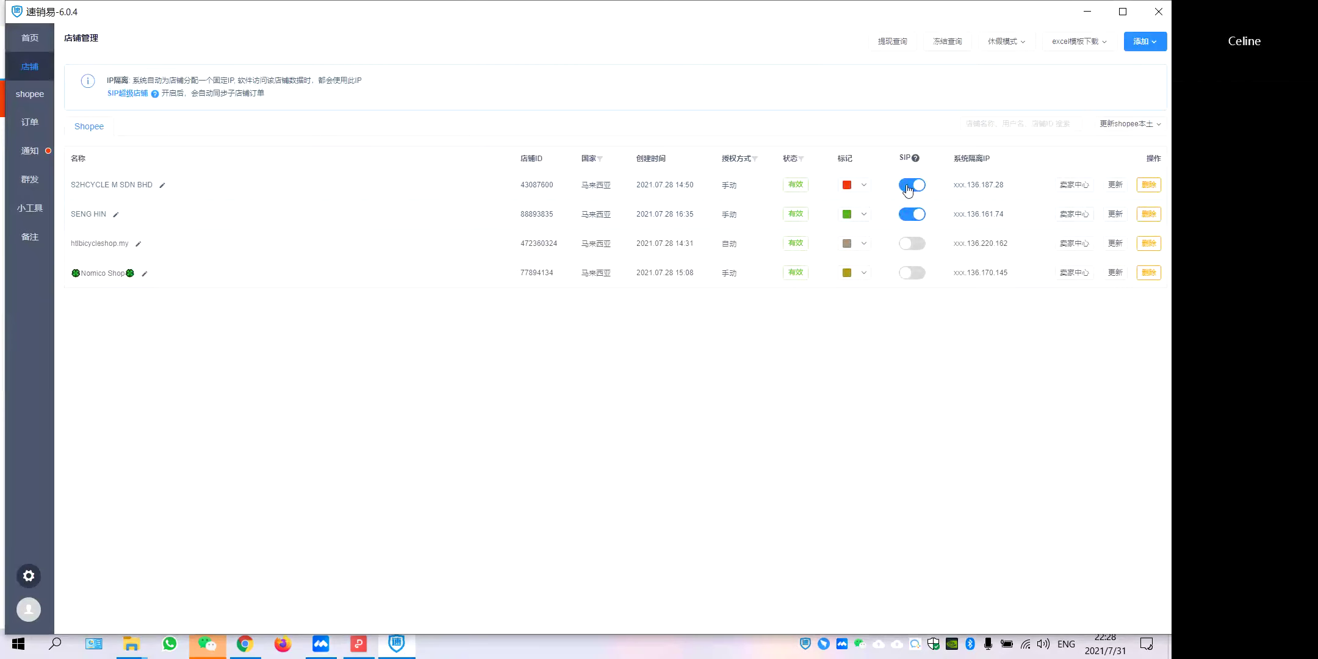
left_click(20, 96)
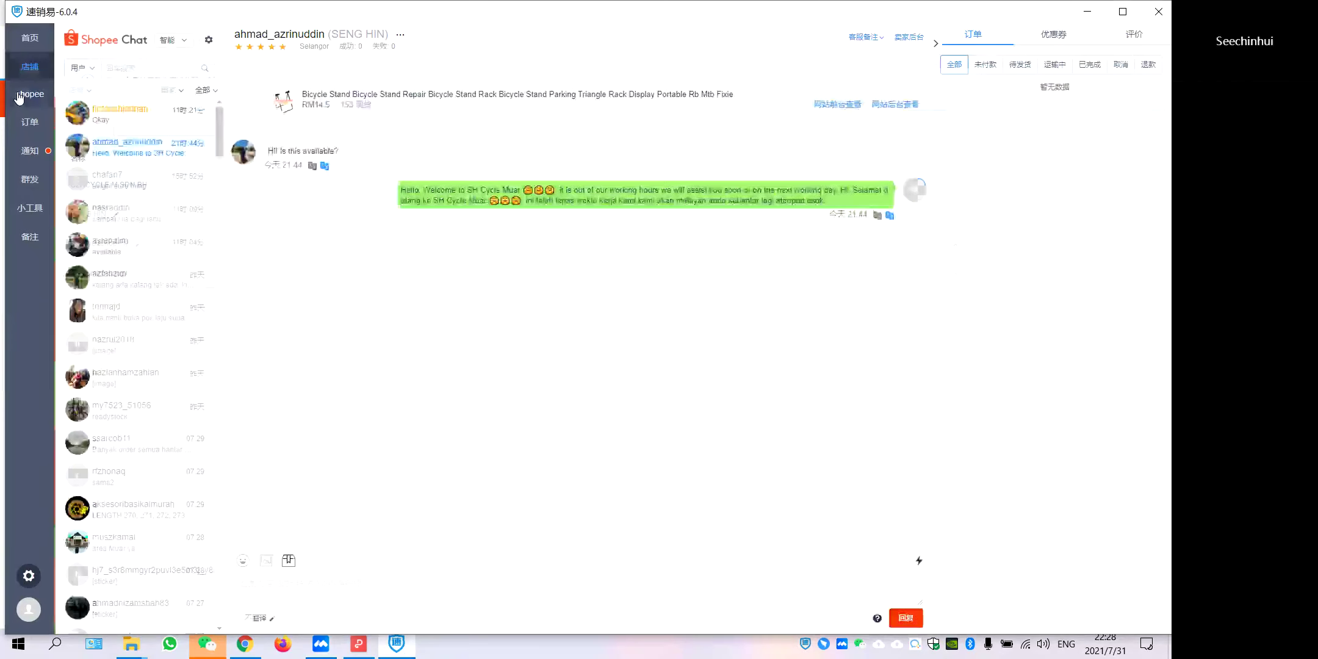
left_click(27, 69)
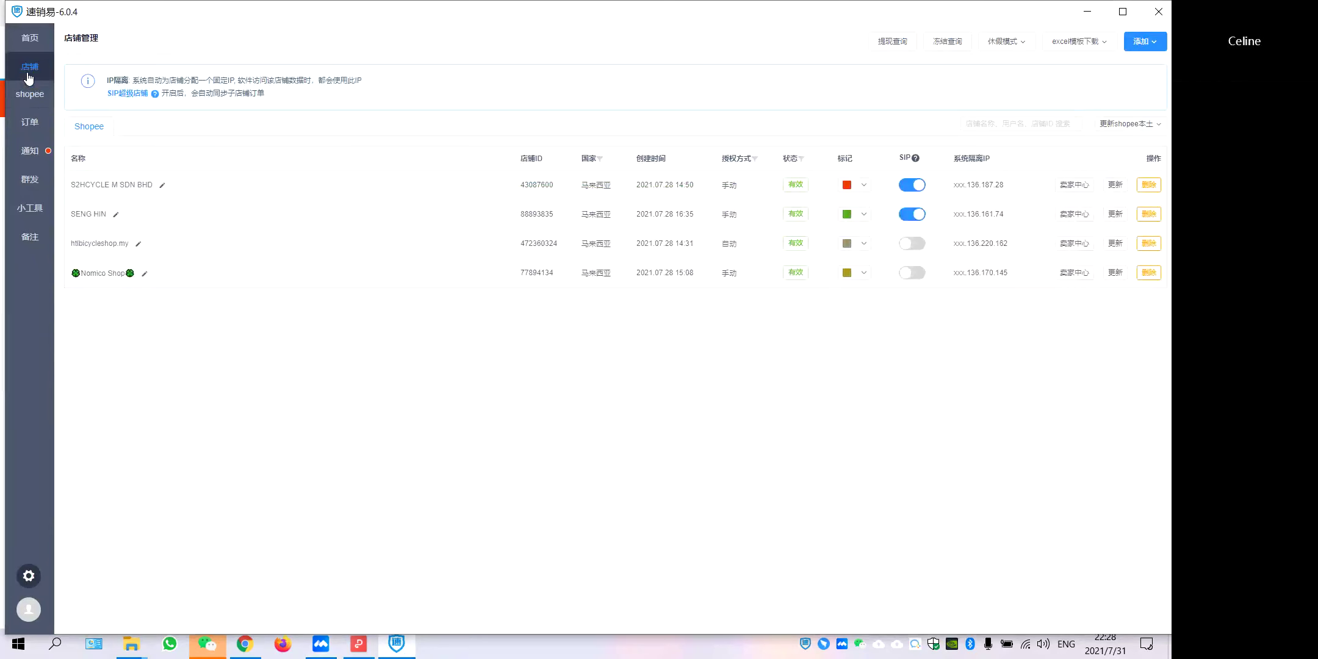
left_click(31, 38)
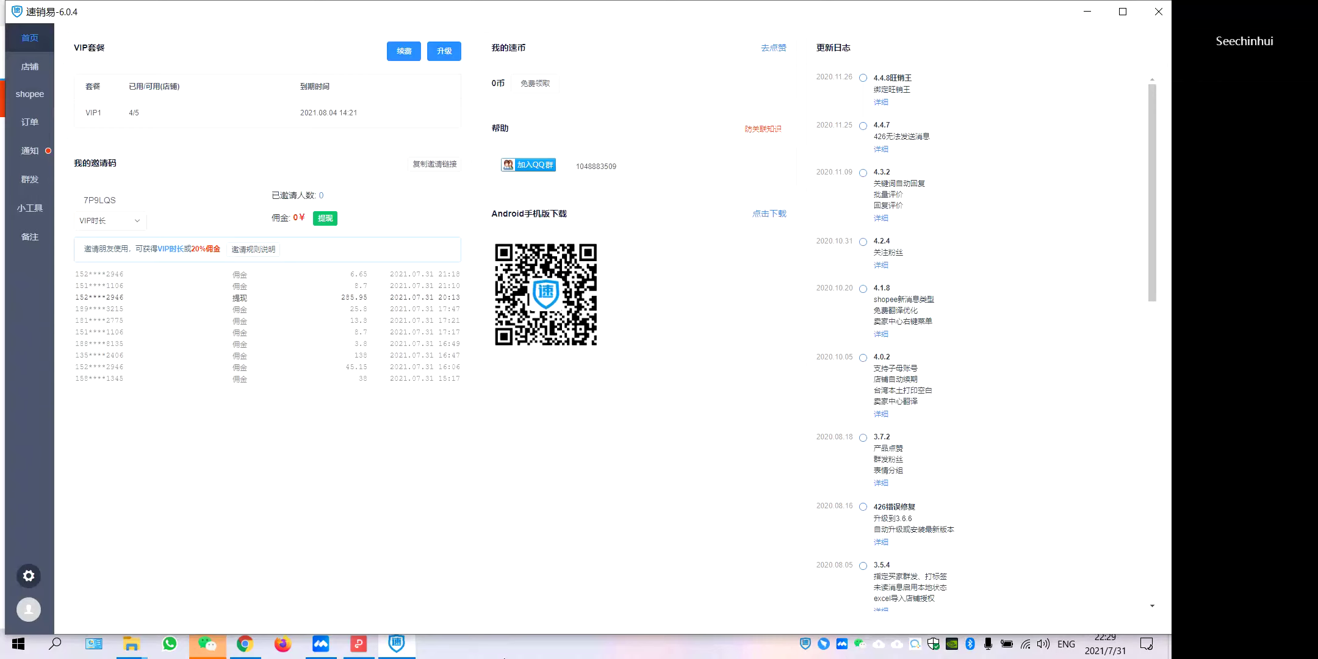
Bring up Chrome and switch past the Google Drive and 知虾 tabs to Telegram Web's ERP GROUP Channel.
left_click(262, 647)
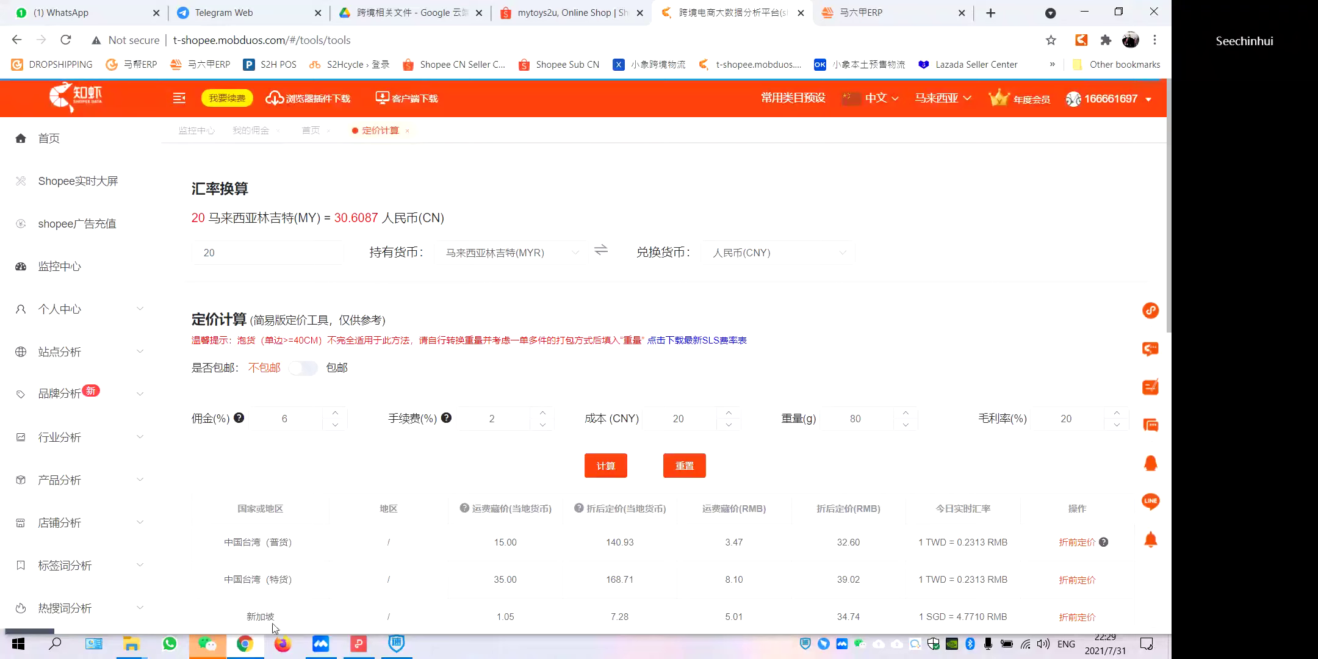
left_click(395, 17)
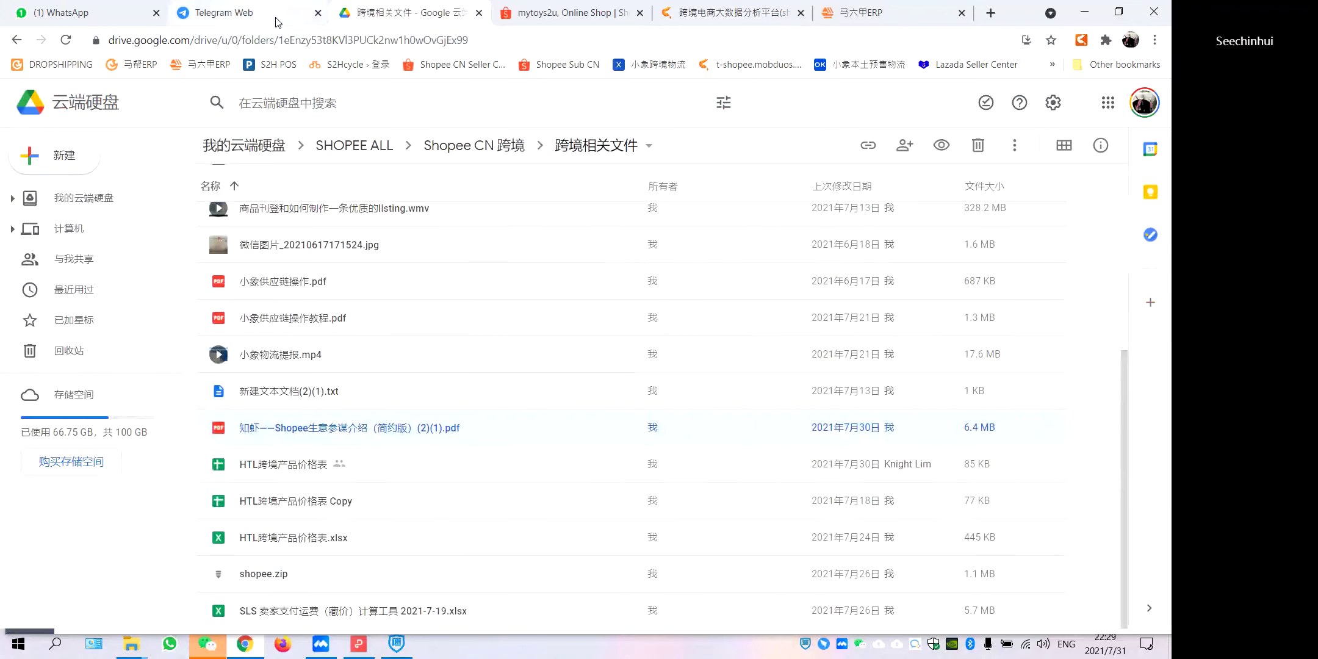
left_click(903, 12)
left_click(727, 12)
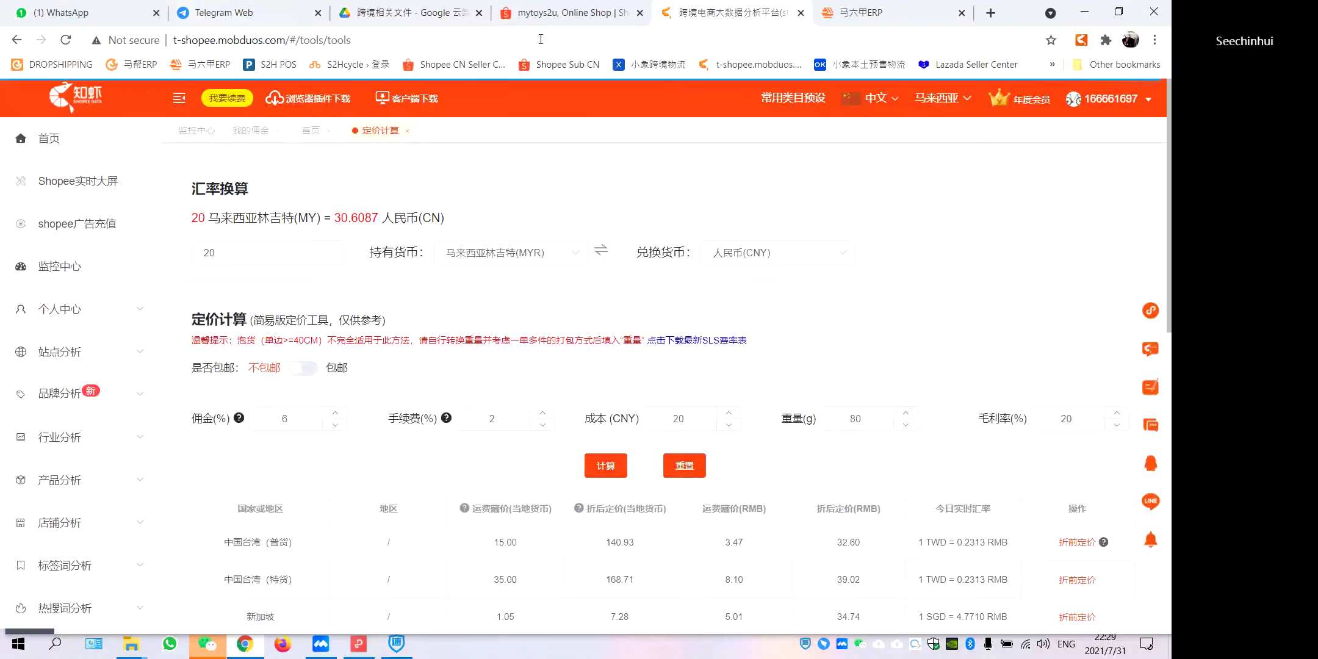
left_click(286, 18)
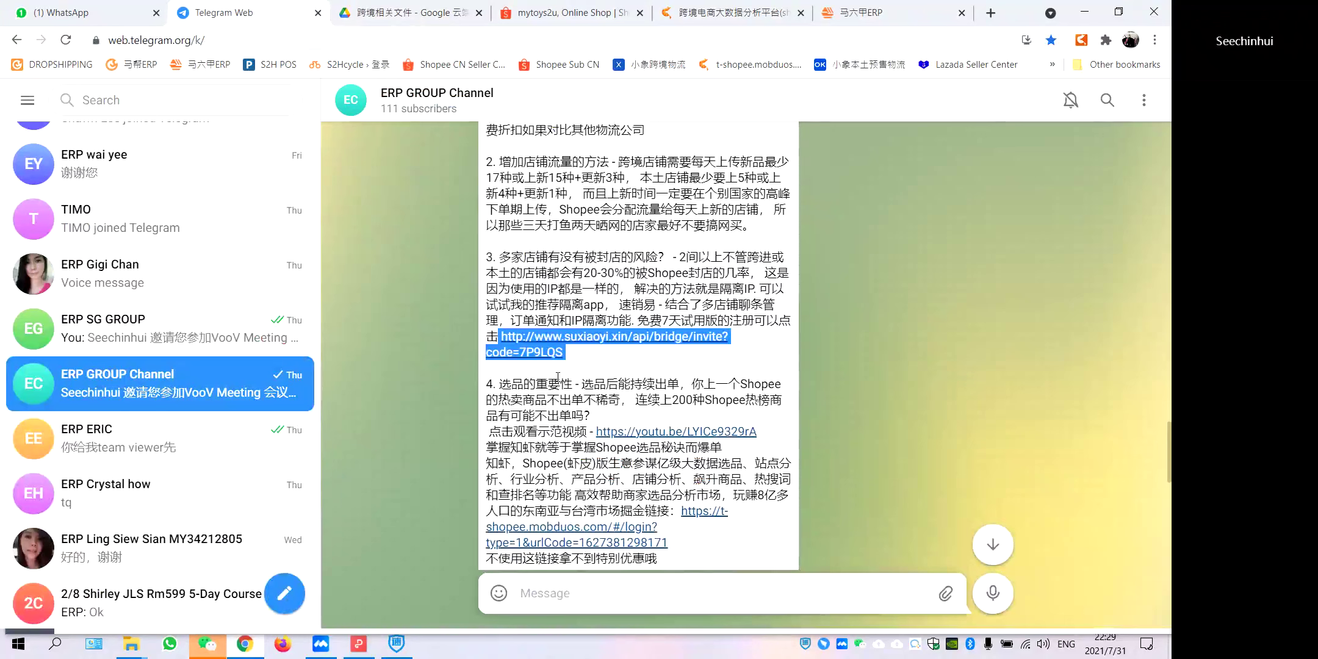
left_click(628, 372)
scroll(629, 372, "down", 6)
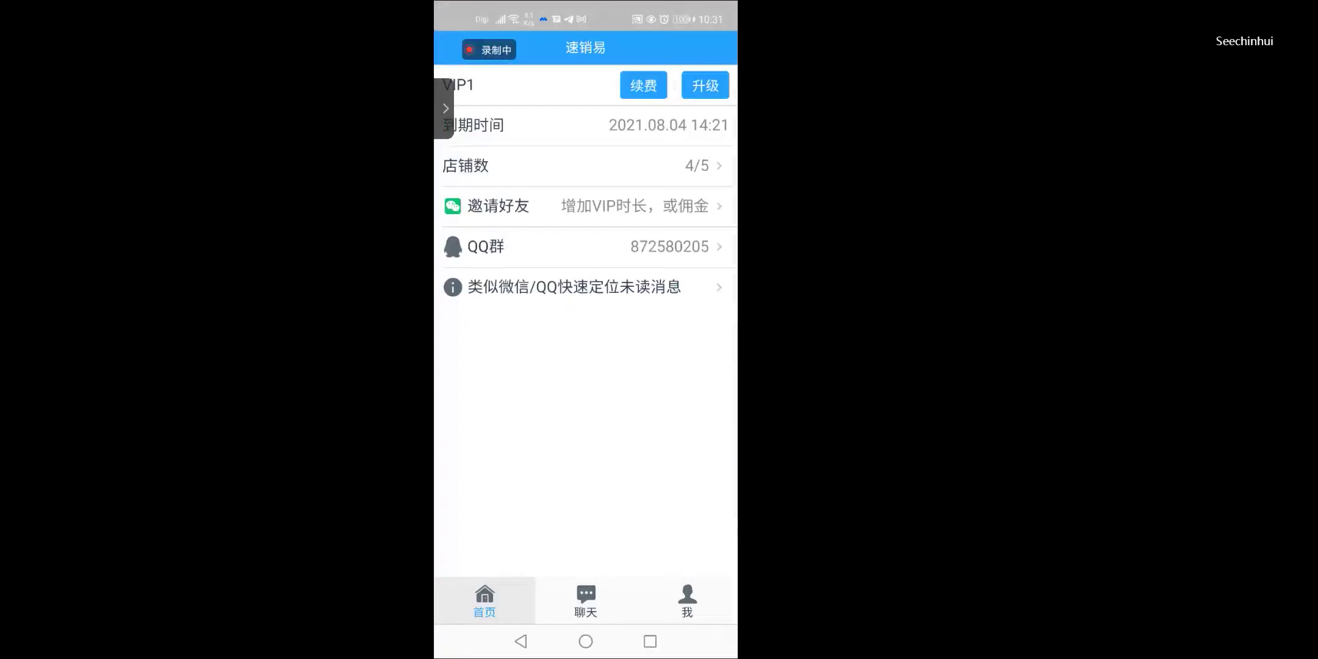
Open the 速销易 聊天 list, then unmute the microphone in the VooV meeting.
left_click(586, 602)
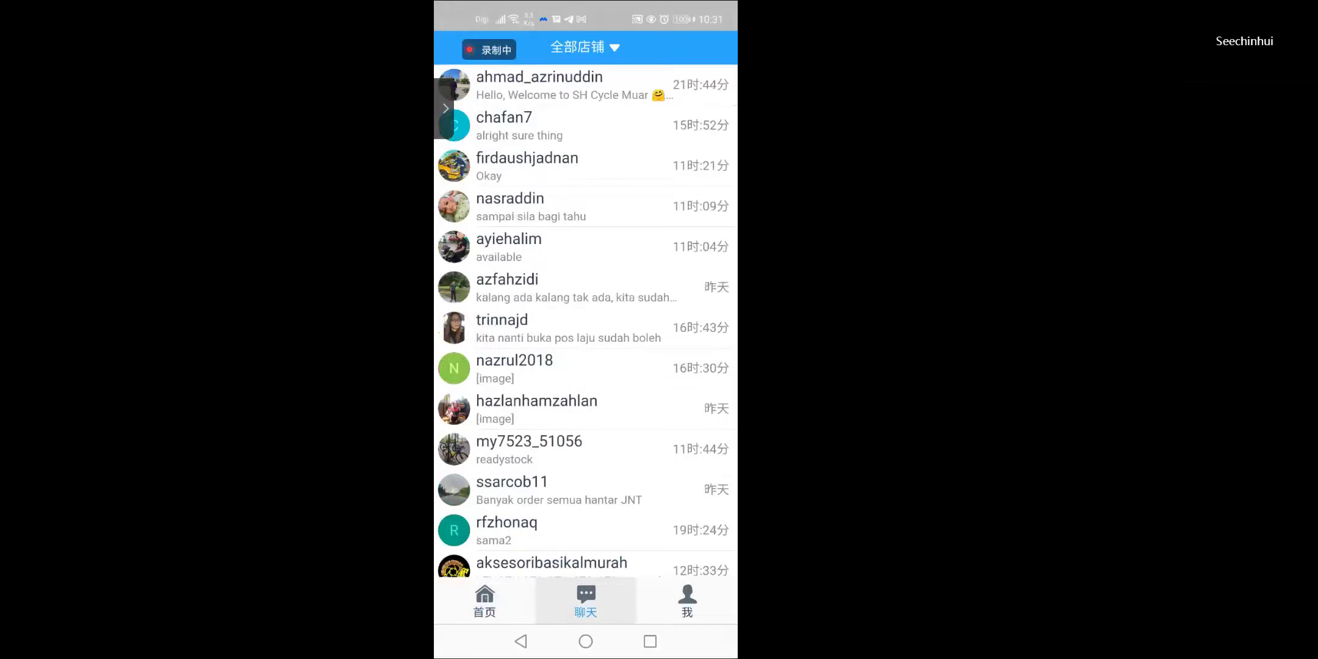
left_click(650, 640)
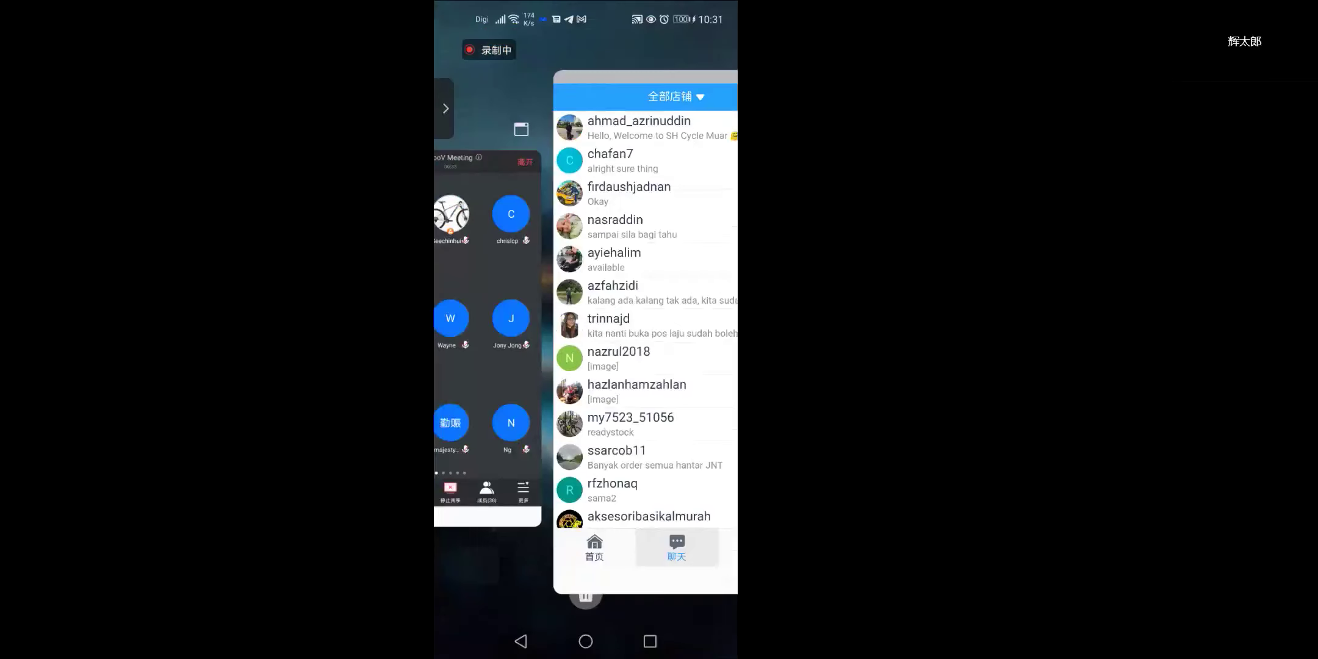
left_click_drag(488, 329, 611, 329)
left_click(586, 330)
left_click(464, 598)
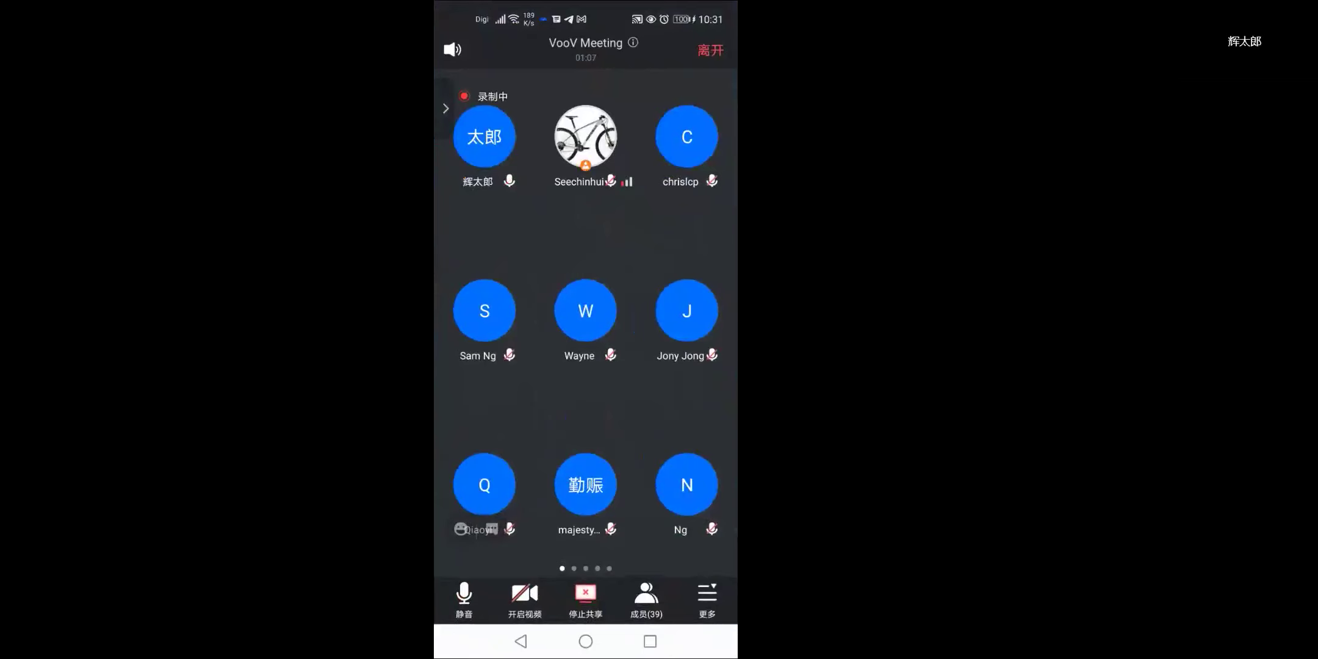
Return through Recents to the 速销易 chat list for 全部店铺.
left_click(650, 641)
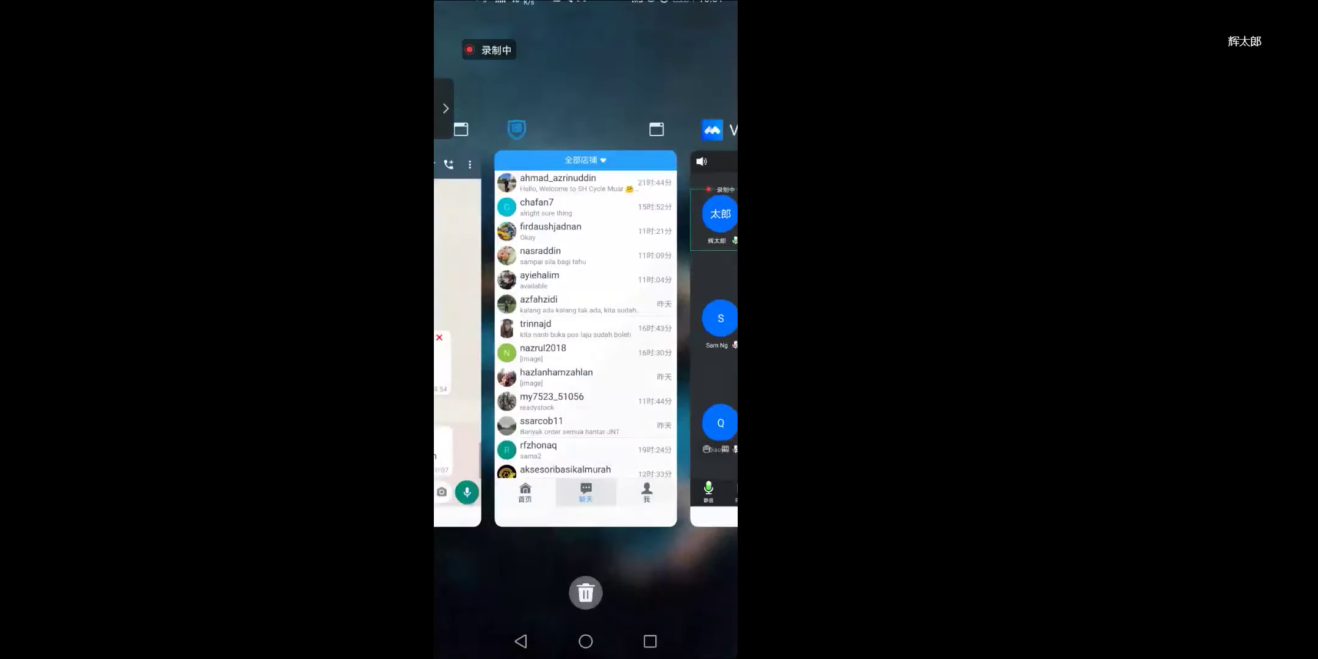
left_click_drag(549, 330, 378, 329)
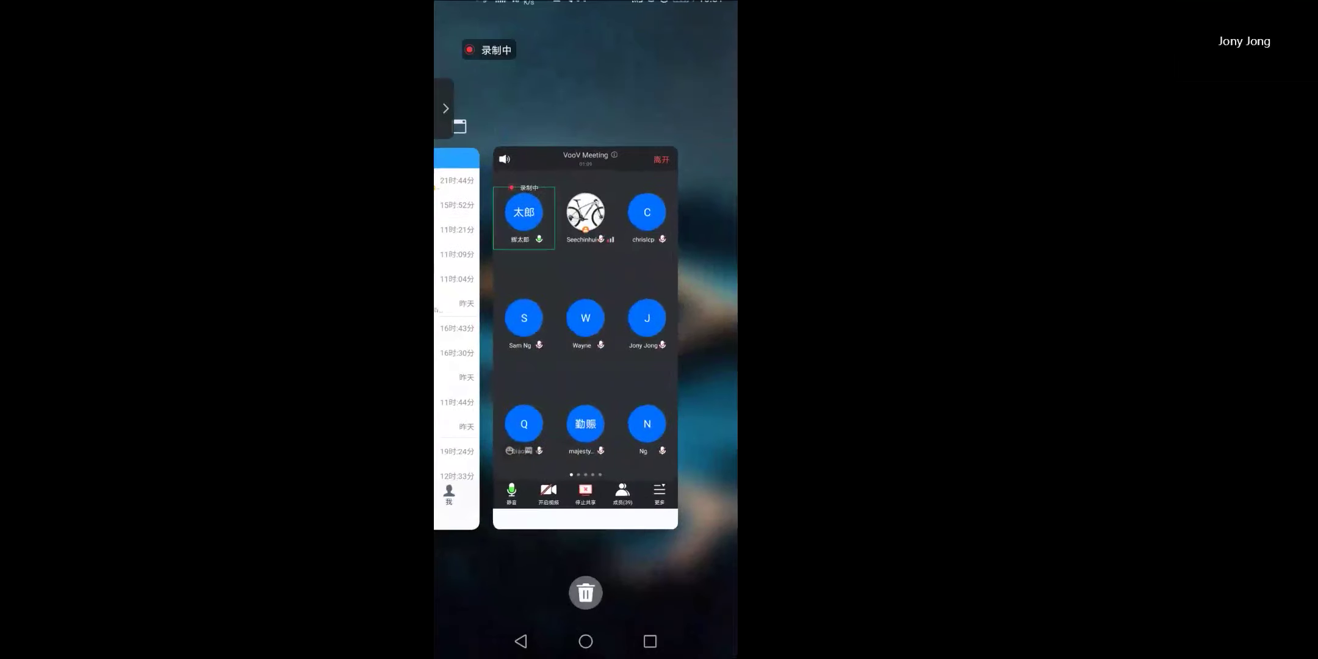
left_click(586, 336)
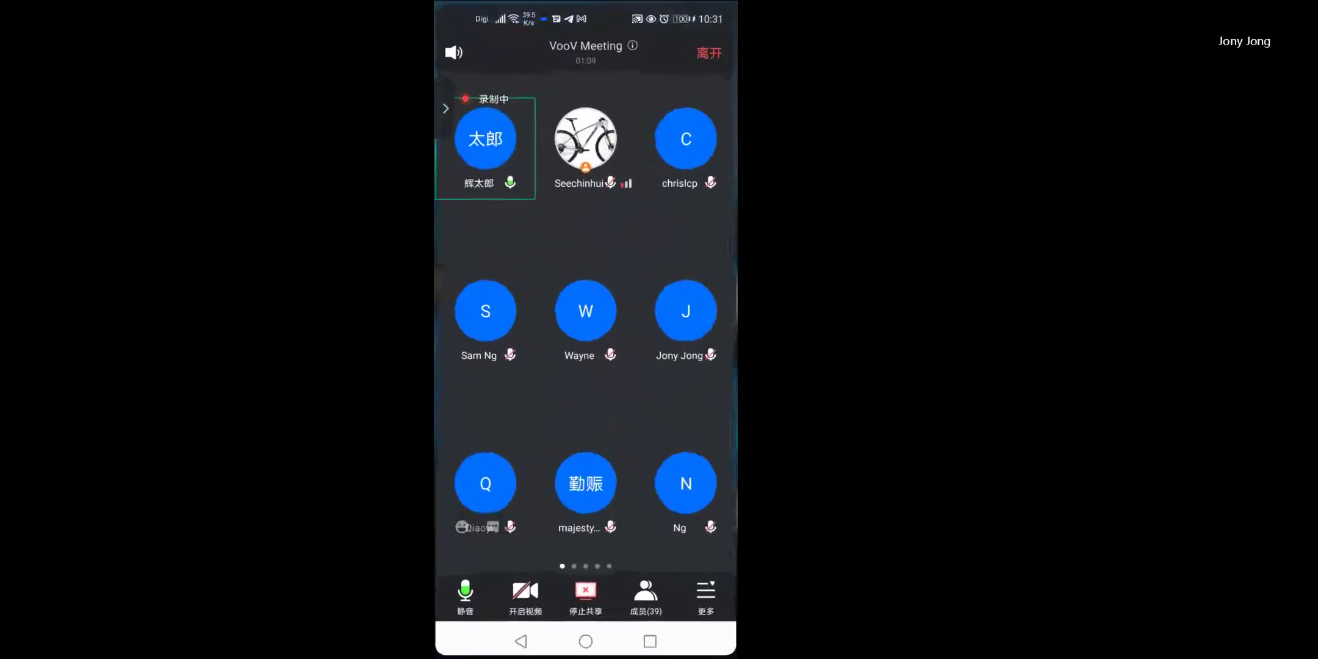
left_click(650, 640)
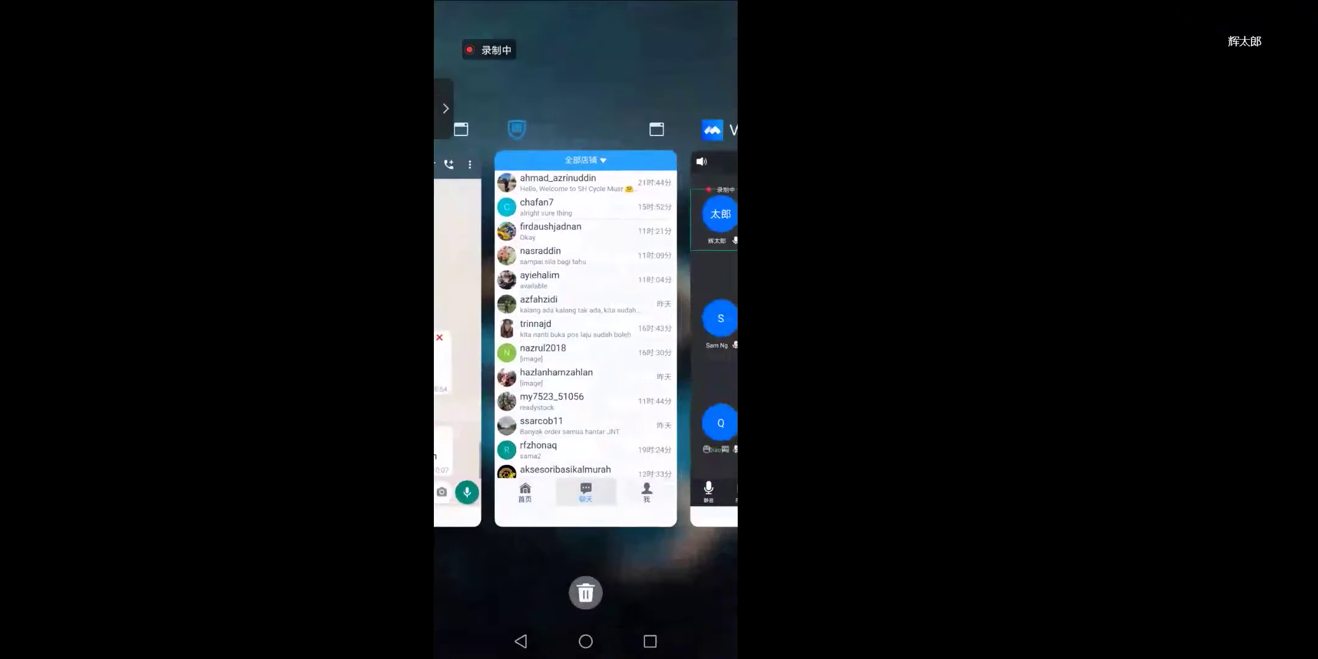
left_click(586, 335)
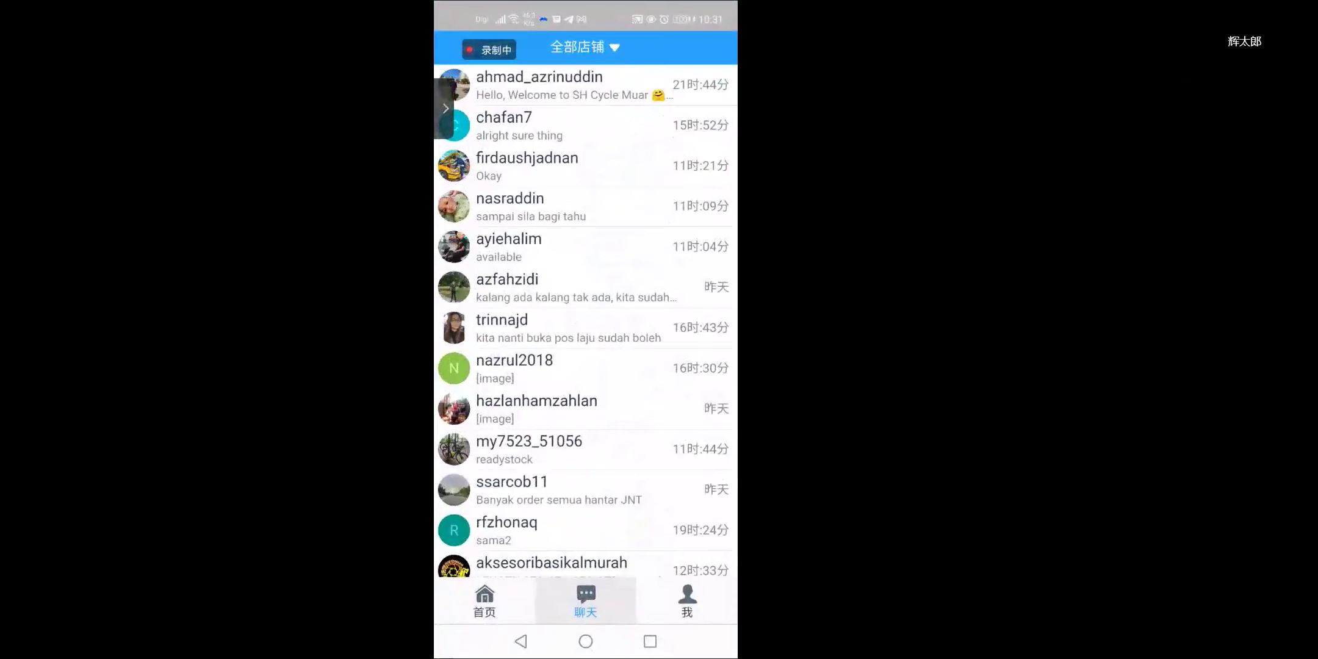
Open and refresh the top buyer's chat, then open the second buyer's litepro handlebar conversation.
left_click(573, 86)
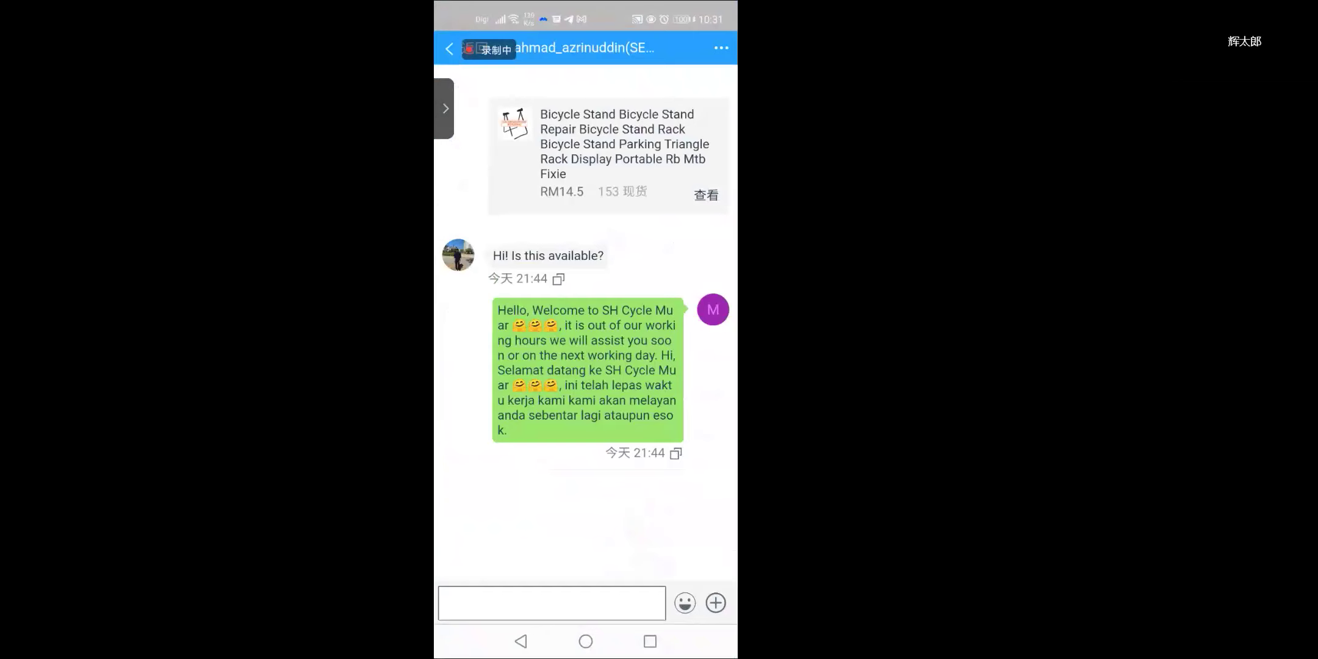
left_click_drag(586, 9, 586, 305)
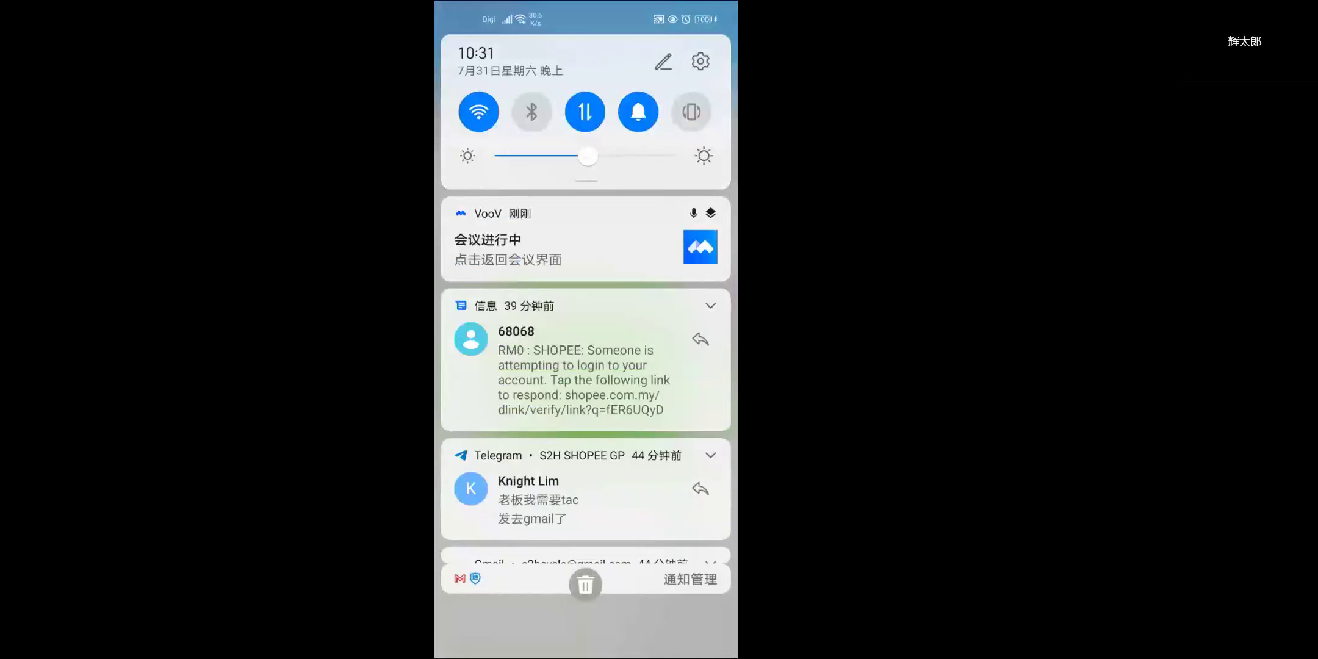
left_click_drag(586, 549, 586, 122)
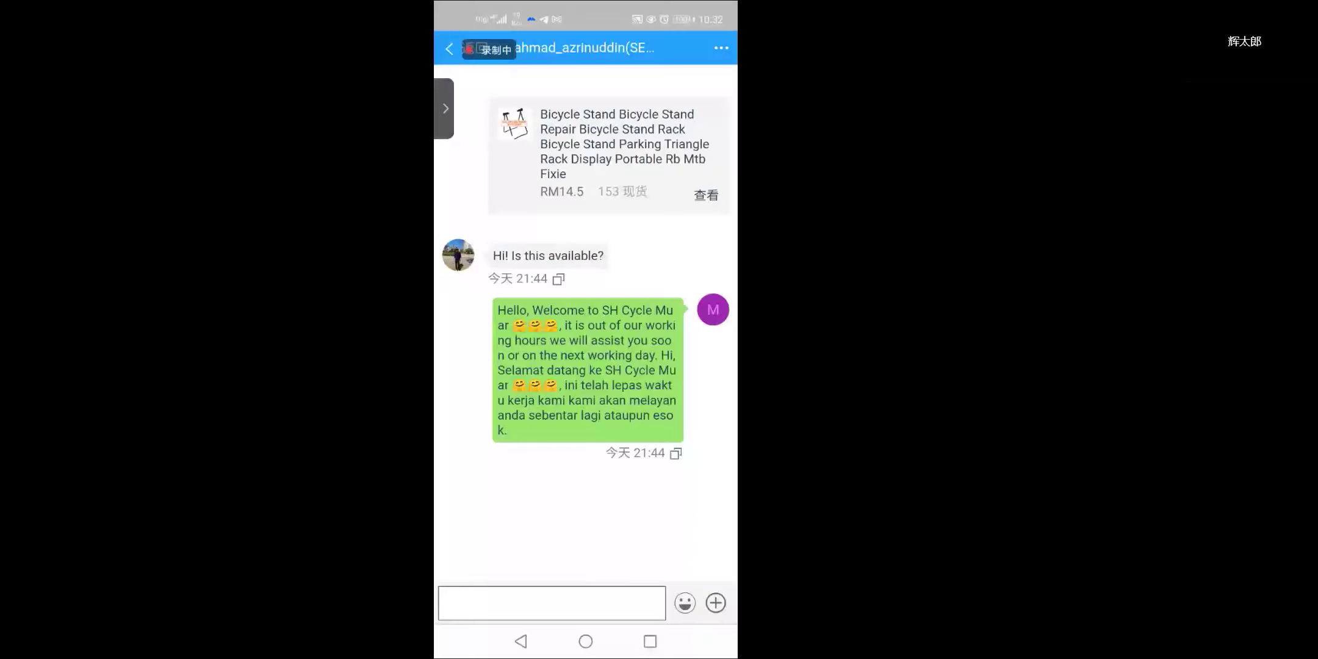
left_click_drag(586, 244, 586, 336)
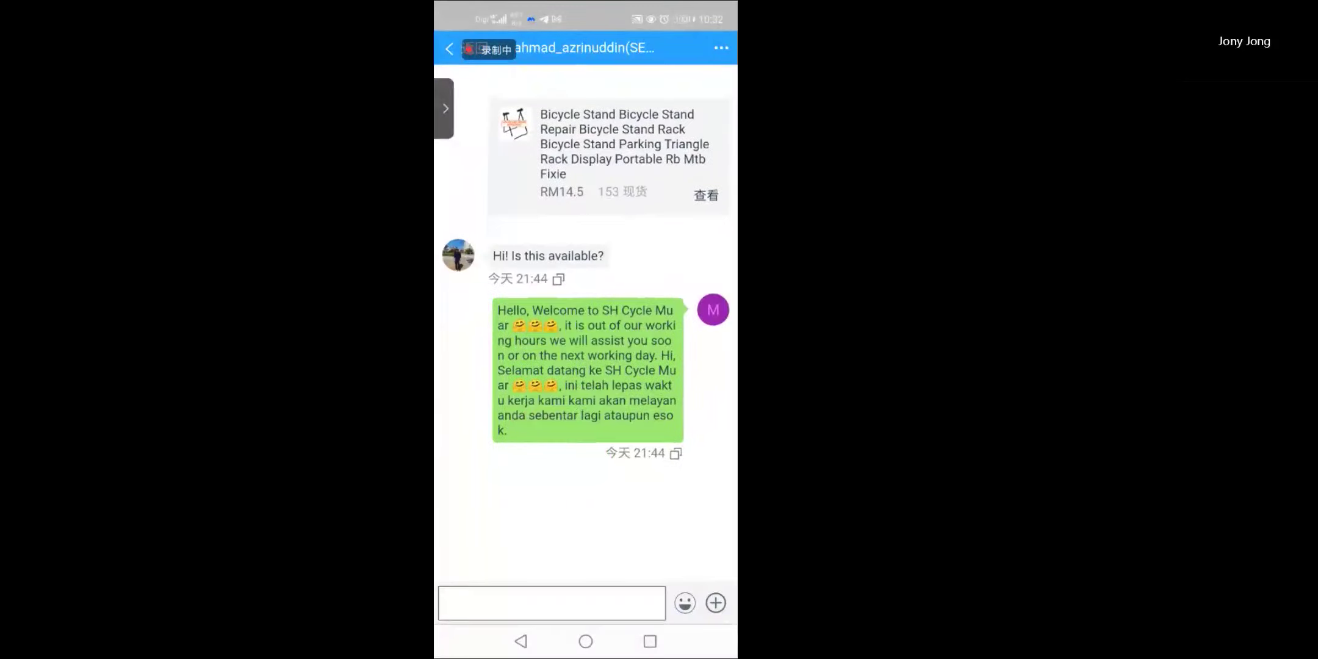
left_click(449, 48)
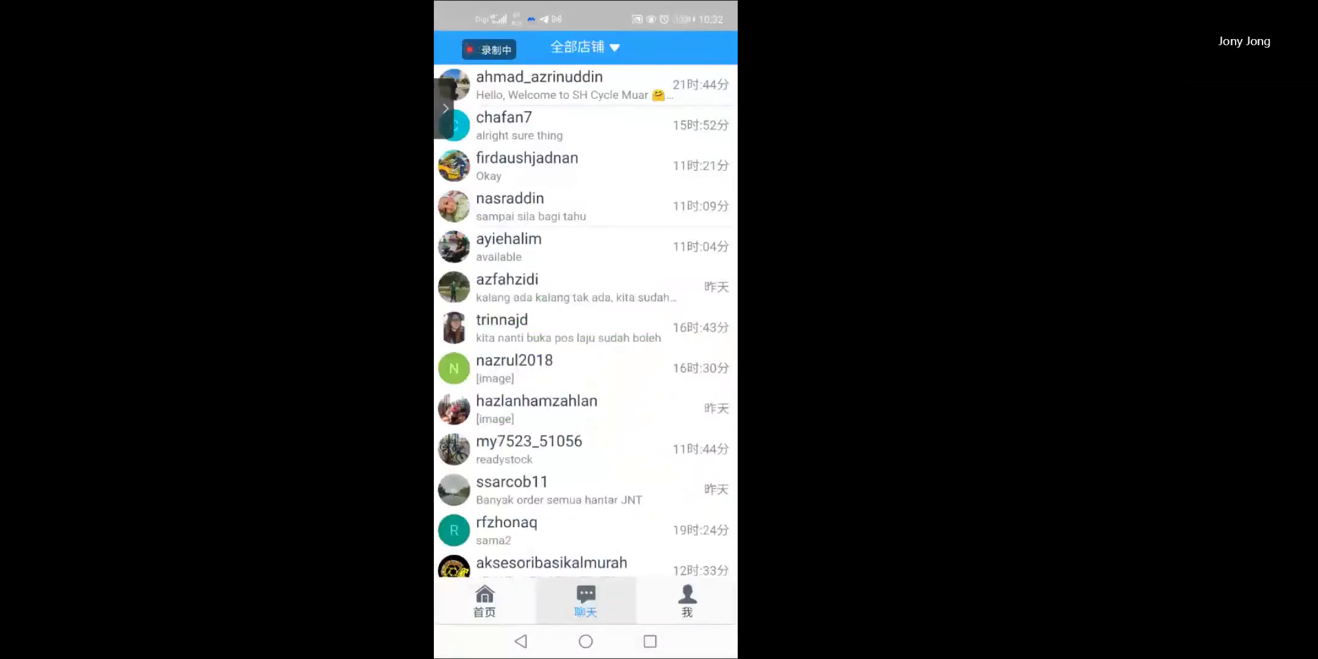
left_click(549, 125)
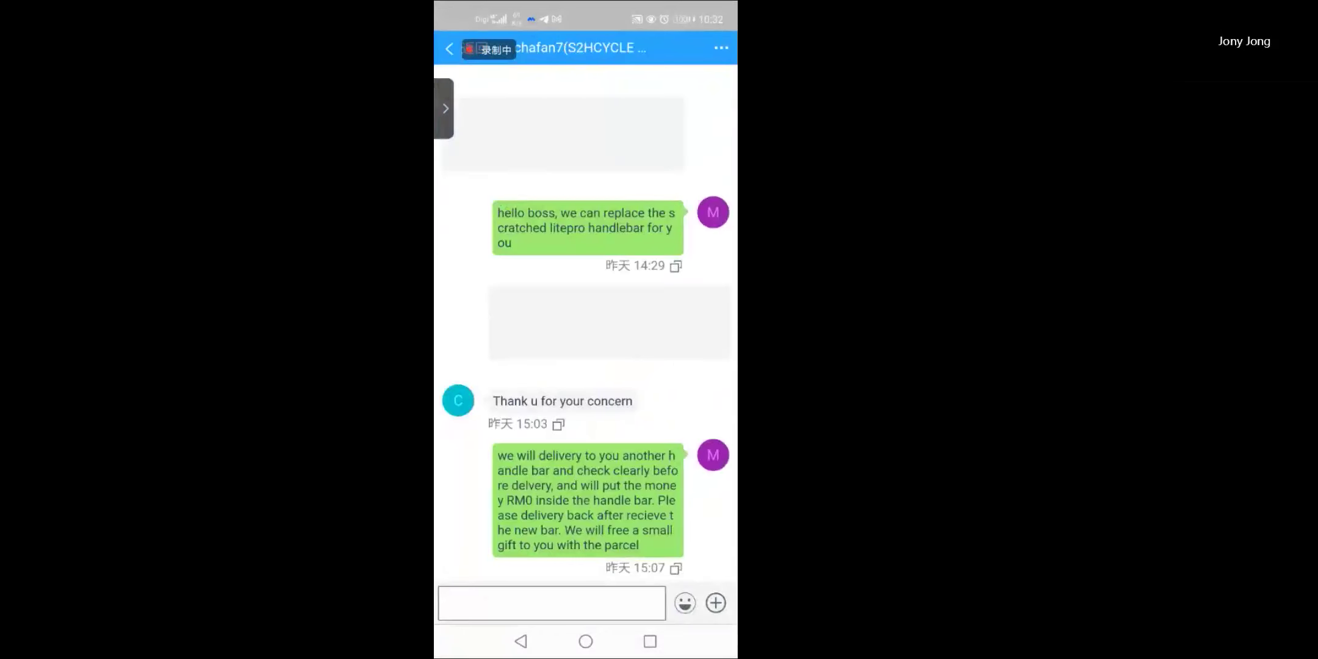
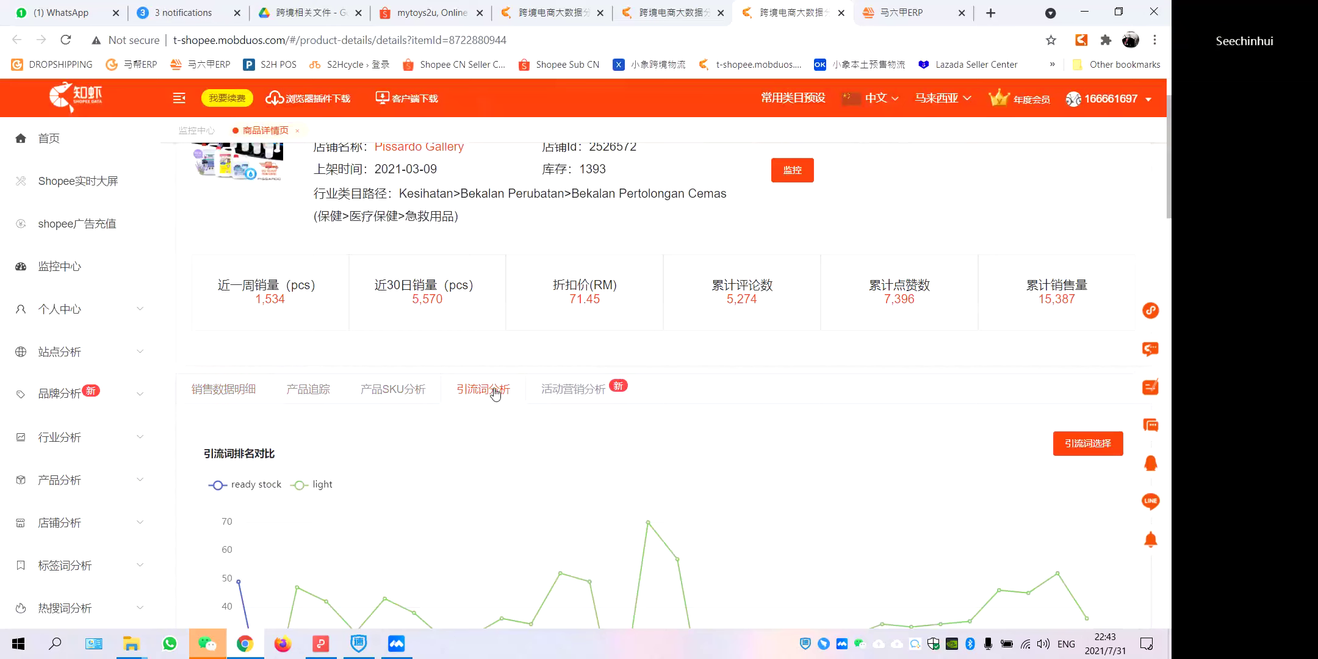
Scroll down to the July 2021 keyword-ranking chart comparing 'ready stock' and 'light'.
scroll(495, 393, "down", 3)
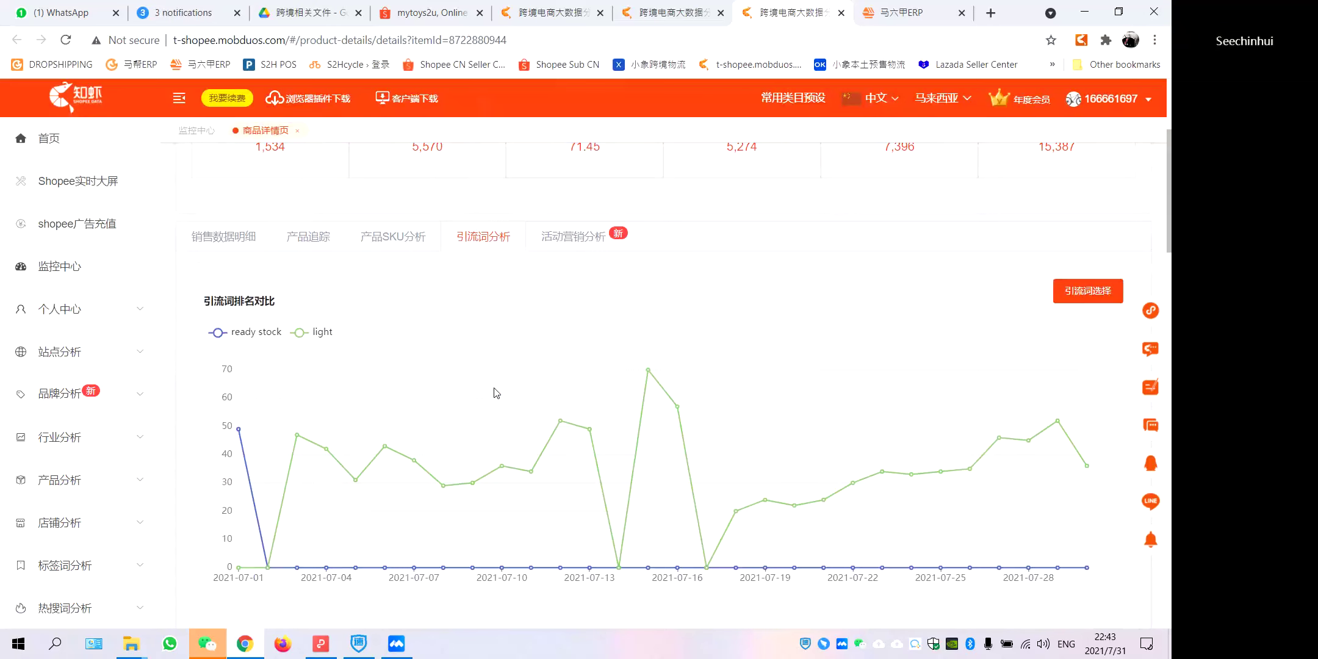
Review the keyword chart and ranking table, then show the 产品SKU分析 sales-distribution pie chart.
scroll(496, 393, "down", 5)
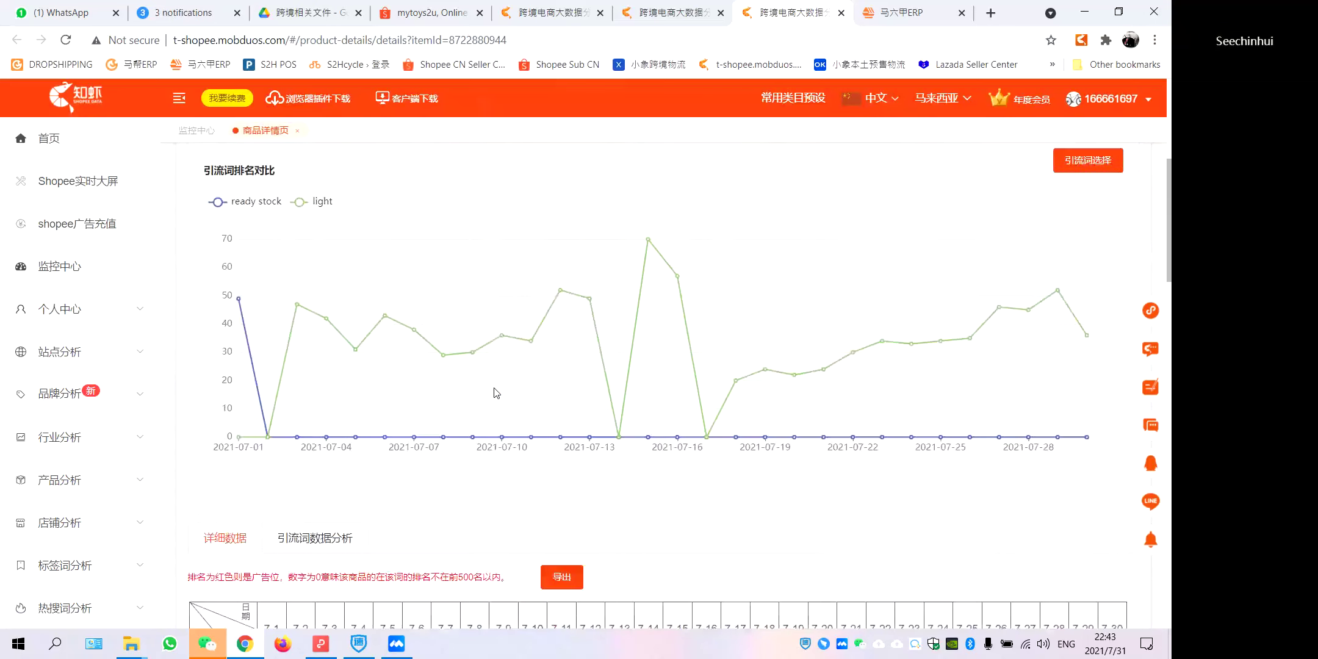
scroll(495, 393, "down", 8)
scroll(495, 393, "up", 4)
scroll(496, 393, "up", 3)
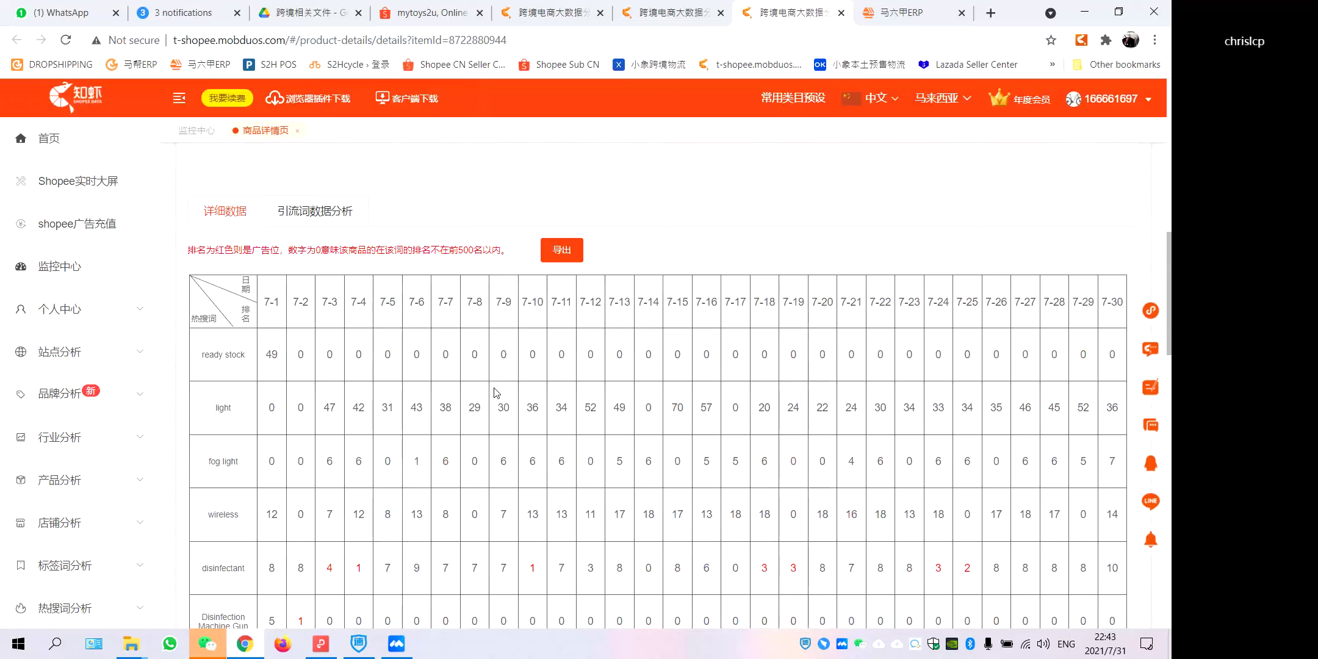
scroll(495, 392, "up", 4)
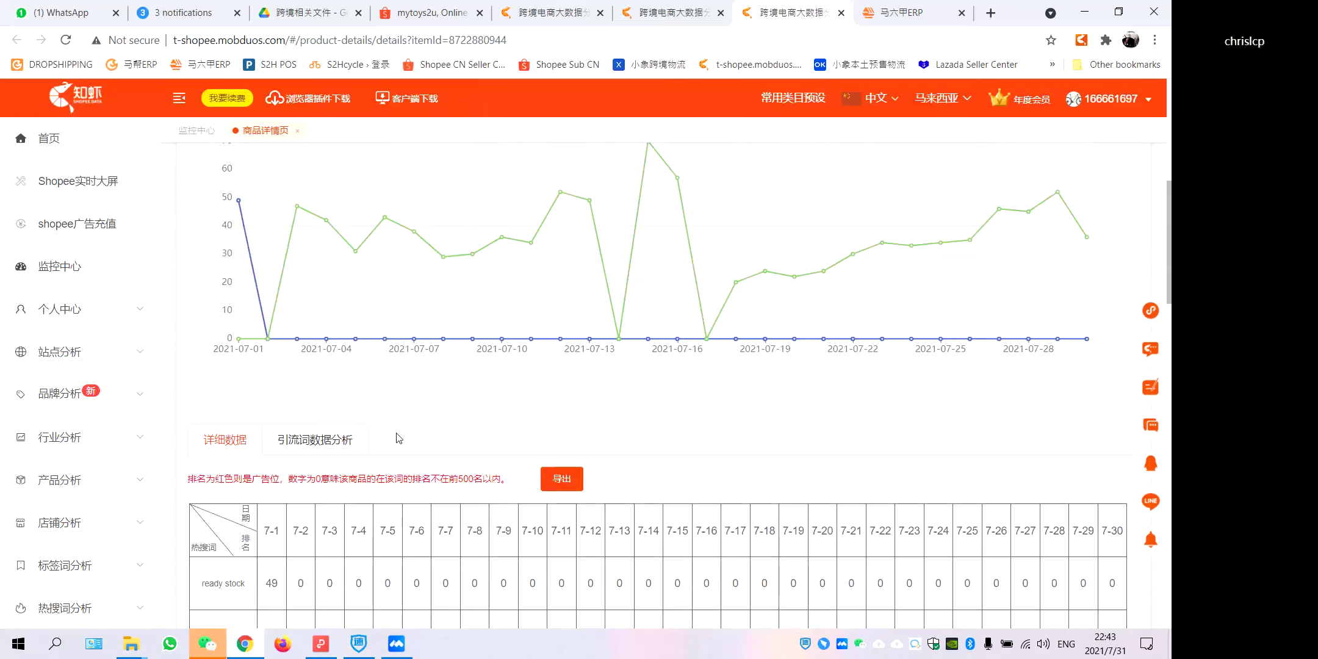
scroll(386, 438, "up", 8)
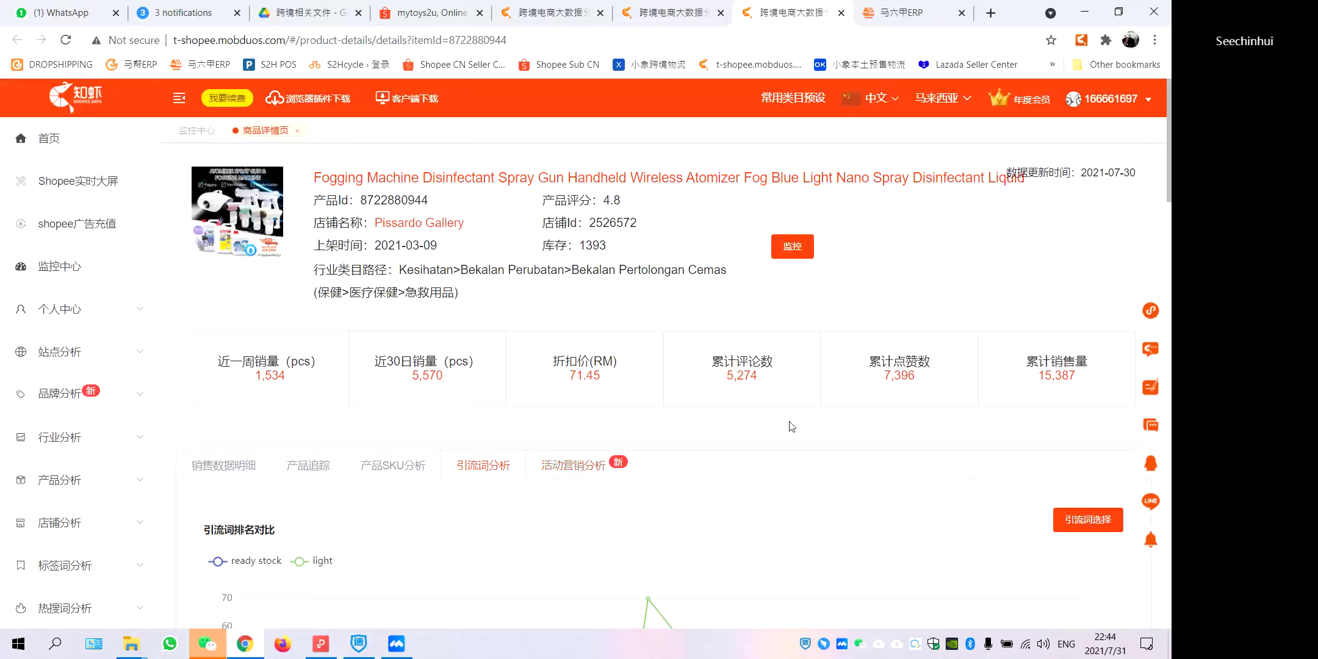
scroll(791, 426, "down", 7)
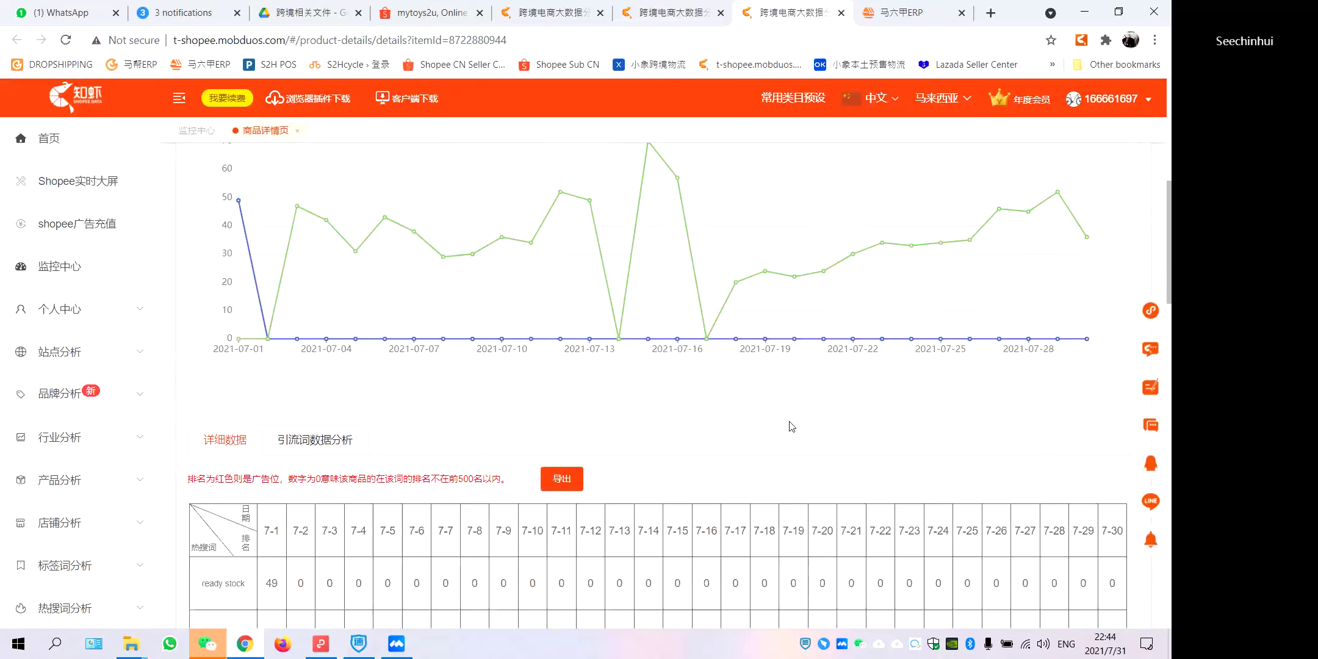
scroll(261, 374, "up", 6)
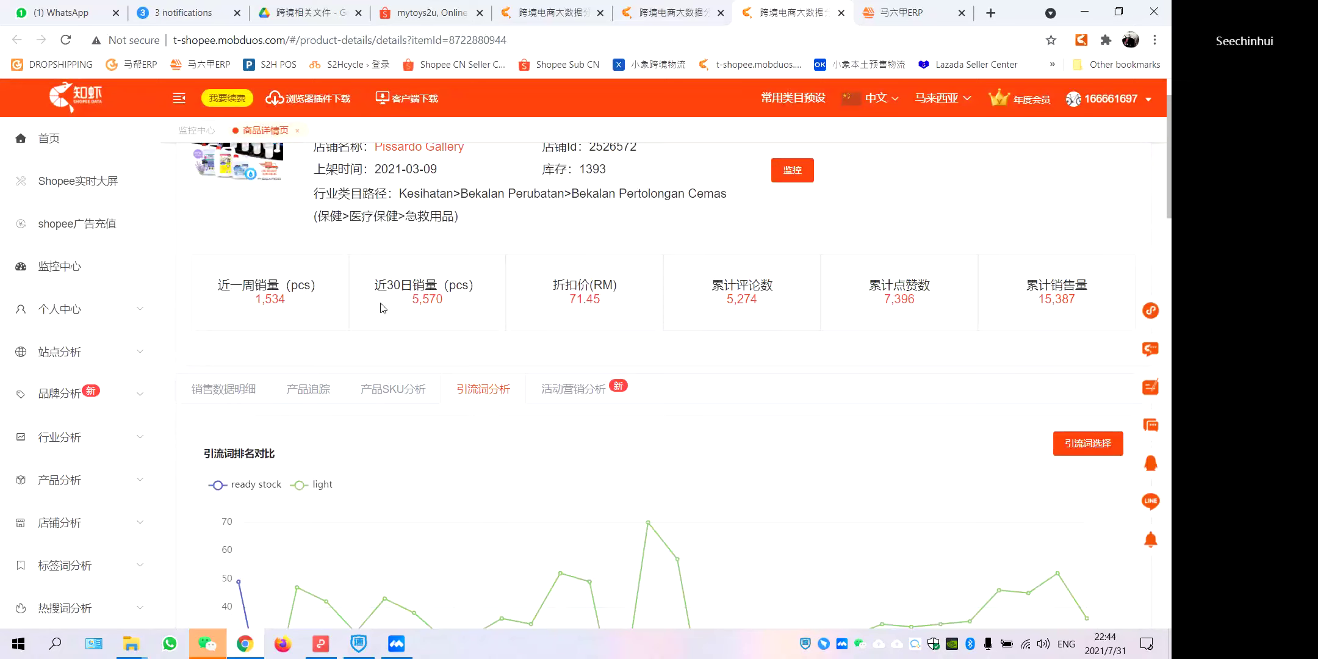
scroll(442, 318, "down", 6)
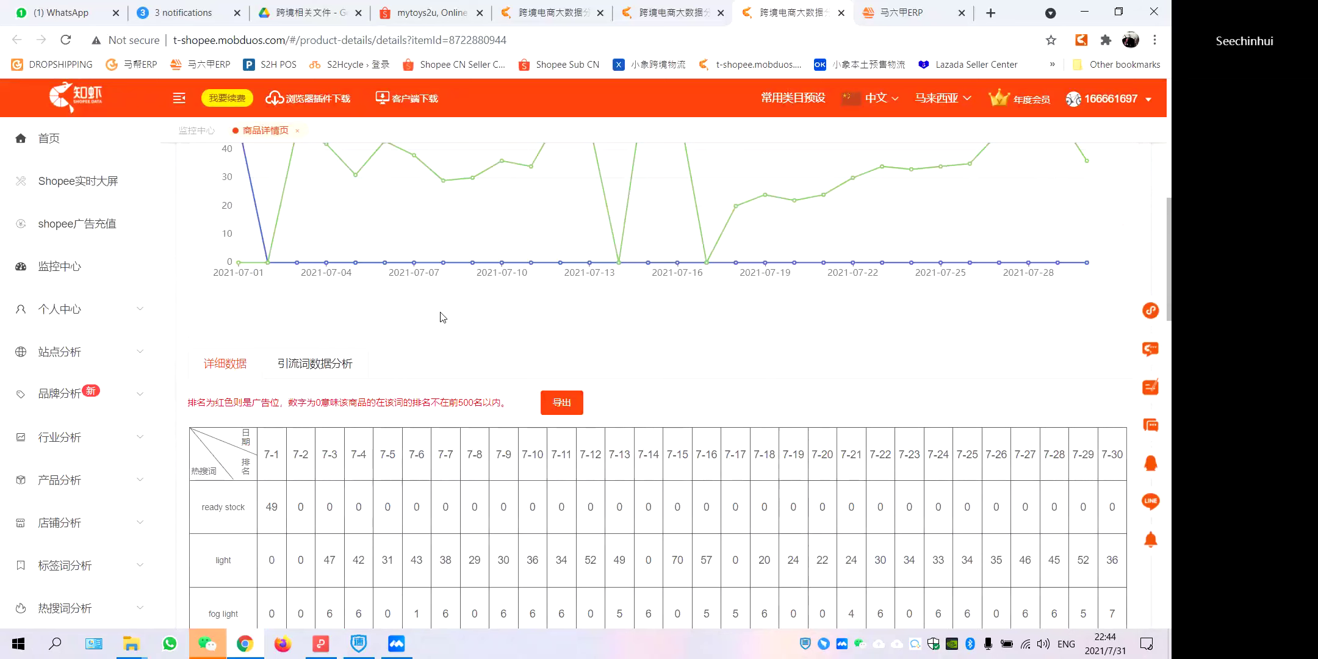
scroll(443, 316, "up", 7)
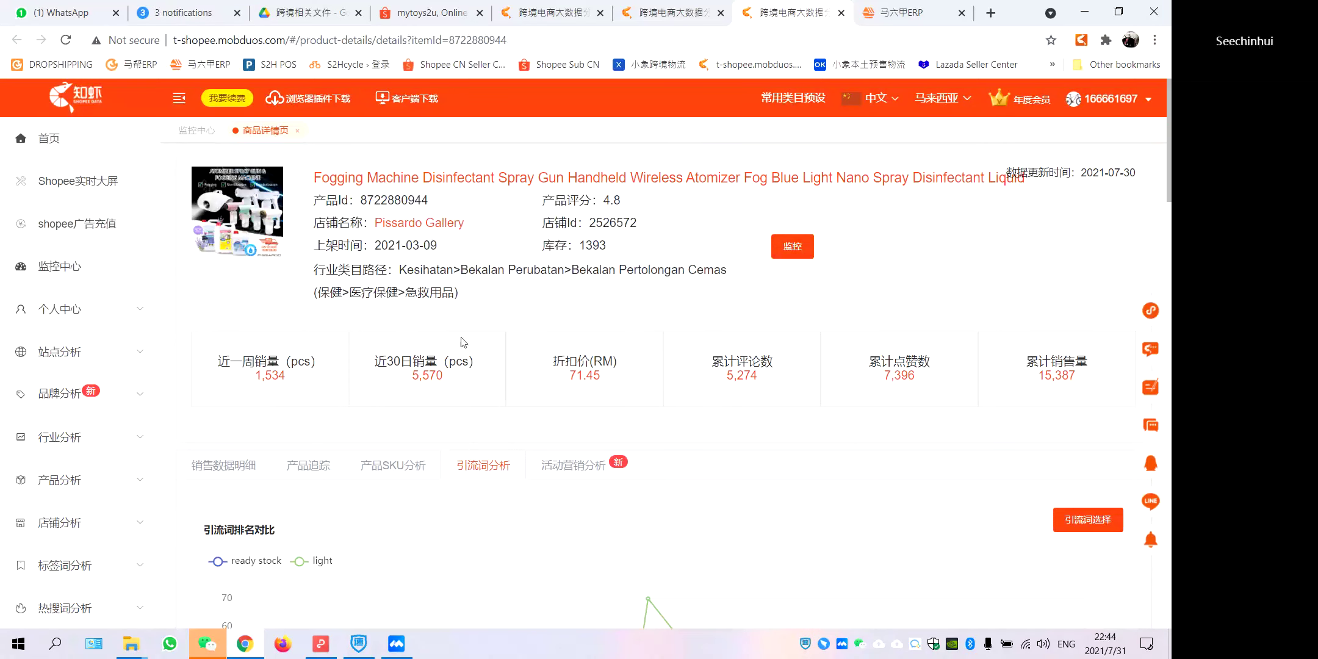
scroll(531, 439, "down", 3)
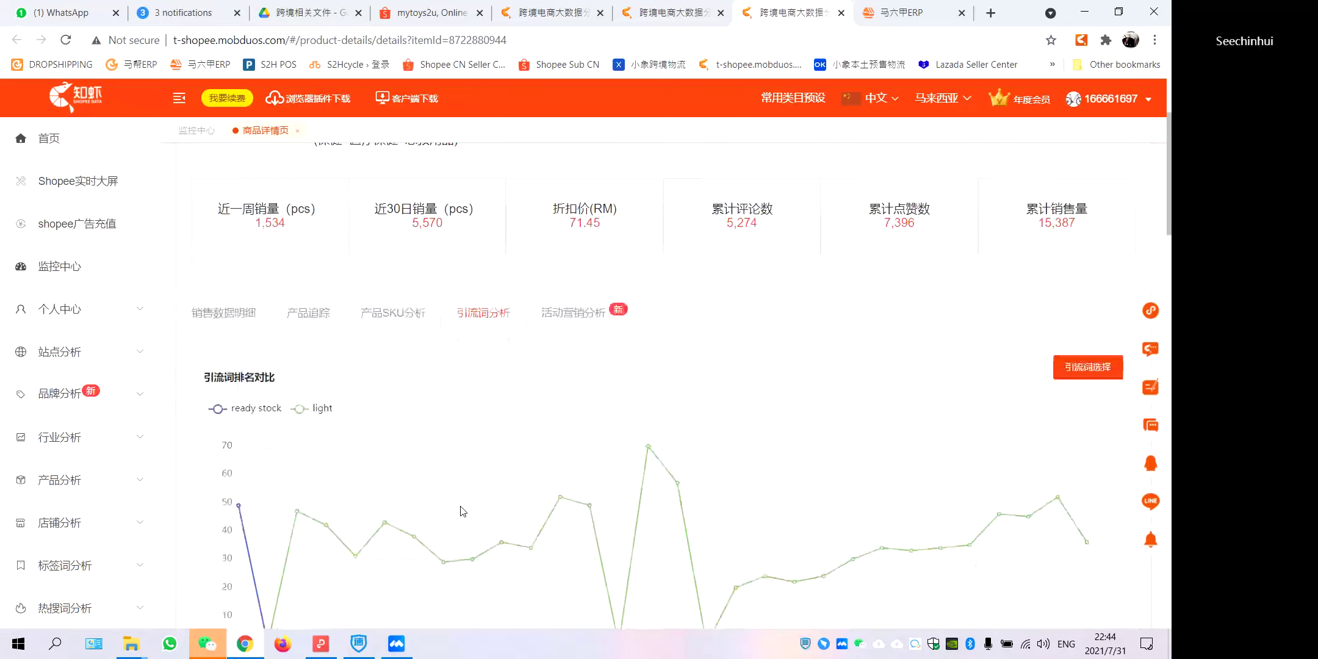
scroll(462, 511, "down", 2)
scroll(462, 510, "up", 1)
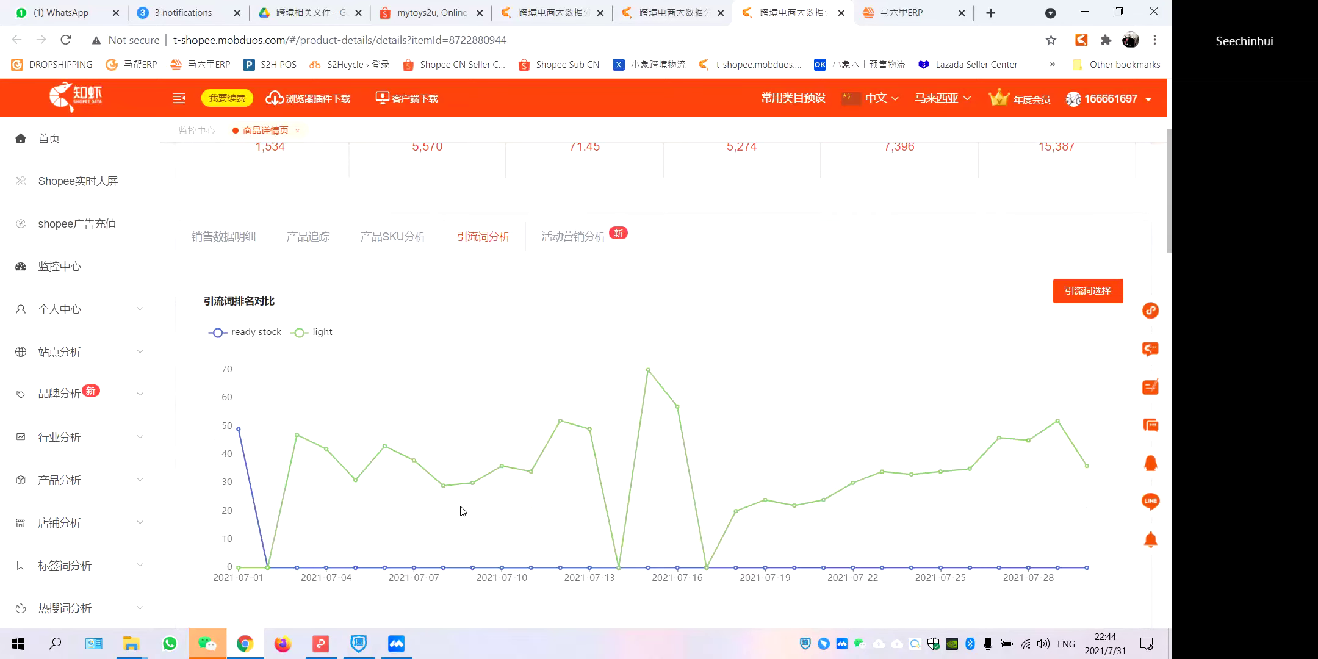
left_click(427, 248)
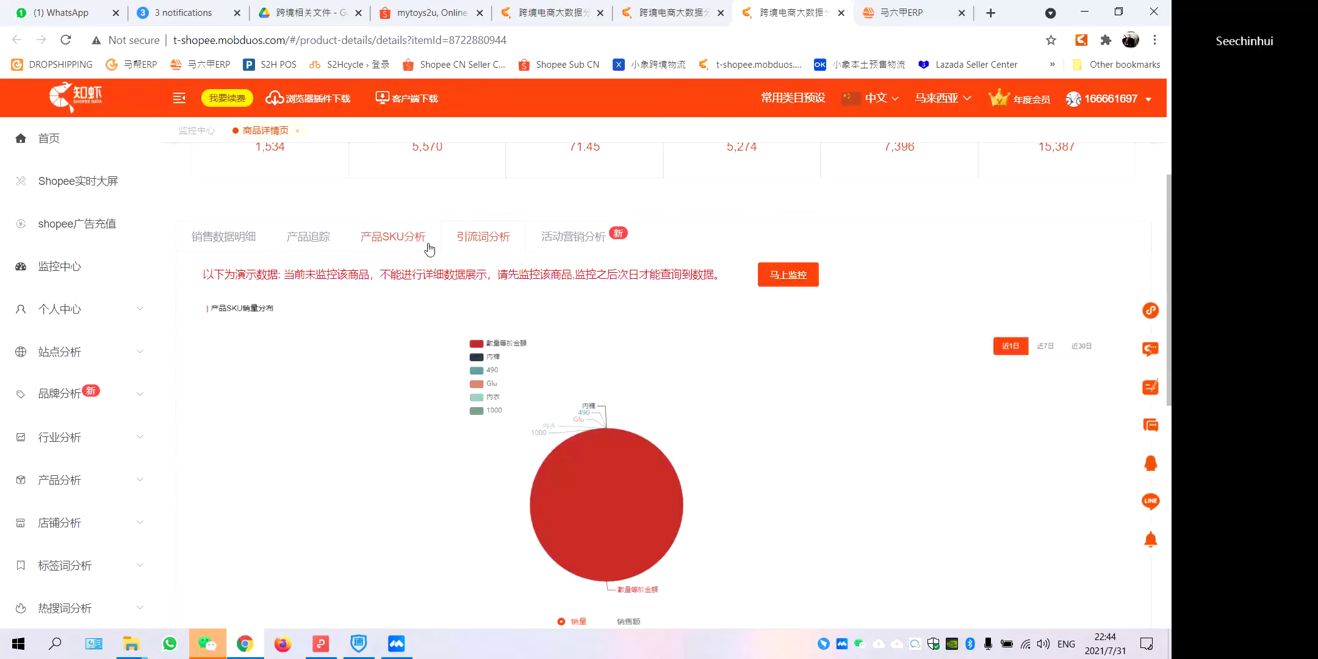
Show the 销售数据明细 daily sales and revenue trend and scan its sales table.
left_click(213, 237)
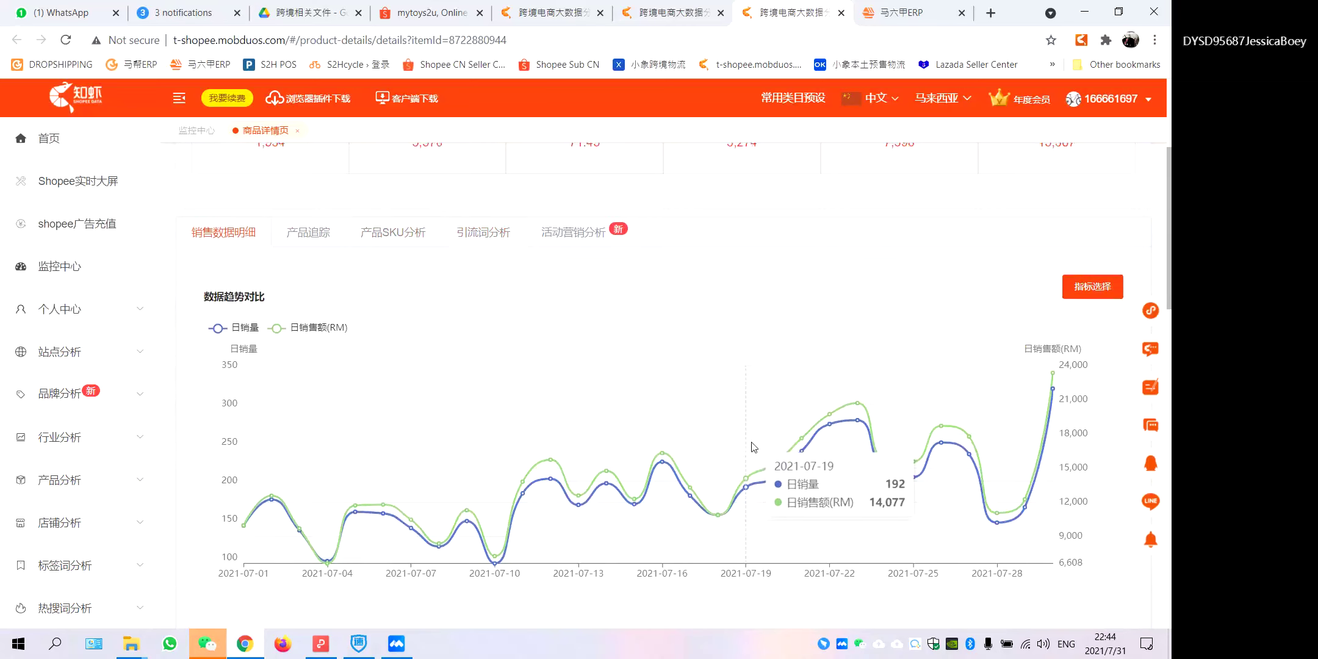
scroll(753, 447, "down", 3)
scroll(753, 447, "down", 5)
scroll(752, 447, "up", 10)
scroll(753, 447, "up", 2)
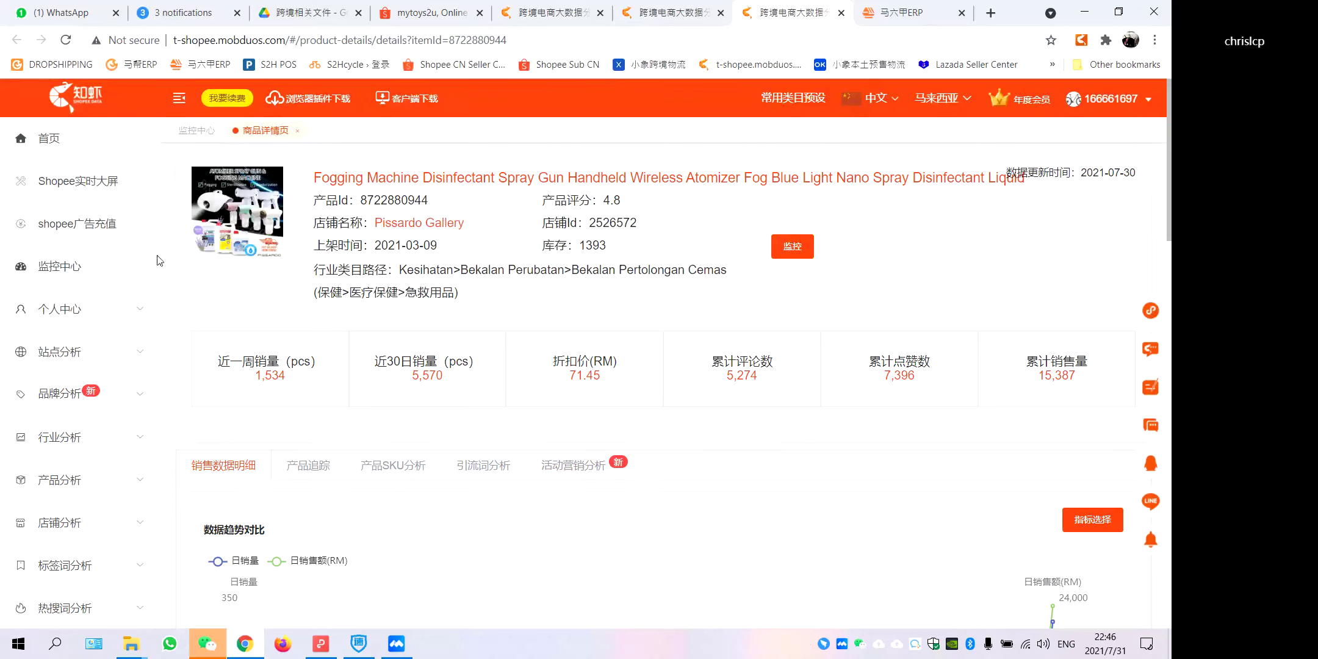
Replace the previous keyword search term with 'chlorine dioxide'.
key("ctrl+5")
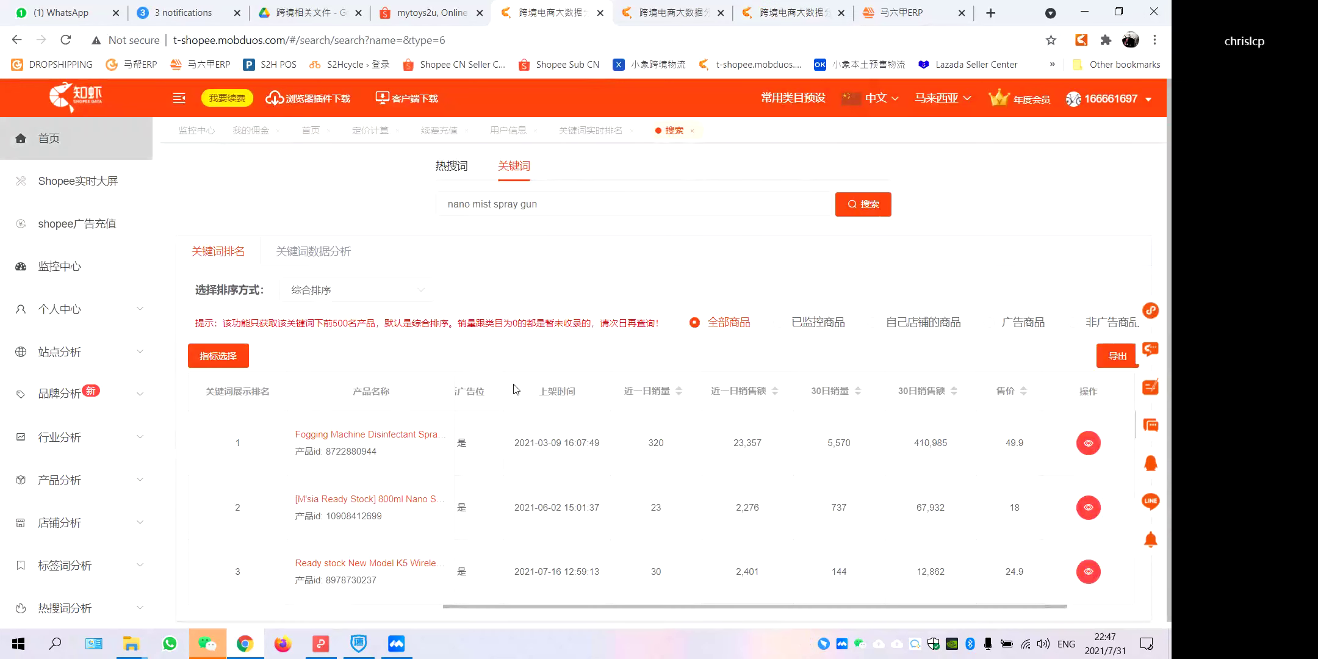
left_click_drag(541, 203, 419, 203)
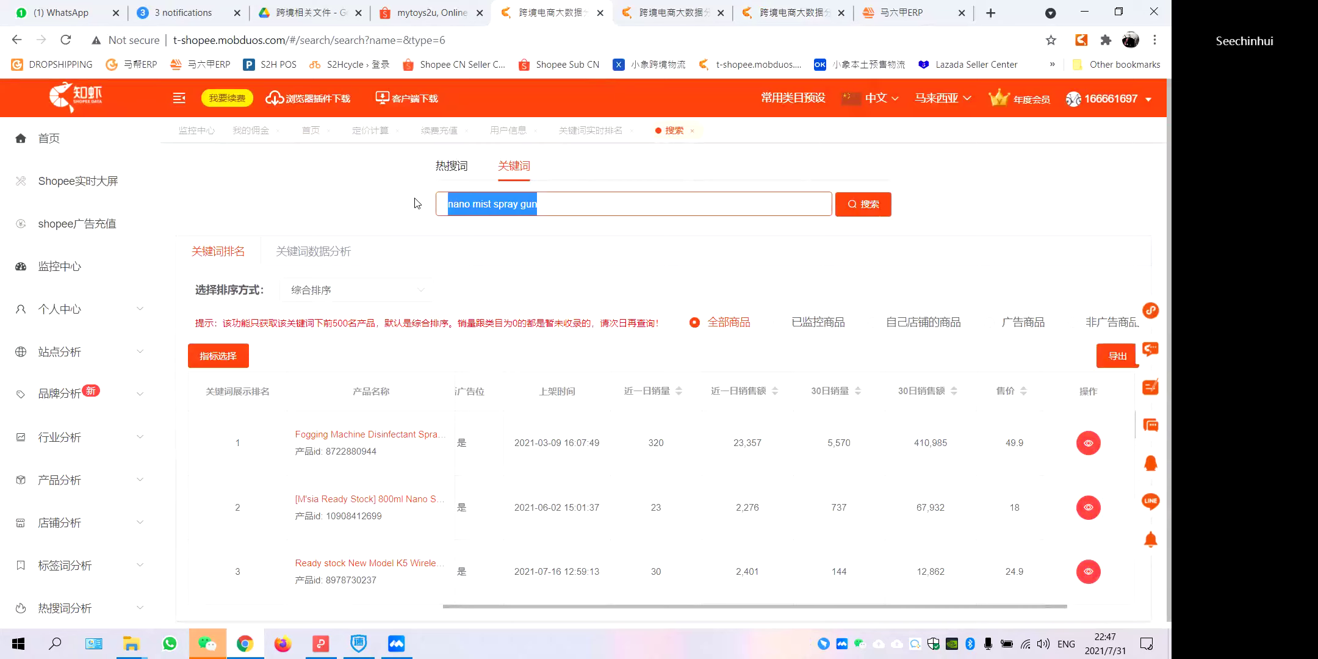
type("chlo")
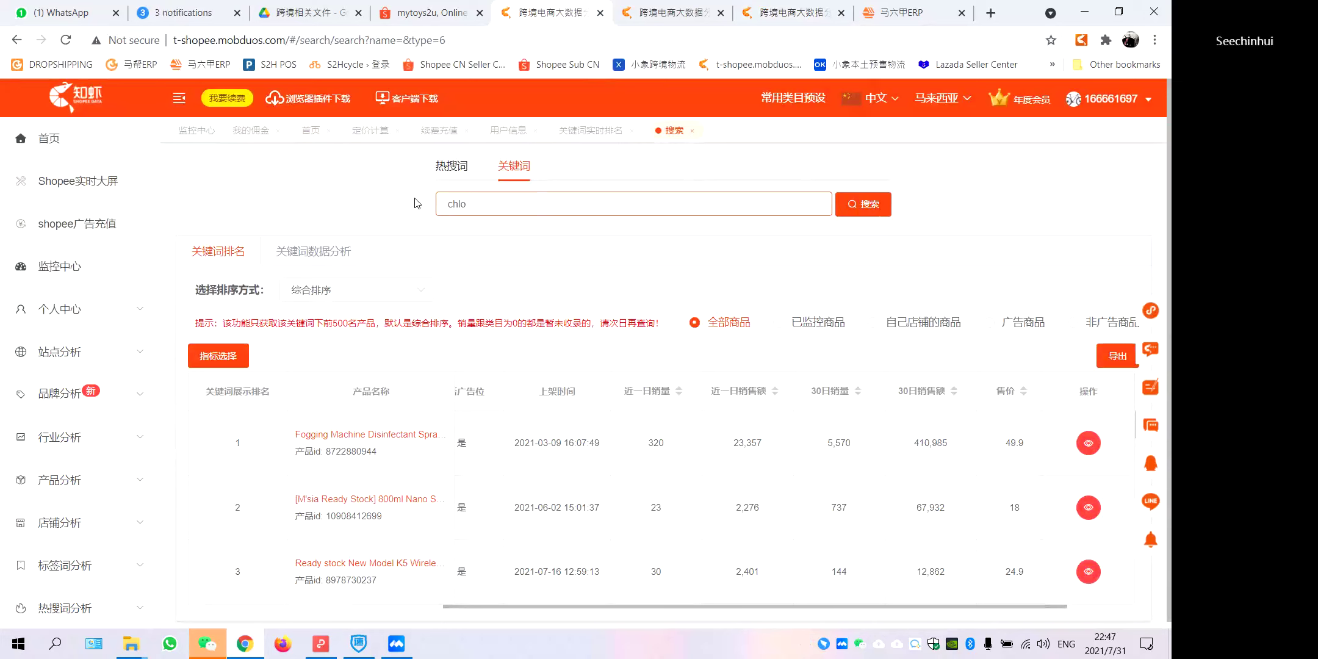
type("rin")
type("e")
type("ios")
key("BackSpace")
key("BackSpace")
type("d")
type("s")
key("BackSpace")
type("x")
type("ide")
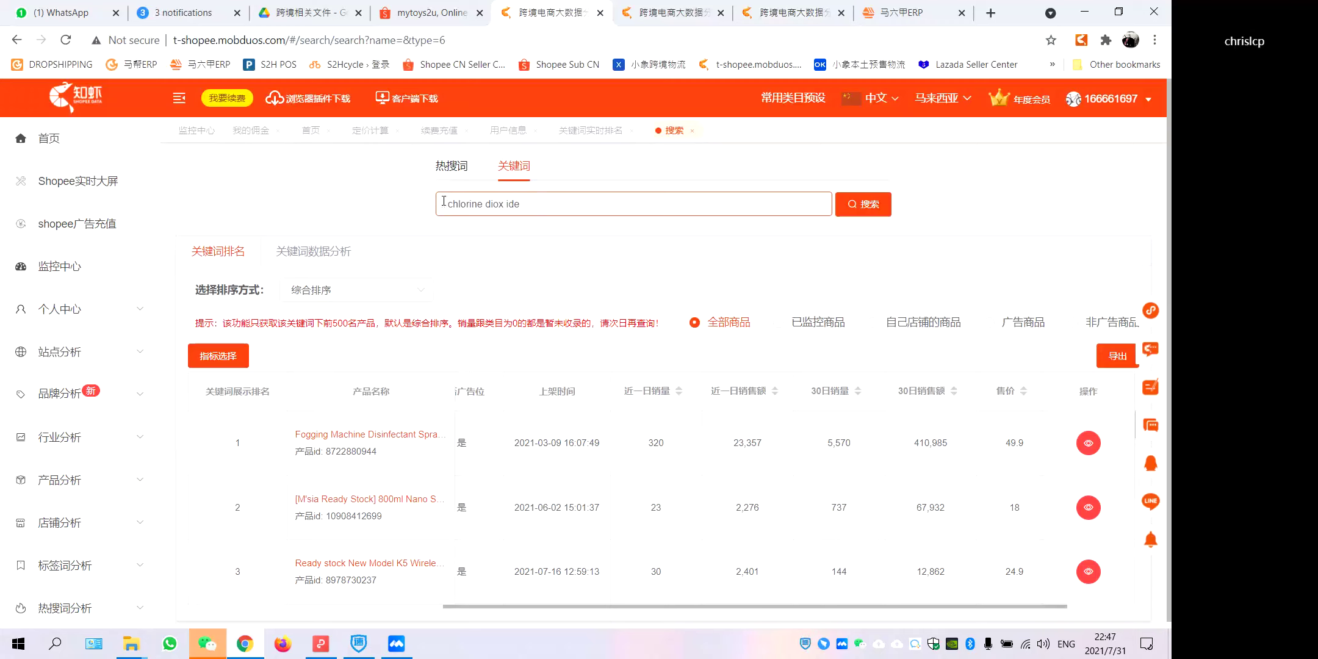
Fix the typo in 'dioxide', run the search, and open the GERMISEP product's details.
left_click(511, 212)
key("BackSpace")
key("BackSpace")
type("i")
left_click(857, 211)
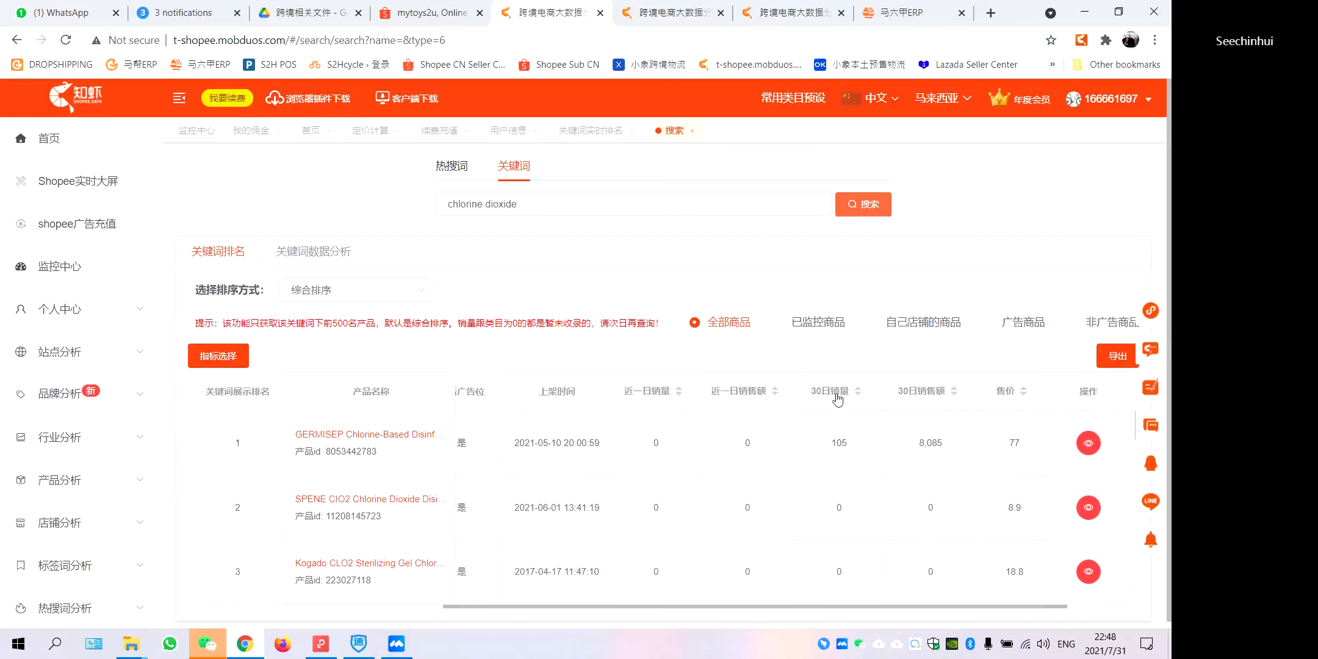
left_click(408, 437)
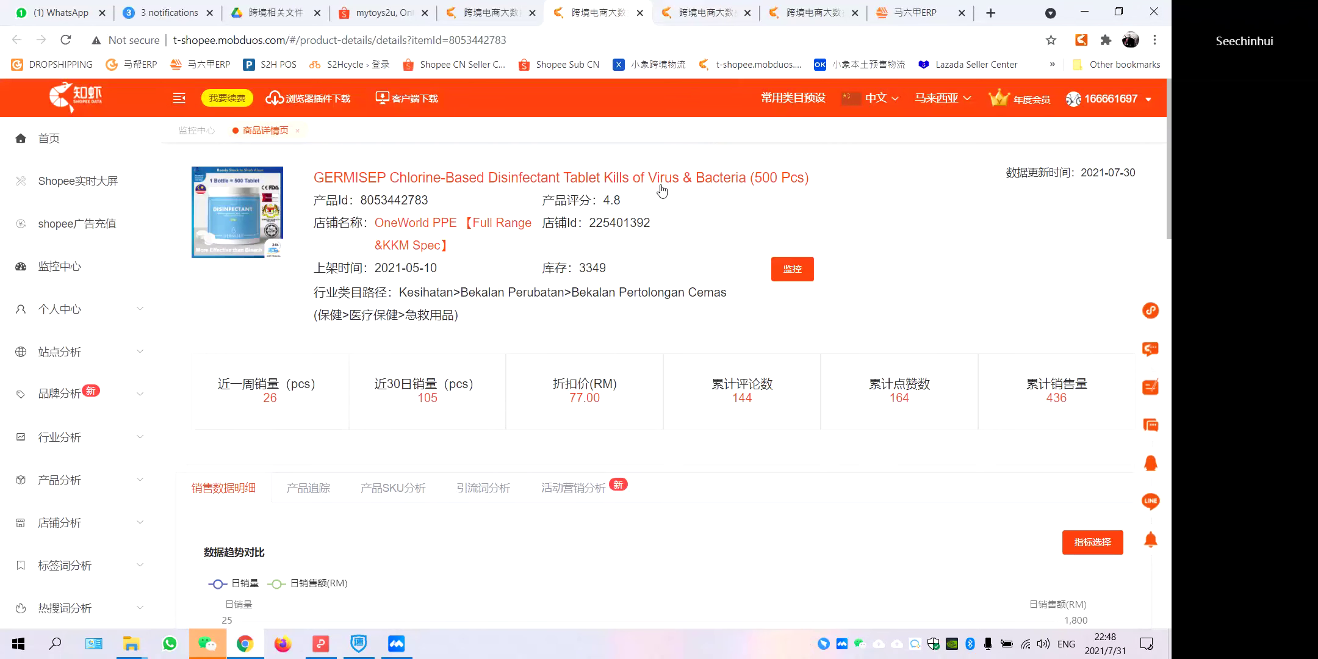
Review the GERMISEP tablet's July sales chart and daily table, noting weekly sales of 26.
scroll(690, 409, "down", 15)
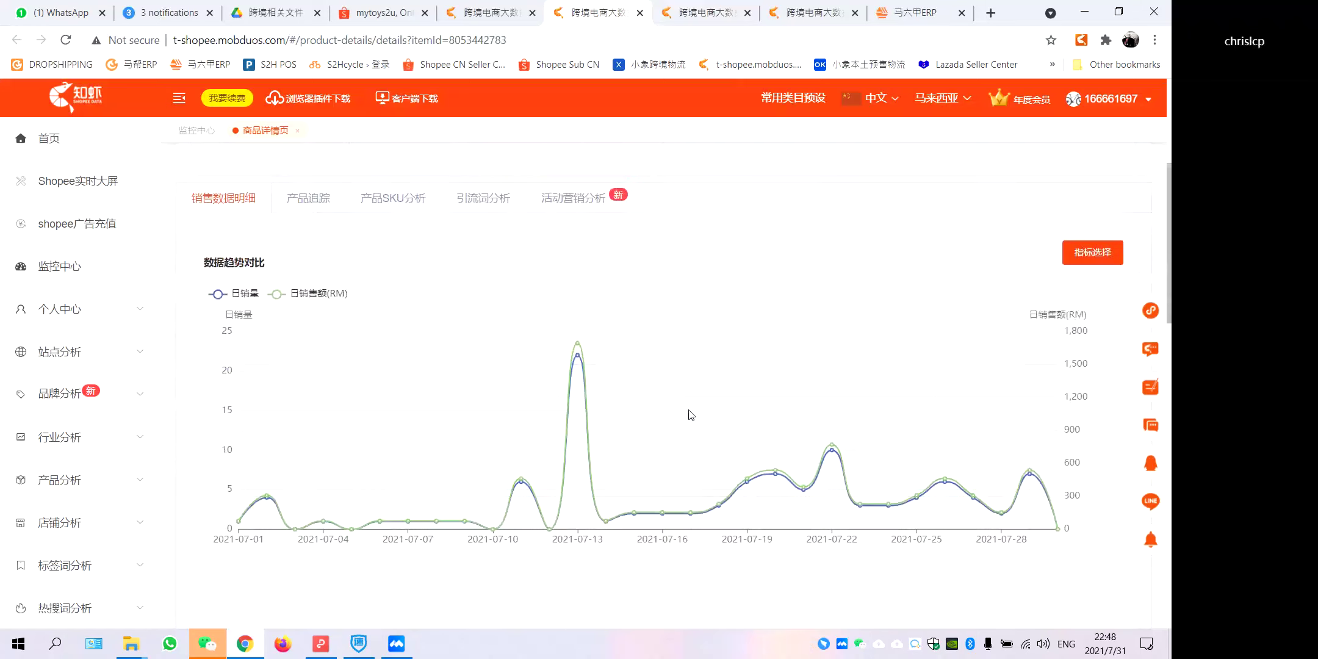
scroll(689, 415, "up", 15)
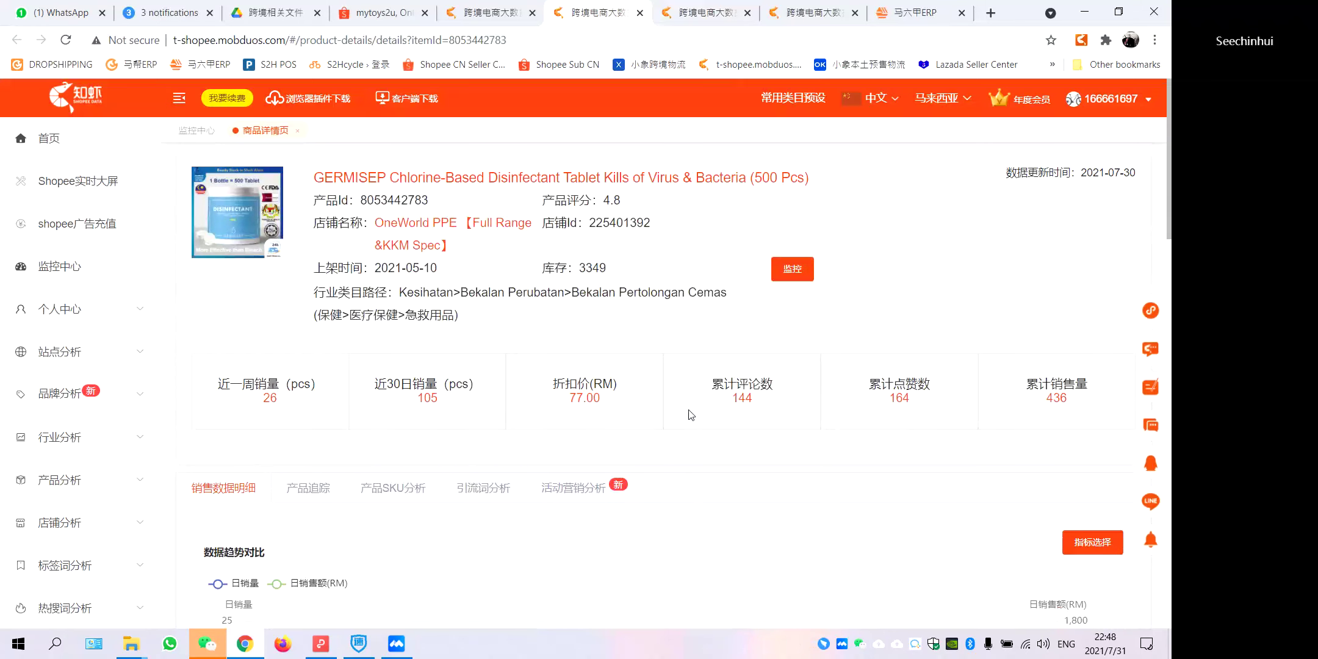
scroll(689, 415, "down", 5)
scroll(690, 415, "up", 5)
scroll(690, 415, "down", 5)
scroll(690, 415, "up", 5)
scroll(690, 416, "down", 10)
scroll(690, 415, "up", 15)
scroll(552, 229, "down", 6)
scroll(552, 227, "up", 6)
scroll(650, 275, "down", 15)
scroll(651, 275, "up", 15)
scroll(651, 276, "up", 2)
double_click(271, 398)
left_click(276, 404)
Recheck the daily sales table, then bring up 速销易's seller notifications list.
scroll(658, 314, "down", 12)
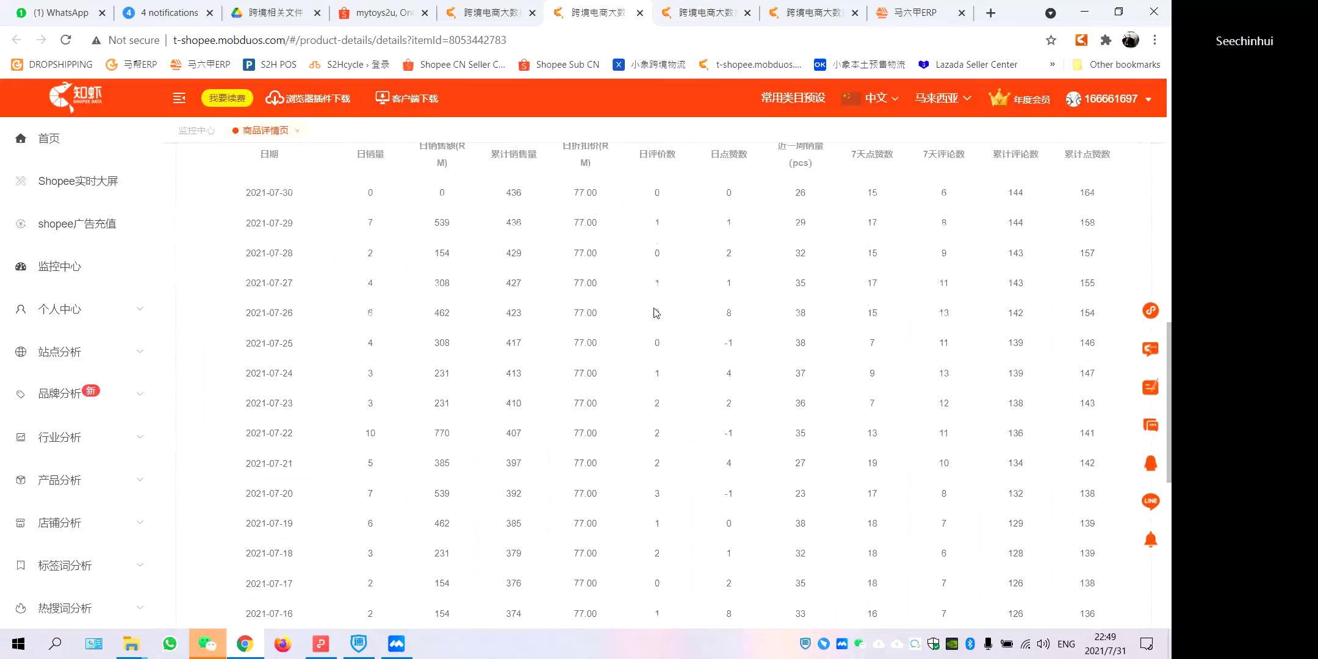
scroll(656, 312, "up", 12)
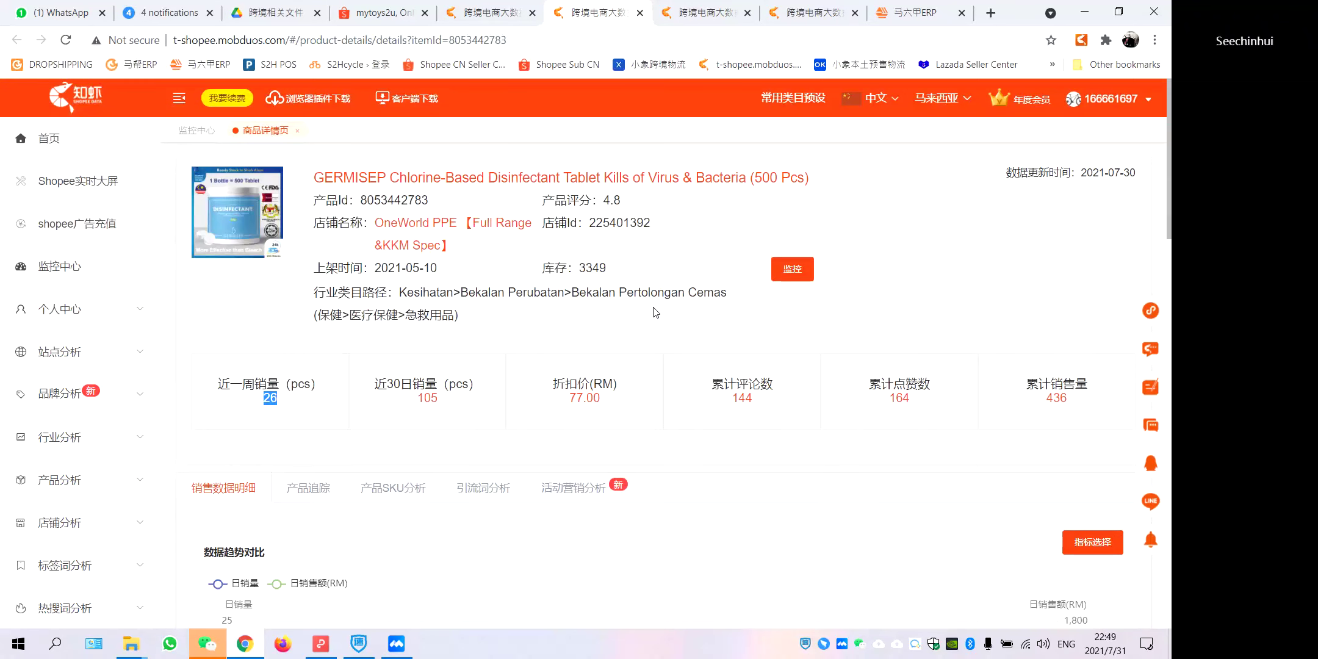
scroll(655, 312, "down", 12)
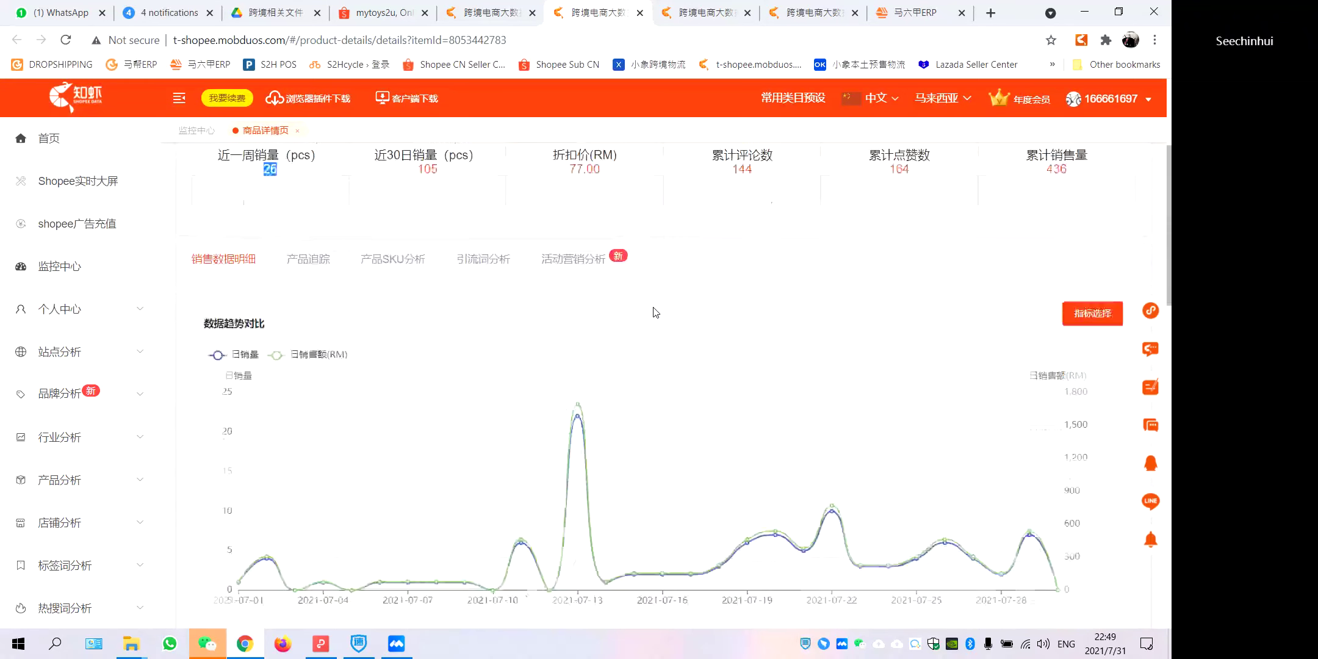
scroll(654, 312, "down", 7)
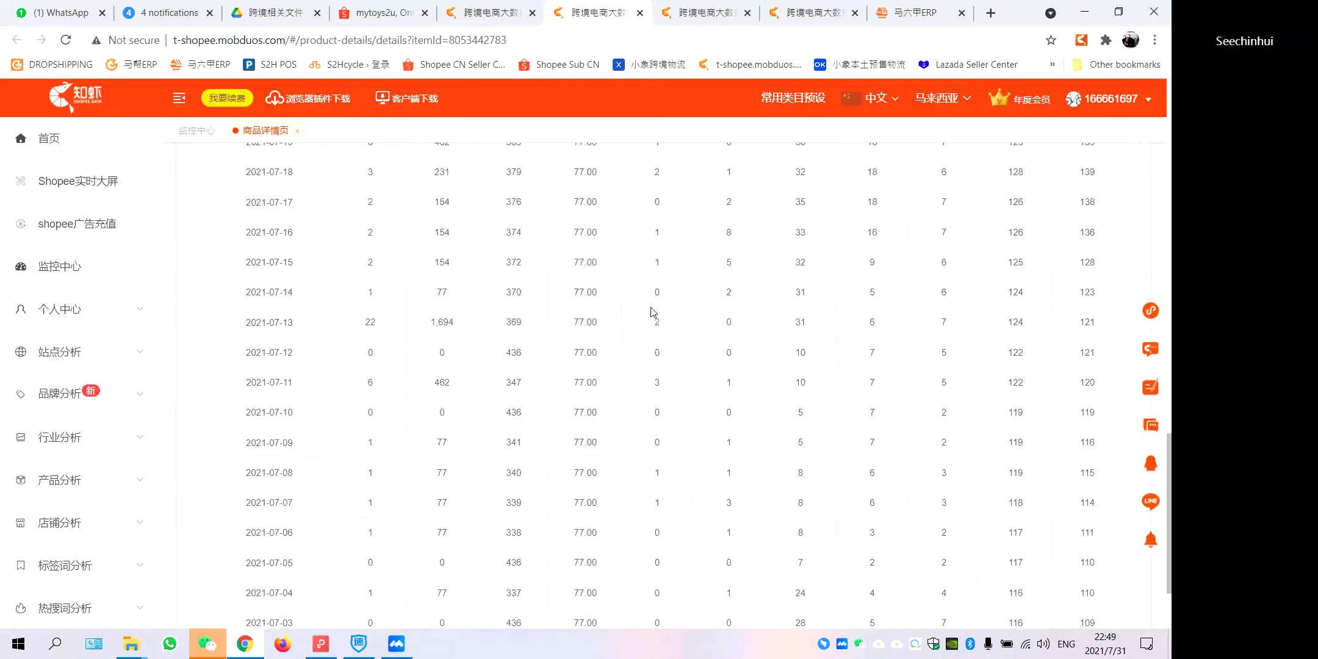
scroll(654, 313, "up", 8)
scroll(872, 267, "up", 10)
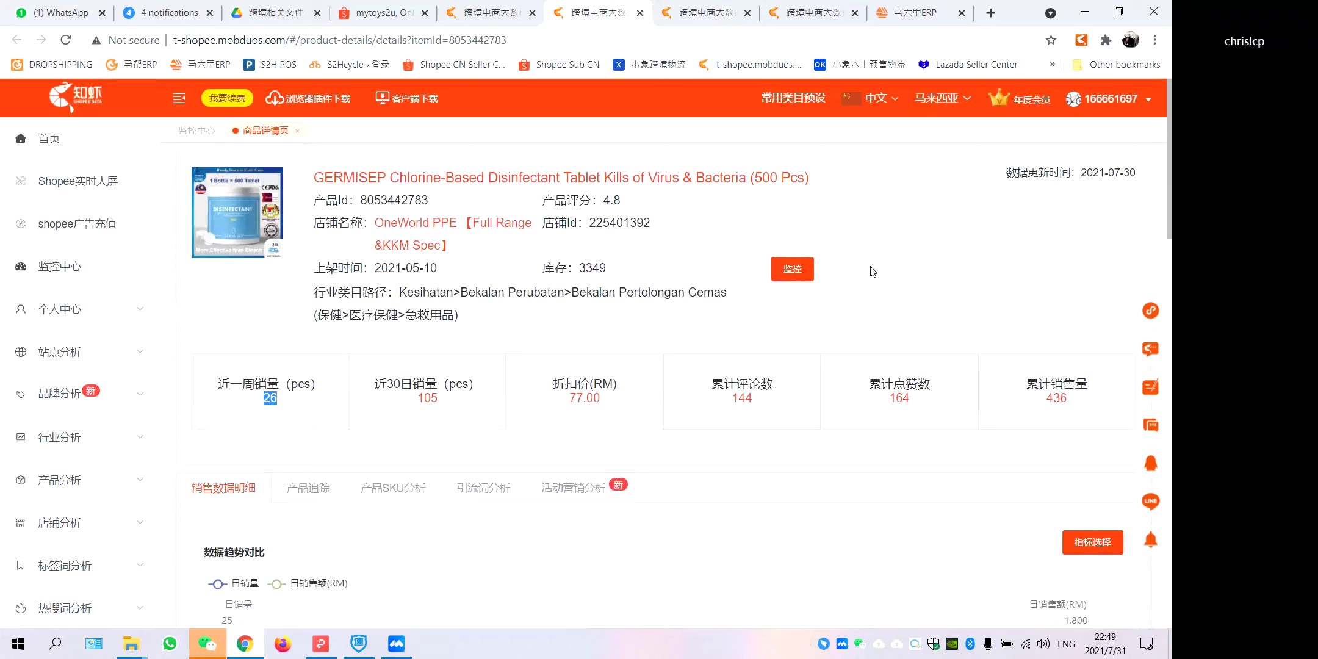
left_click(806, 644)
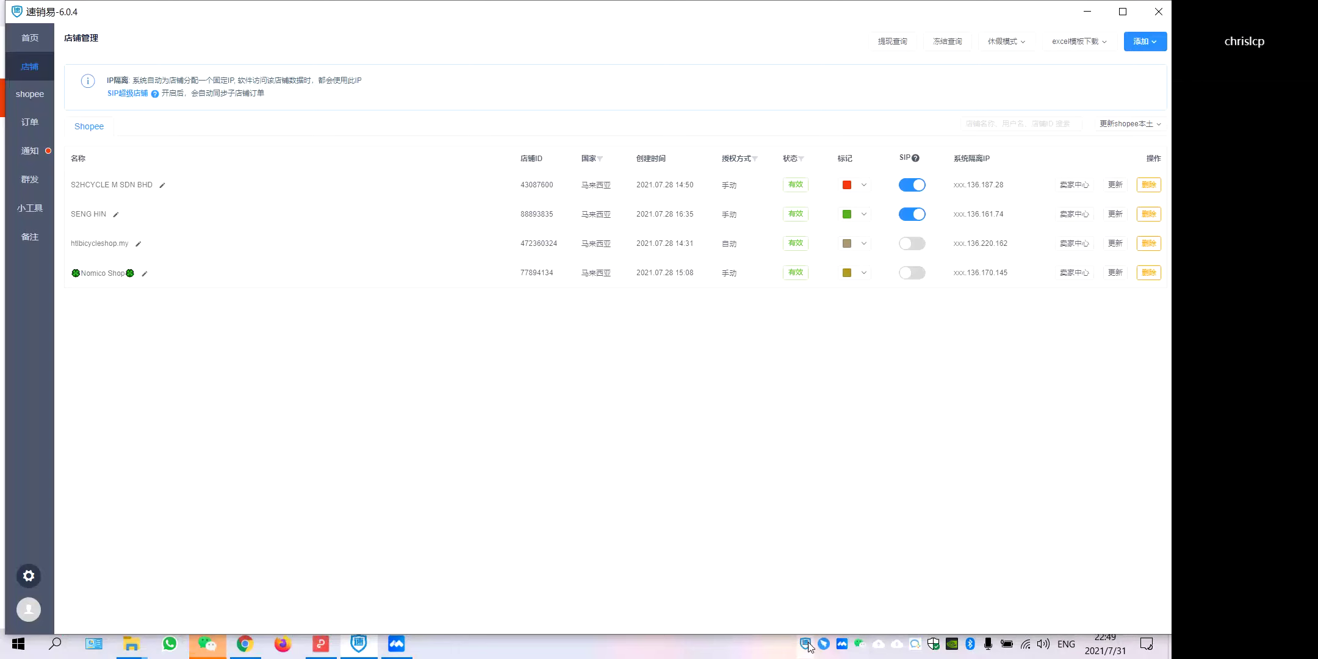
left_click(31, 152)
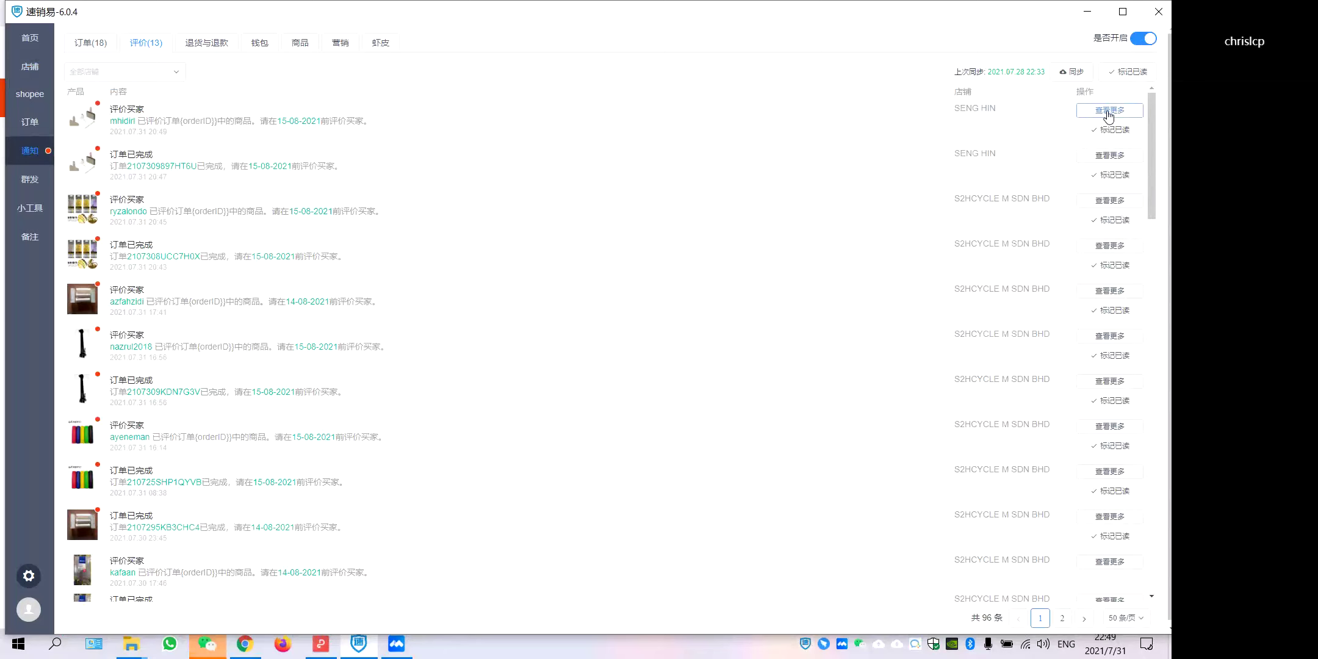
Open the first review notification's Shopee store page and switch it to Simplified Chinese.
triple_click(443, 126)
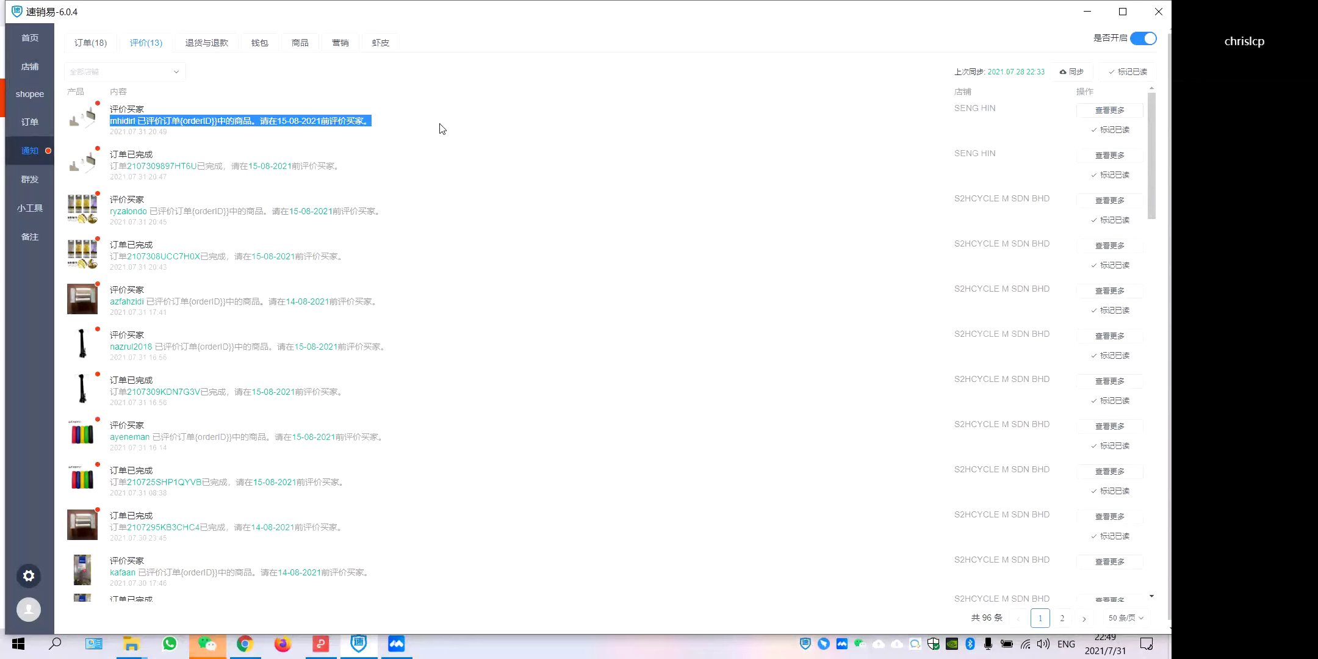
left_click(1116, 111)
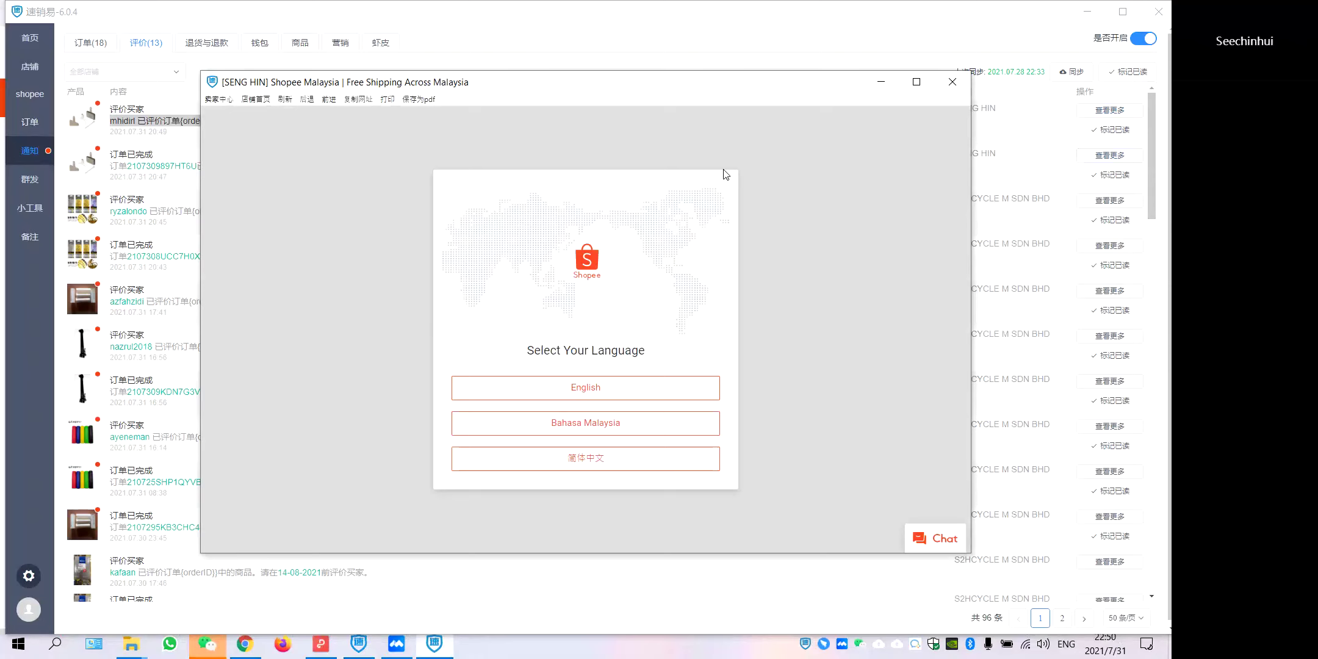
left_click(666, 459)
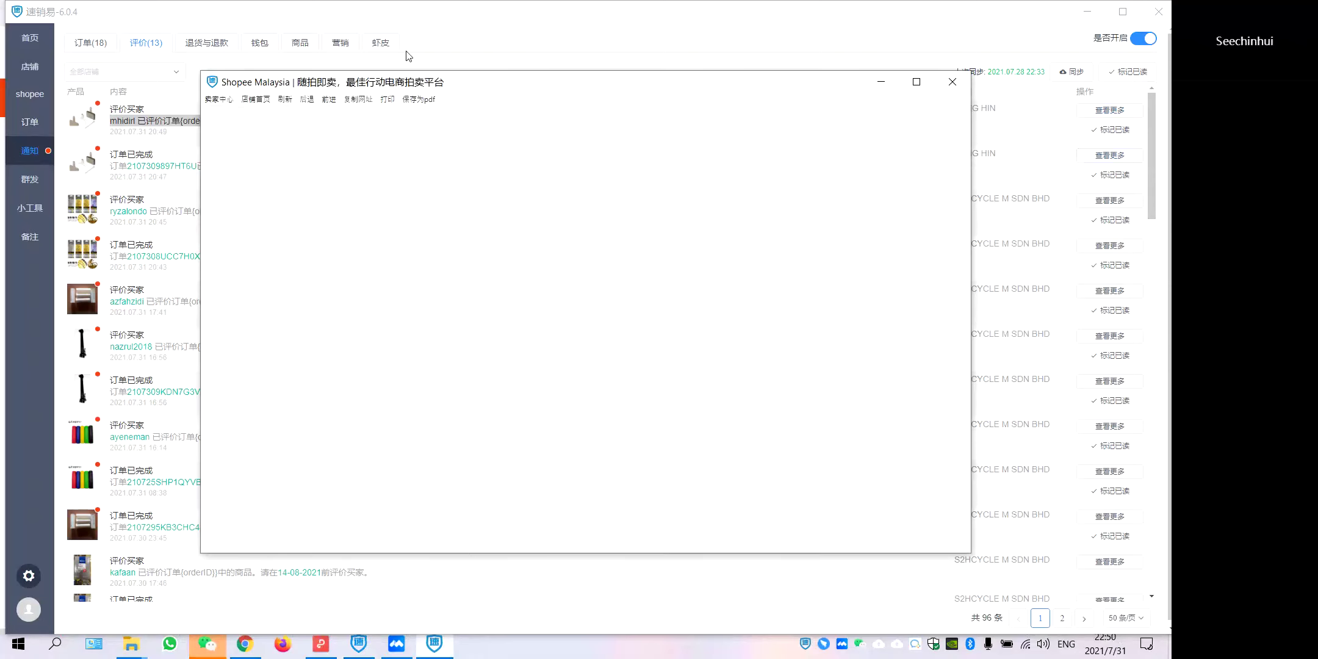
Close the Shopee store window and bring up the 知虾 PDF guide in WPS.
left_click(883, 83)
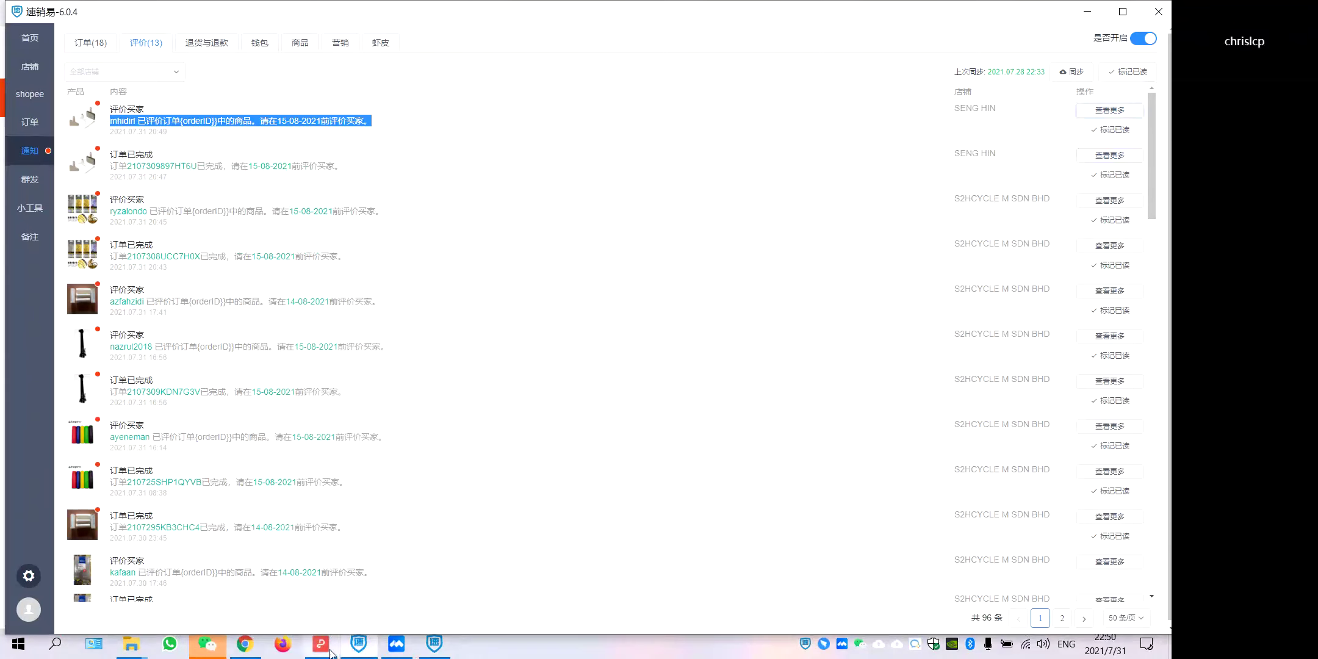
left_click(372, 656)
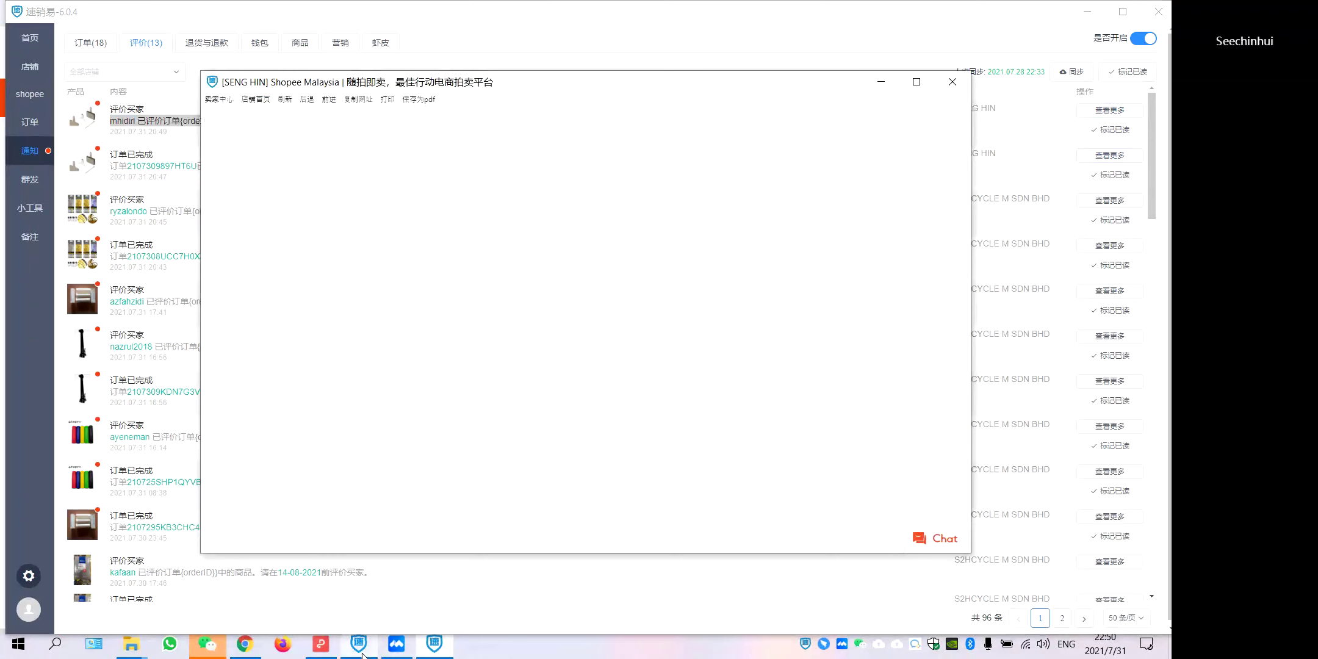
left_click(952, 82)
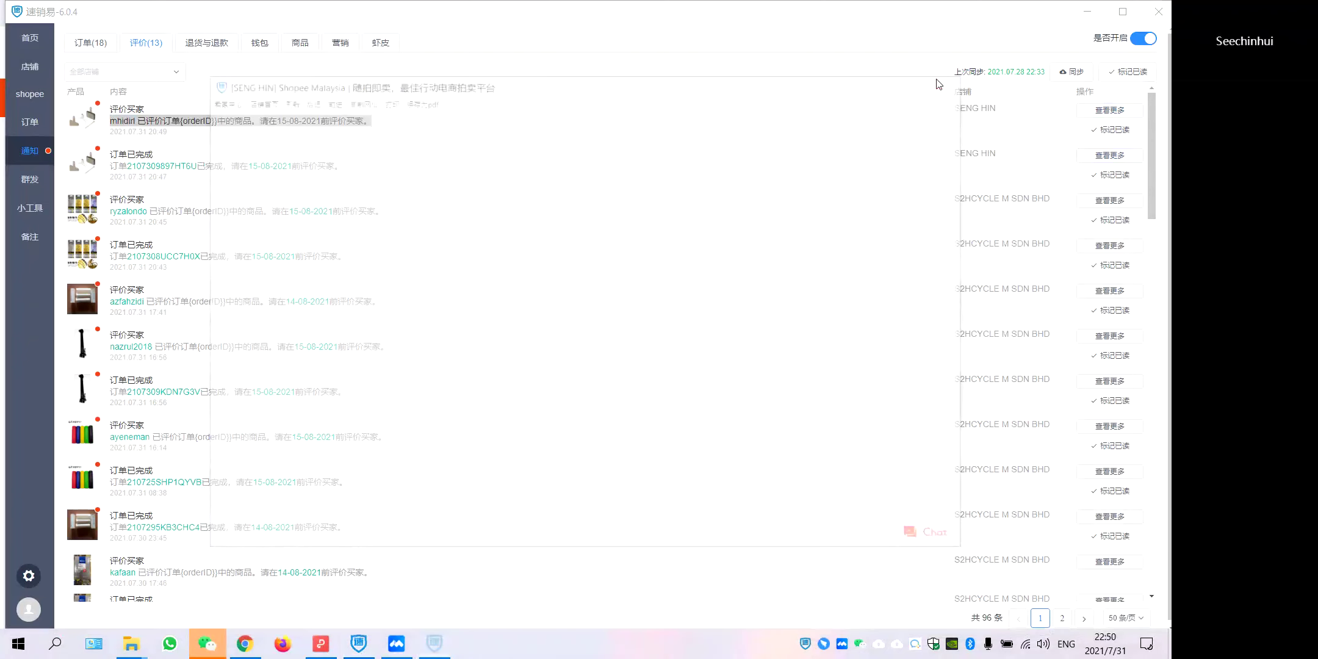
left_click(320, 645)
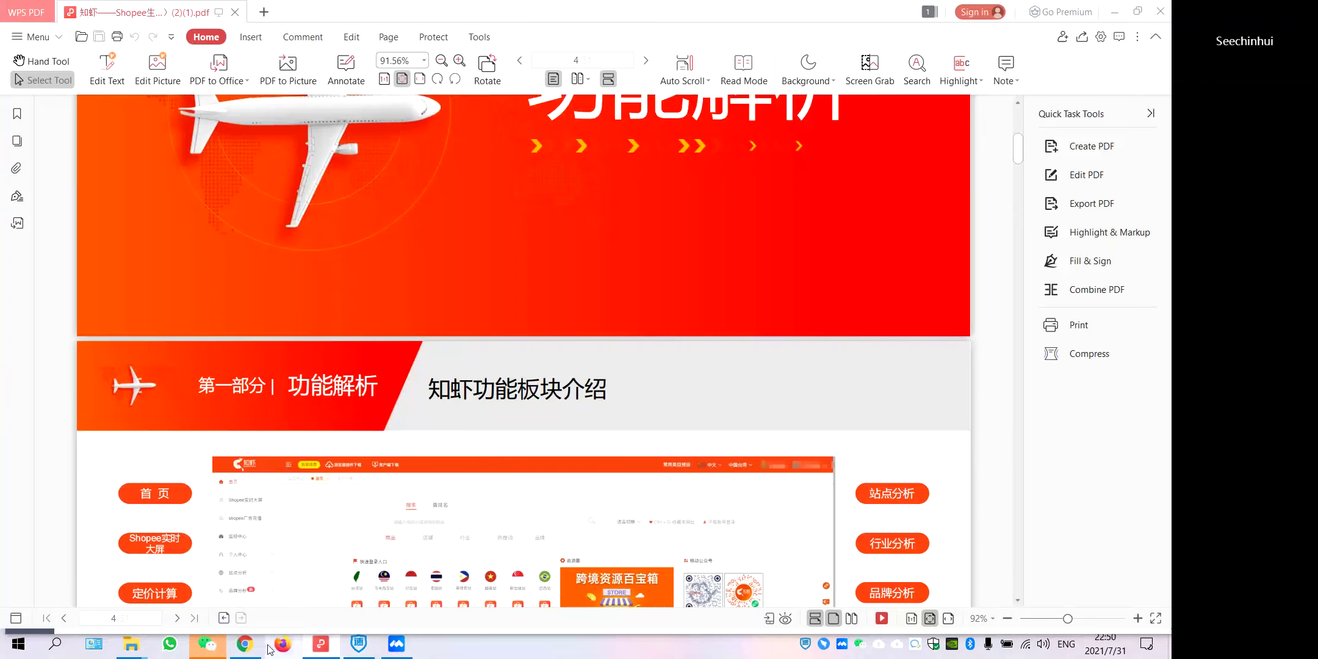
Page through the 知虾 guide from page 4 to 9 and back to 7, then return to Chrome.
scroll(718, 332, "down", 3)
scroll(427, 549, "up", 3)
scroll(525, 391, "down", 7)
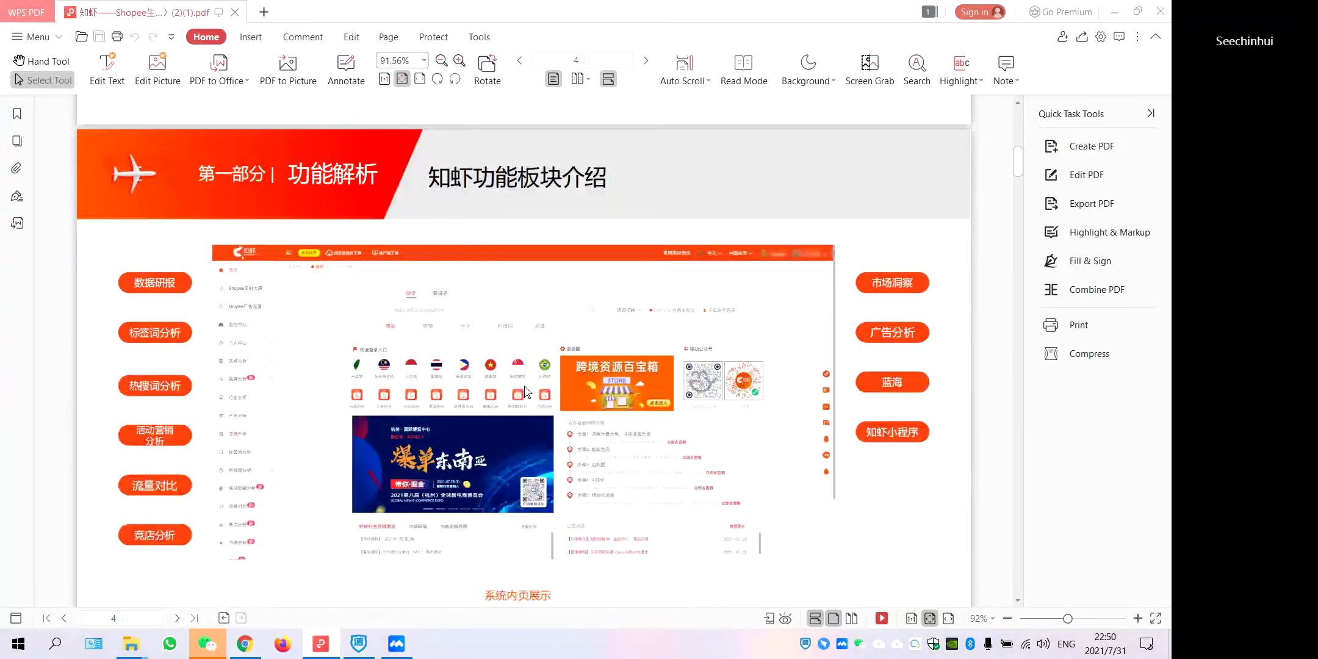
scroll(524, 392, "down", 17)
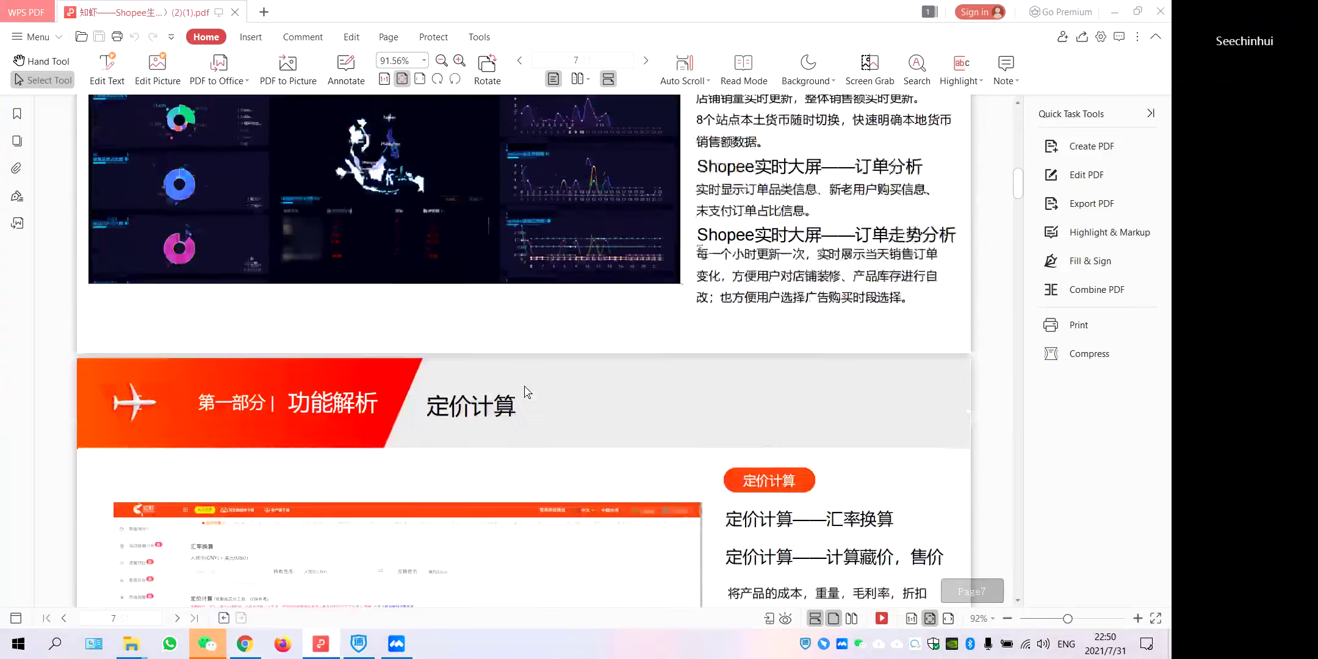
scroll(524, 392, "down", 15)
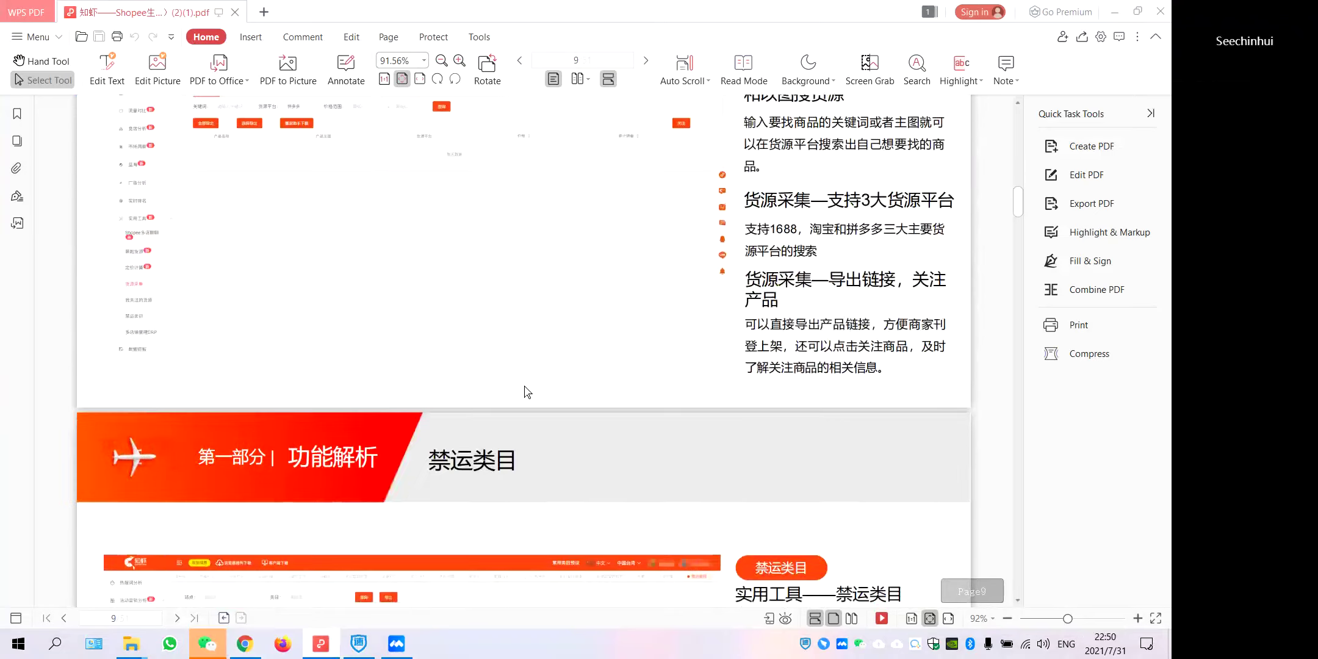
scroll(524, 392, "up", 17)
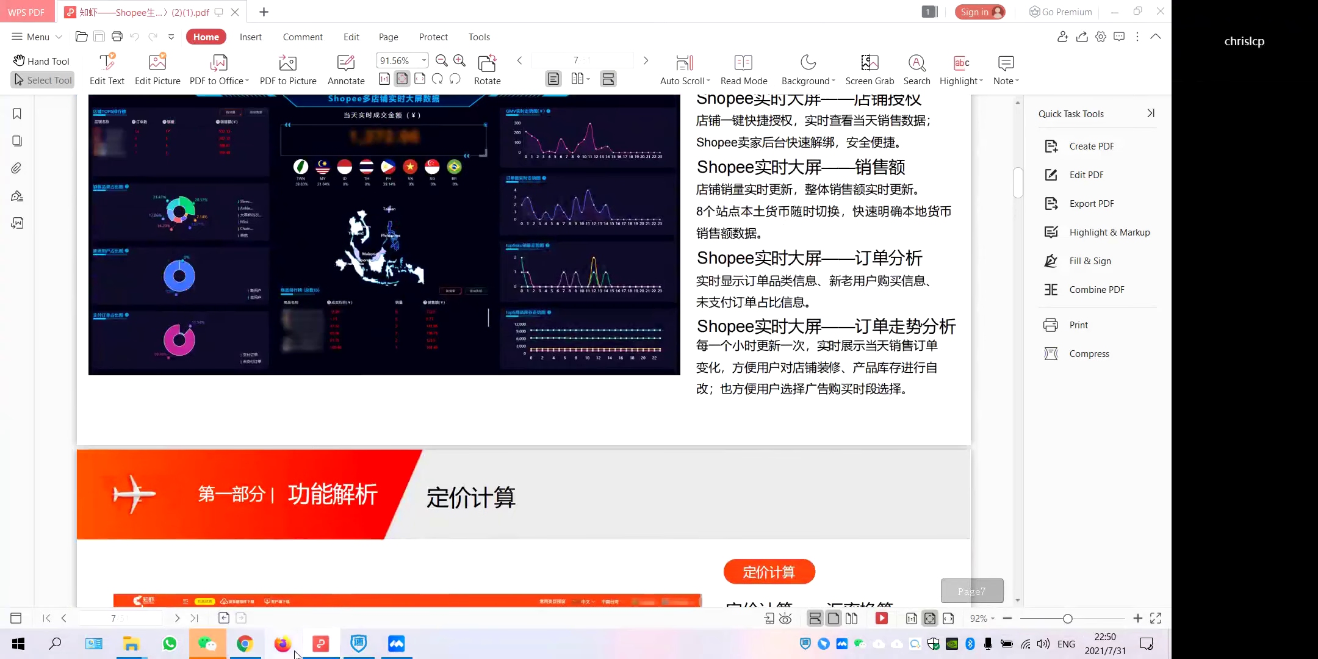
left_click(319, 646)
left_click(245, 644)
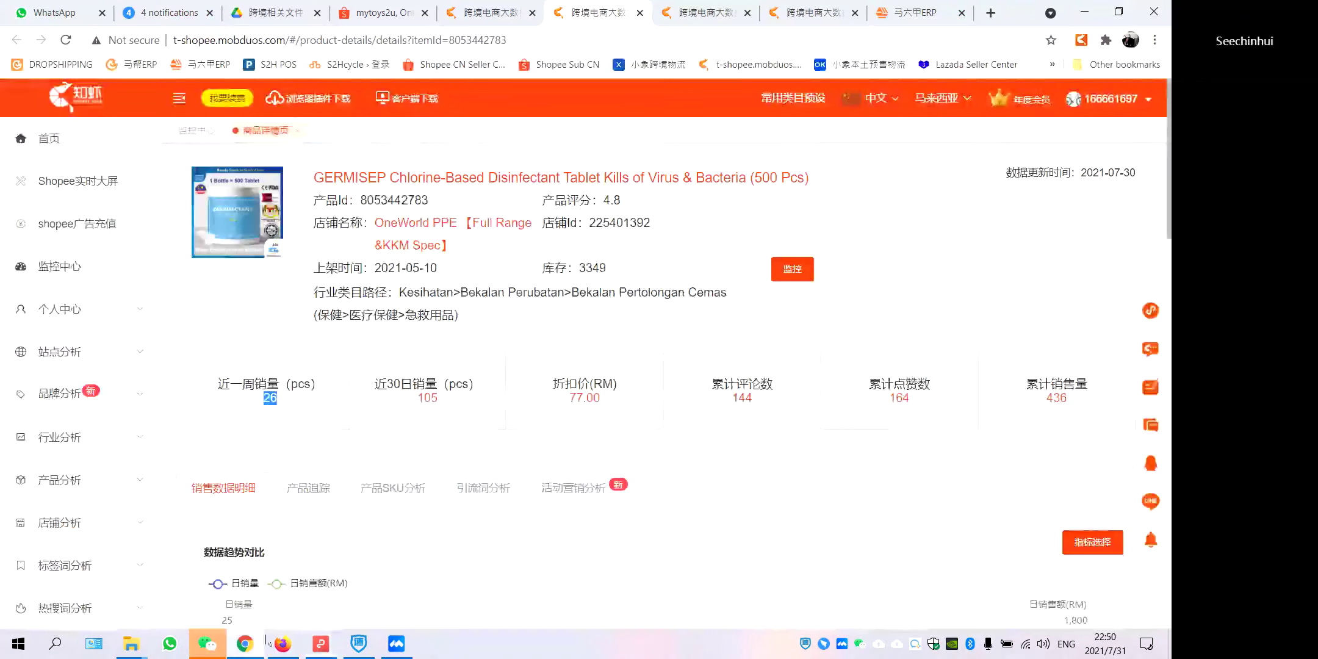
Review the fogging machine's sales-trend chart on its product-details tab.
left_click(916, 14)
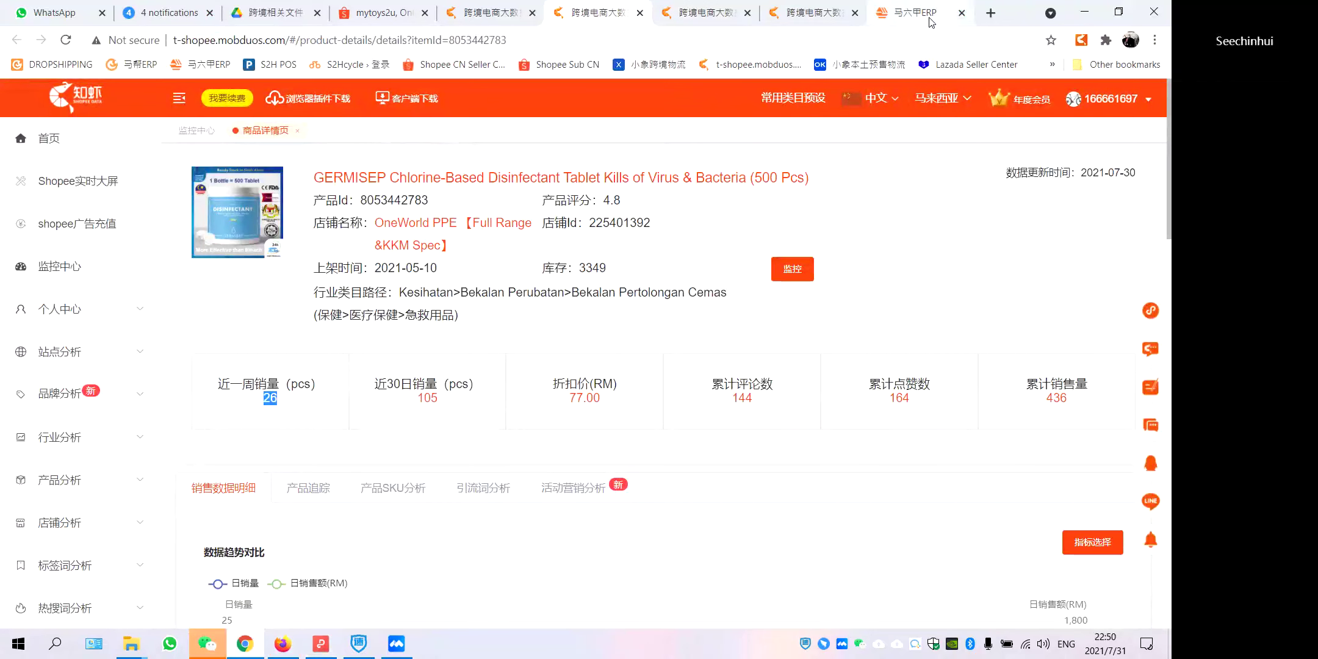
left_click(814, 15)
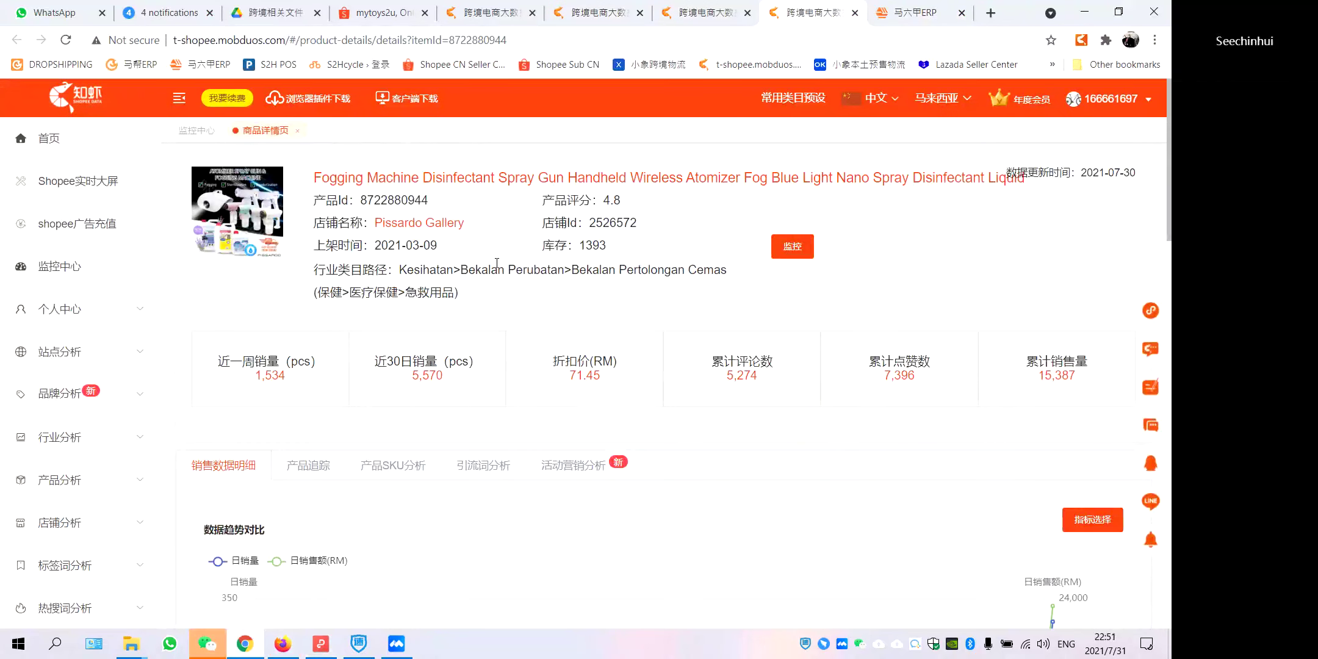
scroll(598, 249, "down", 15)
scroll(599, 249, "up", 15)
scroll(680, 401, "down", 5)
scroll(590, 382, "down", 5)
scroll(354, 231, "up", 3)
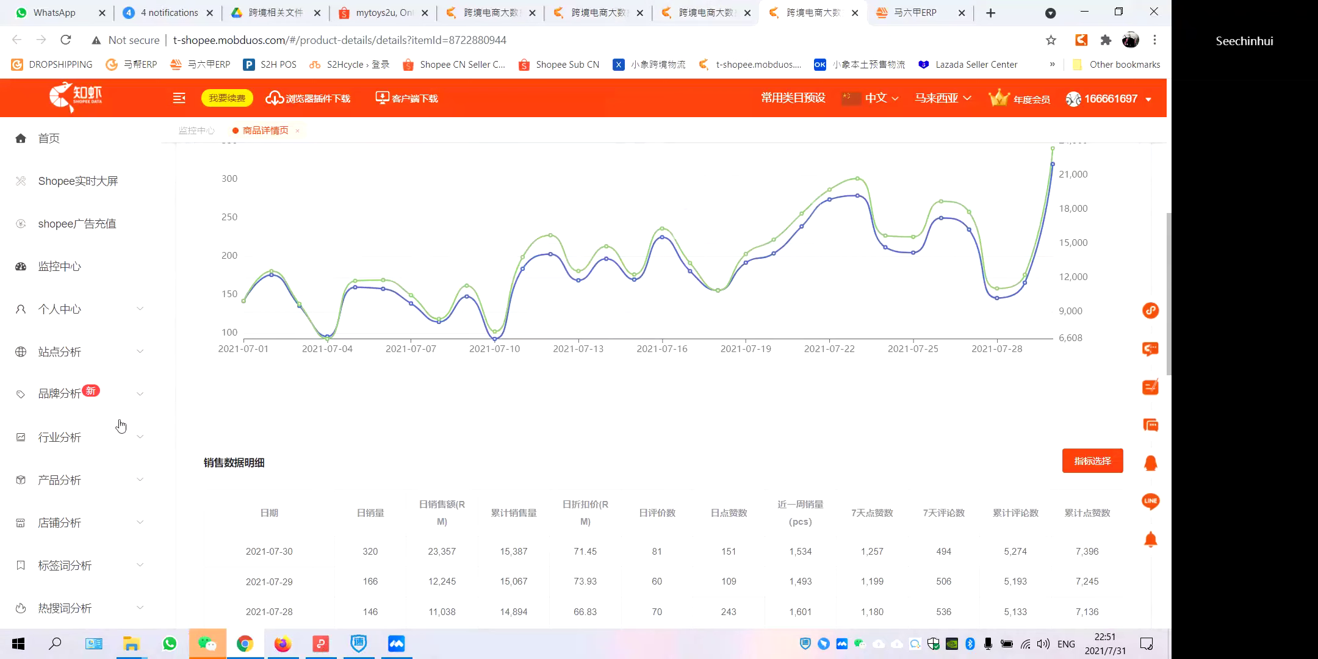
scroll(91, 338, "down", 1)
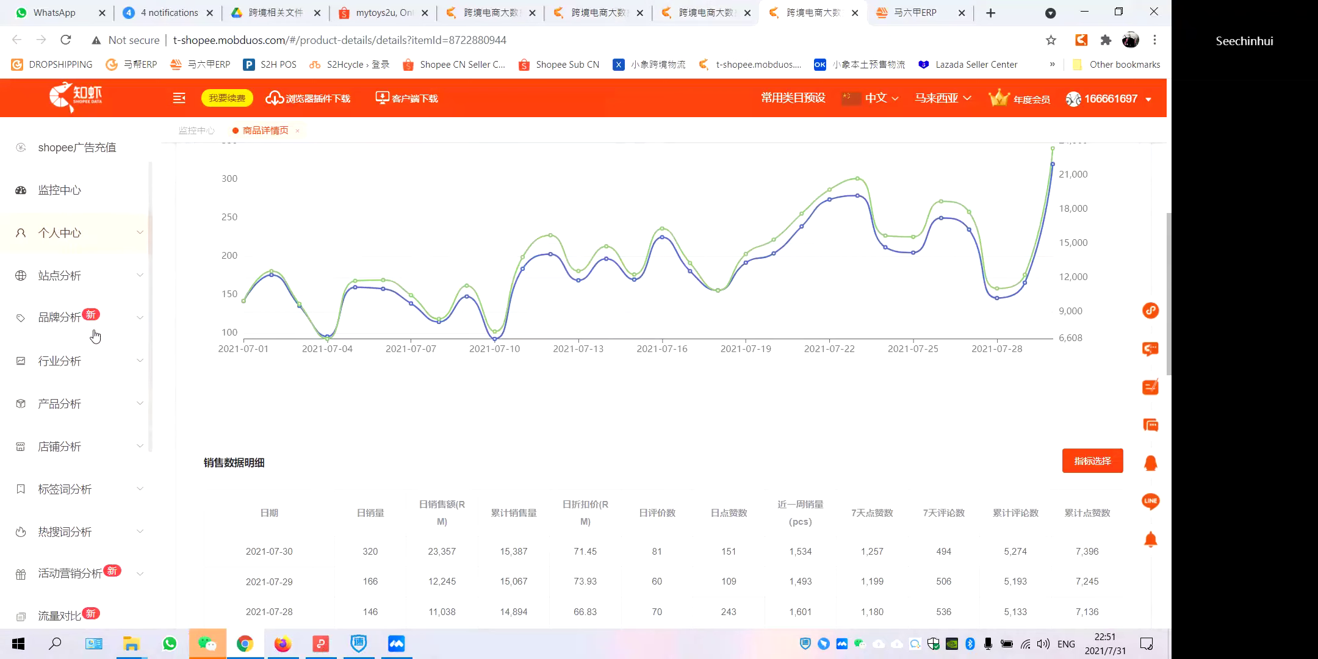
scroll(95, 335, "down", 2)
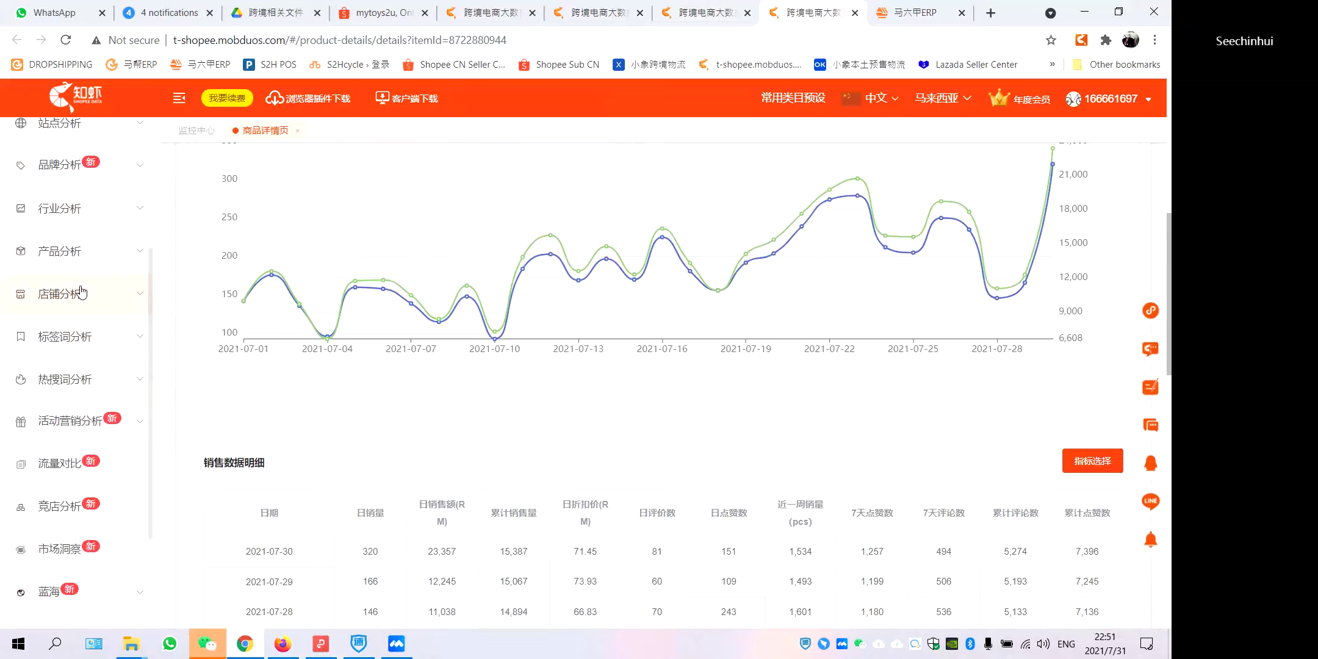
scroll(83, 297, "down", 1)
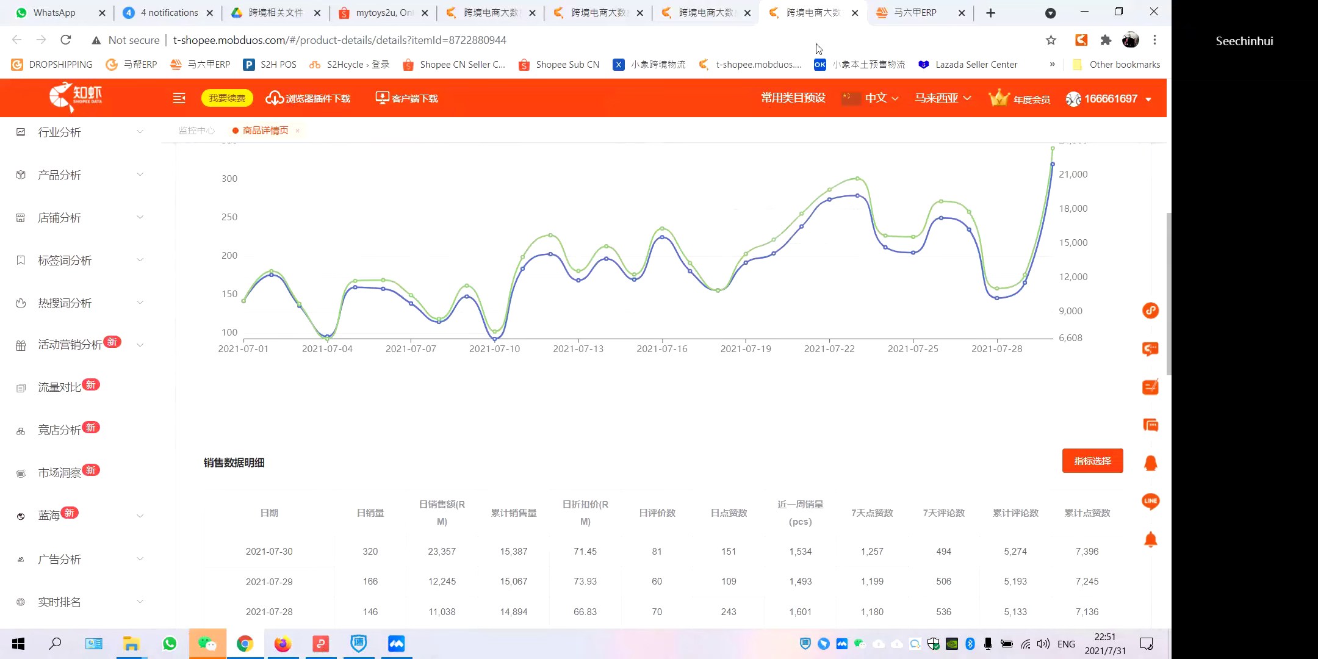
mouse_move(554, 268)
scroll(553, 268, "up", 3)
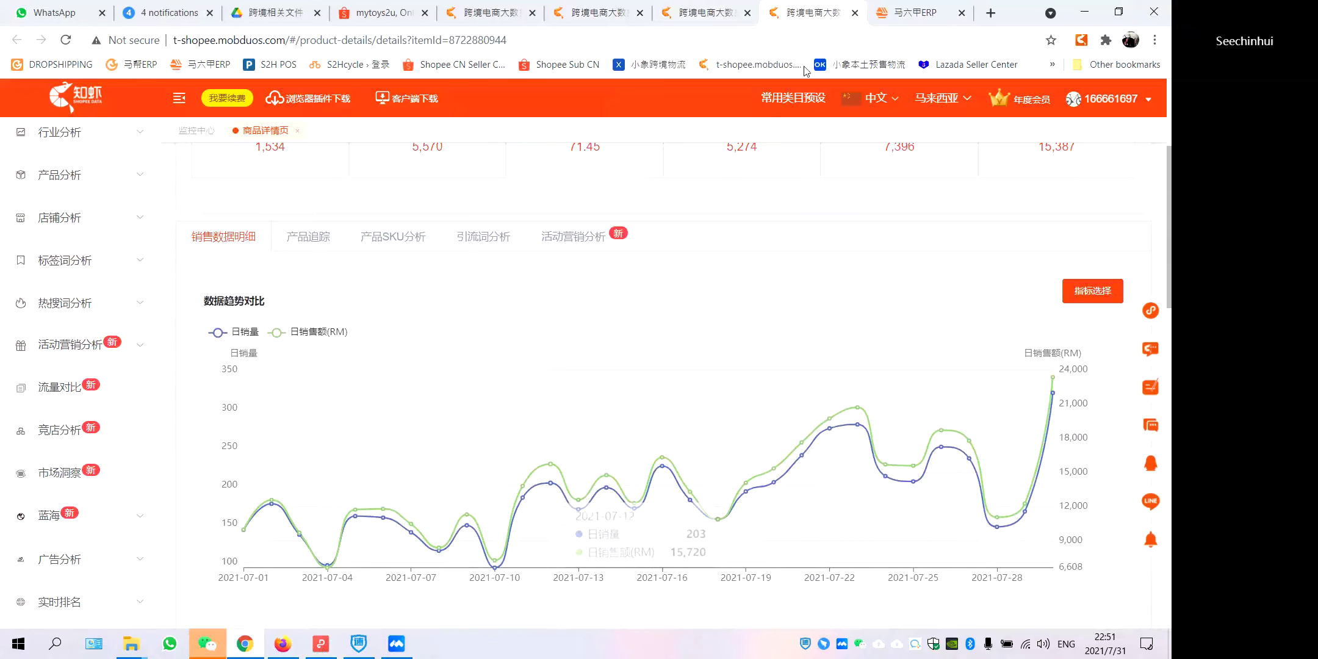
Close the 马六甲ERP tab and switch to the ERP GROUP Channel in Telegram Web.
left_click(922, 19)
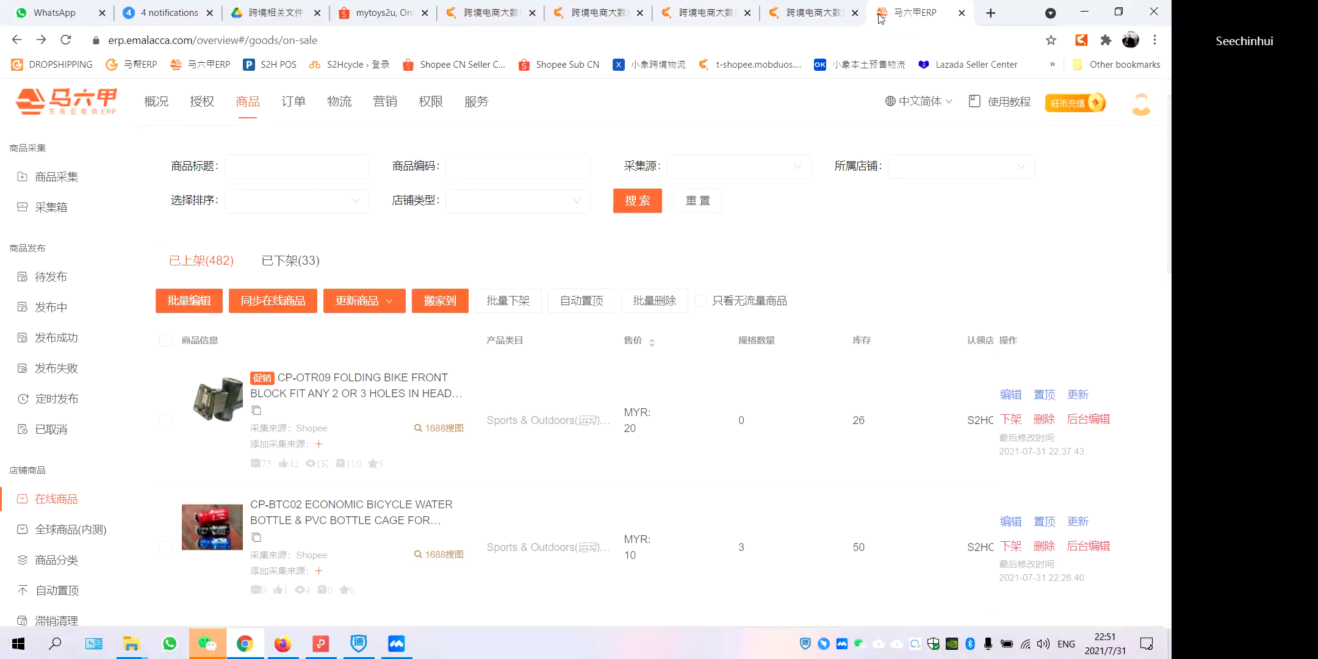
left_click(961, 12)
left_click(815, 23)
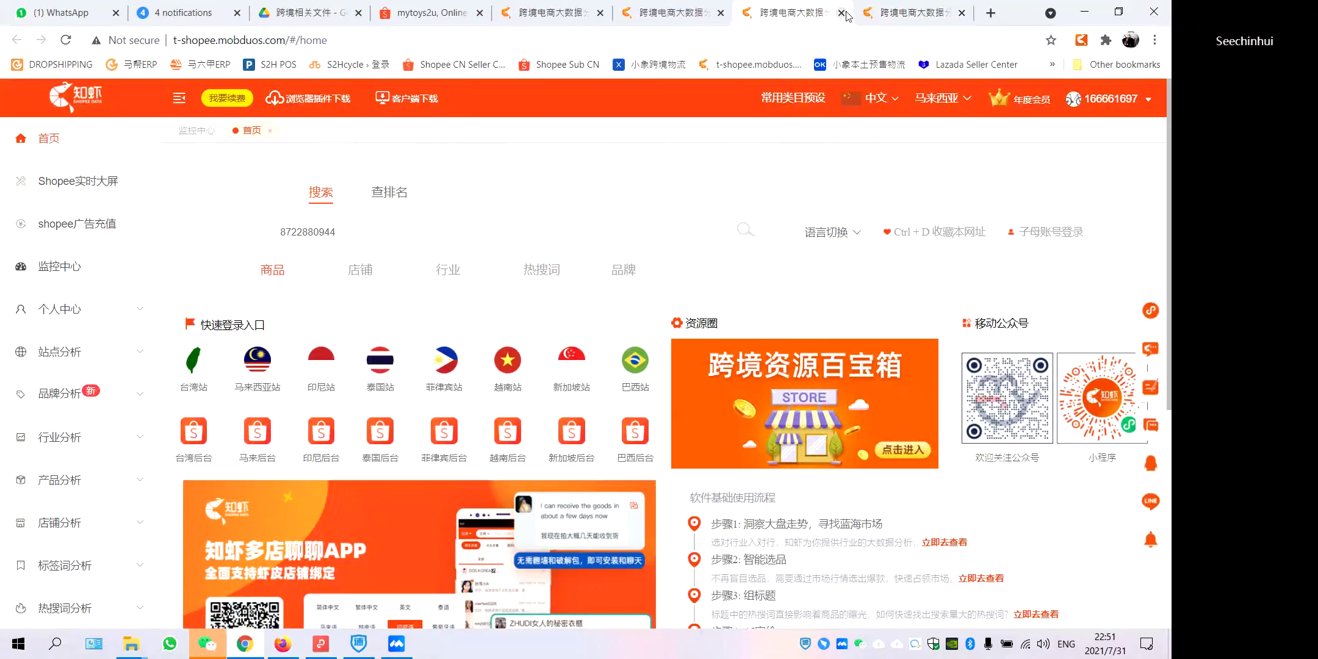
left_click(897, 17)
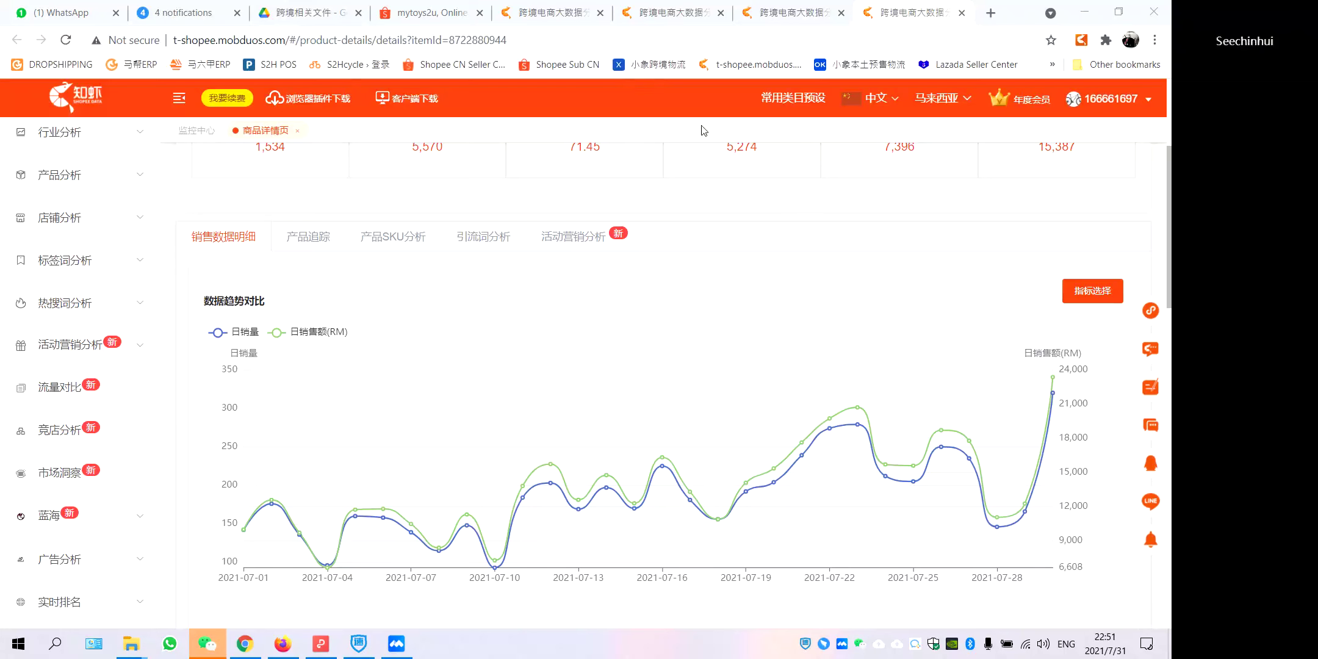
left_click(193, 14)
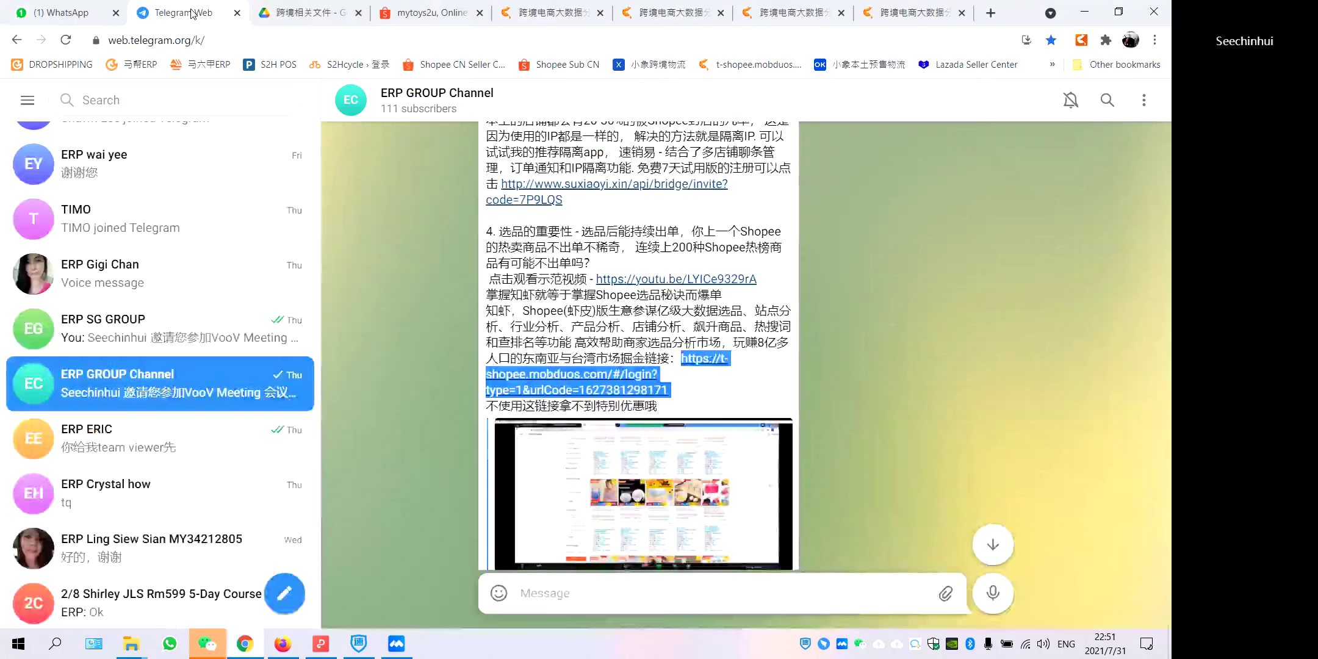
Attach the 知虾 guide PDF from the 跨境相关文件 folder as a document.
scroll(470, 126, "up", 10)
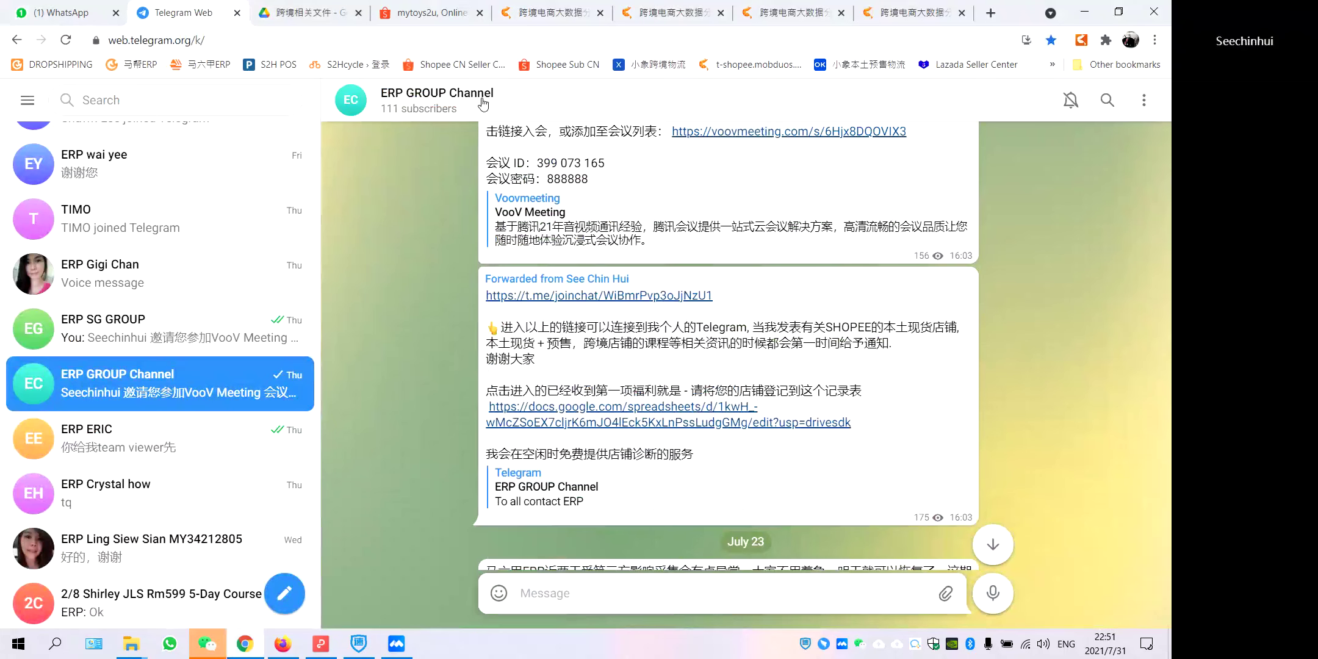
scroll(733, 428, "down", 10)
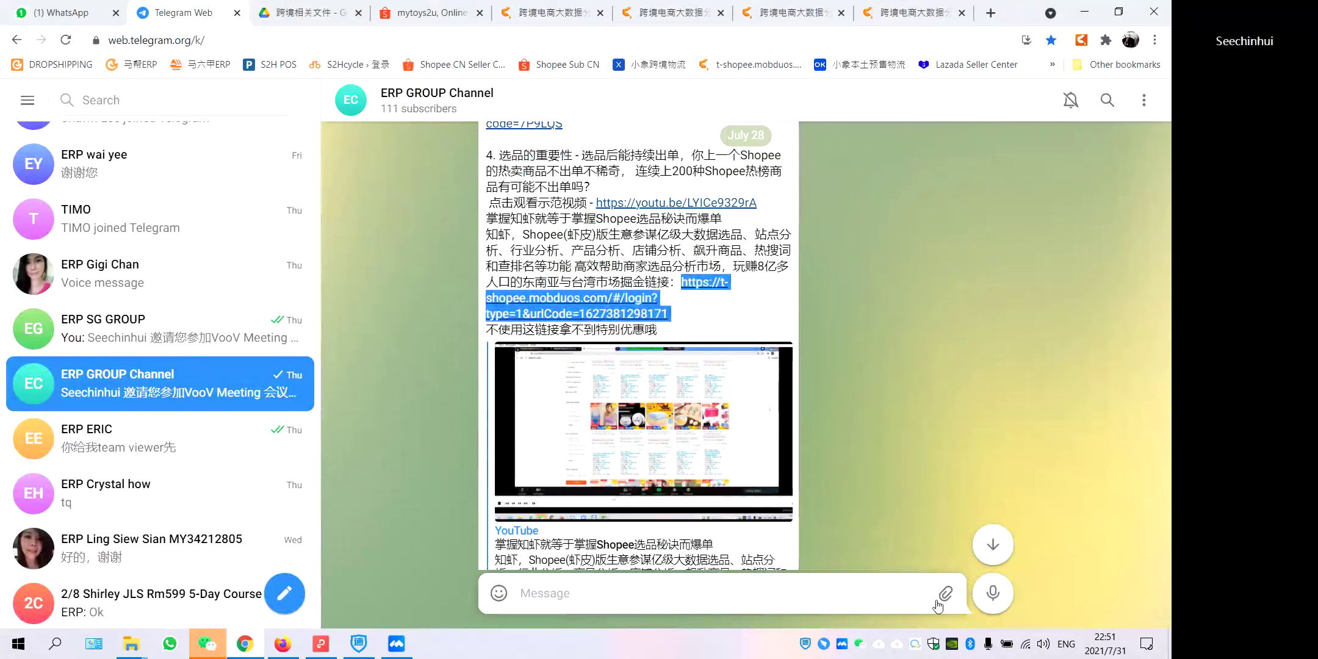
left_click(945, 597)
left_click(888, 511)
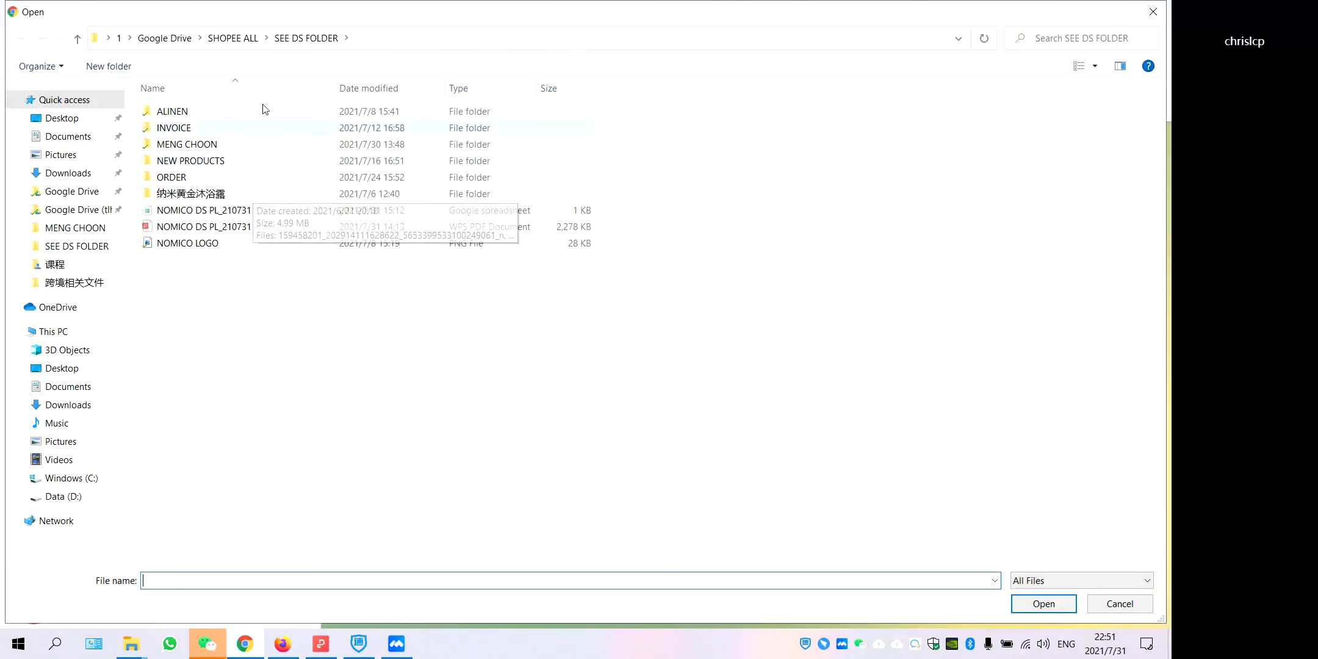
left_click(232, 40)
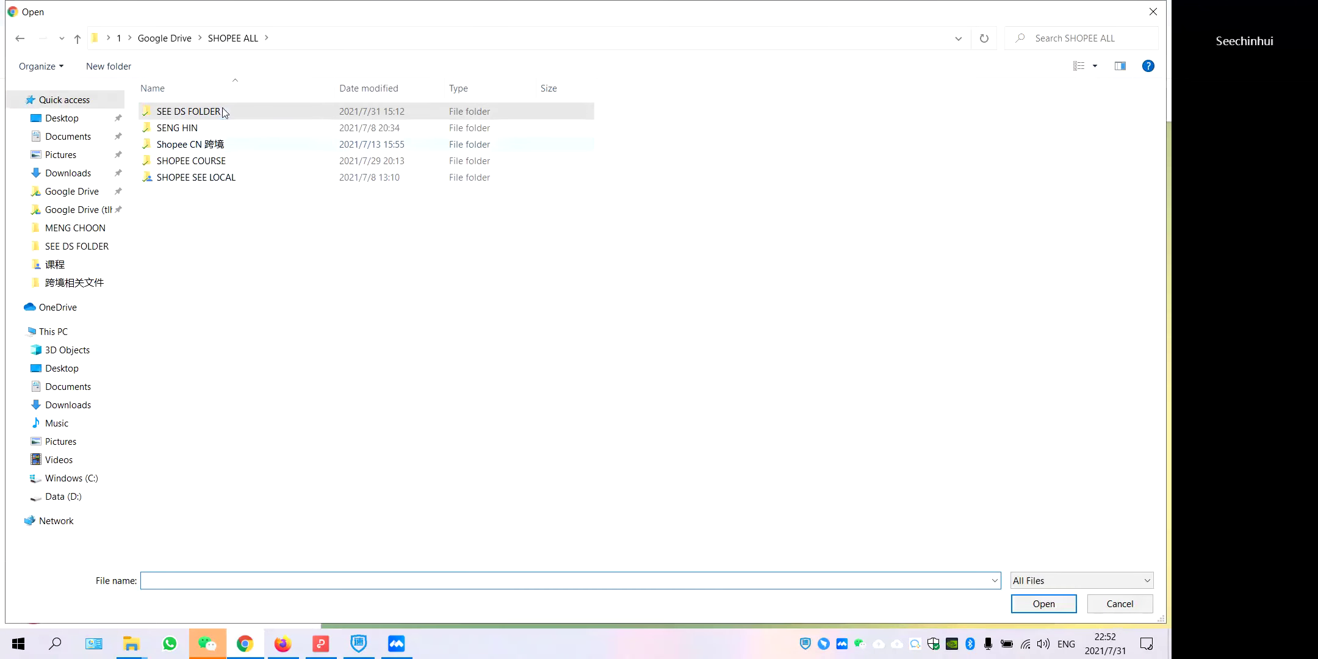
double_click(221, 146)
double_click(218, 111)
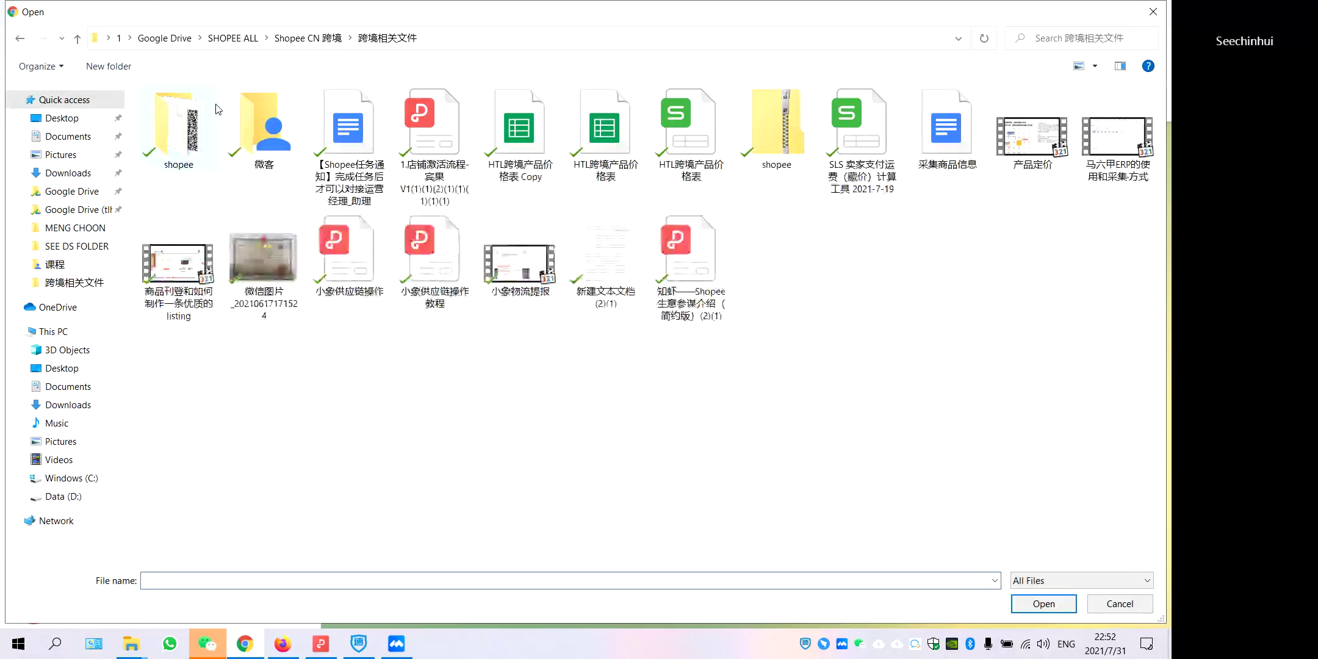
left_click(717, 318)
Send the 6.4 MB PDF to the ERP GROUP Channel and return to the 知虾 sales-trend tab.
left_click(1043, 604)
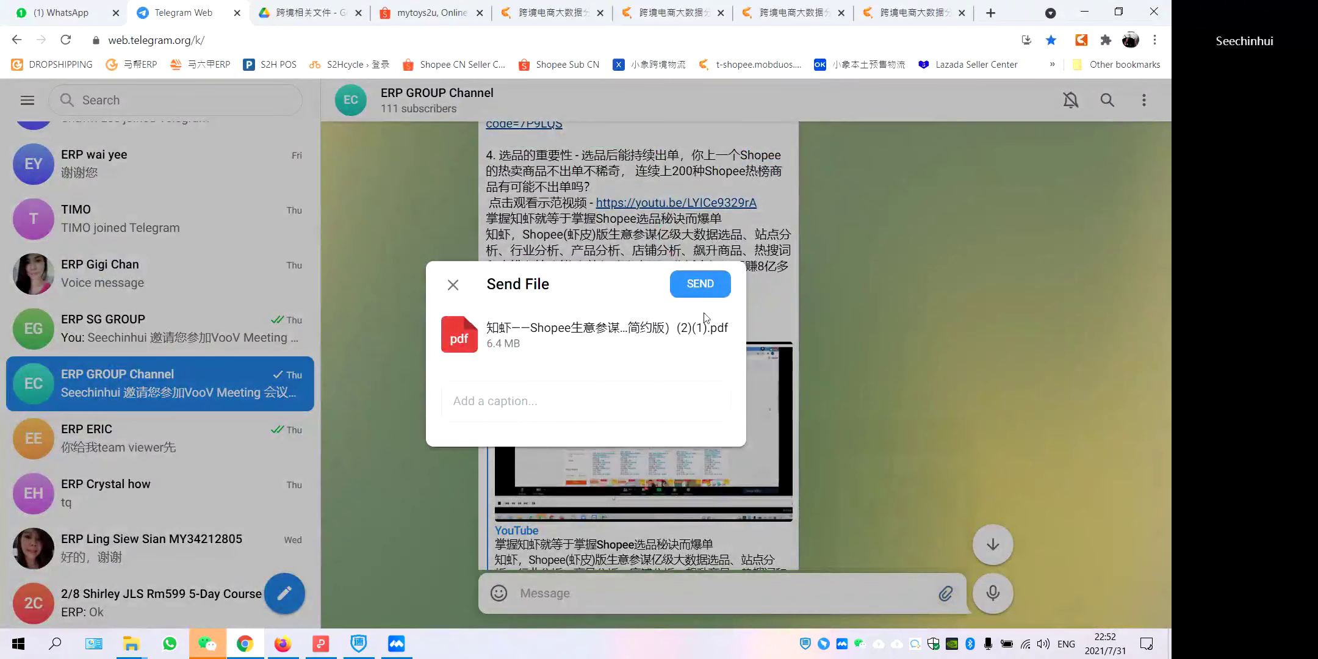
left_click(709, 286)
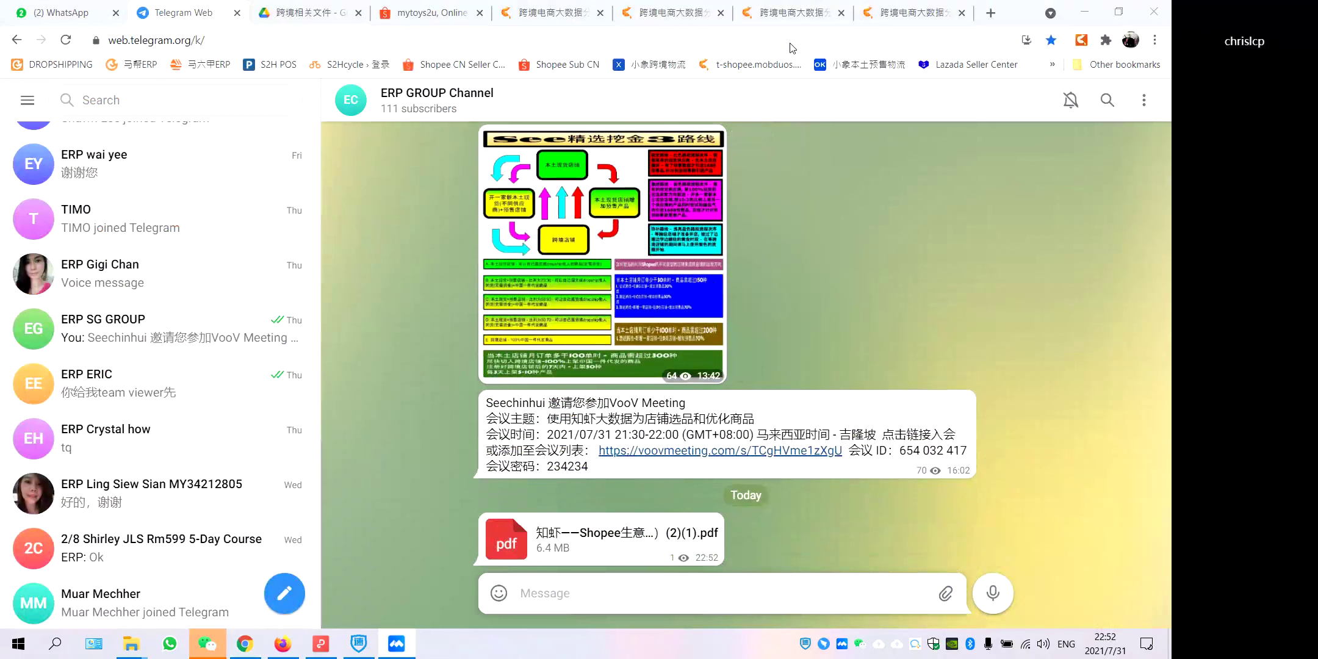
left_click(925, 12)
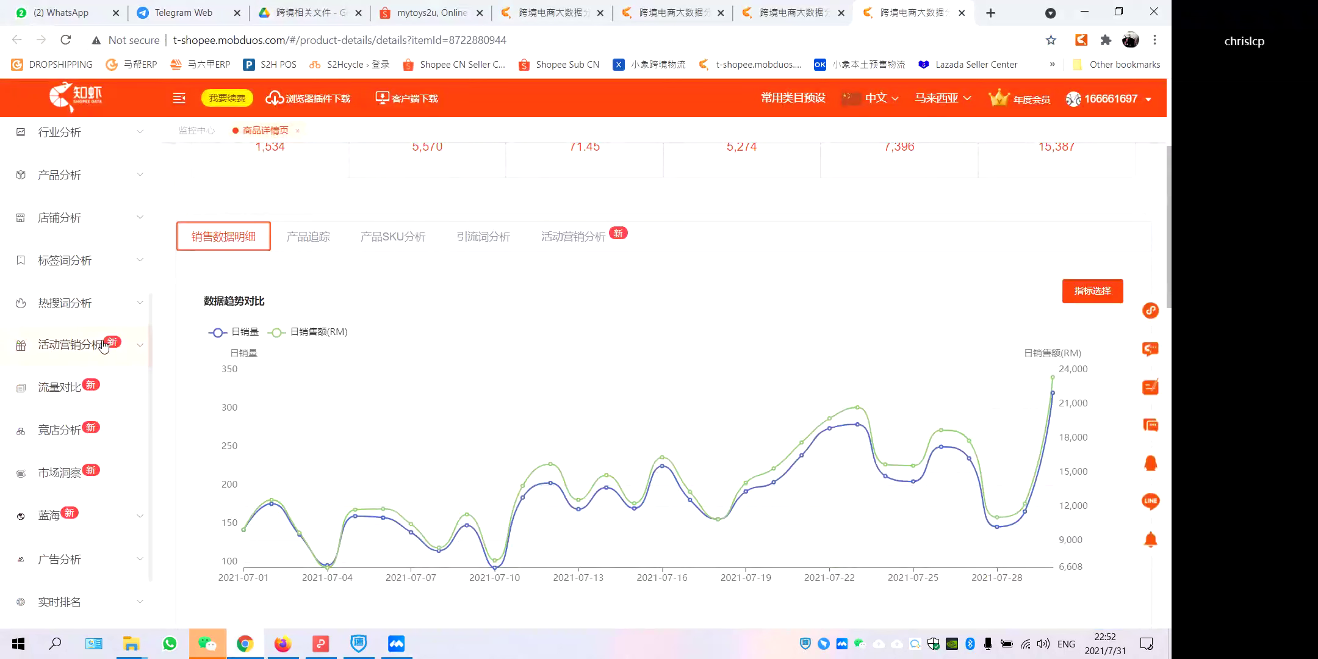
Glance over the July 2021 sales-trend chart, then open a new empty Chrome tab.
scroll(104, 349, "down", 1)
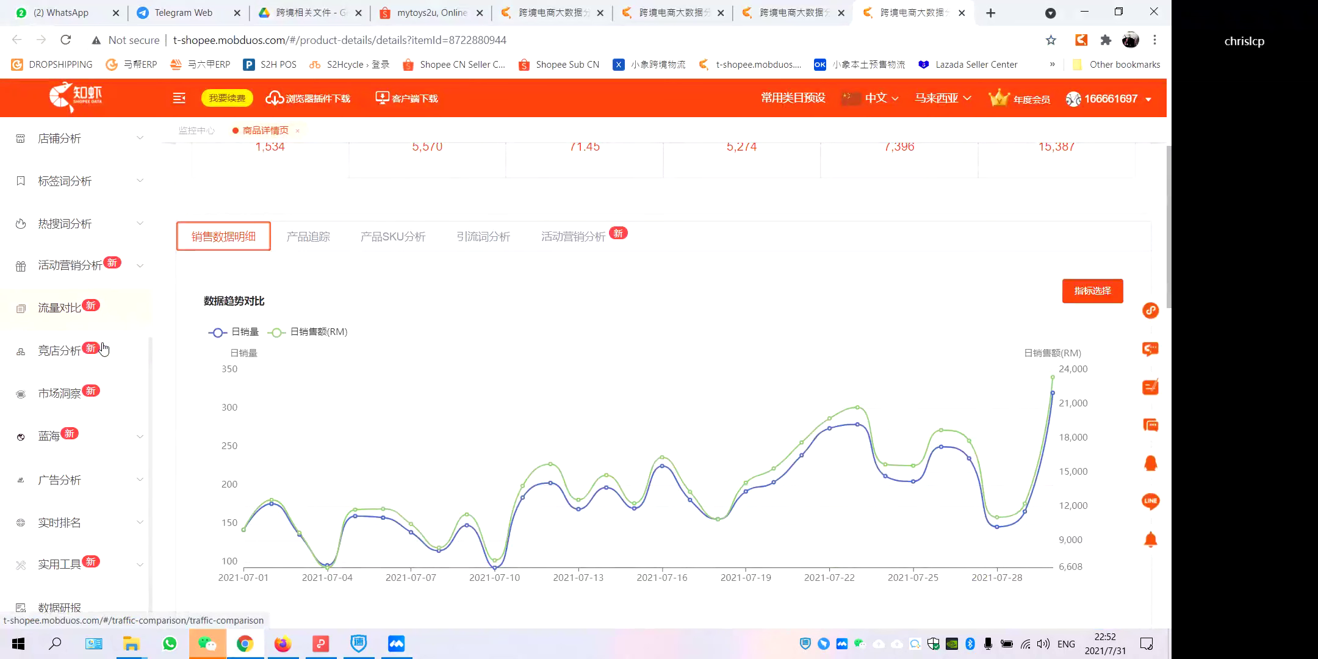
scroll(103, 350, "up", 5)
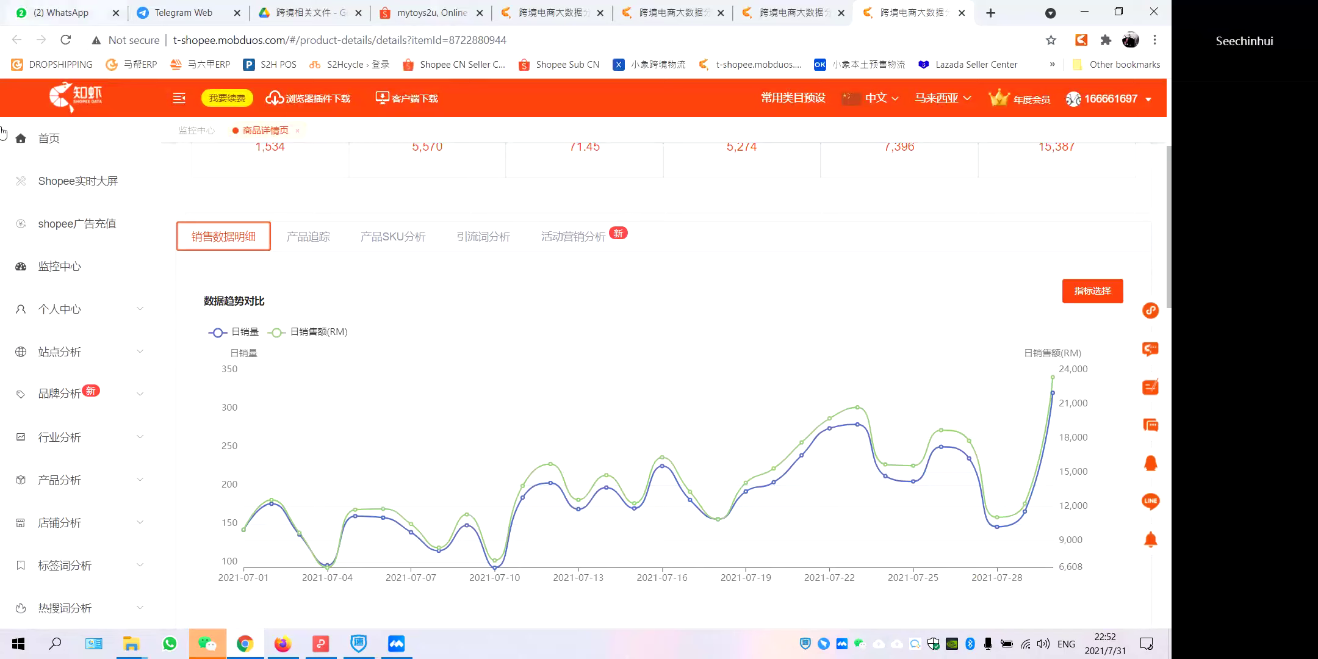
left_click(991, 13)
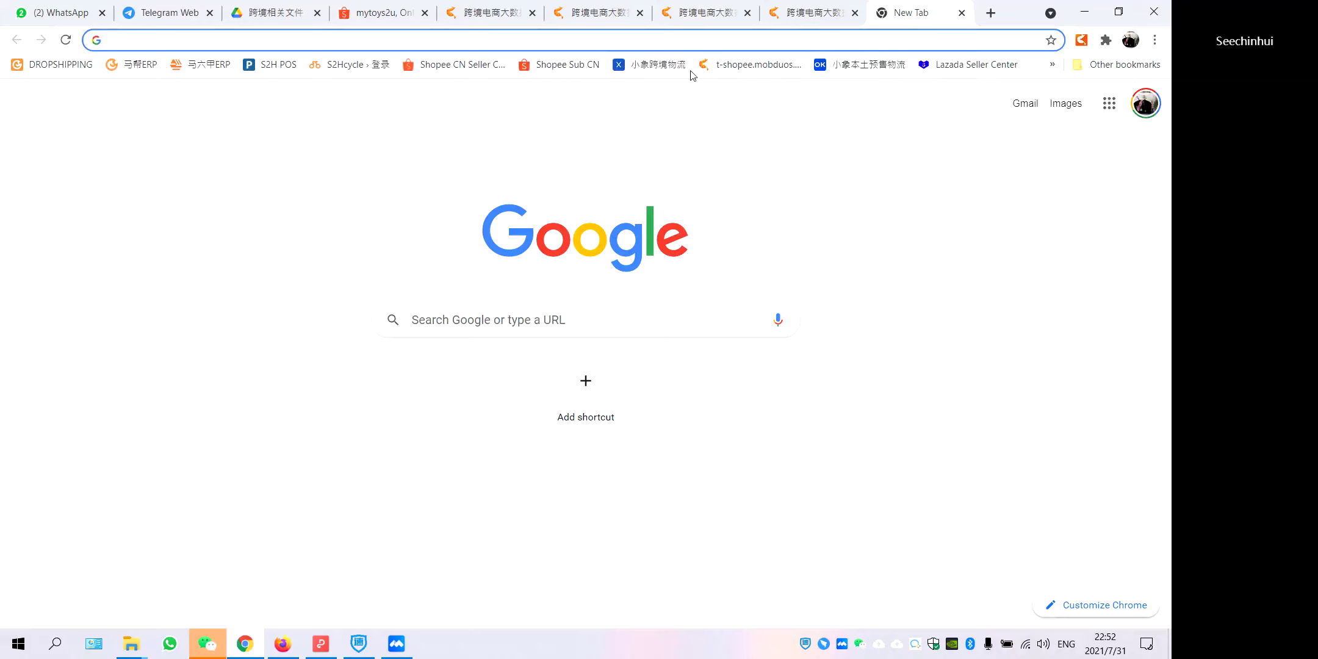
Load the 小象供应链X宾果 seller site, sign in with the saved account, dismiss the message notice, and expand 我的订单.
left_click(639, 66)
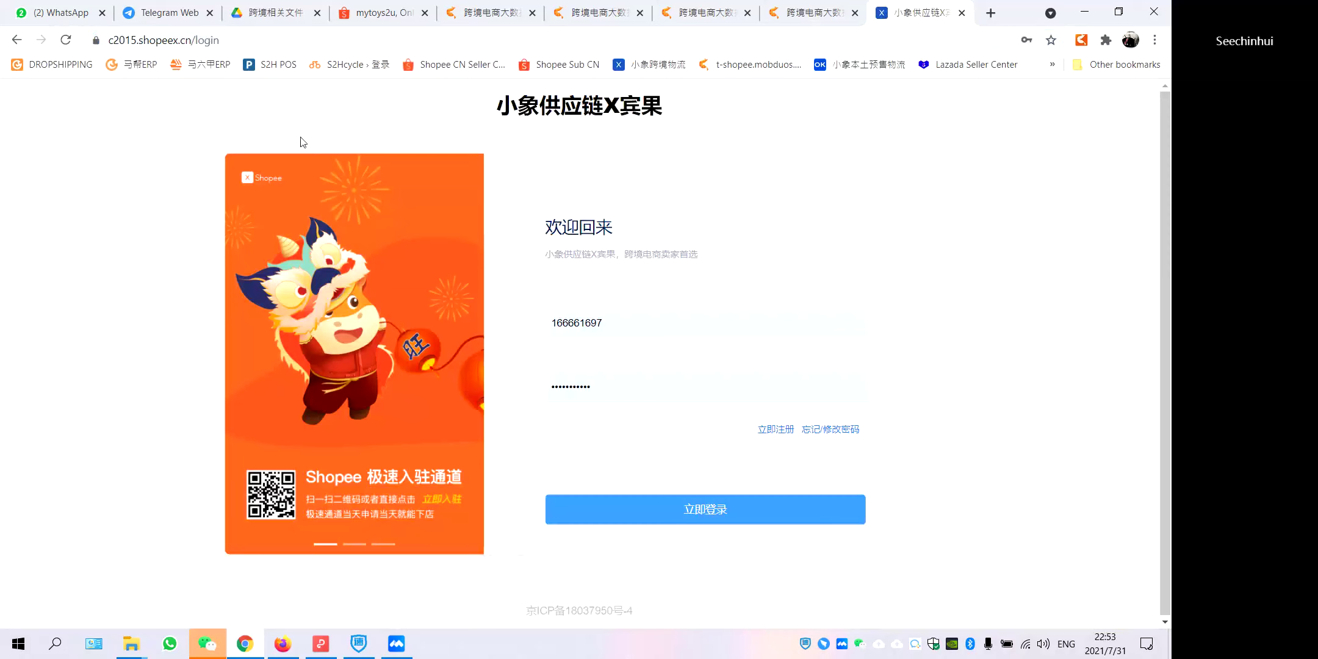
left_click(684, 520)
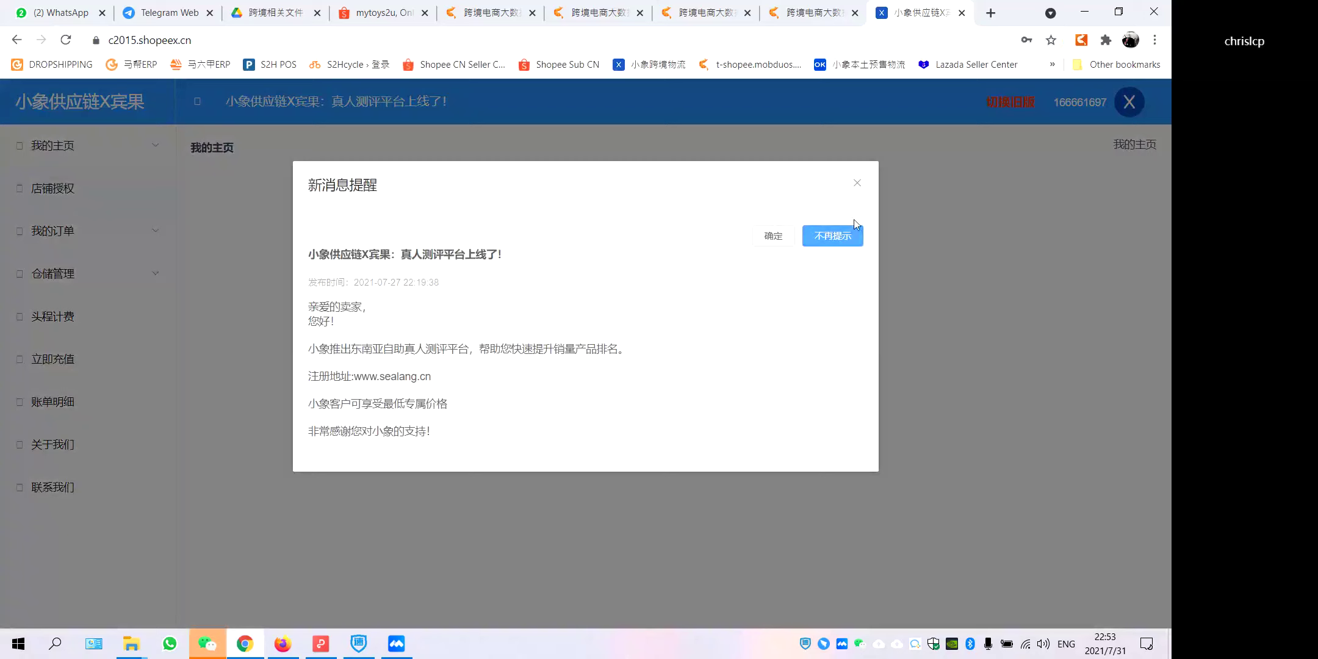
left_click(858, 183)
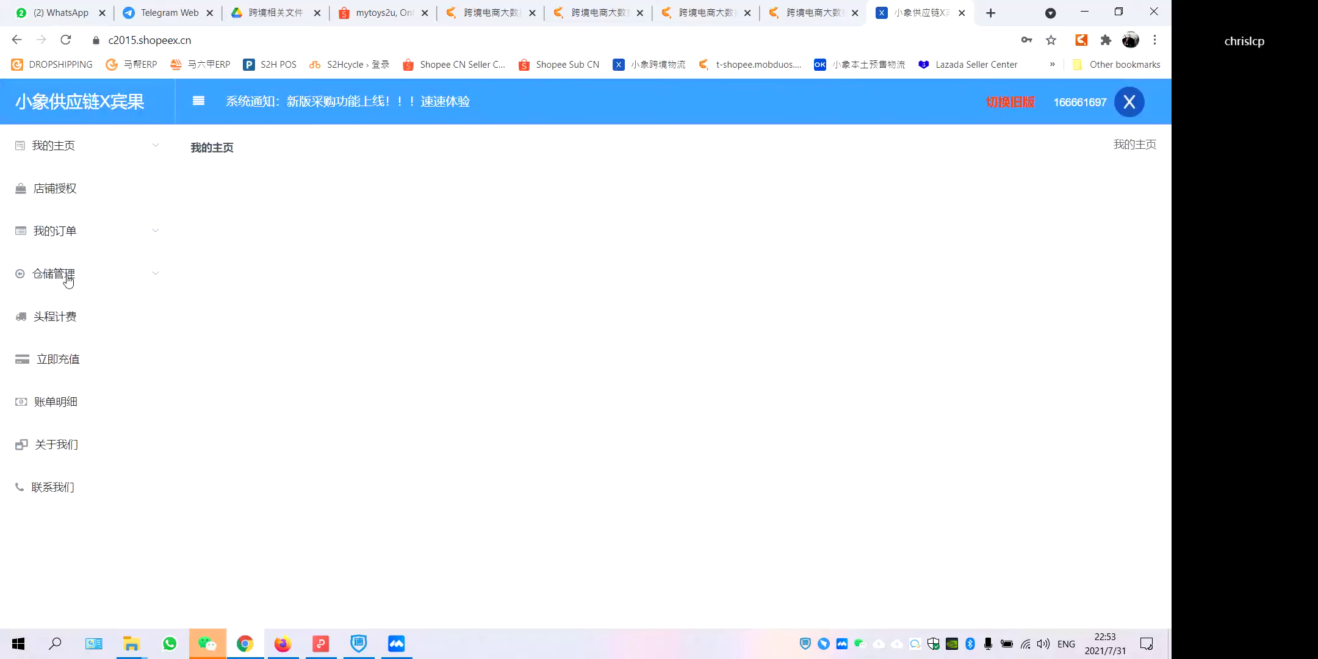
left_click(75, 232)
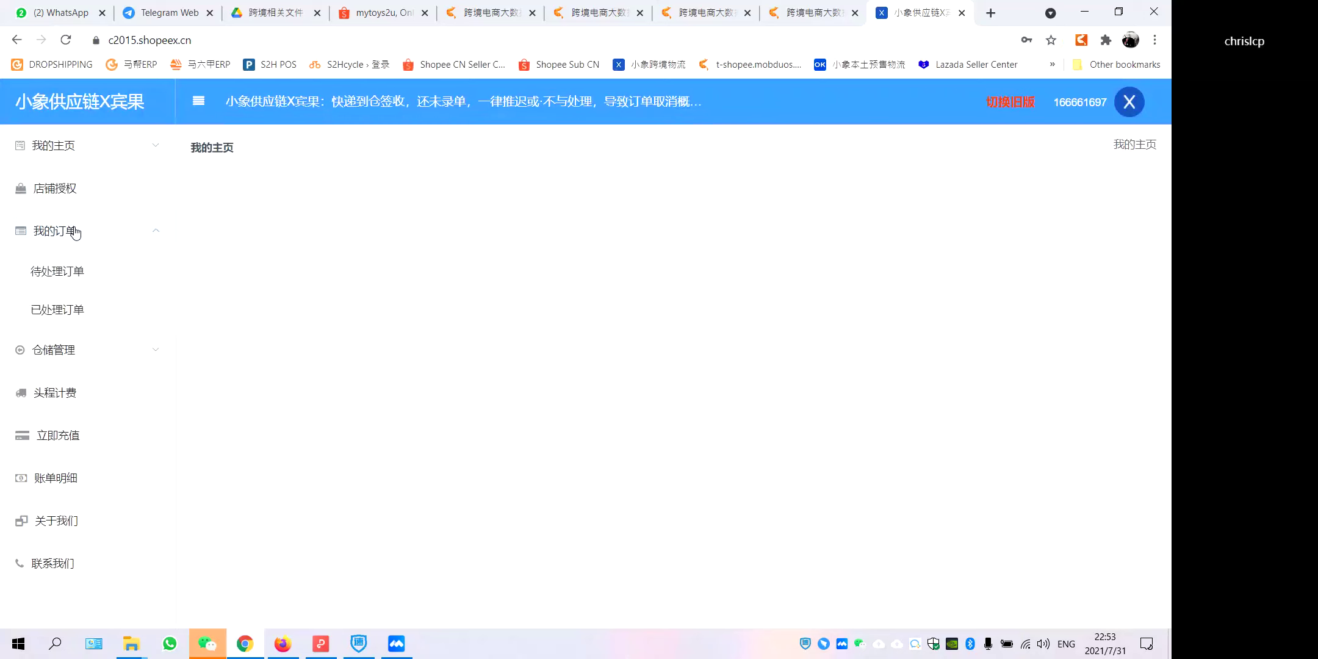
Check 待处理订单 under the 确认接收 and 全部 filters, then view the authorised Shopee Malaysia shop.
left_click(80, 283)
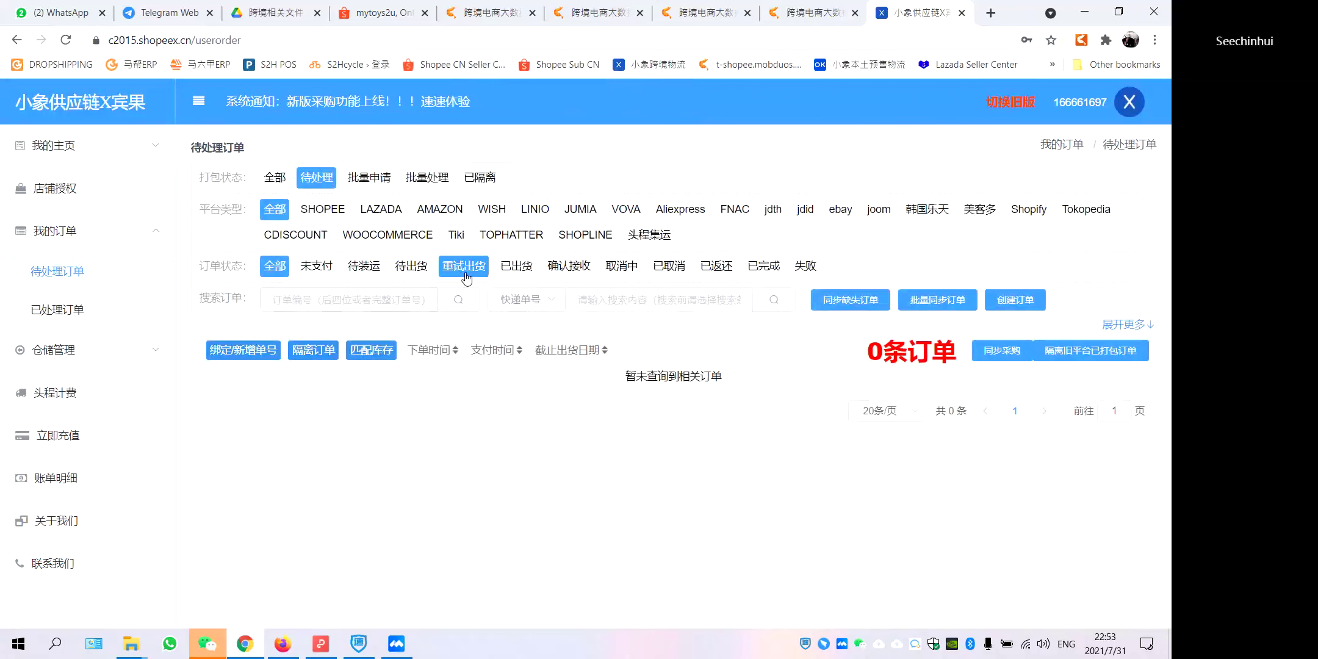
left_click(546, 271)
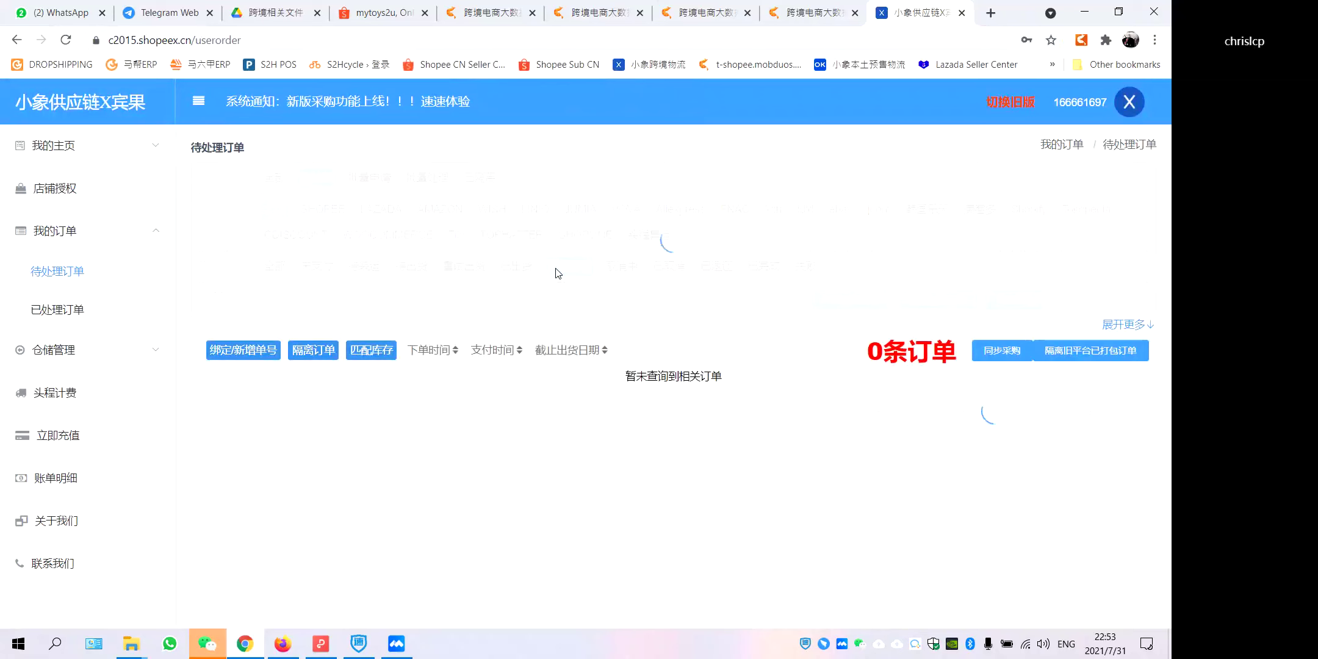
left_click(274, 266)
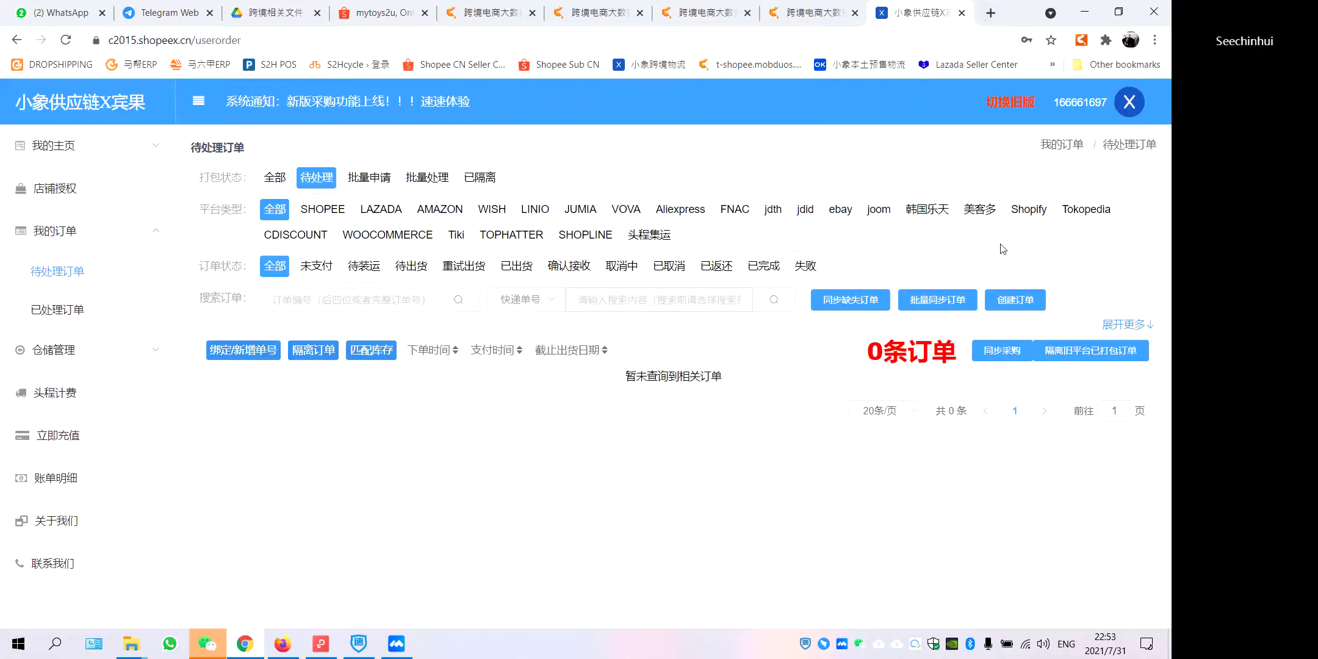
left_click(67, 205)
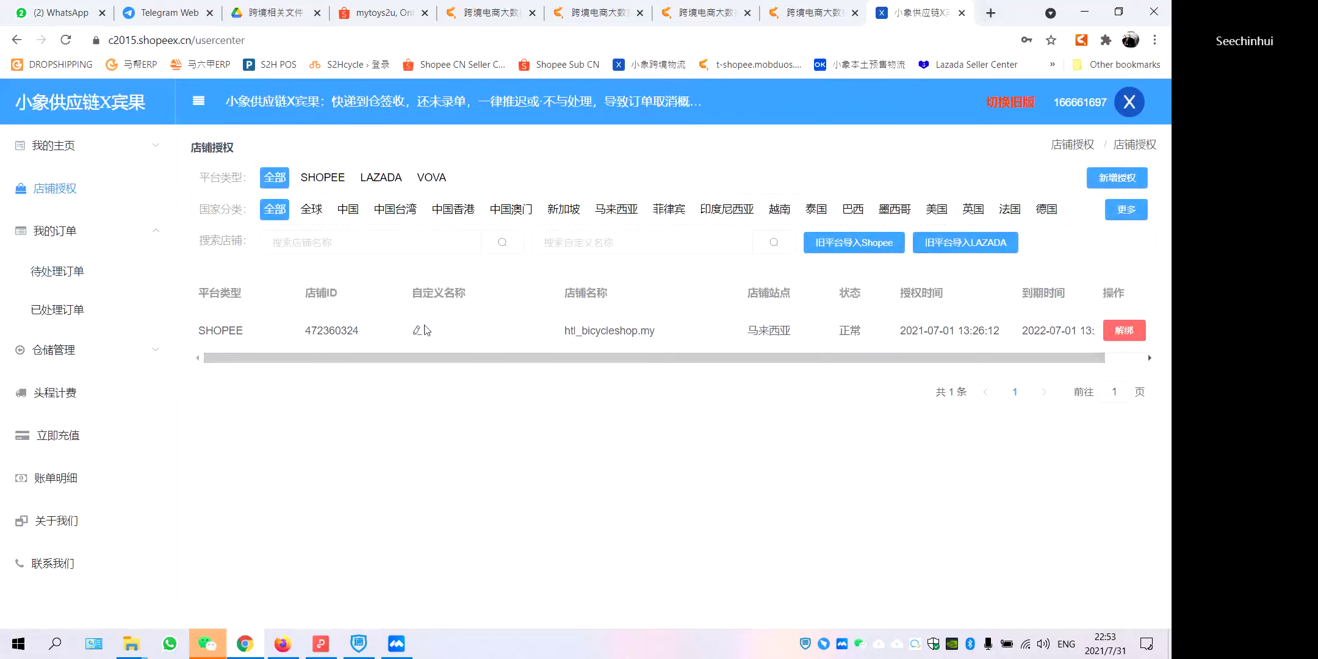
Load xx.shopeeok.com in a new tab, review 已处理订单, then switch to the 小象供应链 login tab.
left_click(991, 13)
type("xx.shopeeok.com")
key("Return")
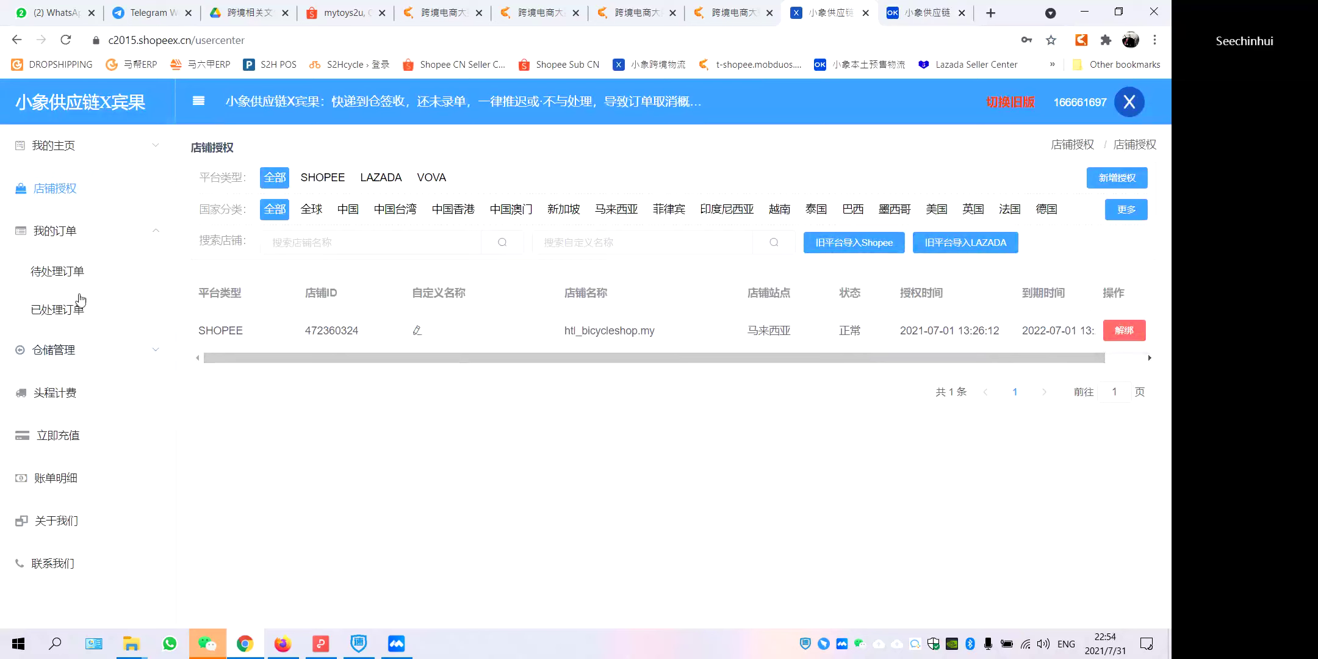
left_click(82, 310)
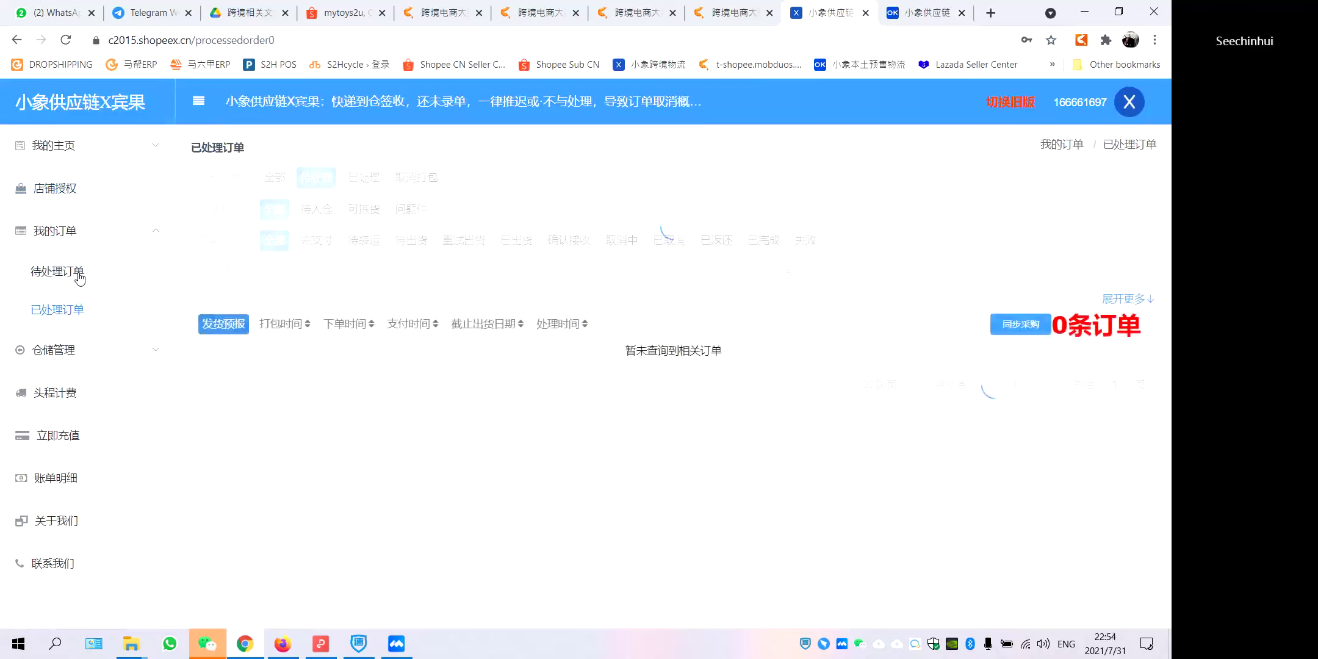
left_click(915, 16)
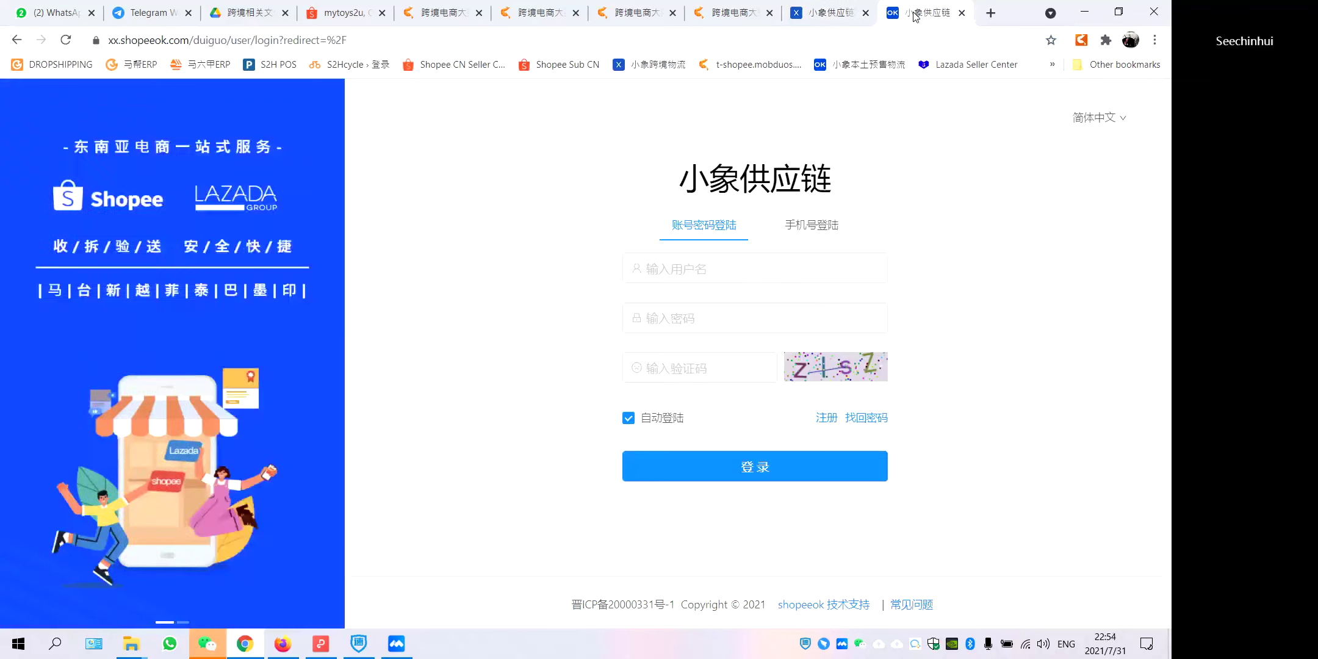
Try the phone-number login on 小象供应链, entering the account's phone number.
left_click(747, 278)
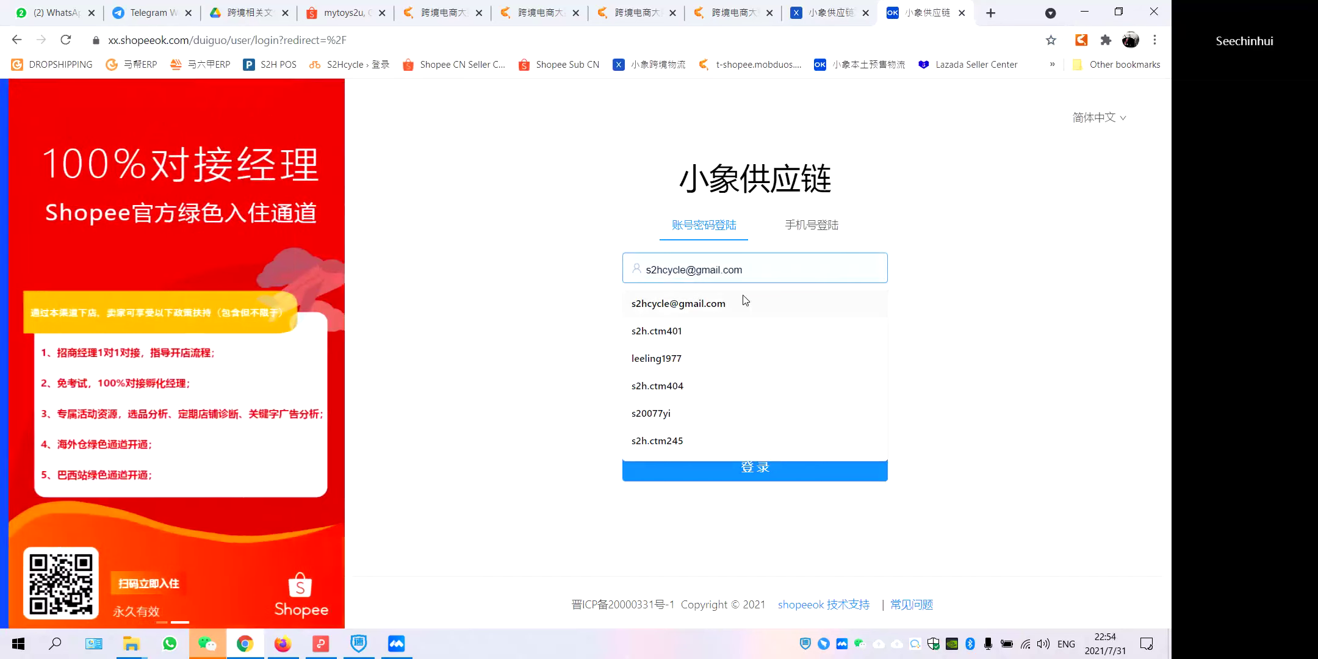
left_click(486, 237)
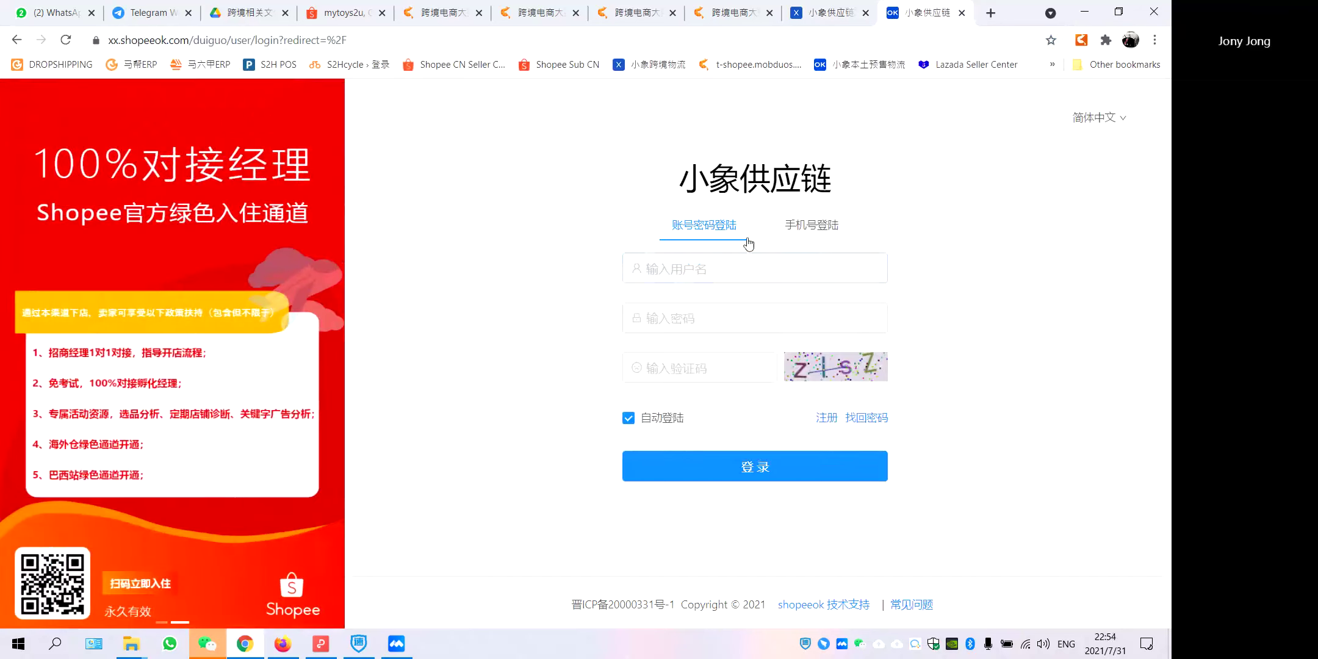
left_click(831, 231)
left_click(761, 284)
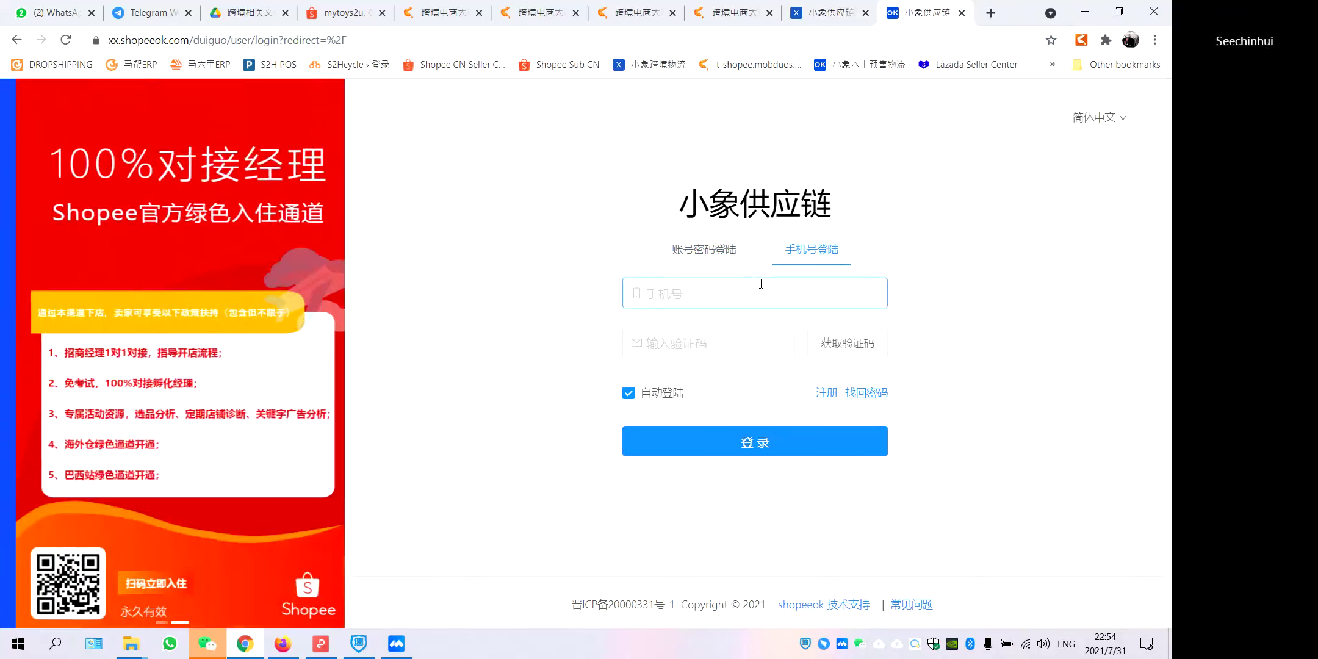
type("166661697")
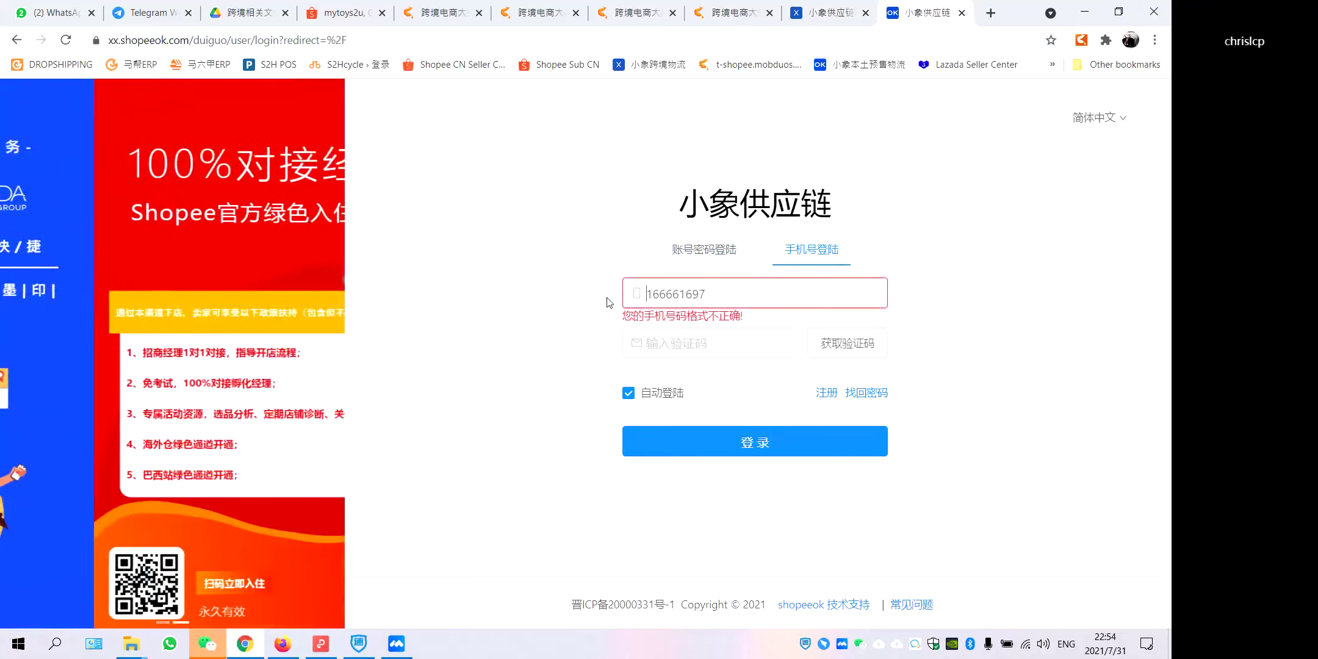
Switch back to username-and-password login, pick the saved username and enter the account password.
left_click(704, 253)
left_click(683, 273)
left_click(678, 304)
left_click(688, 322)
left_click(687, 360)
left_click(690, 320)
type("s******")
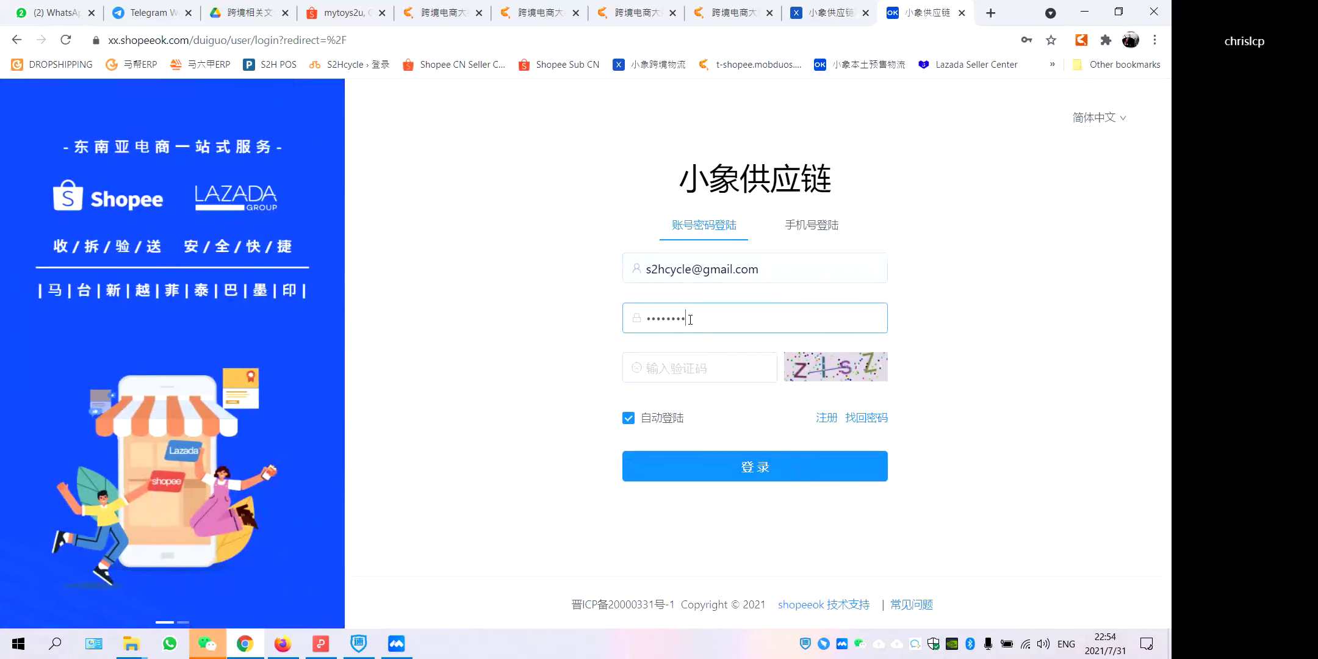
Enter the captcha code and submit, dismiss the 登录失败 notice, and close the login tab.
left_click(694, 365)
type("z")
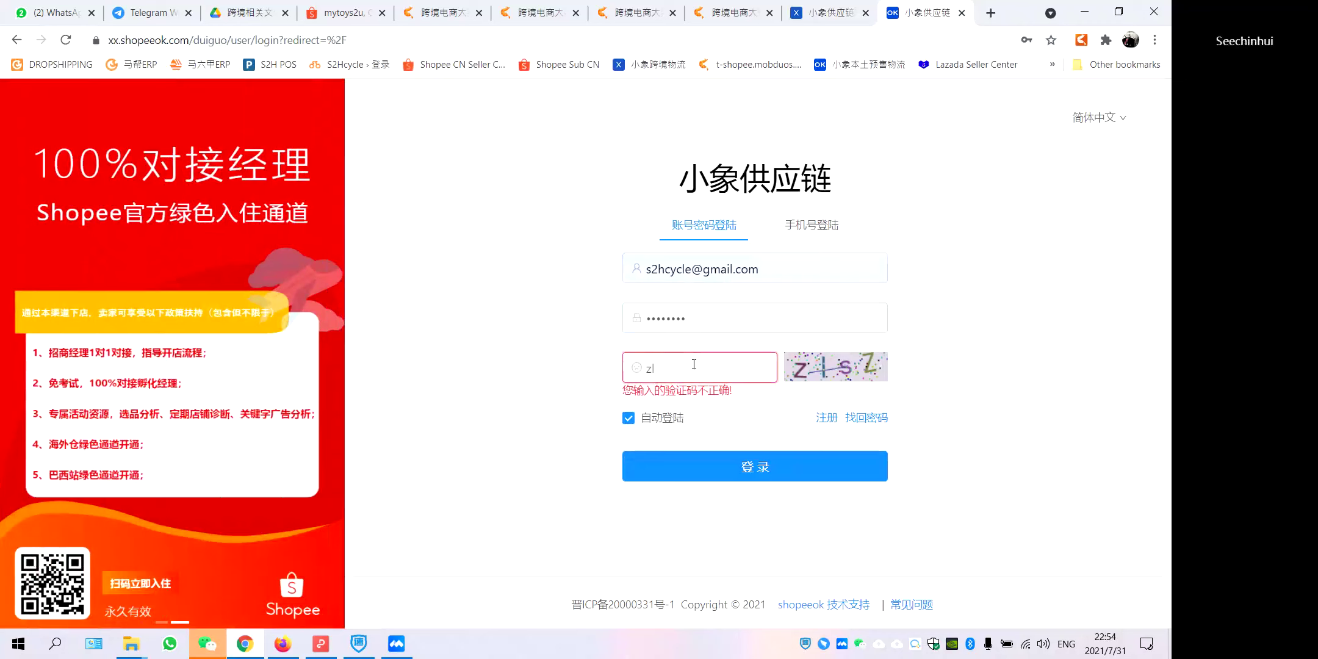
type("lsZ")
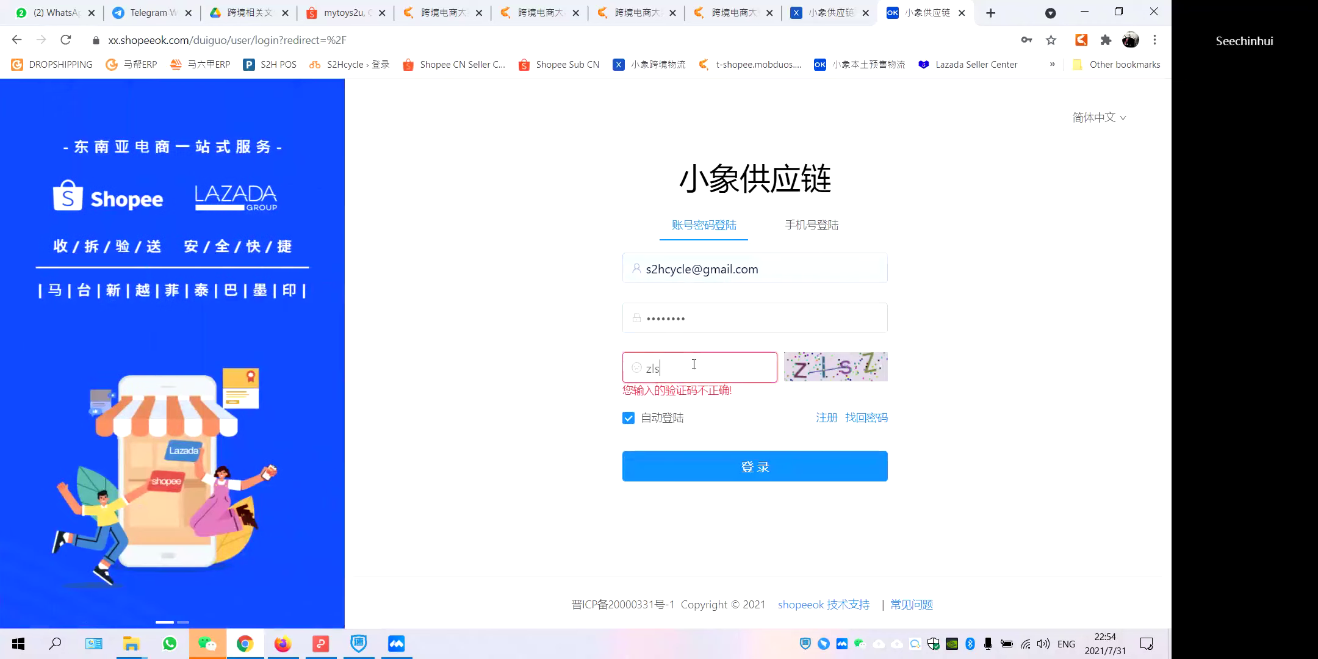
left_click(739, 456)
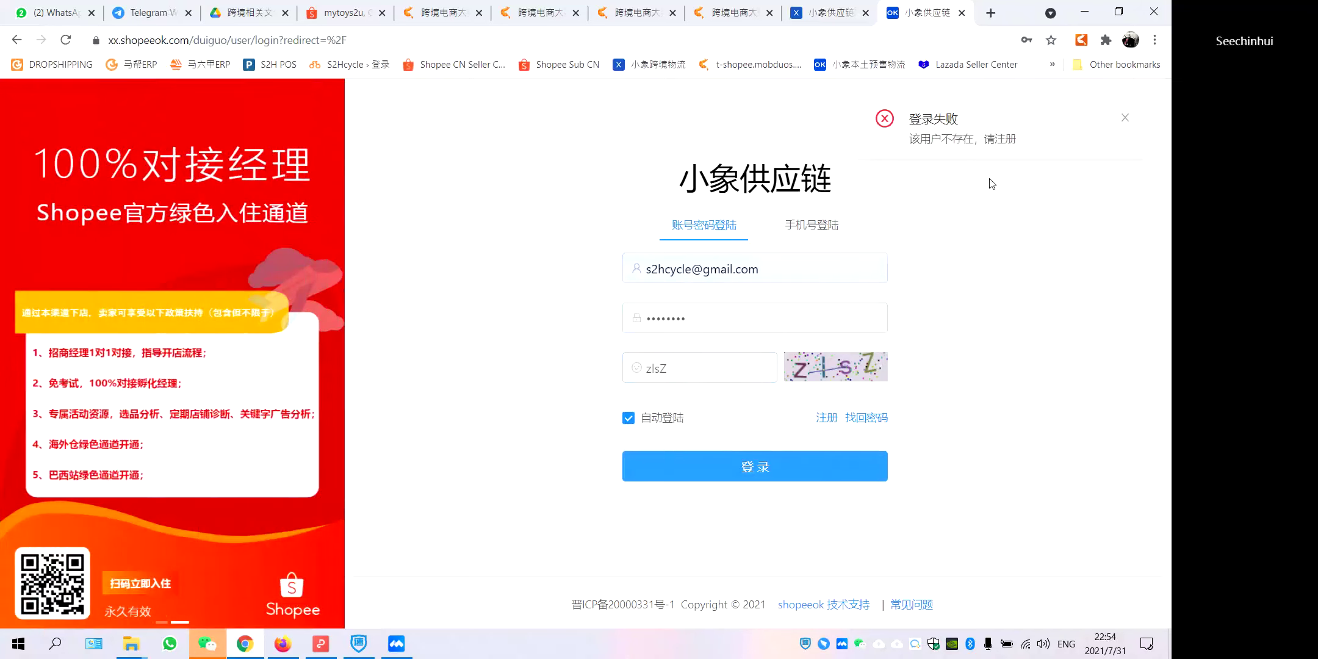
left_click(1126, 120)
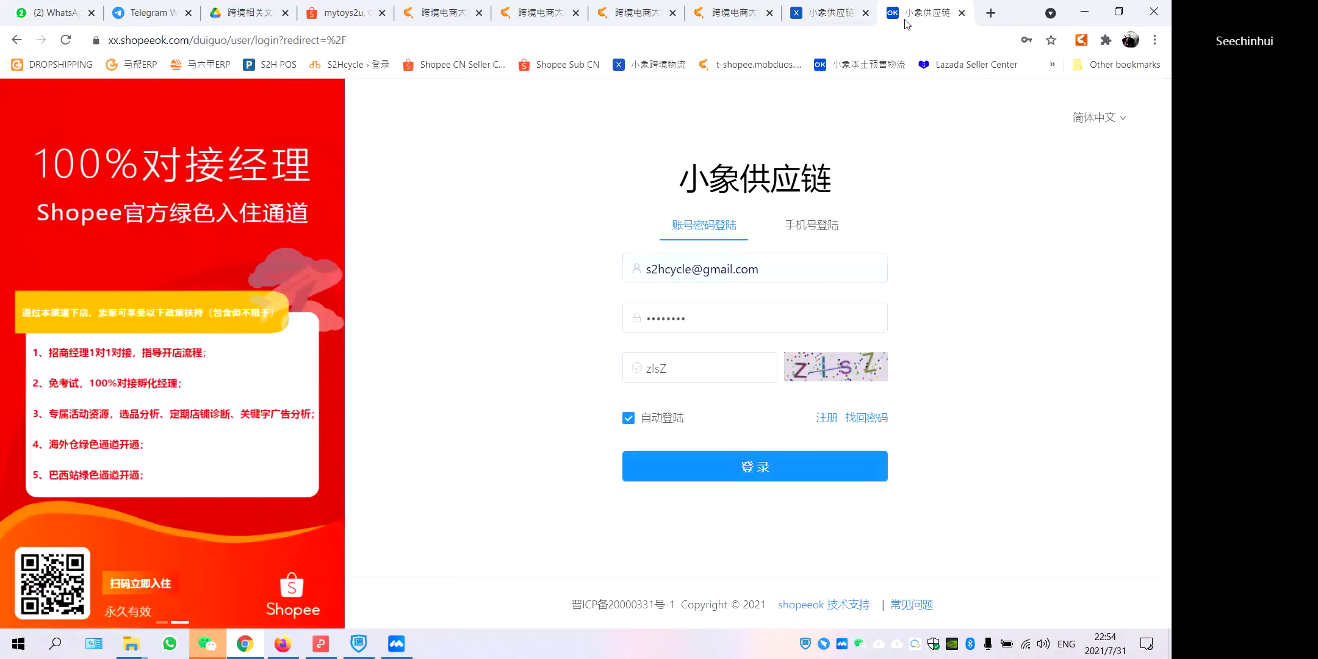
left_click(962, 13)
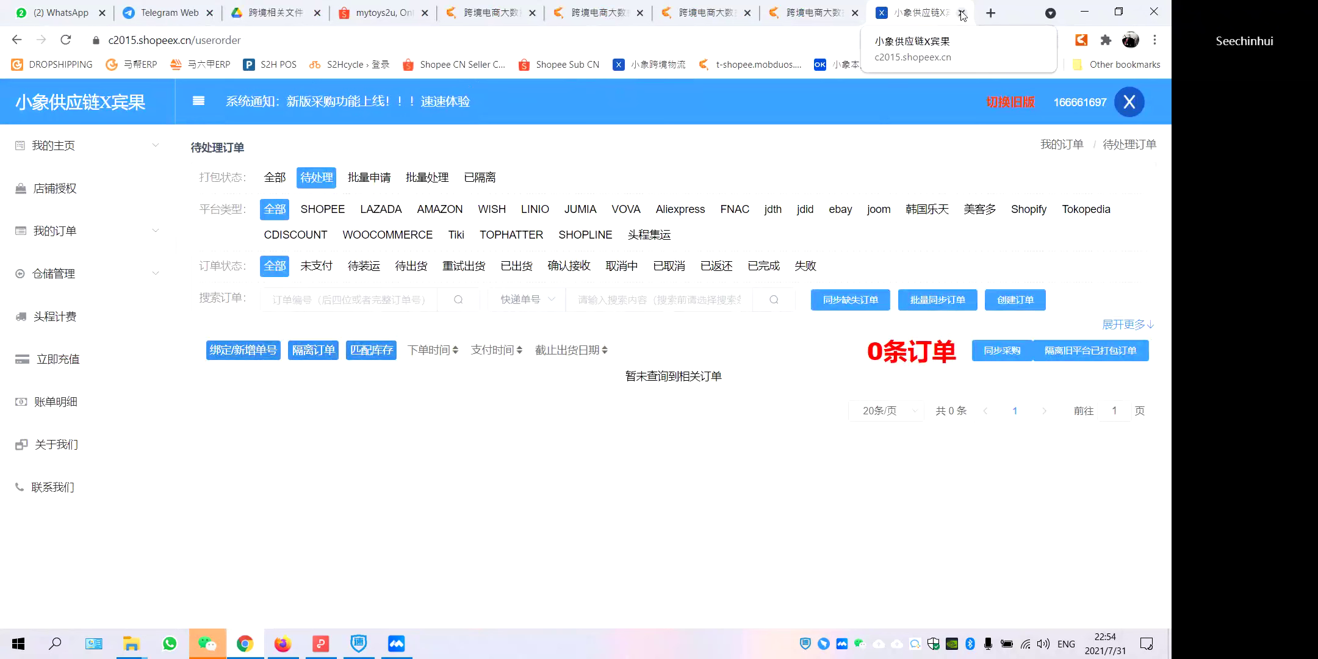
Glance at the 跨境电商大数据 tab, return to pending orders, then go to the WhatsApp Web tab.
left_click(805, 13)
left_click(915, 11)
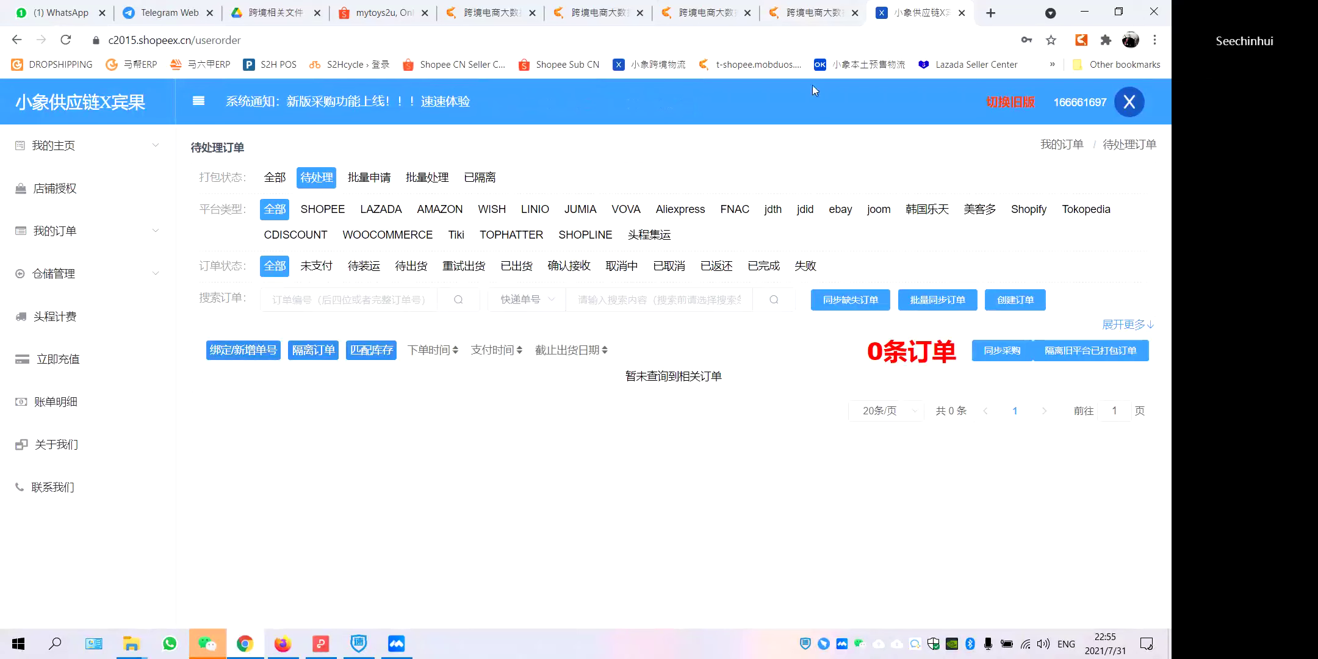
left_click(51, 17)
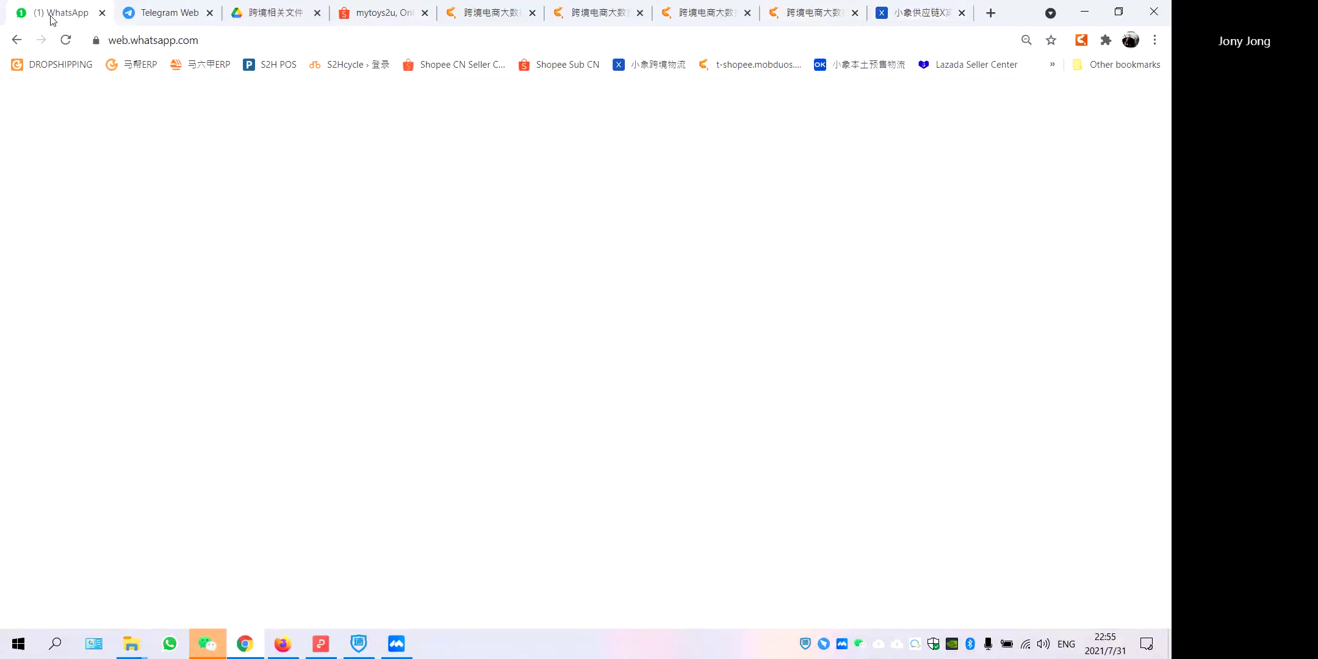
In the contact's chat, attach the 知虾 Shopee introduction PDF as a document and send it.
left_click(364, 266)
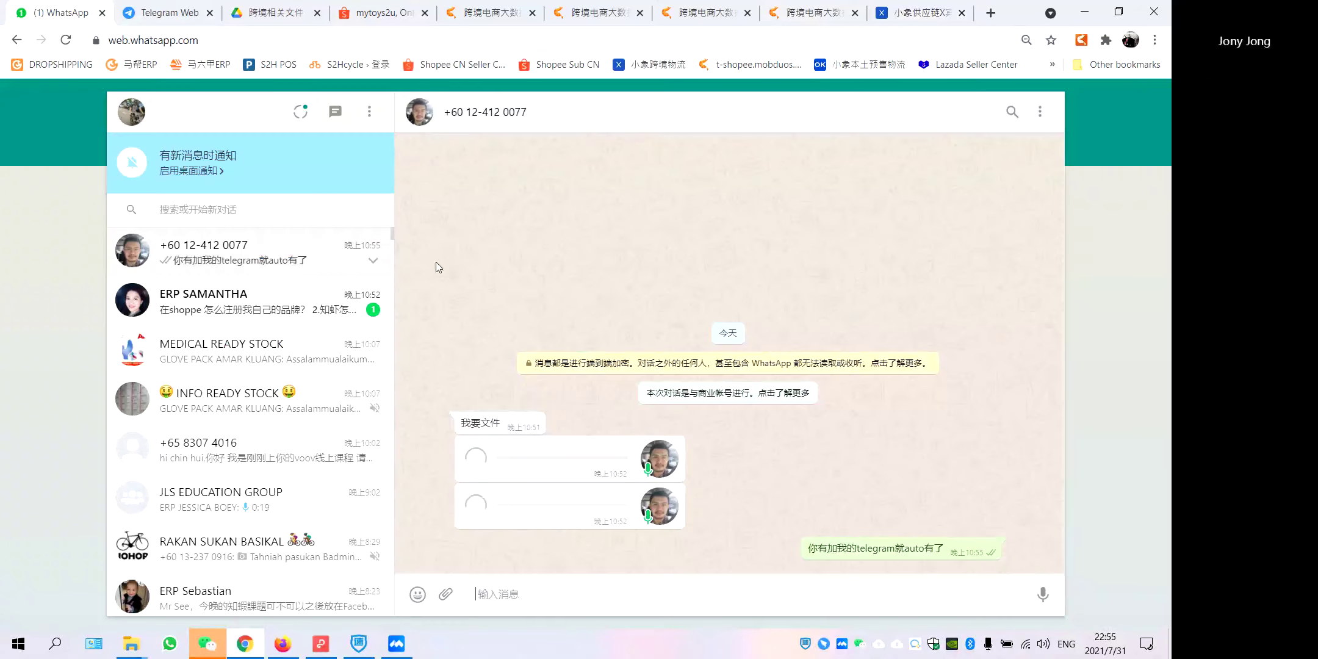
left_click(448, 600)
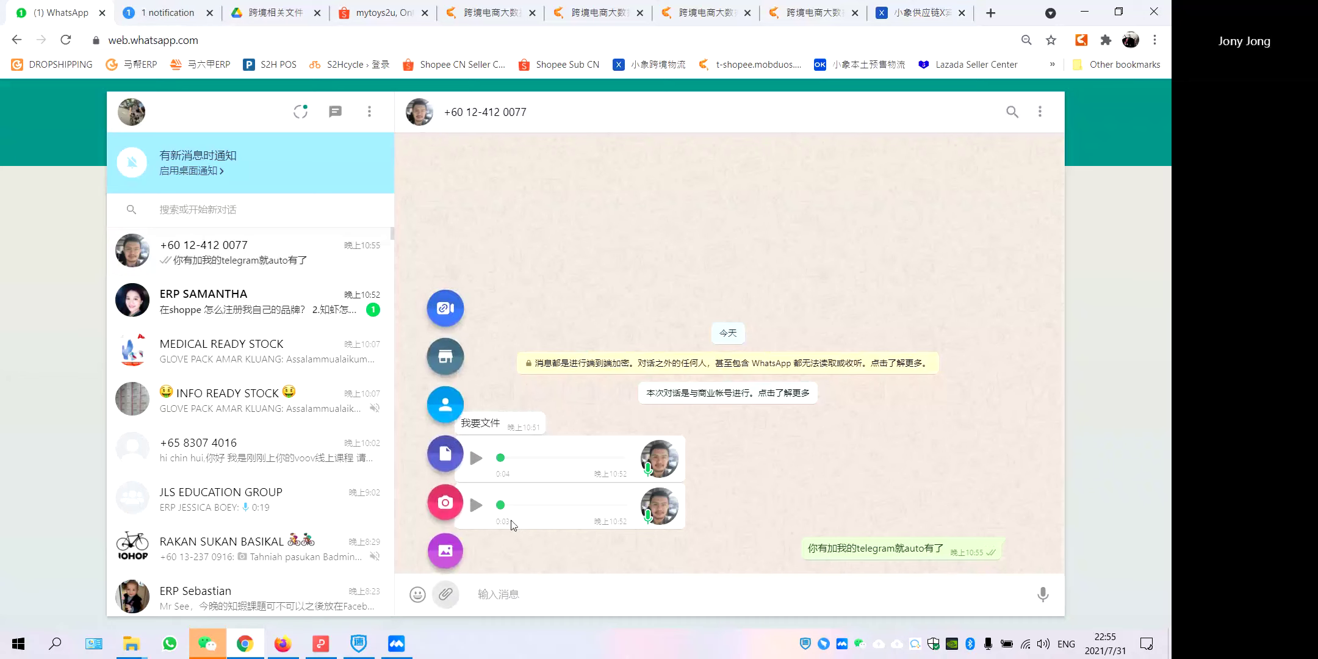
left_click(451, 458)
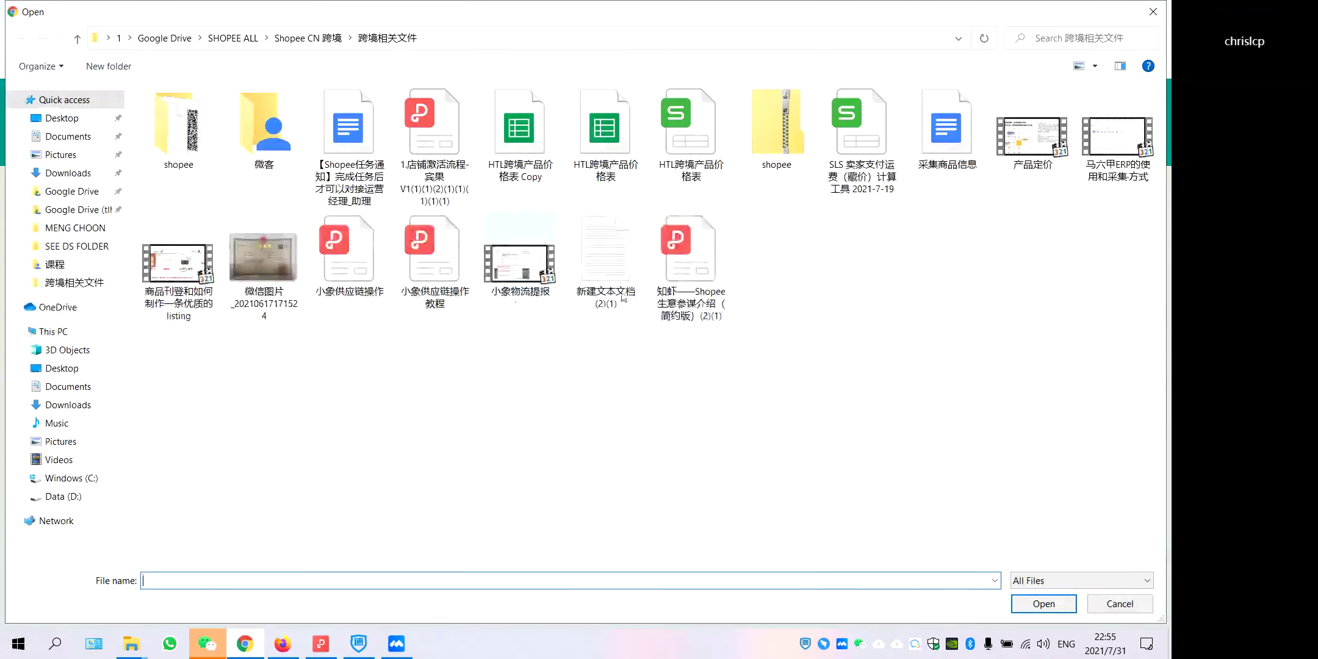
left_click(719, 291)
left_click(1023, 605)
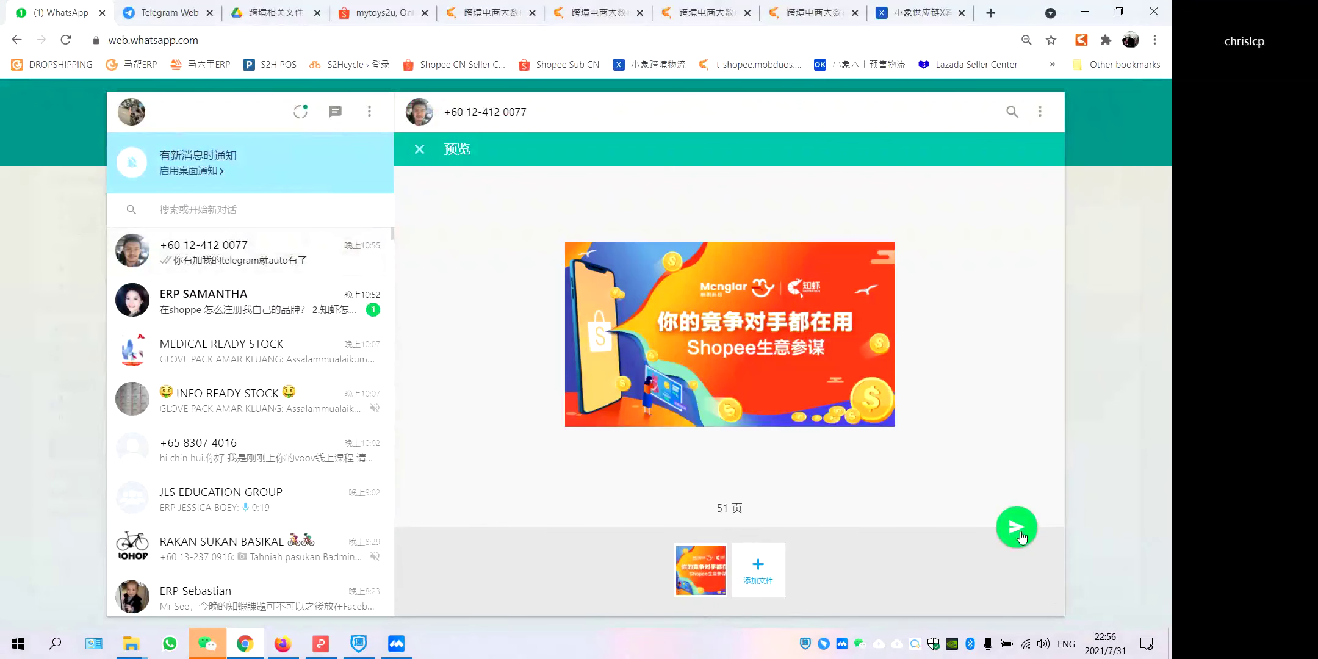
left_click(1016, 527)
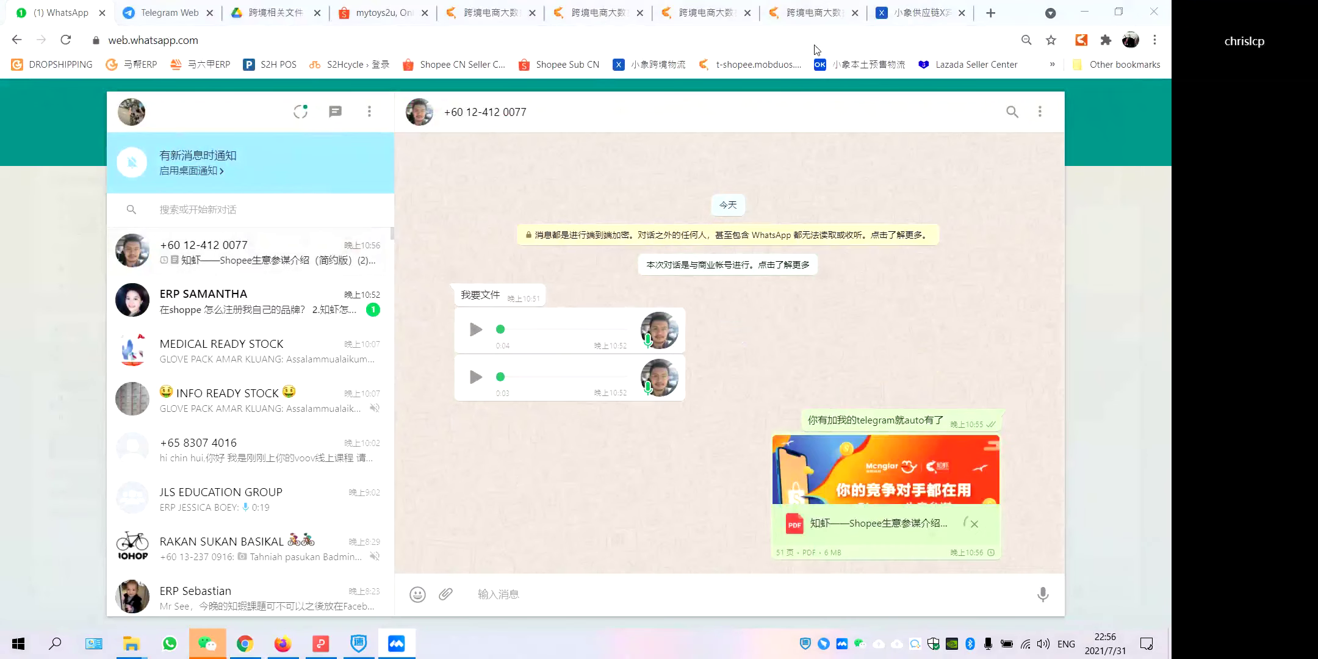